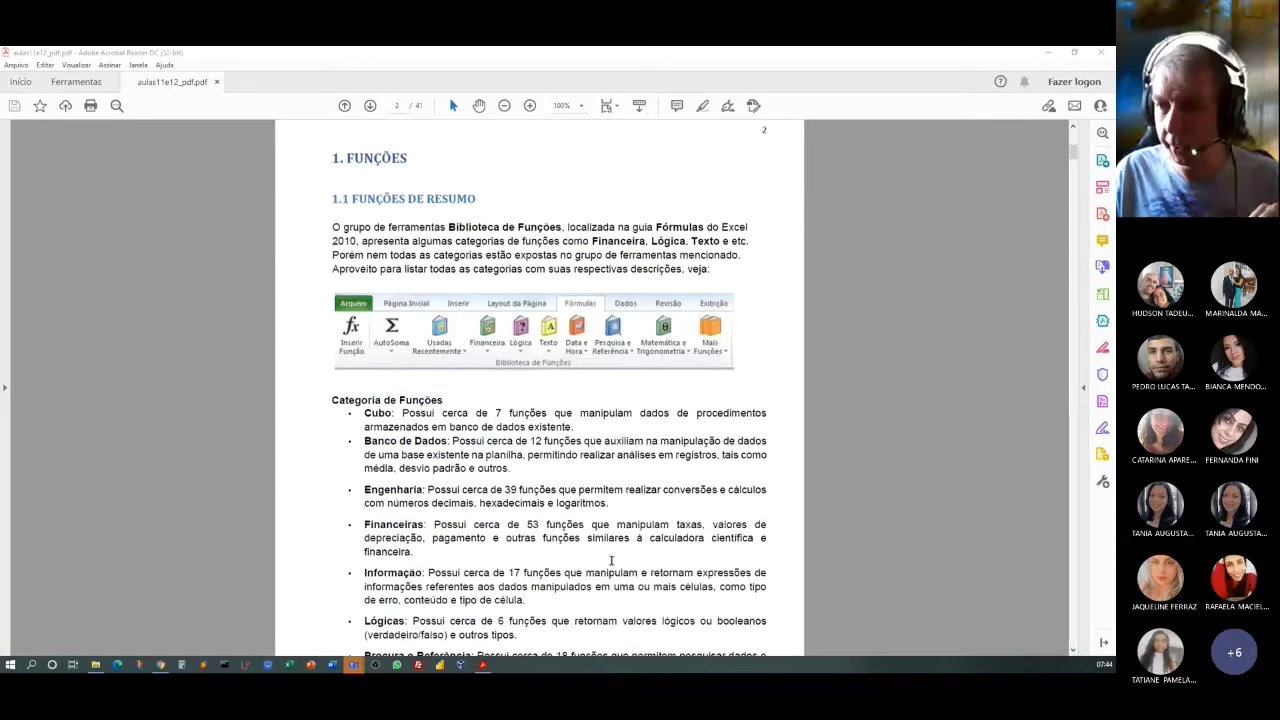
# Read through the function category descriptions in the PDF handout, down to the PROCV syntax and example in section 1.2.1.
pyautogui.scroll(-3, 612, 562)
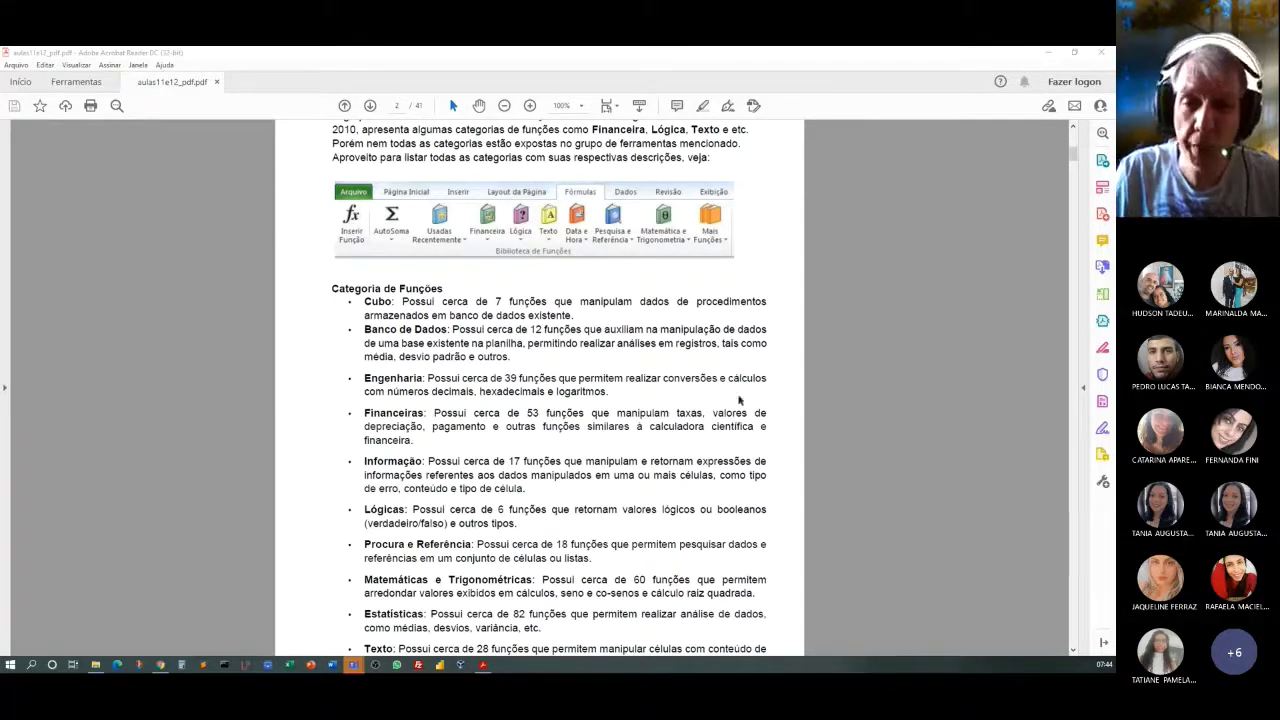
pyautogui.scroll(-2, 635, 393)
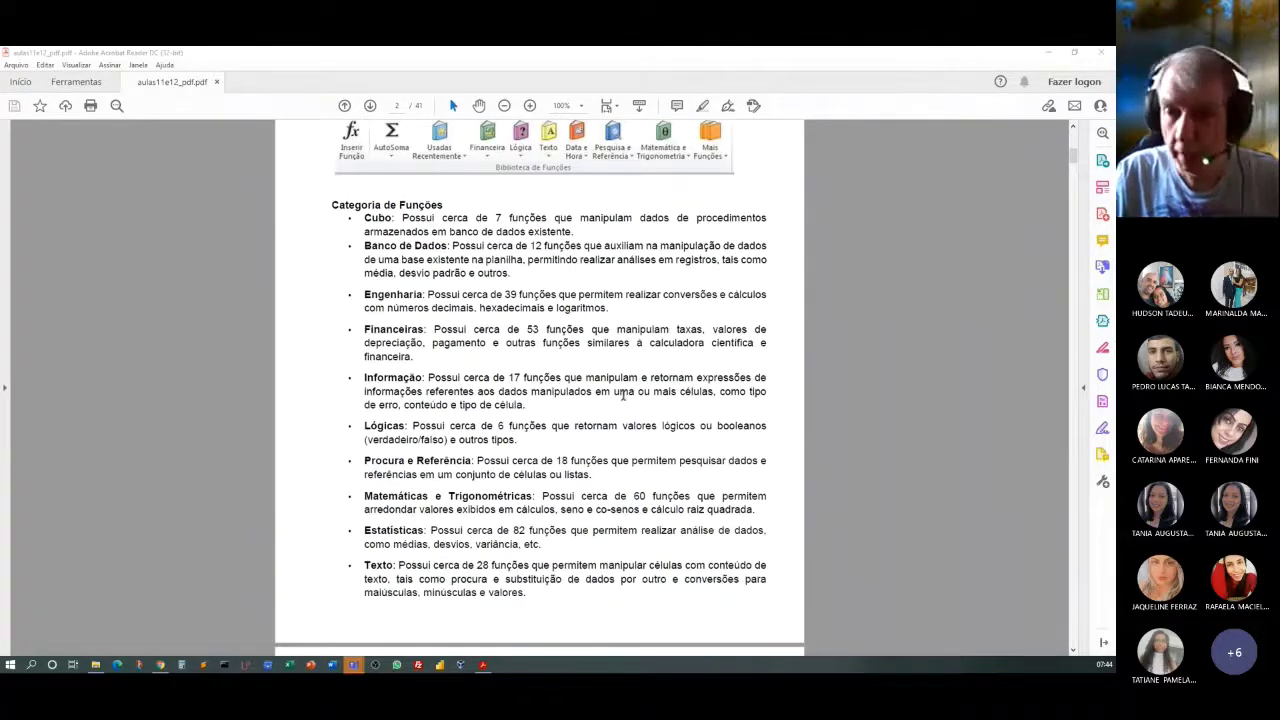
pyautogui.scroll(-6, 623, 395)
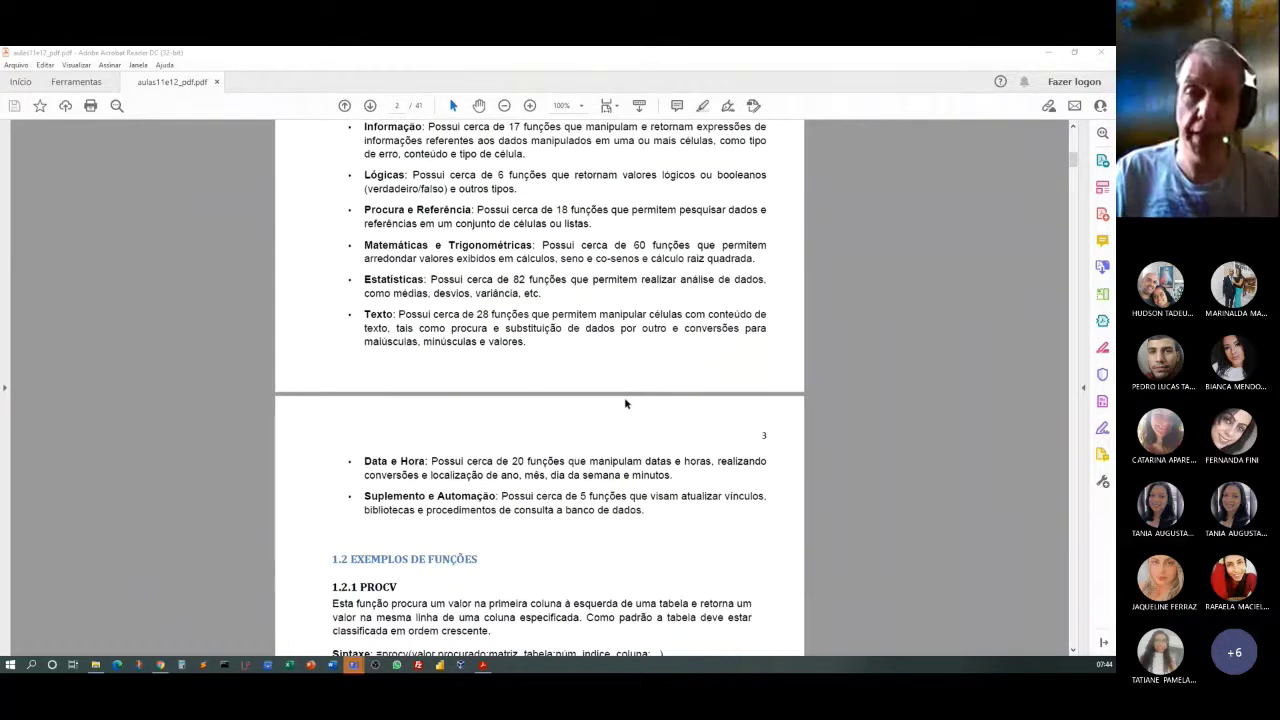
pyautogui.scroll(-2, 625, 403)
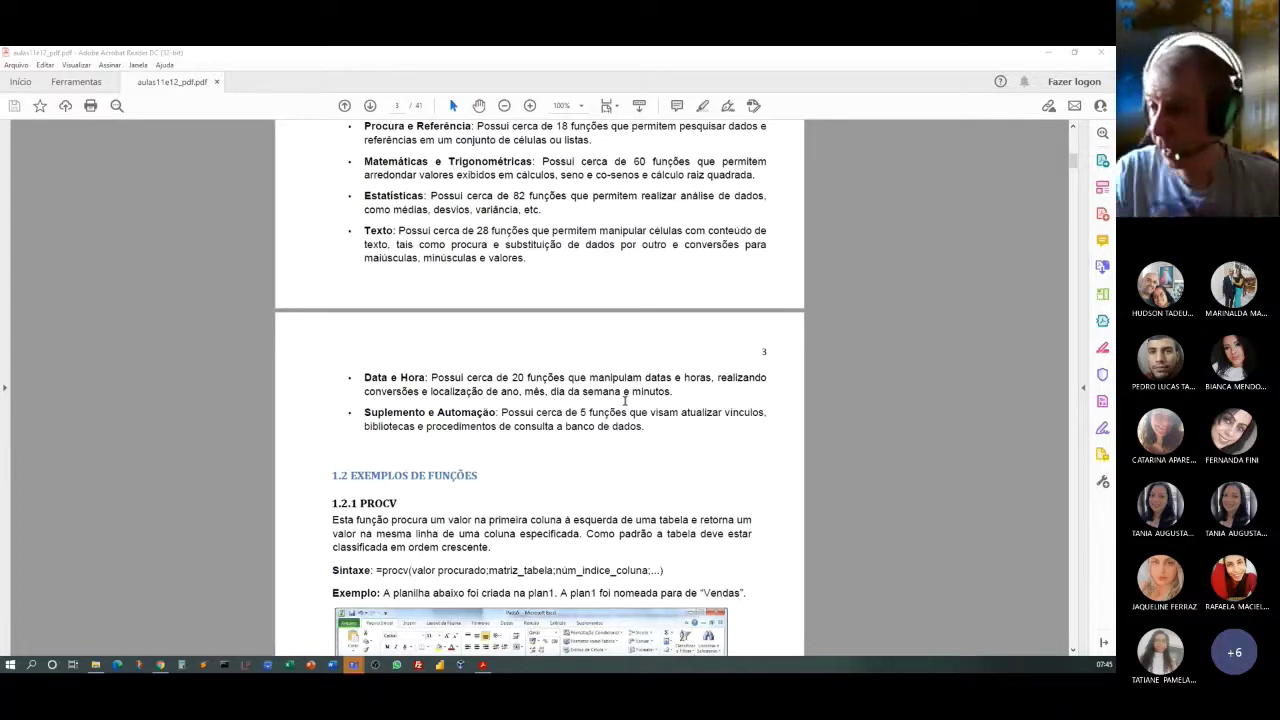
pyautogui.scroll(-5, 648, 415)
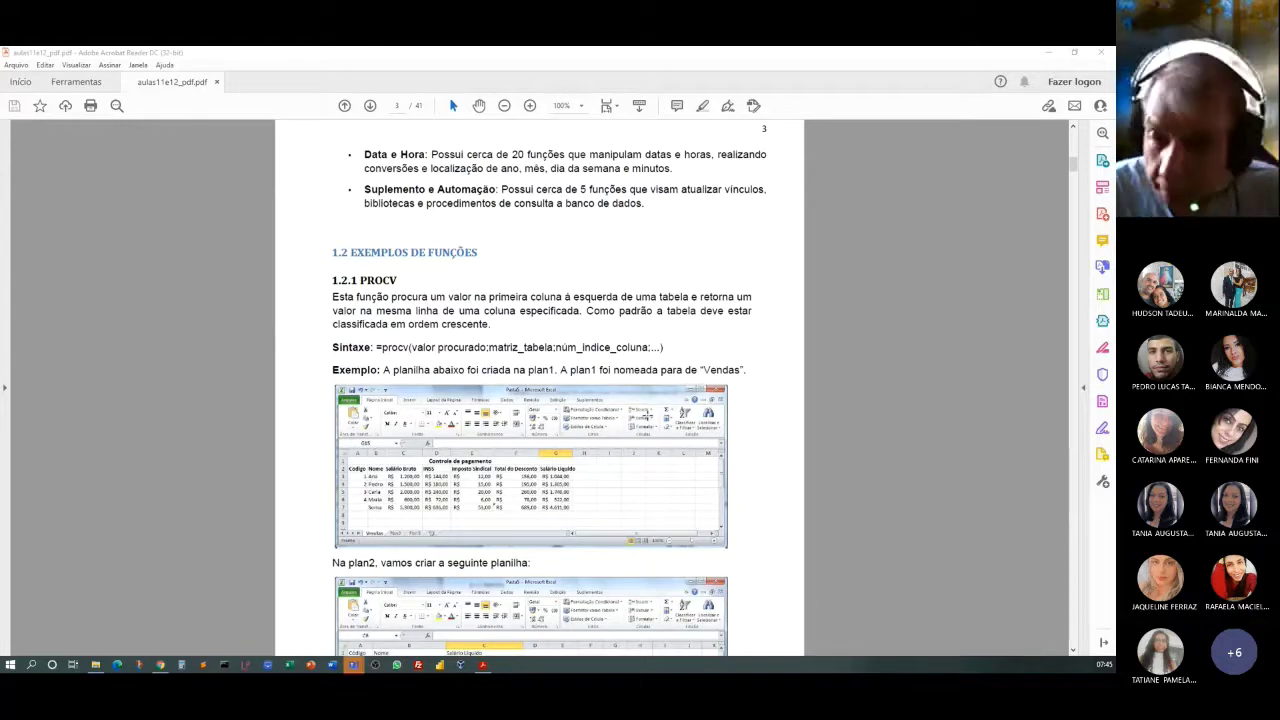
pyautogui.scroll(-1, 645, 418)
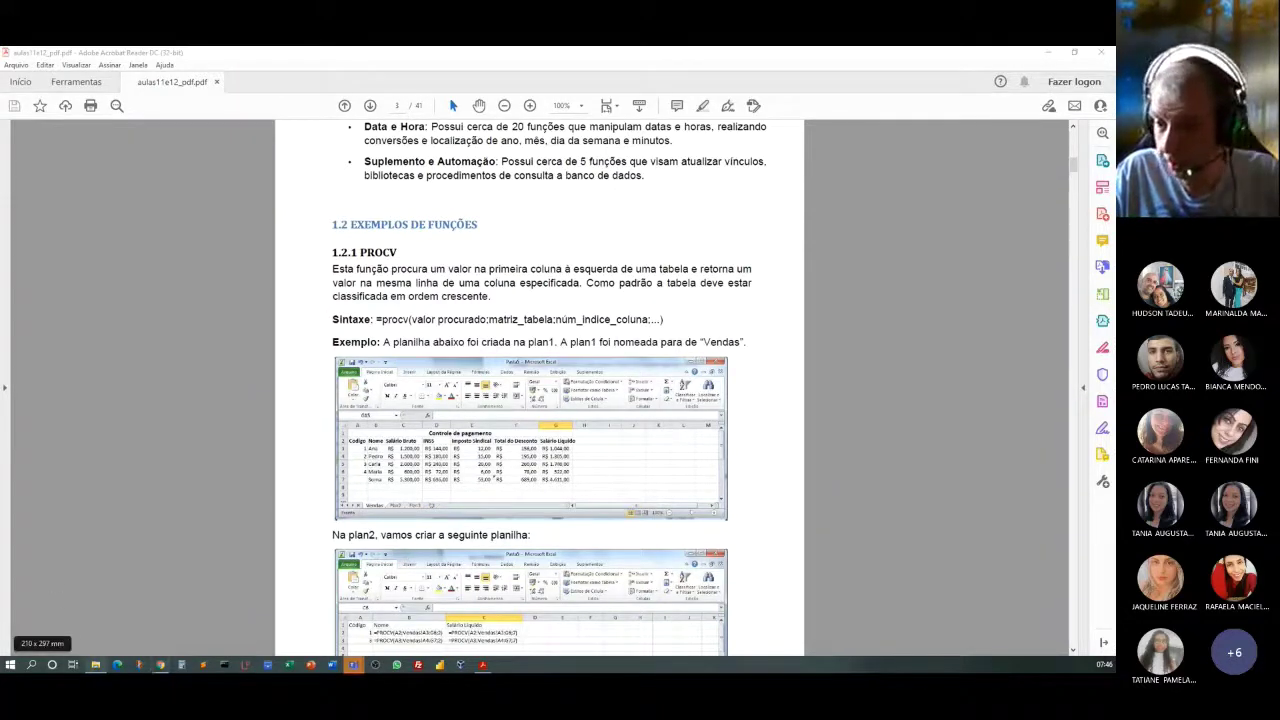
# Open the aula11_procv-proch workbook from the Aula11 folder in Excel.
pyautogui.click(96, 665)
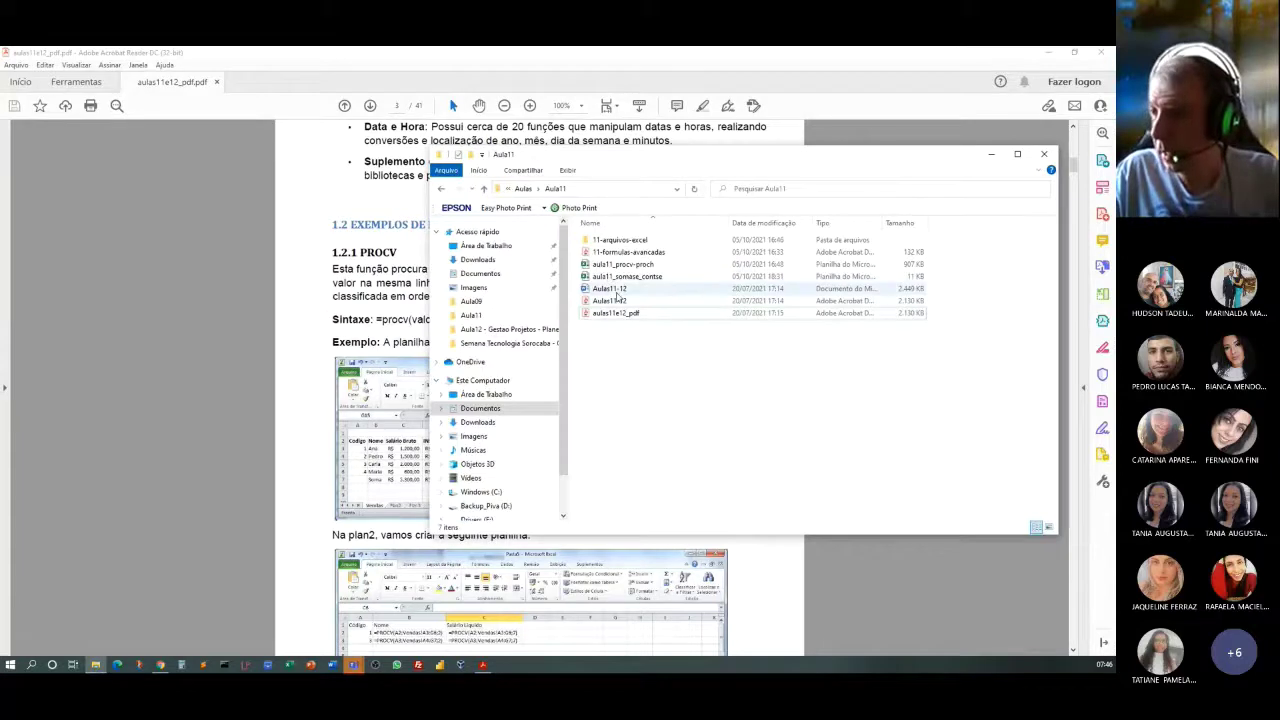
pyautogui.click(626, 264)
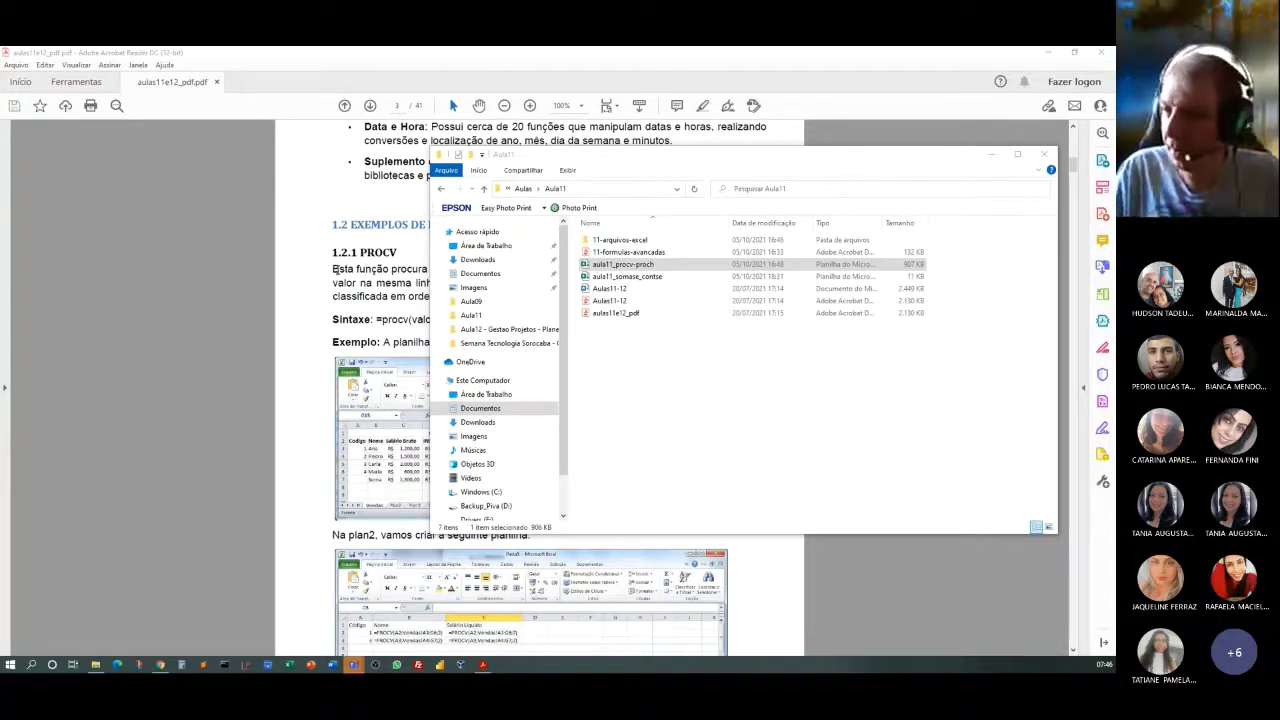
pyautogui.click(614, 266)
pyautogui.doubleClick(614, 265)
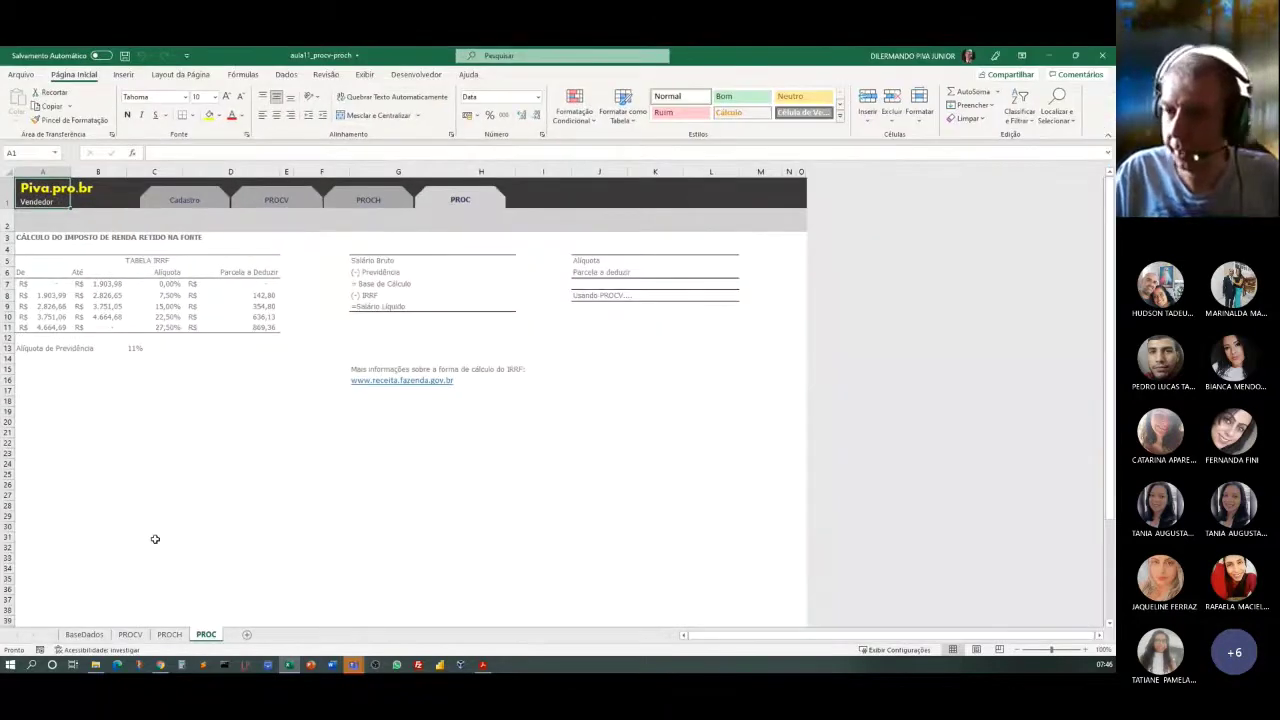
# Show the BaseDados sheet enlarged to 150% with the product register in view.
pyautogui.click(84, 634)
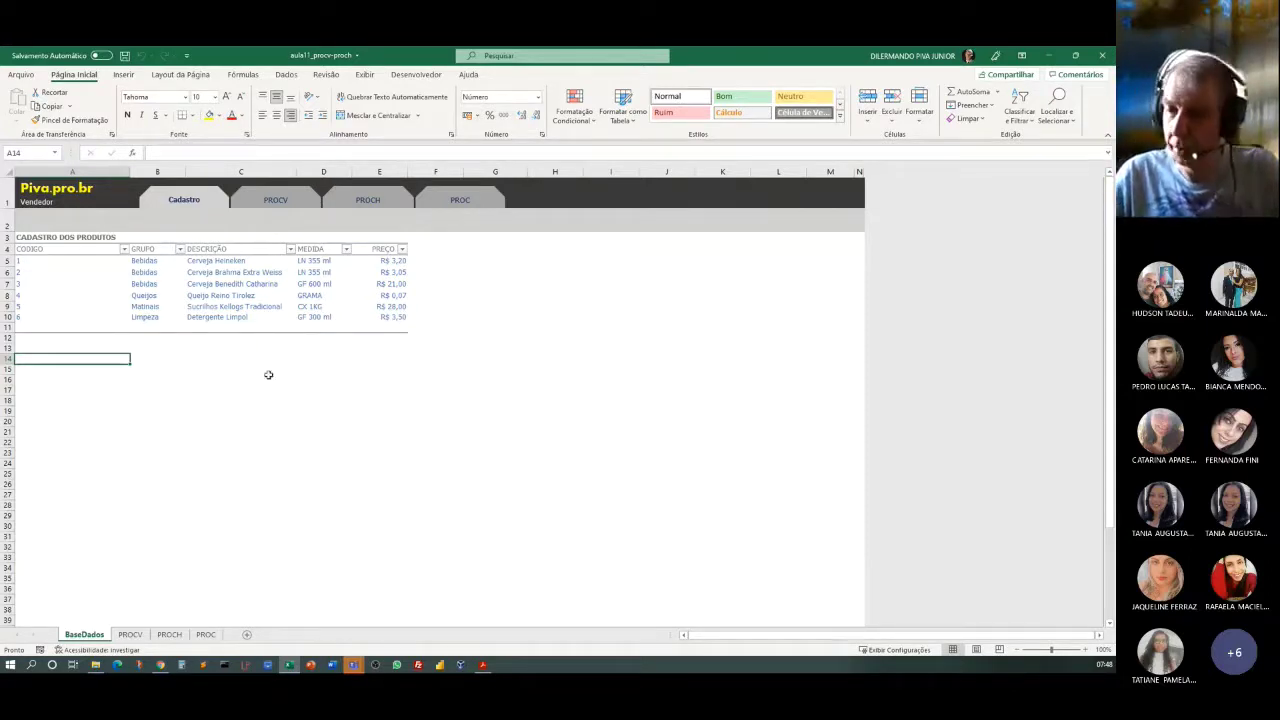
pyautogui.click(1086, 649)
pyautogui.click(1086, 649)
pyautogui.click(1086, 649)
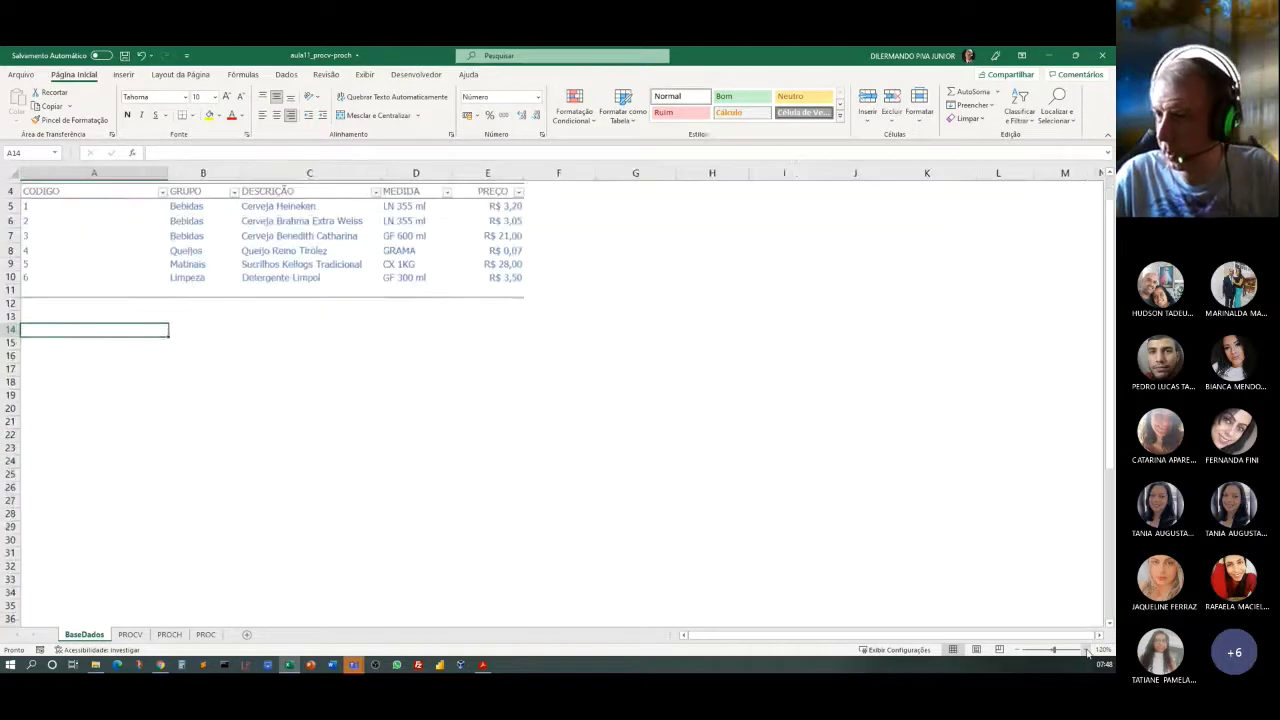
pyautogui.click(1086, 649)
pyautogui.click(1086, 649)
pyautogui.scroll(2, 848, 566)
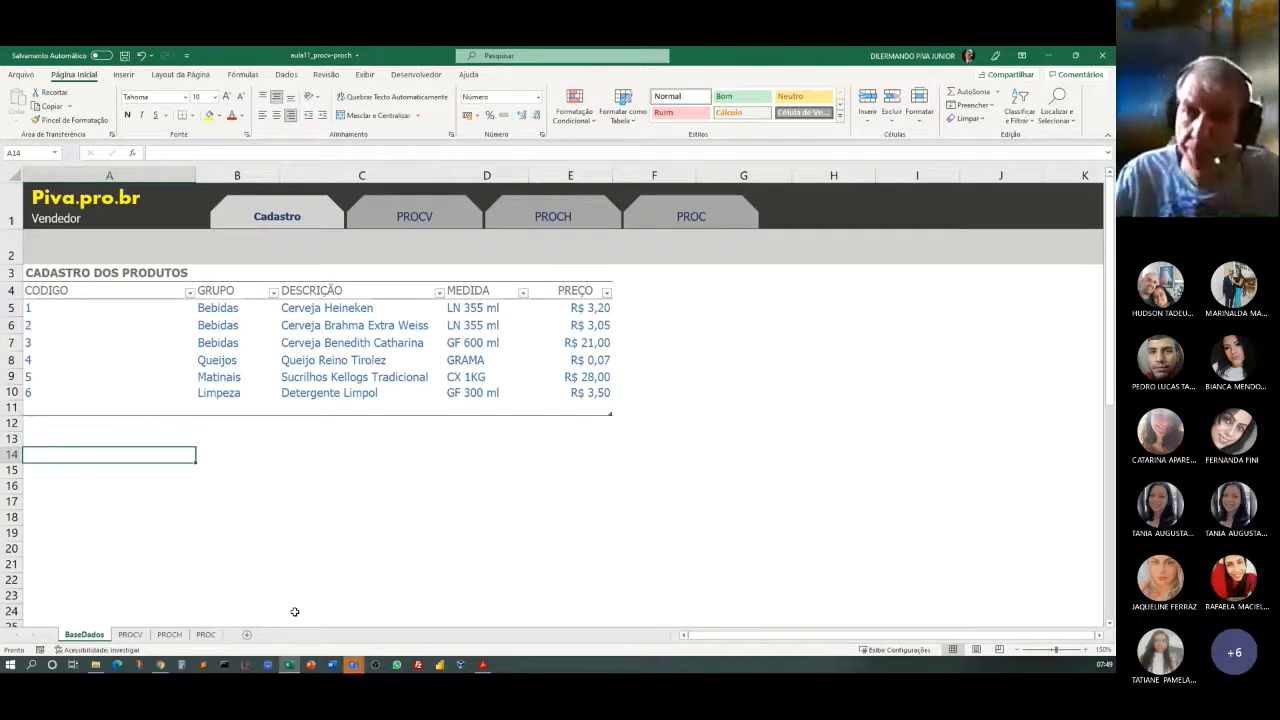
# Select the product register A4:E11 on BaseDados and inspect its table name and design properties.
pyautogui.click(116, 289)
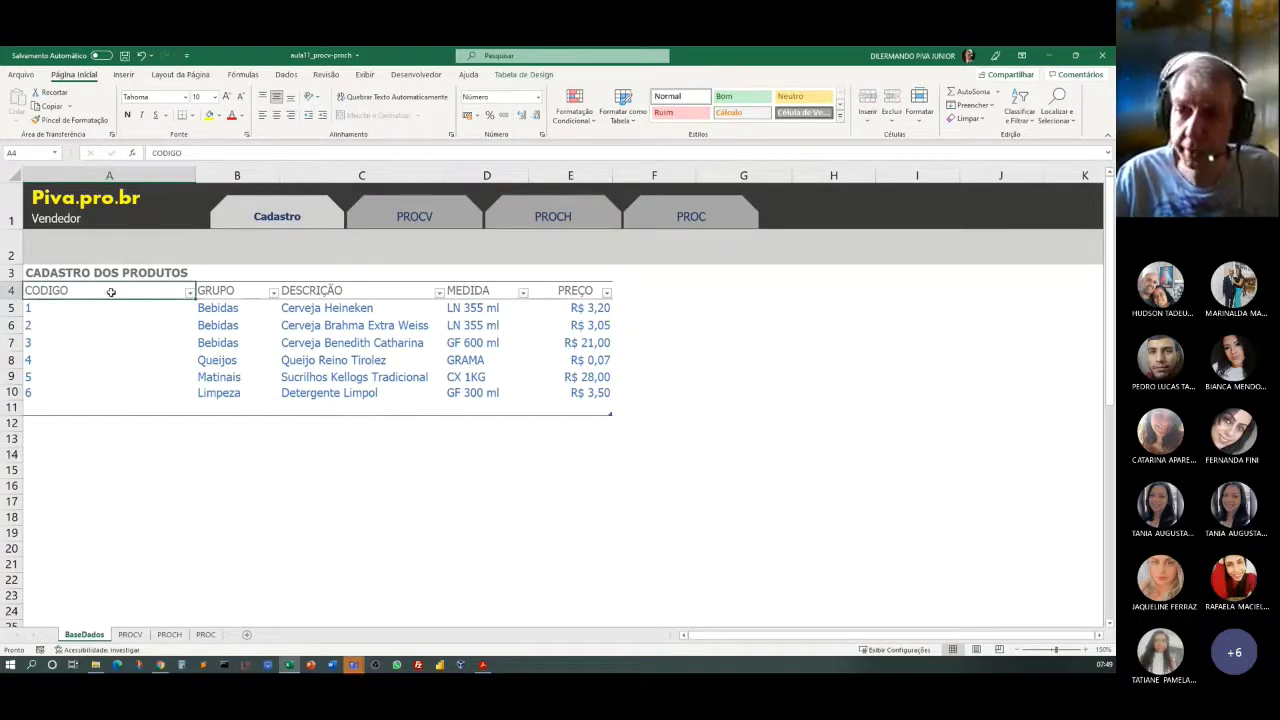
pyautogui.moveTo(99, 290); pyautogui.dragTo(575, 401)
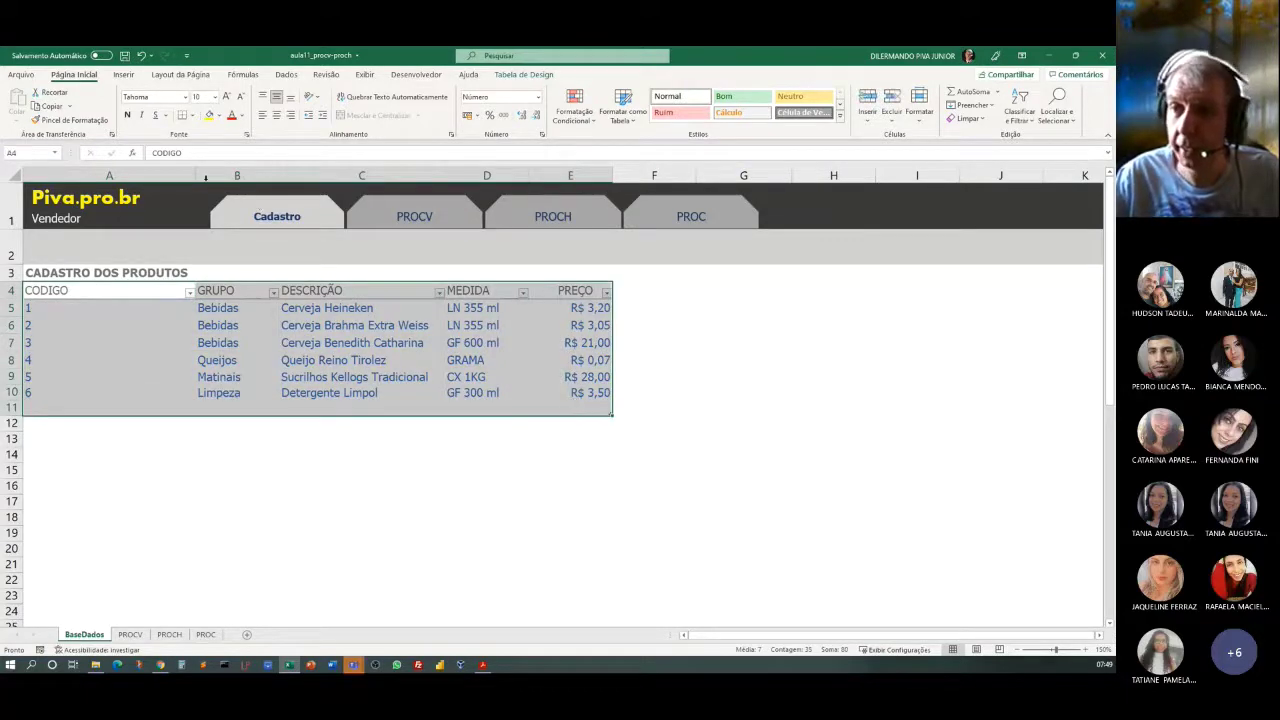
pyautogui.click(522, 74)
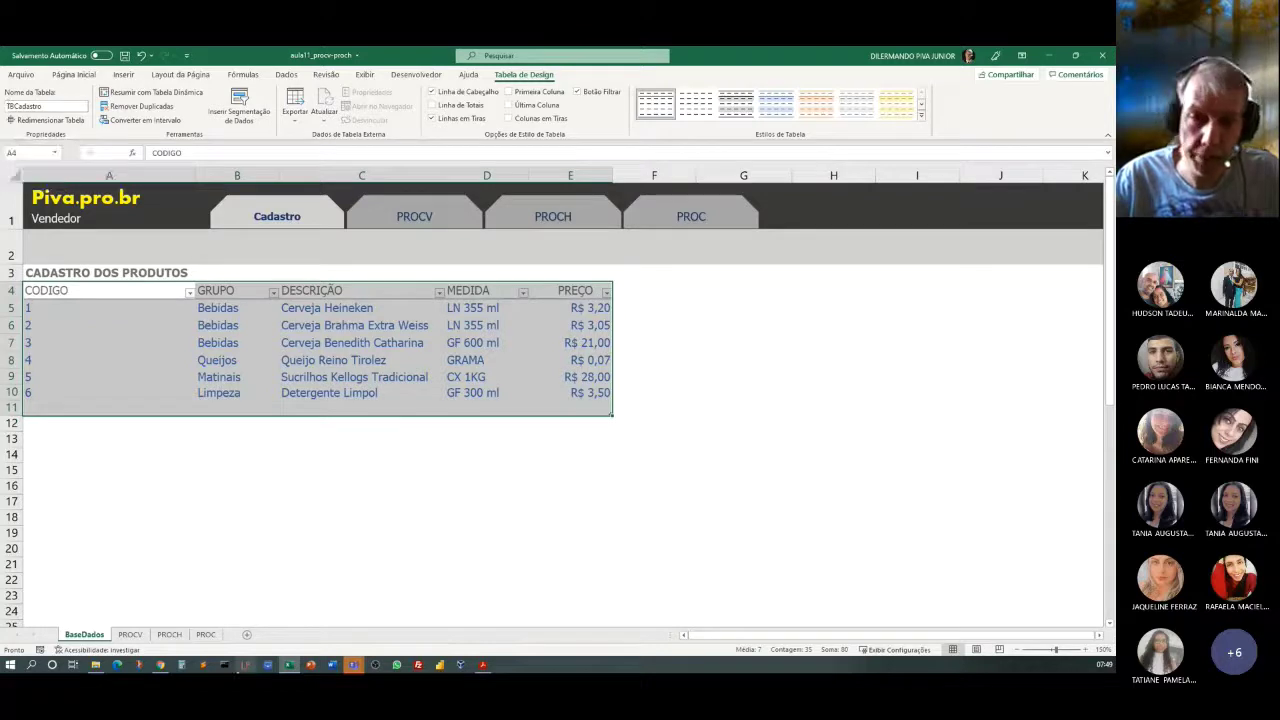
pyautogui.click(337, 551)
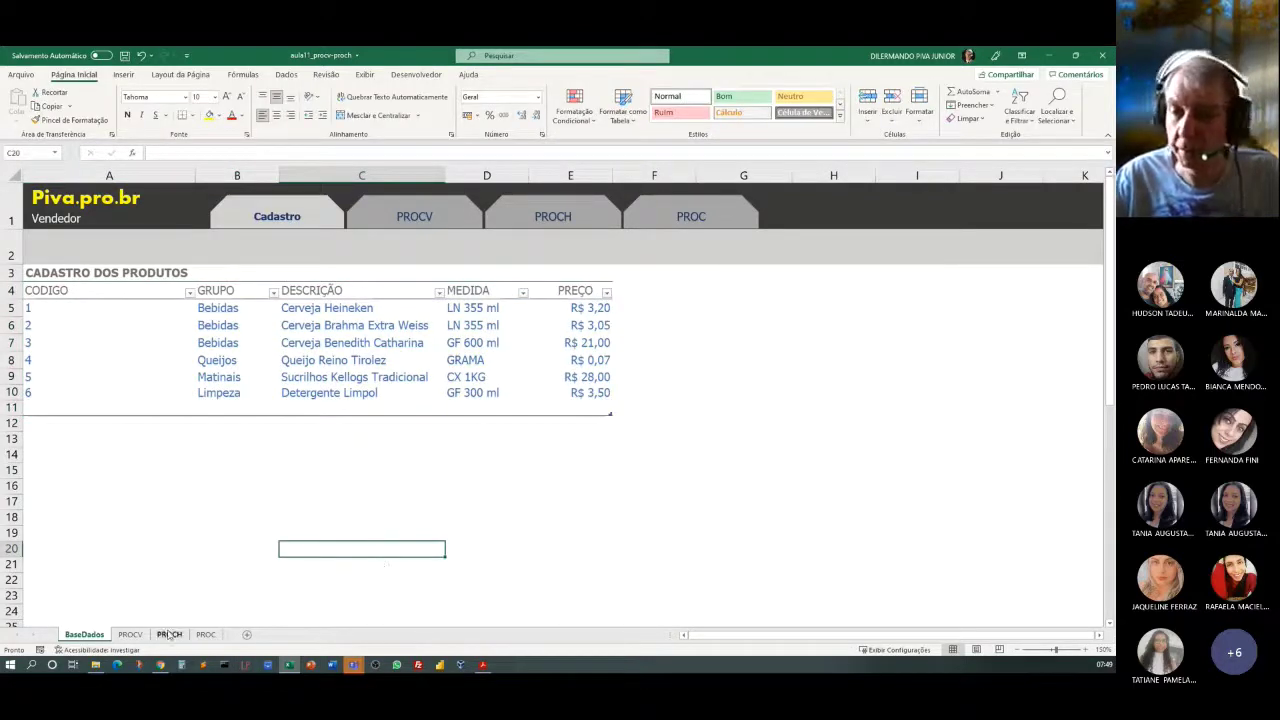
# Examine the first-row DATA, CÓDIGO, DESCRIÇÃO, MEDIDA and PREÇO cells of the daily sales record on the PROCV sheet, comparing with BaseDados.
pyautogui.click(129, 635)
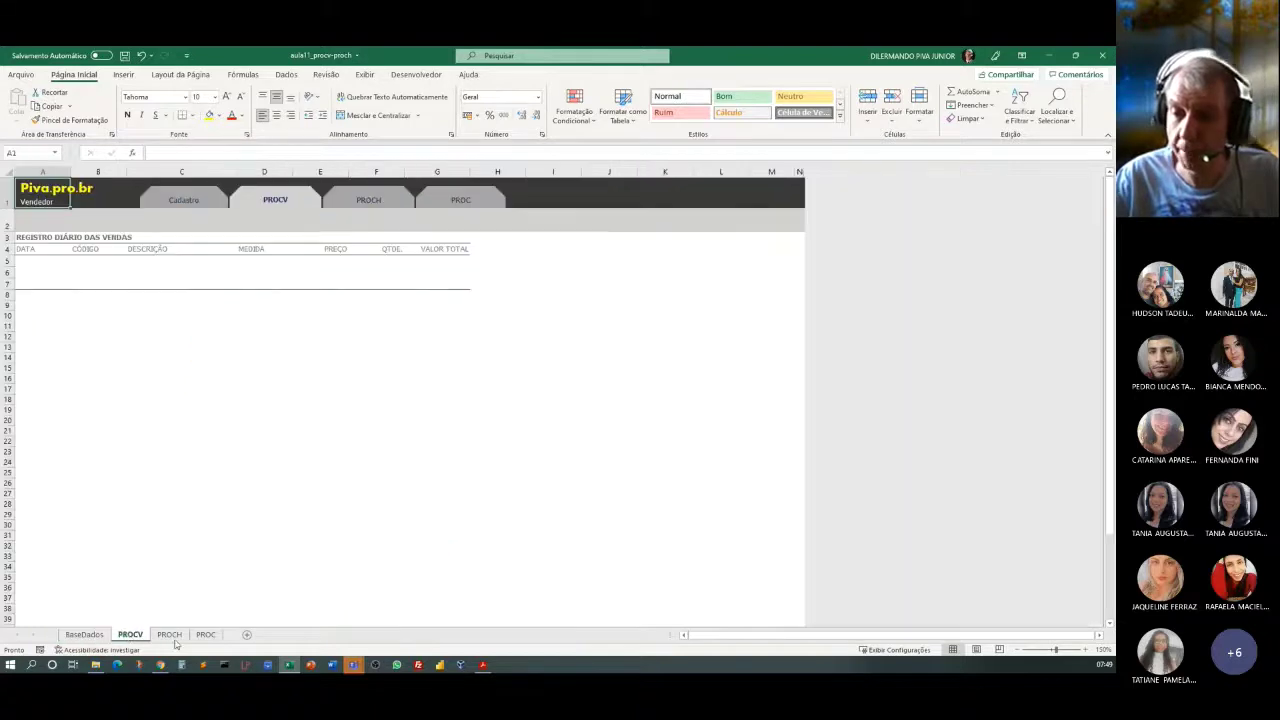
pyautogui.click(323, 488)
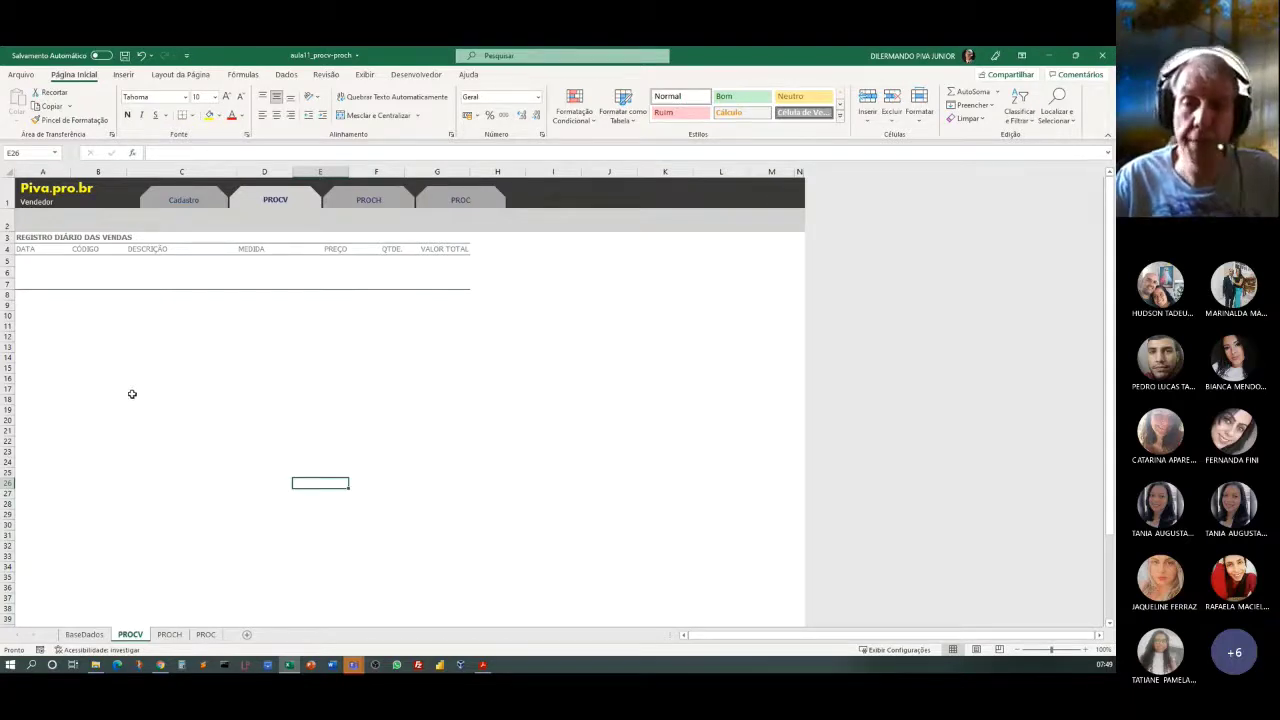
pyautogui.click(28, 263)
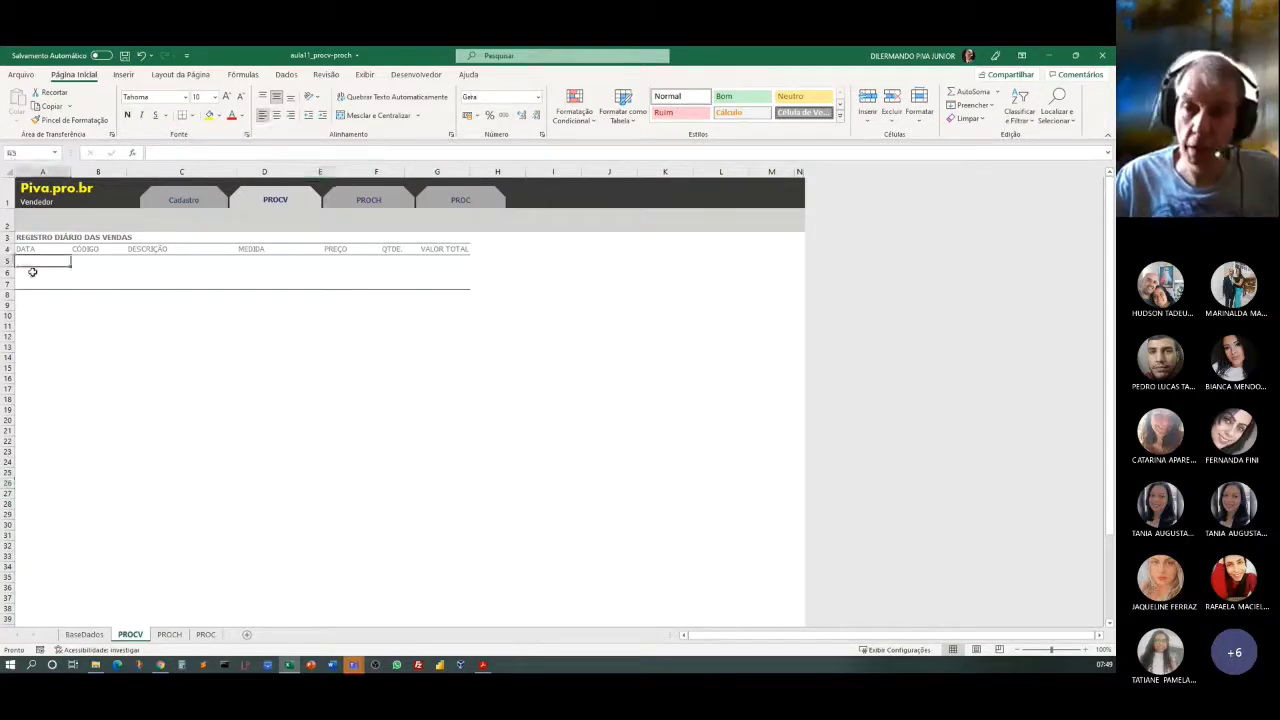
pyautogui.click(85, 260)
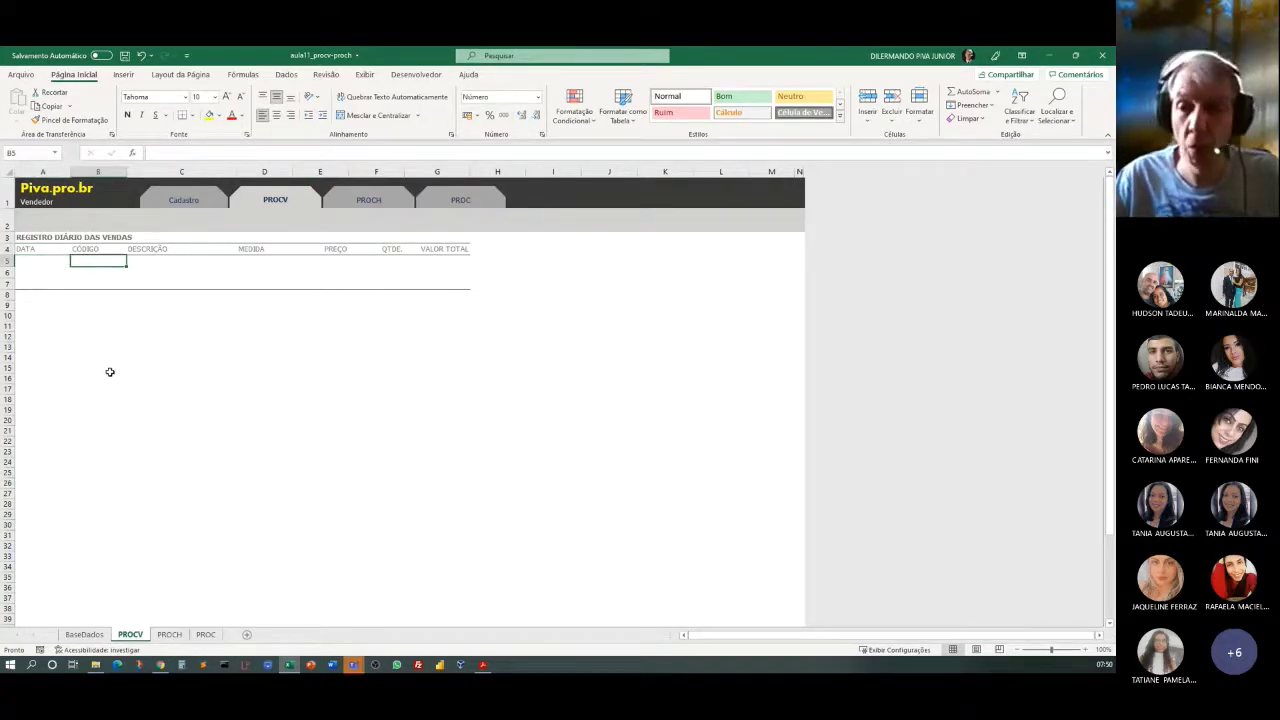
pyautogui.click(93, 637)
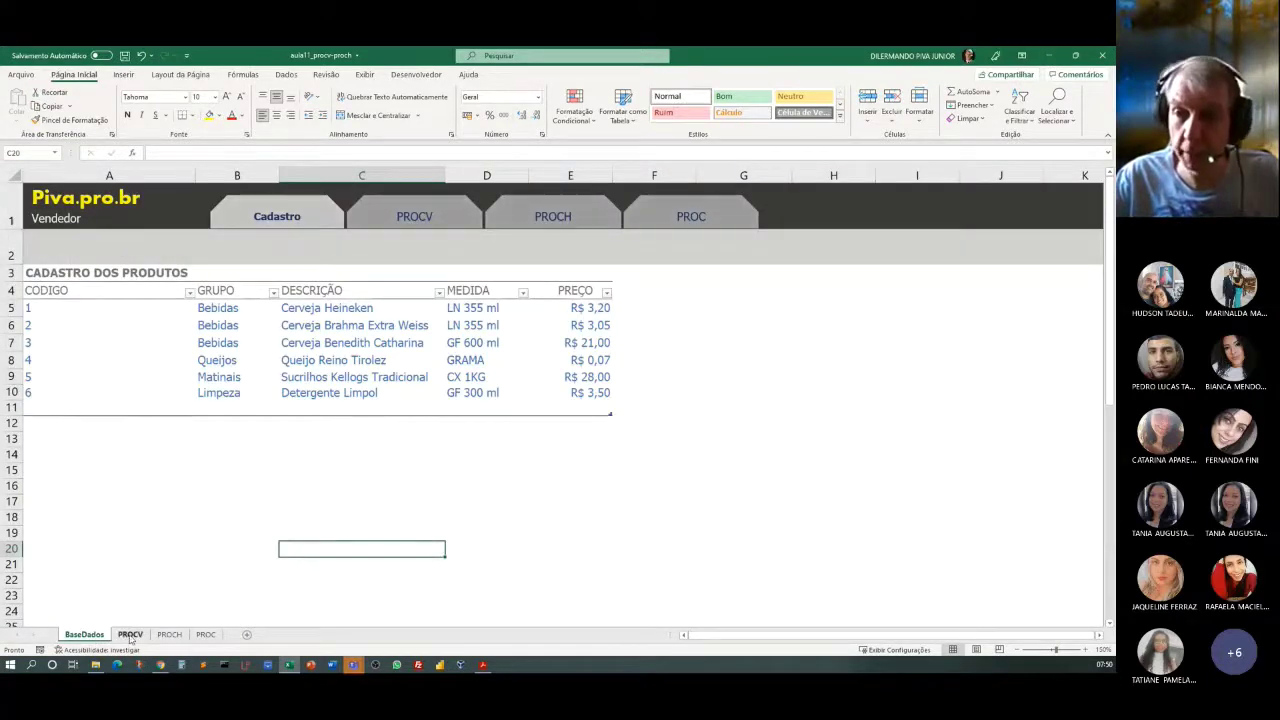
pyautogui.click(130, 634)
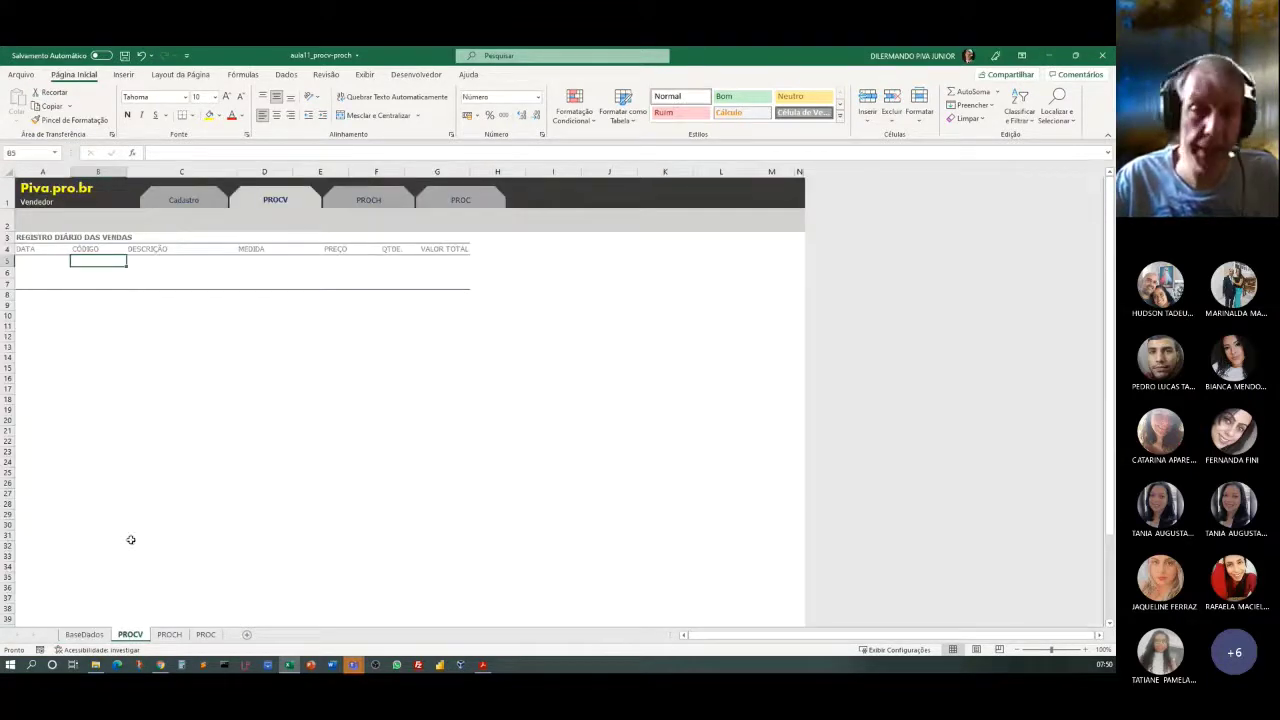
pyautogui.click(152, 260)
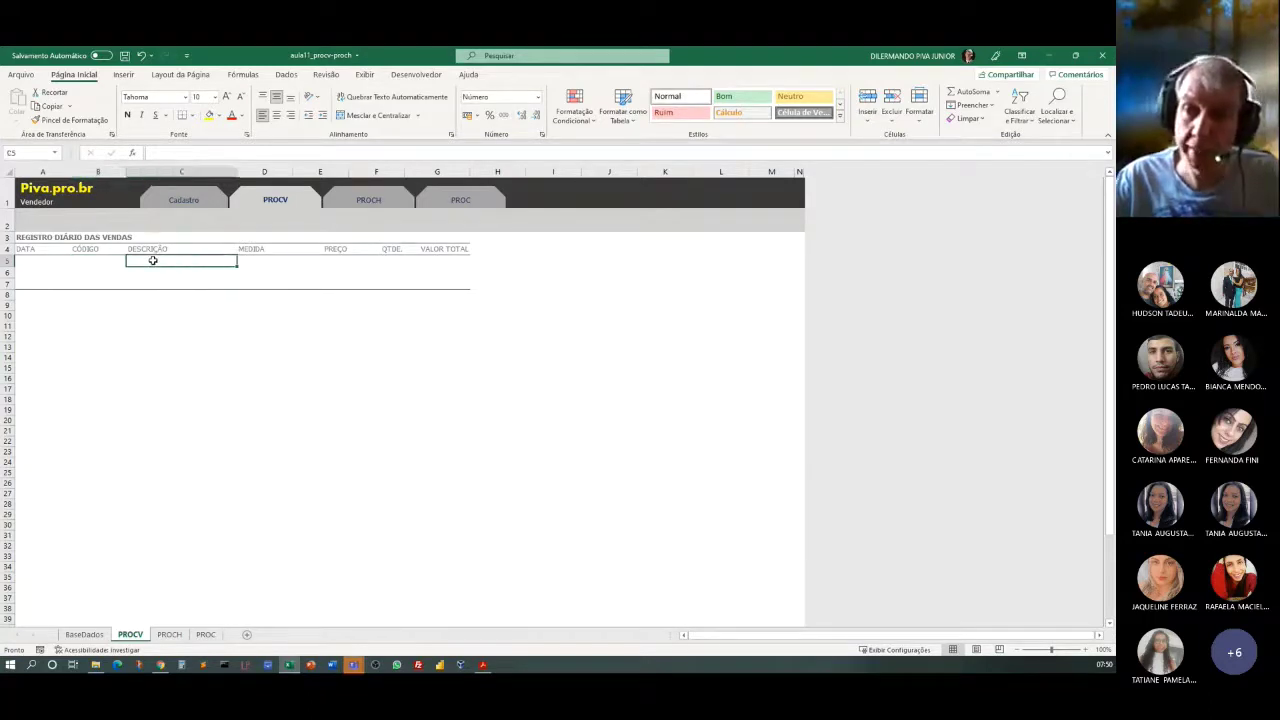
pyautogui.click(263, 263)
pyautogui.click(342, 261)
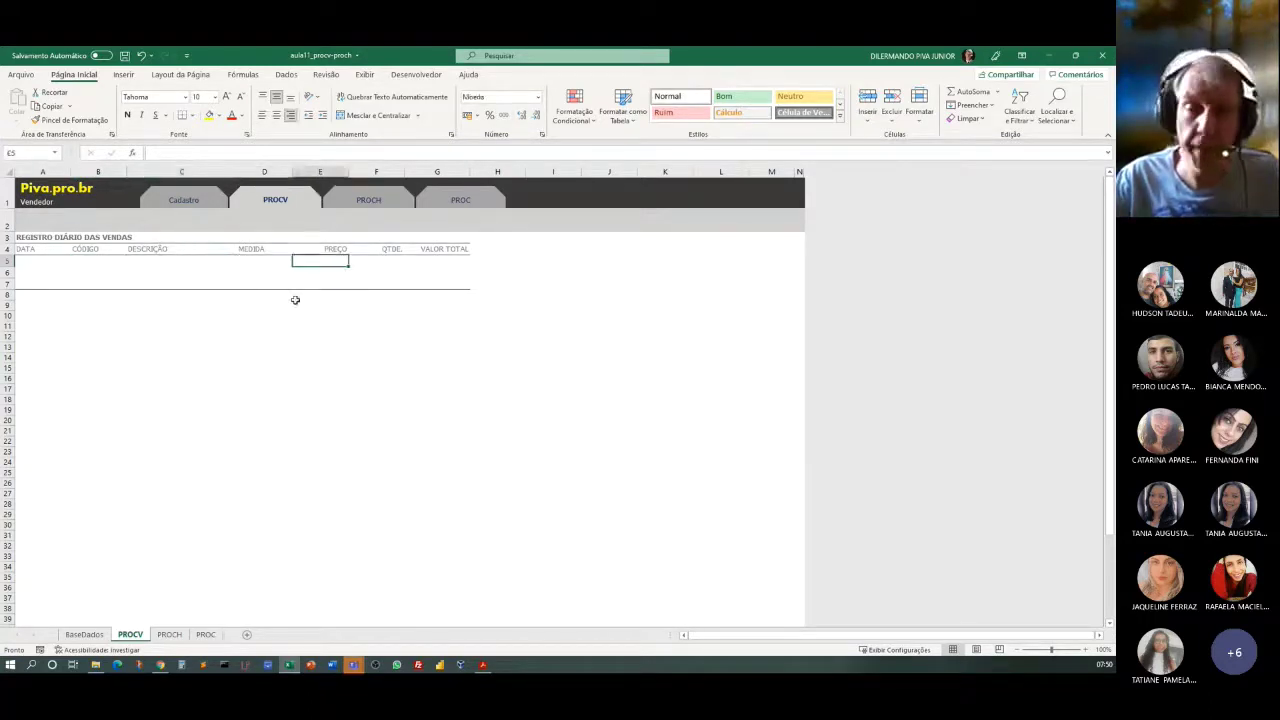
pyautogui.click(140, 264)
# Look up the description, measure and price of product codes 3 and 4 in the BaseDados register, comparing with the sales record's code cell.
pyautogui.click(62, 635)
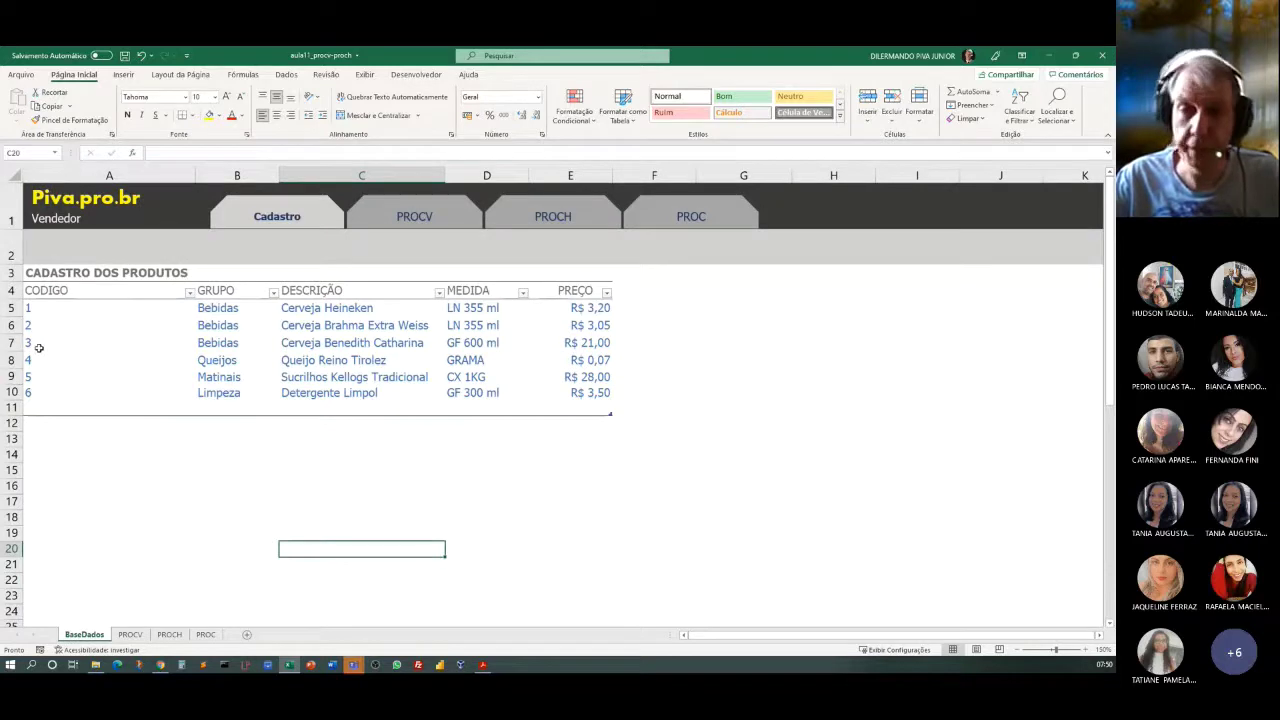
pyautogui.click(309, 347)
pyautogui.moveTo(408, 350); pyautogui.dragTo(570, 339)
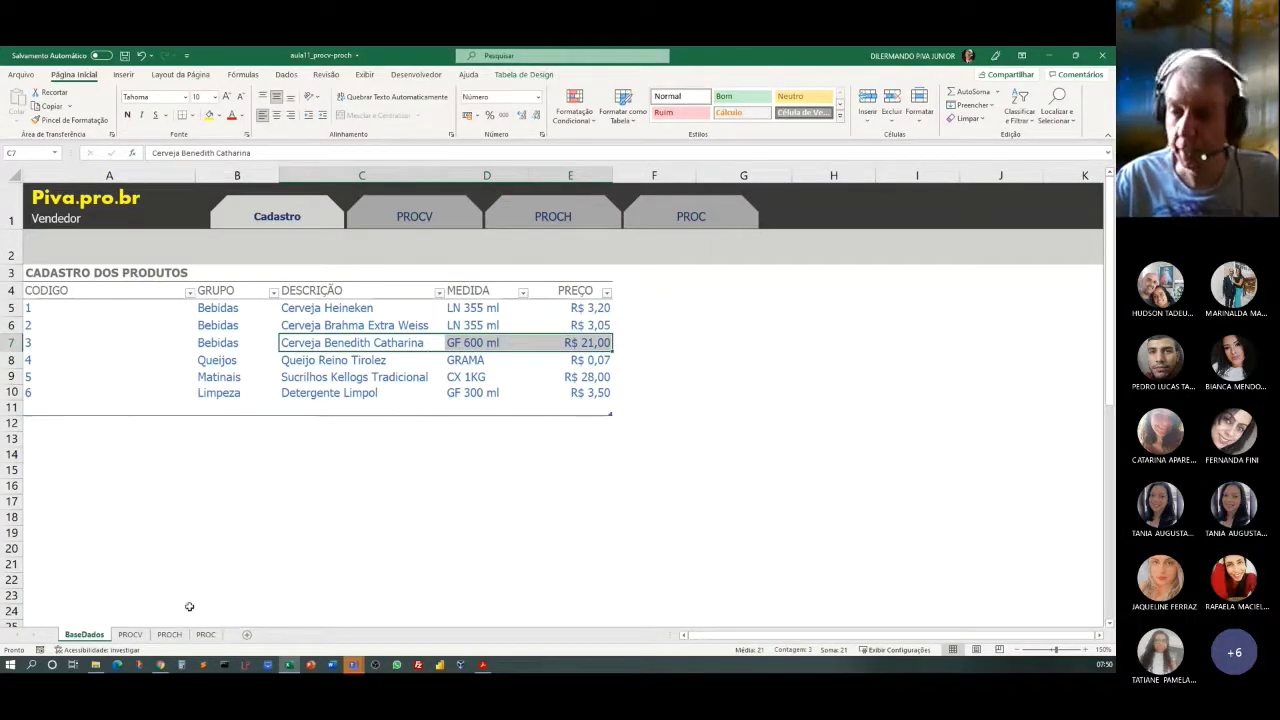
pyautogui.click(130, 634)
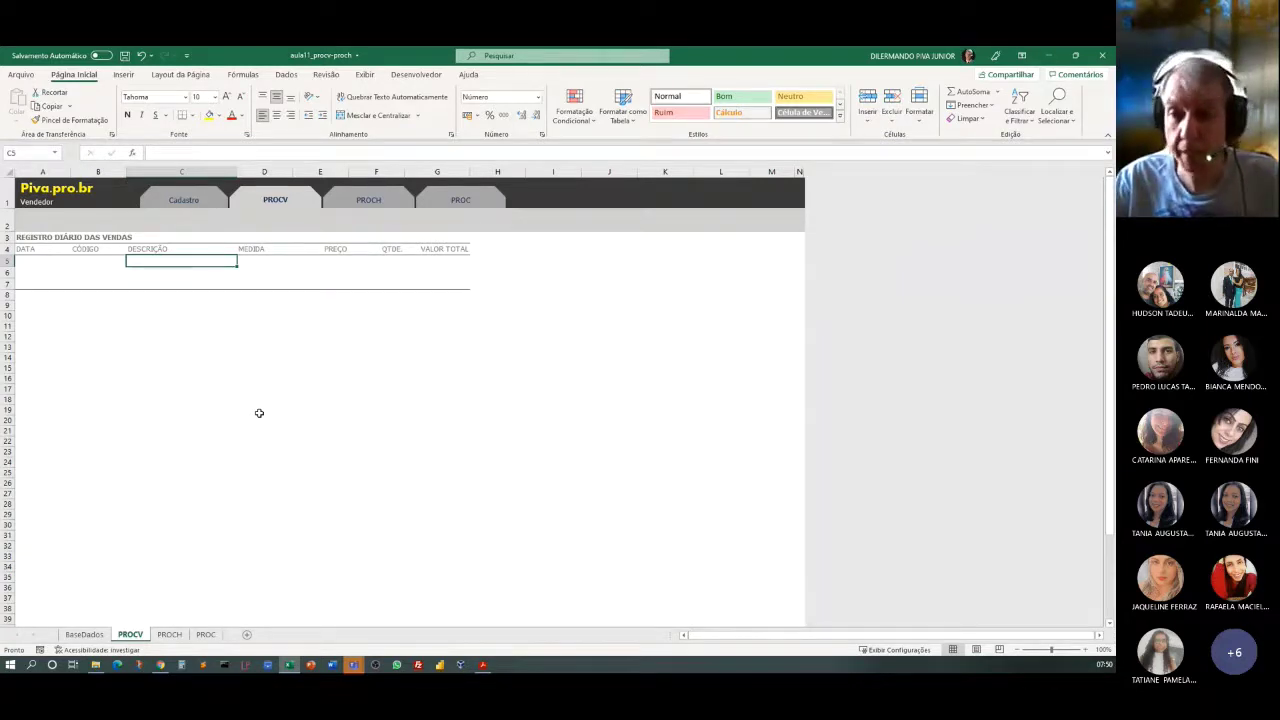
pyautogui.click(77, 258)
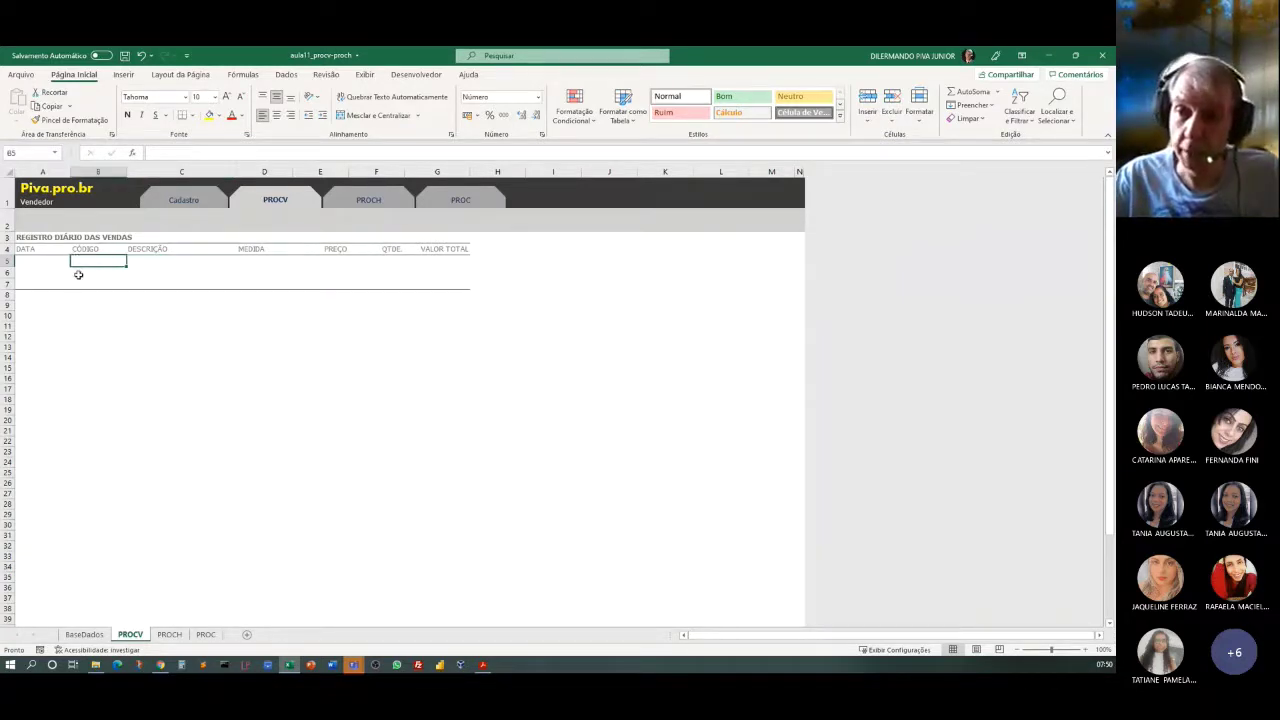
pyautogui.click(84, 635)
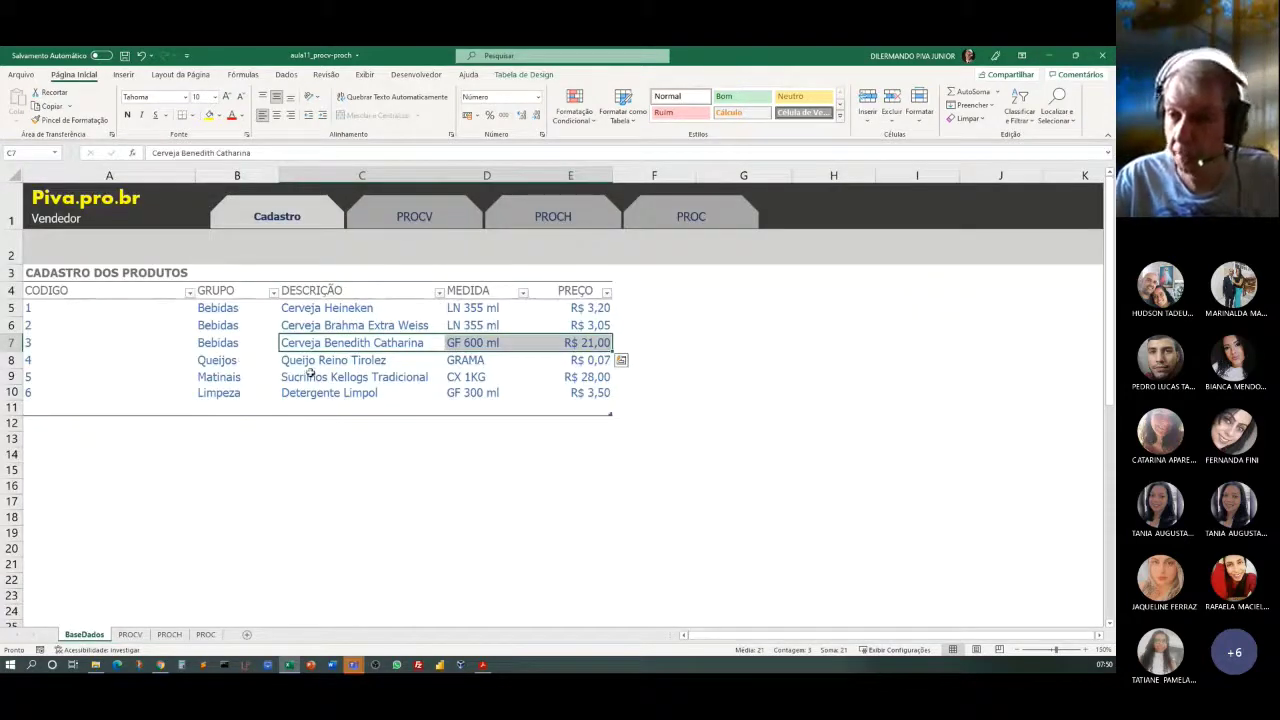
pyautogui.moveTo(288, 360); pyautogui.dragTo(540, 358)
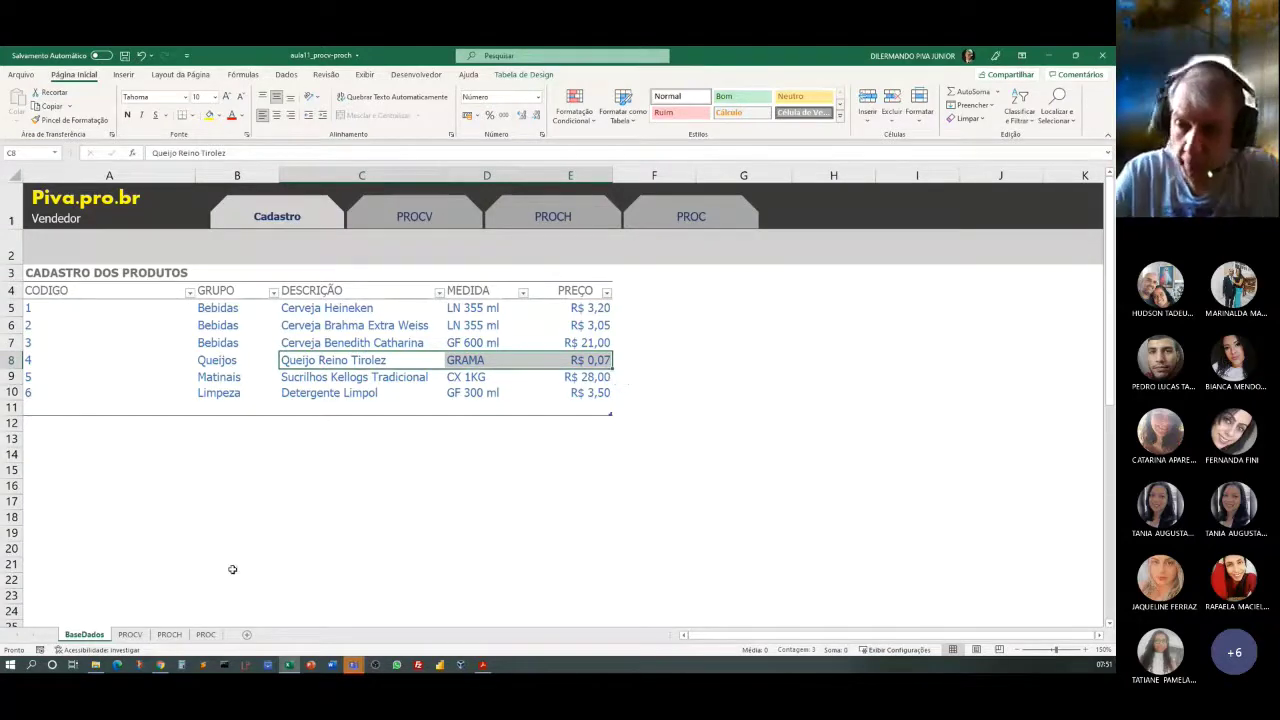
# Enter 1 as the product code in cell B5 of the daily sales record on the PROCV sheet.
pyautogui.click(130, 634)
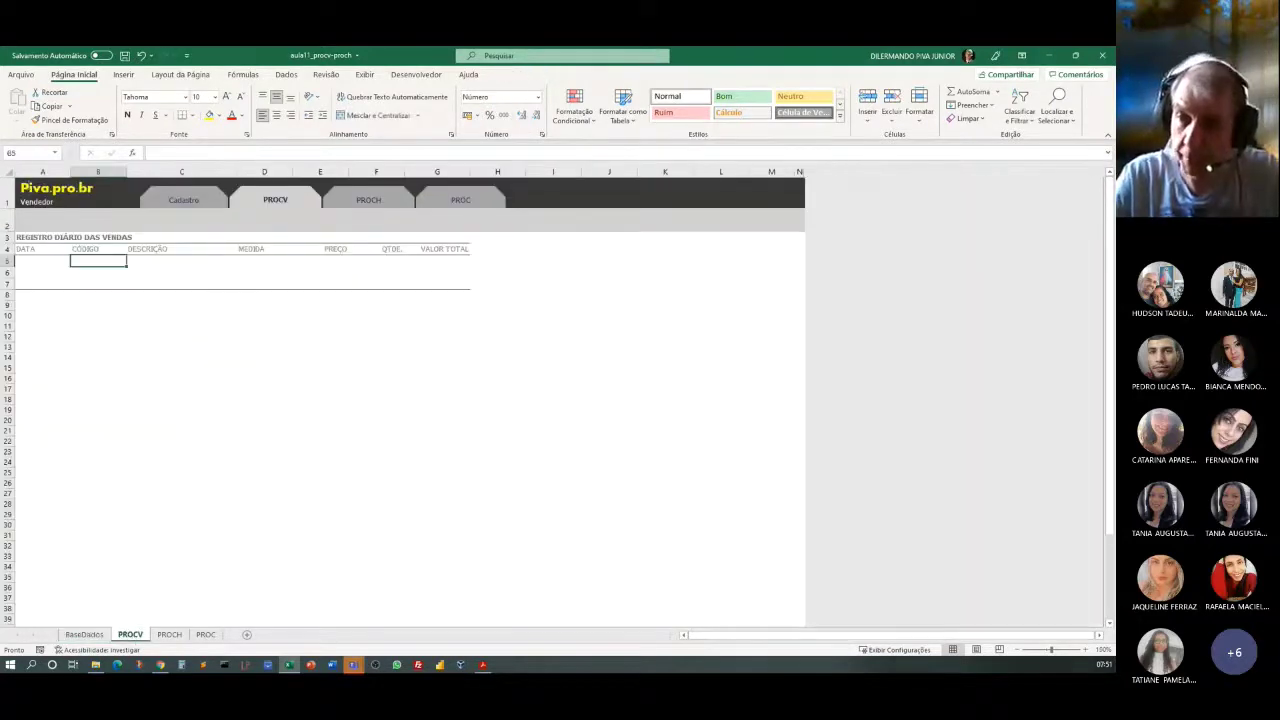
pyautogui.click(34, 263)
pyautogui.click(94, 260)
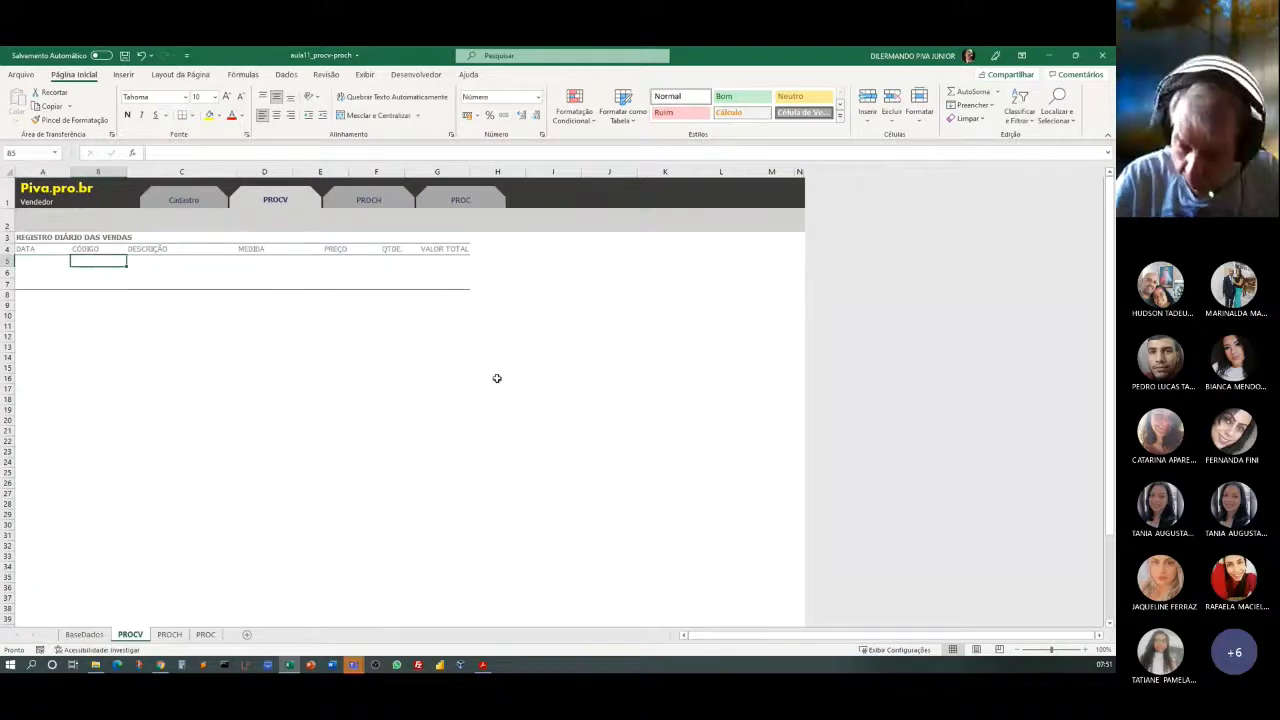
pyautogui.write('1')
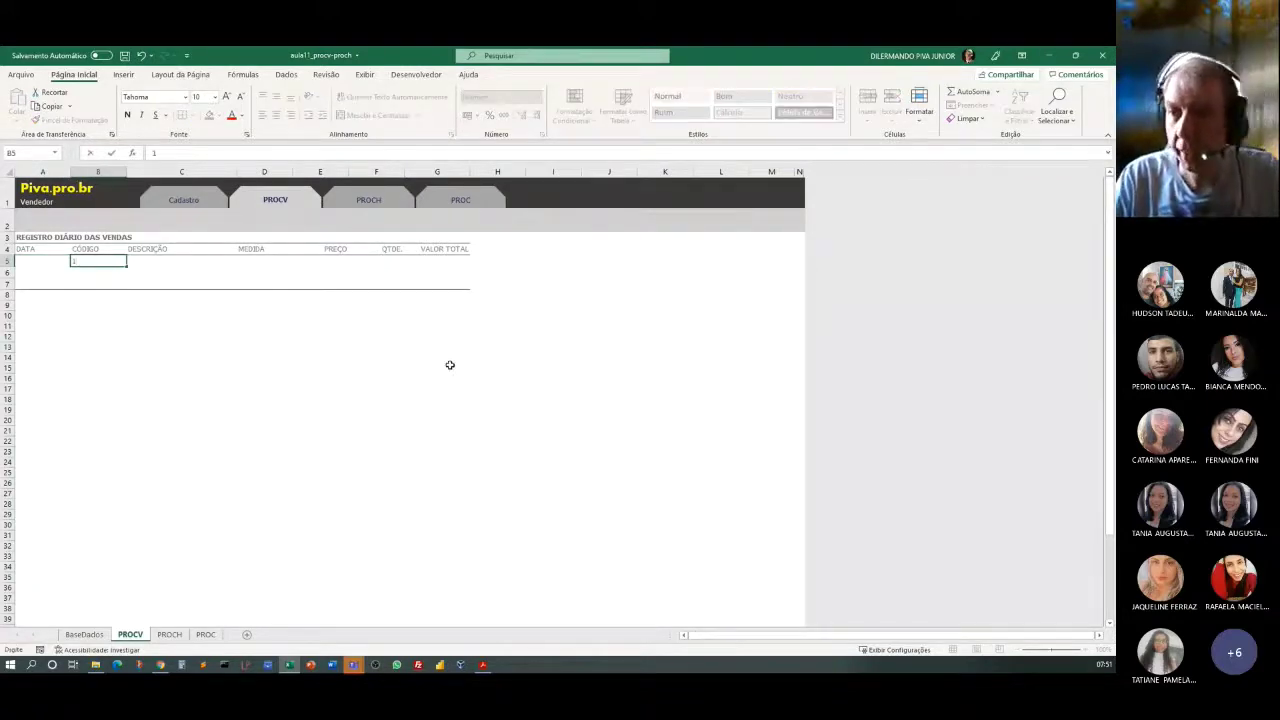
pyautogui.click(326, 336)
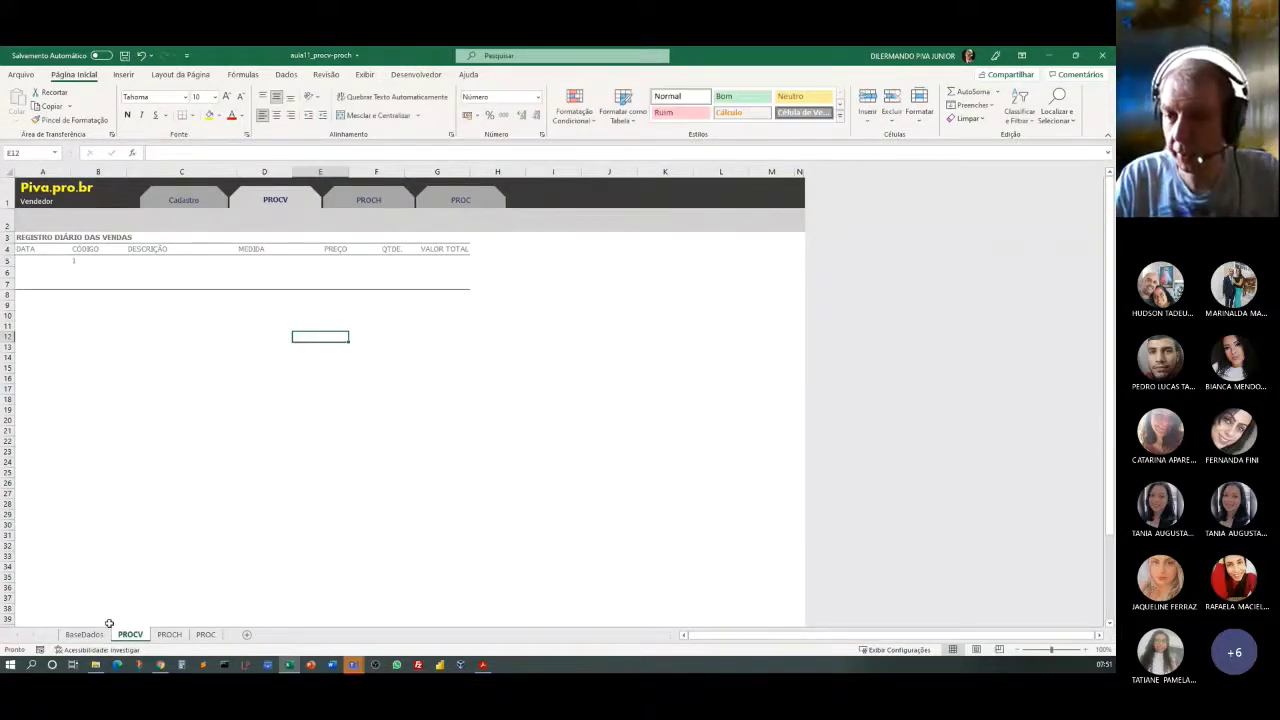
# Look up the description, measure and price of product code 1 in BaseDados, comparing with description cell C5 on the PROCV sheet.
pyautogui.click(76, 636)
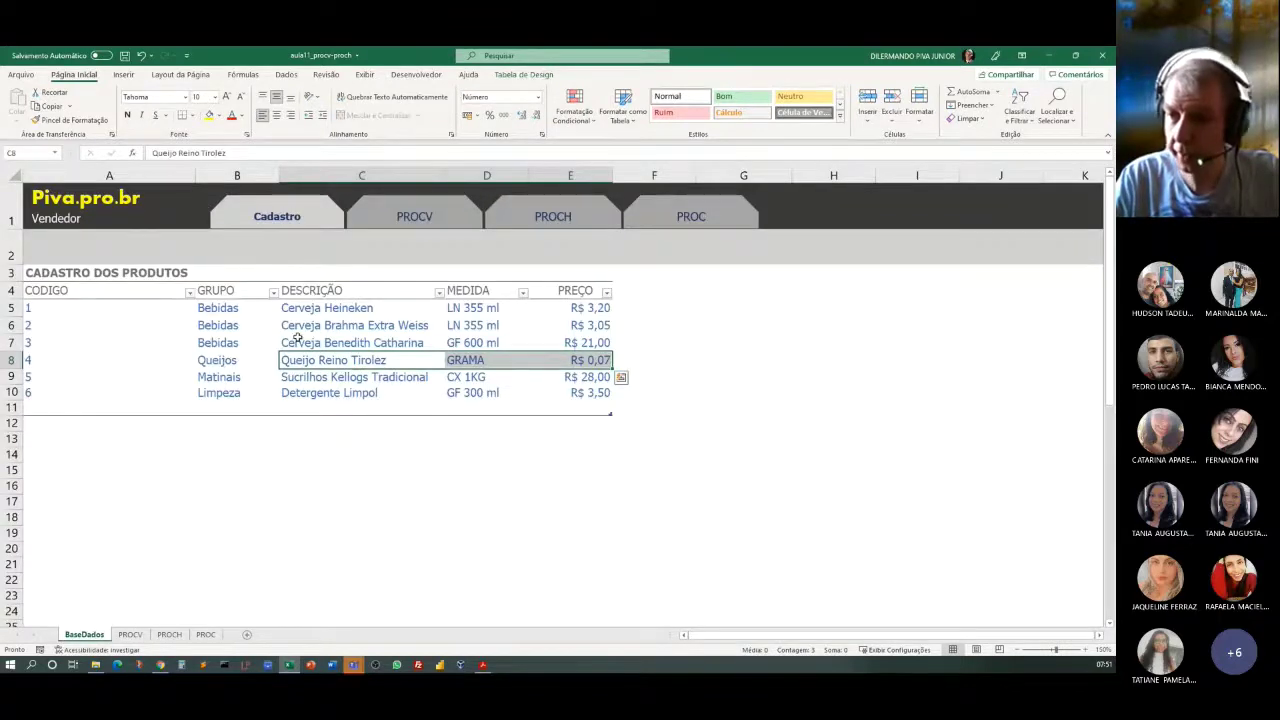
pyautogui.click(313, 310)
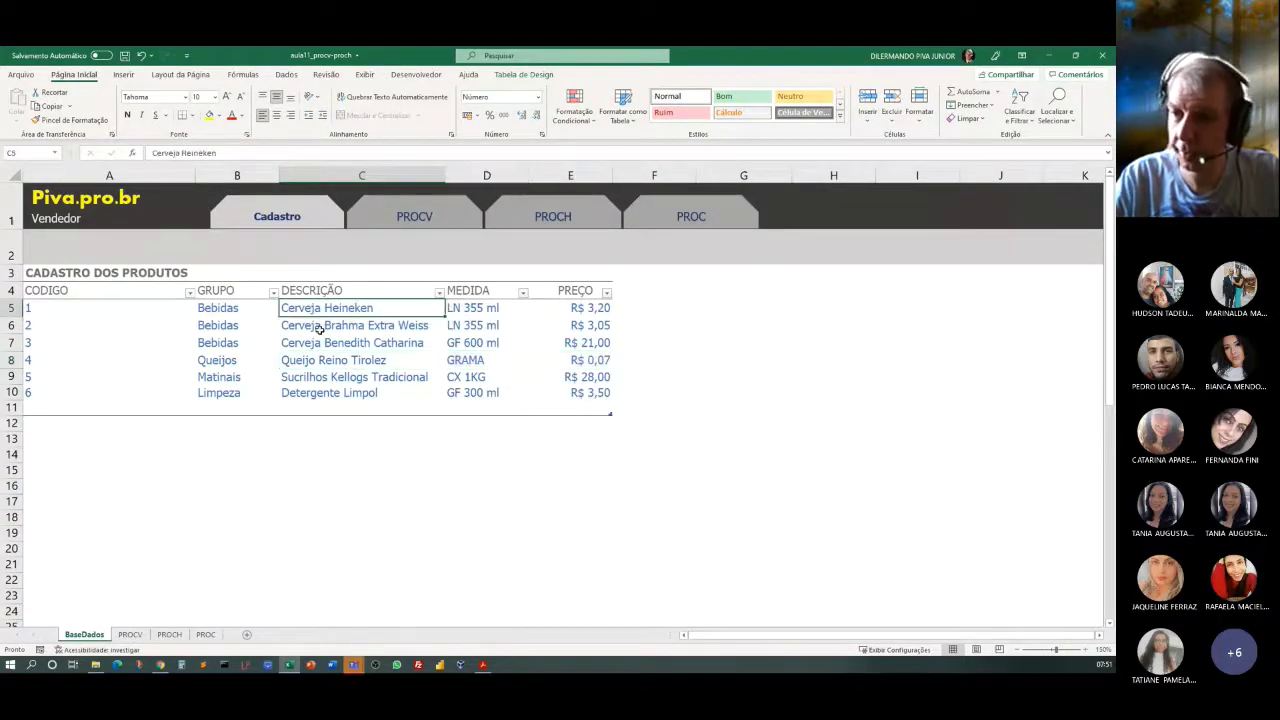
pyautogui.click(462, 306)
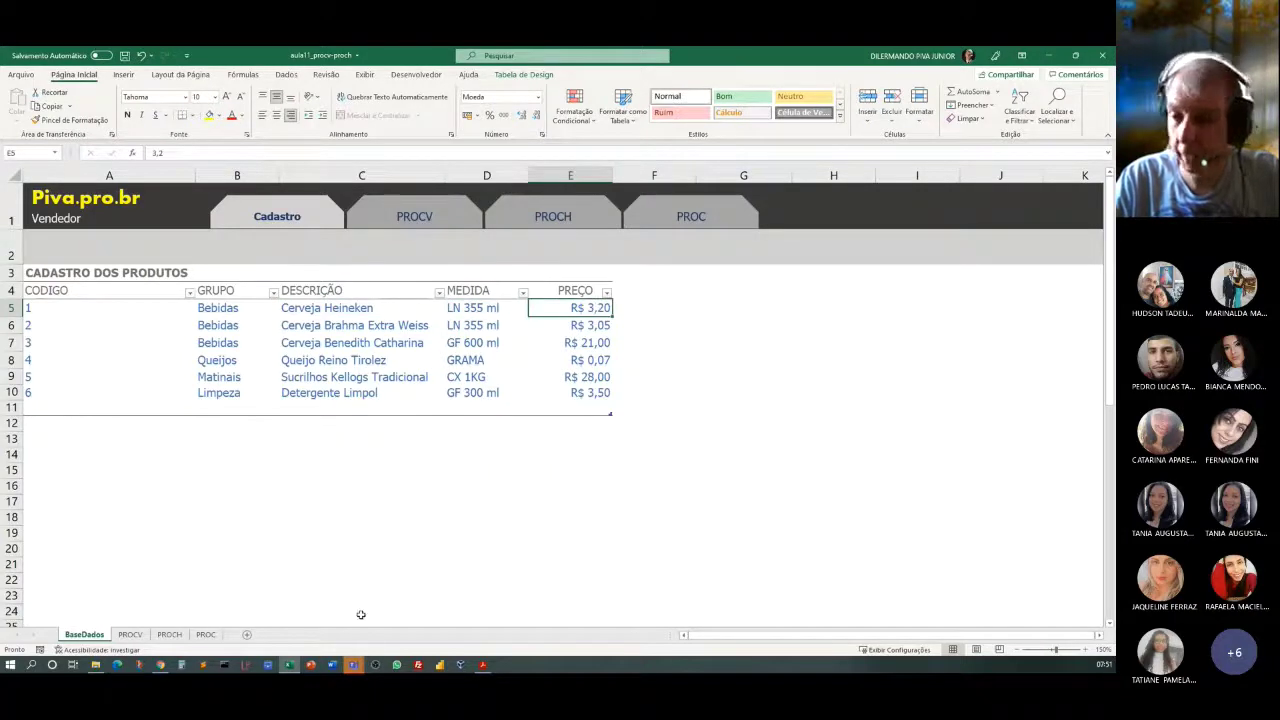
pyautogui.click(131, 634)
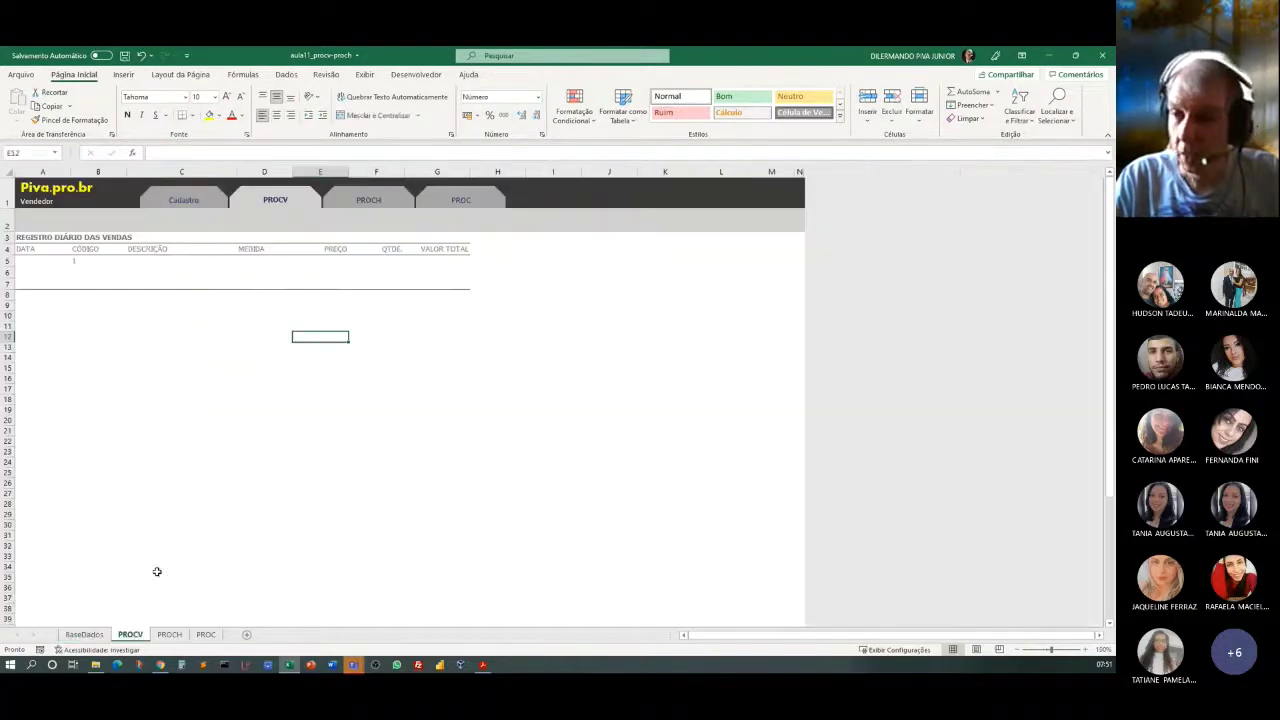
pyautogui.click(133, 261)
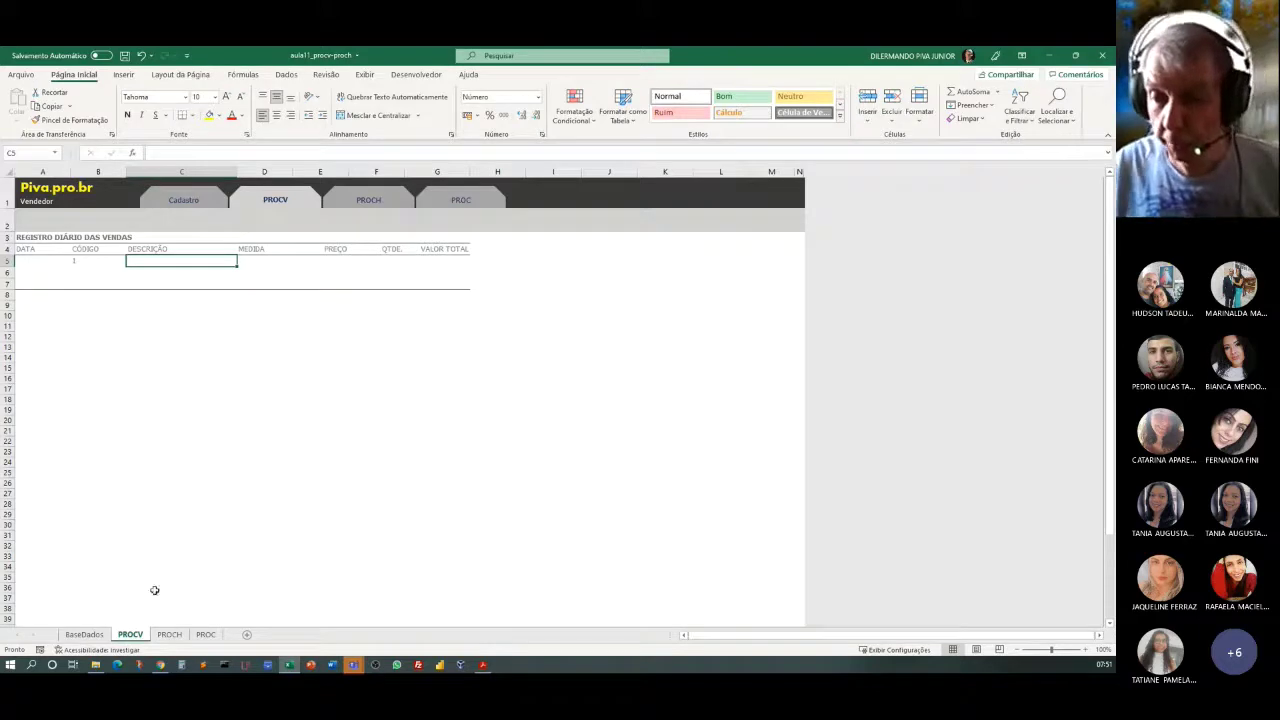
# Examine the CODIGO column from A5 down and the header row A4:E4 of the product register on BaseDados.
pyautogui.click(84, 632)
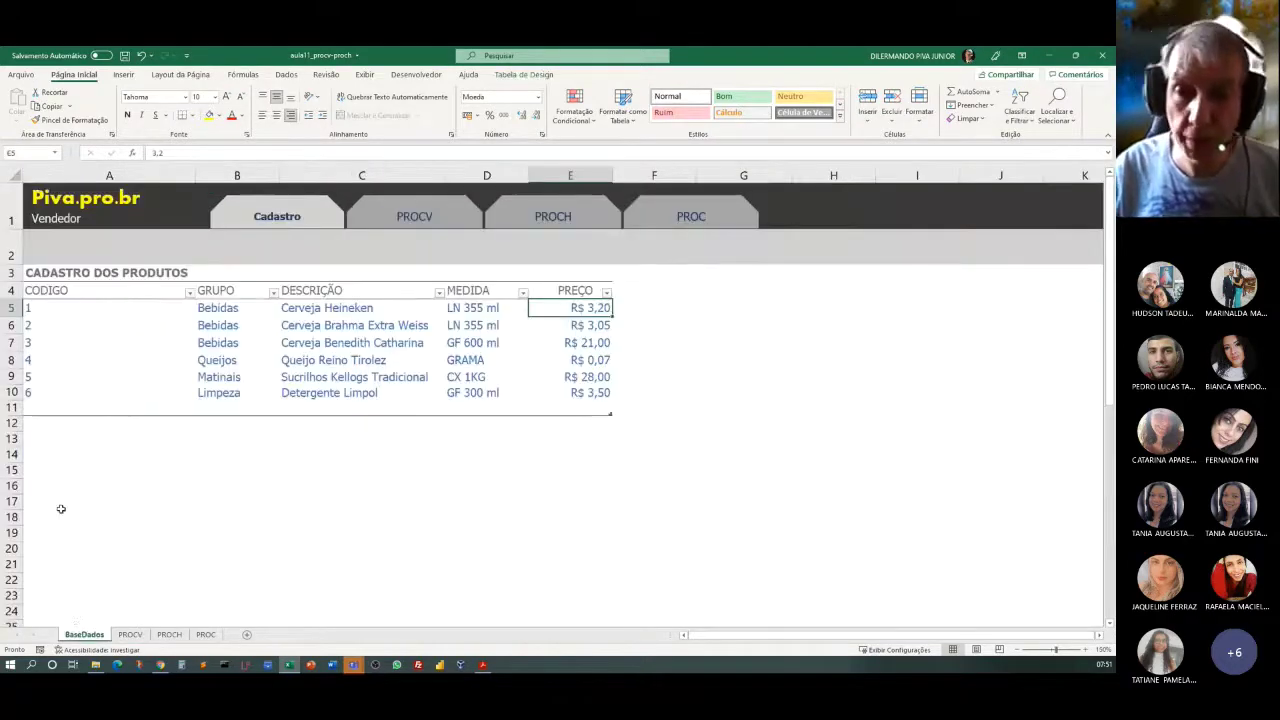
pyautogui.moveTo(71, 307); pyautogui.dragTo(103, 606)
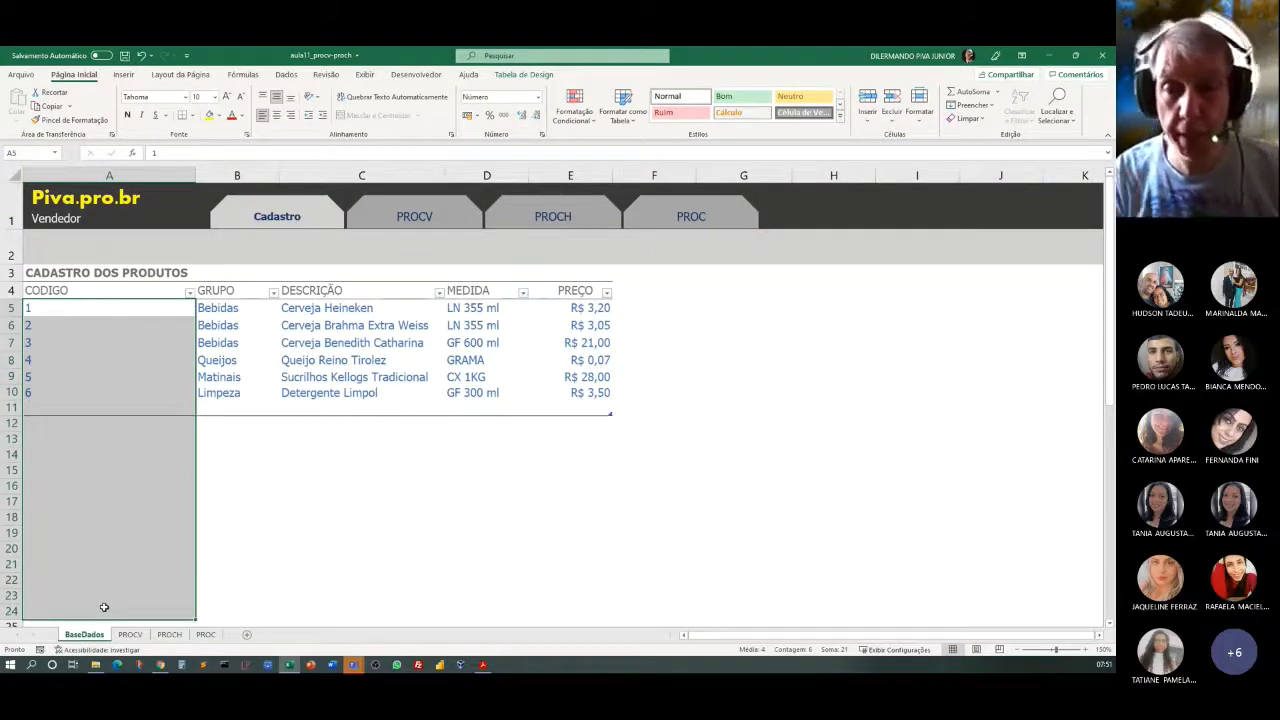
pyautogui.click(40, 289)
pyautogui.moveTo(103, 286); pyautogui.dragTo(563, 292)
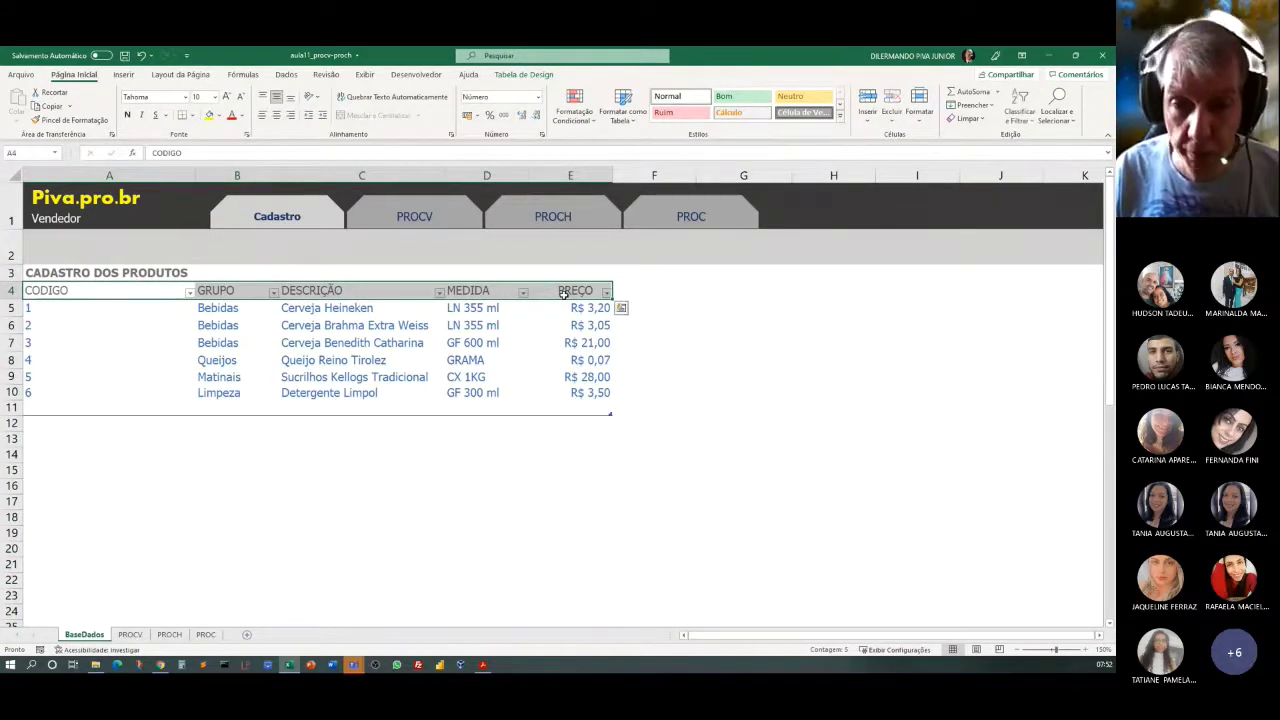
# Compare the register's CODIGO column on BaseDados with code cell B5 and description cell C5 of the sales record on PROCV.
pyautogui.click(136, 636)
pyautogui.click(84, 634)
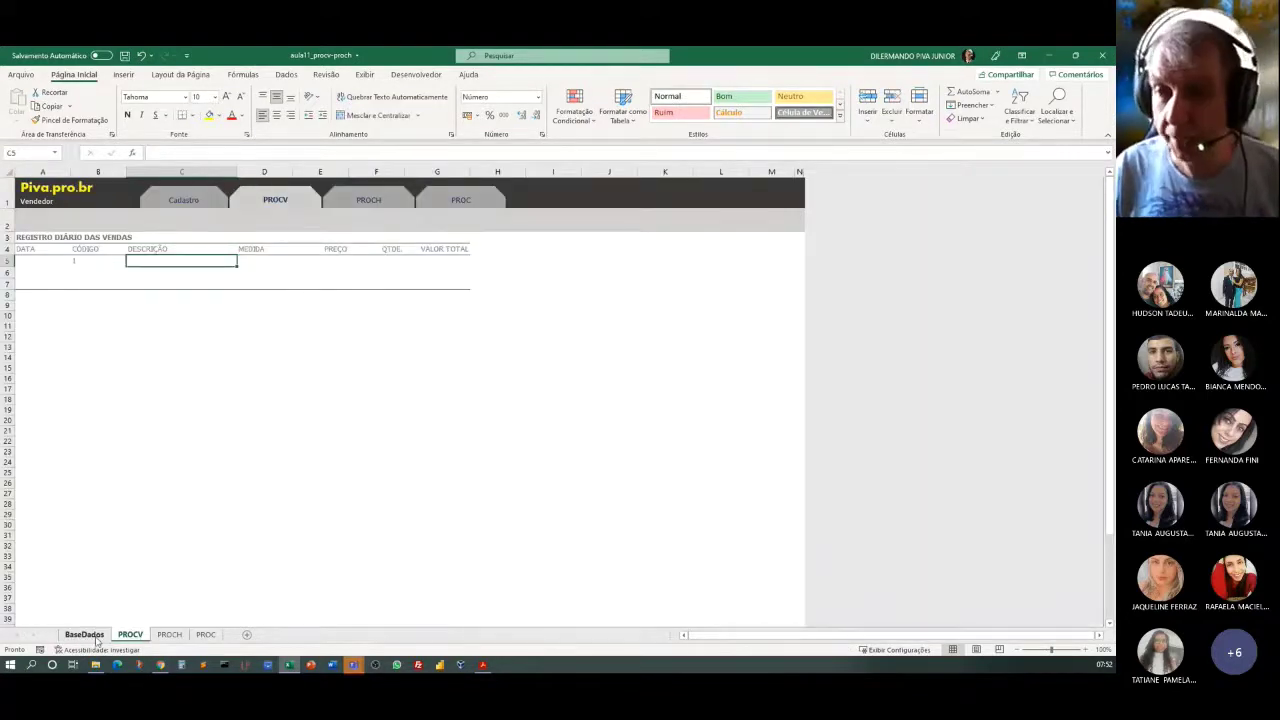
pyautogui.moveTo(46, 291); pyautogui.dragTo(57, 420)
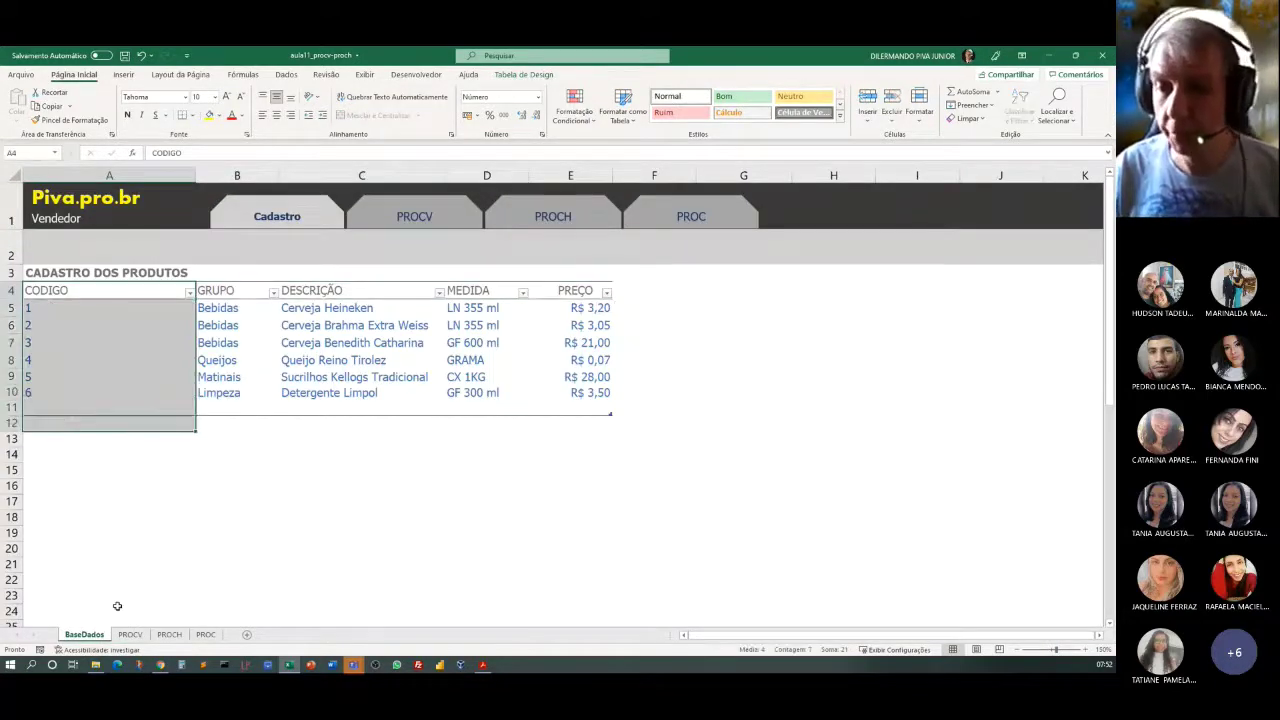
pyautogui.click(131, 634)
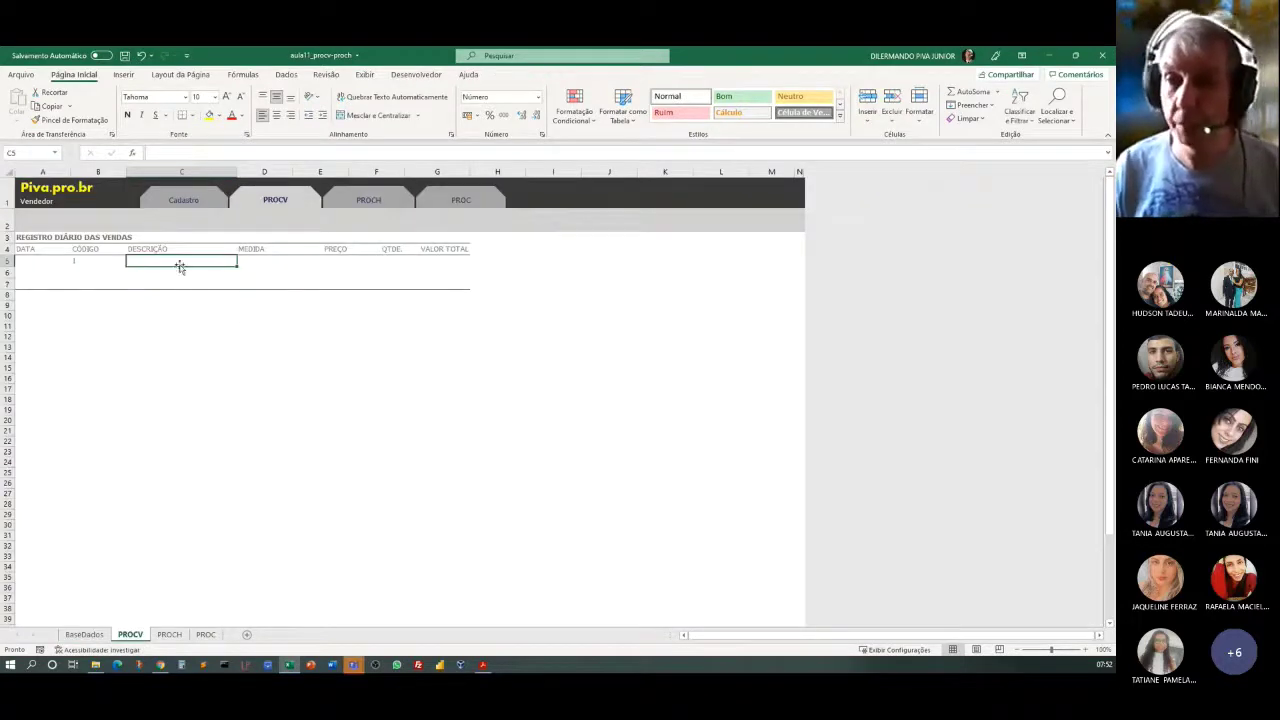
pyautogui.click(82, 259)
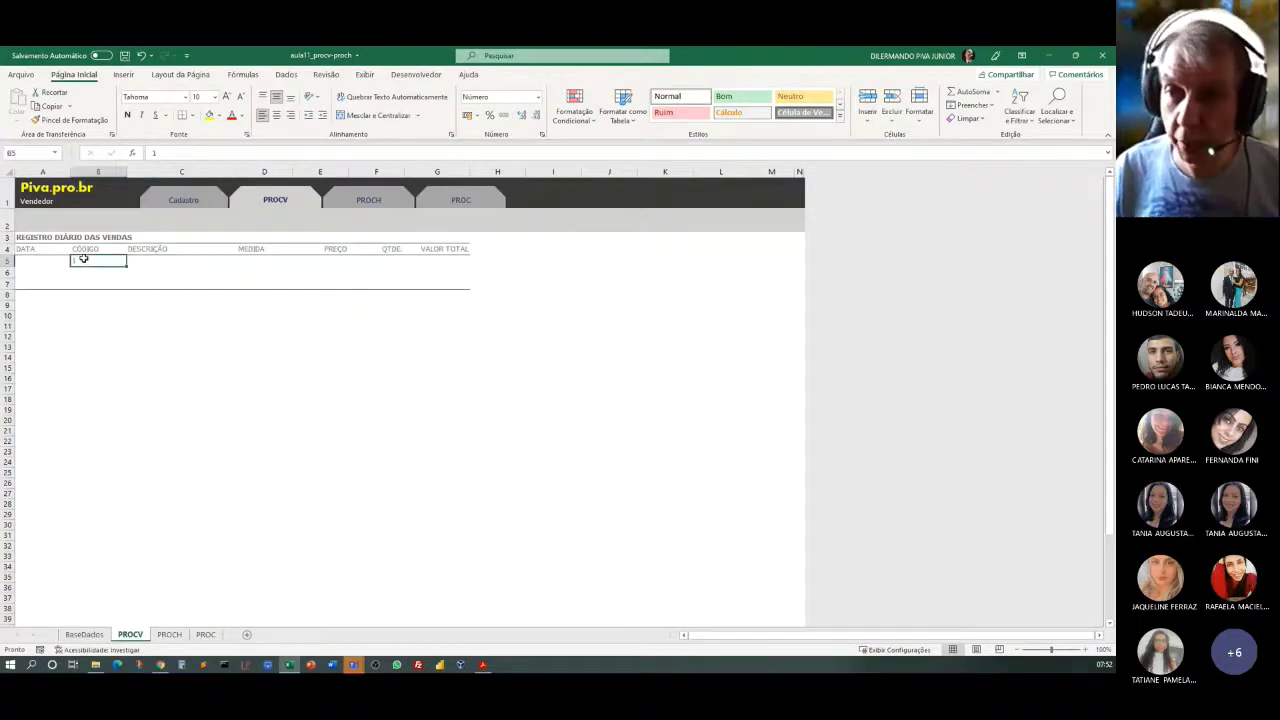
pyautogui.click(179, 262)
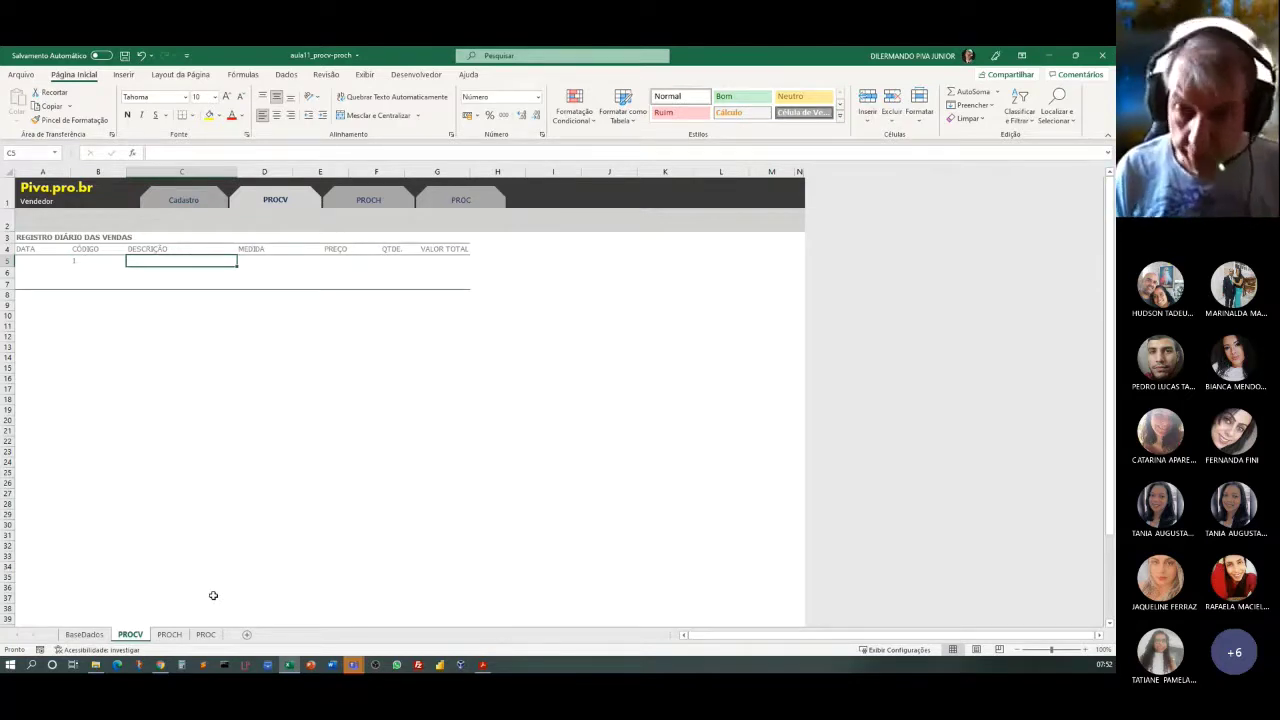
# Enlarge the PROCV sheet's view to 150% with the sales record shown from column A.
pyautogui.write('=')
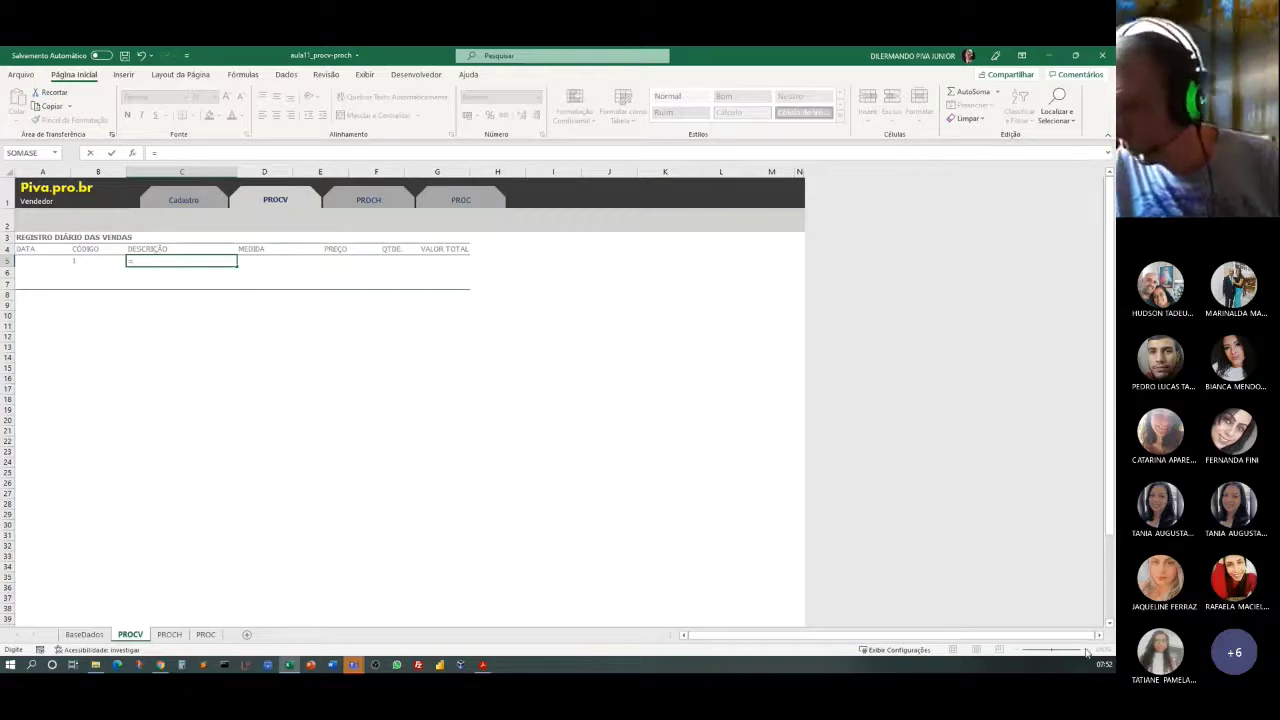
pyautogui.press('Escape')
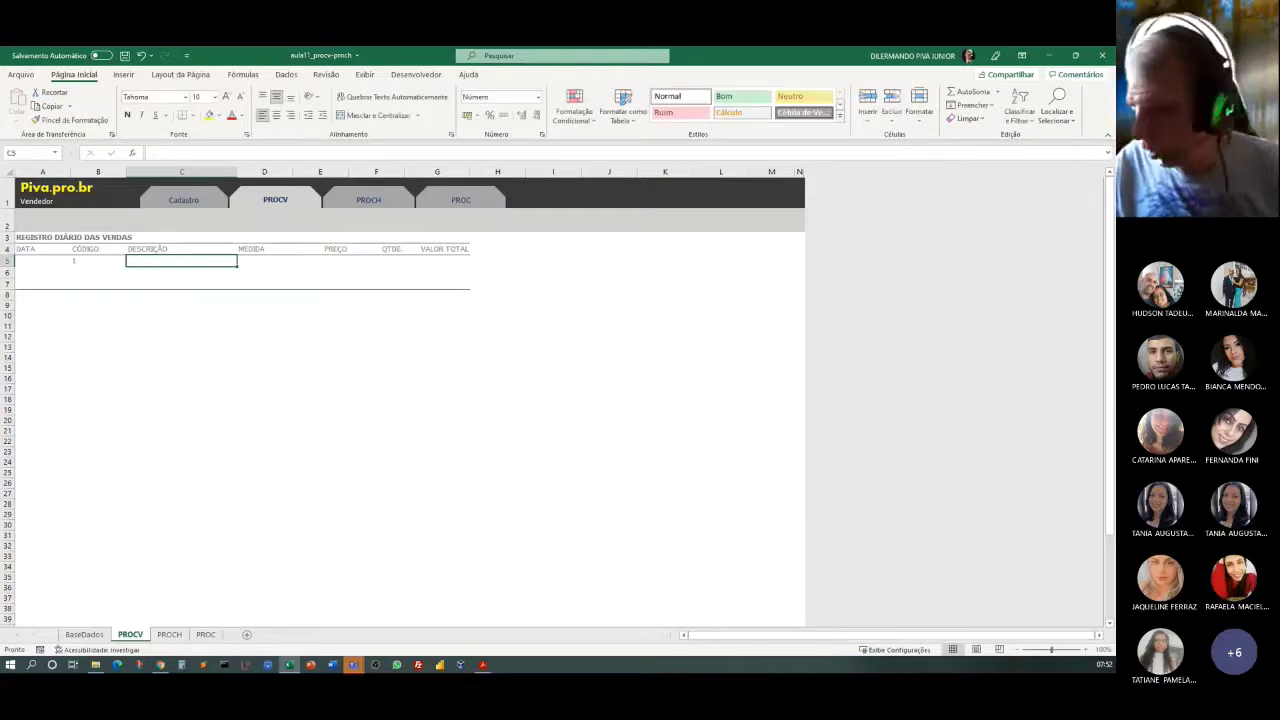
pyautogui.click(1088, 651)
pyautogui.click(1088, 651)
pyautogui.click(1088, 651)
pyautogui.click(1088, 651)
pyautogui.click(1088, 651)
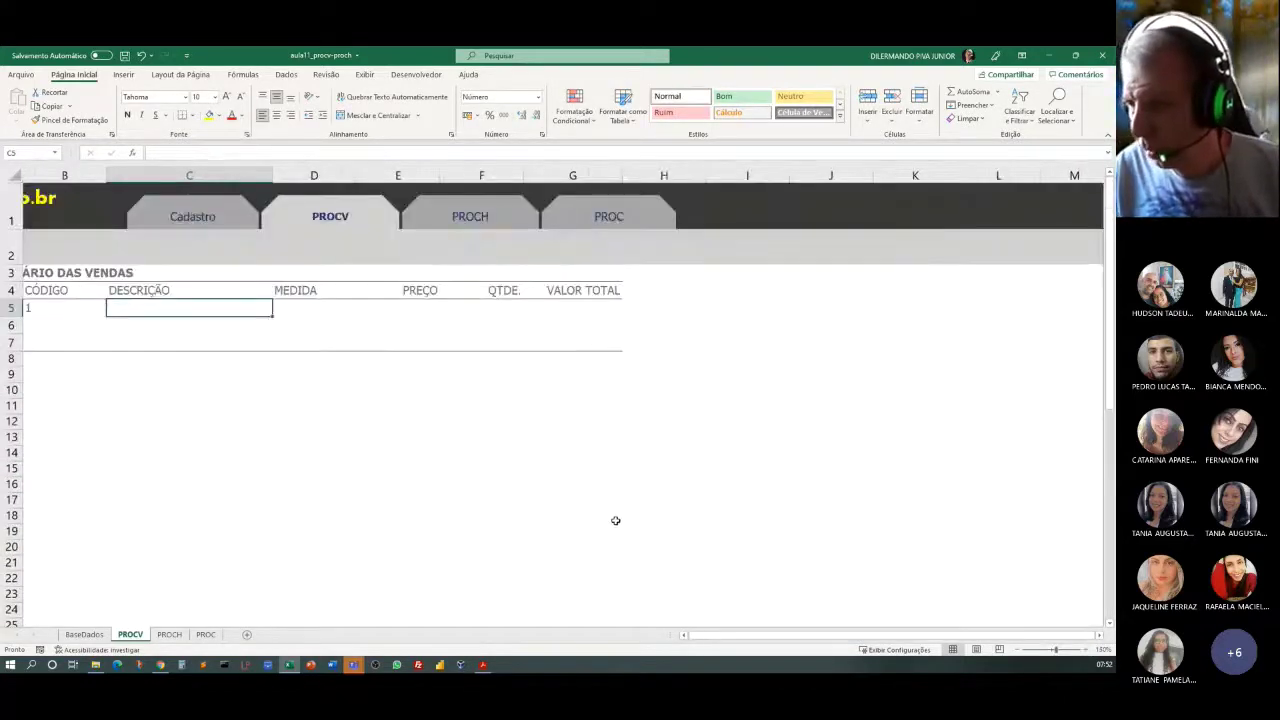
pyautogui.click(684, 635)
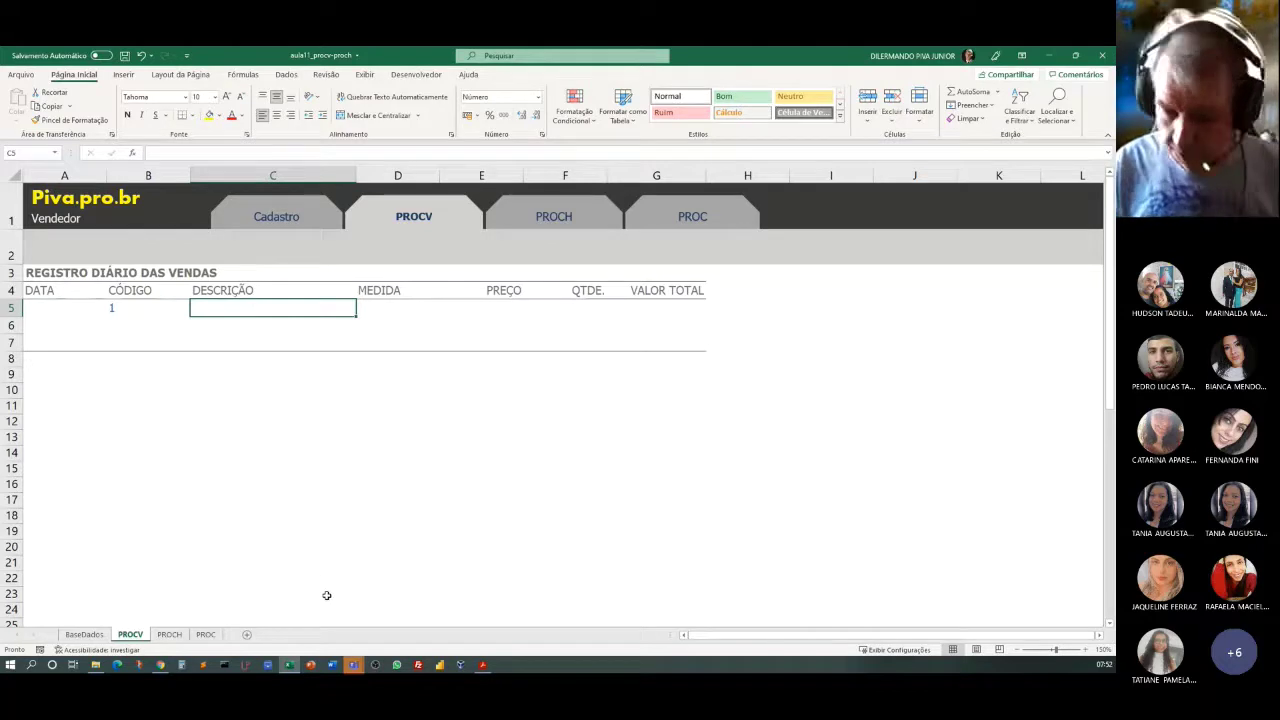
pyautogui.write('=')
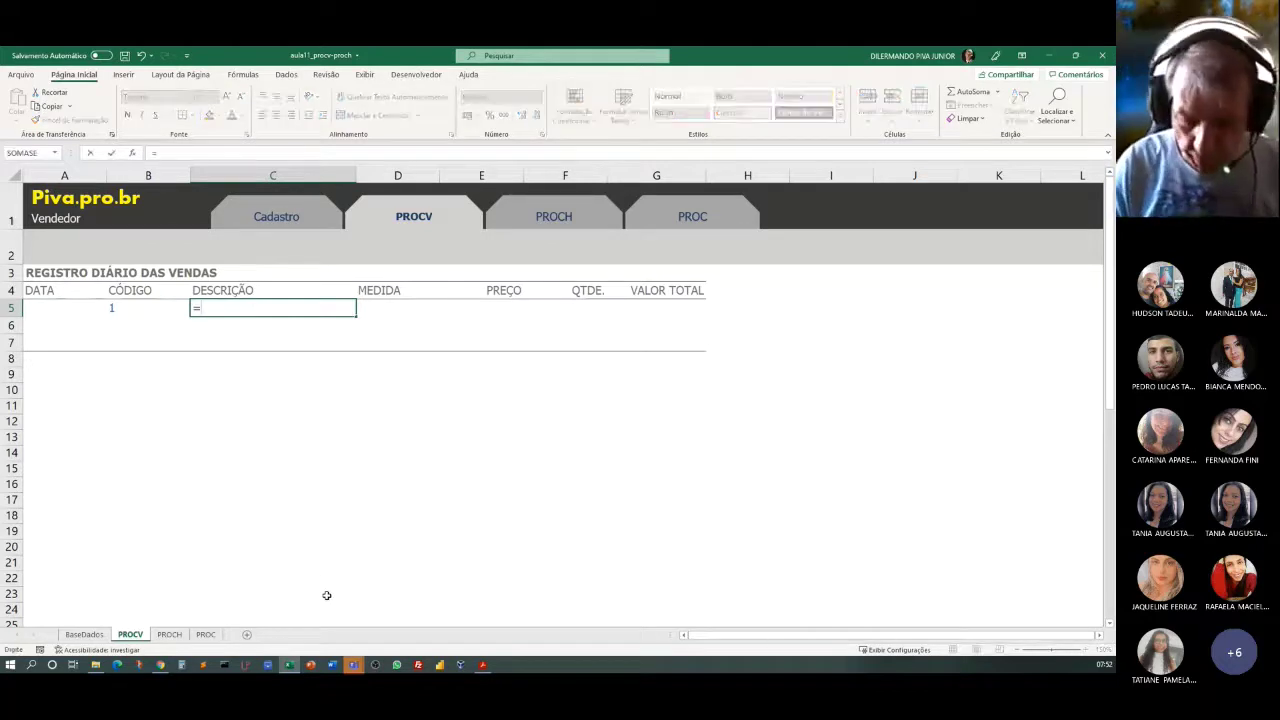
pyautogui.write('PRO')
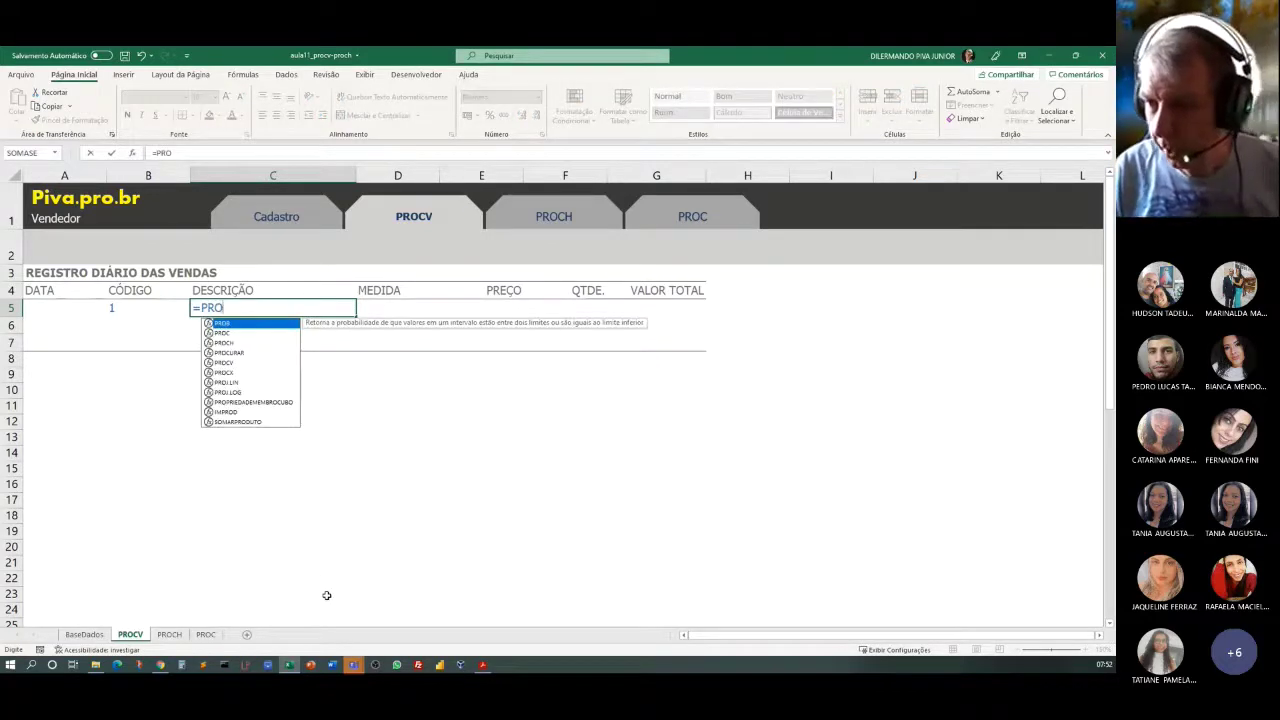
pyautogui.write('C')
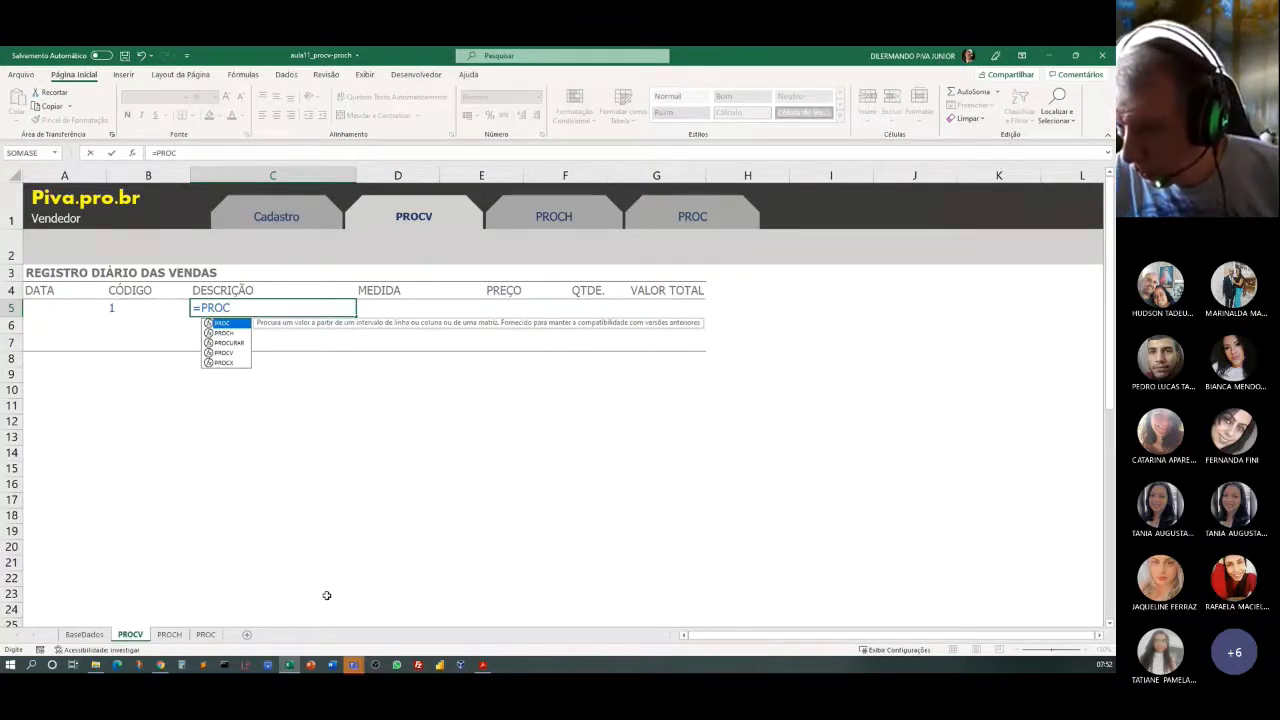
pyautogui.write('V')
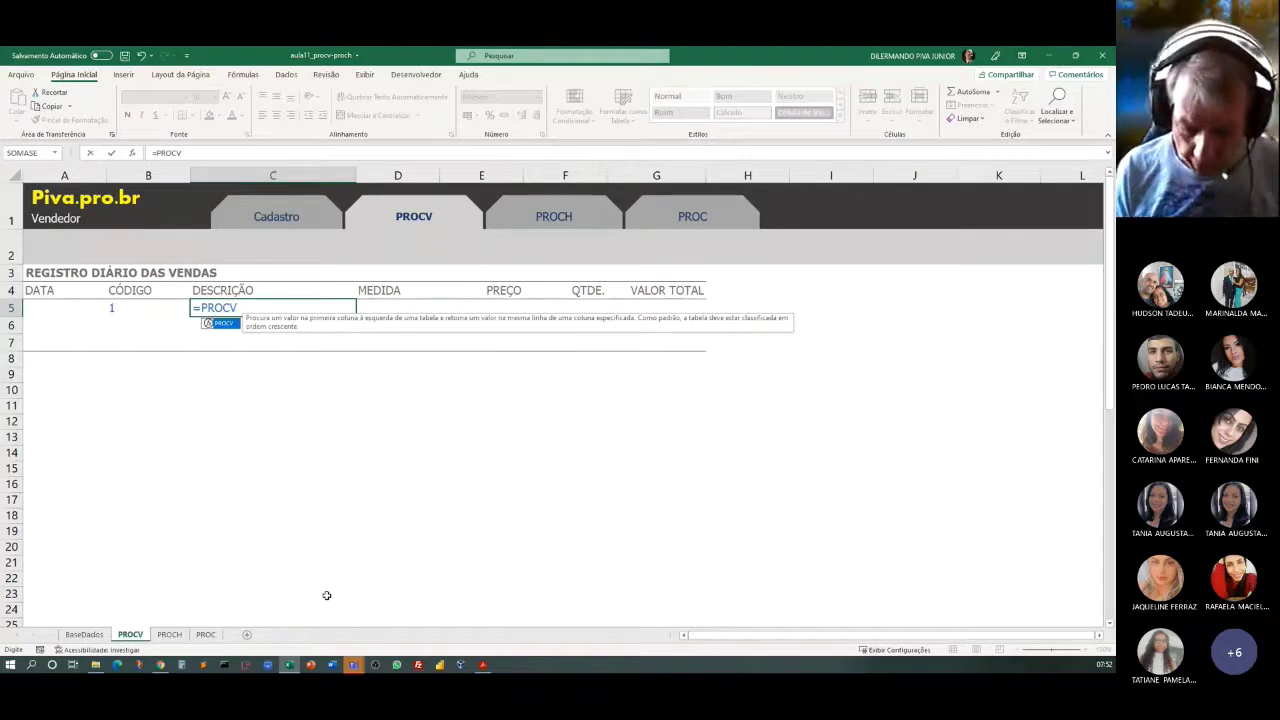
pyautogui.write('(')
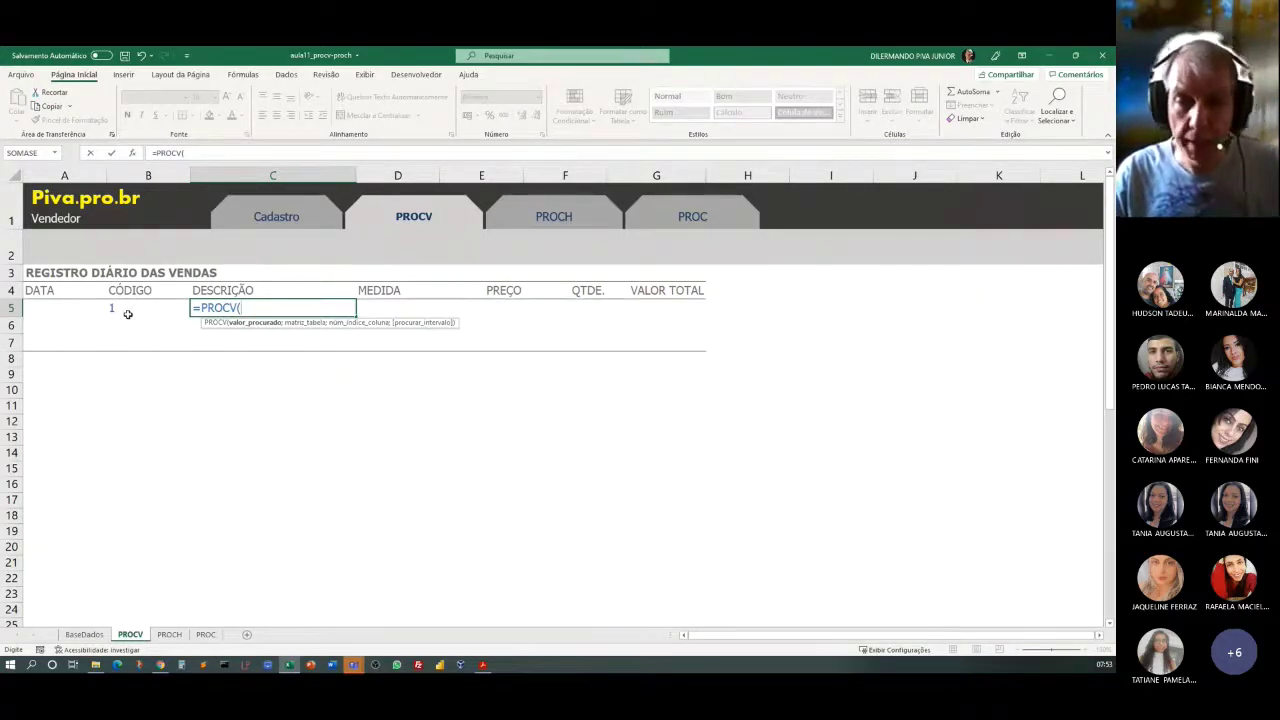
pyautogui.click(123, 307)
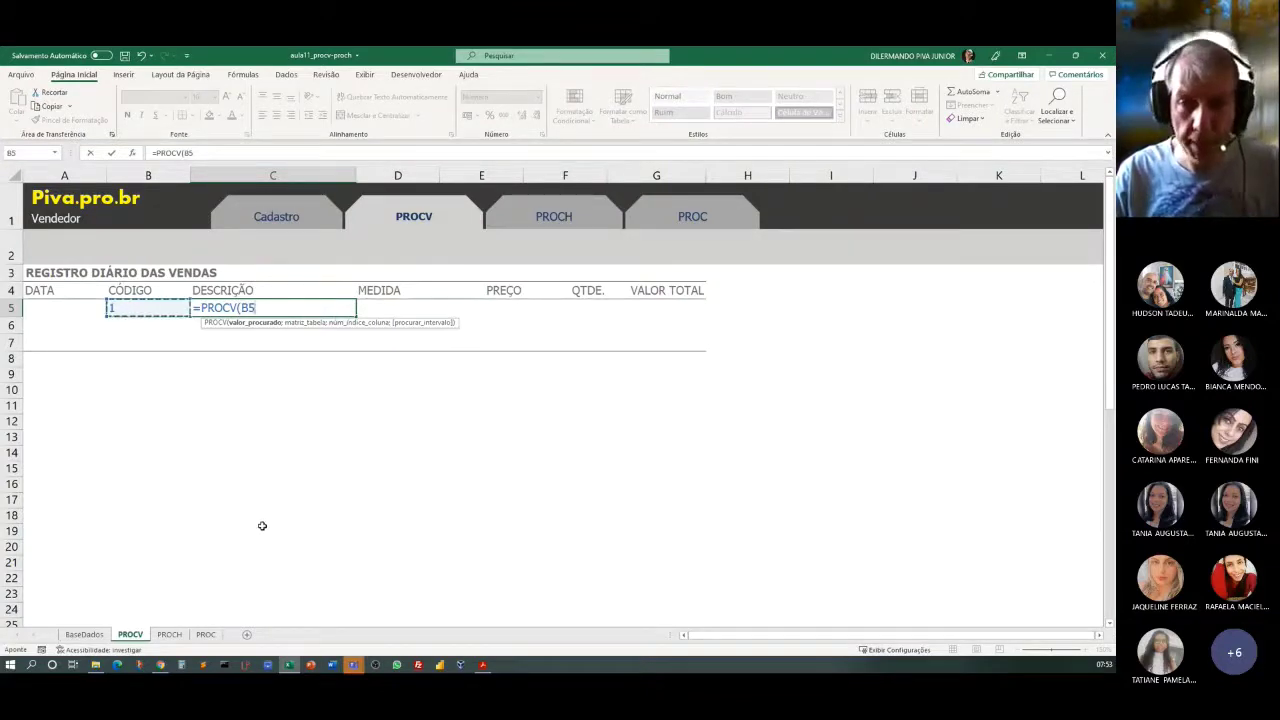
pyautogui.write(';;')
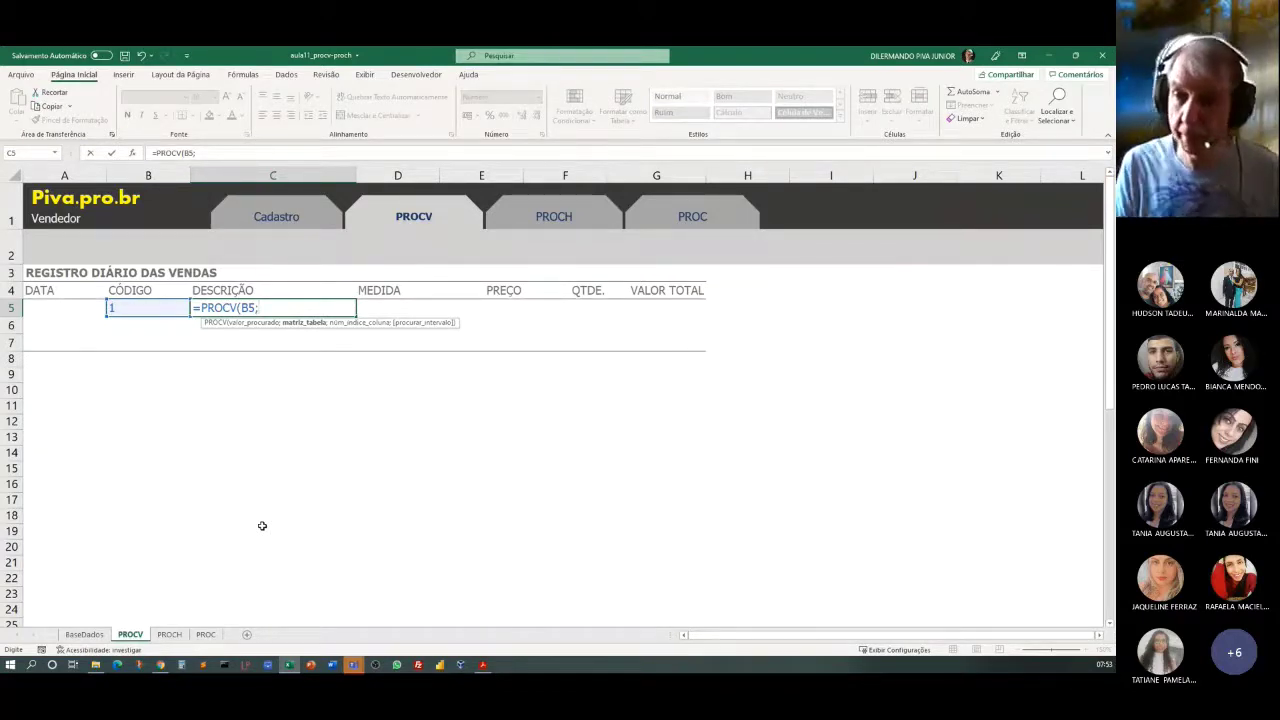
pyautogui.click(84, 634)
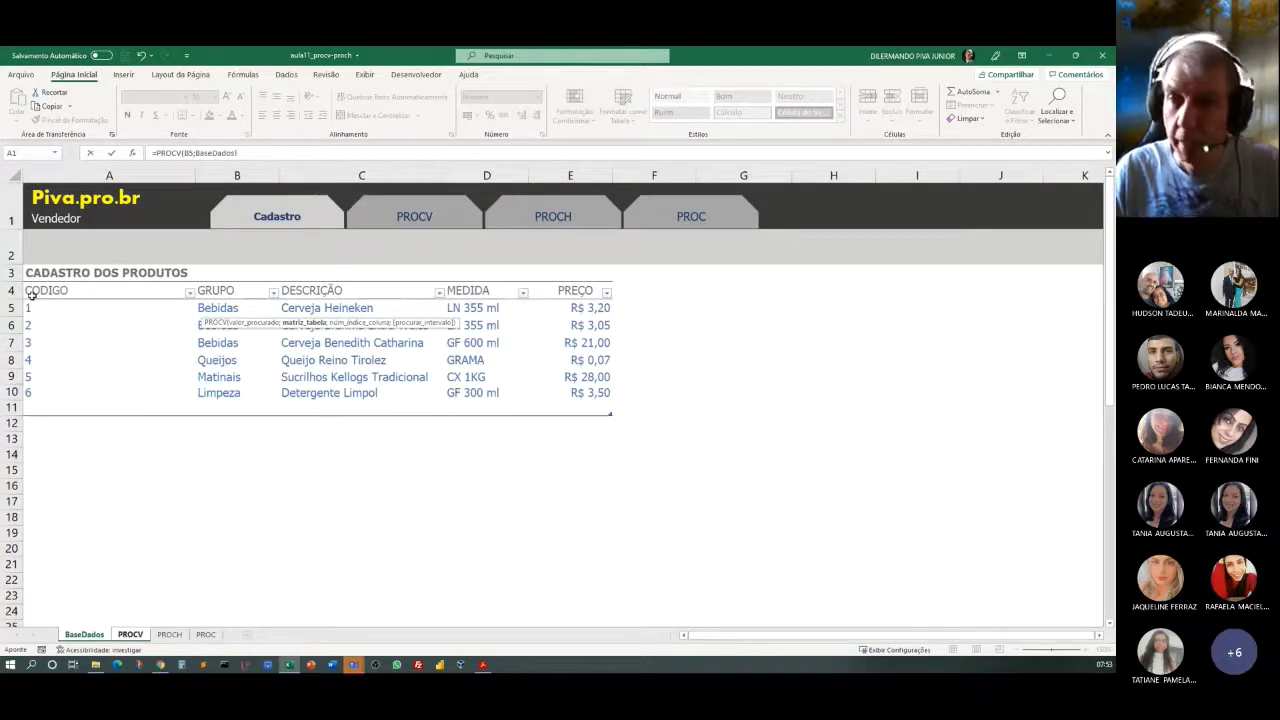
pyautogui.moveTo(38, 289); pyautogui.dragTo(572, 409)
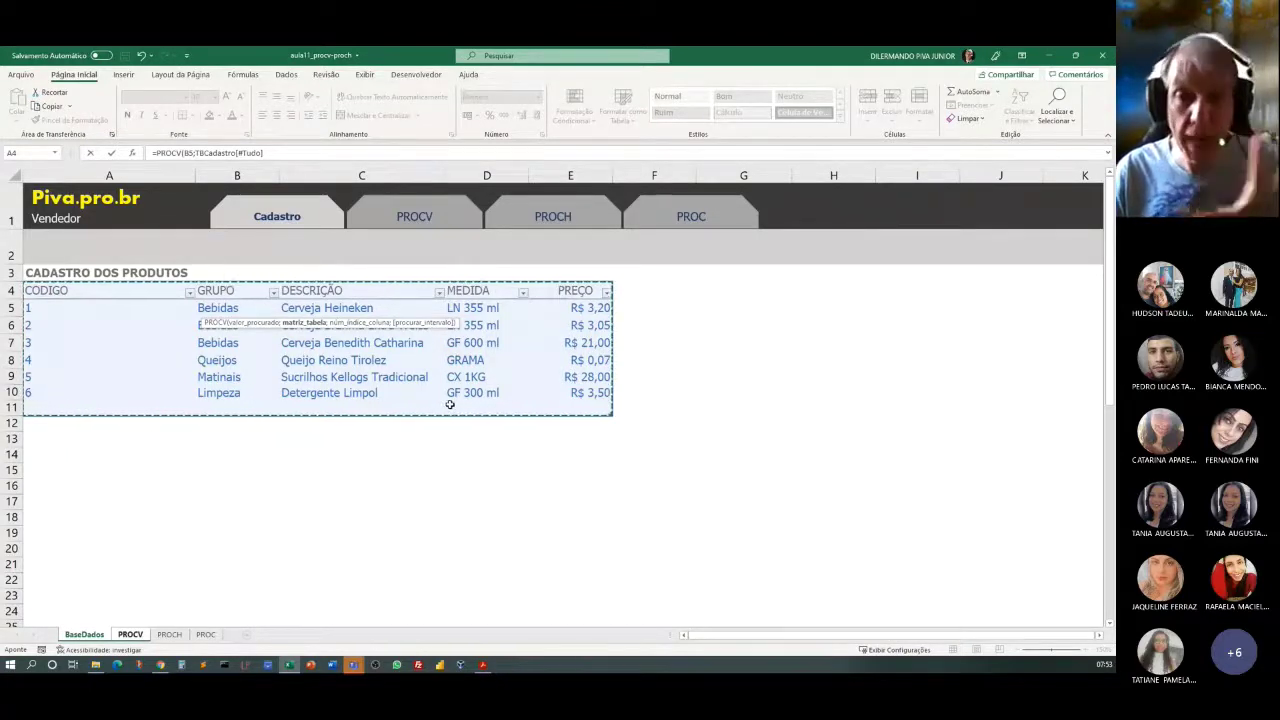
pyautogui.click(155, 353)
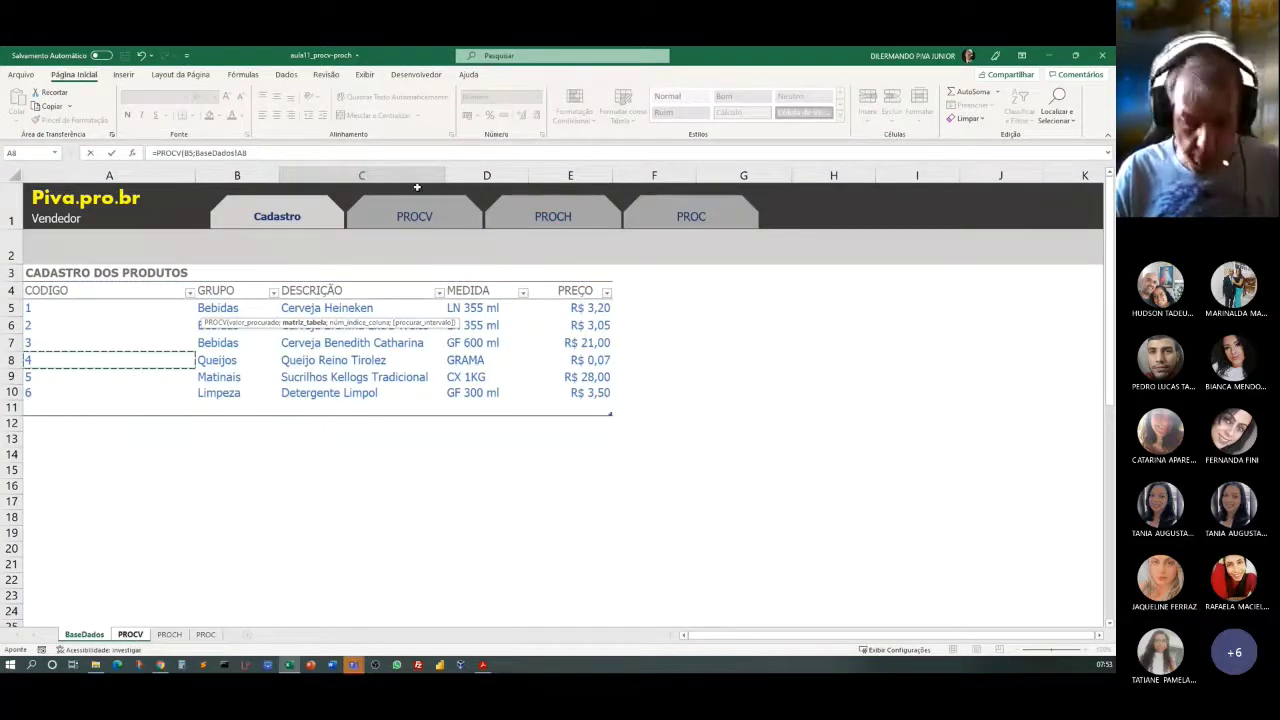
pyautogui.press('Escape')
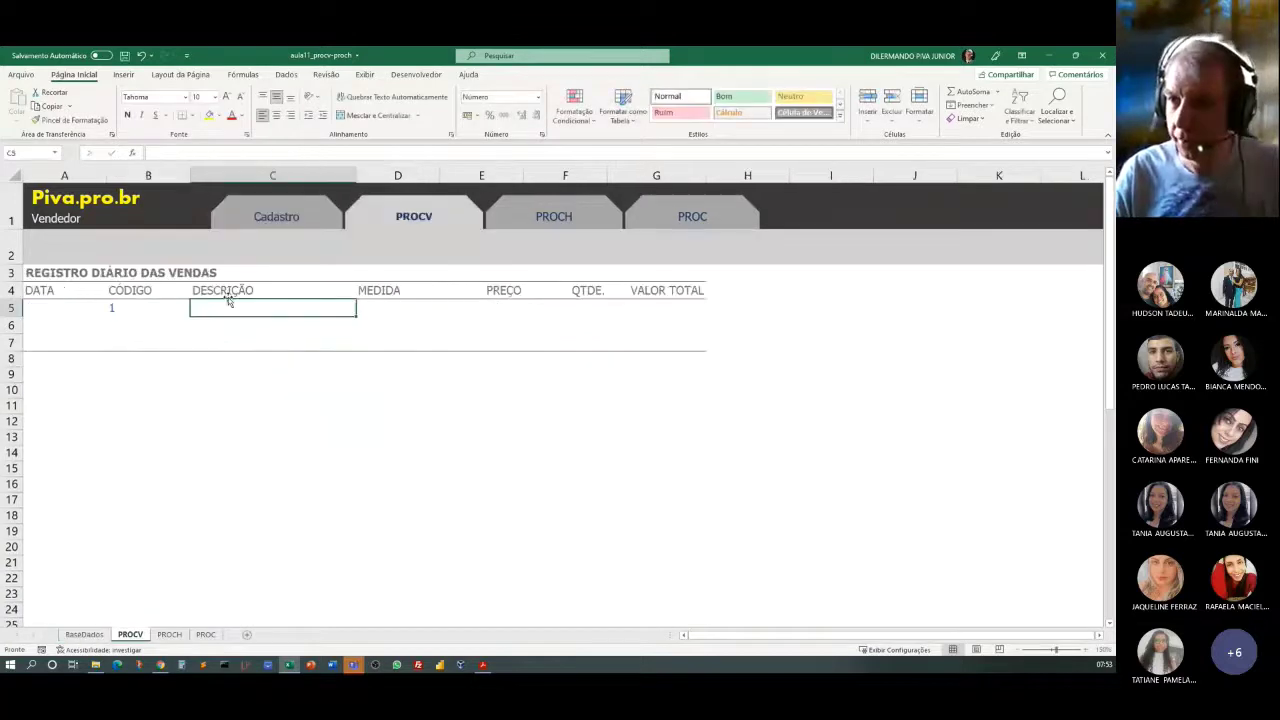
# Check the product register's table name in its design properties on BaseDados and the range A4:E11 it covers.
pyautogui.click(84, 634)
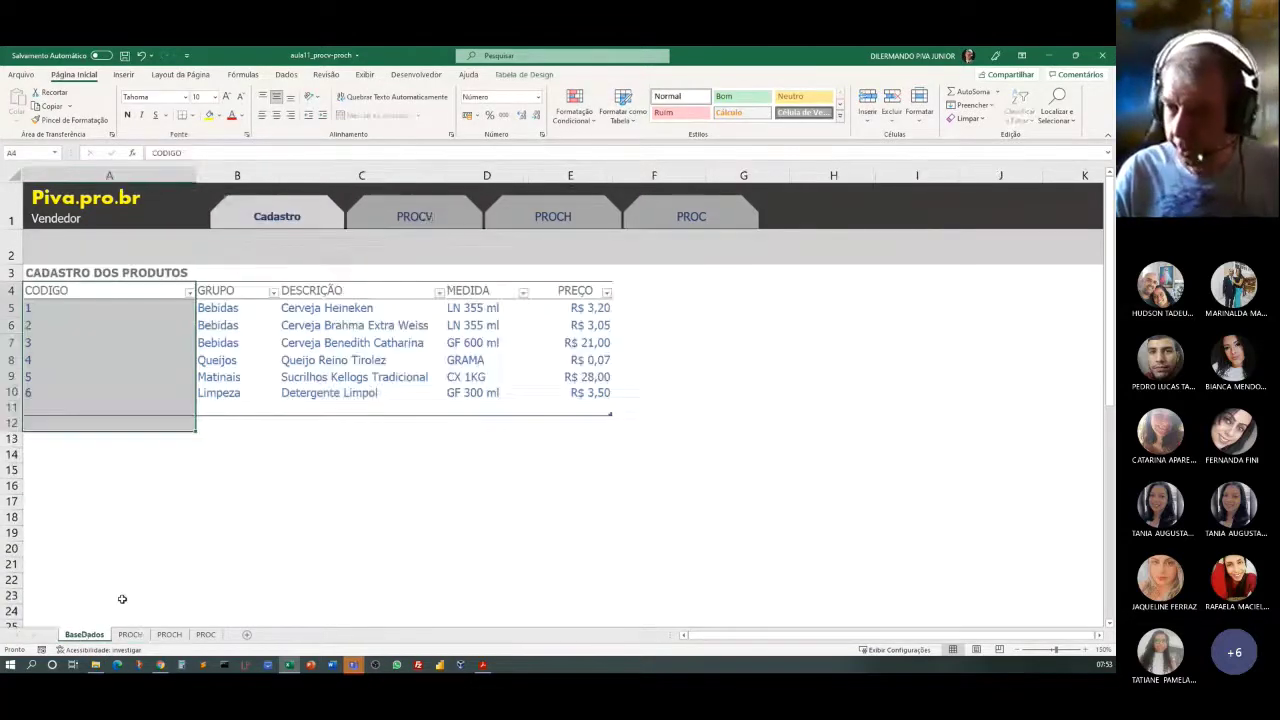
pyautogui.click(251, 342)
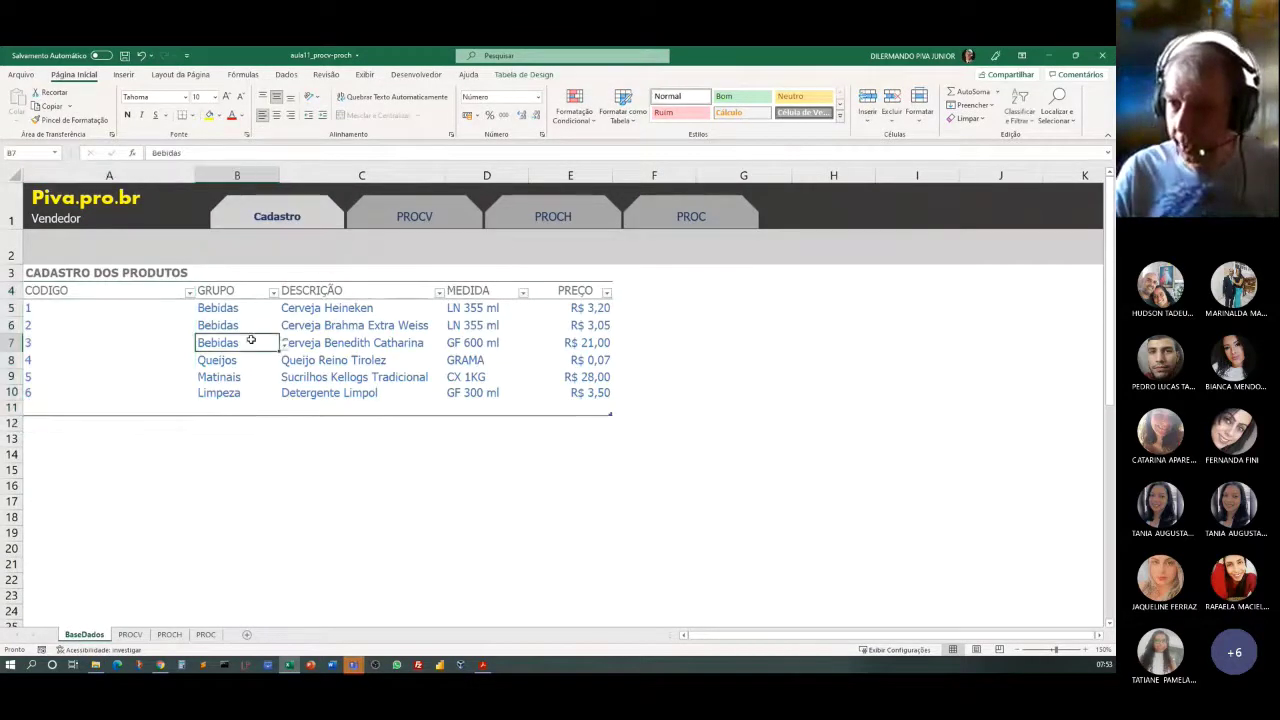
pyautogui.click(524, 74)
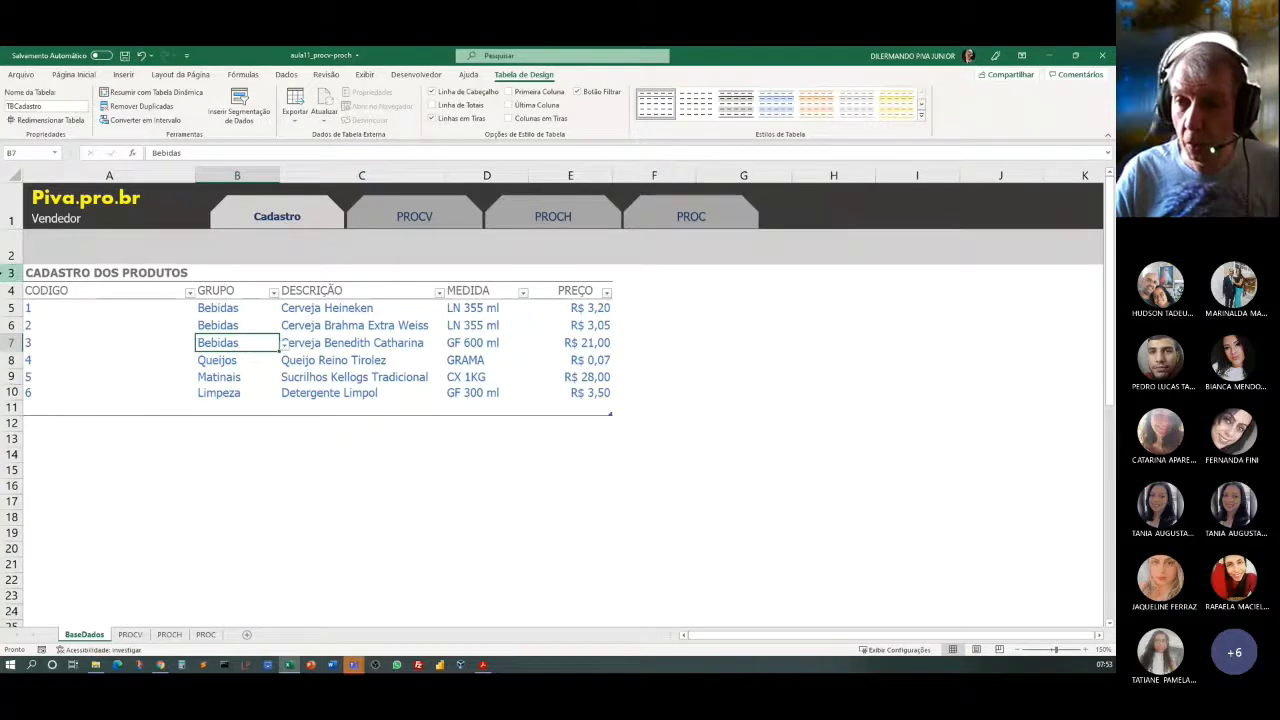
pyautogui.click(55, 279)
pyautogui.moveTo(55, 290); pyautogui.dragTo(565, 400)
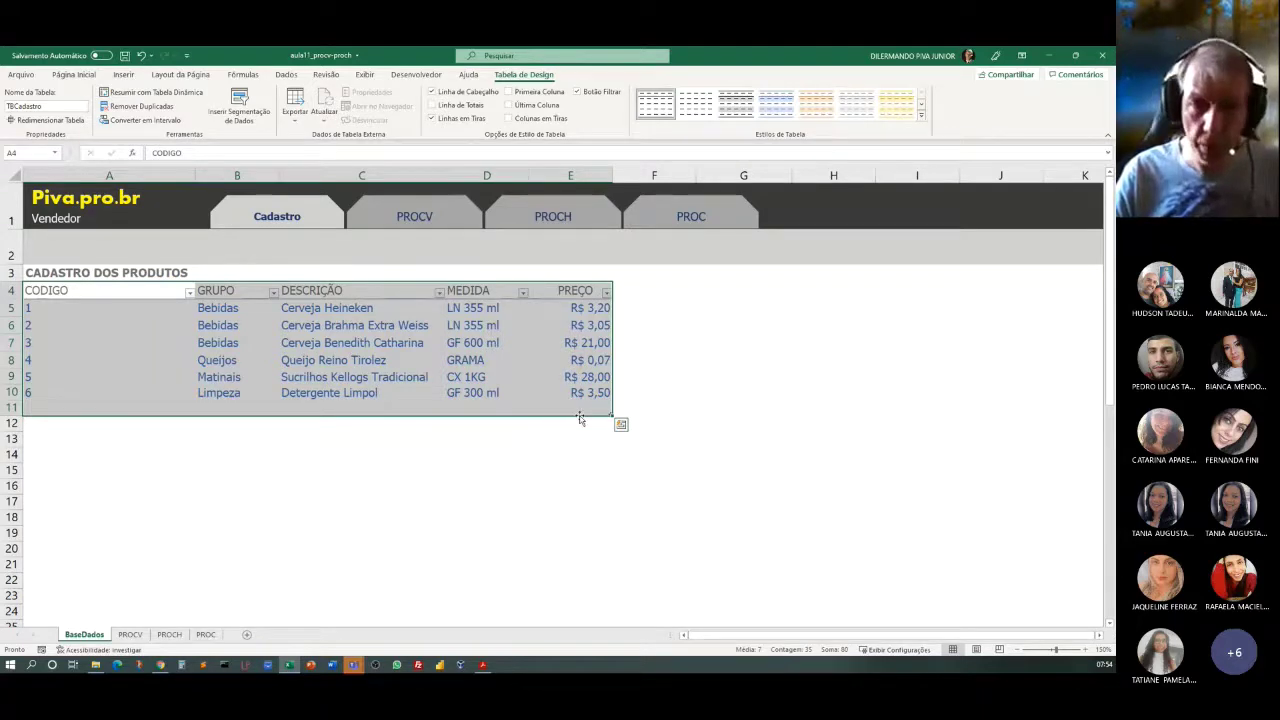
pyautogui.click(95, 357)
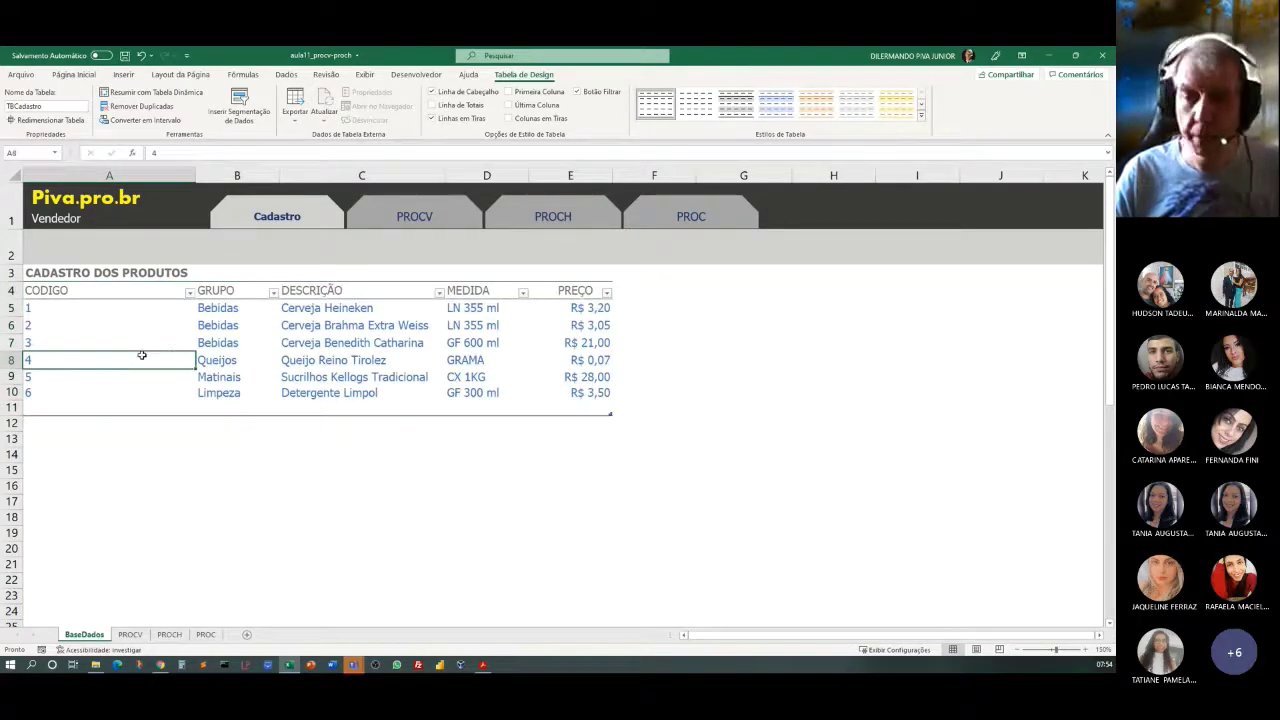
# Start a PROCV formula in description cell C5 of the PROCV sheet, with code cell B5 as the lookup value.
pyautogui.click(130, 634)
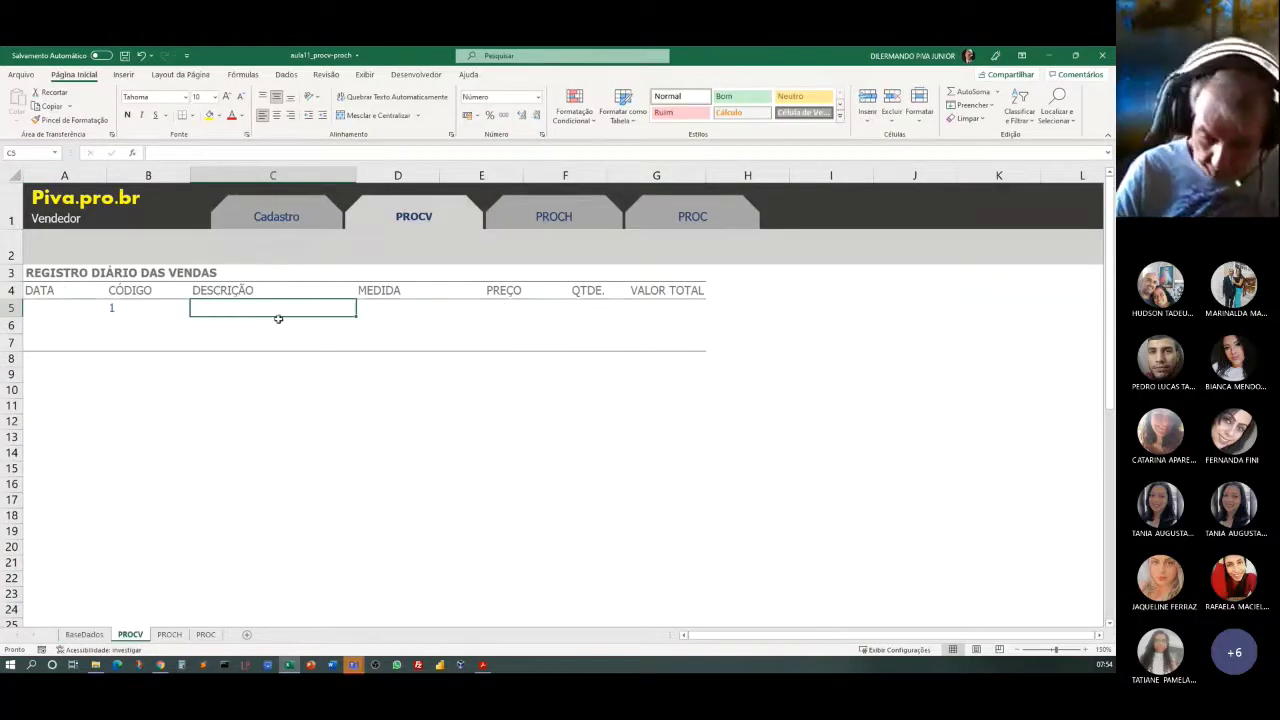
pyautogui.write('=pro')
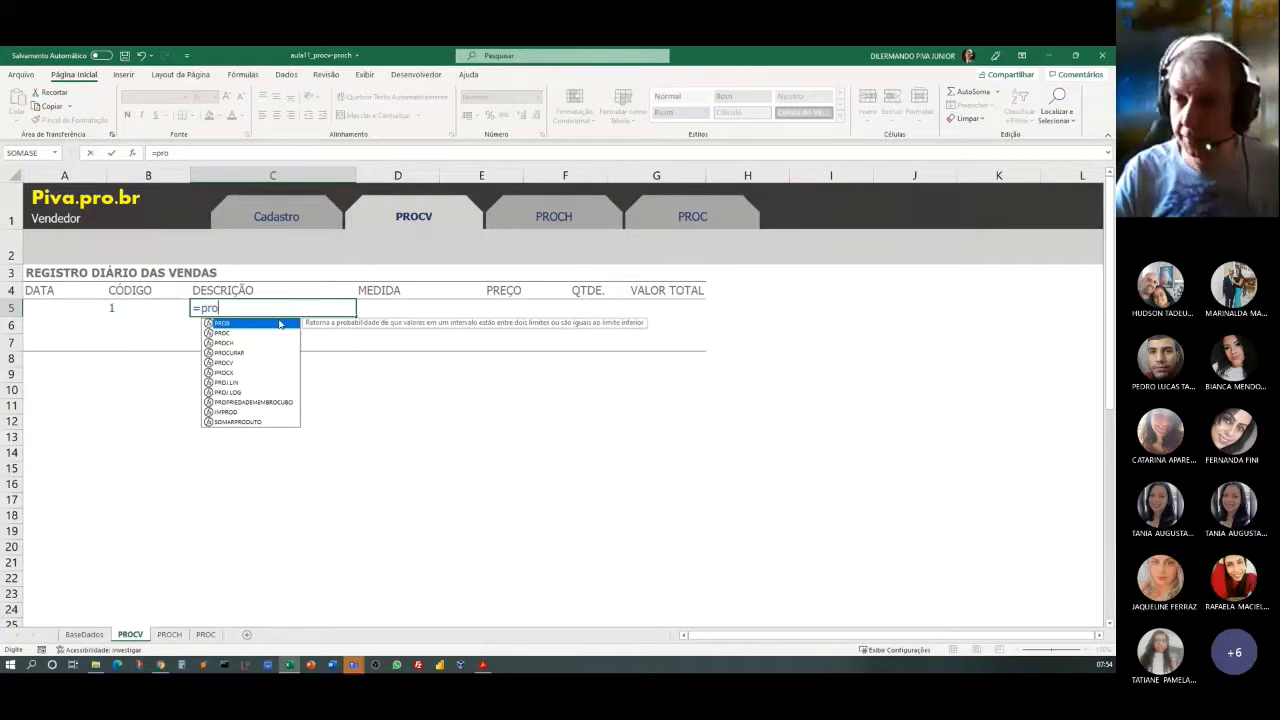
pyautogui.press('BackSpace')
pyautogui.press('BackSpace')
pyautogui.press('BackSpace')
pyautogui.write('PROCV(')
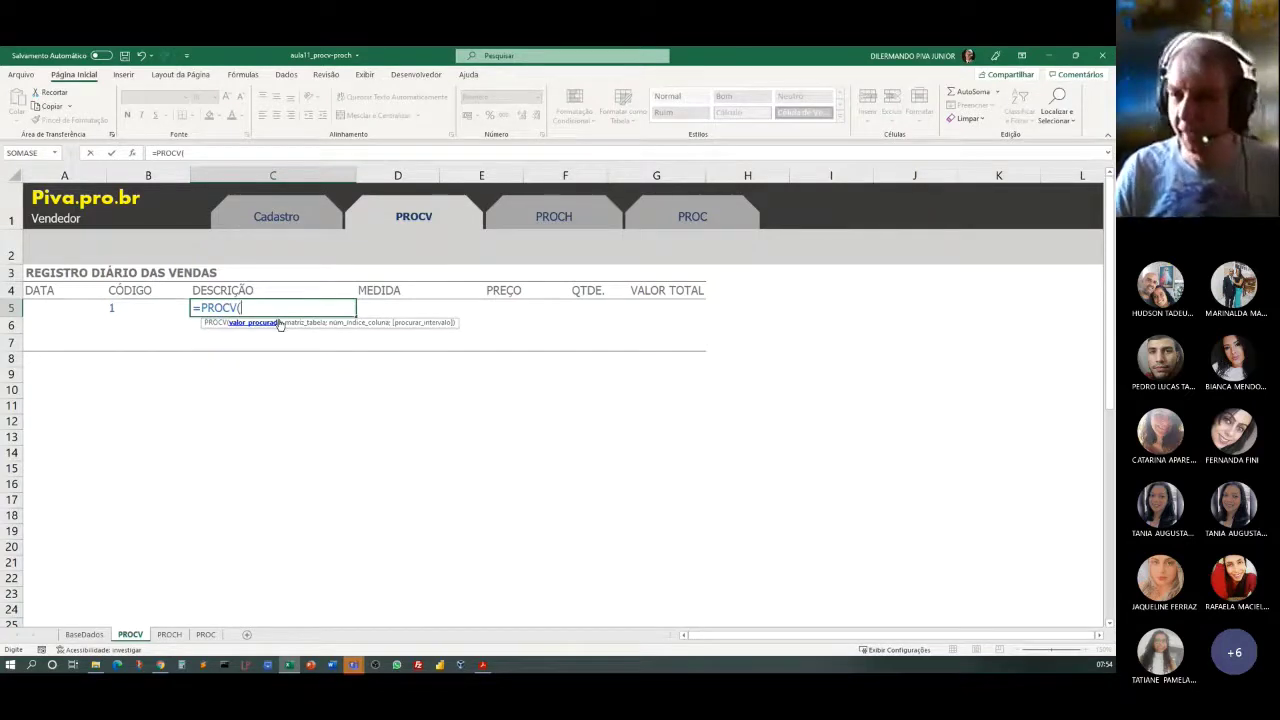
pyautogui.click(112, 308)
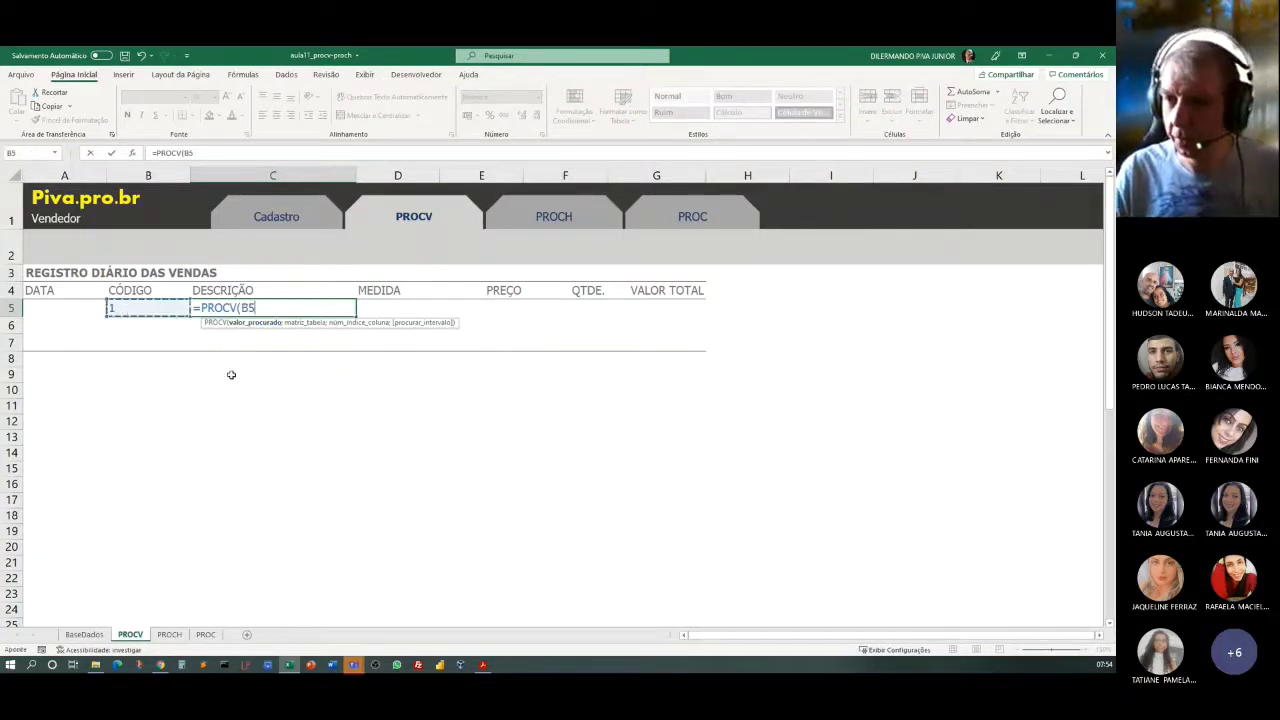
pyautogui.write(';')
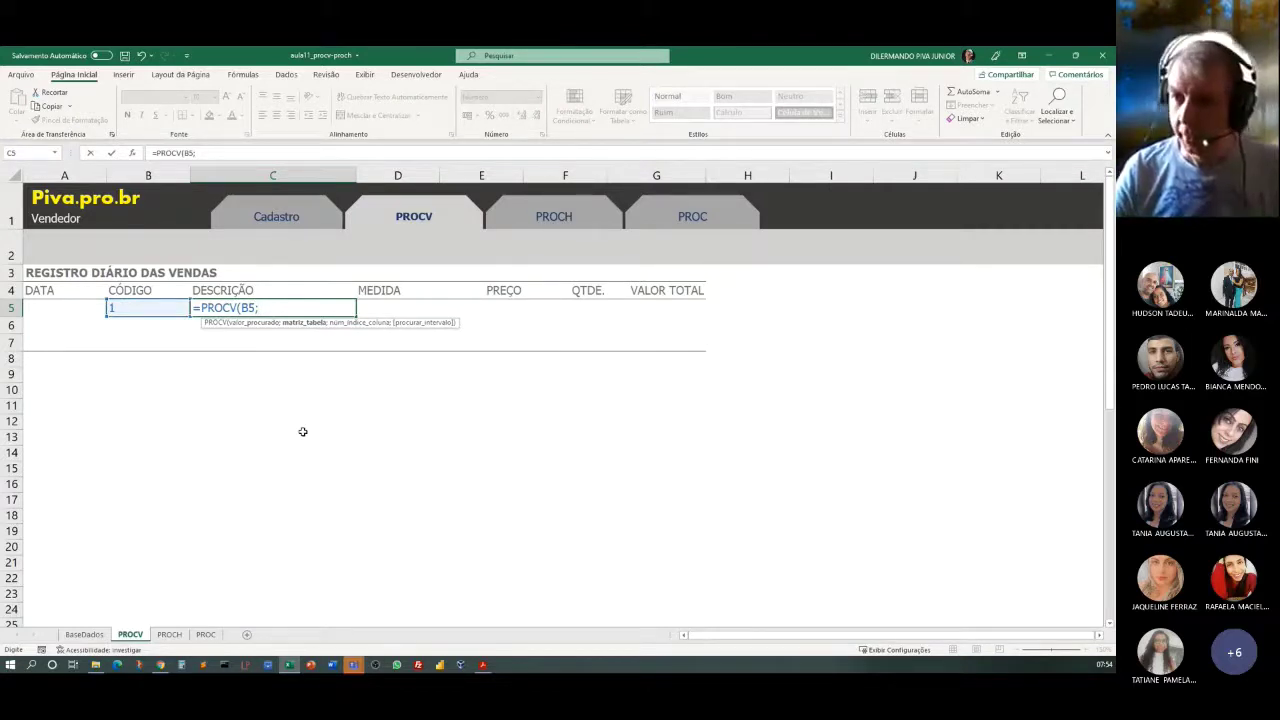
# Give the TBCadastro table as the table array of the PROCV formula in C5.
pyautogui.write('T')
pyautogui.press('BackSpace')
pyautogui.write('T')
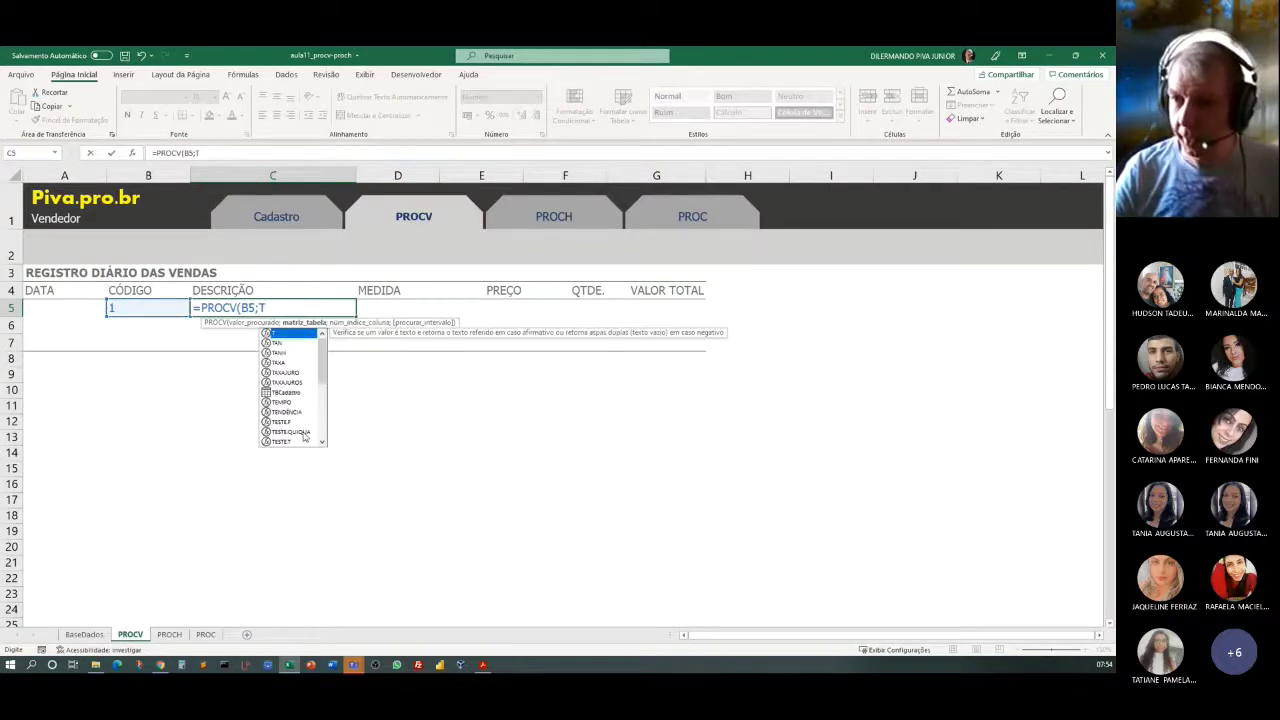
pyautogui.write('B')
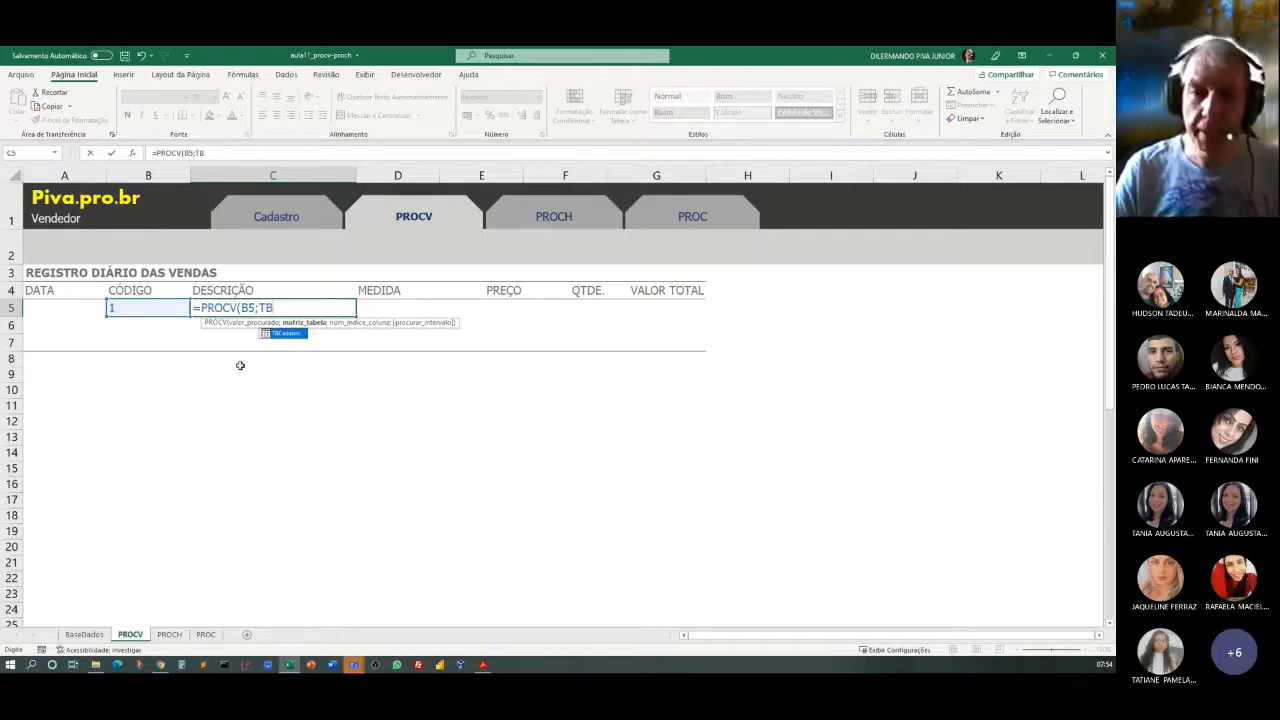
pyautogui.doubleClick(287, 334)
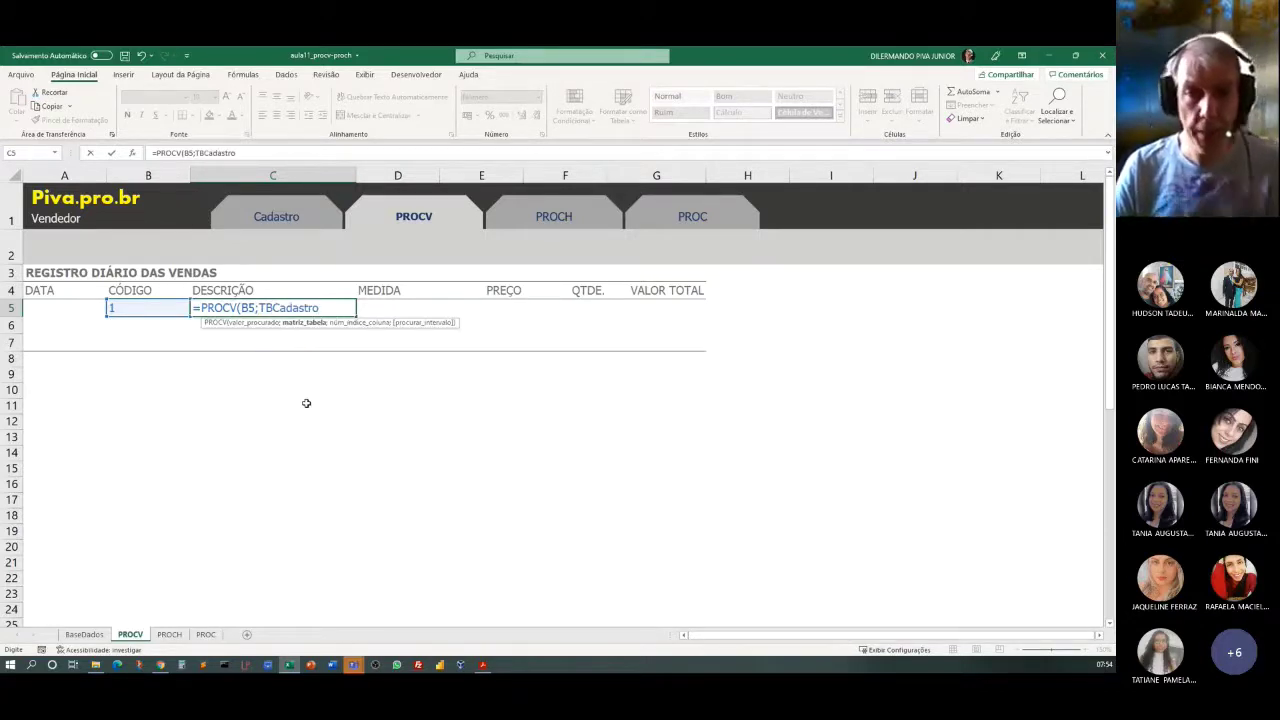
pyautogui.write(';')
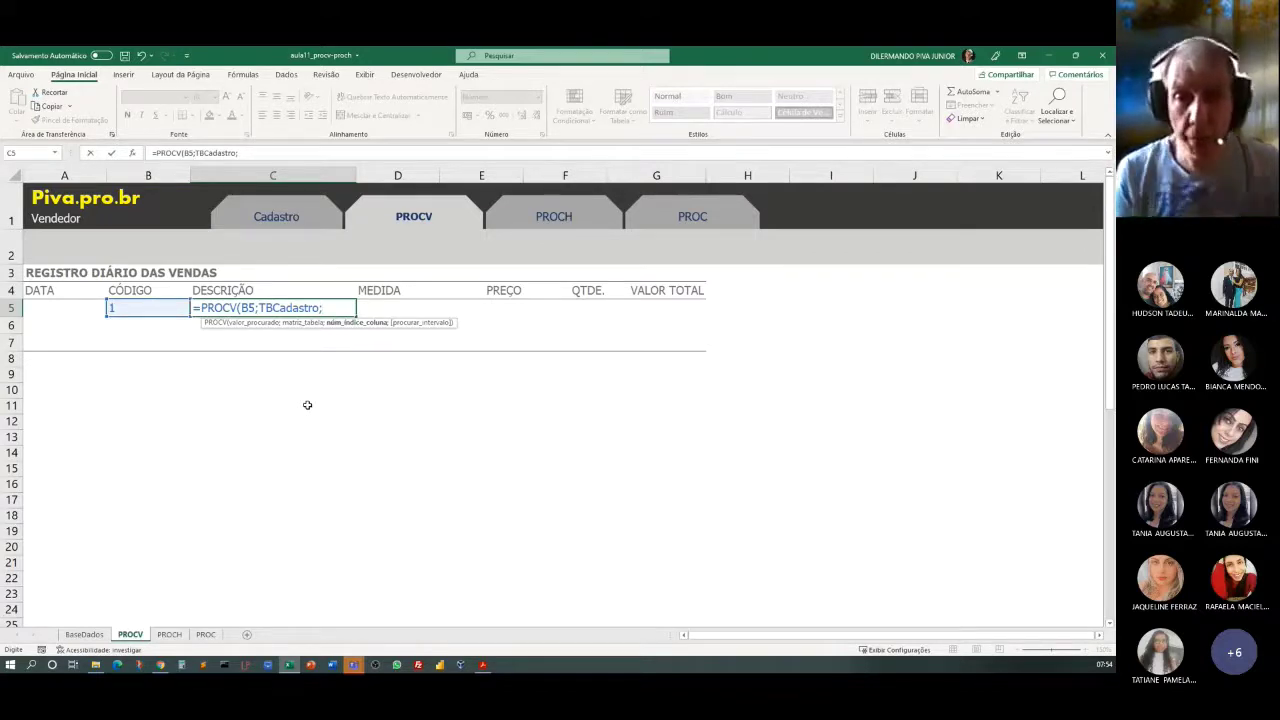
# Check the order of the register's columns on BaseDados and remove the stray sheet reference from the formula in C5.
pyautogui.click(84, 634)
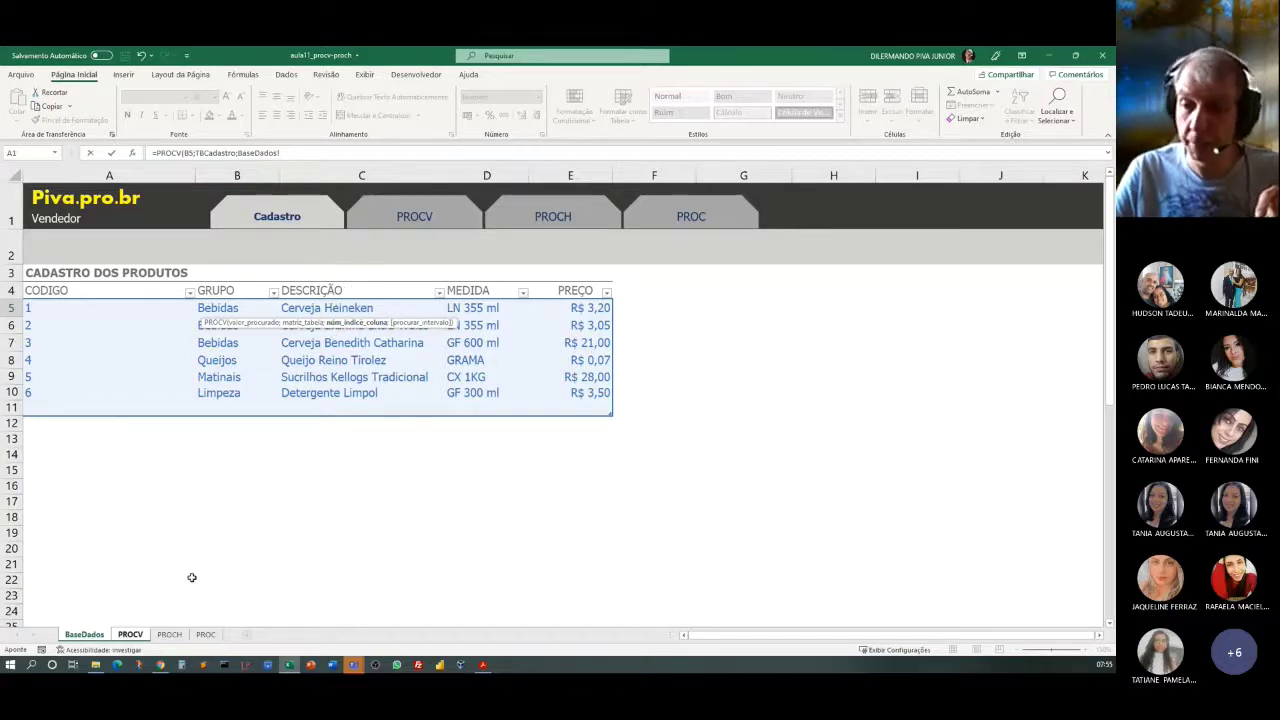
pyautogui.click(130, 635)
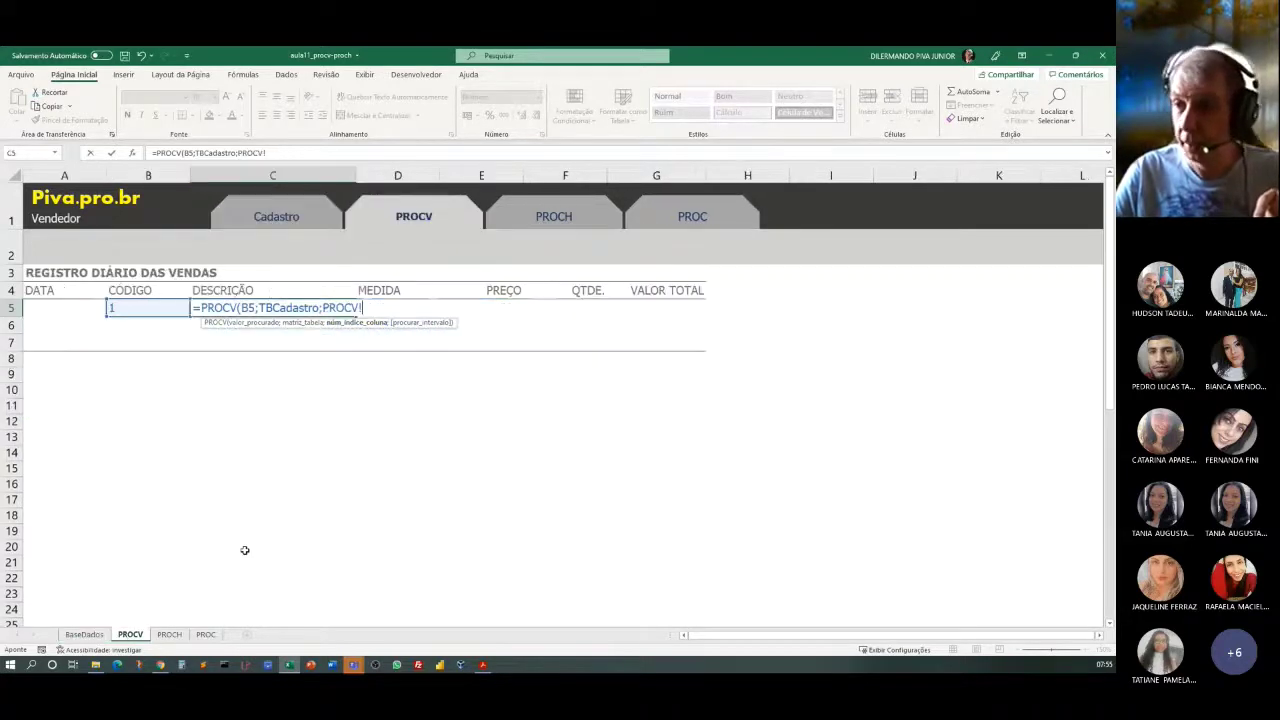
pyautogui.click(373, 306)
pyautogui.press('BackSpace')
pyautogui.press('BackSpace')
pyautogui.press('BackSpace')
pyautogui.press('BackSpace')
pyautogui.press('BackSpace')
pyautogui.press('BackSpace')
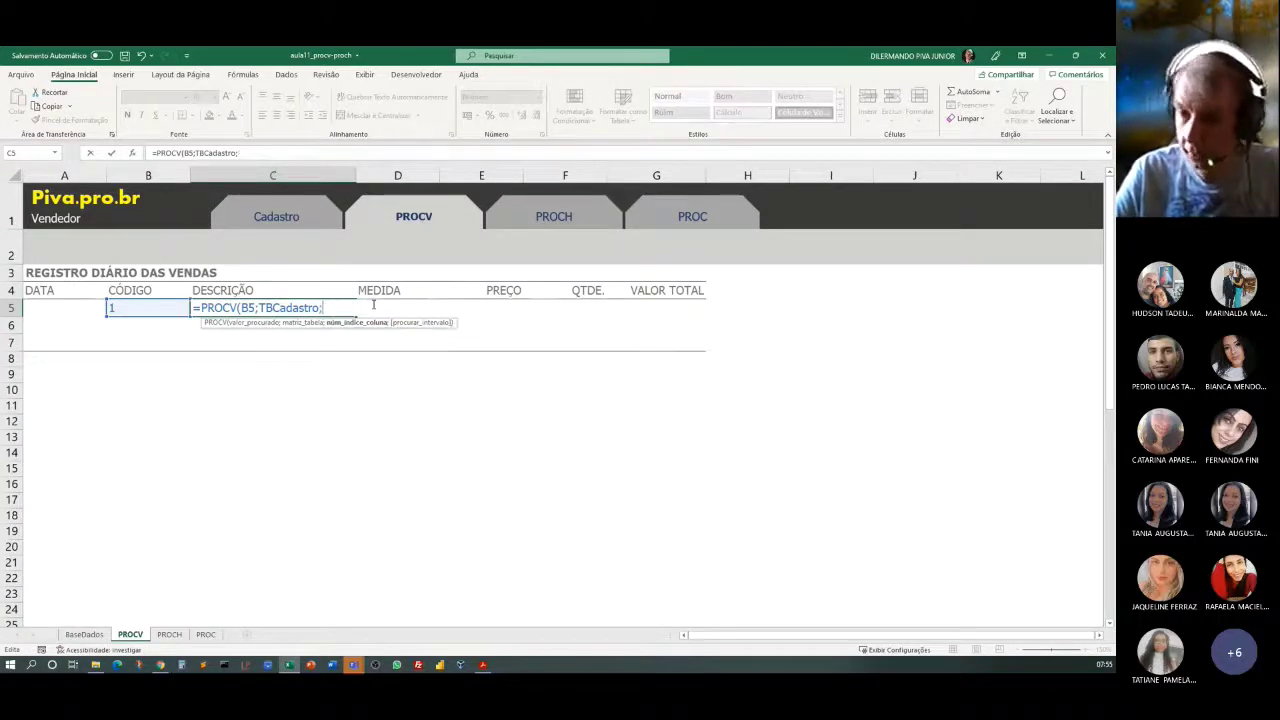
# Complete the PROCV formula in C5 with column index 3 and FALSO for an exact match.
pyautogui.write('3')
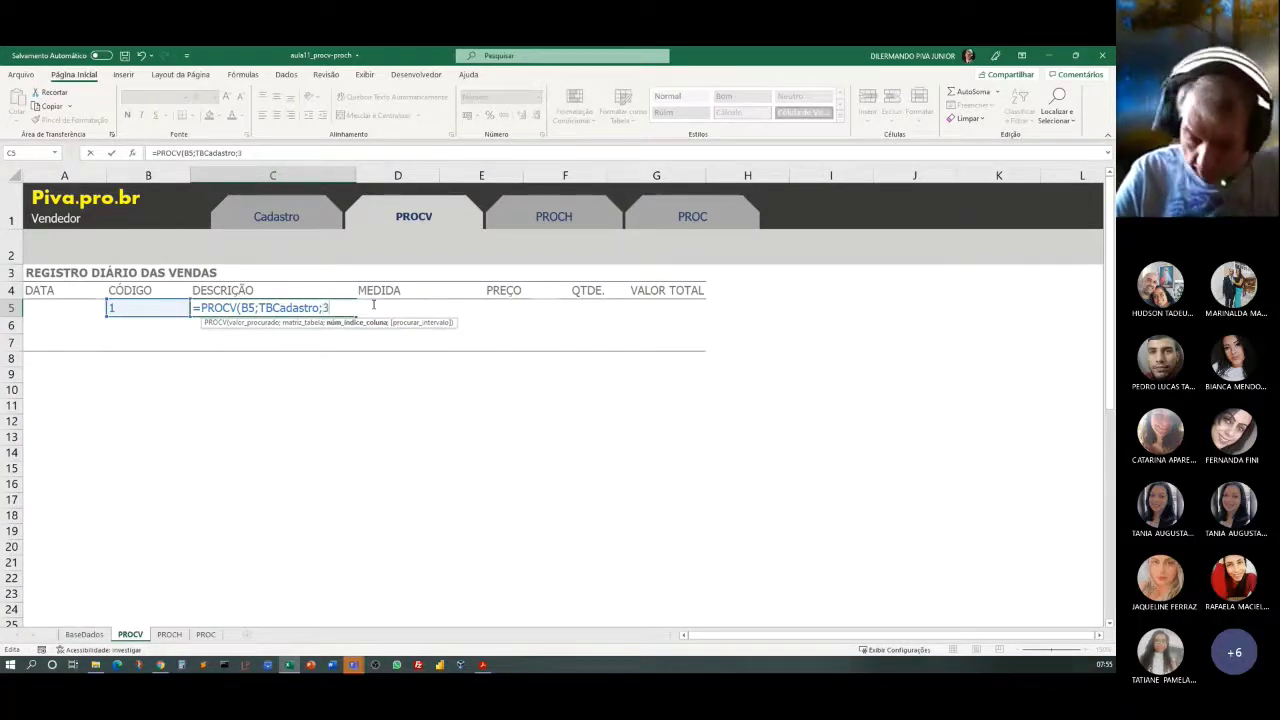
pyautogui.write(';')
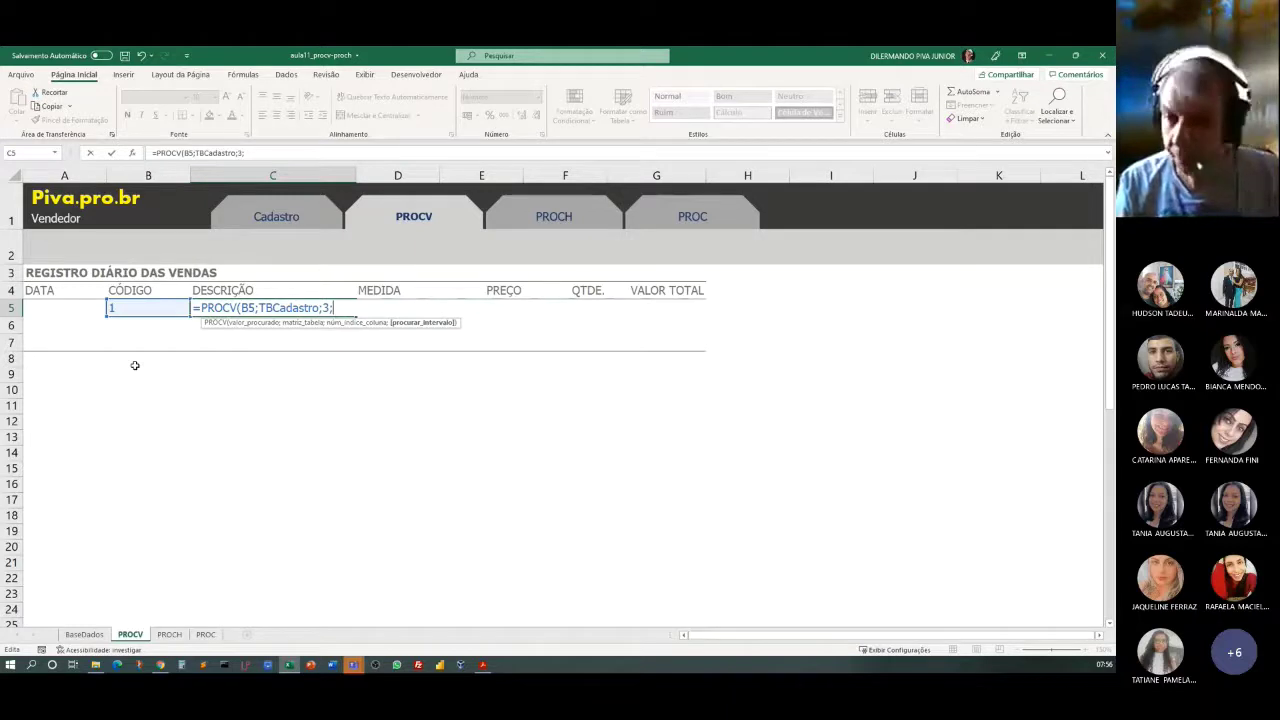
pyautogui.write('FA')
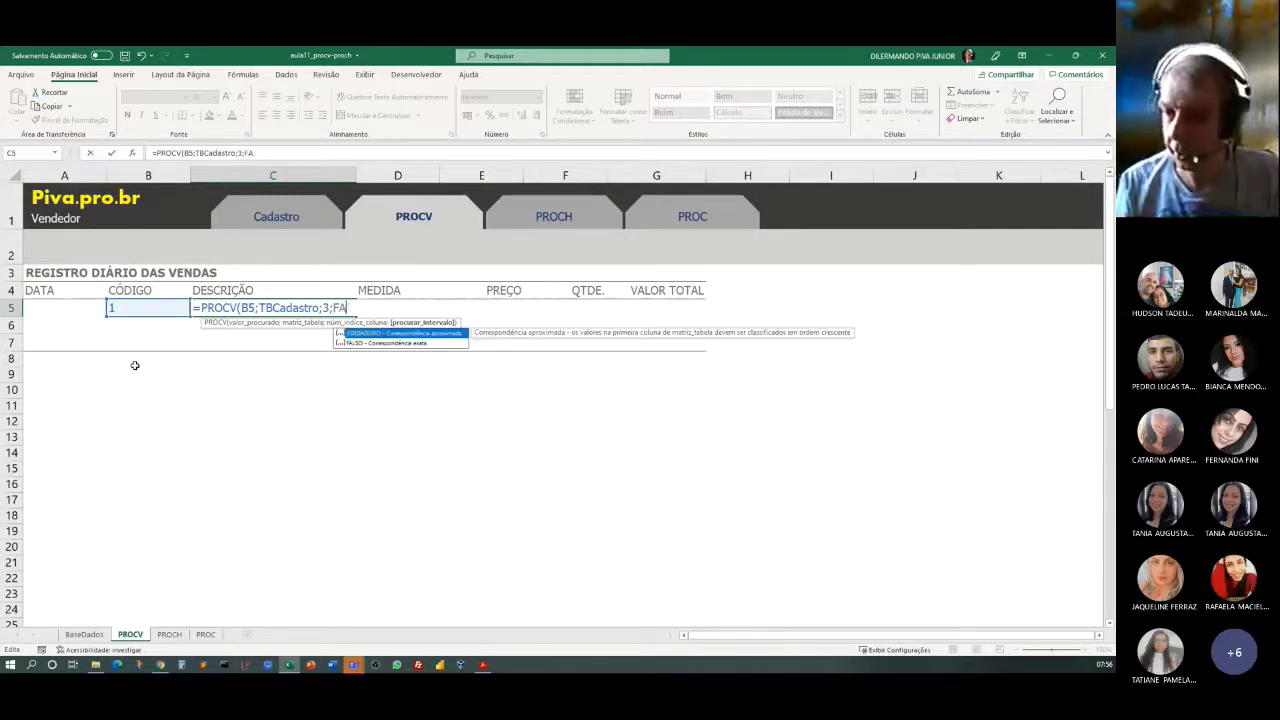
pyautogui.write('LSO')
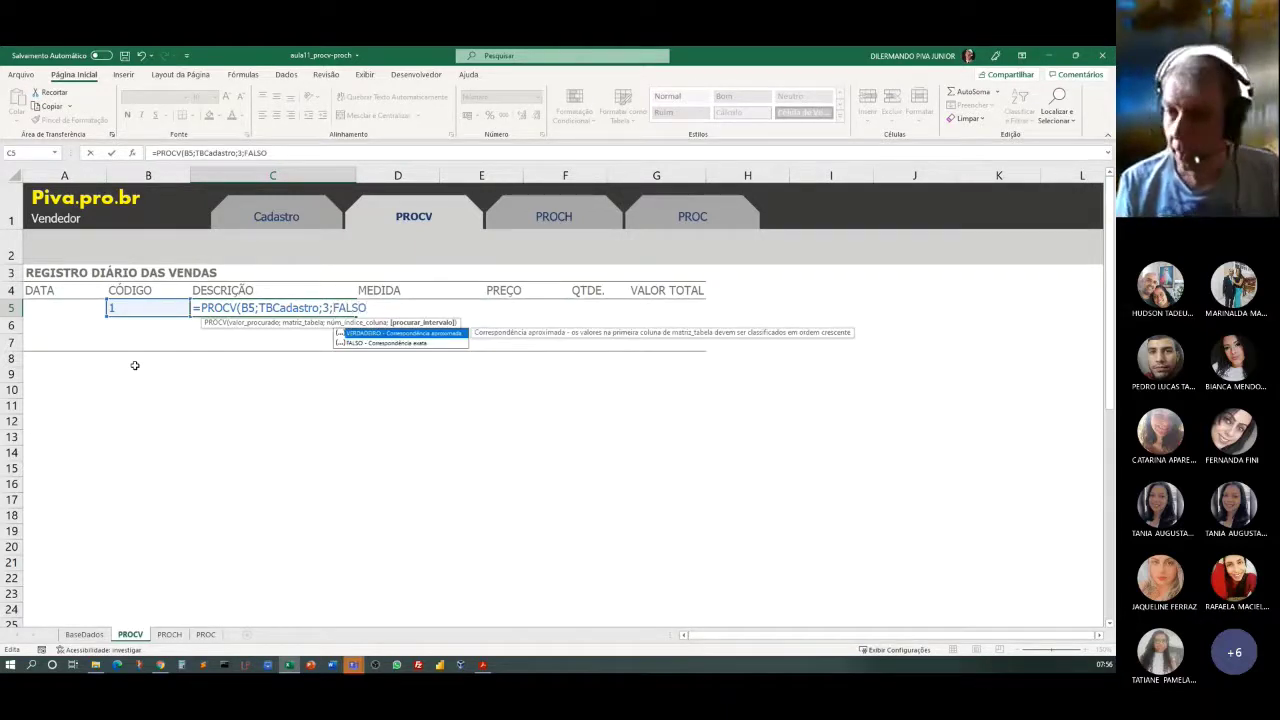
pyautogui.write(')')
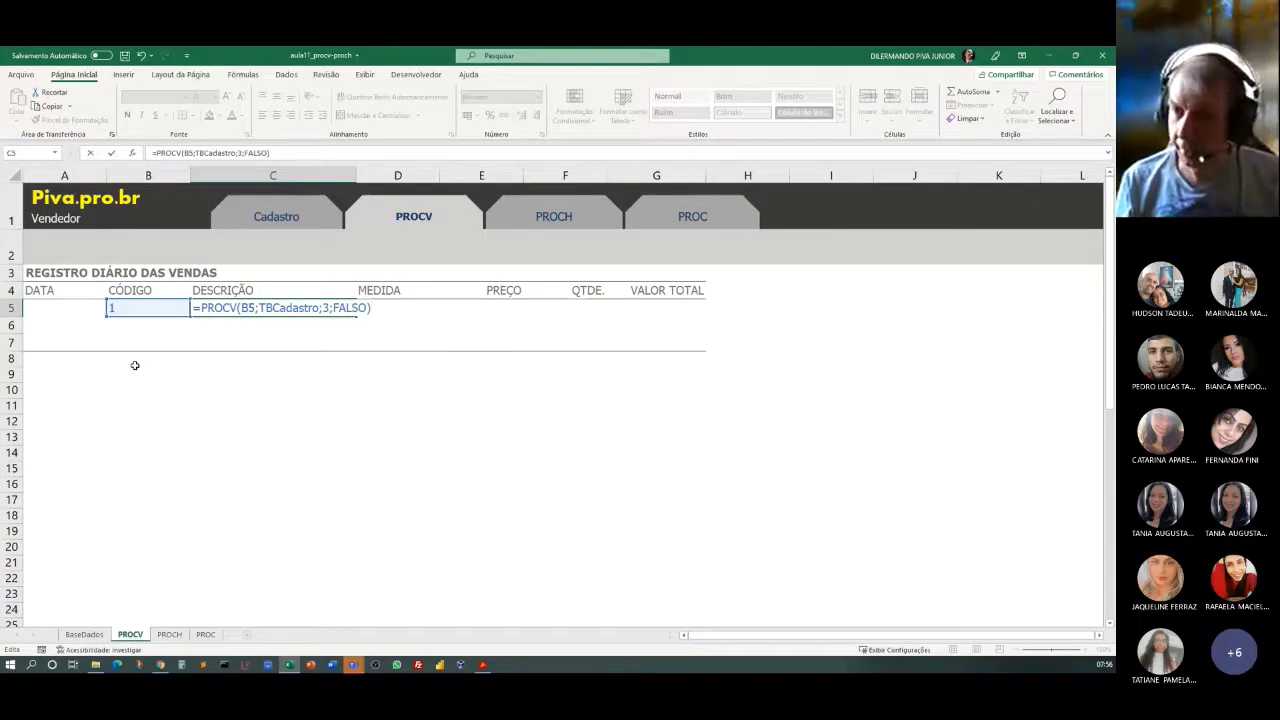
pyautogui.press('Return')
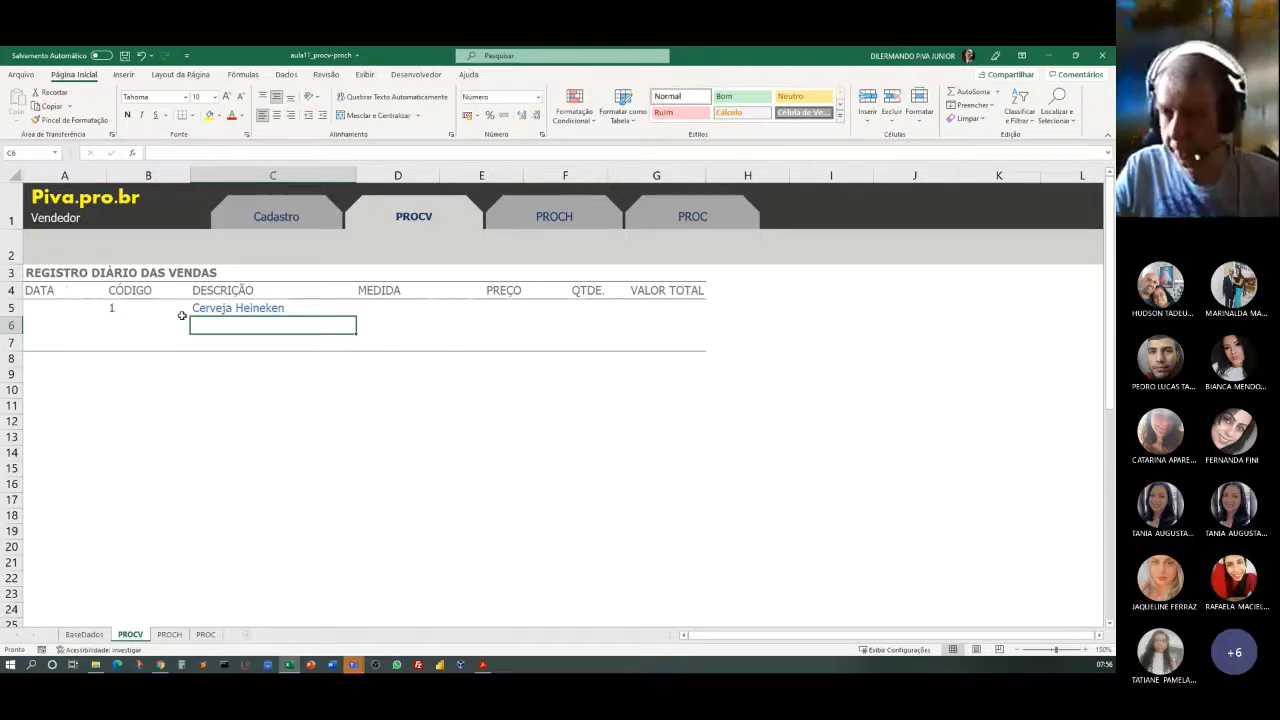
# Test the lookup by entering code 2 in B5 and compare the returned description with the register on BaseDados.
pyautogui.click(222, 308)
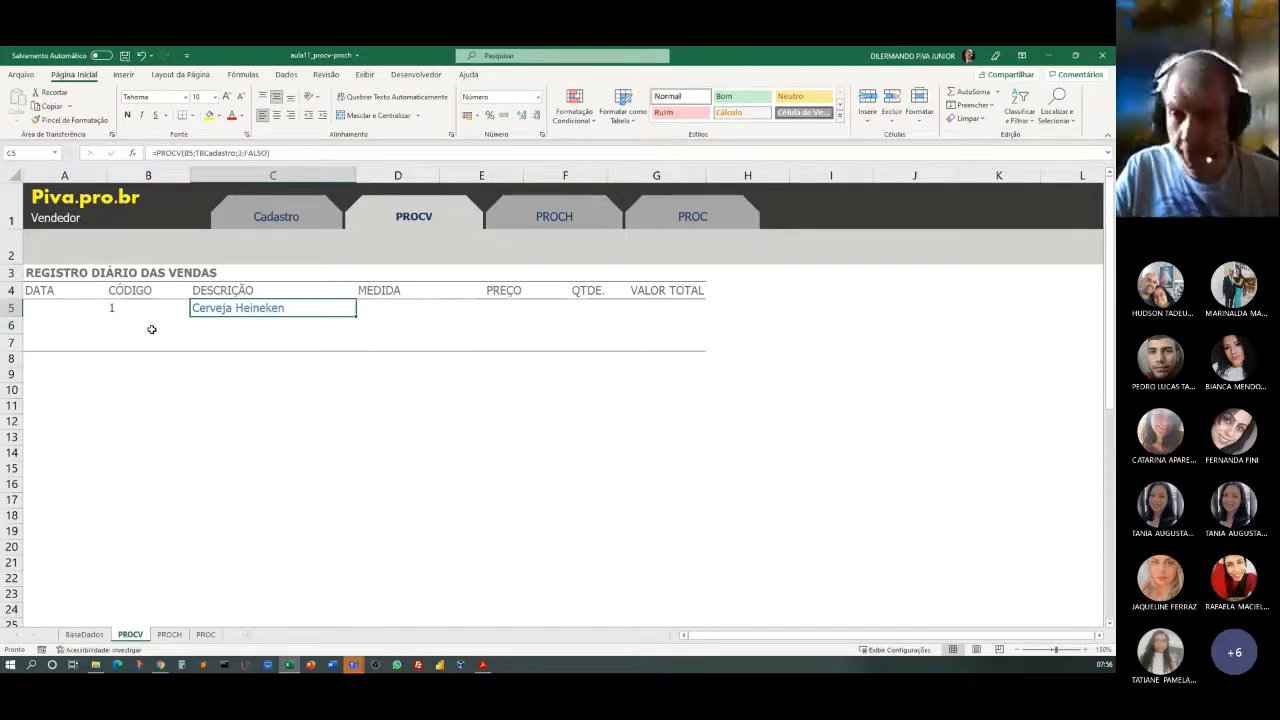
pyautogui.click(132, 311)
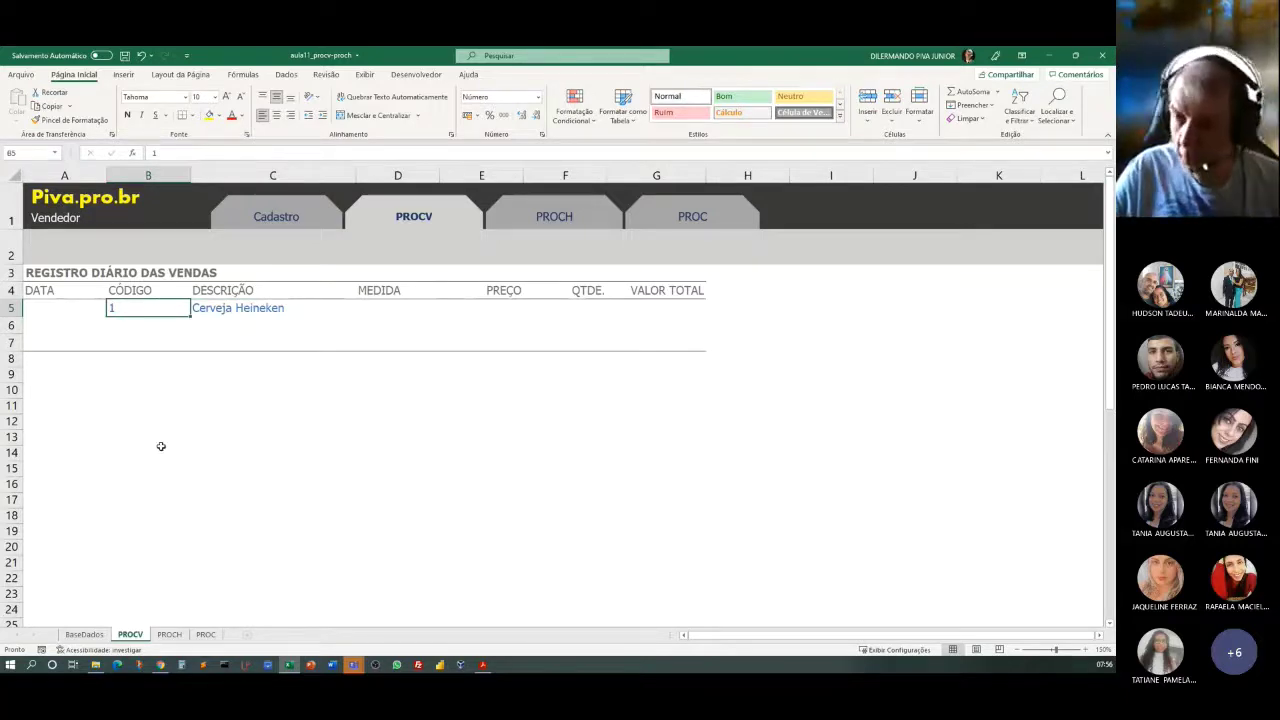
pyautogui.write('2')
pyautogui.press('Return')
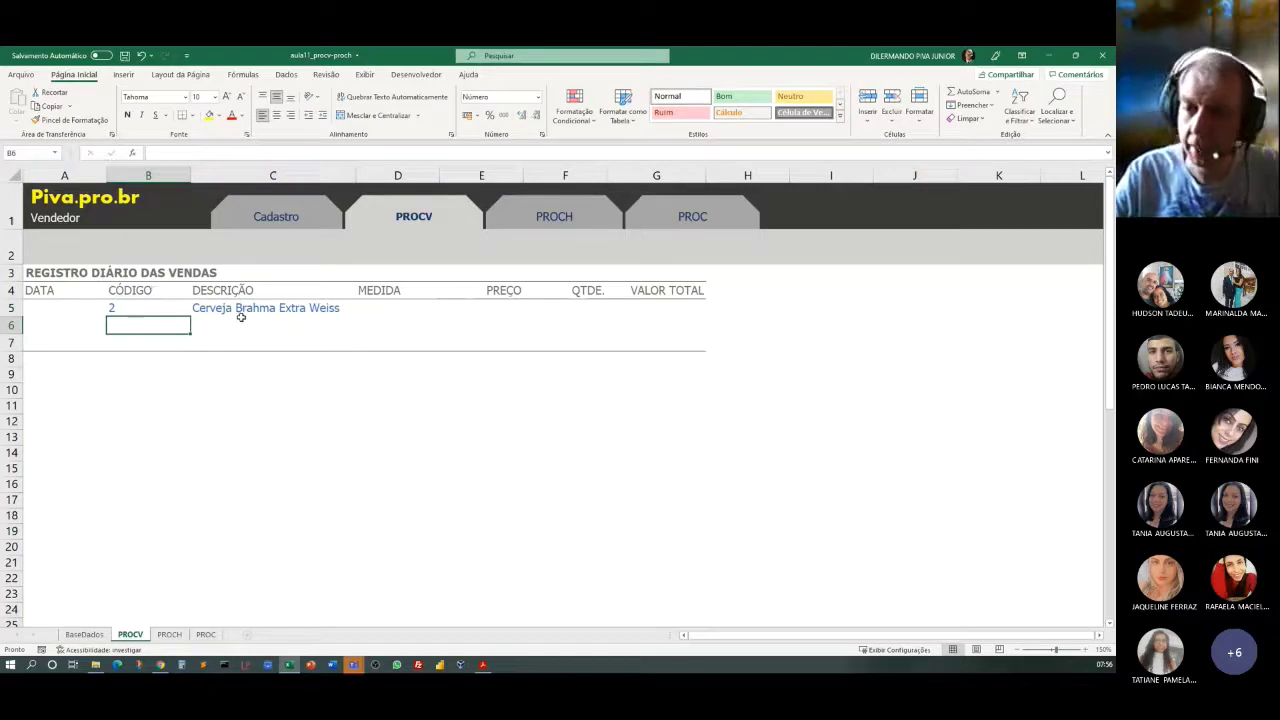
pyautogui.click(85, 635)
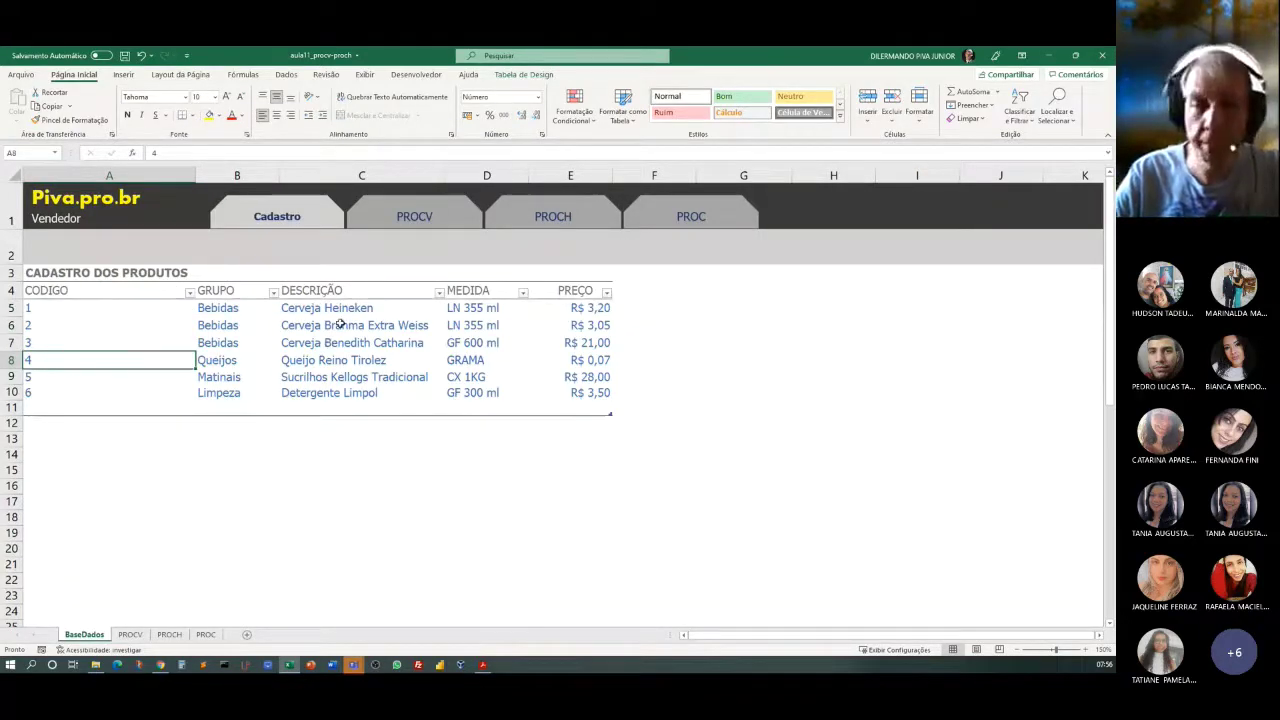
pyautogui.click(130, 635)
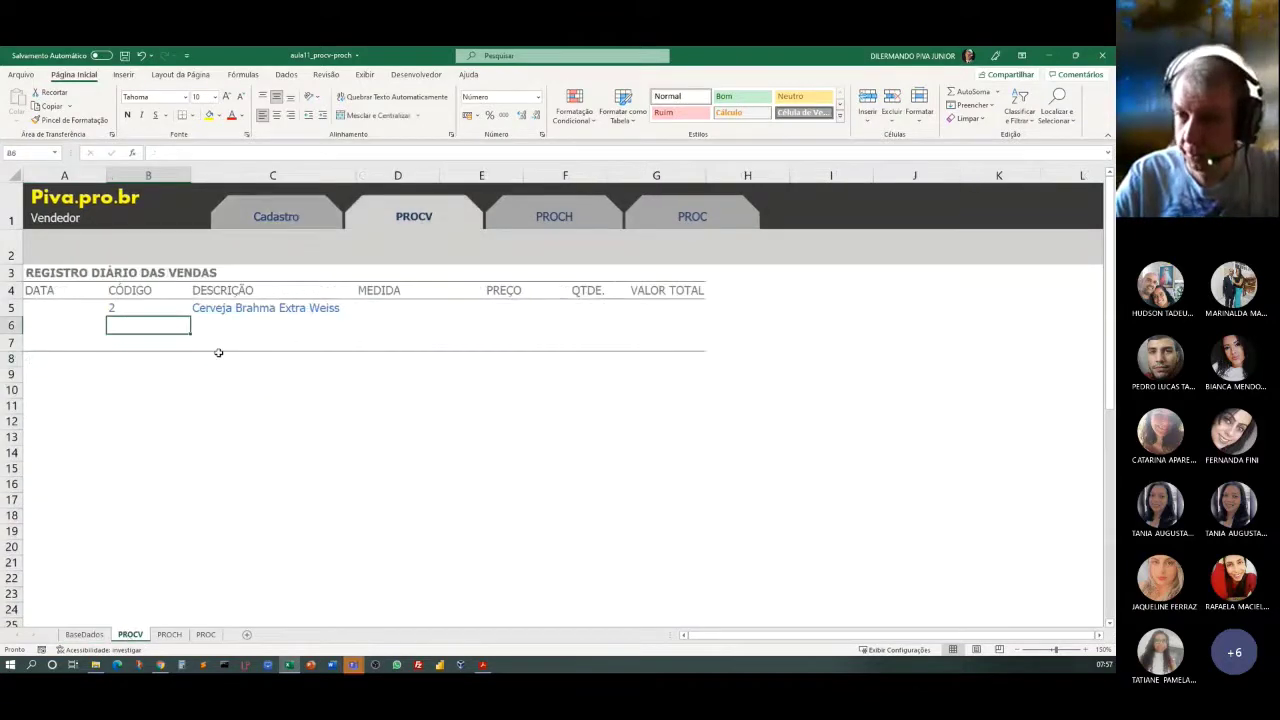
# Test the lookup in C5 by entering product code 4 and after it code 10 in B5.
pyautogui.click(167, 307)
pyautogui.write('4')
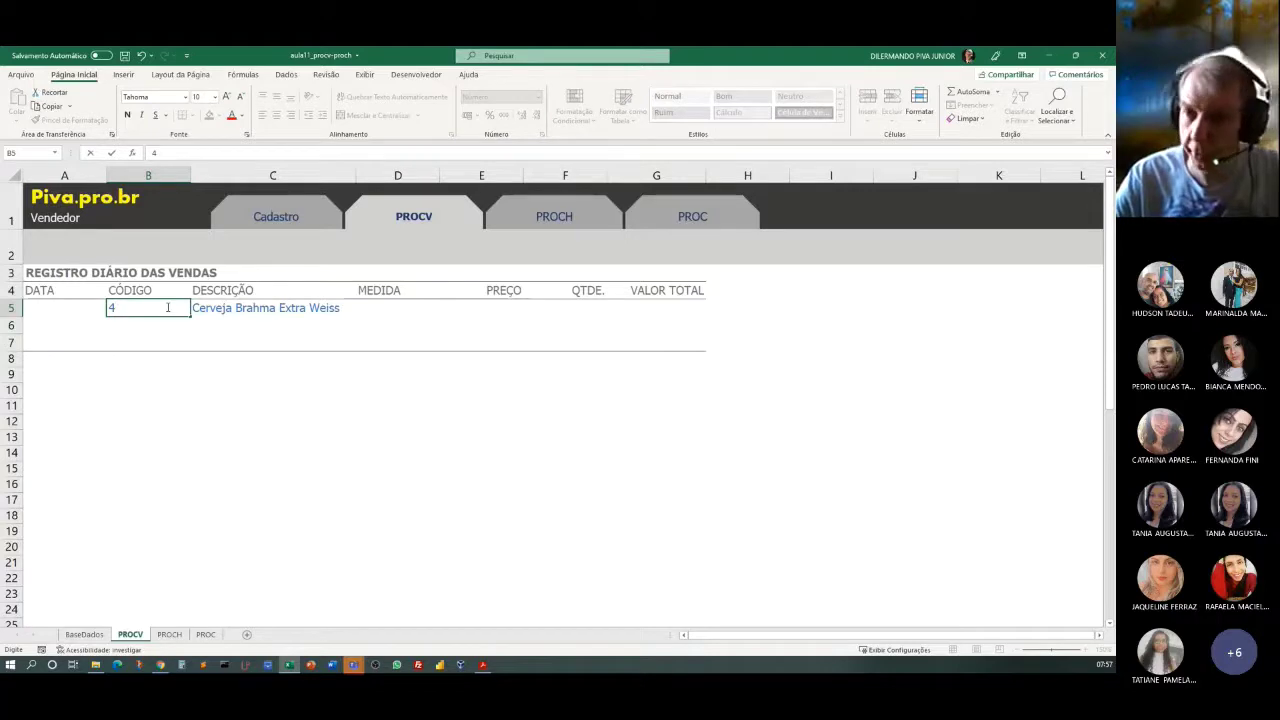
pyautogui.press('Return')
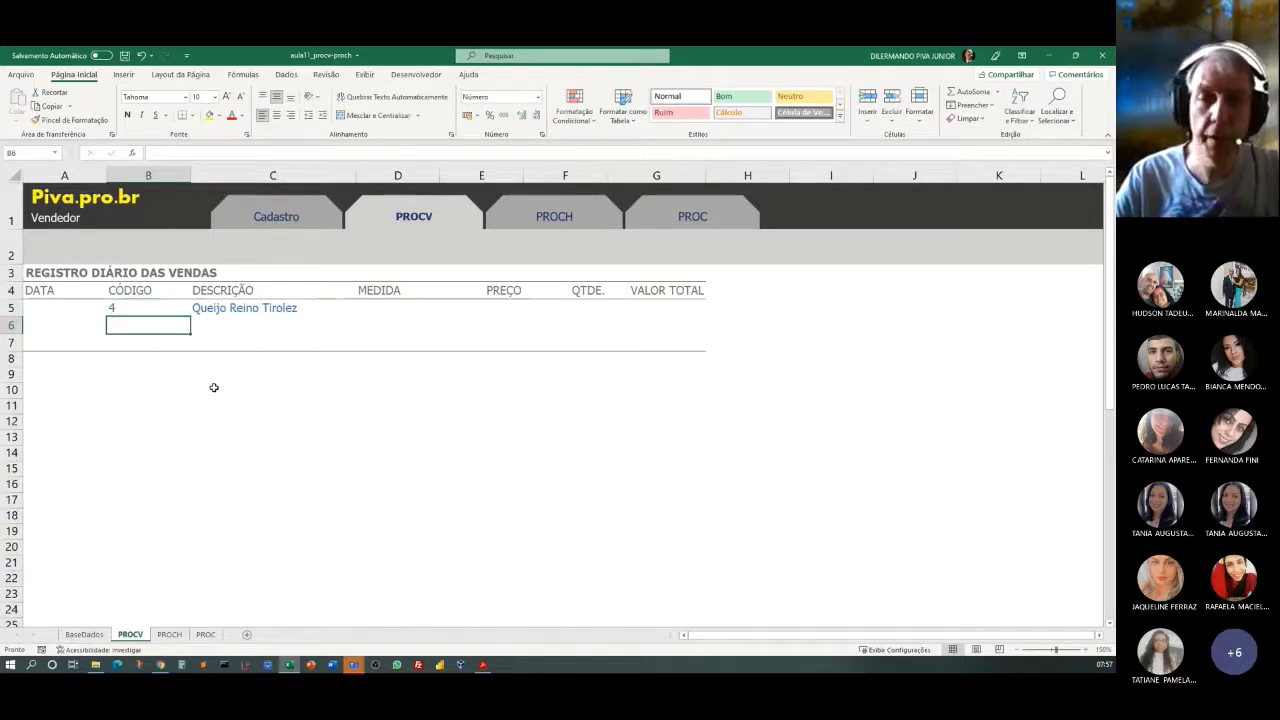
pyautogui.click(126, 307)
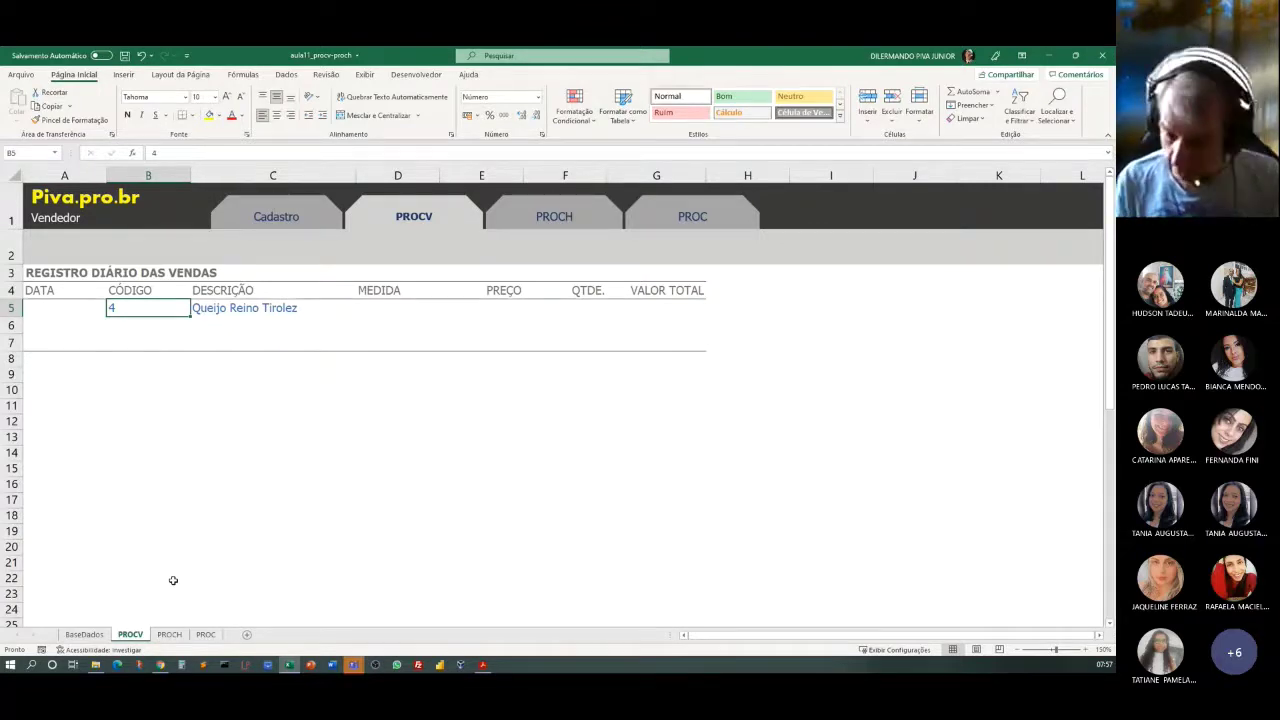
pyautogui.write('10')
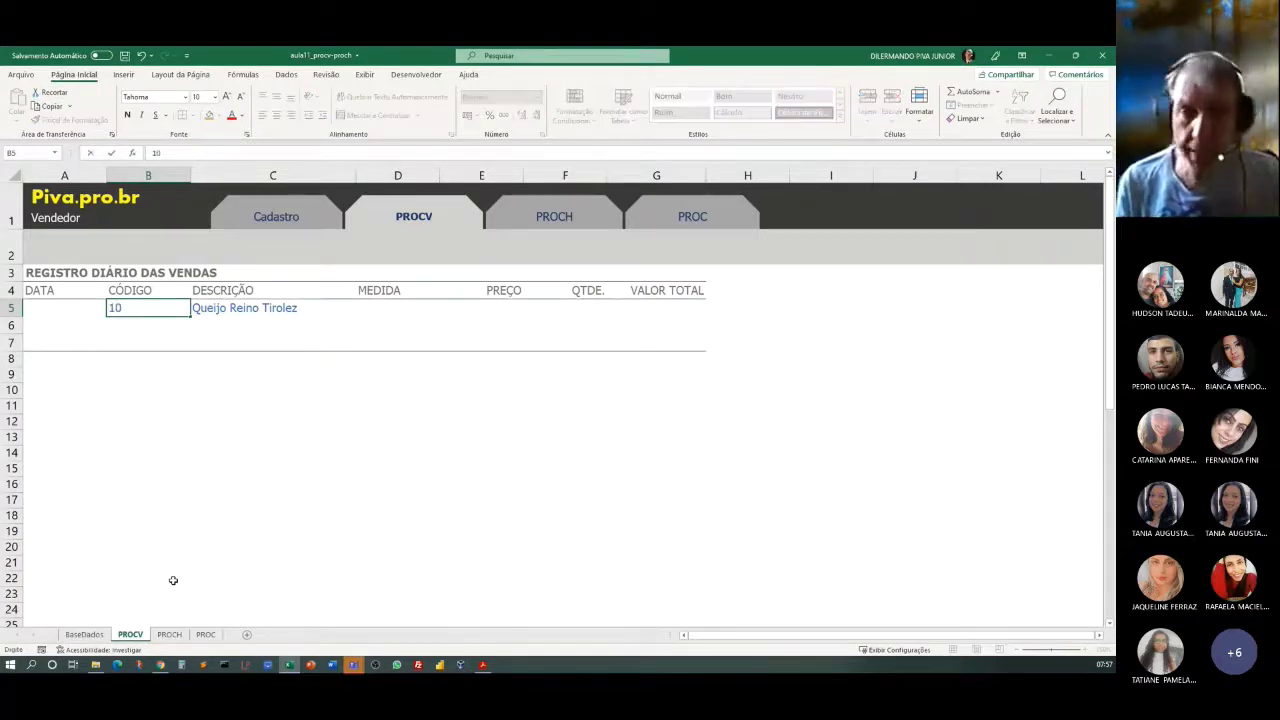
pyautogui.press('Return')
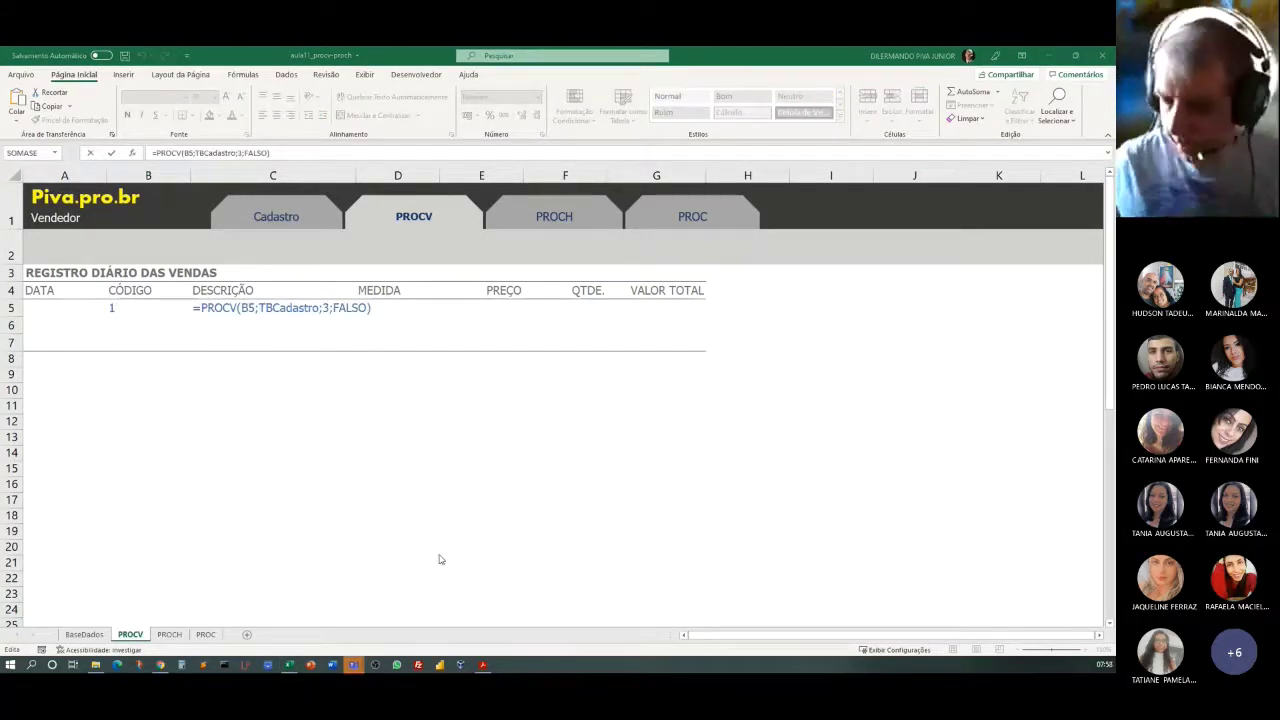
# Leave the formula in C5 as it is and clear the product code from B5.
pyautogui.hotkey('shift', 'Home')
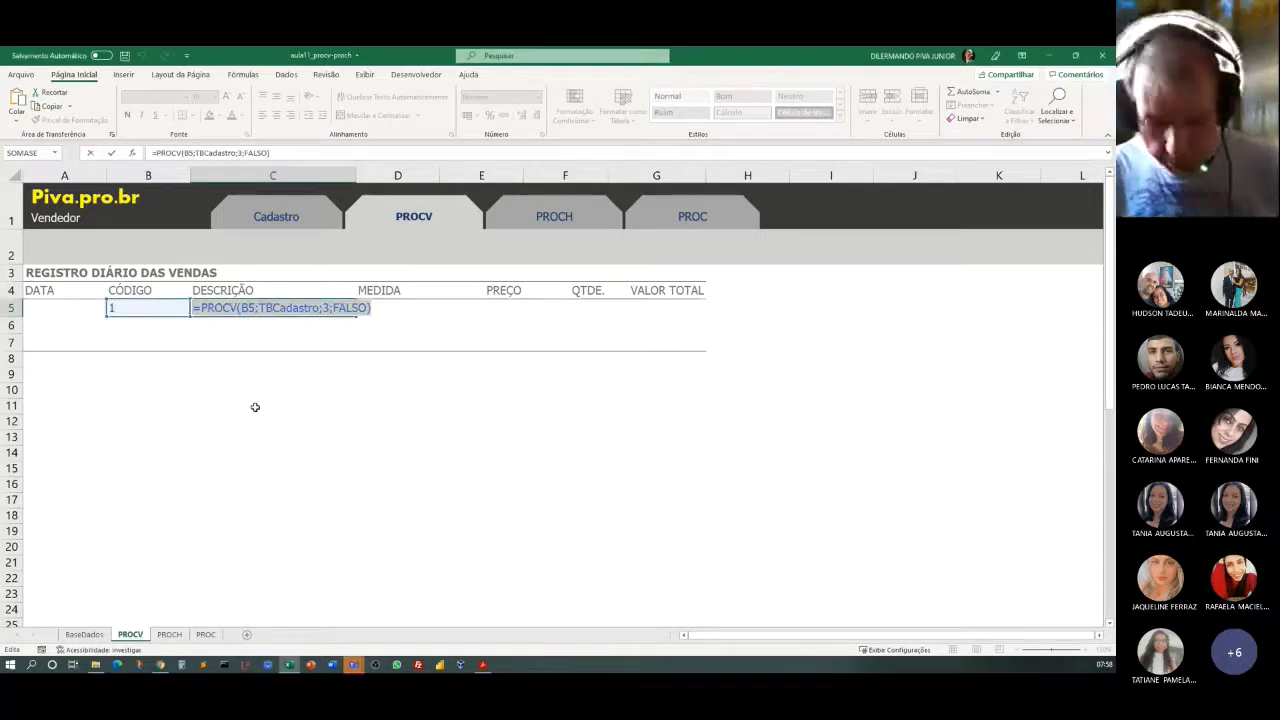
pyautogui.press('Return')
pyautogui.click(143, 307)
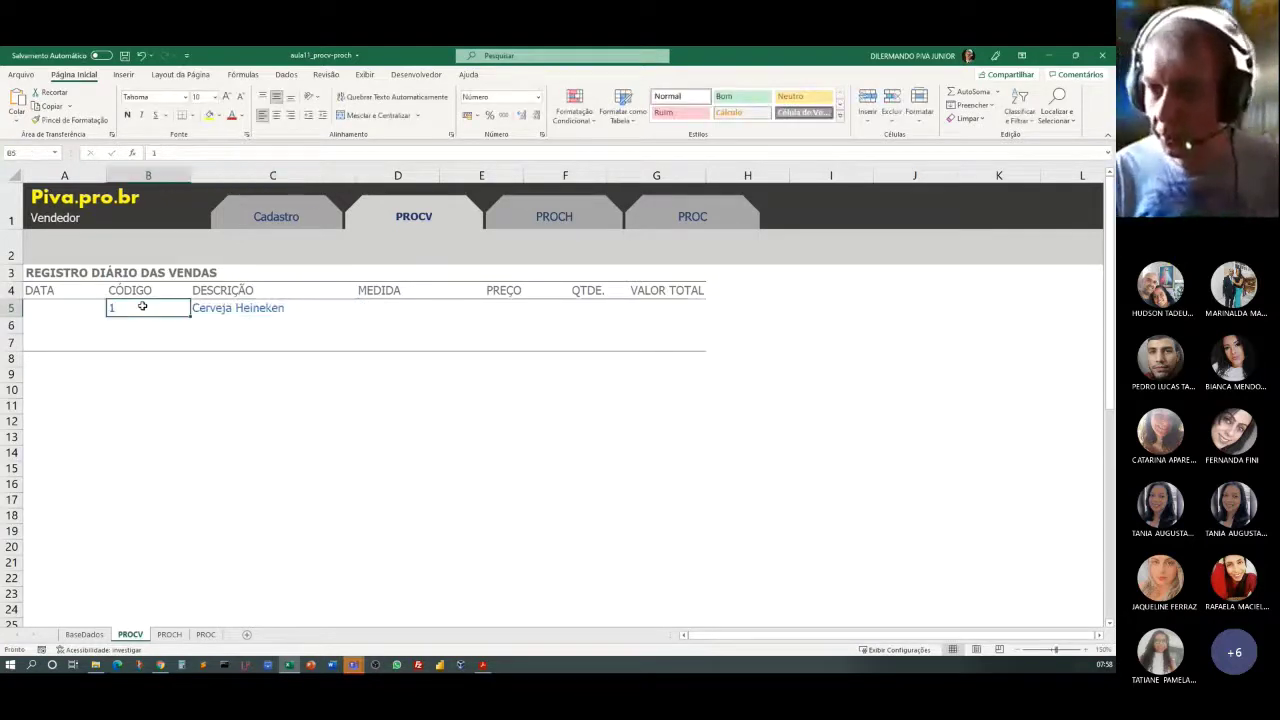
pyautogui.press('Delete')
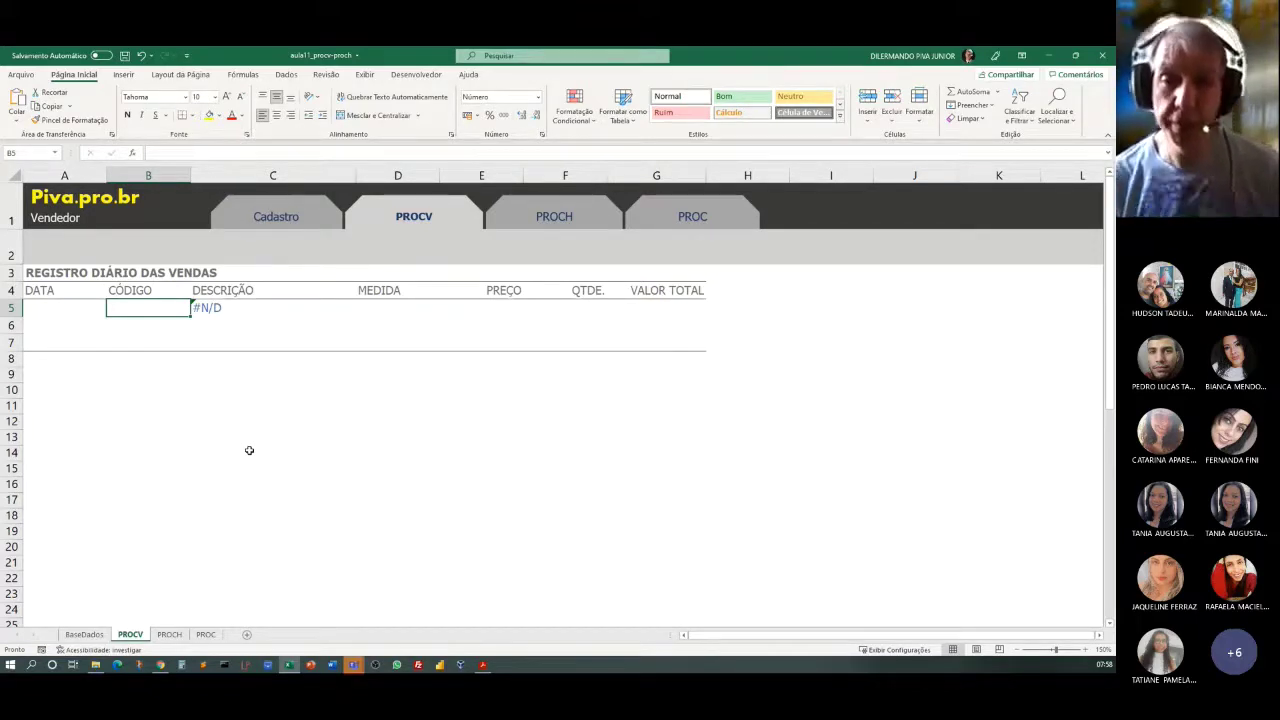
# Start wrapping the PROCV formula in C5 in an SE function with the logical test B5="".
pyautogui.press('Right')
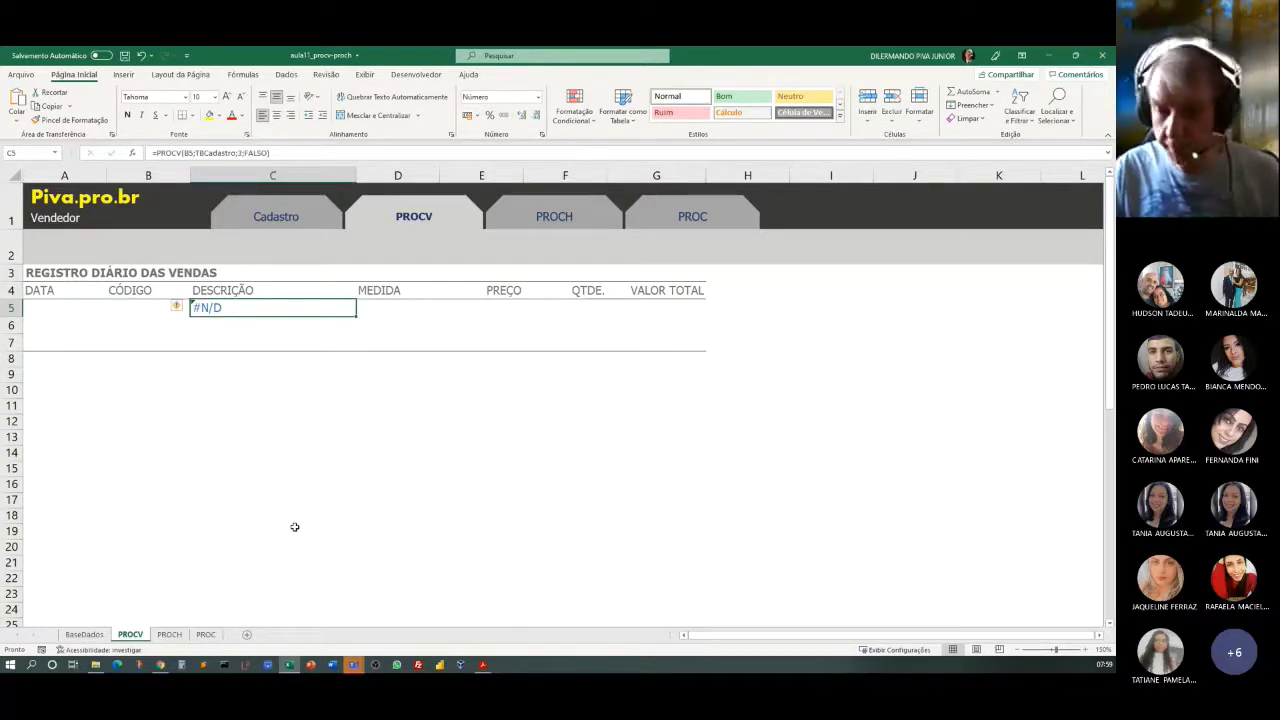
pyautogui.press('F2')
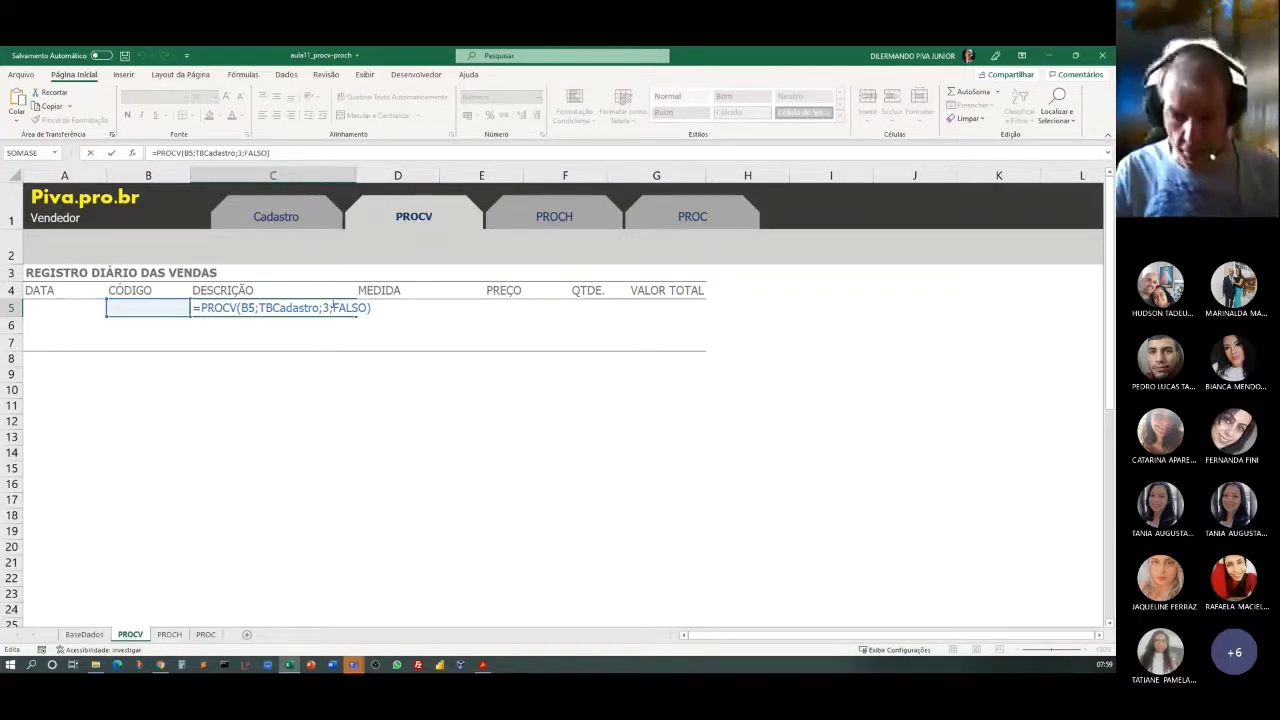
pyautogui.write('S')
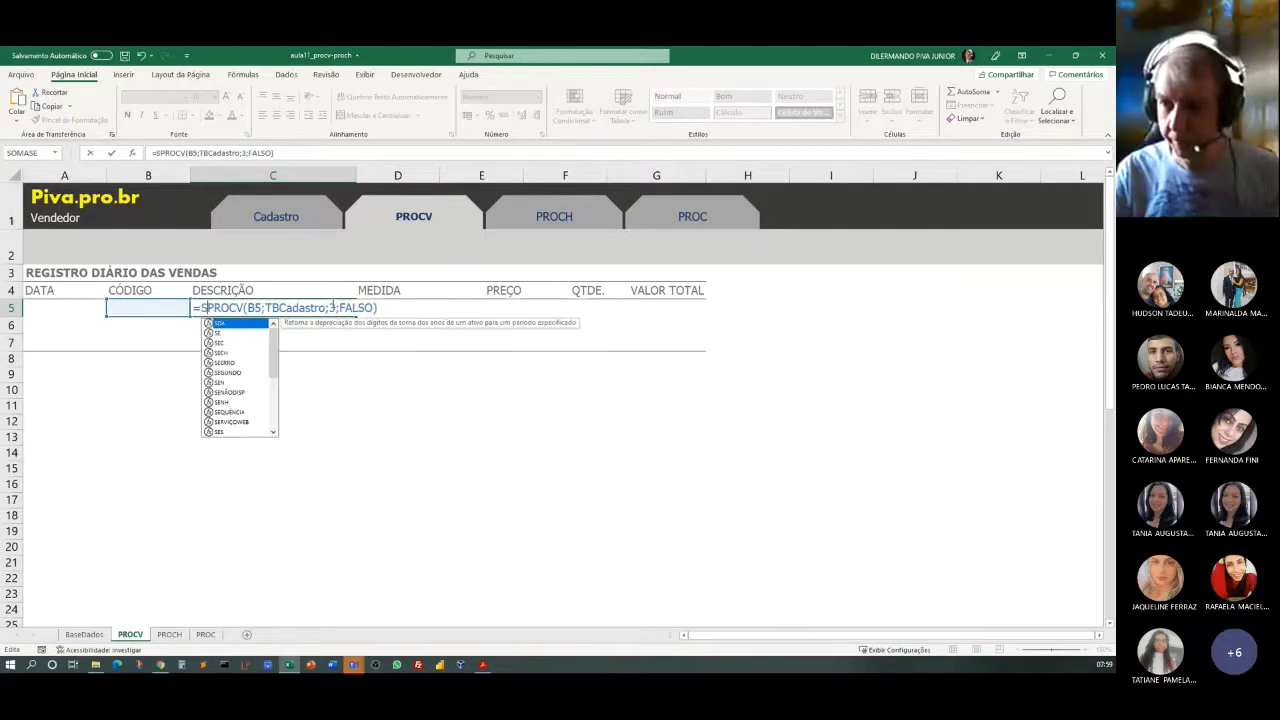
pyautogui.write('E(')
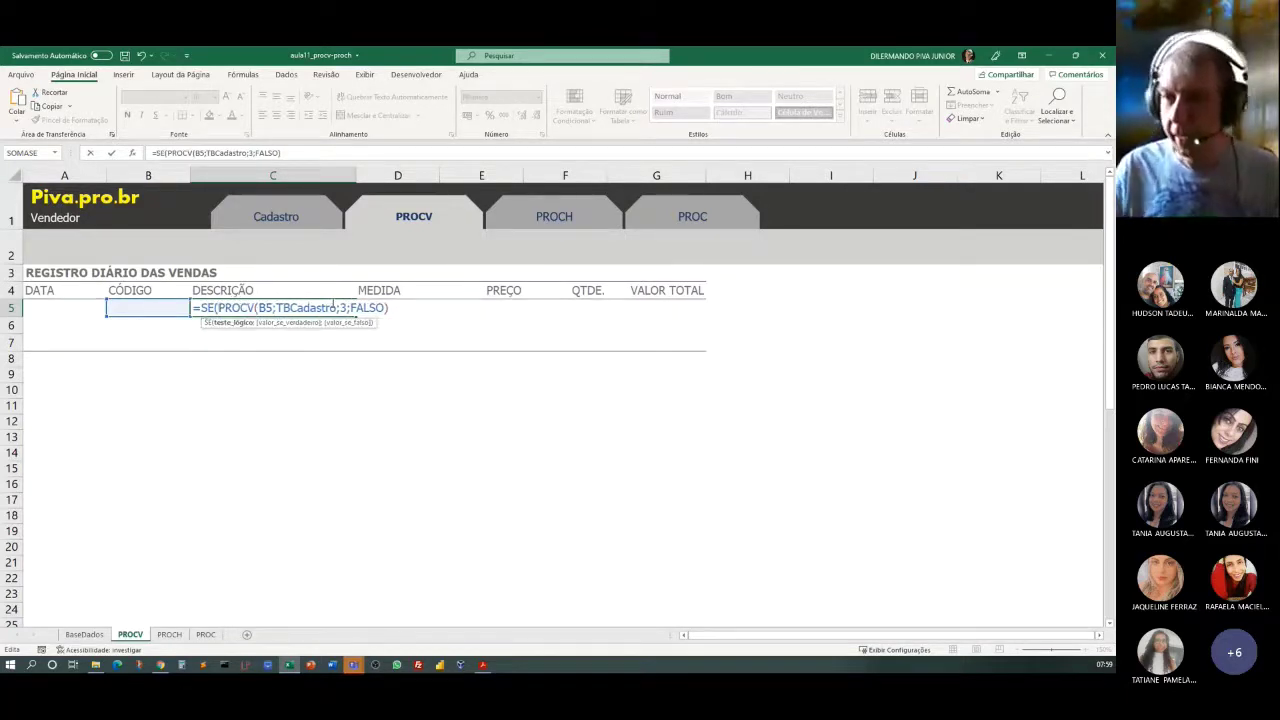
pyautogui.click(139, 307)
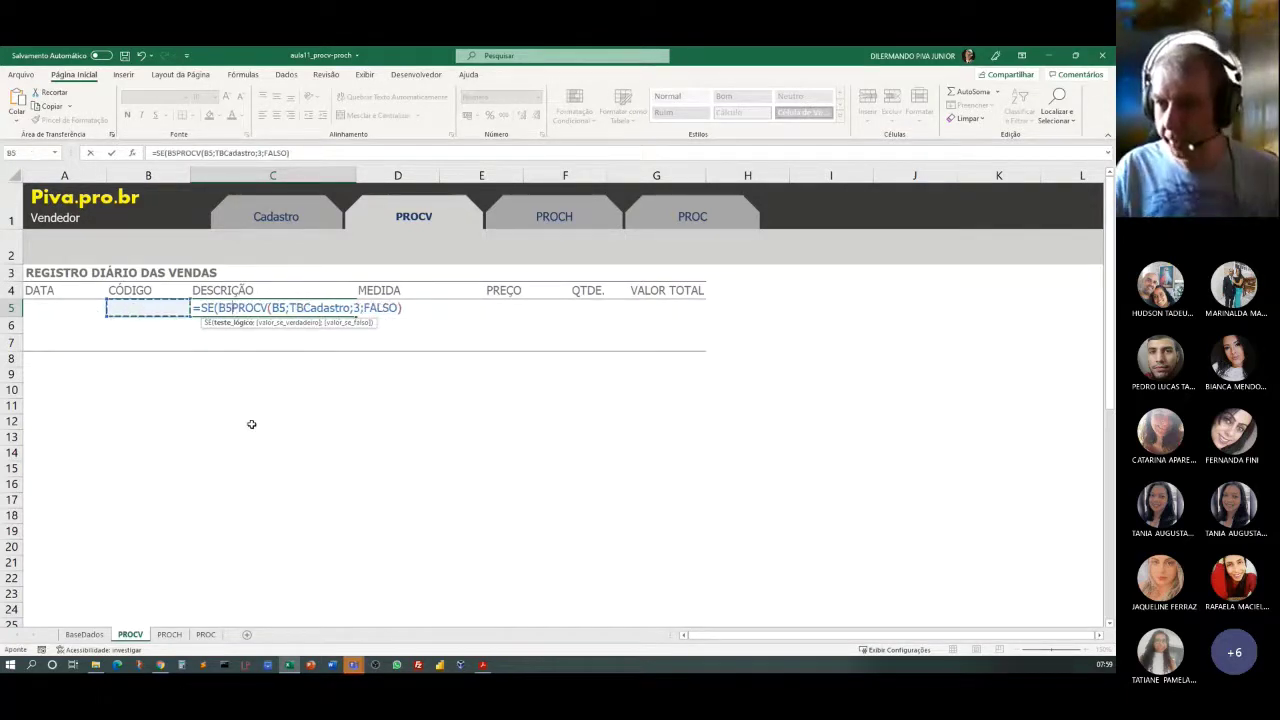
pyautogui.write('=')
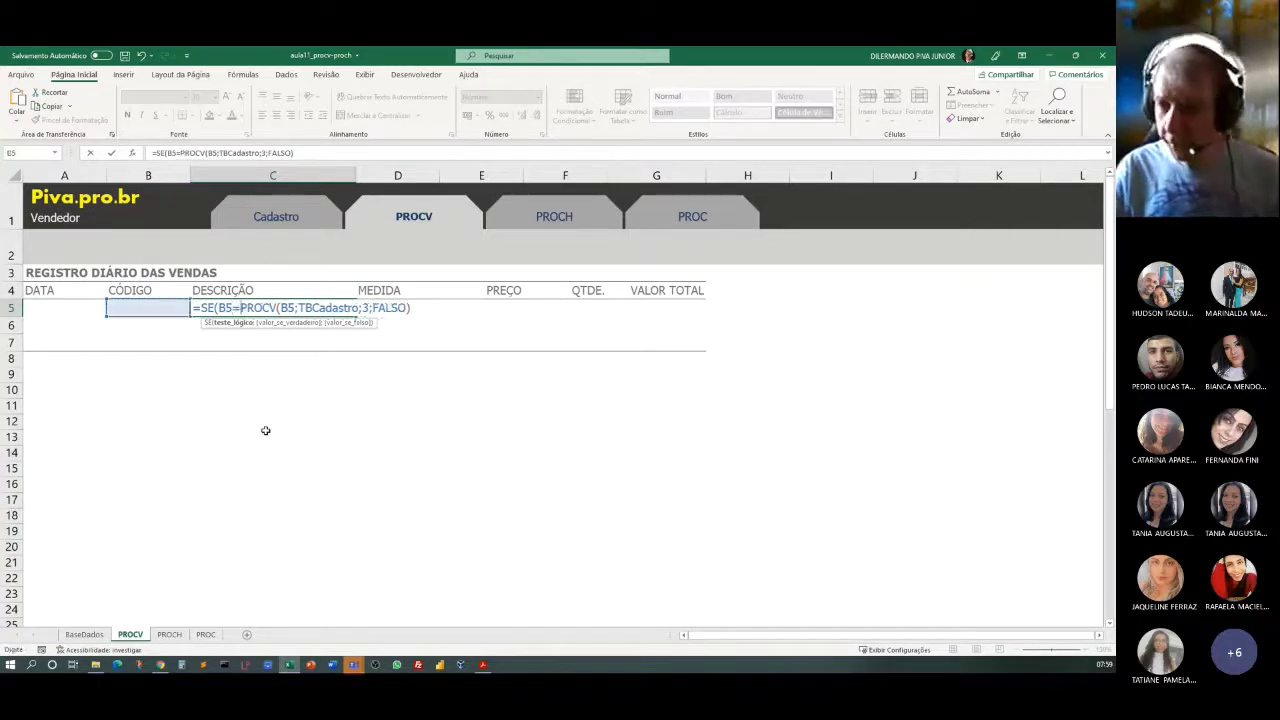
pyautogui.write('""')
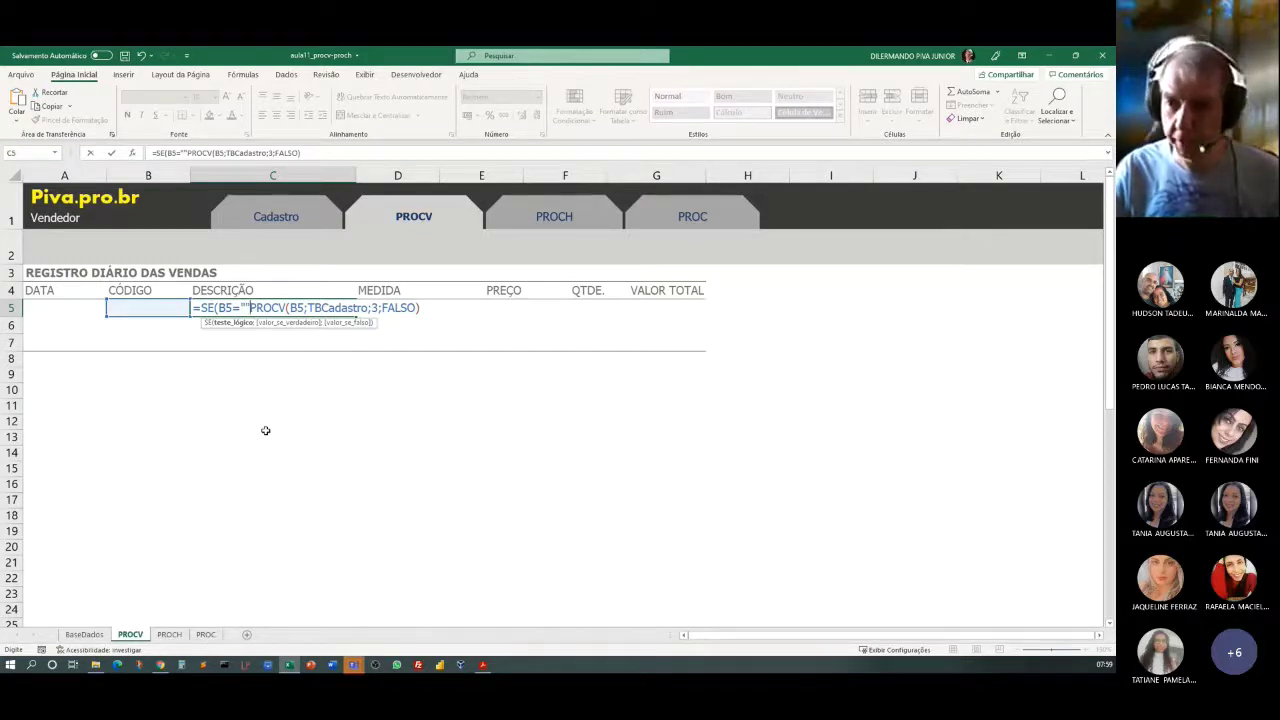
# Complete the SE formula in C5 with "" as the true value and the existing PROCV as the false value.
pyautogui.write(';')
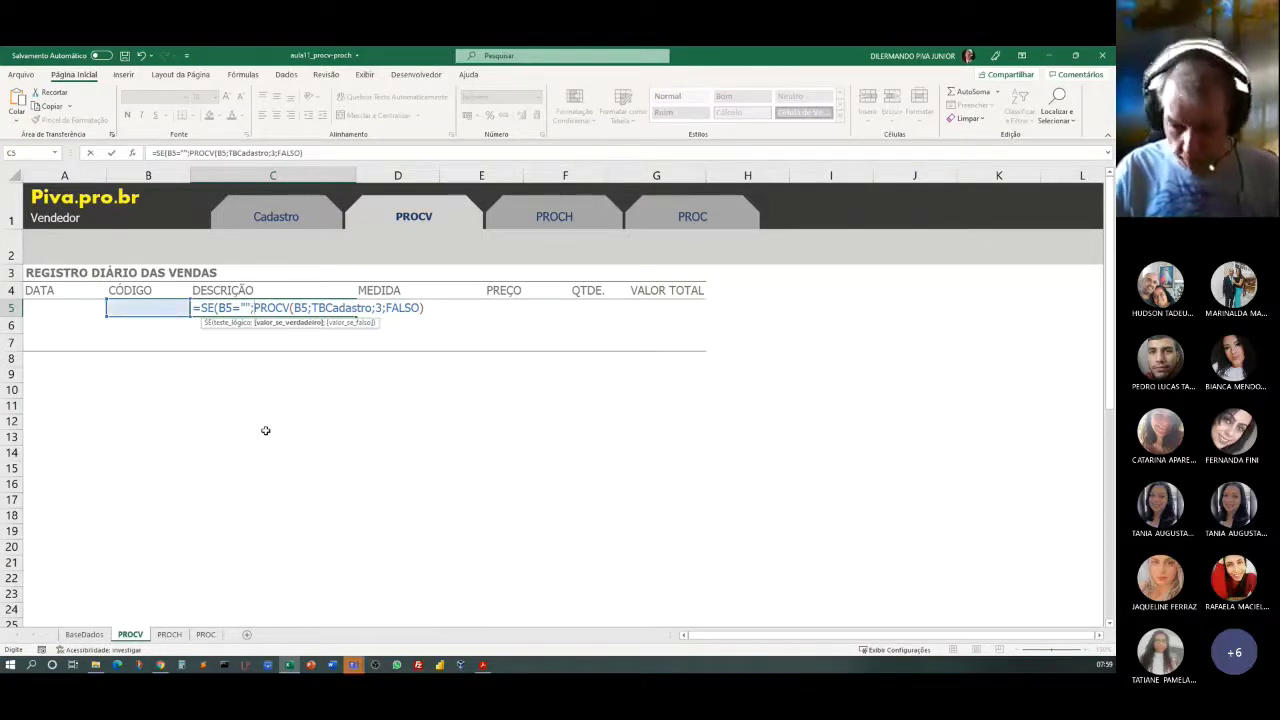
pyautogui.write('""')
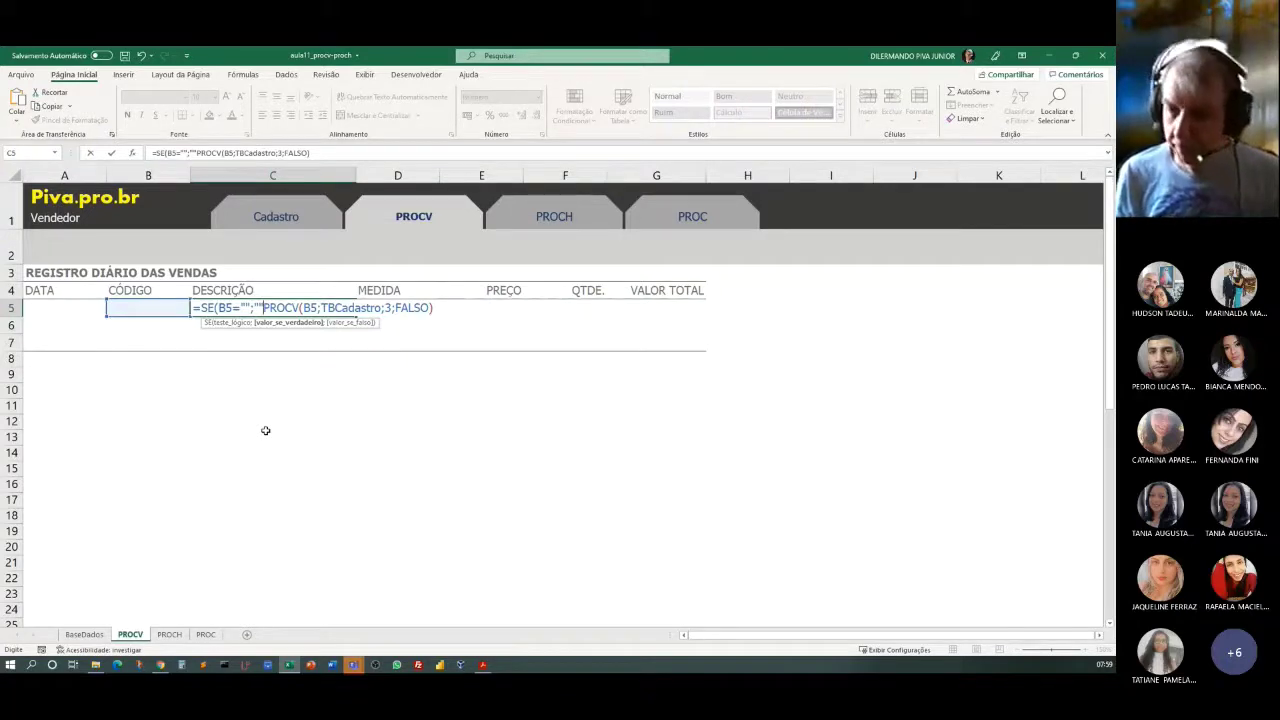
pyautogui.write(';')
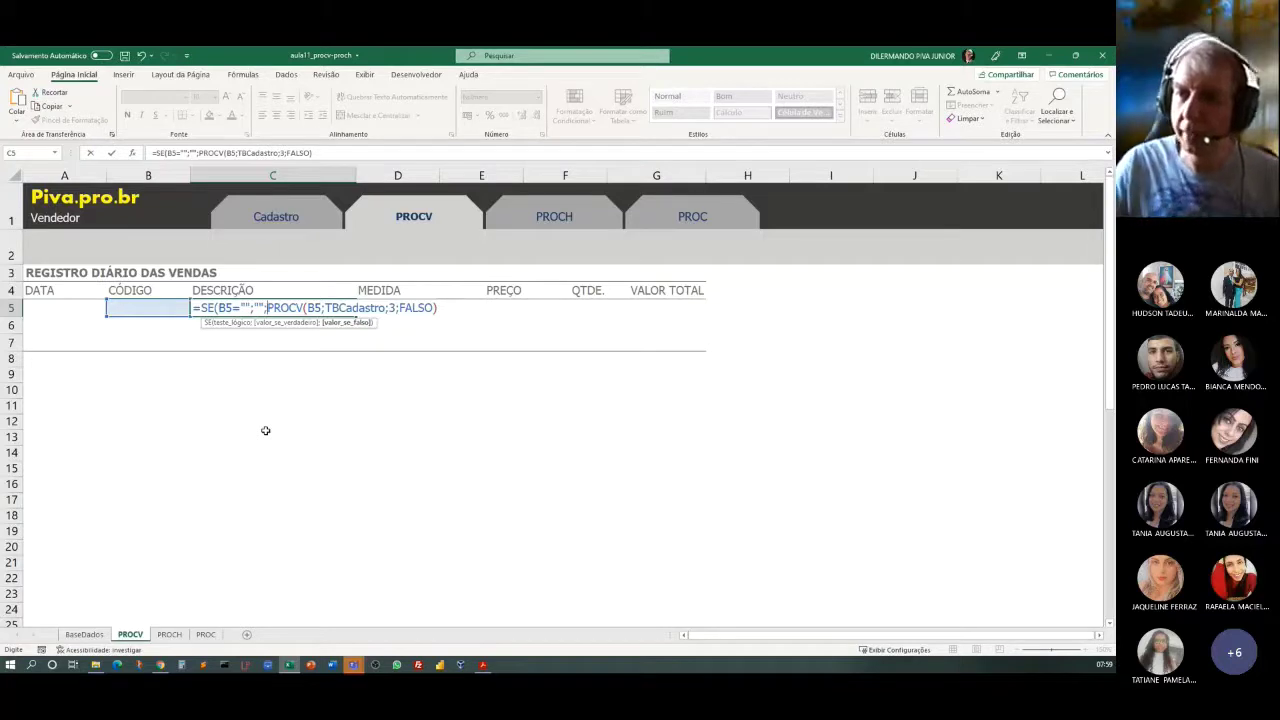
pyautogui.write('ES')
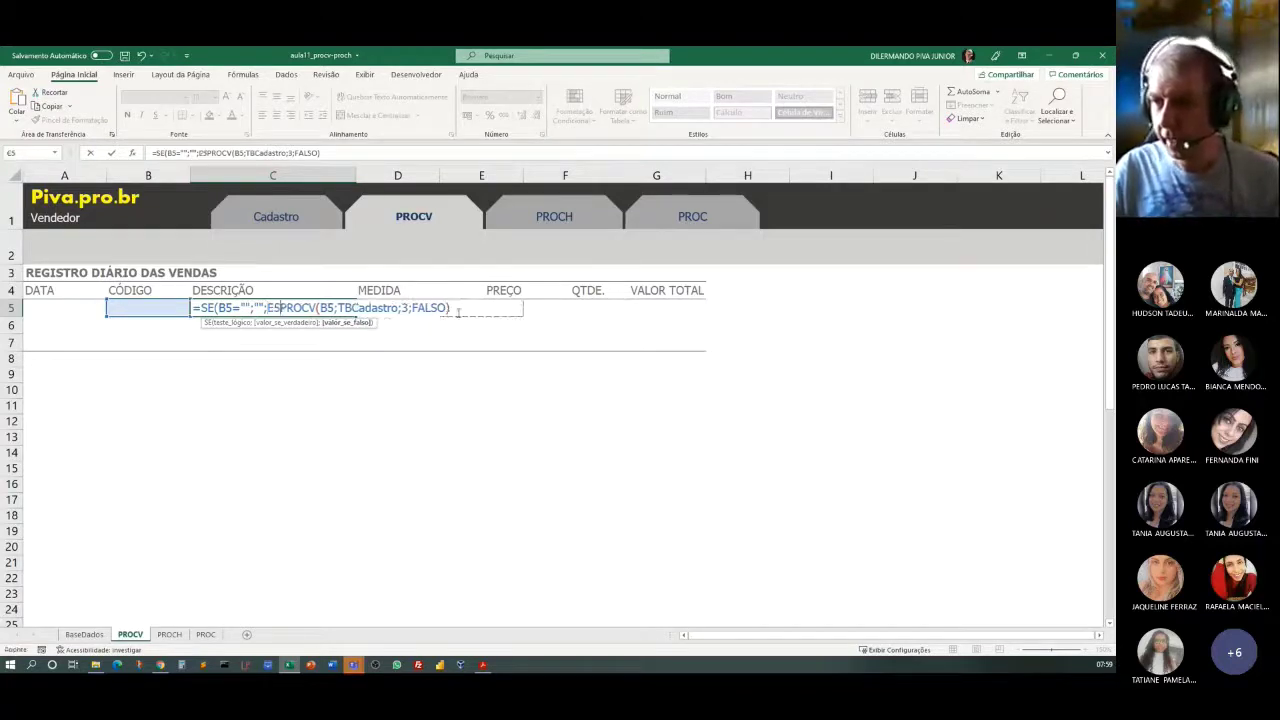
pyautogui.press('BackSpace')
pyautogui.press('BackSpace')
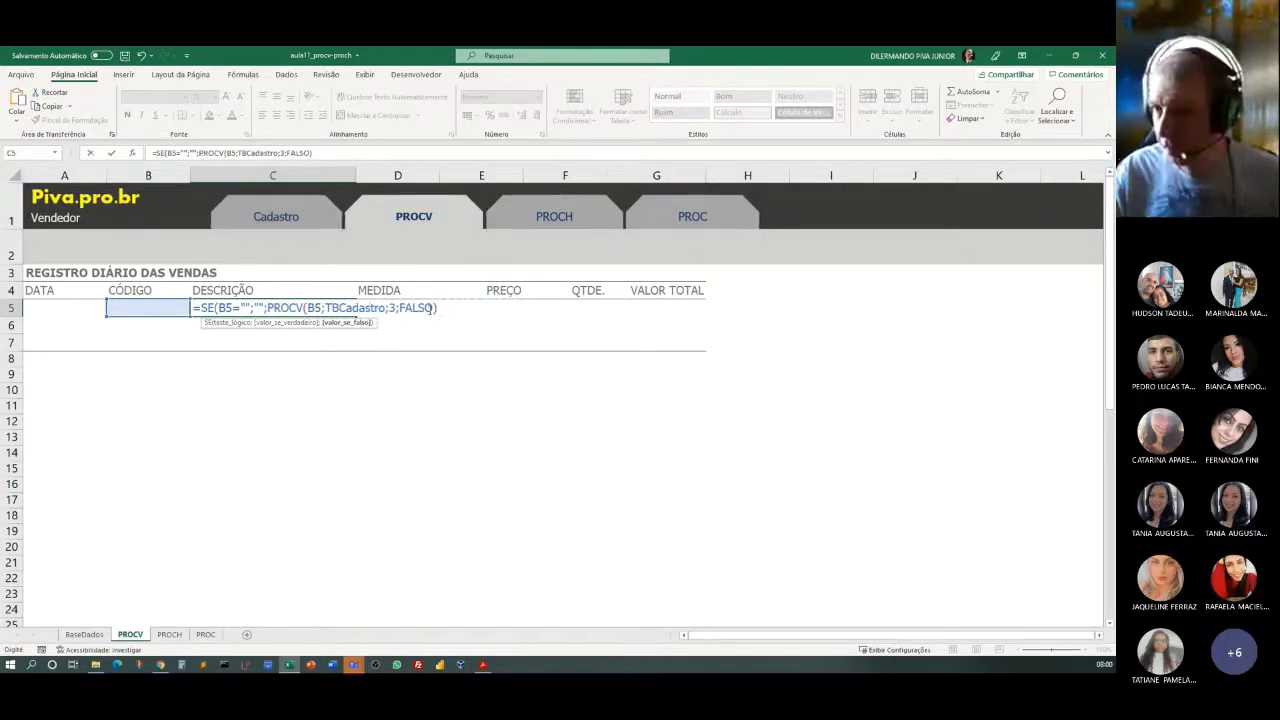
pyautogui.click(319, 153)
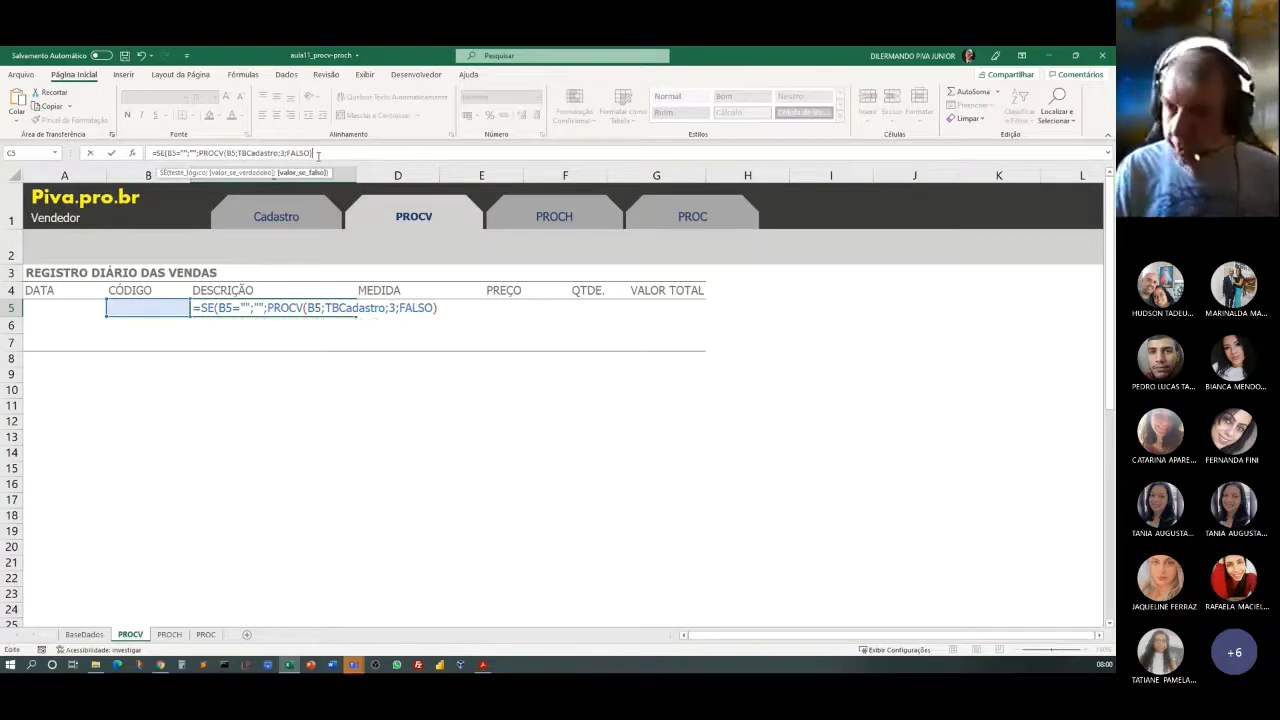
pyautogui.write(')')
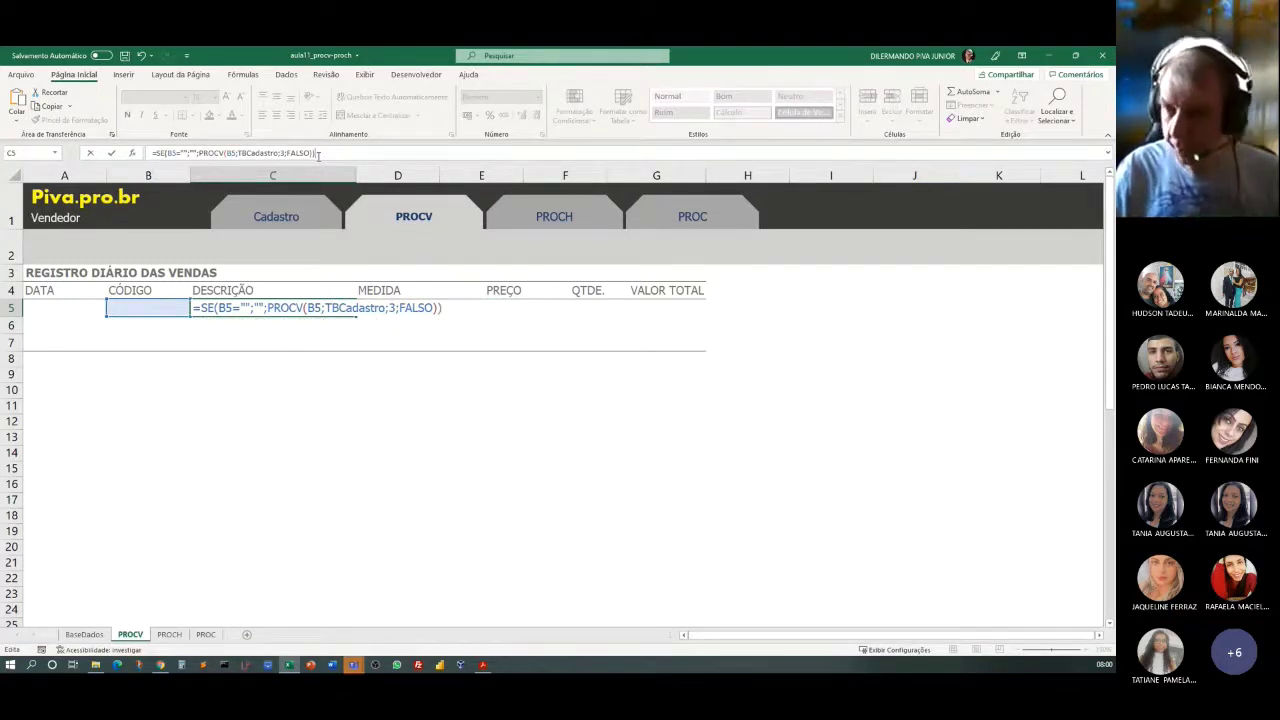
pyautogui.press('Return')
# Test the SE formula by entering product code 1 in B5, and clear the code again.
pyautogui.click(142, 309)
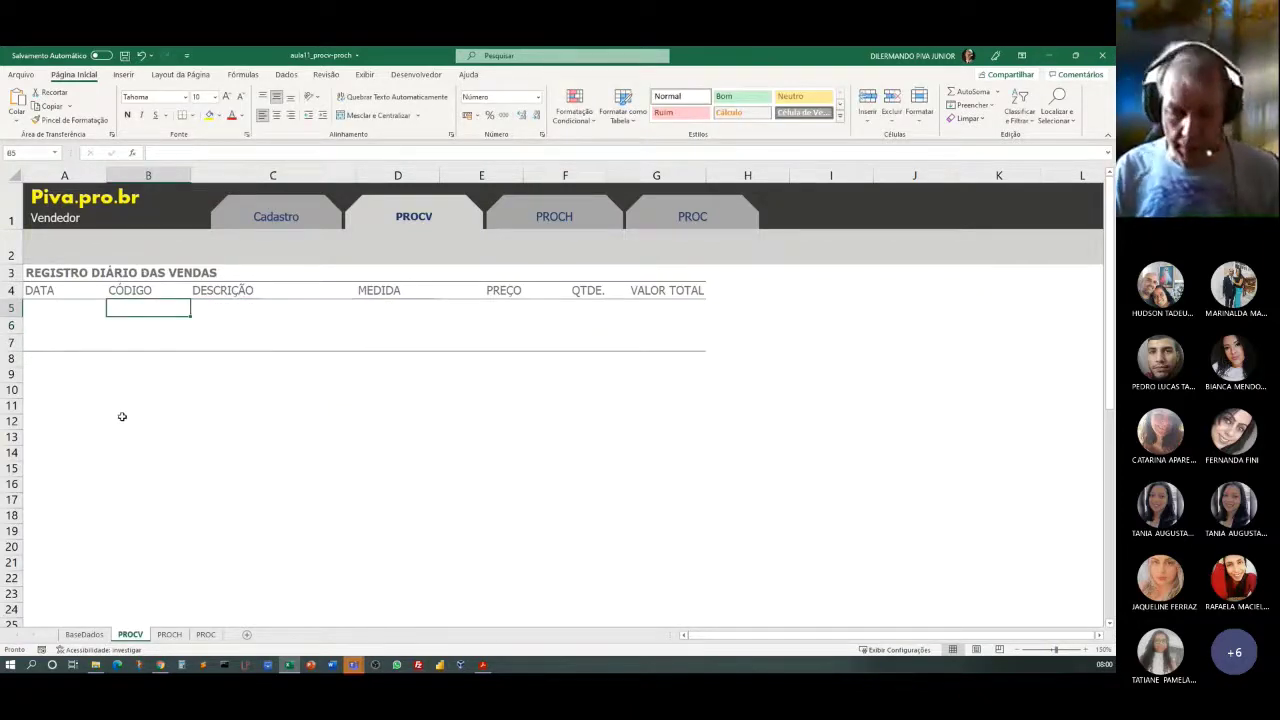
pyautogui.write('1')
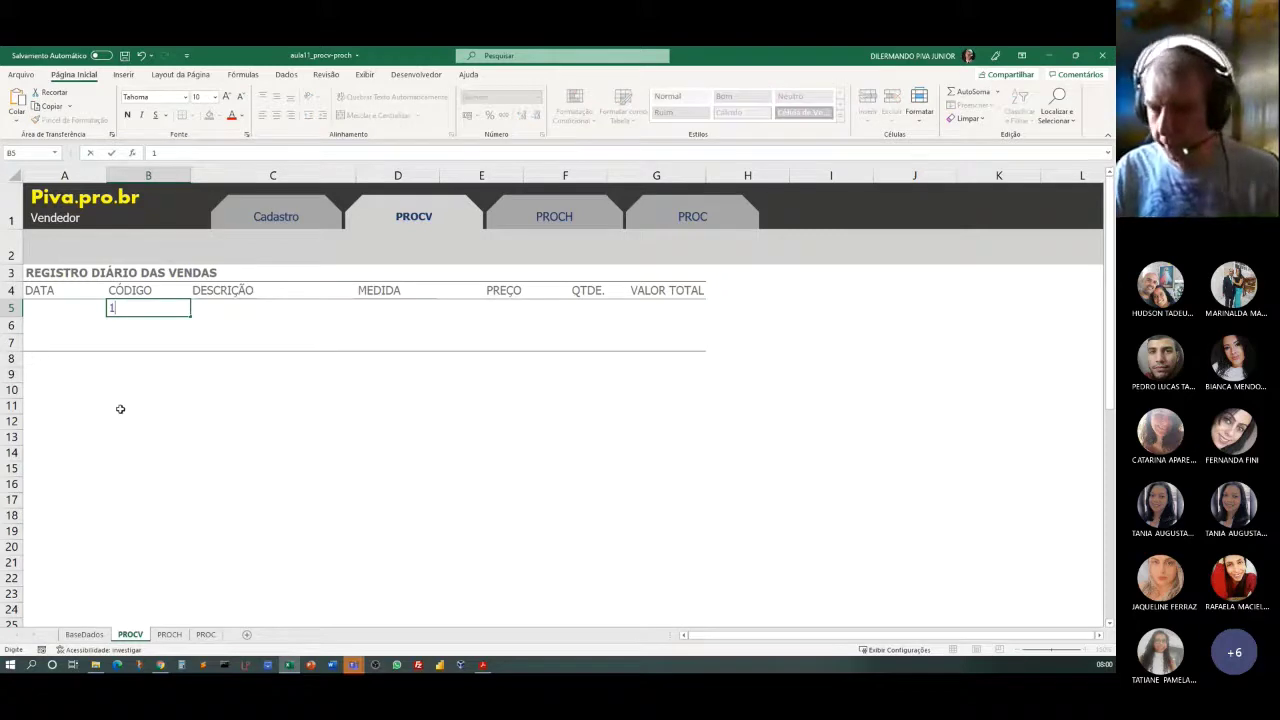
pyautogui.press('Return')
pyautogui.click(122, 308)
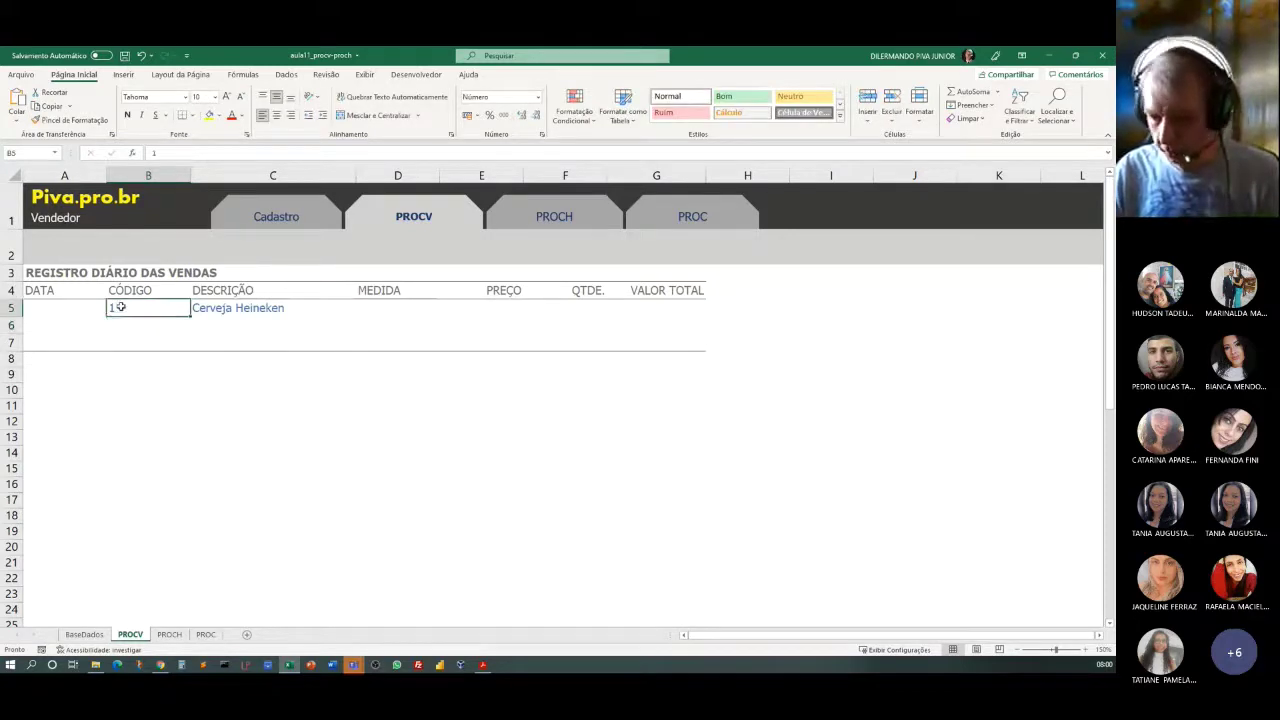
pyautogui.press('Delete')
pyautogui.click(151, 403)
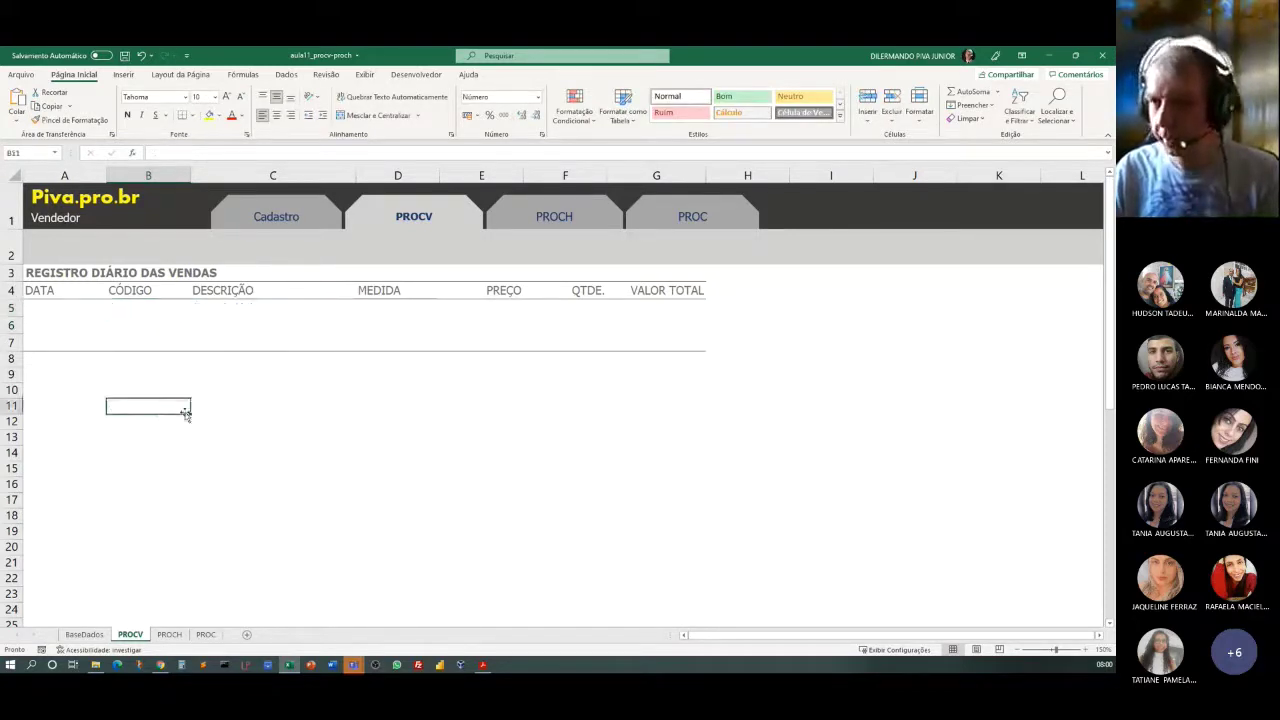
# Examine the complete SE and PROCV formula in C5 and leave it as it is.
pyautogui.click(238, 308)
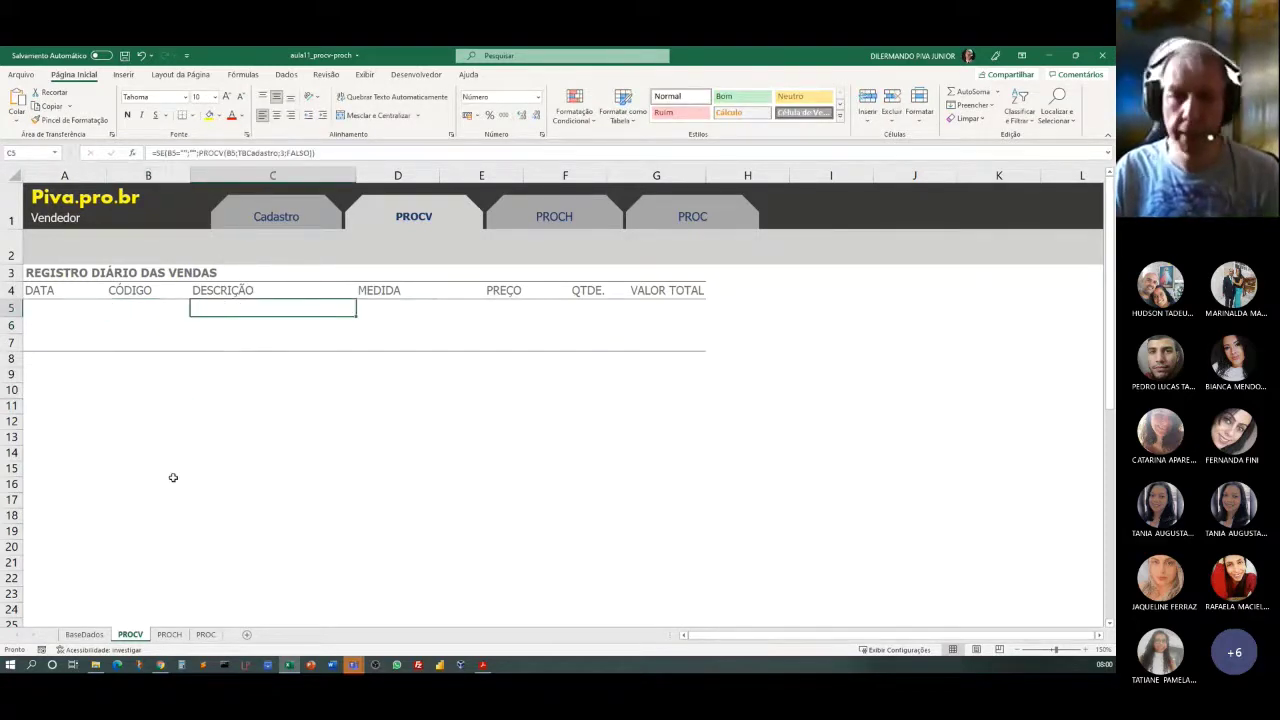
pyautogui.click(120, 316)
pyautogui.click(224, 306)
pyautogui.doubleClick(224, 306)
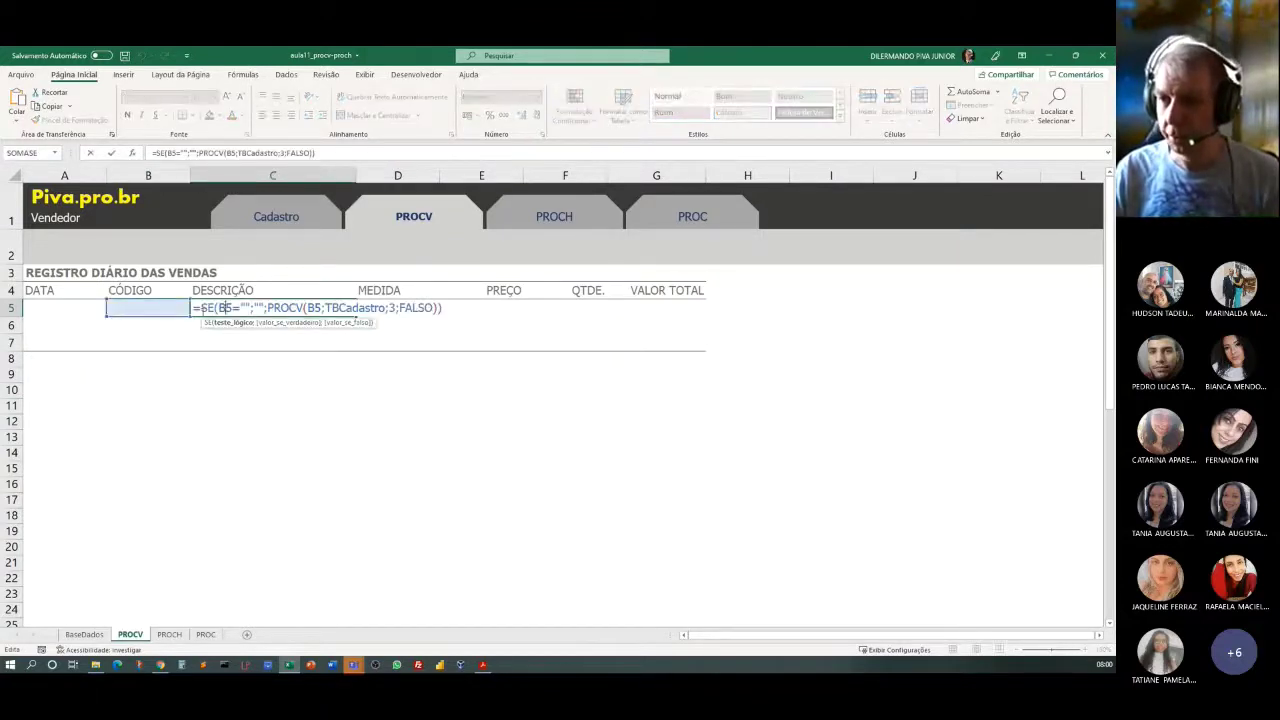
pyautogui.moveTo(190, 308); pyautogui.dragTo(457, 328)
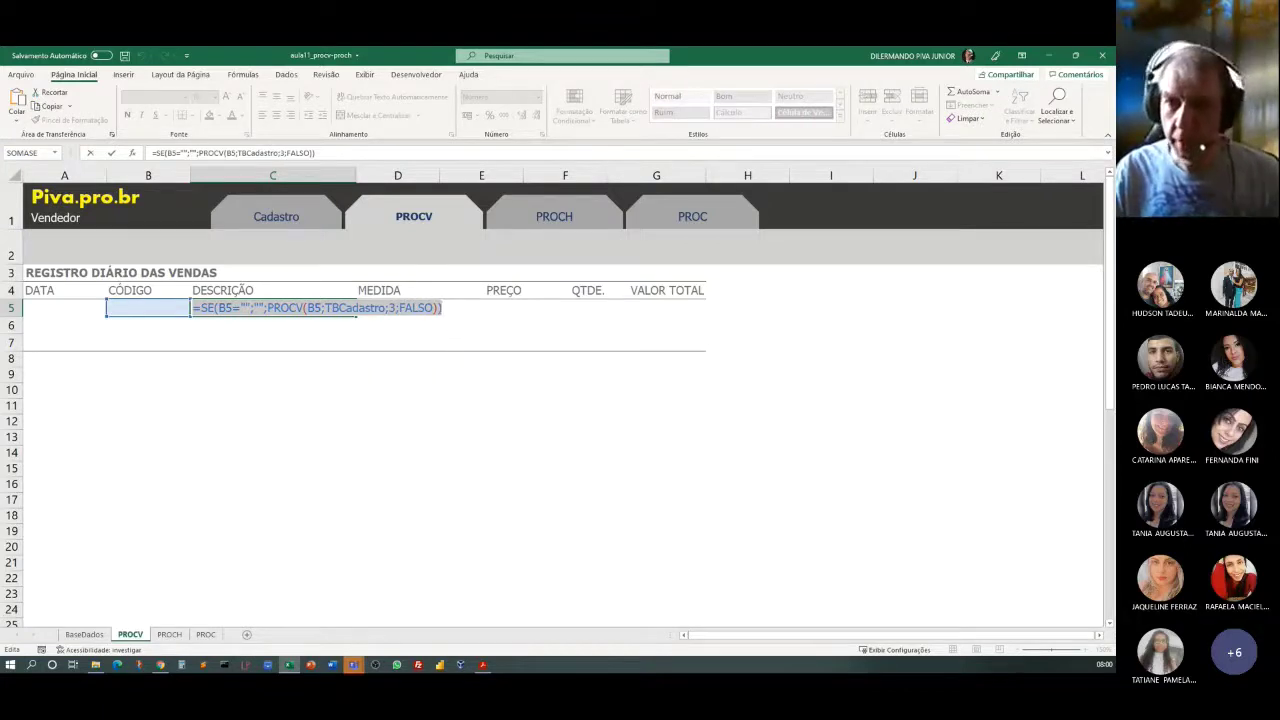
pyautogui.press('Escape')
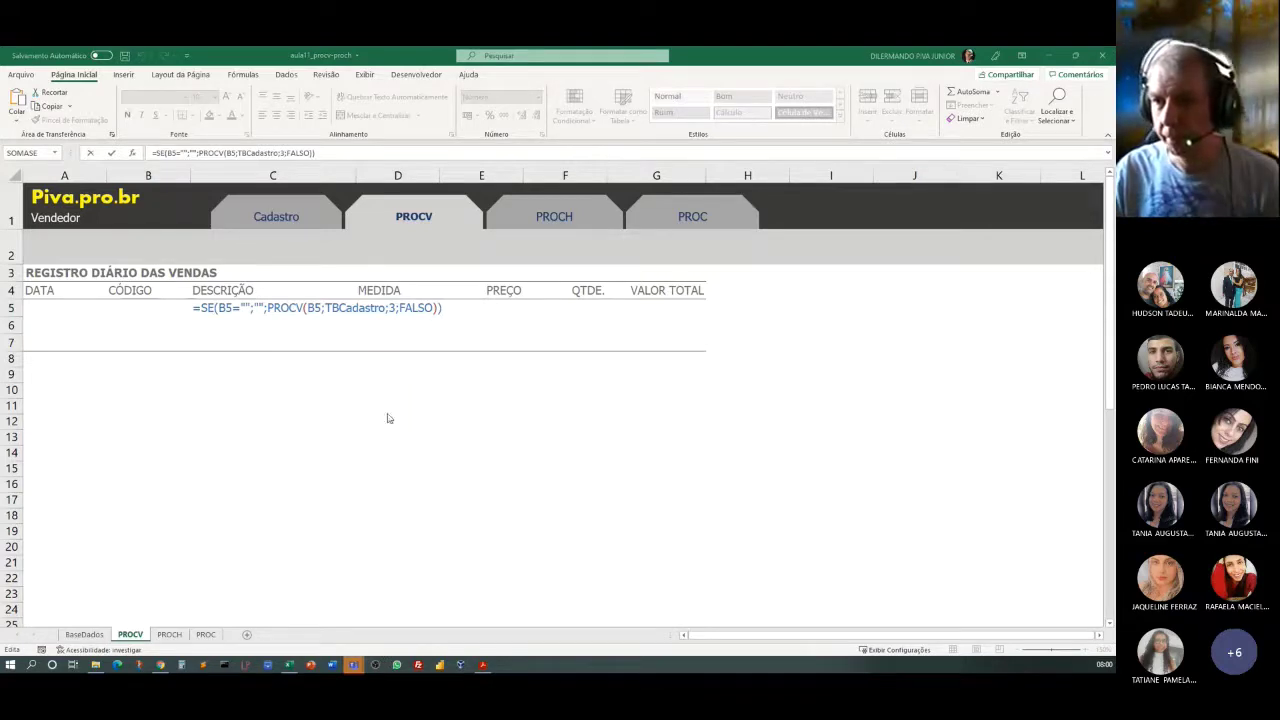
pyautogui.press('F2')
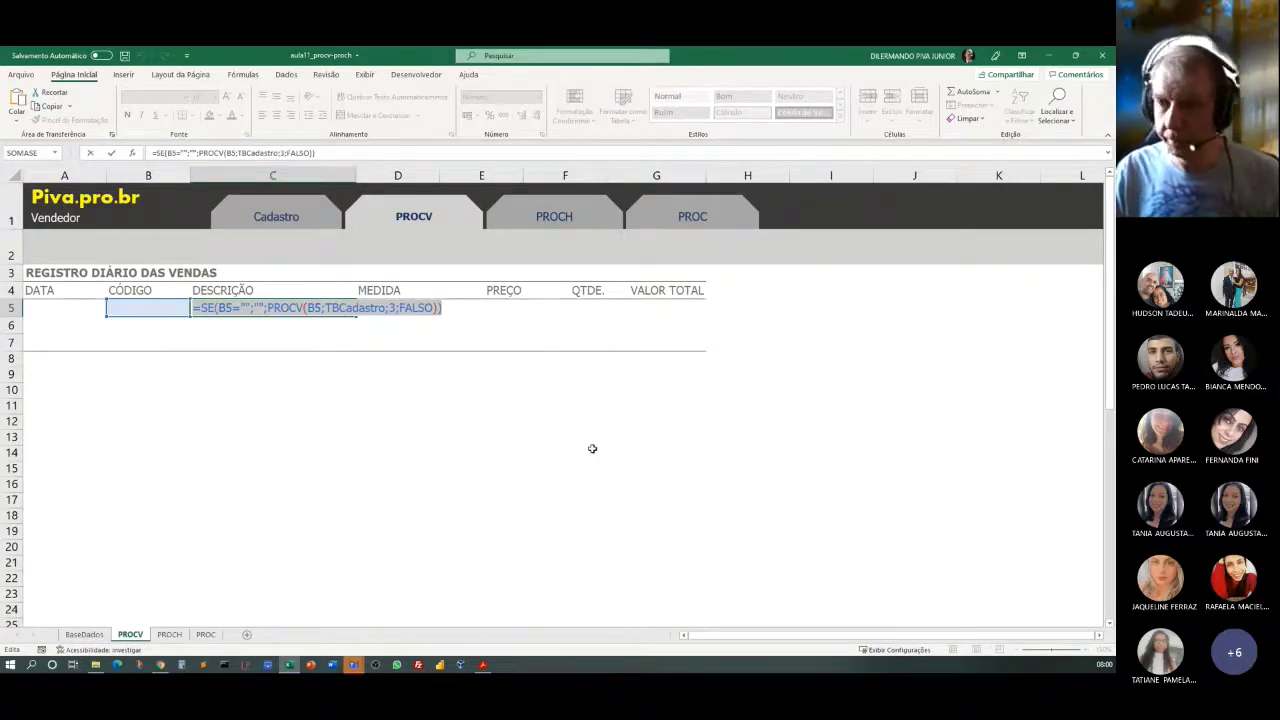
pyautogui.press('Escape')
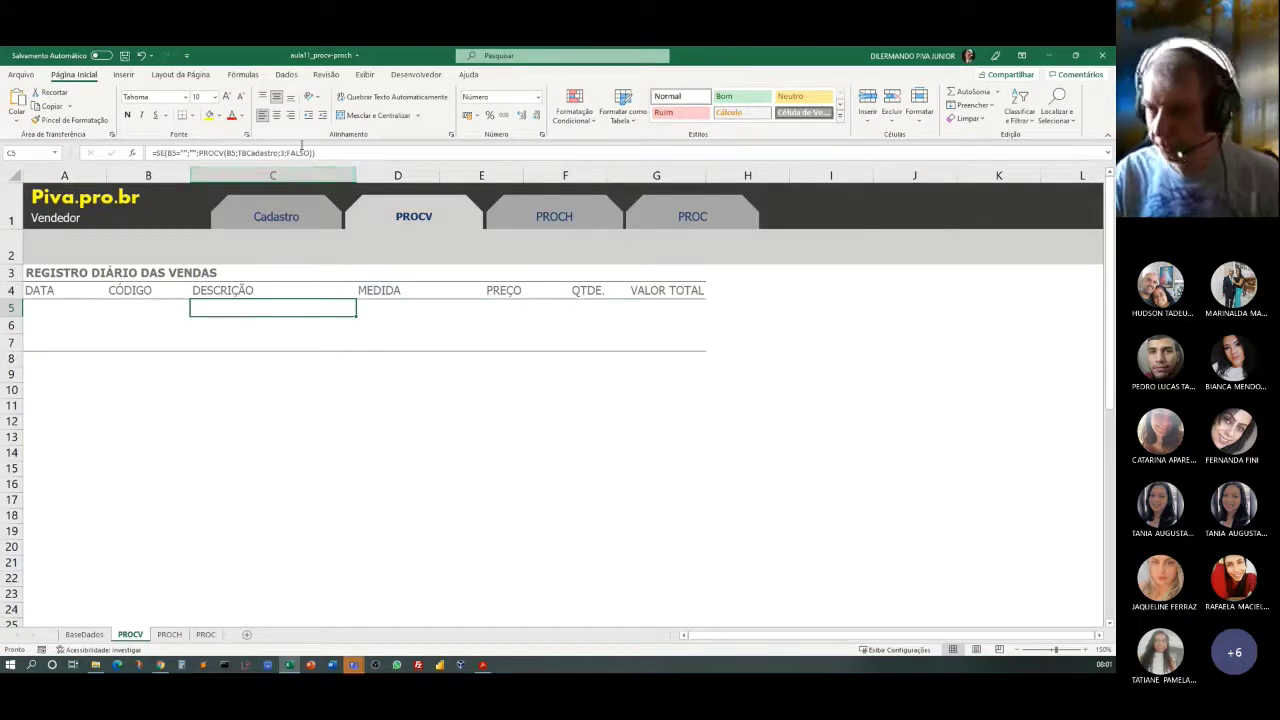
# Copy the formula text of C5 into the MEDIDA cell D5, keeping its B5 references.
pyautogui.click(397, 303)
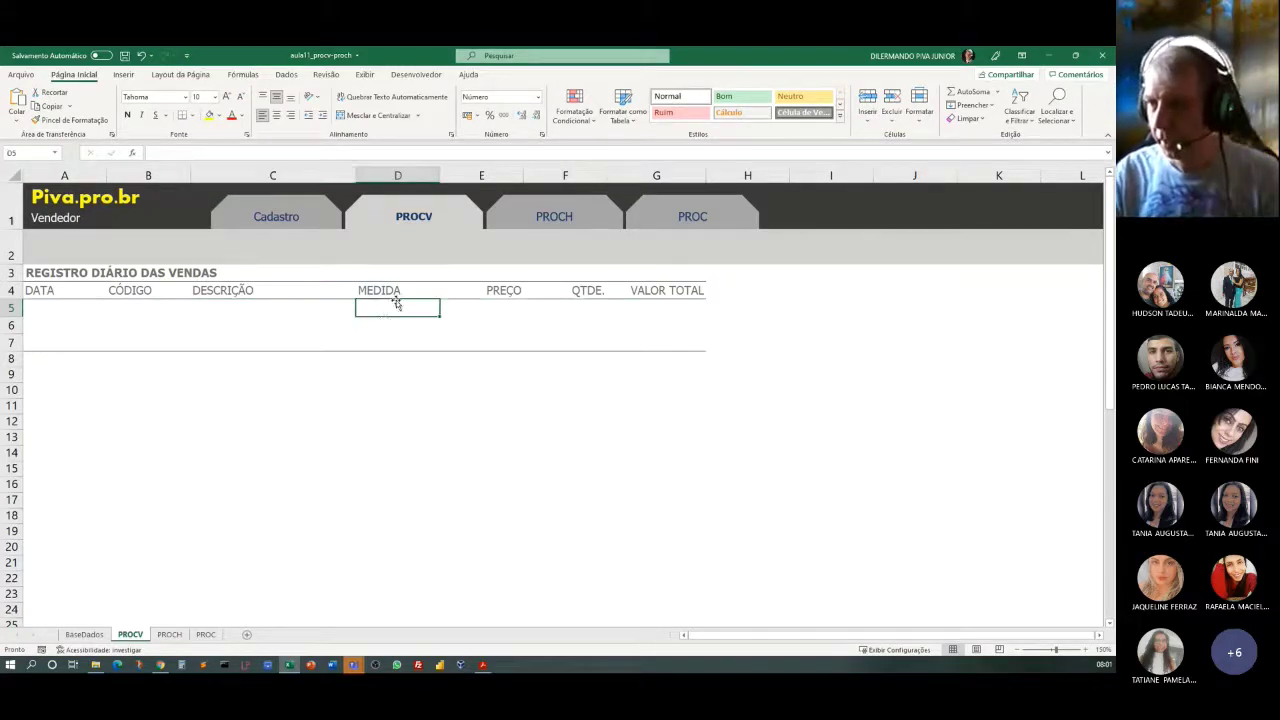
pyautogui.click(256, 309)
pyautogui.moveTo(319, 153); pyautogui.dragTo(147, 155)
pyautogui.hotkey('ctrl', 'c')
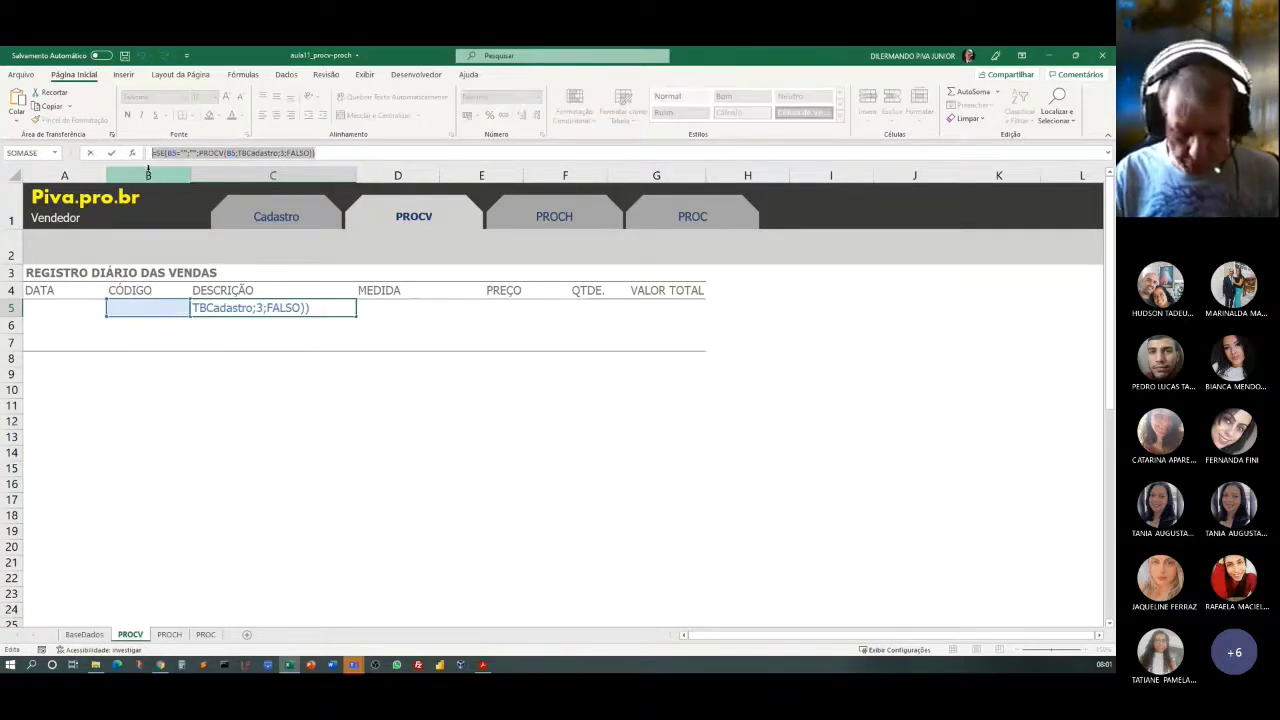
pyautogui.write('=')
pyautogui.click(397, 311)
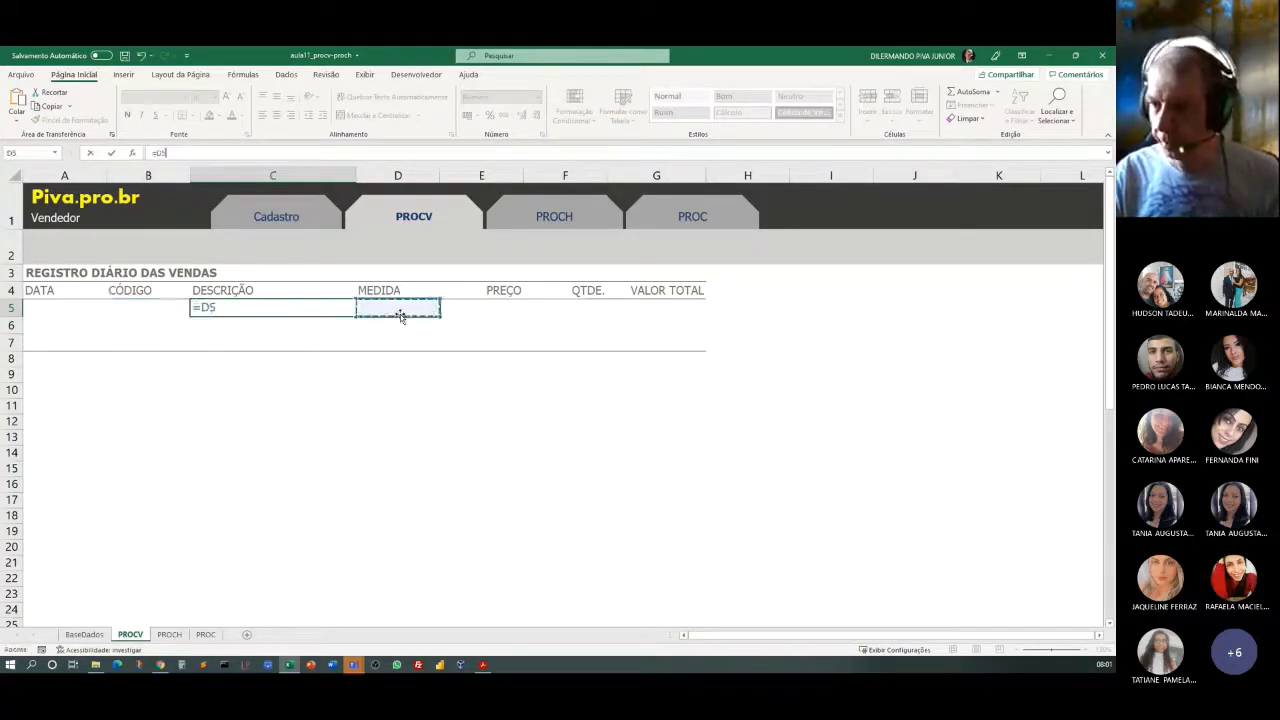
pyautogui.press('Escape')
pyautogui.click(383, 311)
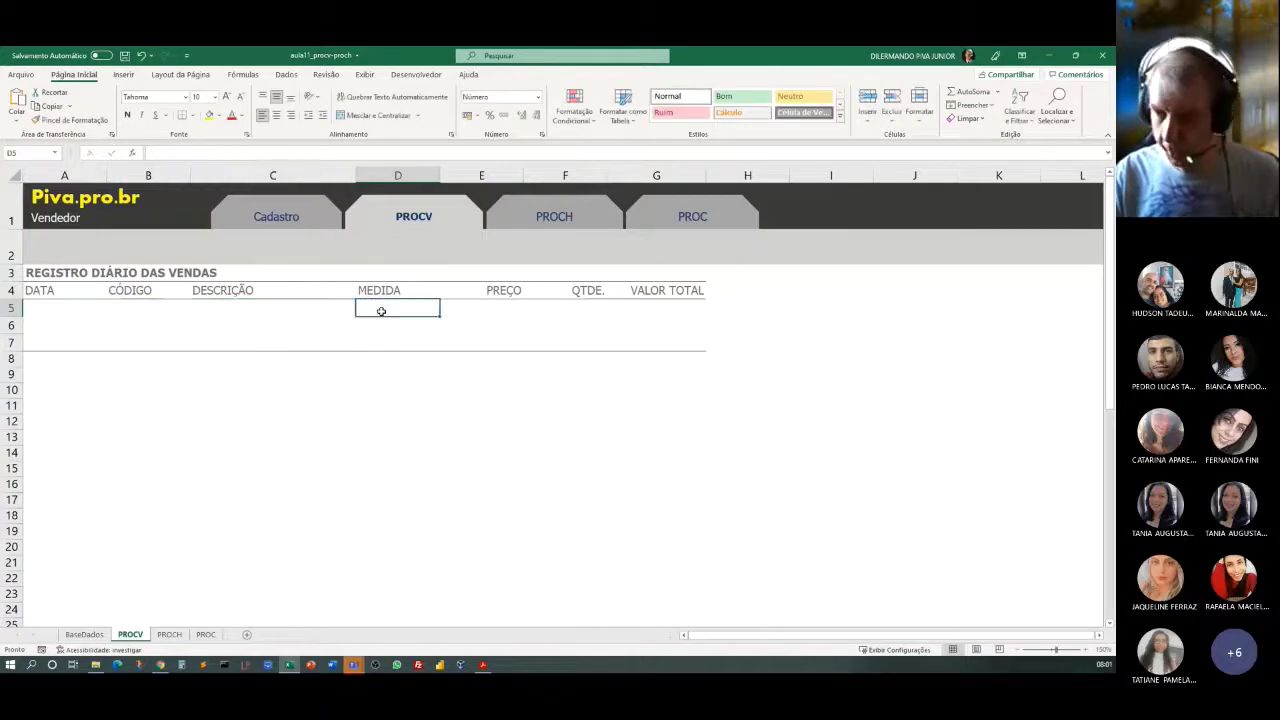
pyautogui.hotkey('ctrl', 'v')
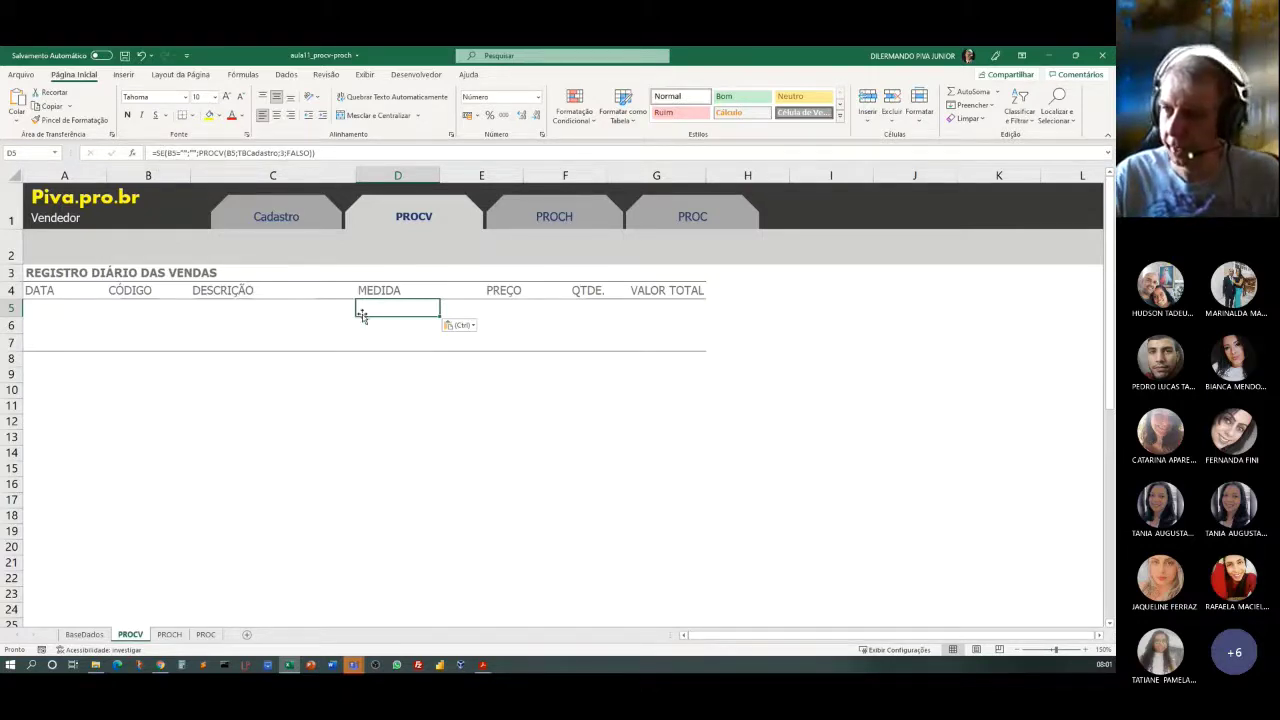
pyautogui.press('Return')
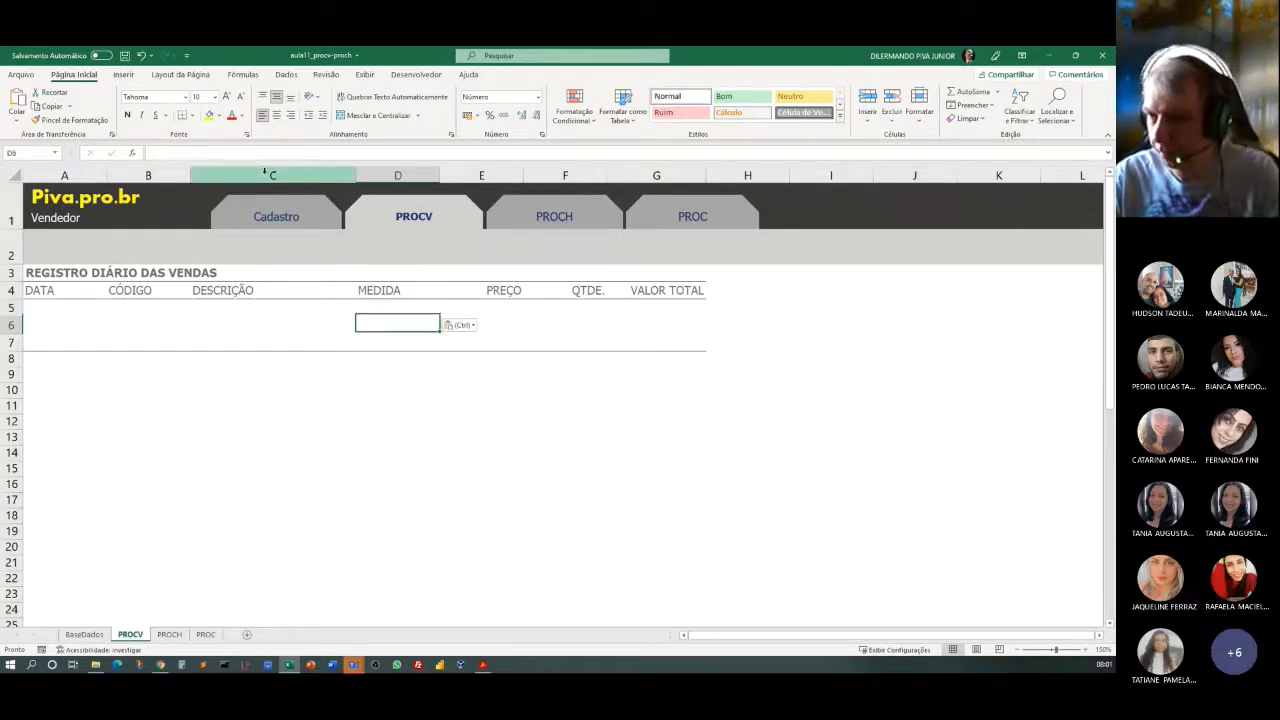
# Set the PROCV column index in D5 to 4 and check the MEDIDA column's position in the product register on BaseDados.
pyautogui.doubleClick(379, 312)
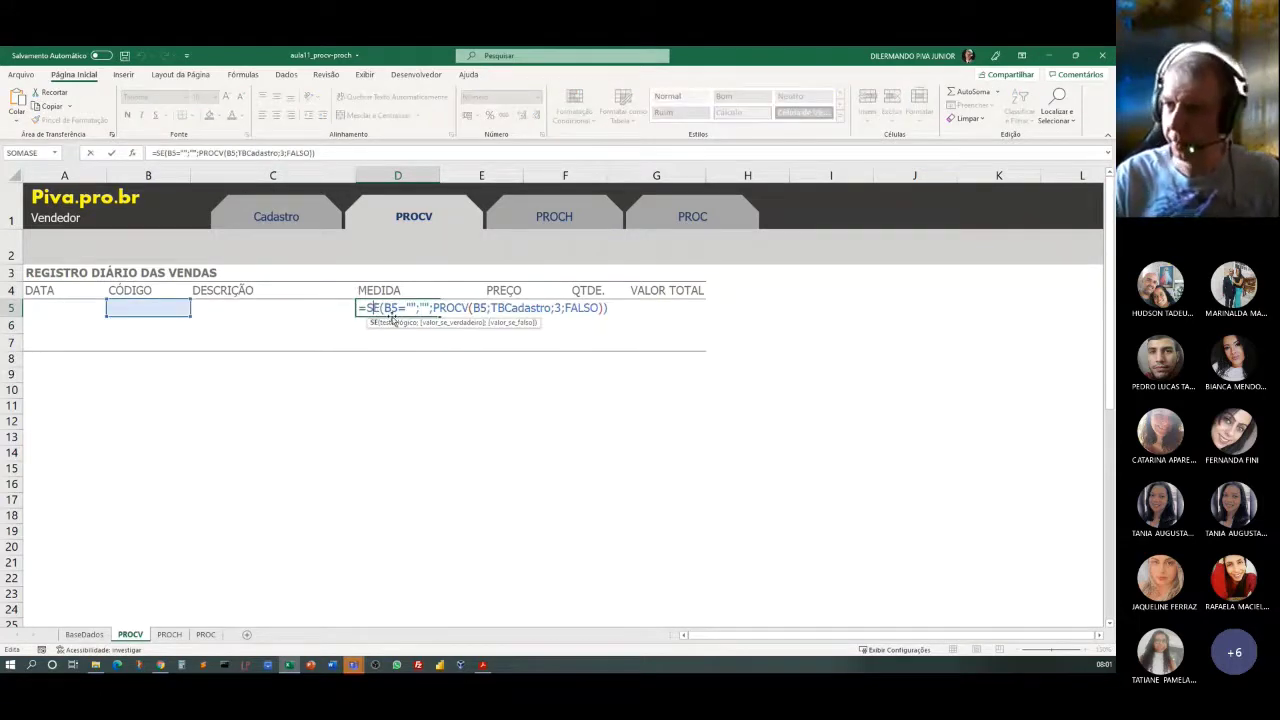
pyautogui.doubleClick(557, 308)
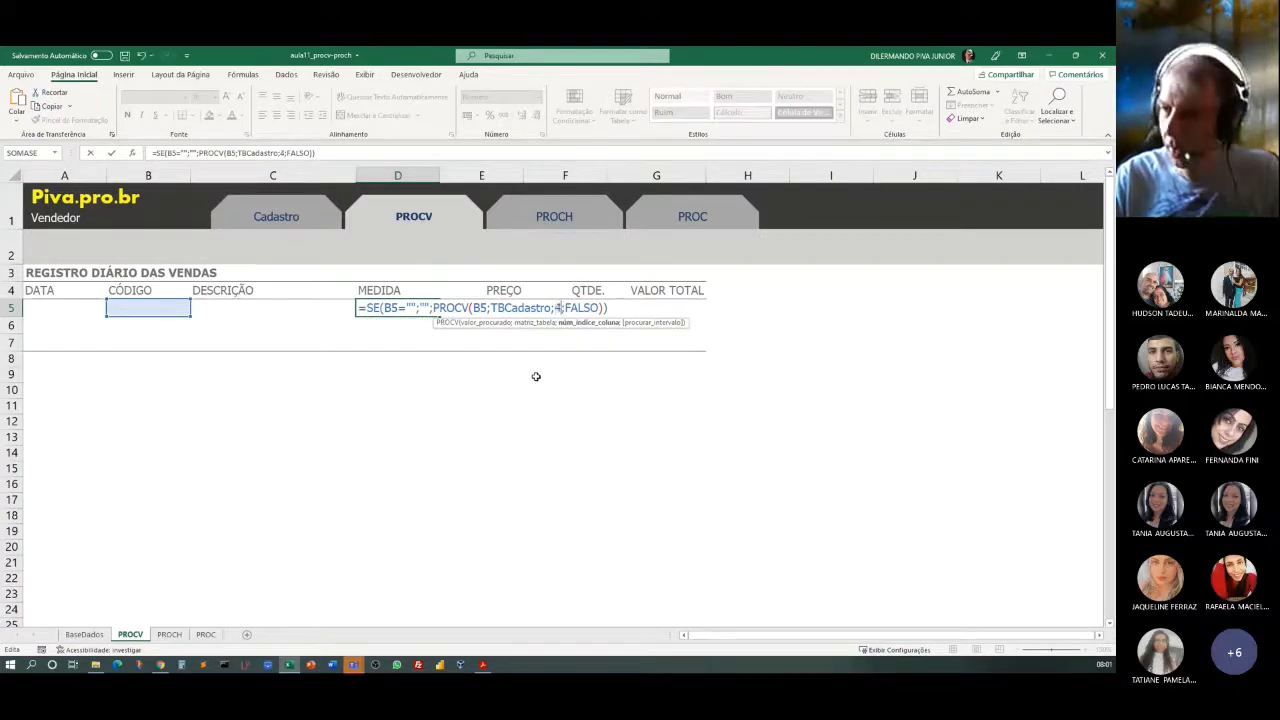
pyautogui.write('4')
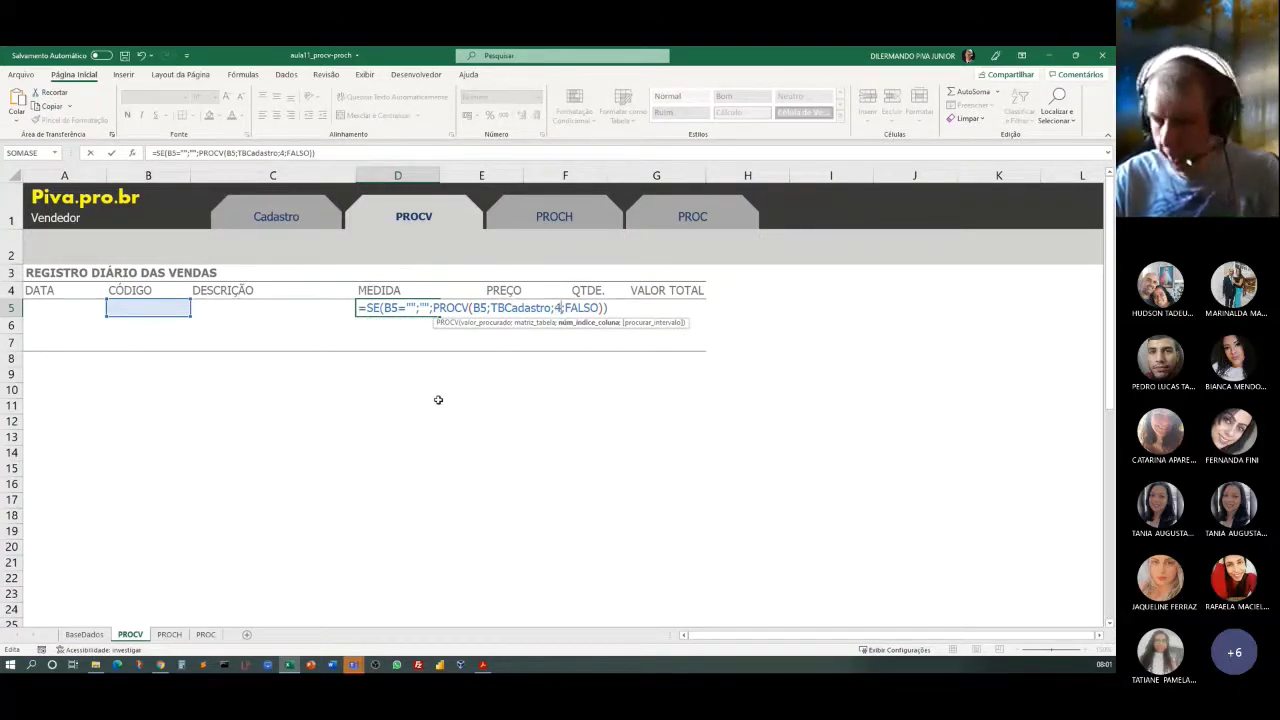
pyautogui.press('Return')
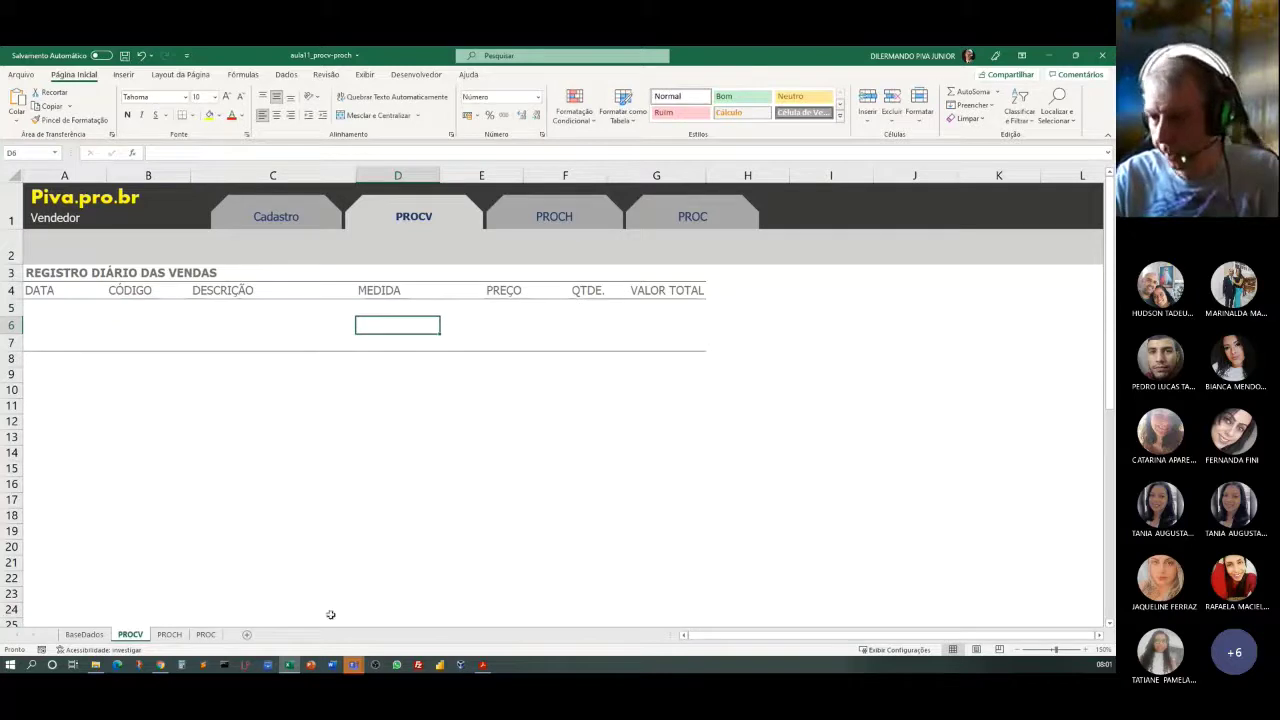
pyautogui.click(84, 634)
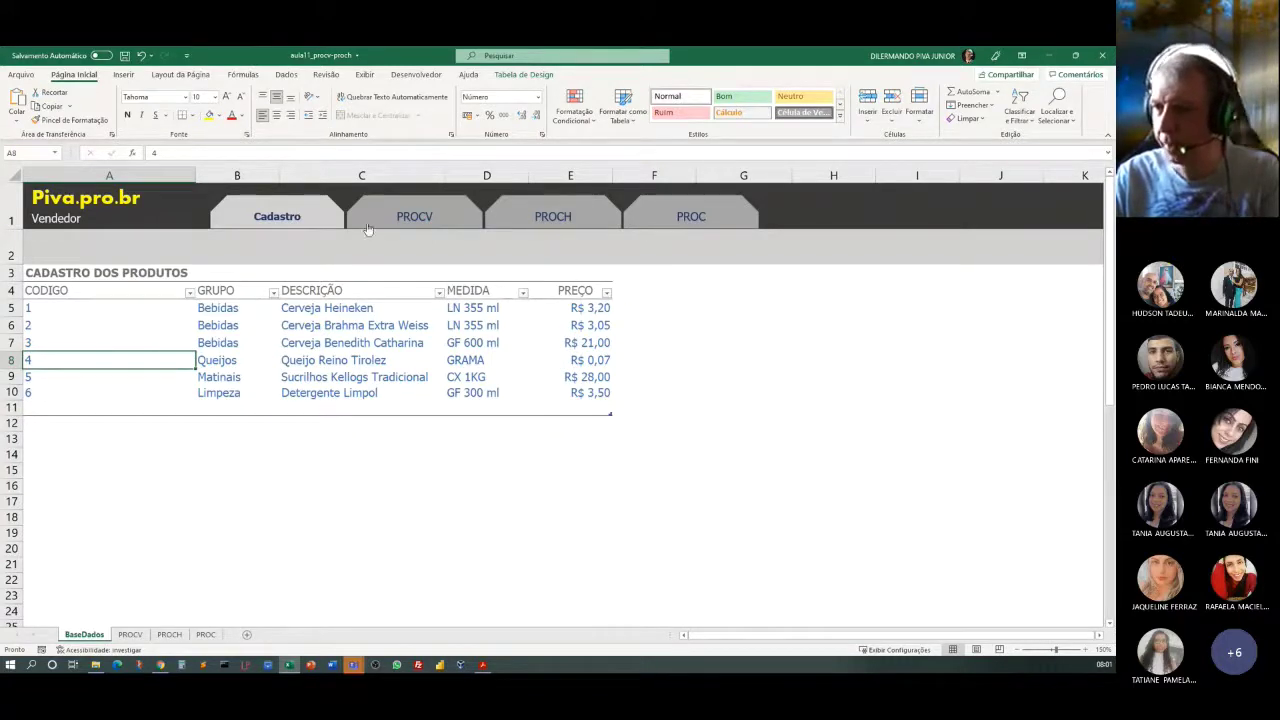
# Copy the formula text of the MEDIDA cell D5 on the PROCV sheet into the PREÇO cell E5, keeping its B5 references.
pyautogui.click(130, 635)
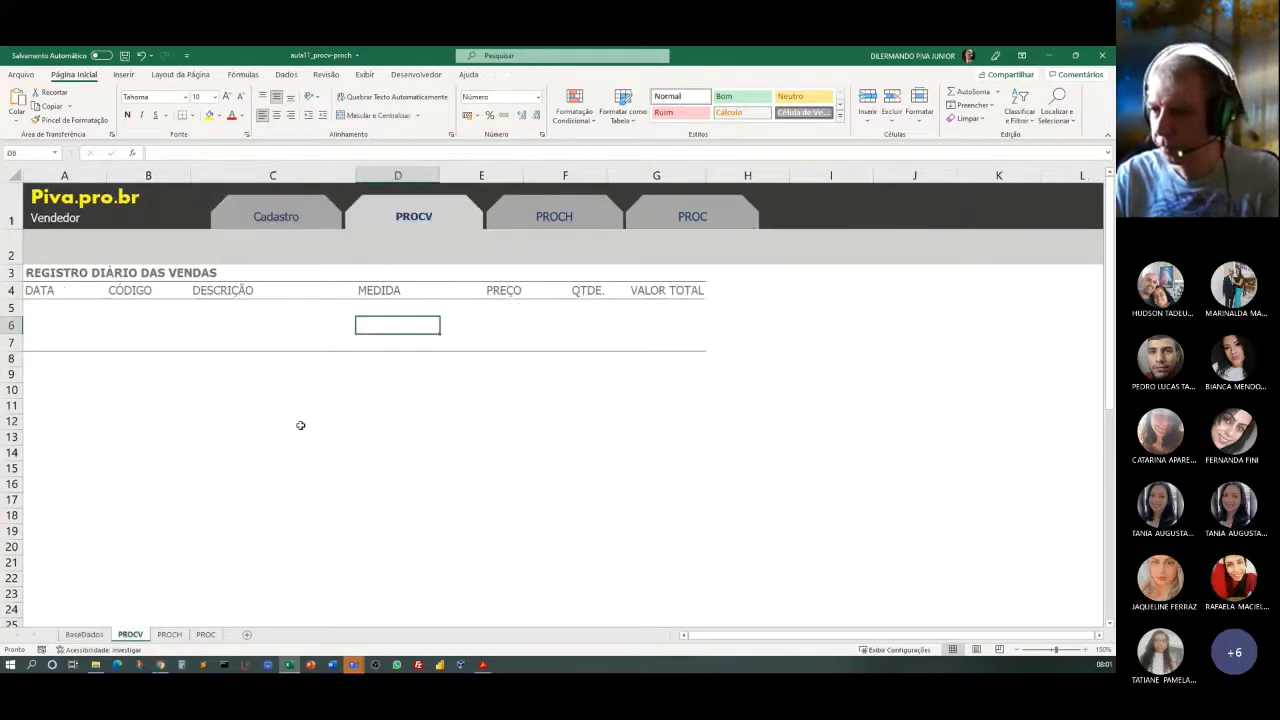
pyautogui.click(511, 308)
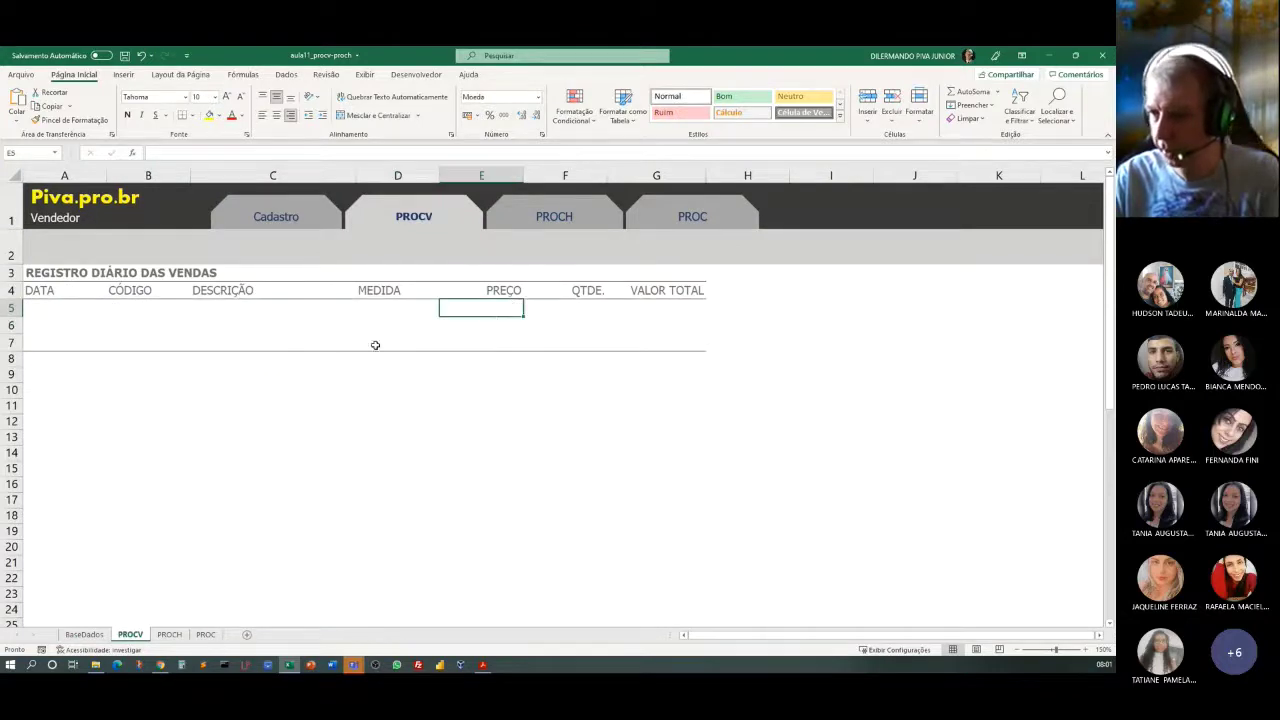
pyautogui.click(372, 309)
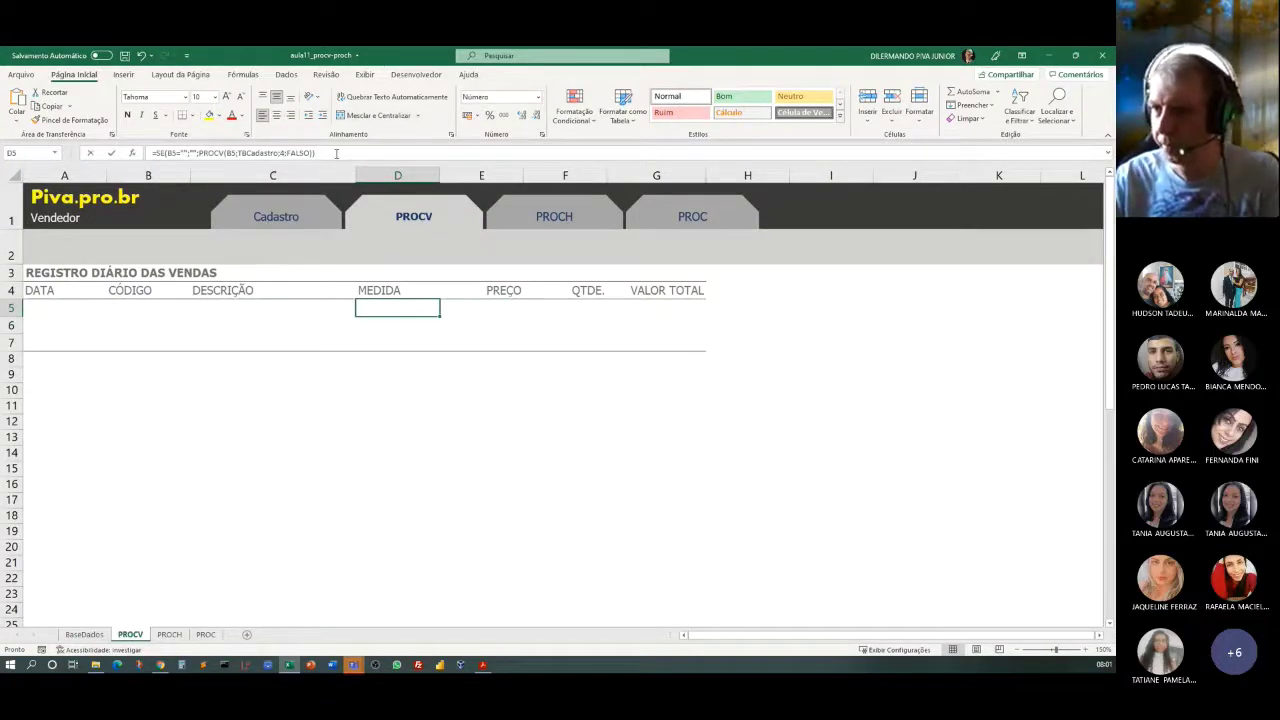
pyautogui.press('F2')
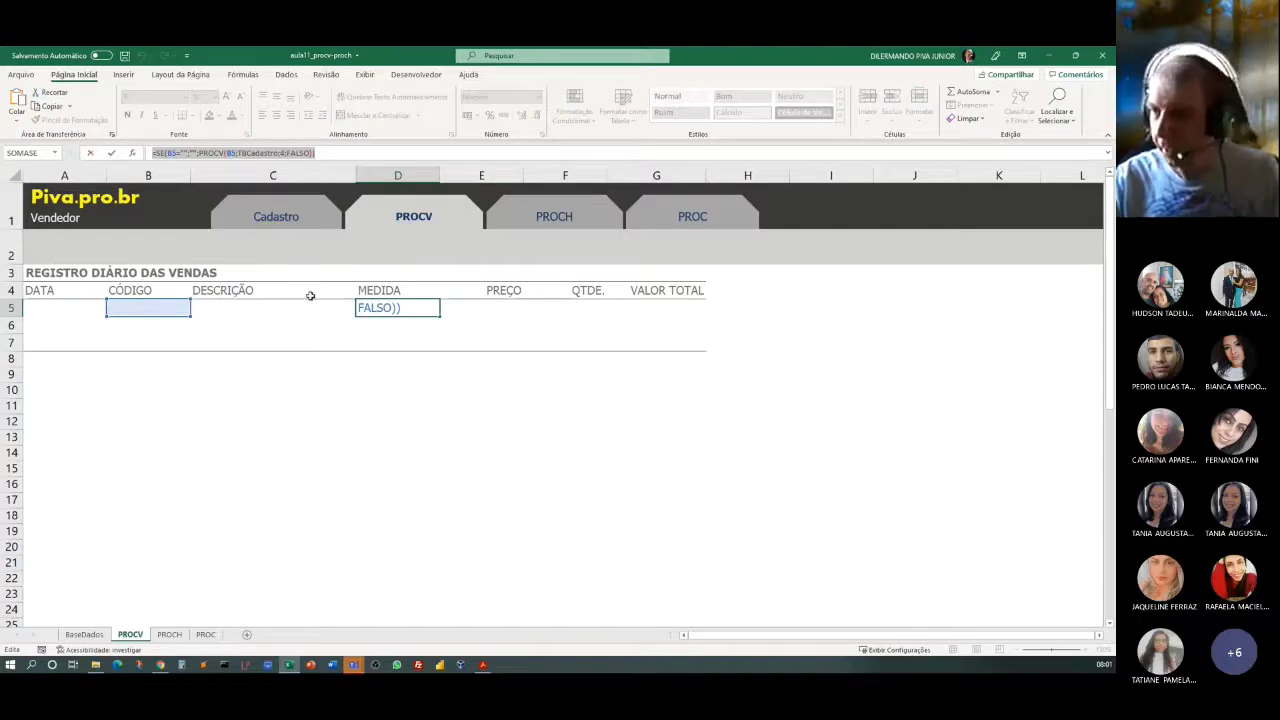
pyautogui.write('=')
pyautogui.click(511, 307)
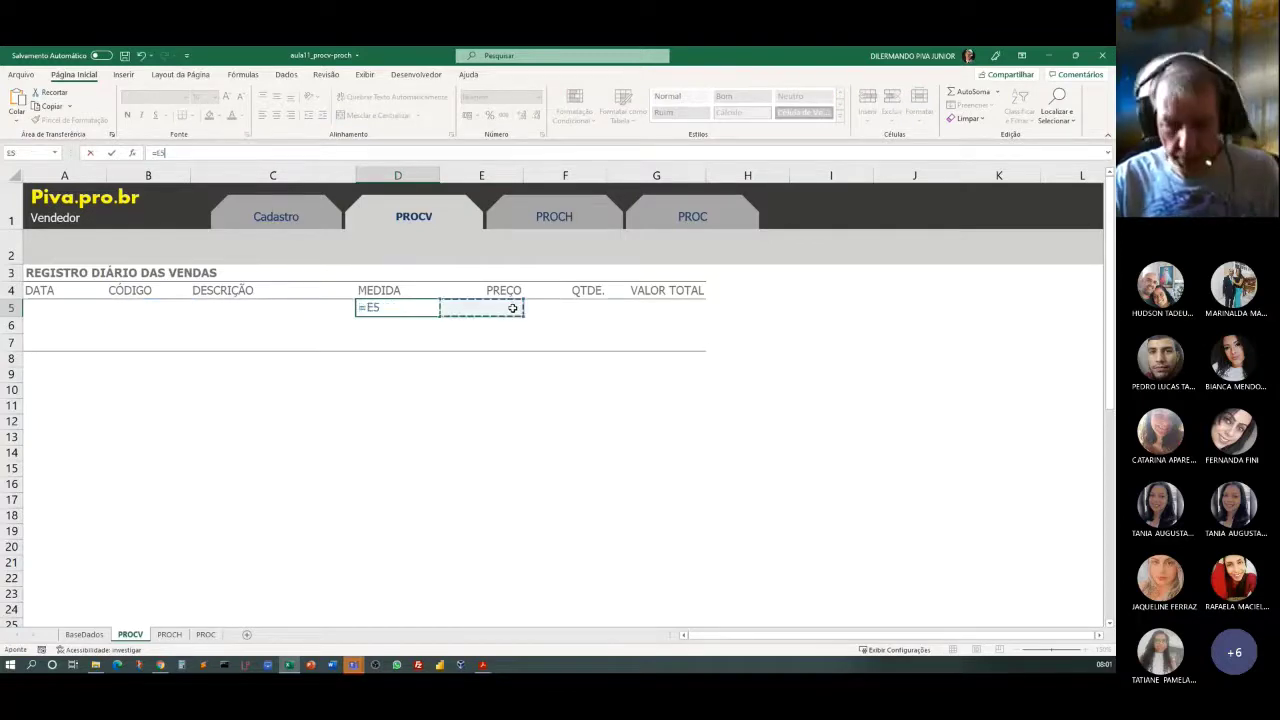
pyautogui.press('Escape')
pyautogui.click(500, 310)
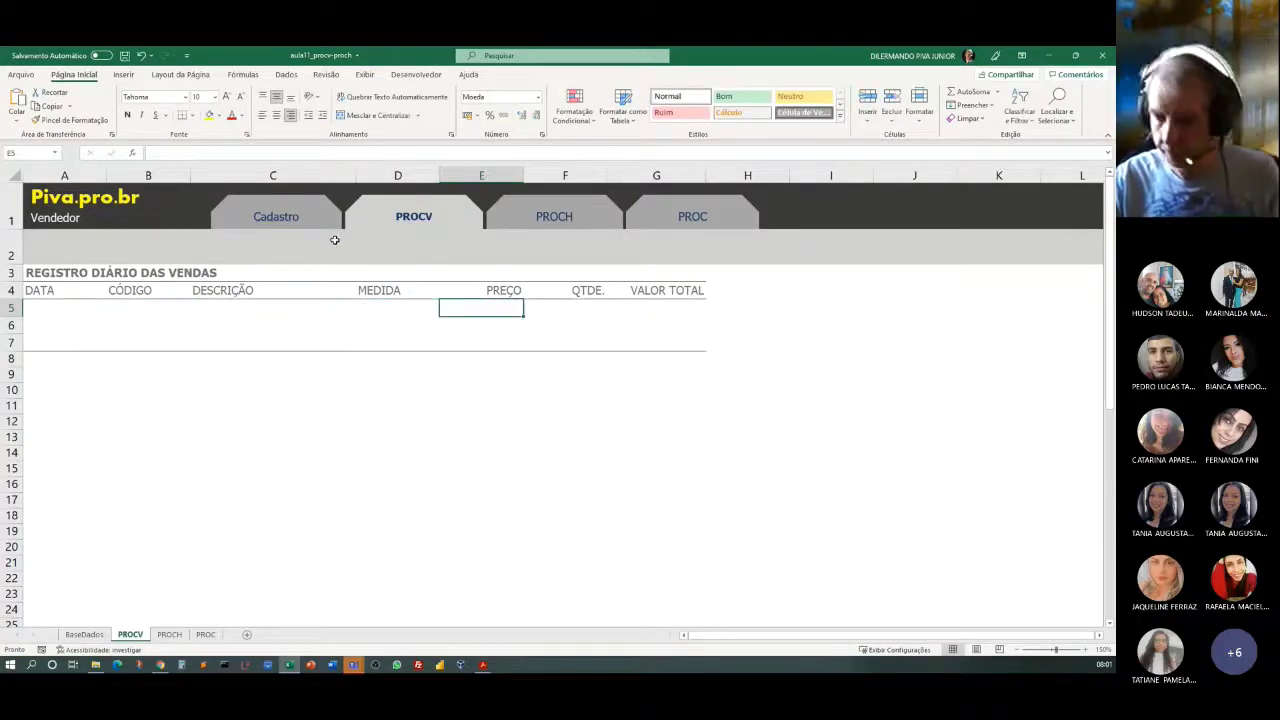
pyautogui.write('=SE(B5="";"";PROCV(B5;TBCadastro;4;FALSO))')
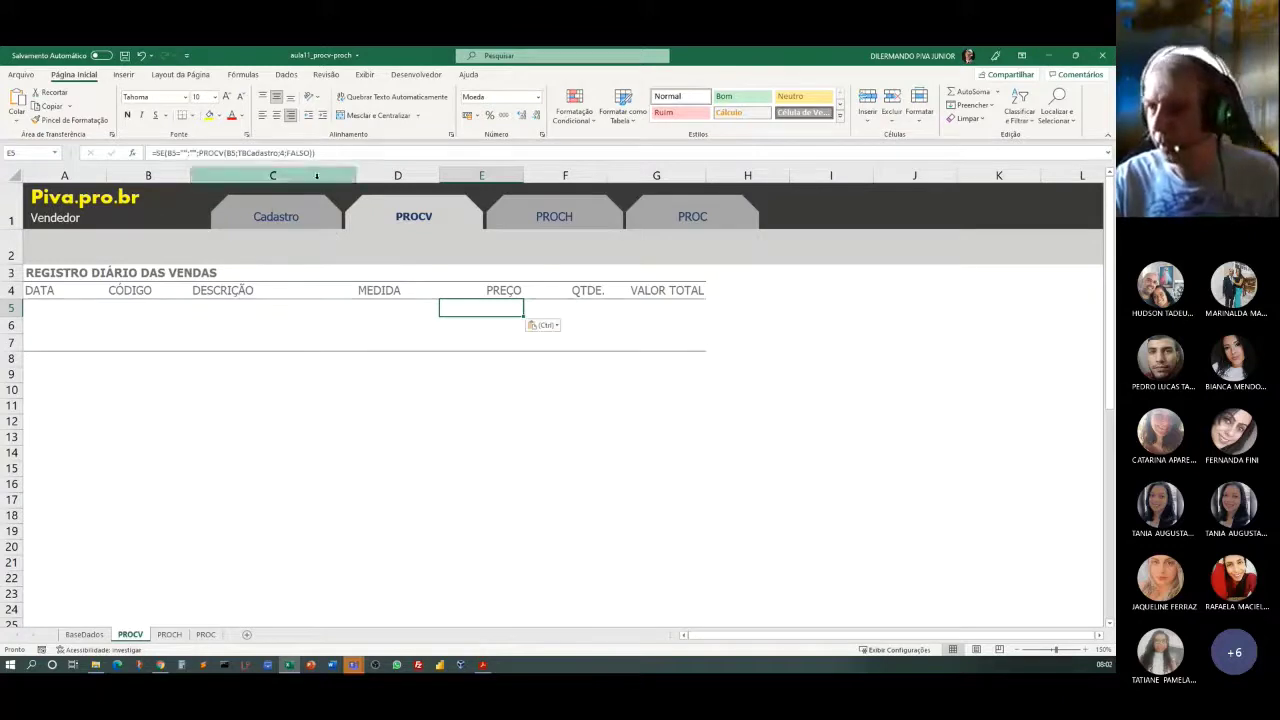
# Change the PROCV column index in E5 so that it returns the PREÇO column of TBCadastro.
pyautogui.click(283, 153)
pyautogui.press('BackSpace')
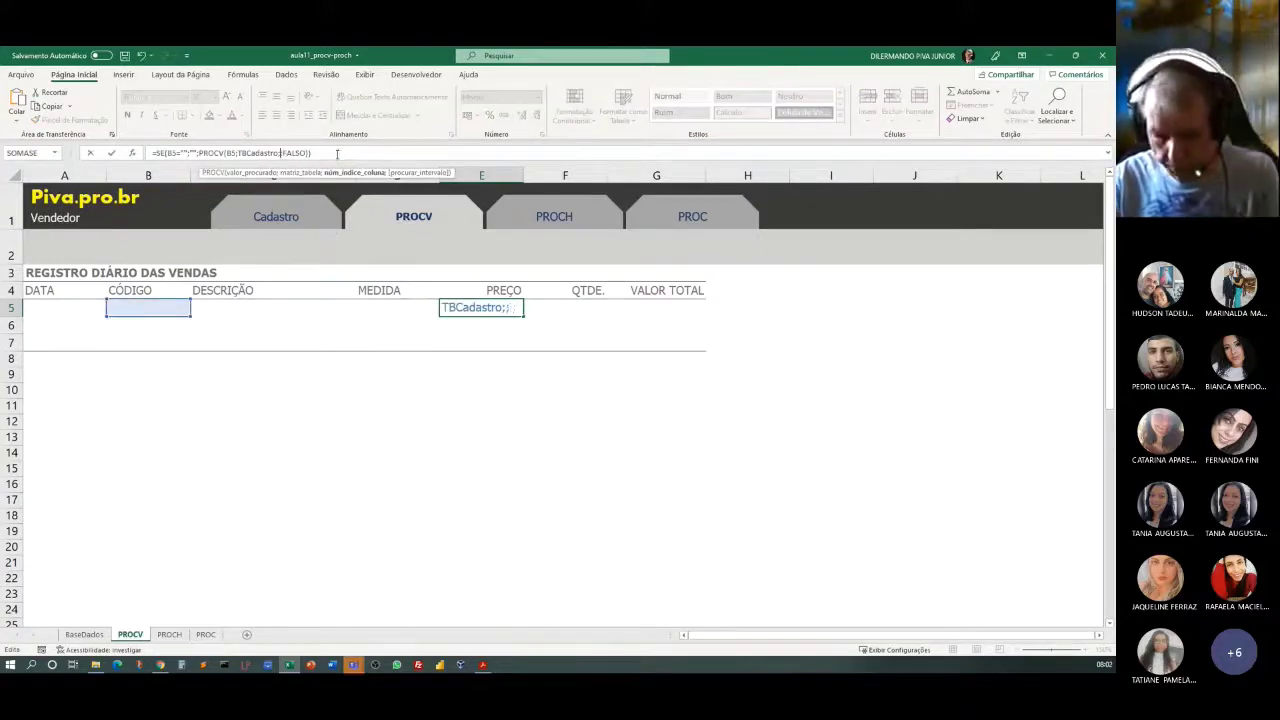
pyautogui.press('Return')
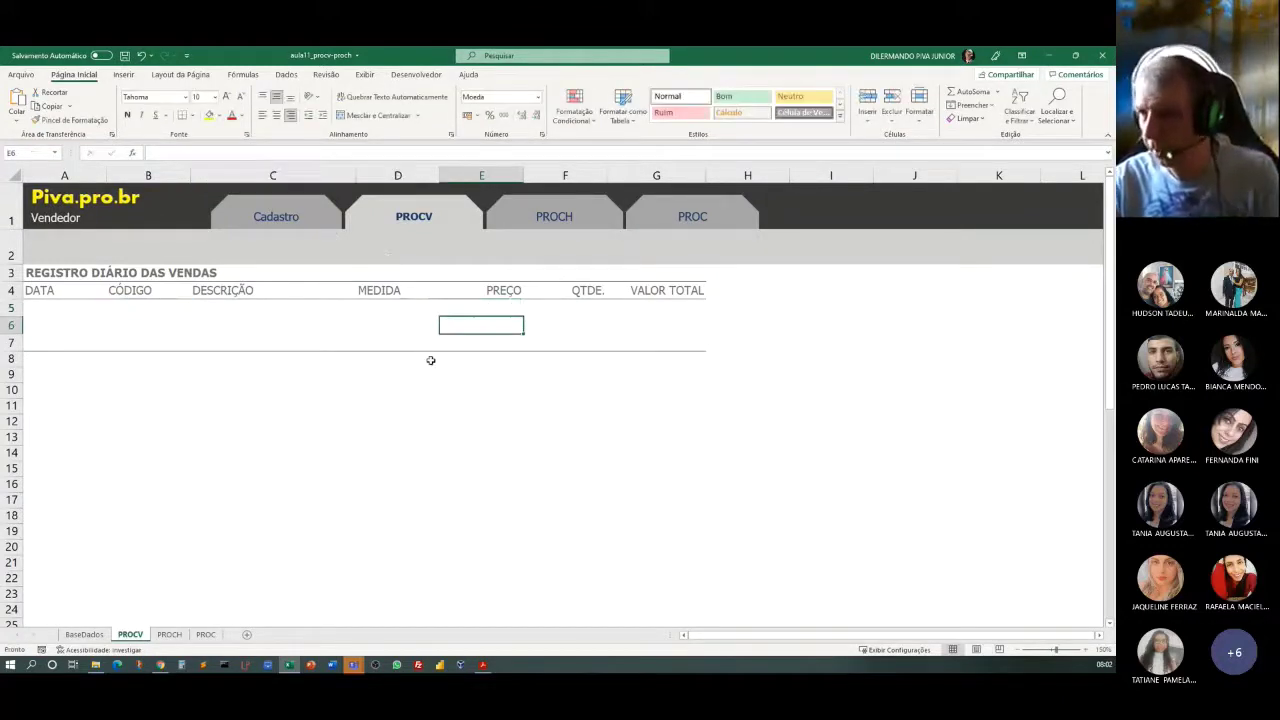
# Test the description, measure and price lookups by entering product code 1 in B5.
pyautogui.click(129, 311)
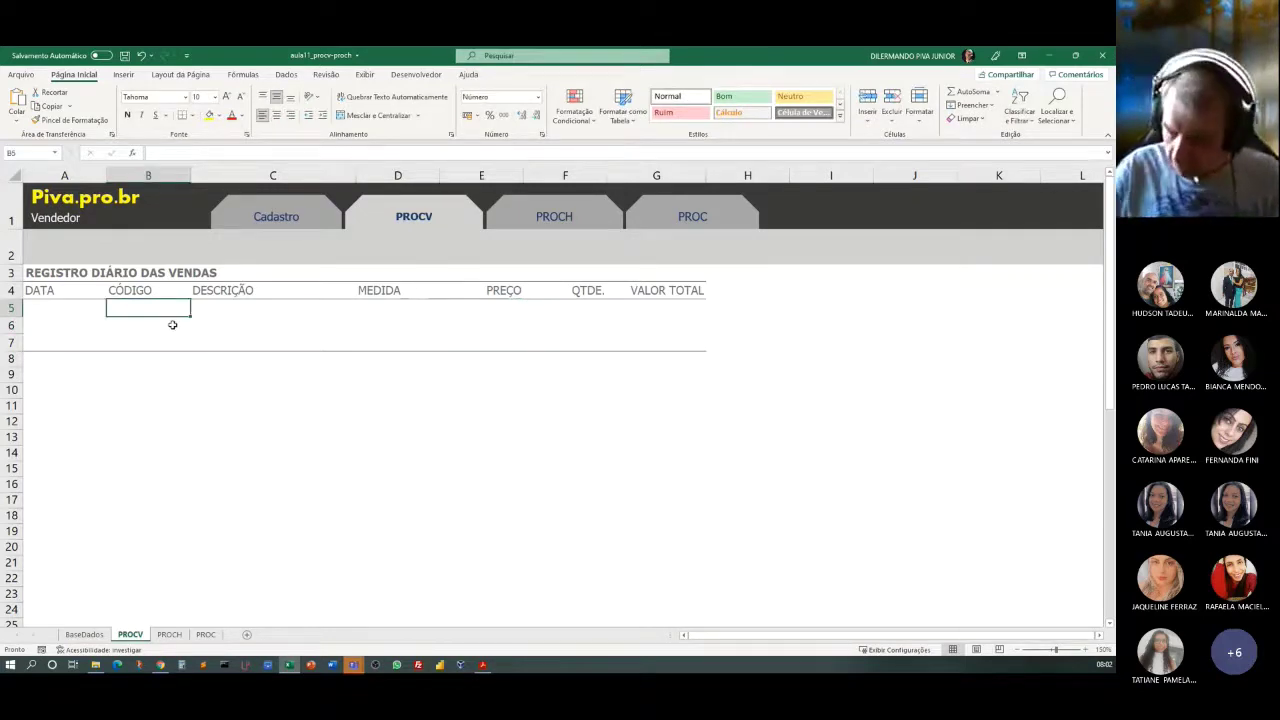
pyautogui.write('1')
pyautogui.press('Return')
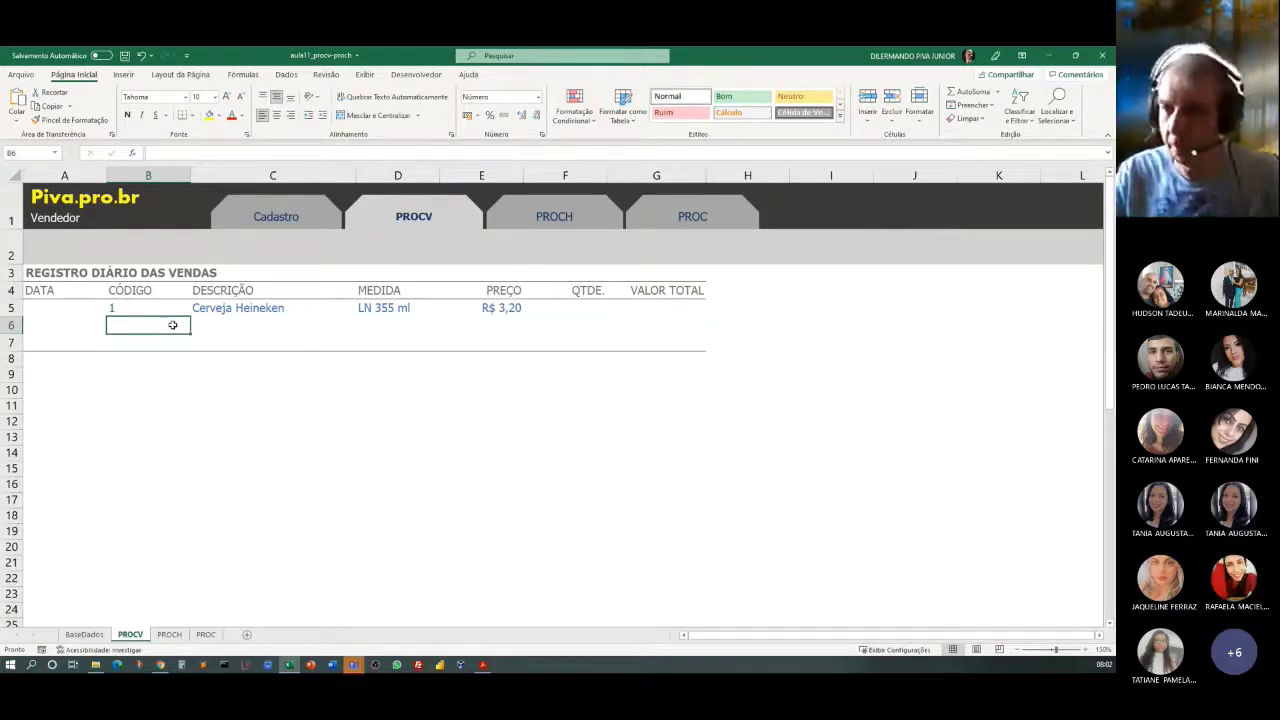
# Enter the sale date 06/10/2021 in the DATA cell A5.
pyautogui.click(577, 312)
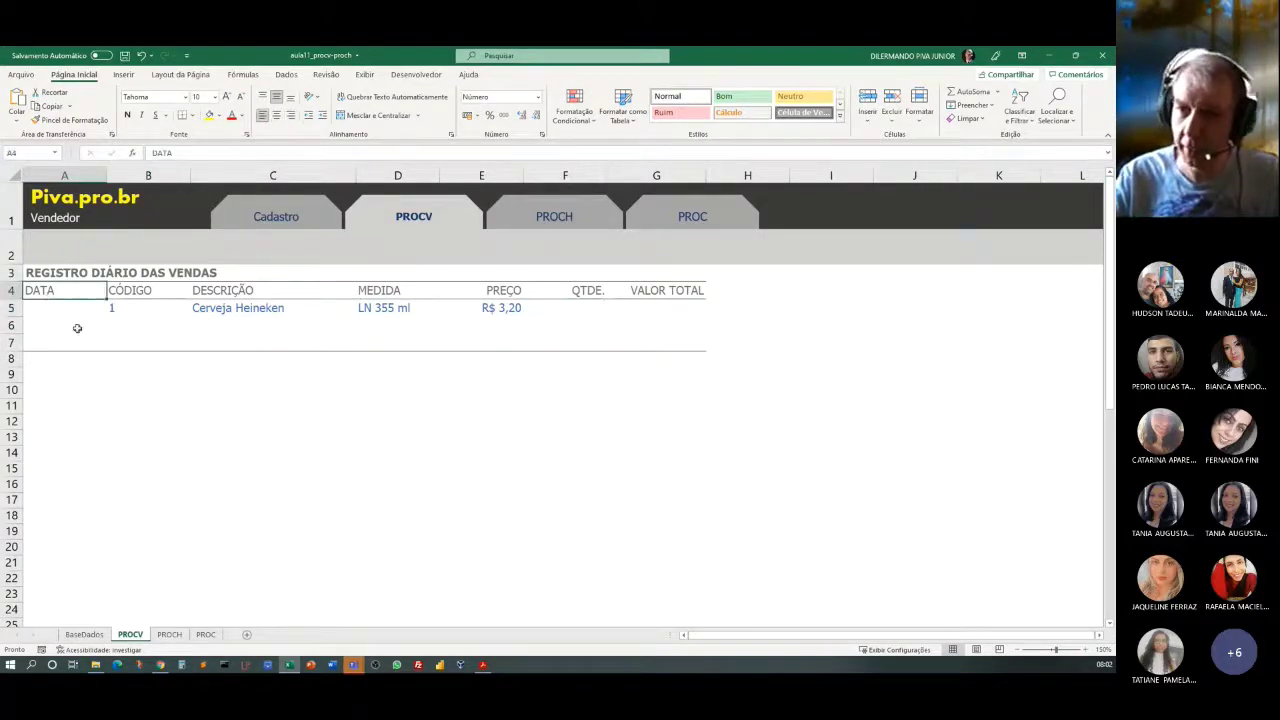
pyautogui.click(95, 310)
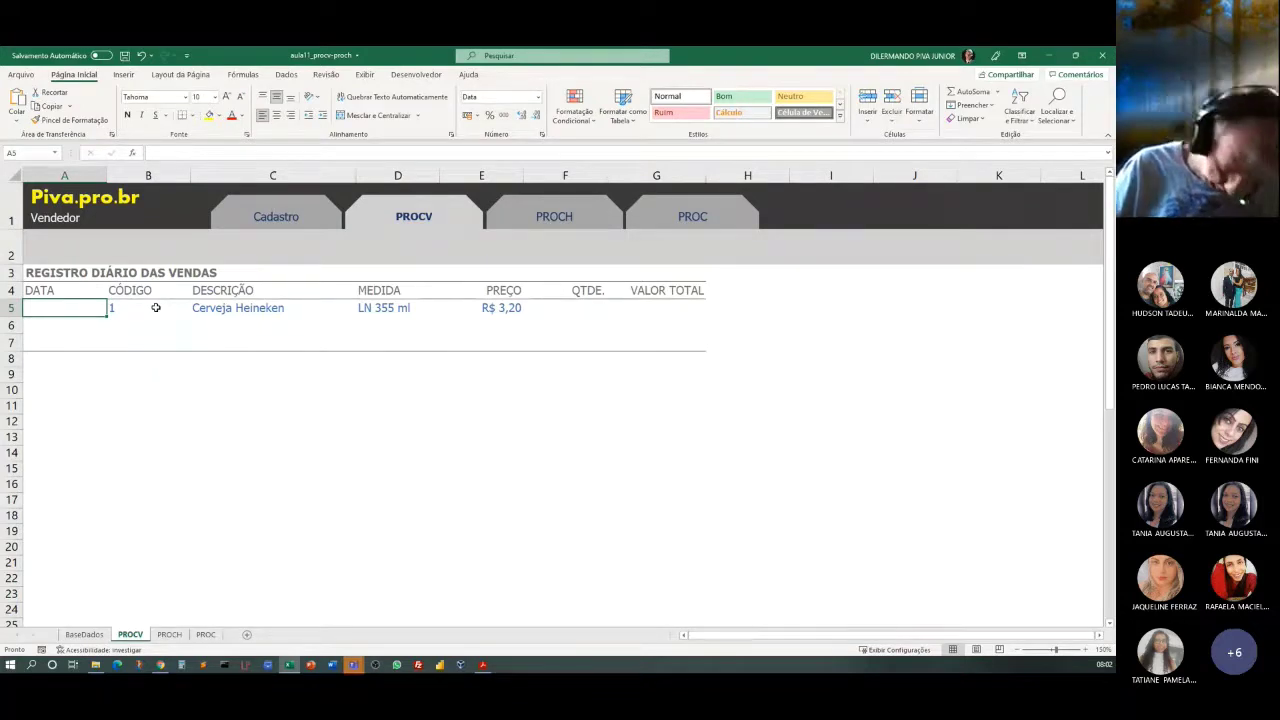
pyautogui.write('06/1')
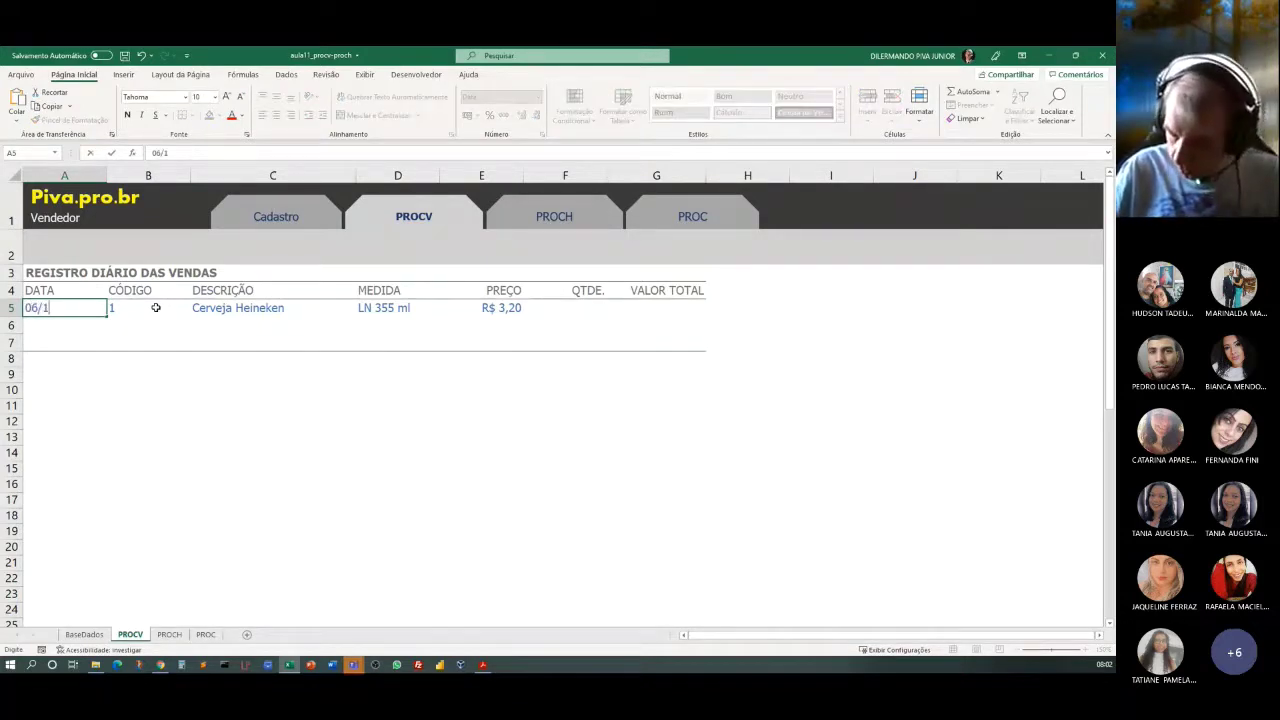
pyautogui.write('0/20')
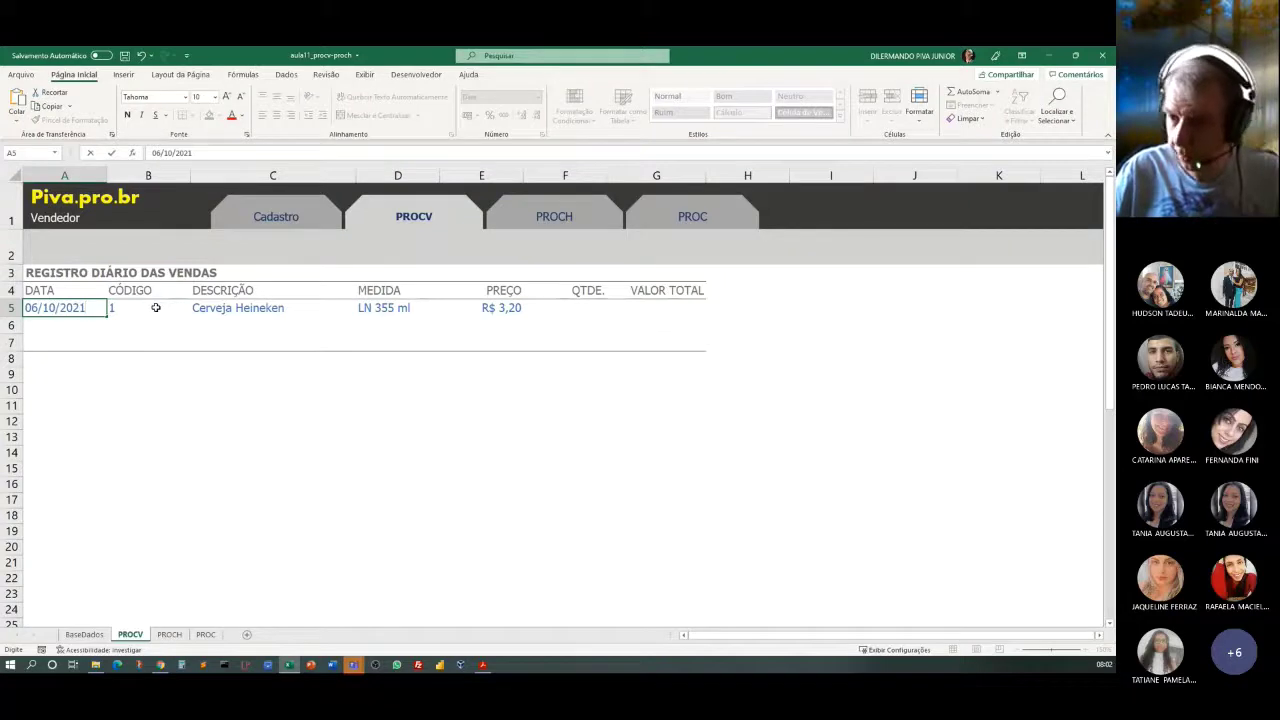
pyautogui.write('21')
# Set the product code in B5 to 4 and enter a quantity of 500 in F5.
pyautogui.click(156, 307)
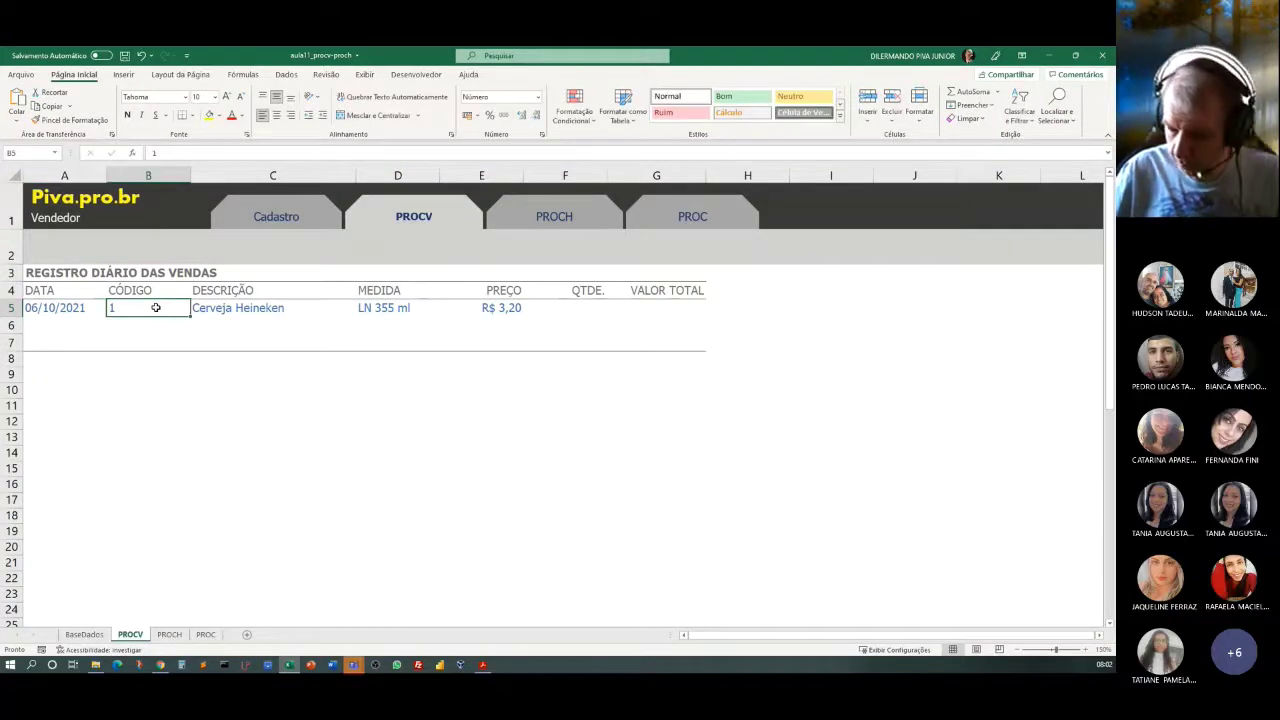
pyautogui.write('4')
pyautogui.press('Tab')
pyautogui.press('Tab')
pyautogui.press('Tab')
pyautogui.press('Tab')
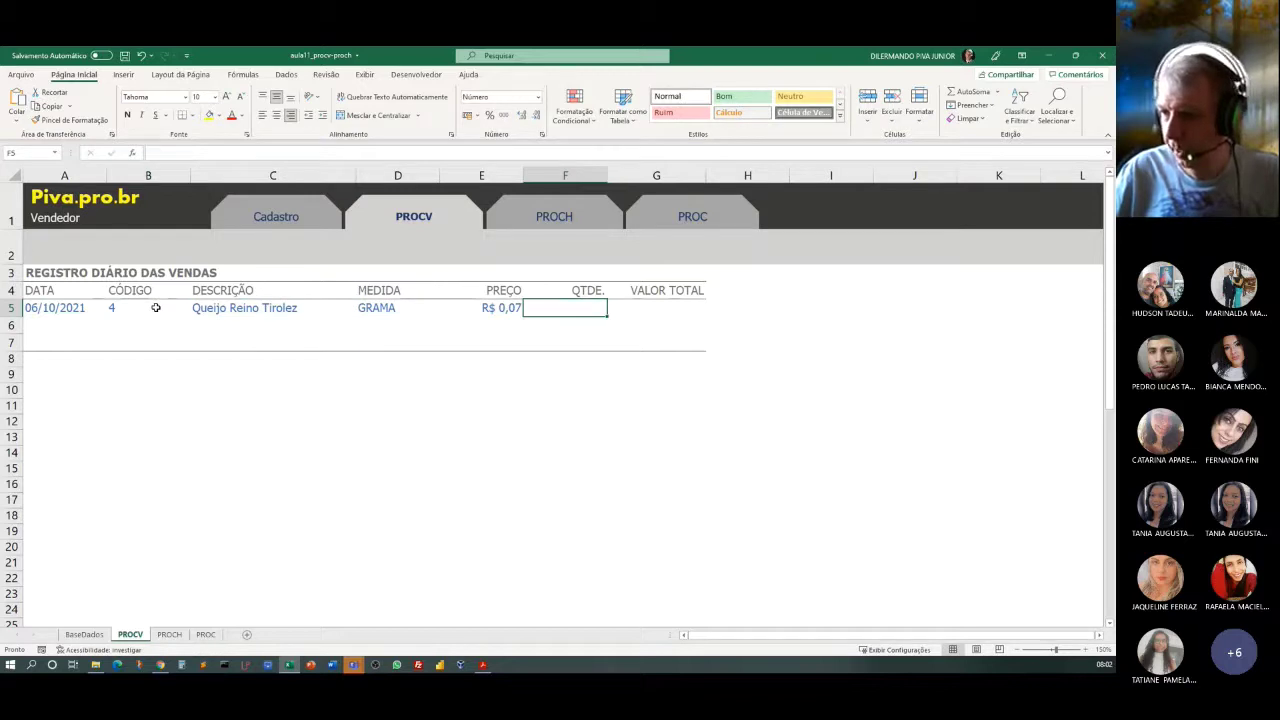
pyautogui.write('500')
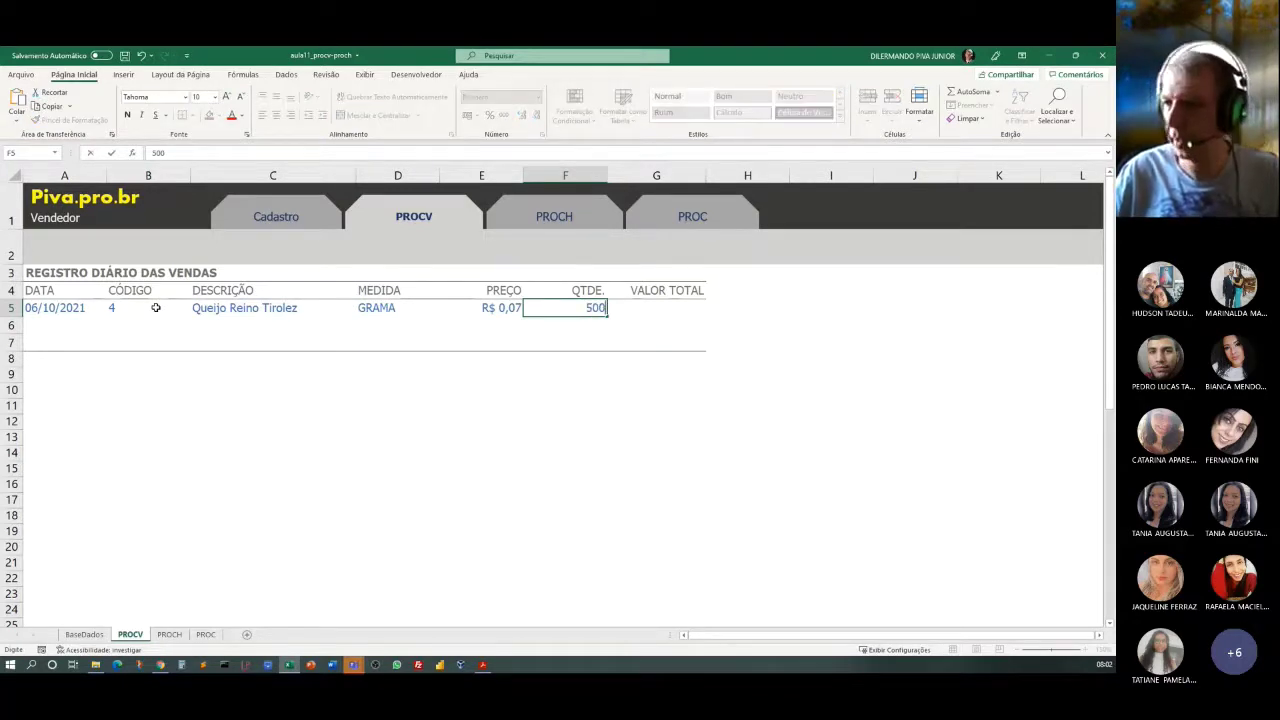
pyautogui.press('Tab')
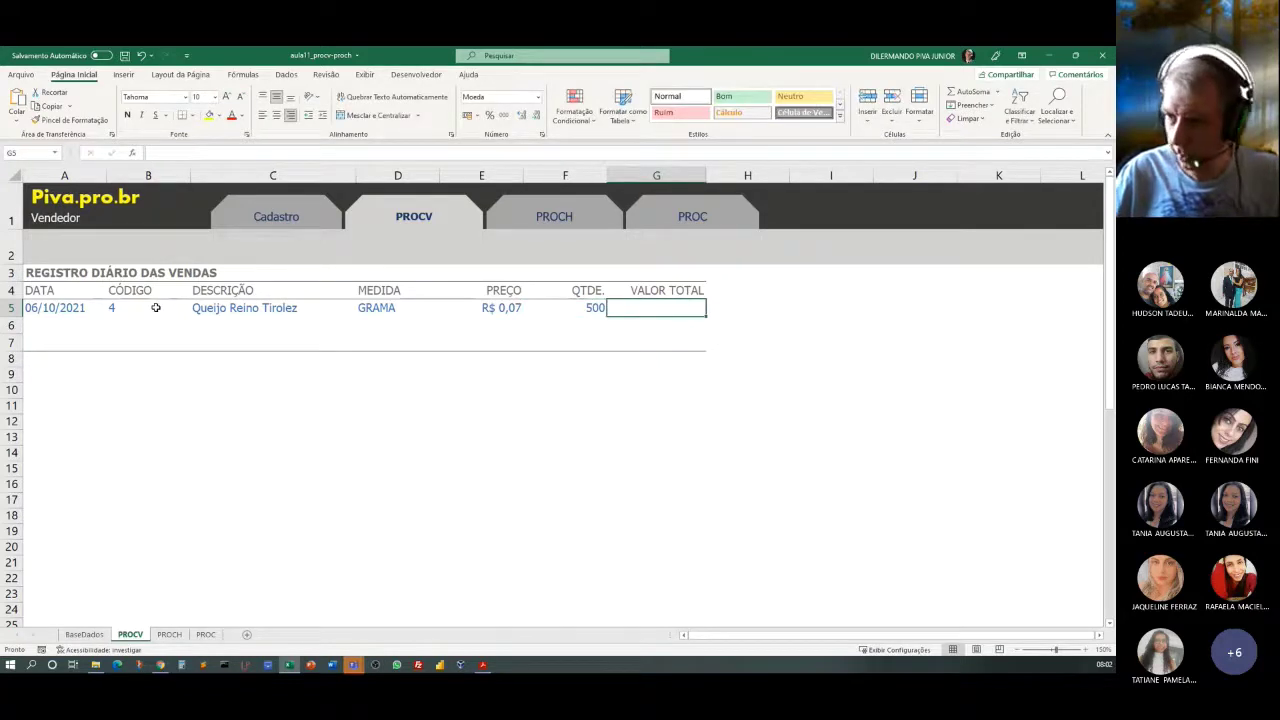
# Calculate VALOR TOTAL in G5 as quantity times price with the formula =F5*E5.
pyautogui.write('=')
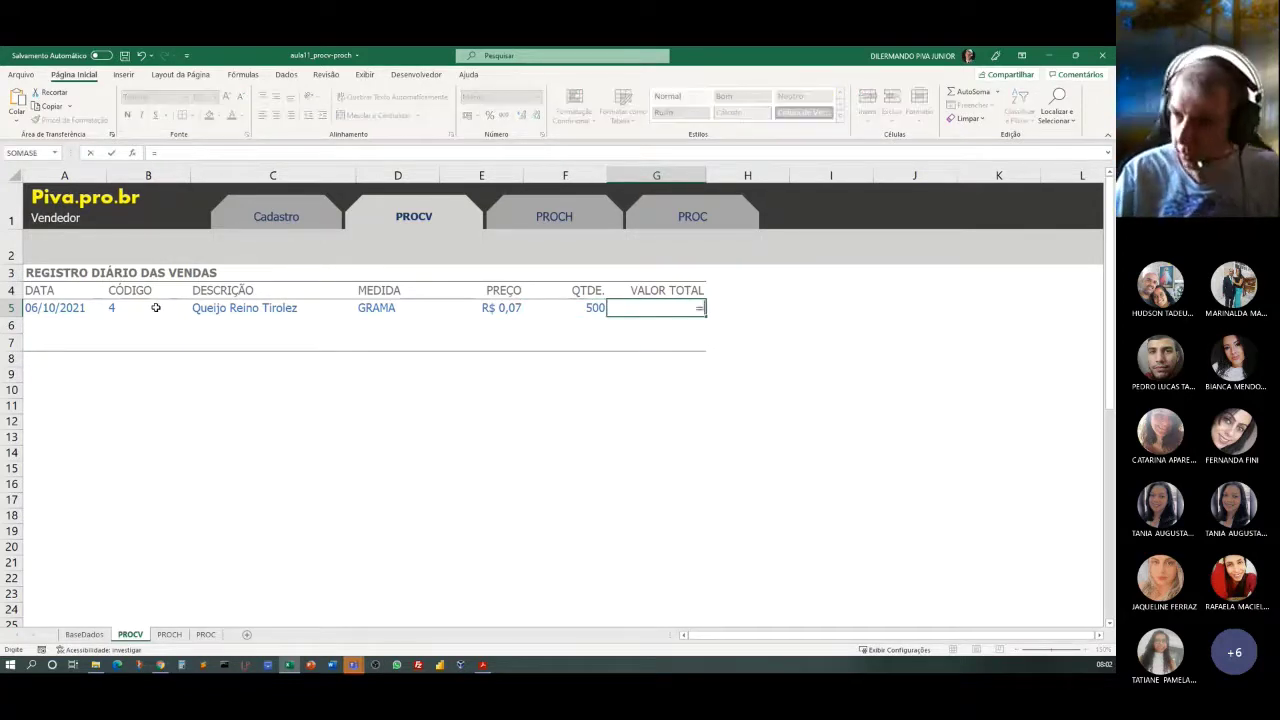
pyautogui.click(585, 308)
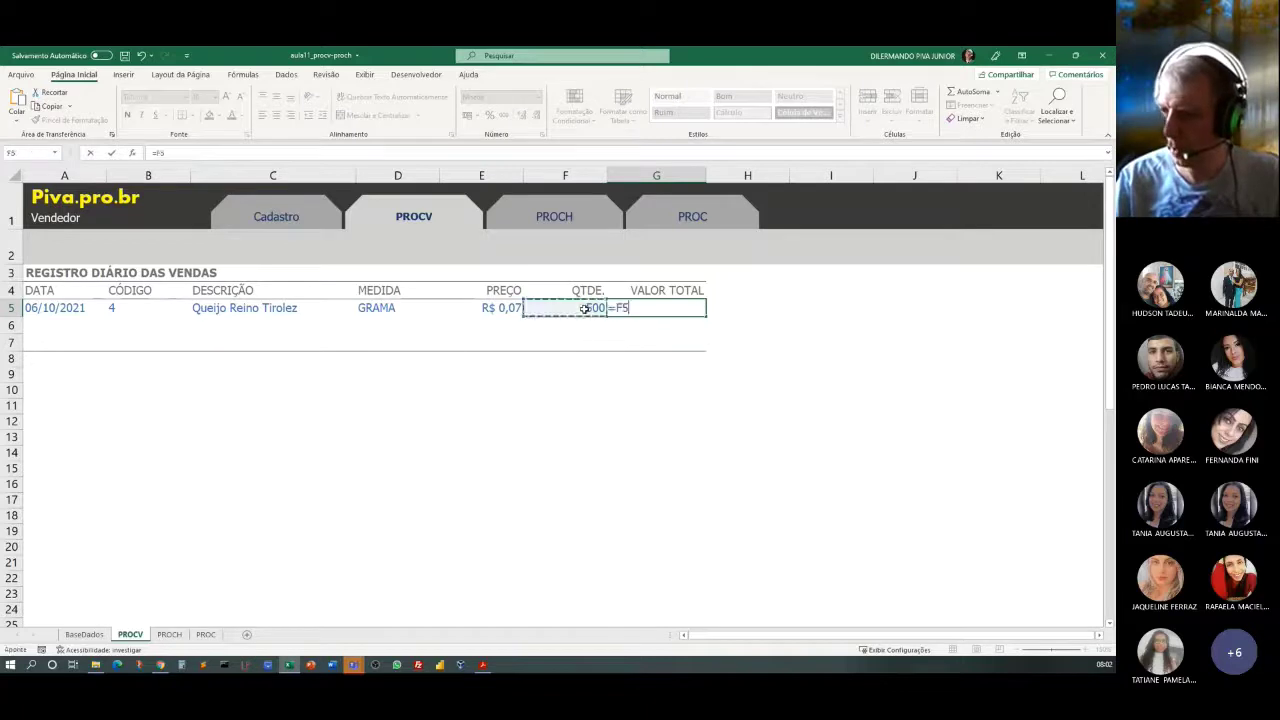
pyautogui.write('*')
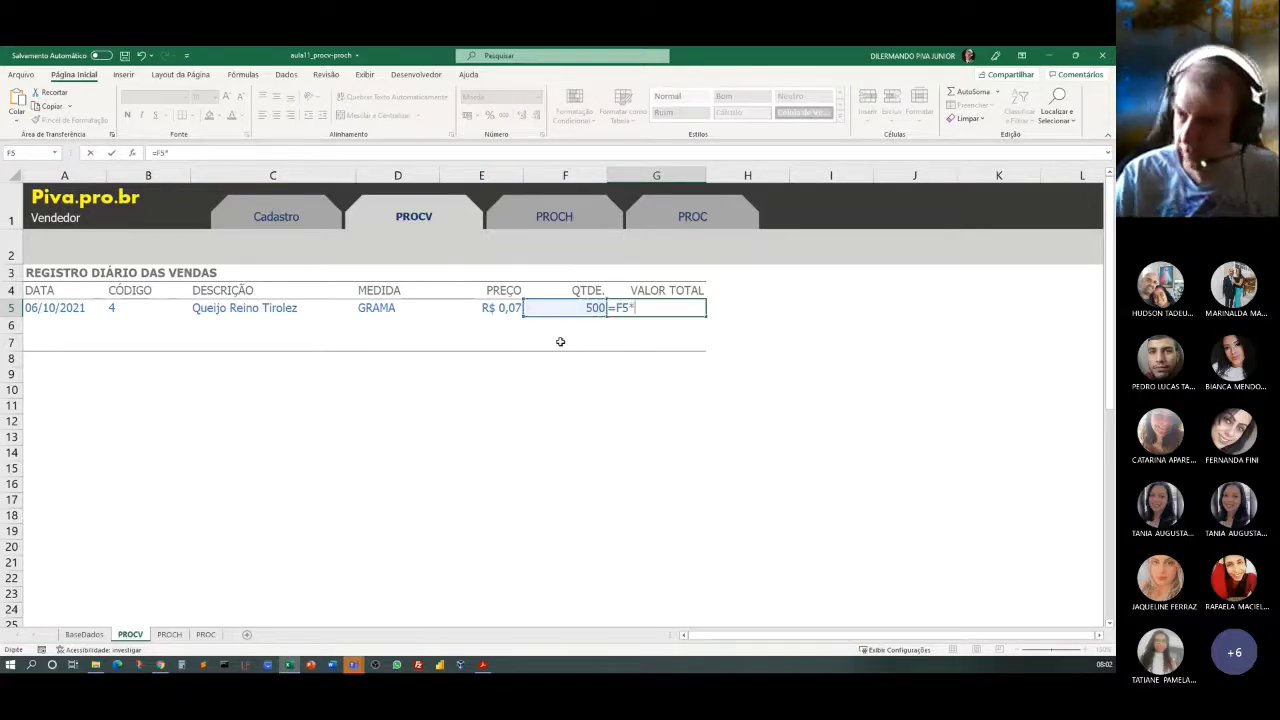
pyautogui.click(490, 309)
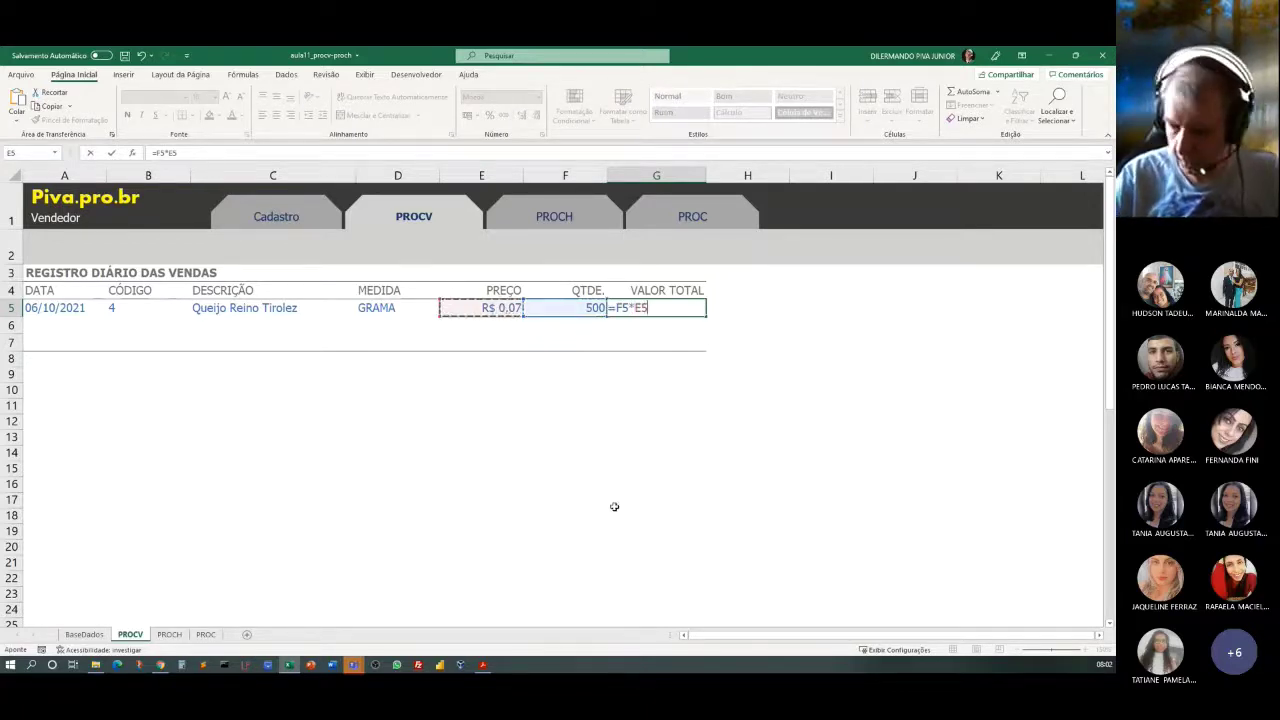
pyautogui.press('Return')
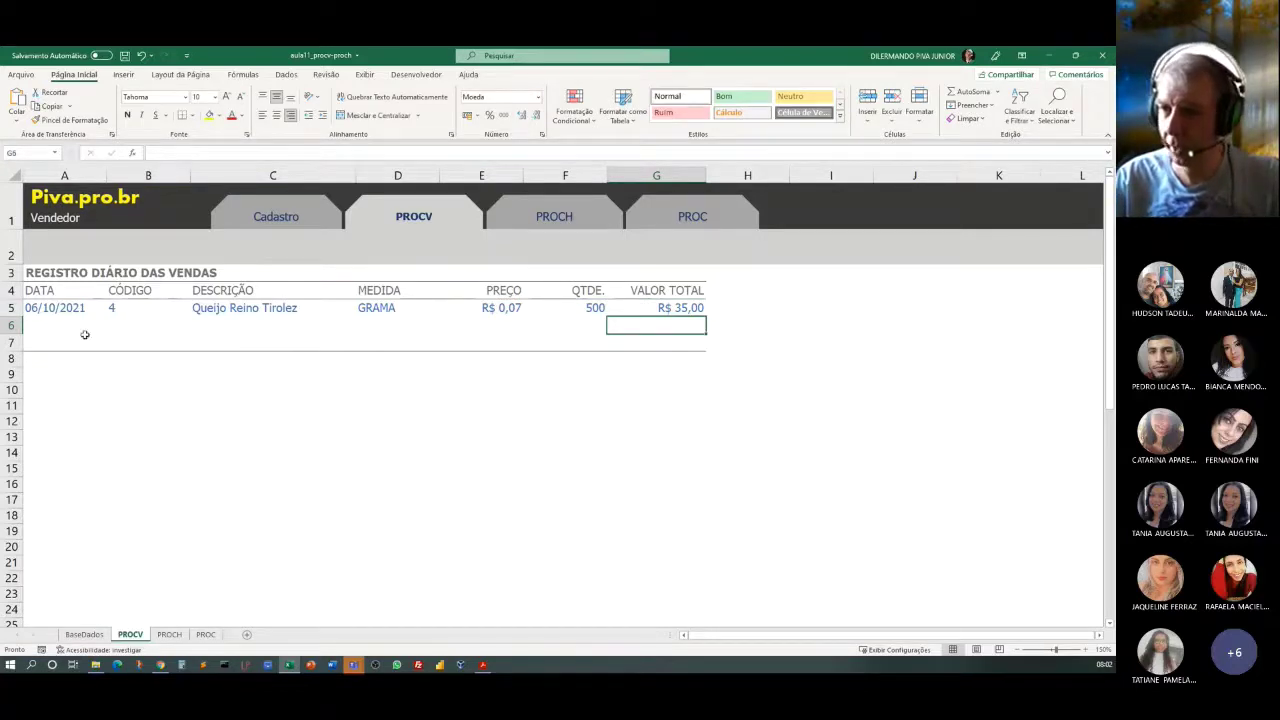
# Change the product code in B5 to 2 to test the whole sales row with another product.
pyautogui.click(142, 306)
pyautogui.write('2')
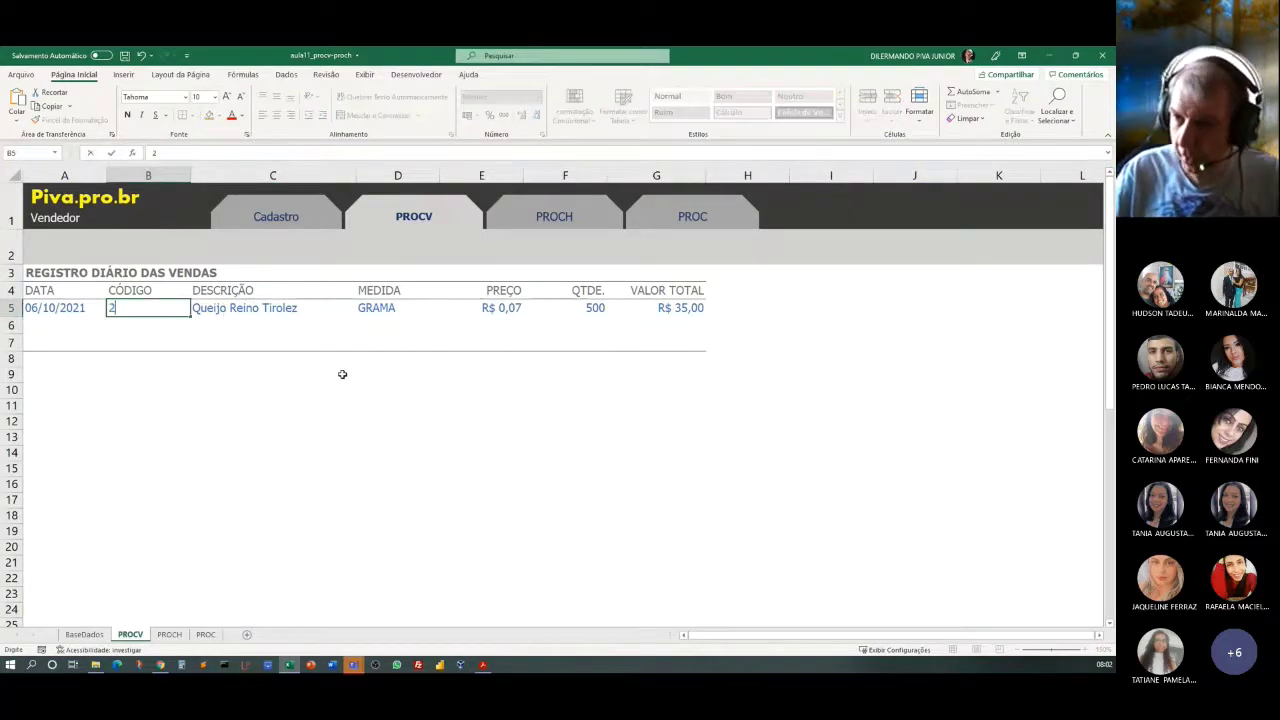
pyautogui.press('Return')
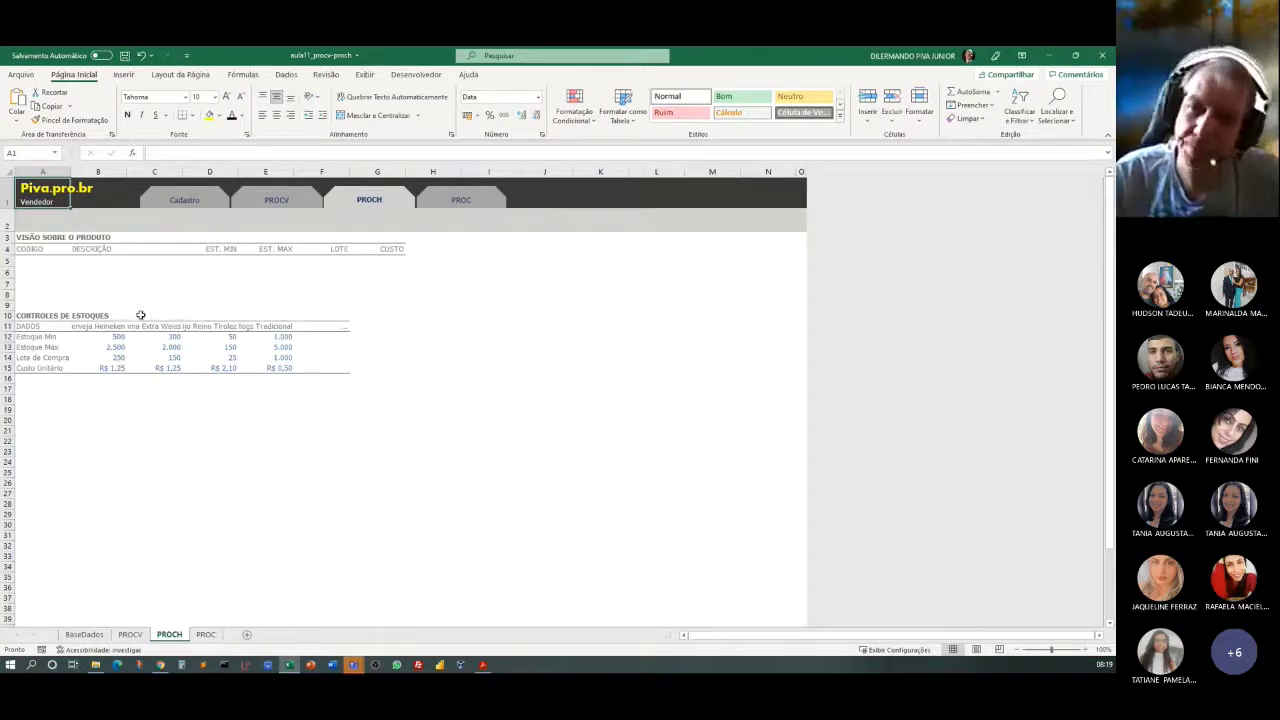
# Examine the VISÃO SOBRE O PRODUTO and CONTROLES DE ESTOQUES tables on the PROCH sheet, enlarged to 170%.
pyautogui.click(40, 263)
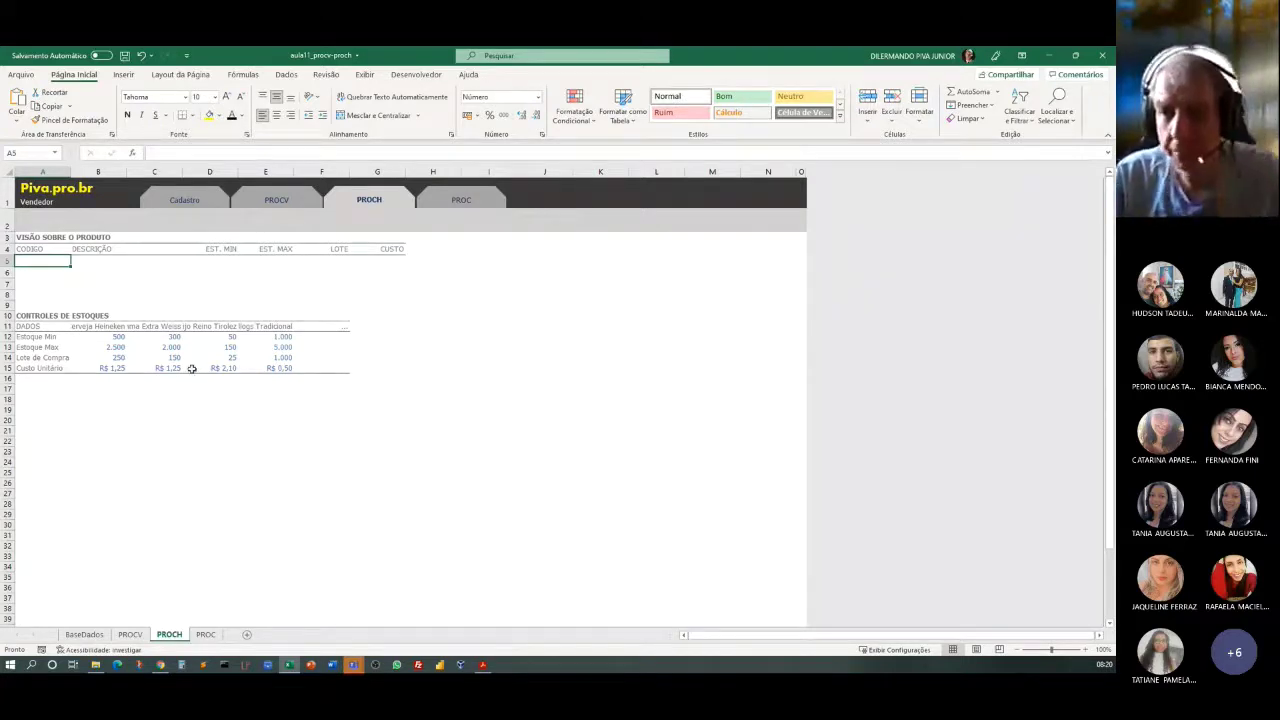
pyautogui.click(34, 315)
pyautogui.moveTo(34, 315); pyautogui.dragTo(38, 326)
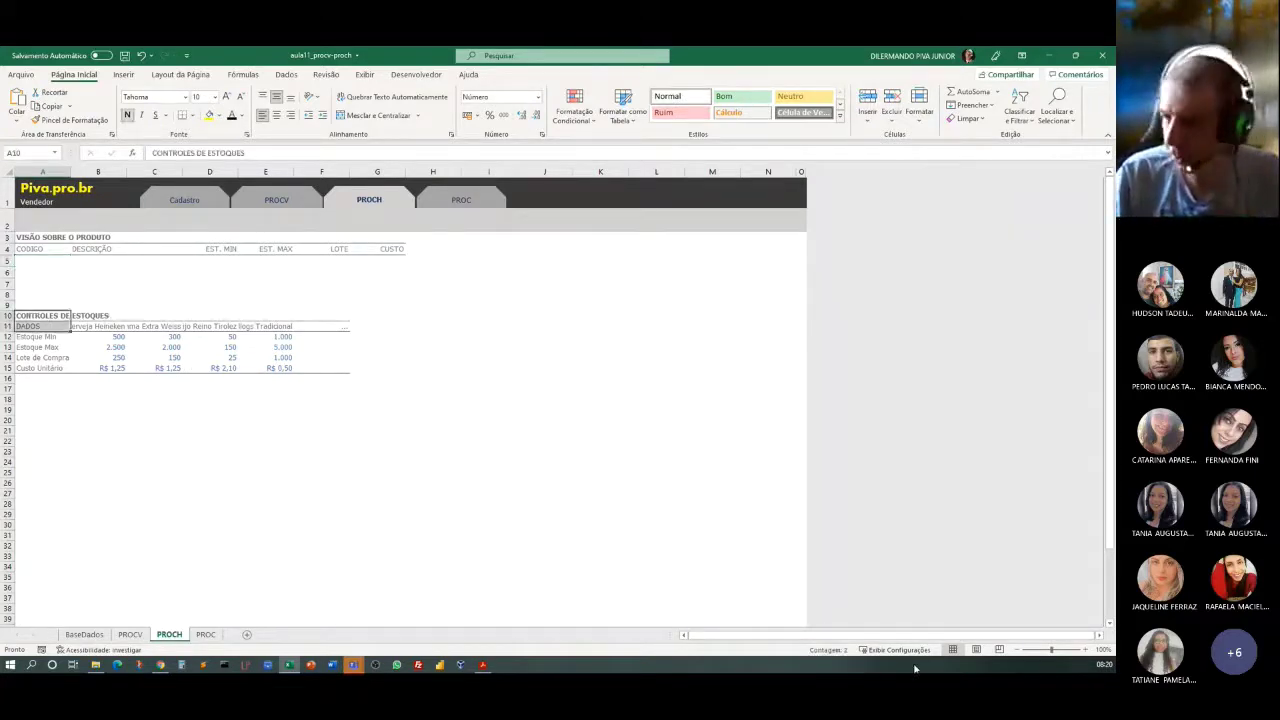
pyautogui.click(1087, 651)
pyautogui.click(1087, 651)
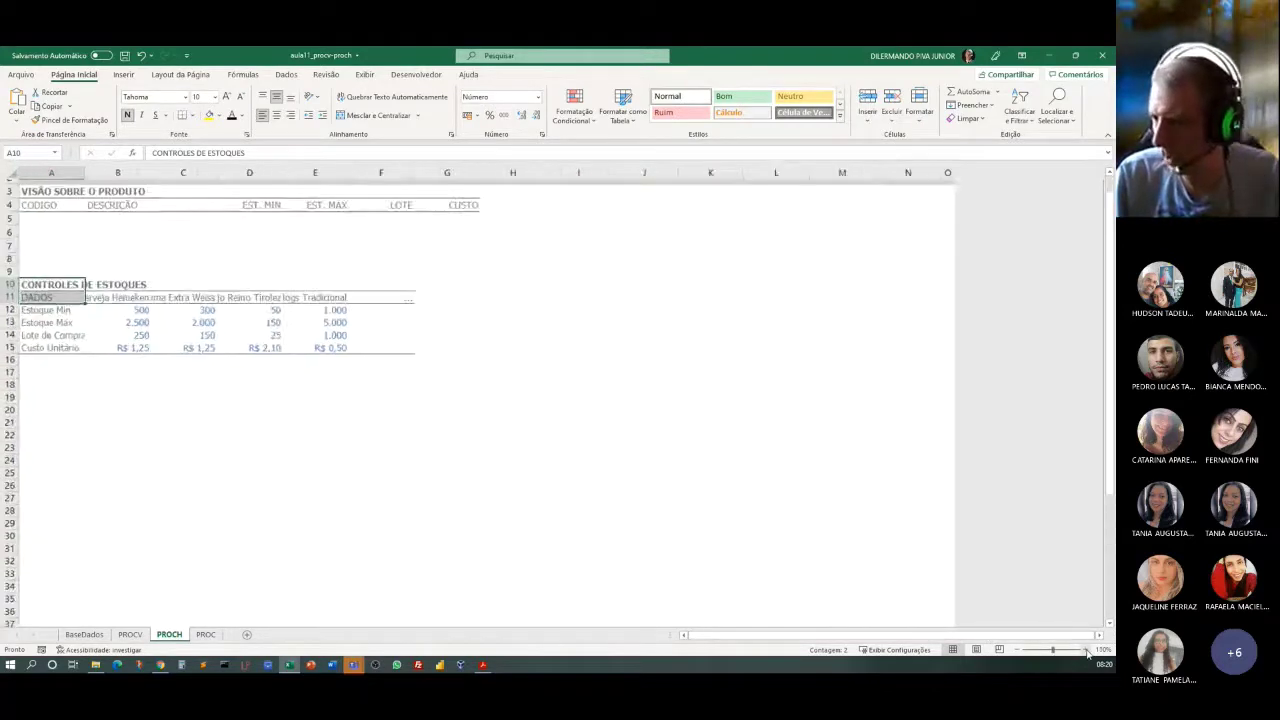
pyautogui.click(1087, 651)
pyautogui.click(1087, 651)
pyautogui.click(1087, 651)
pyautogui.click(1087, 651)
pyautogui.click(1087, 651)
pyautogui.scroll(1, 650, 467)
pyautogui.scroll(3, 646, 465)
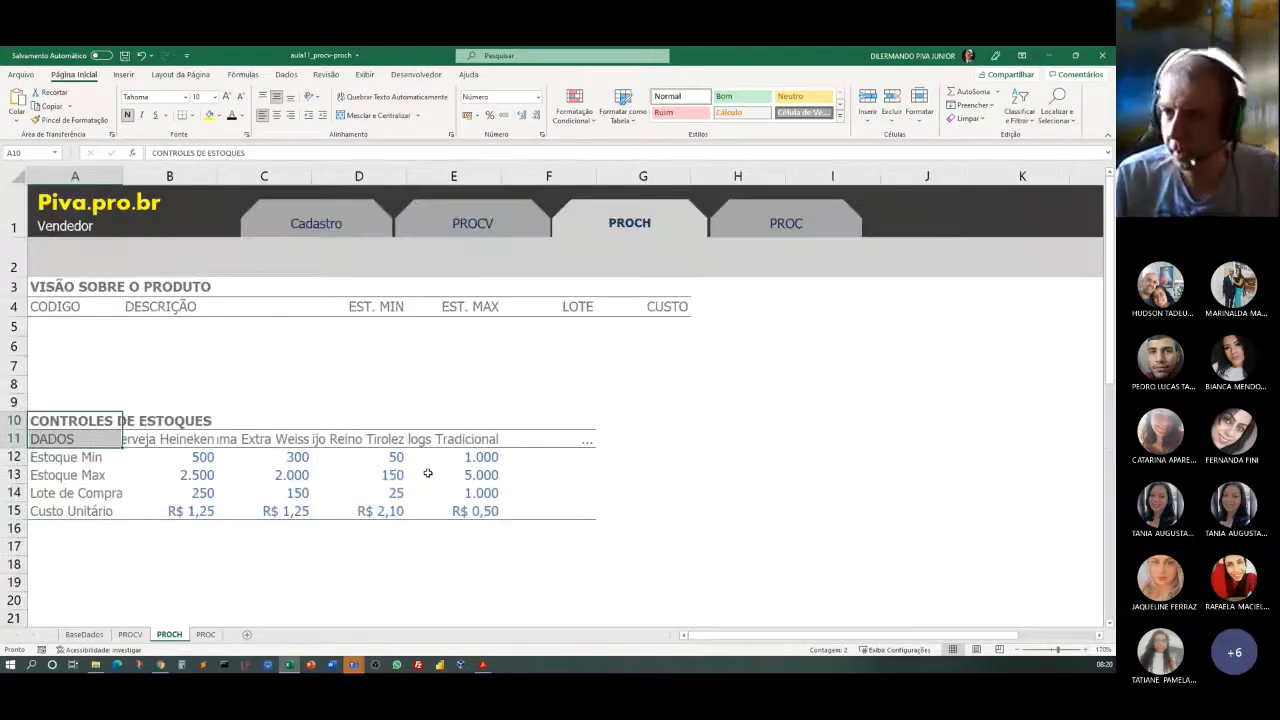
pyautogui.click(348, 596)
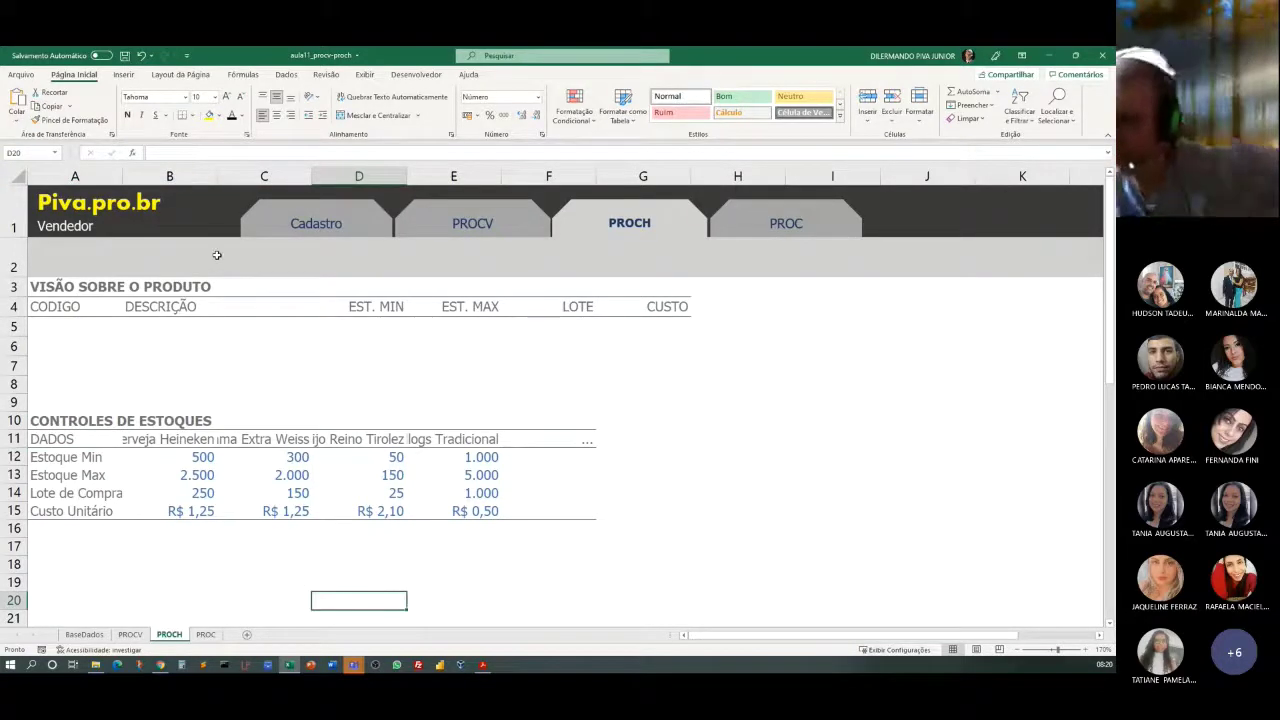
# Compare the CODIGO and DESCRIÇÃO cells of the product overview with the product codes registered on BaseDados.
pyautogui.click(51, 324)
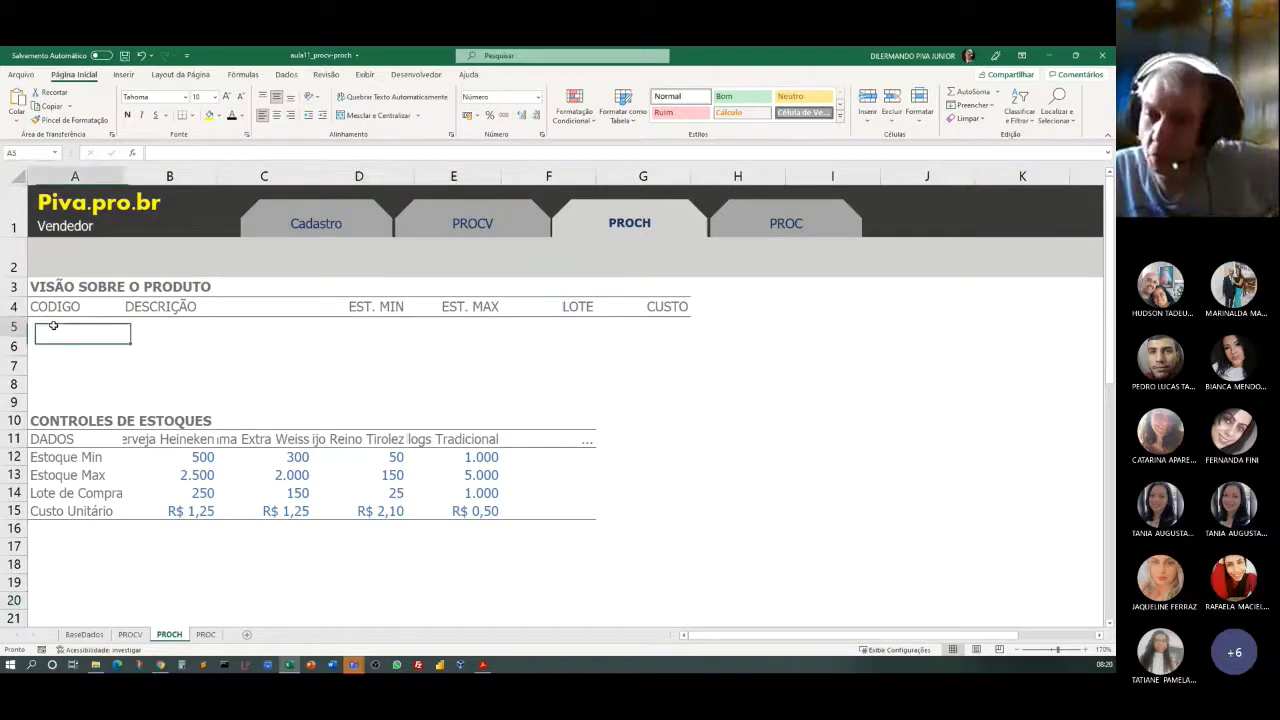
pyautogui.click(161, 325)
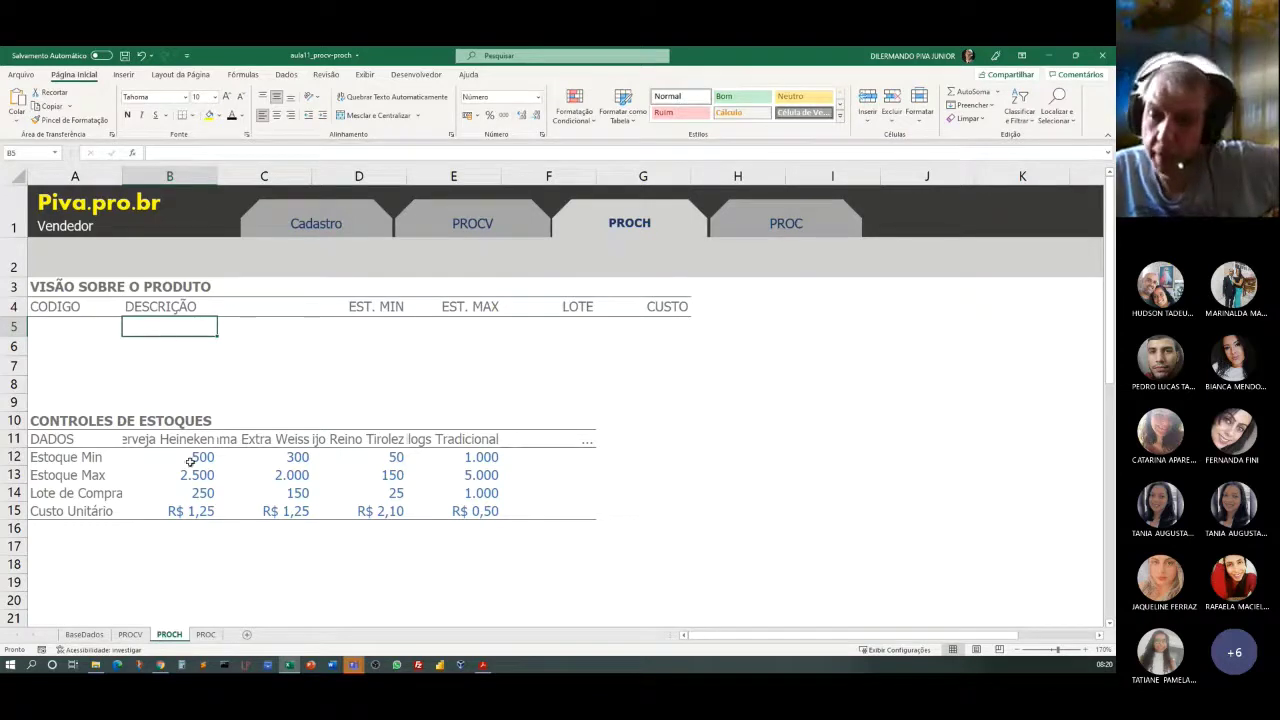
pyautogui.click(84, 634)
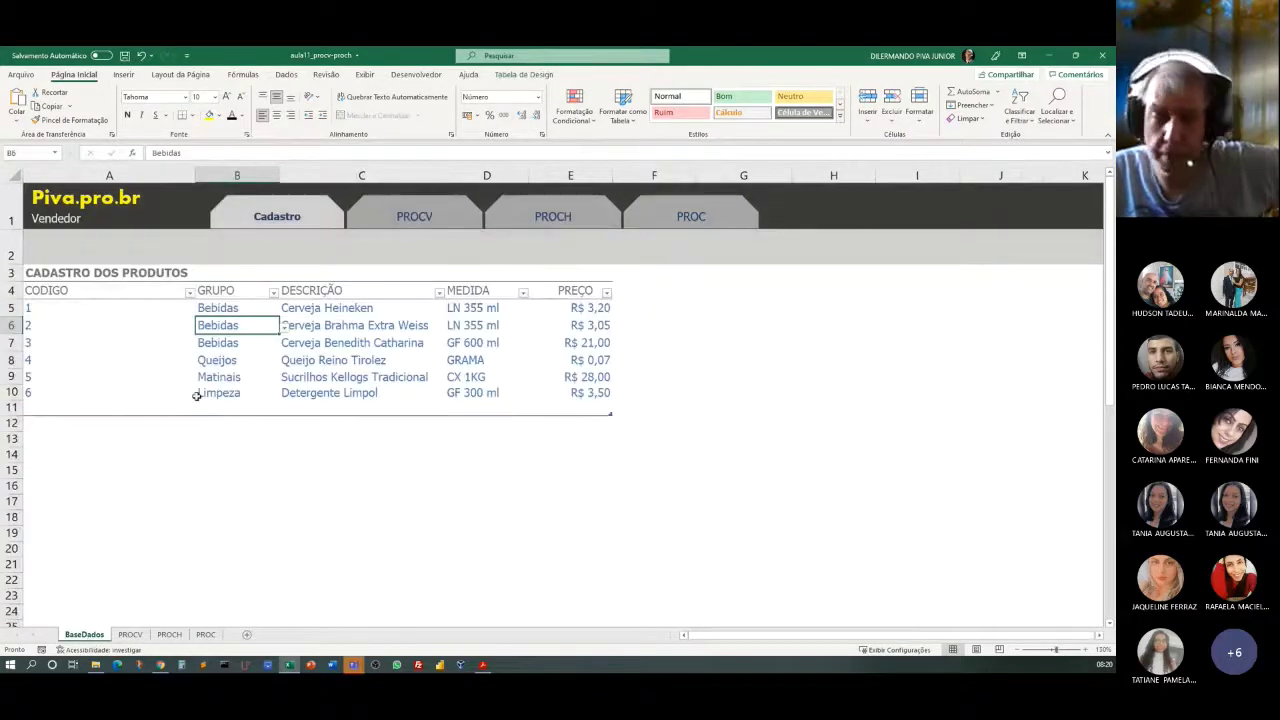
pyautogui.click(60, 309)
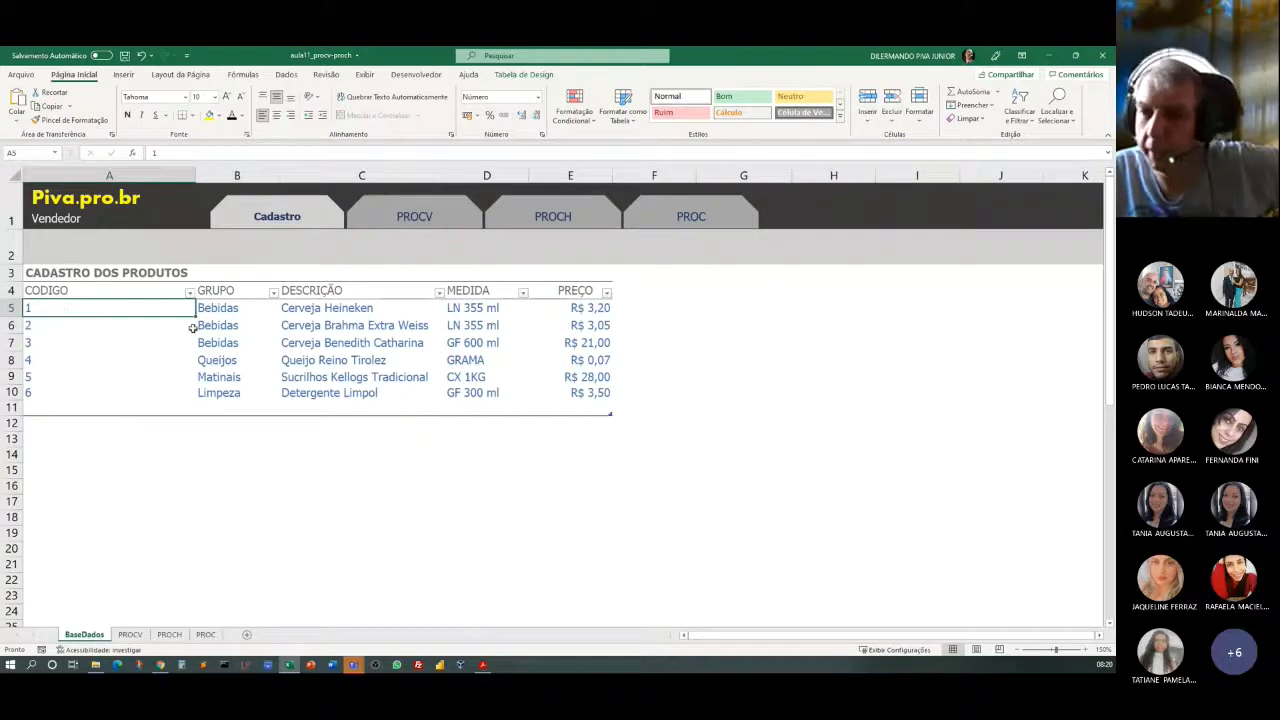
# Autofit the widths of columns B through F on the PROCH sheet to their contents.
pyautogui.click(169, 634)
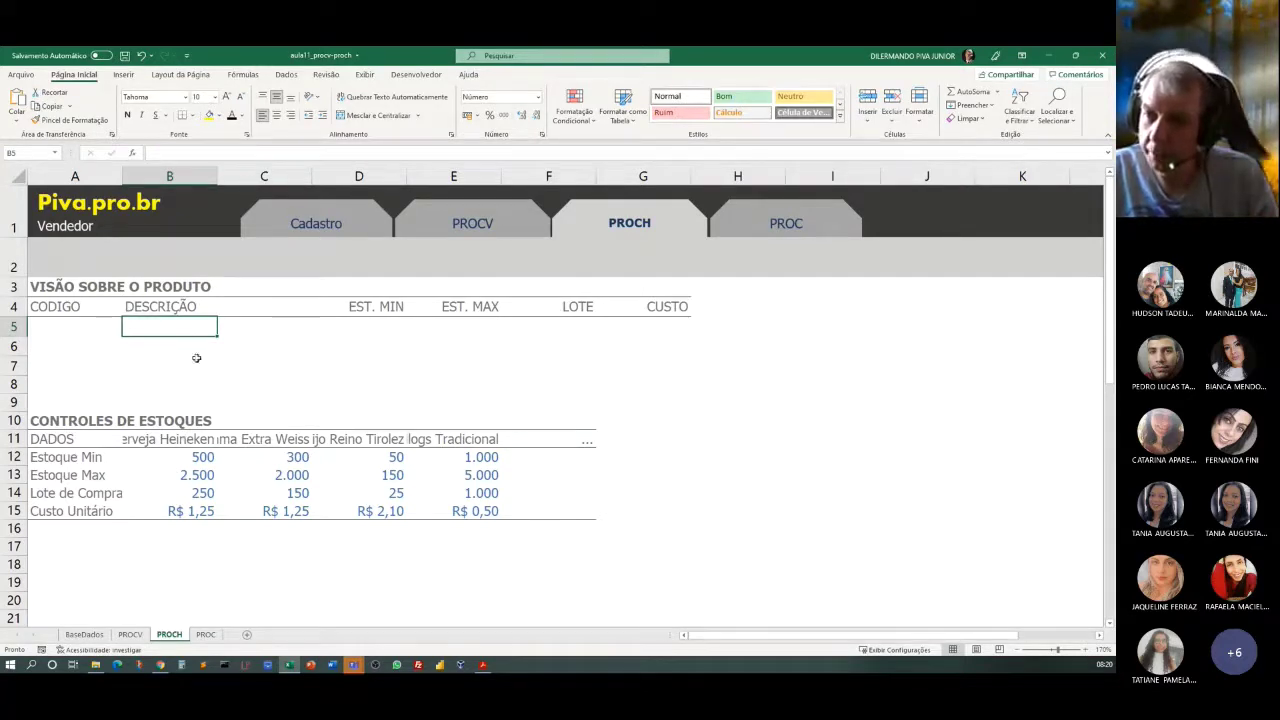
pyautogui.doubleClick(217, 176)
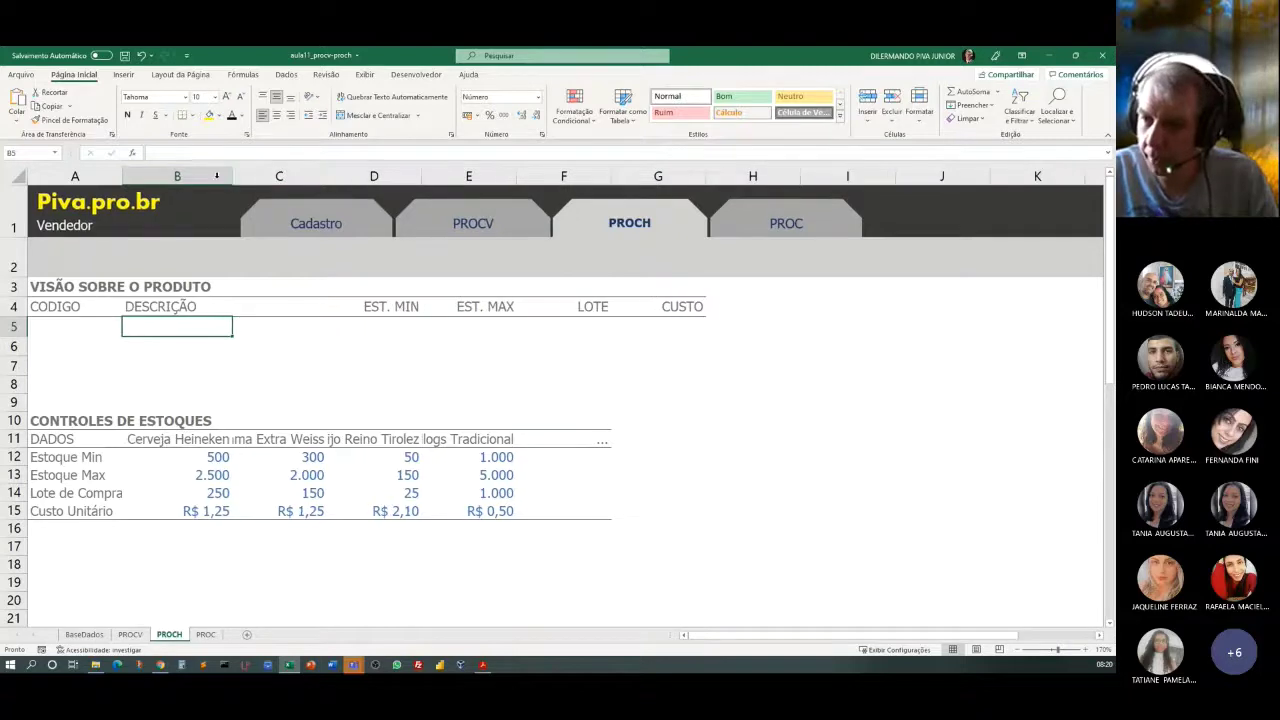
pyautogui.doubleClick(326, 176)
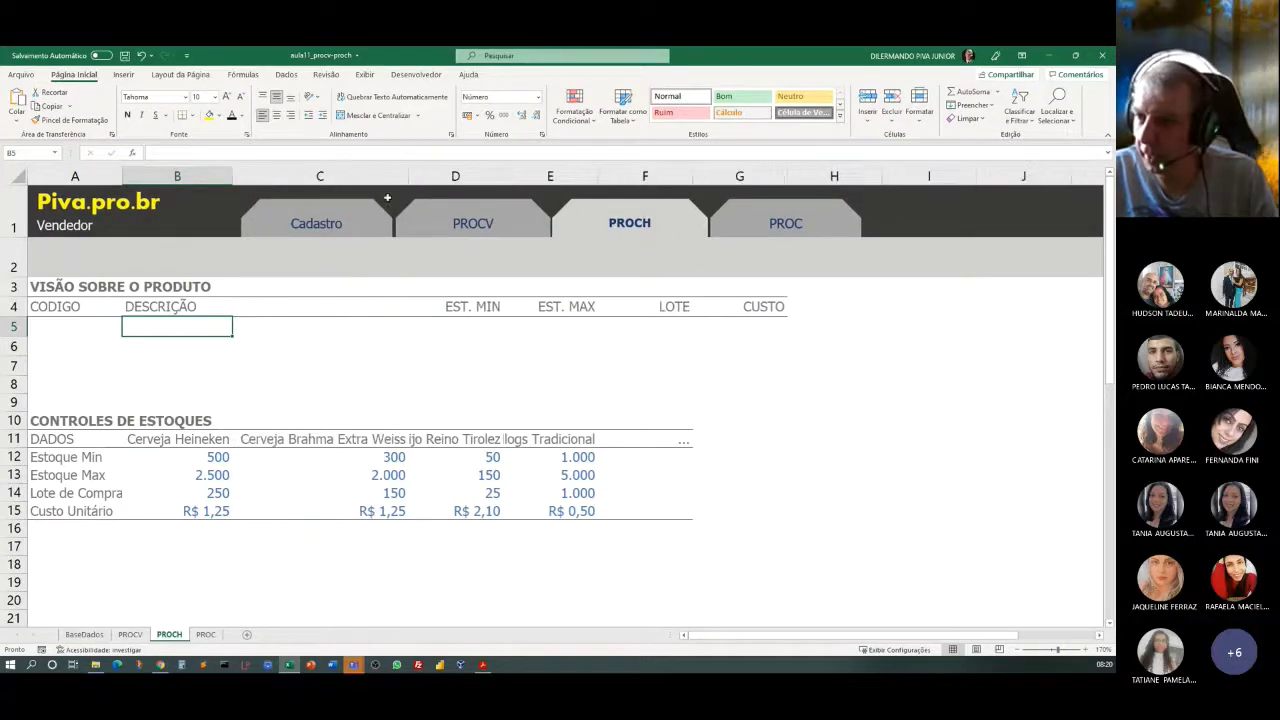
pyautogui.doubleClick(502, 176)
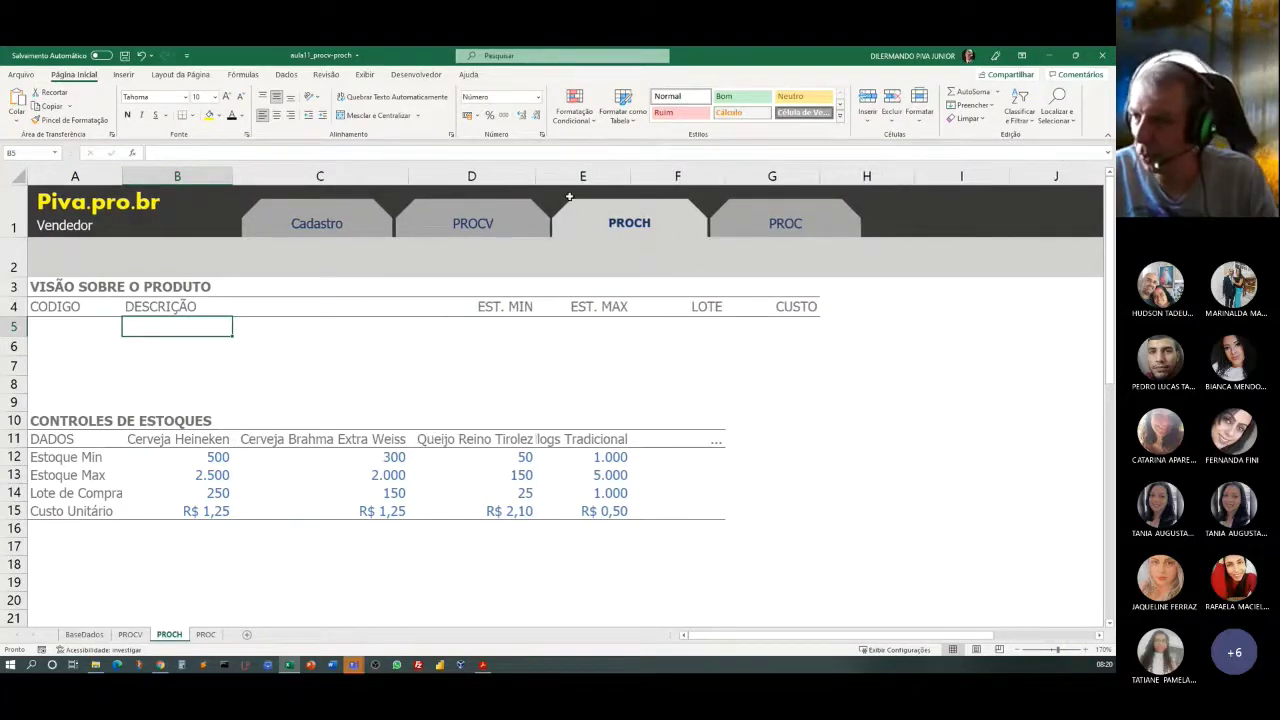
pyautogui.doubleClick(633, 176)
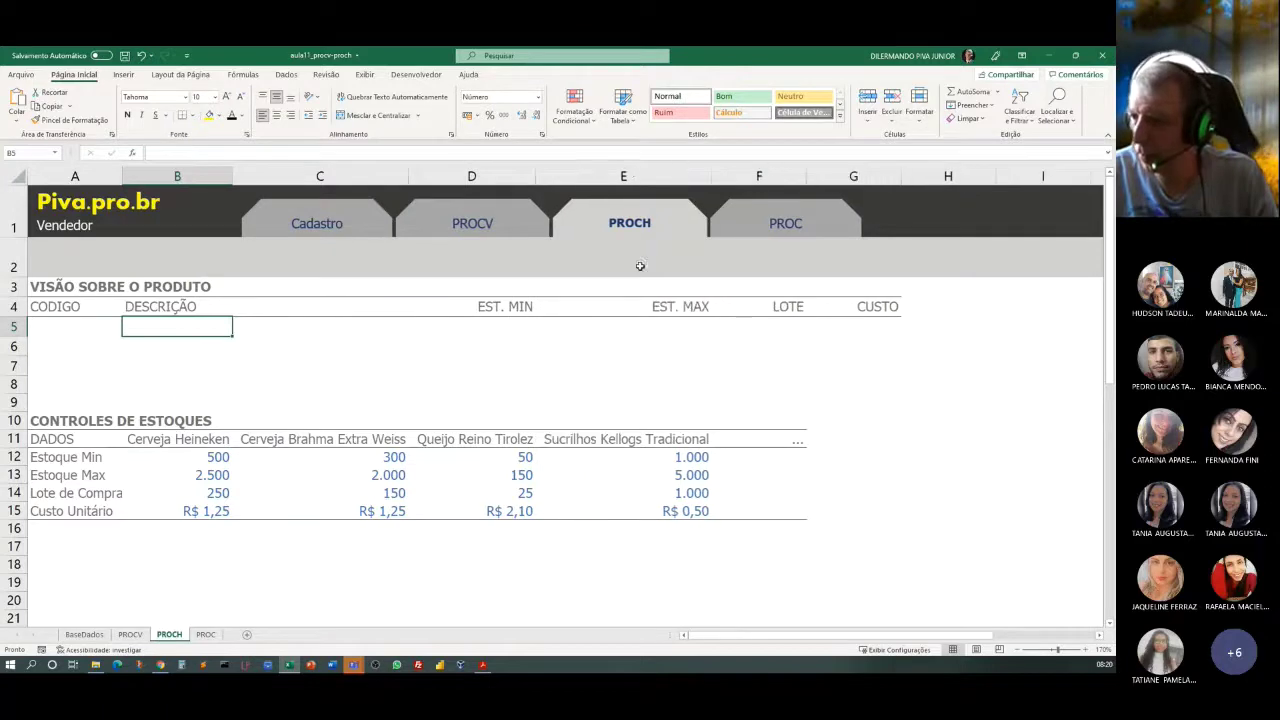
pyautogui.doubleClick(805, 176)
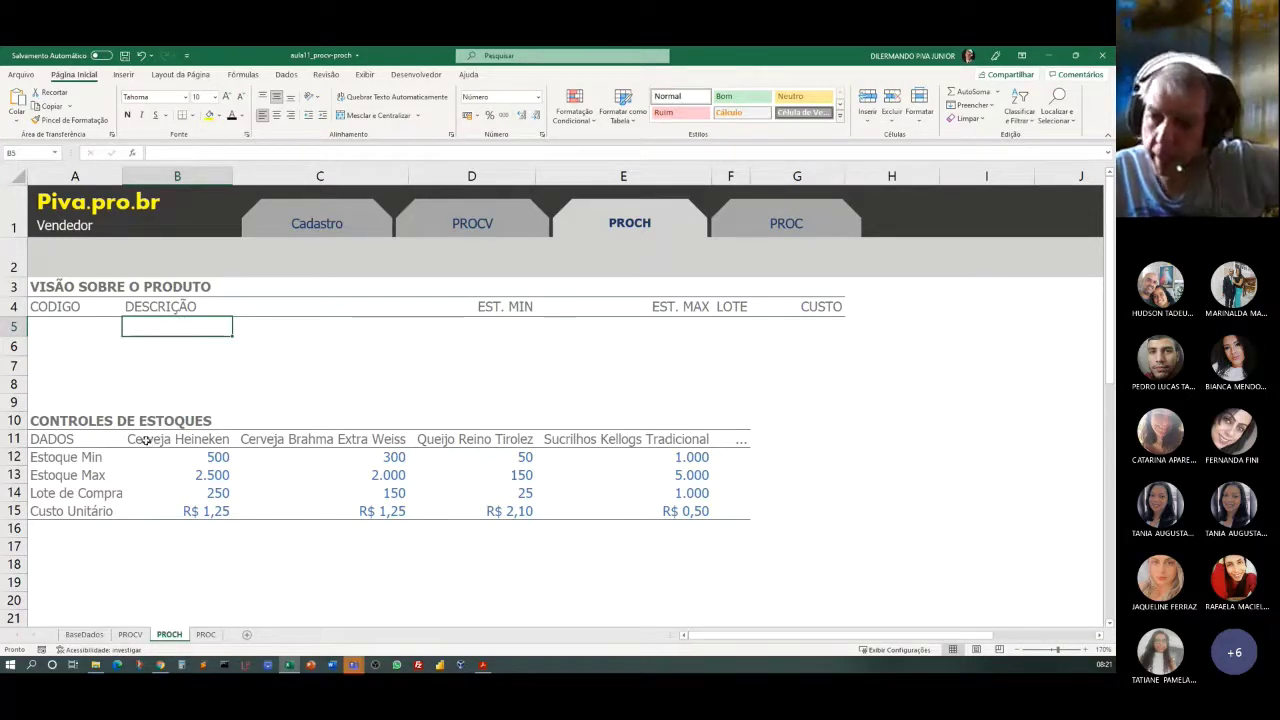
# Compare the product names and row labels of CONTROLES DE ESTOQUES with the EST. MIN, EST. MAX, LOTE and CUSTO headings of the product overview.
pyautogui.moveTo(146, 441); pyautogui.dragTo(626, 441)
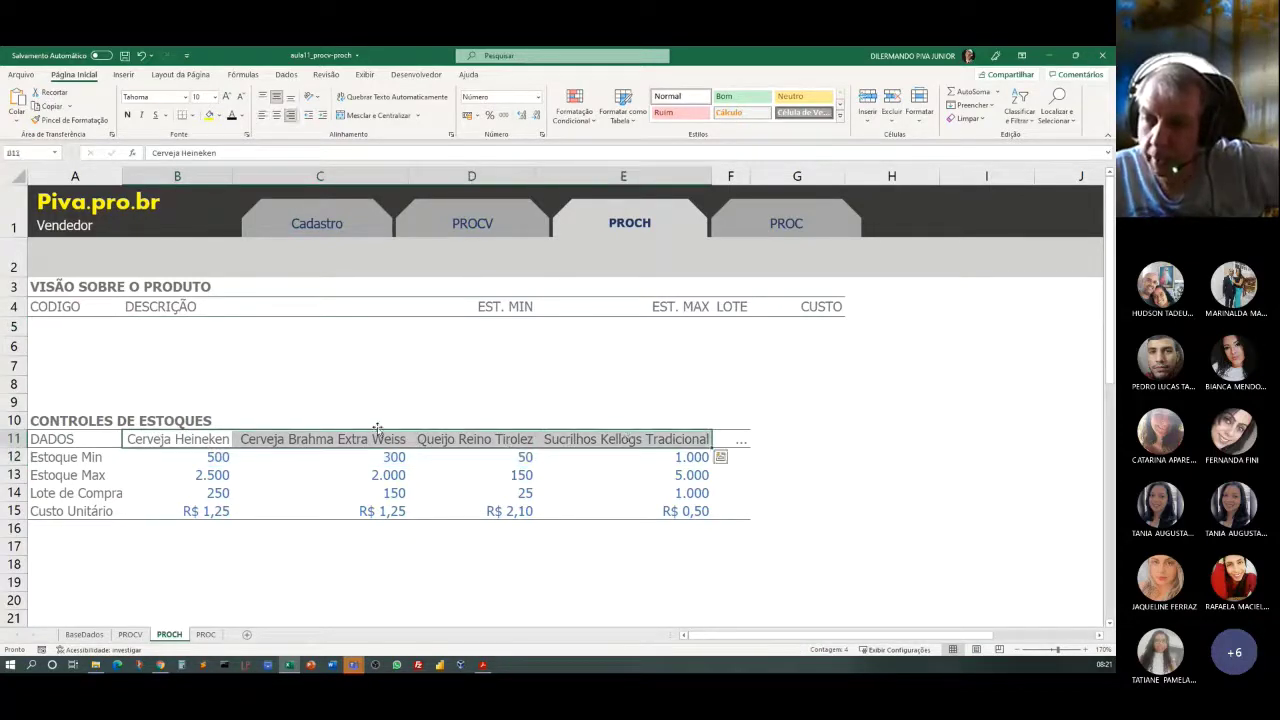
pyautogui.moveTo(45, 437); pyautogui.dragTo(586, 440)
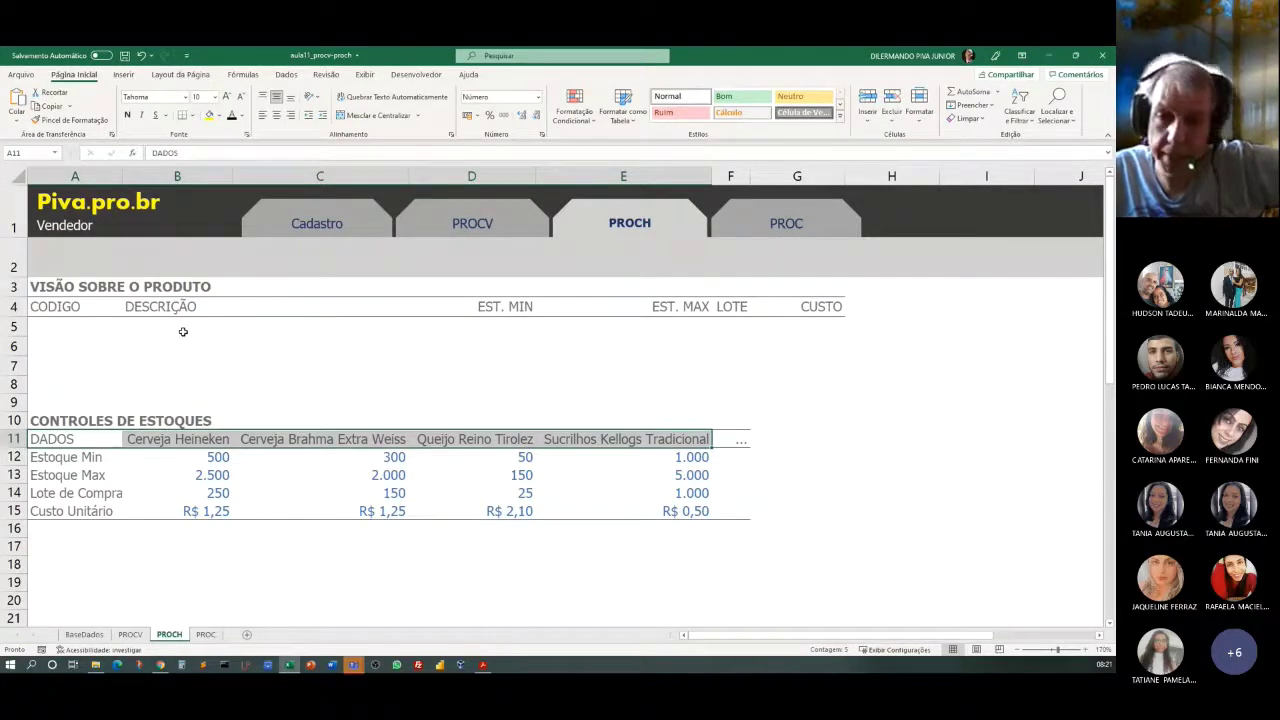
pyautogui.click(514, 330)
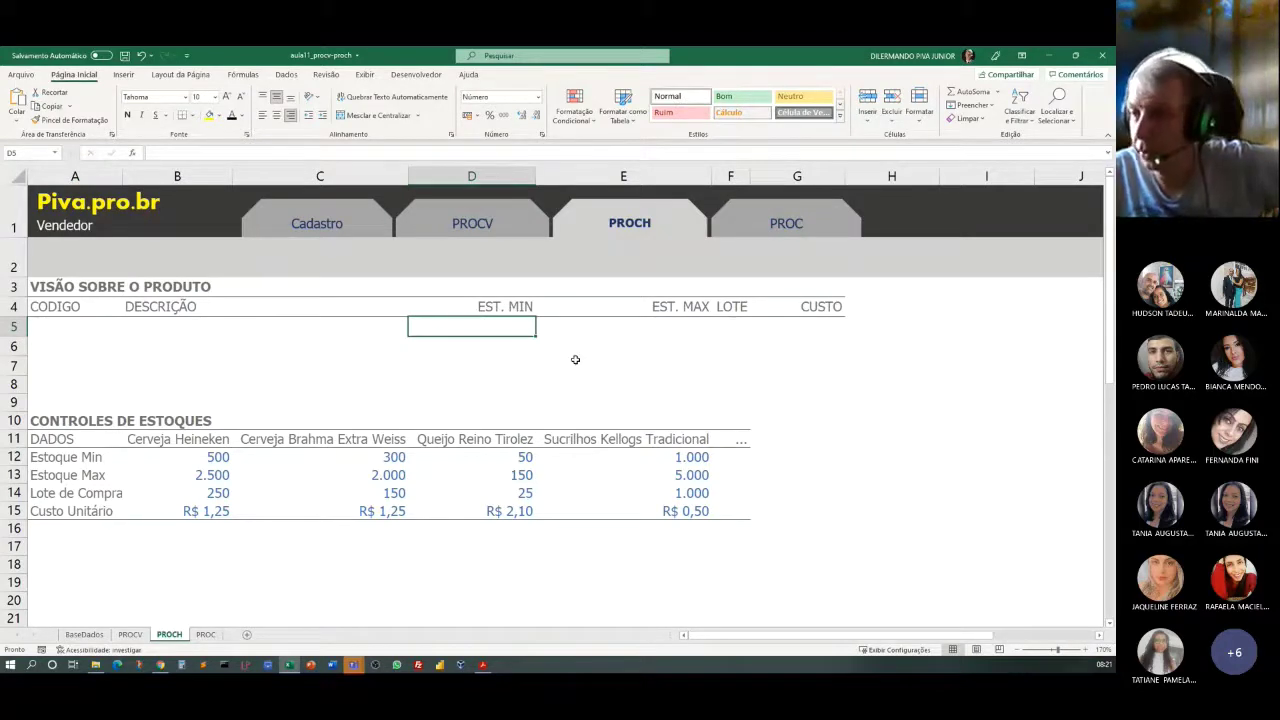
pyautogui.click(688, 310)
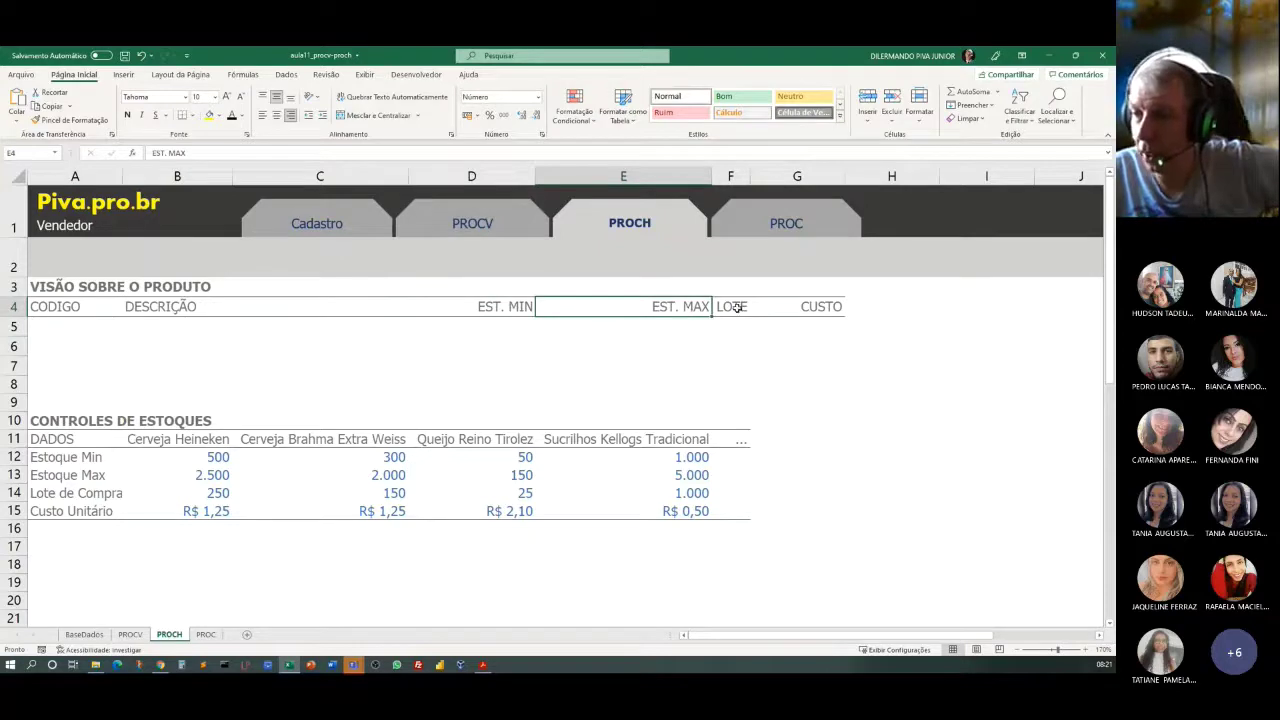
pyautogui.click(736, 308)
pyautogui.click(803, 309)
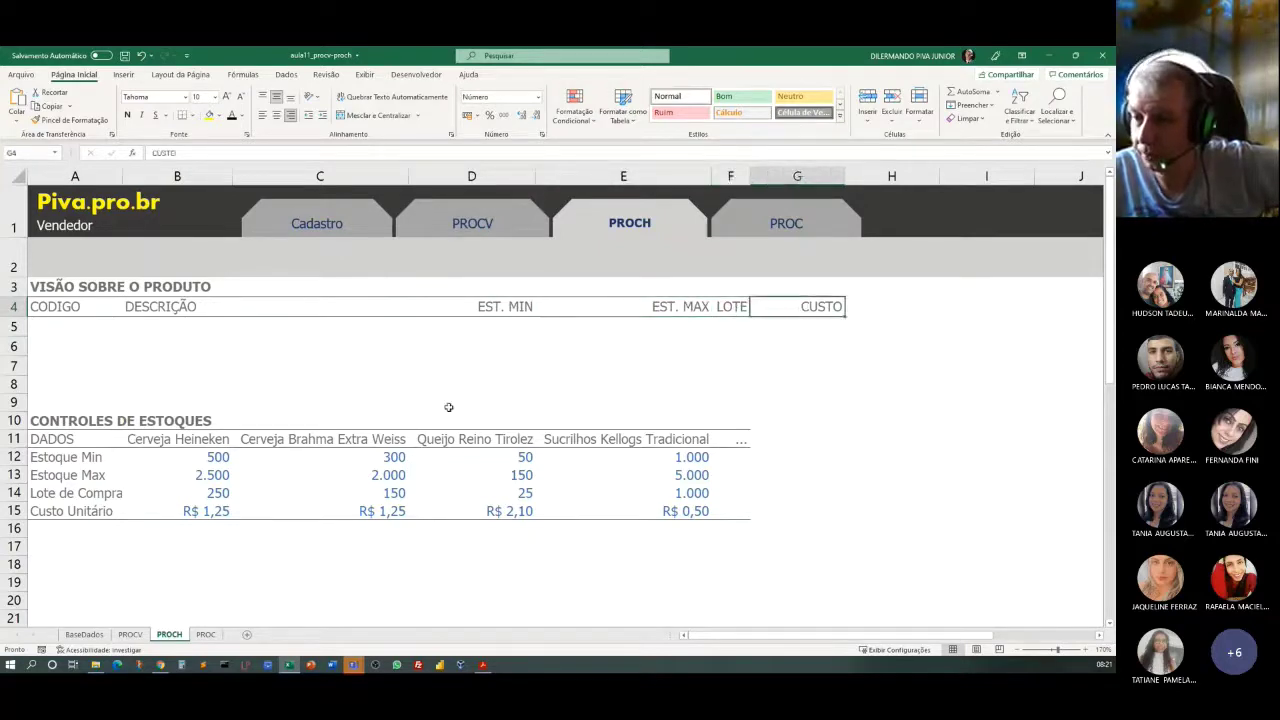
pyautogui.click(46, 510)
pyautogui.click(43, 490)
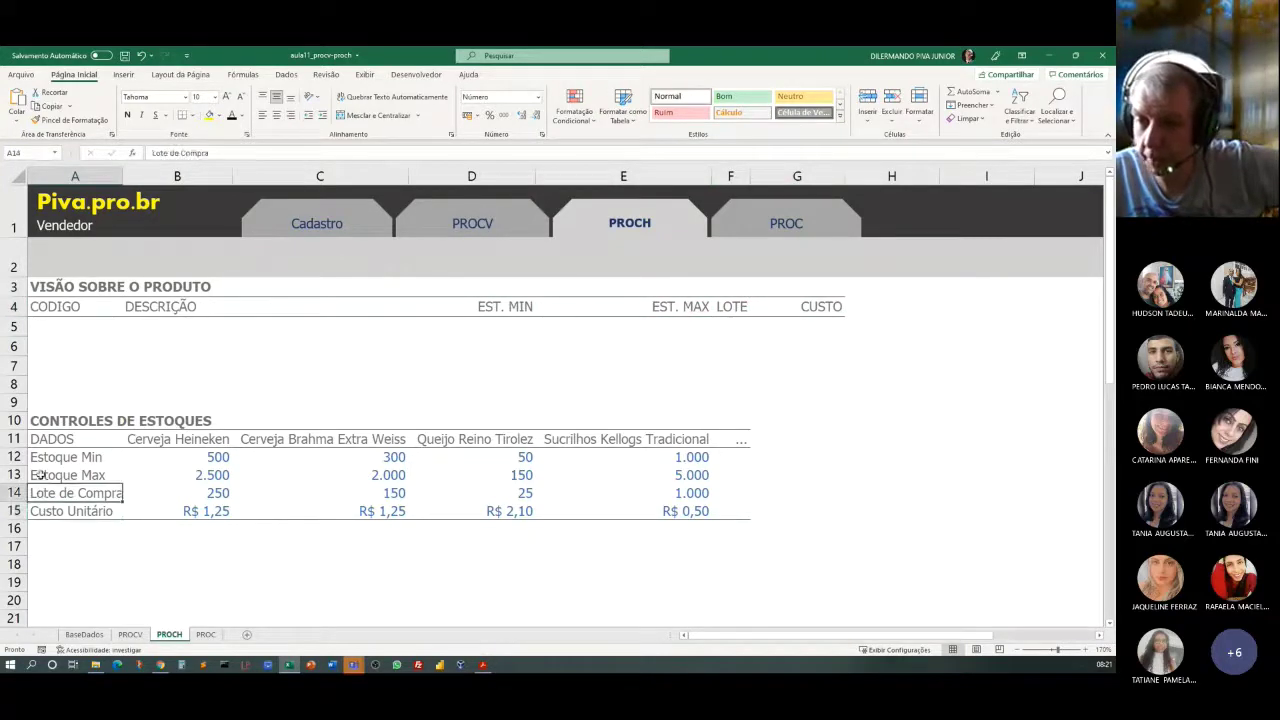
pyautogui.click(37, 476)
pyautogui.click(35, 456)
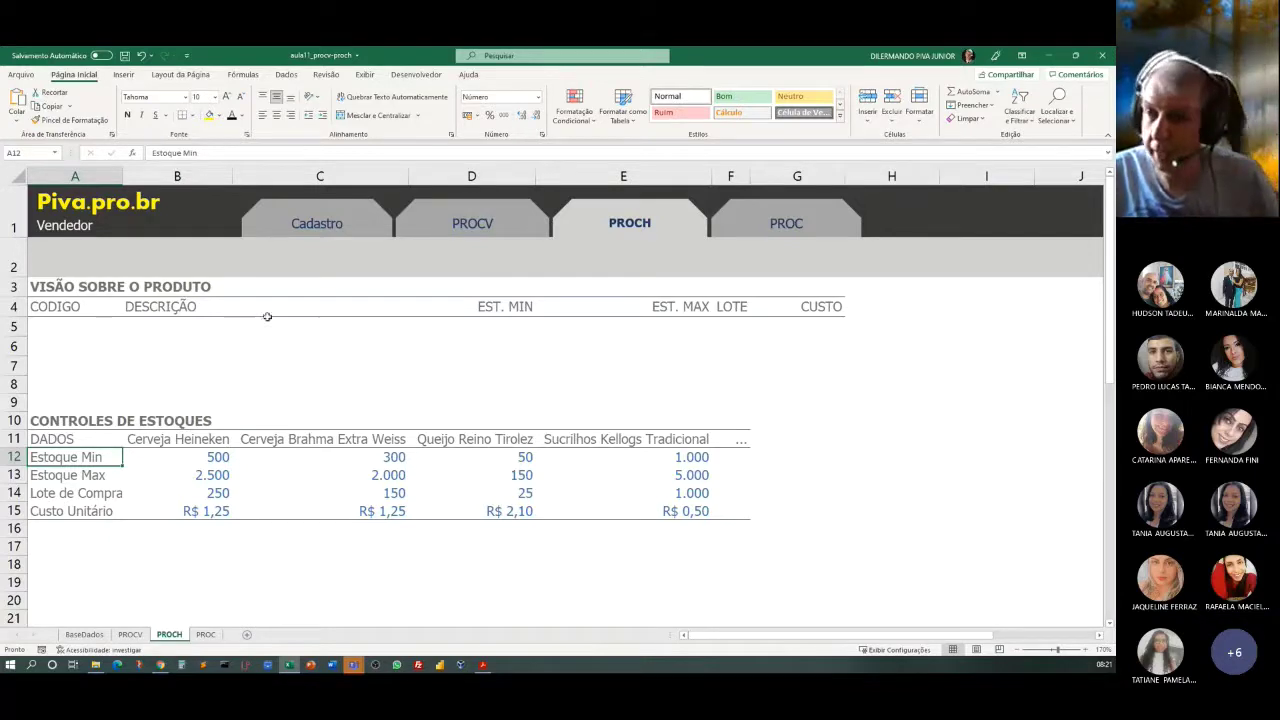
# Compare the CODIGO column on BaseDados with the product names in row 11 of PROCH and the overview's CODIGO and DESCRIÇÃO cells.
pyautogui.click(85, 634)
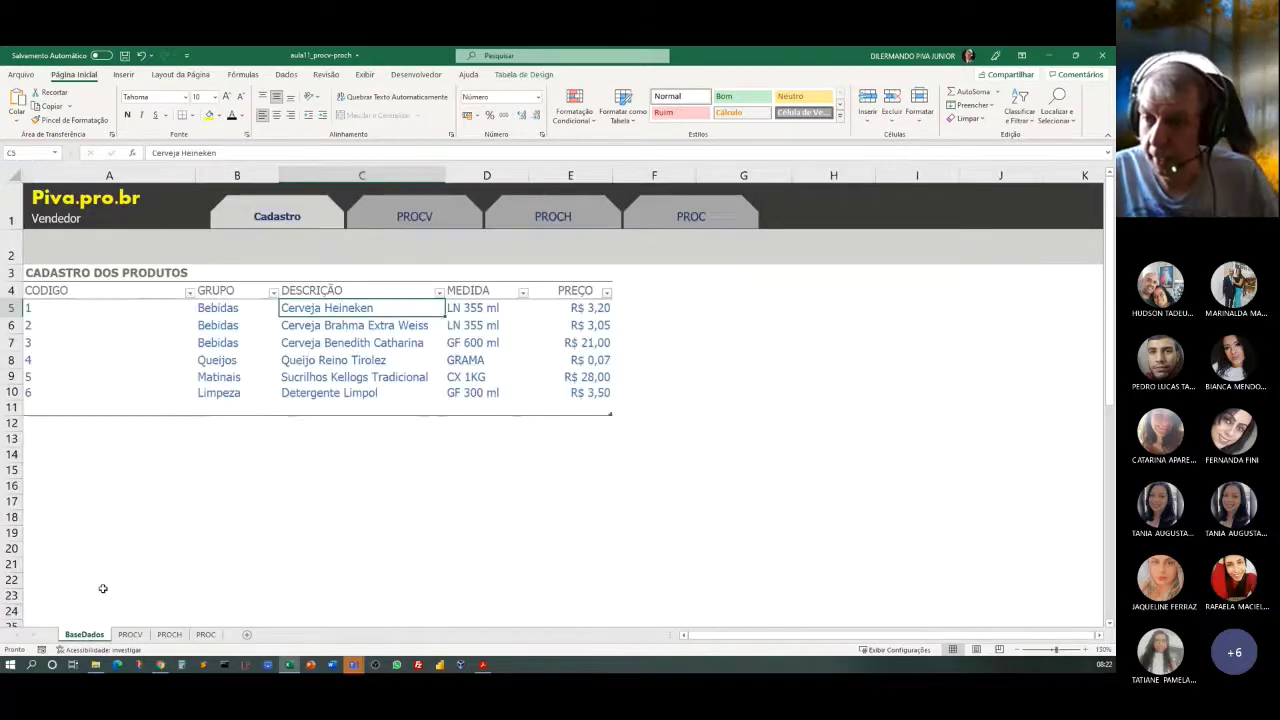
pyautogui.moveTo(46, 306); pyautogui.dragTo(57, 417)
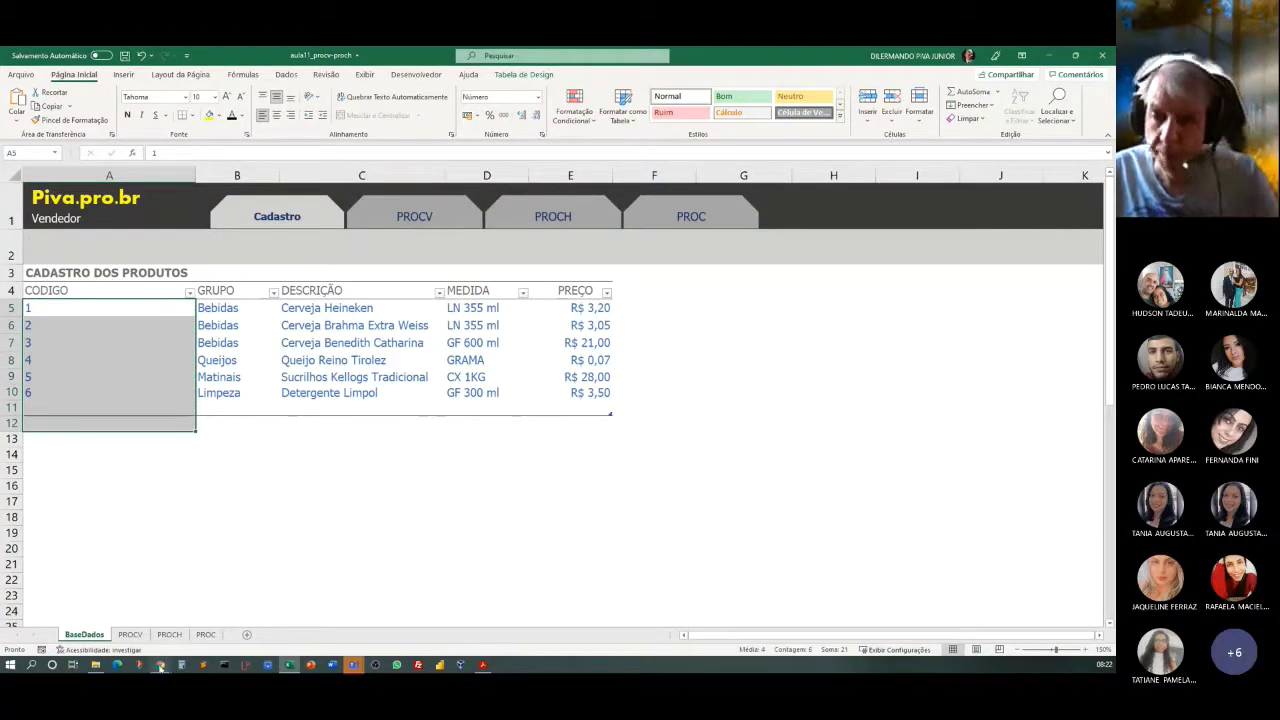
pyautogui.click(169, 634)
pyautogui.moveTo(55, 438); pyautogui.dragTo(637, 439)
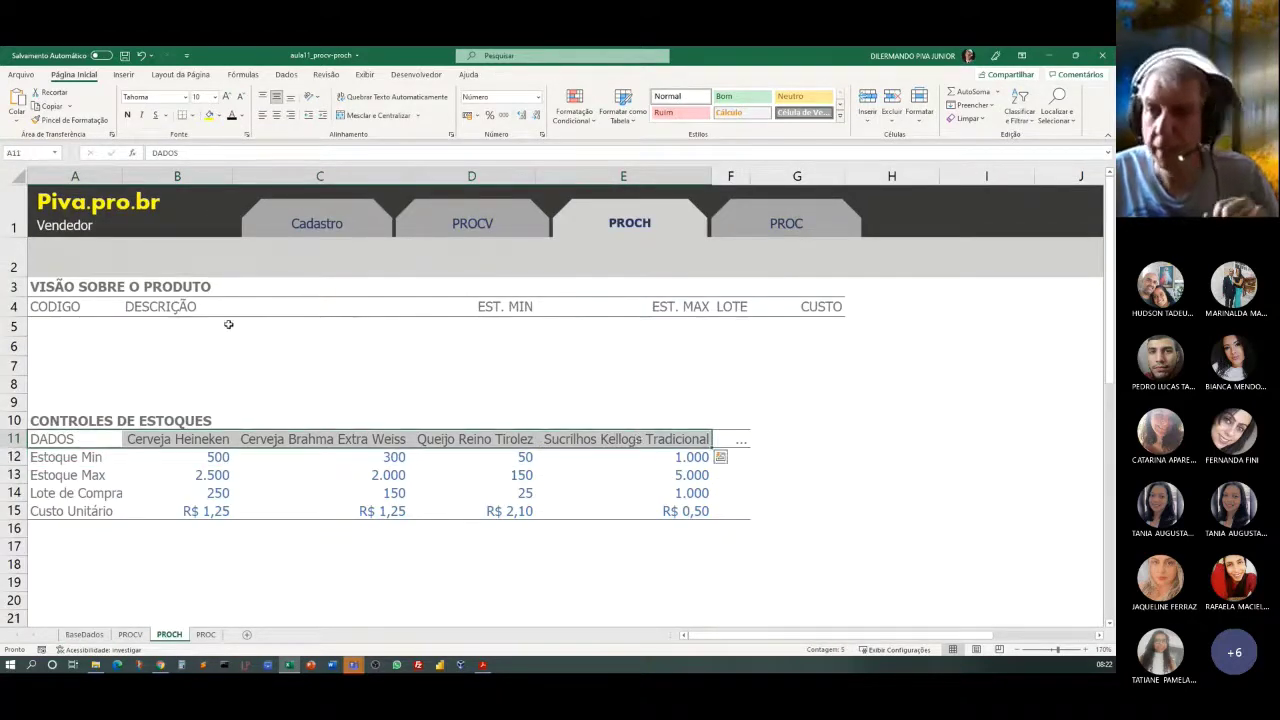
pyautogui.click(57, 318)
pyautogui.click(160, 331)
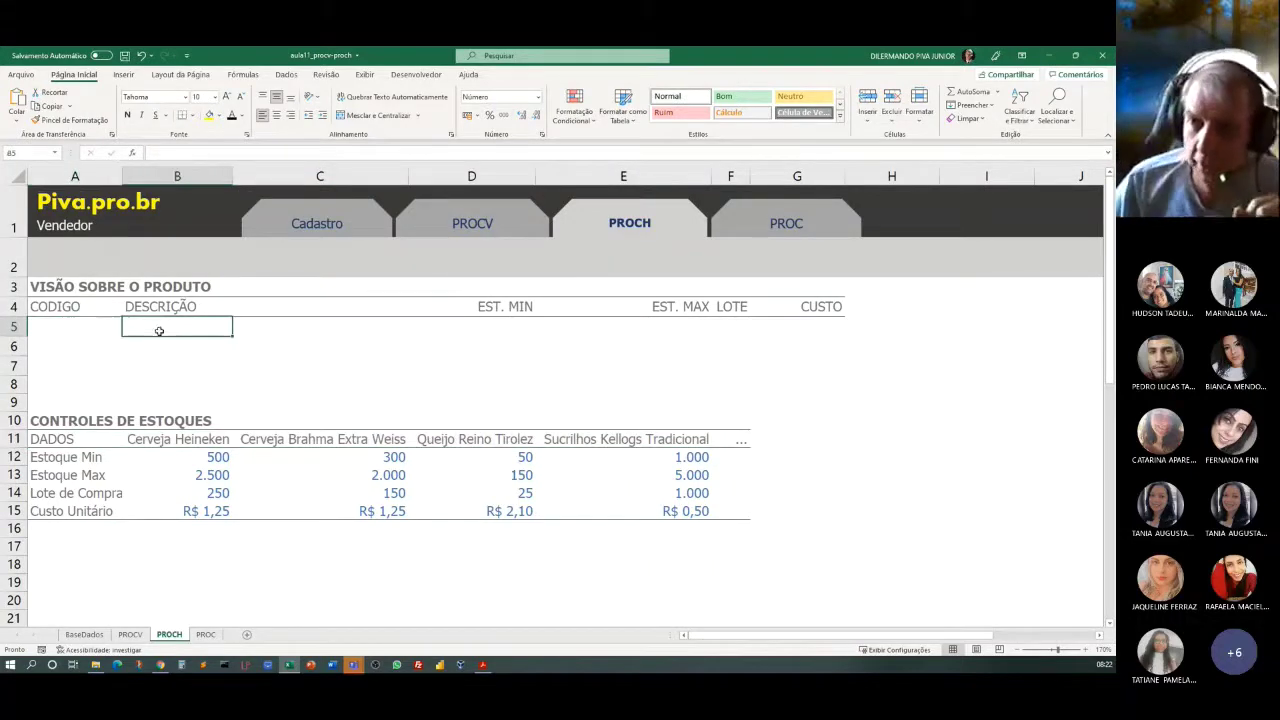
# Check the overview's empty result cells D5 to G5 and widen the LOTE column F.
pyautogui.click(523, 329)
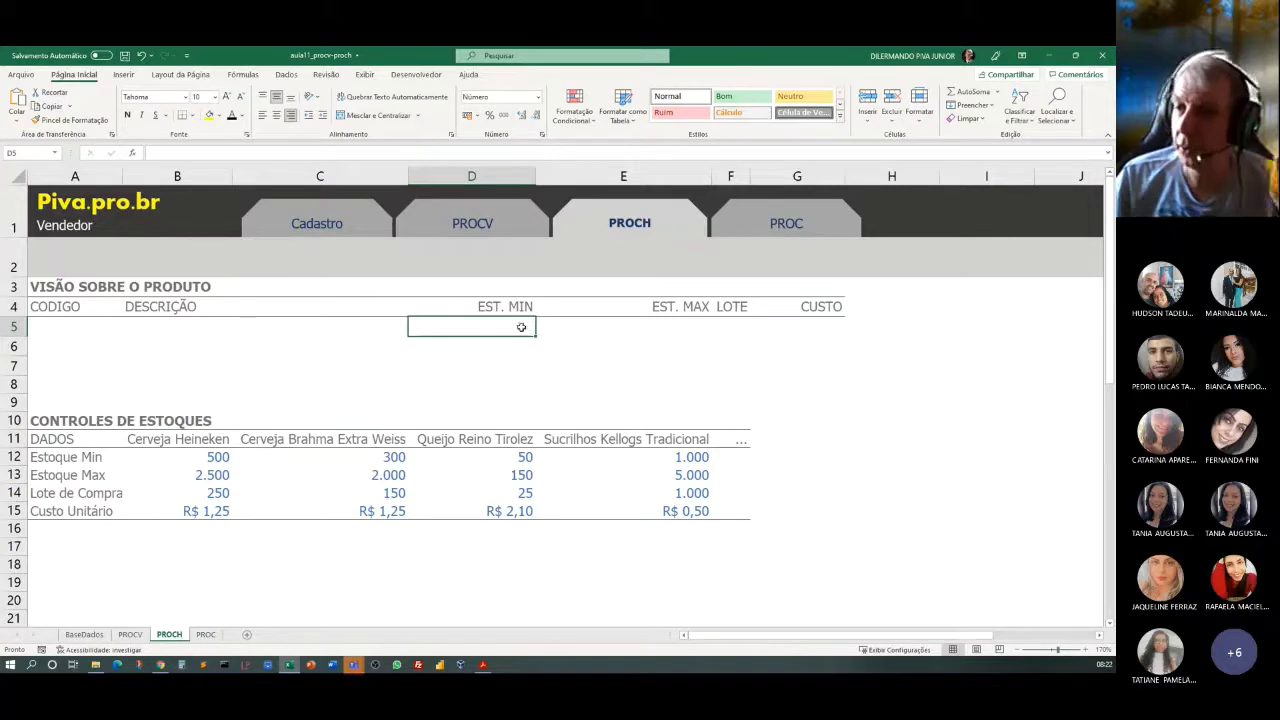
pyautogui.click(650, 323)
pyautogui.click(747, 324)
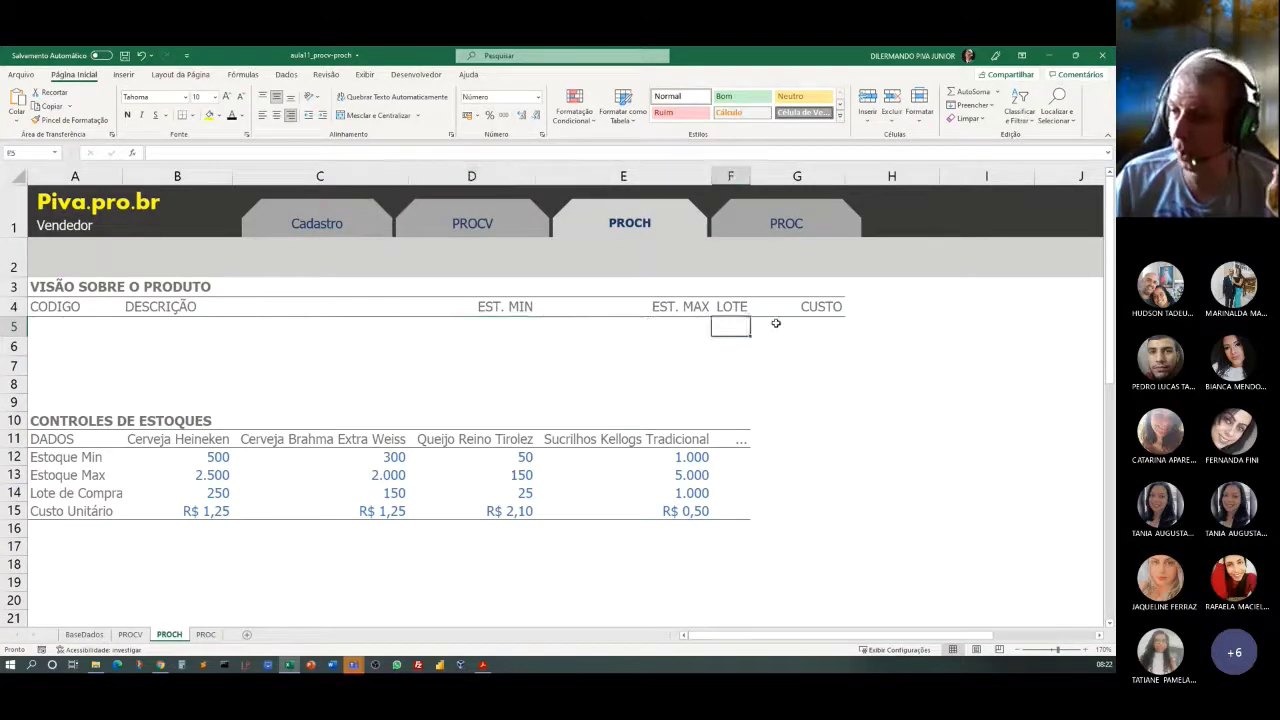
pyautogui.click(832, 327)
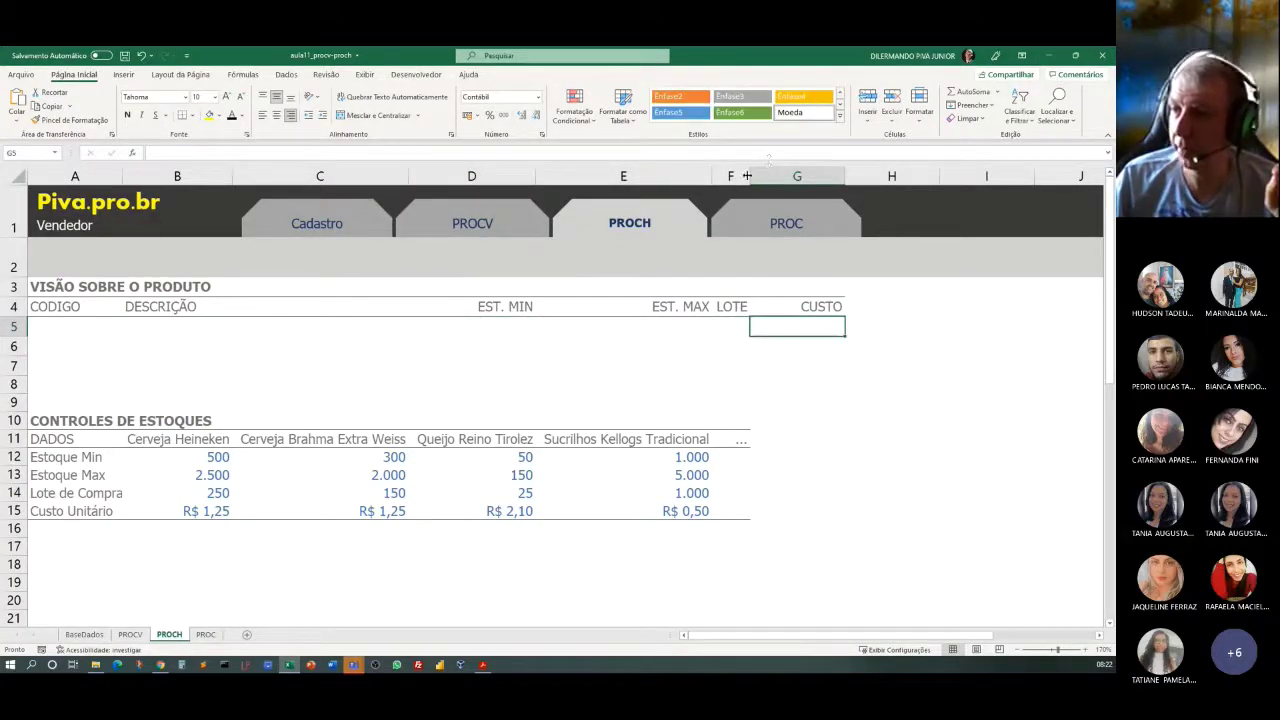
pyautogui.moveTo(749, 176); pyautogui.dragTo(800, 175)
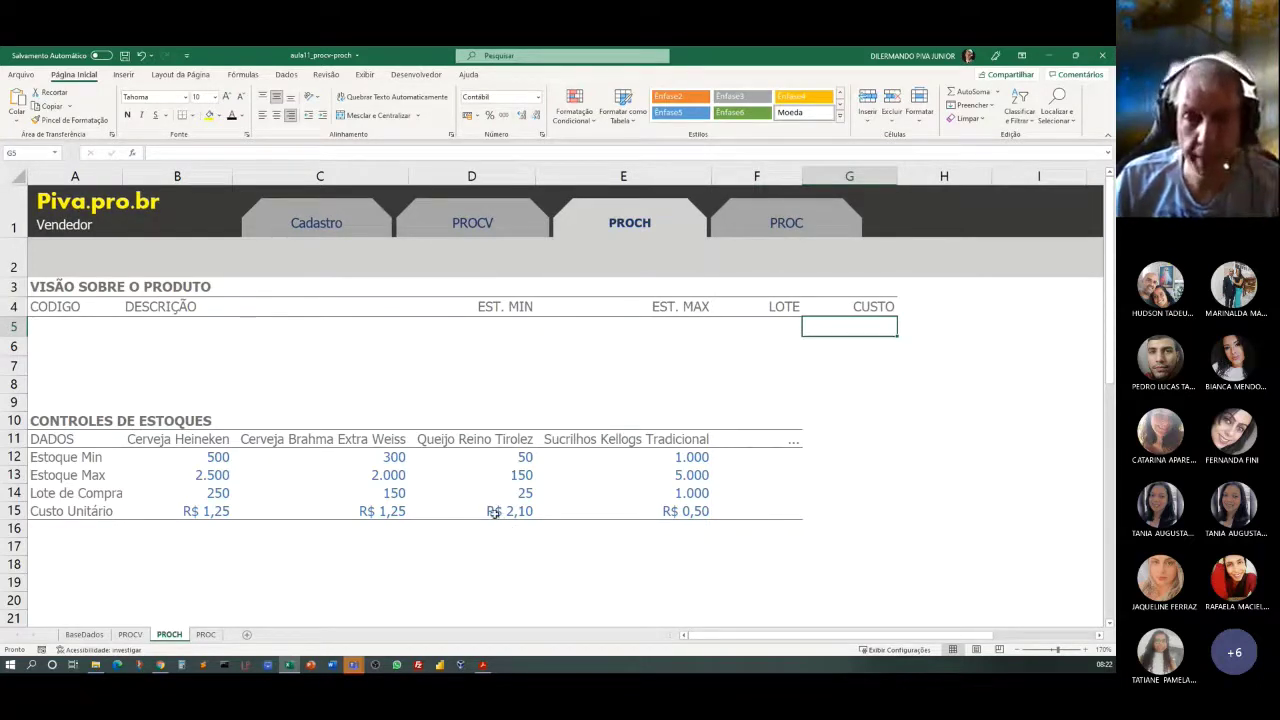
# Enter product code 1 in the overview's CODIGO cell A5.
pyautogui.click(40, 328)
pyautogui.click(158, 325)
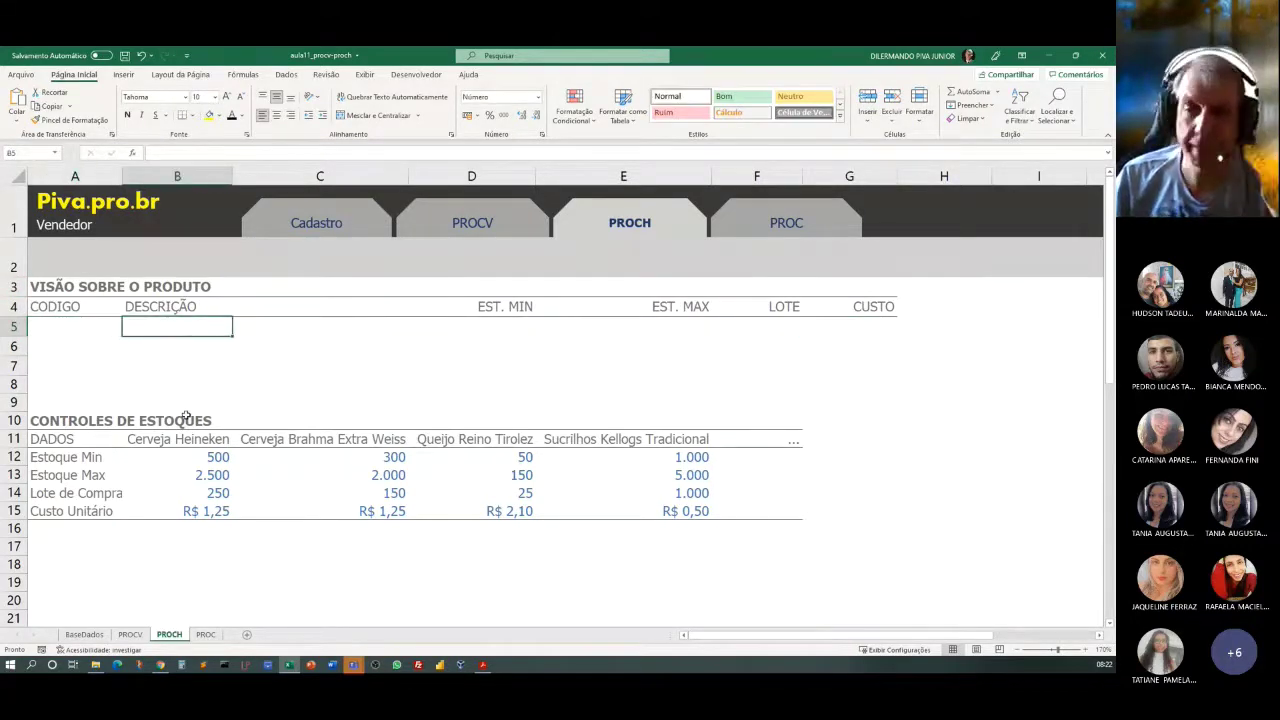
pyautogui.click(58, 333)
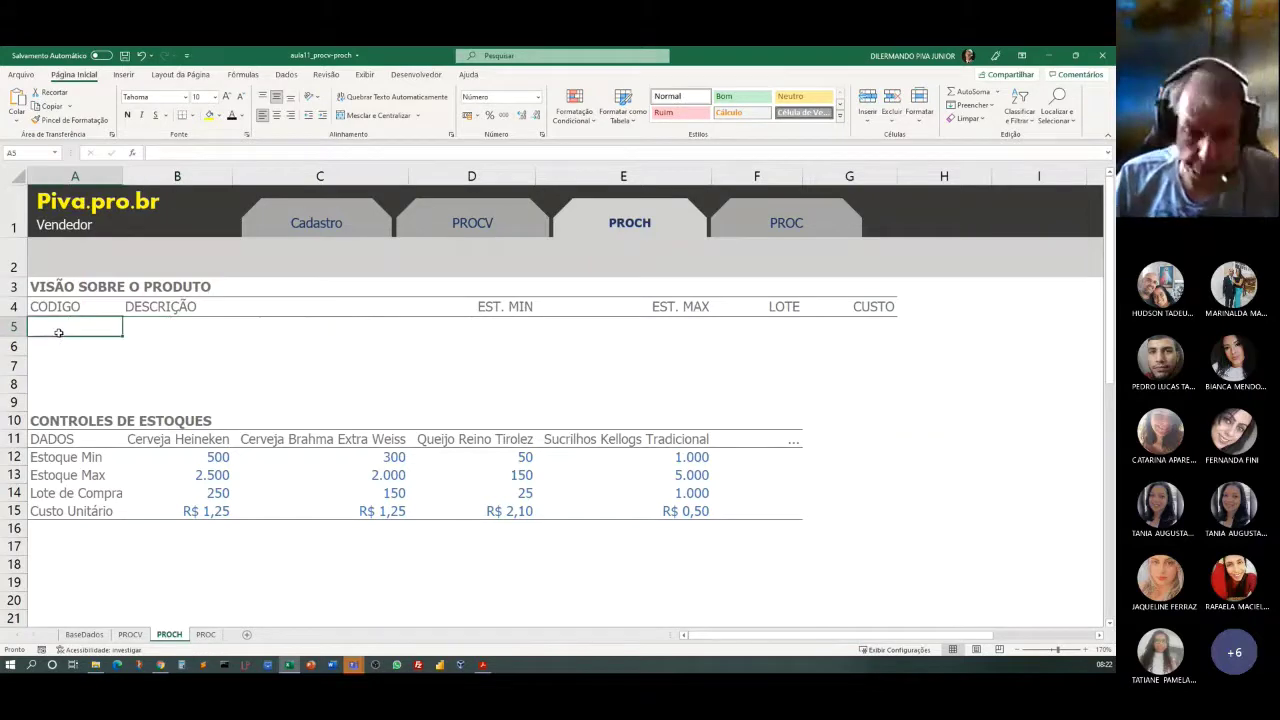
pyautogui.write('1')
# Look up the product description in B5 with the formula =PROCV(A5;TBCadastro;3;FALSO).
pyautogui.click(163, 332)
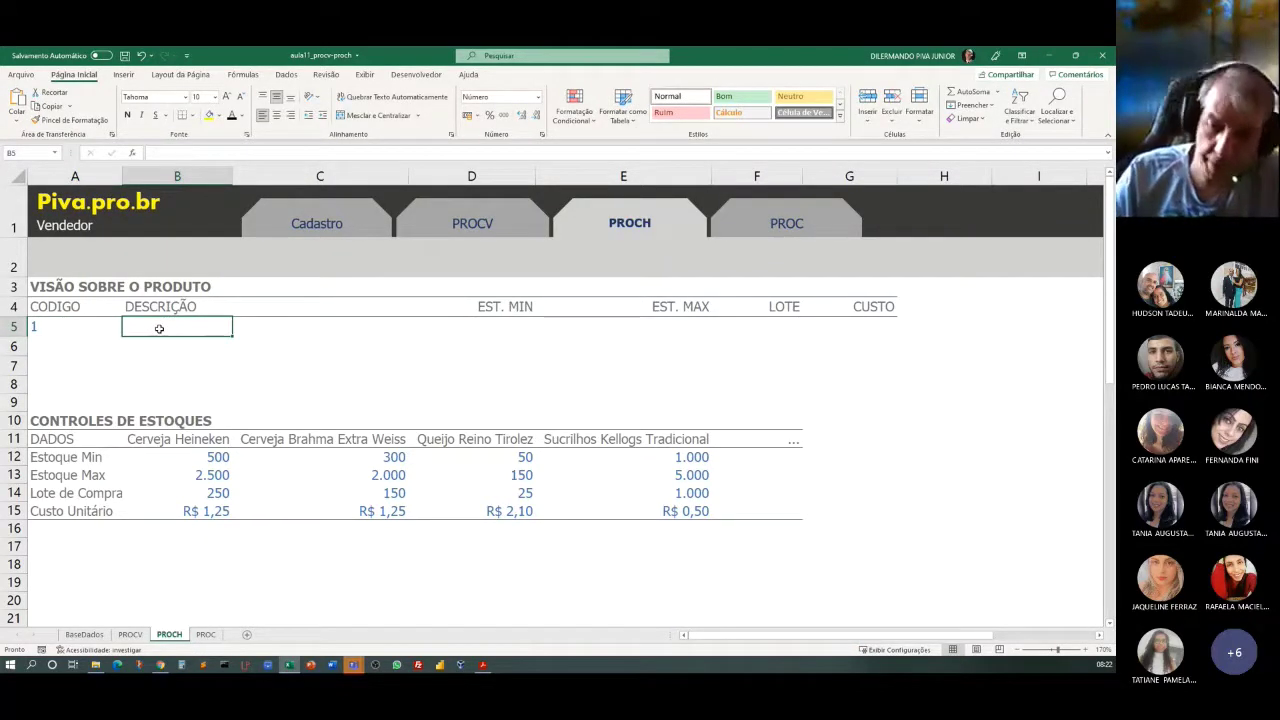
pyautogui.write('=PR')
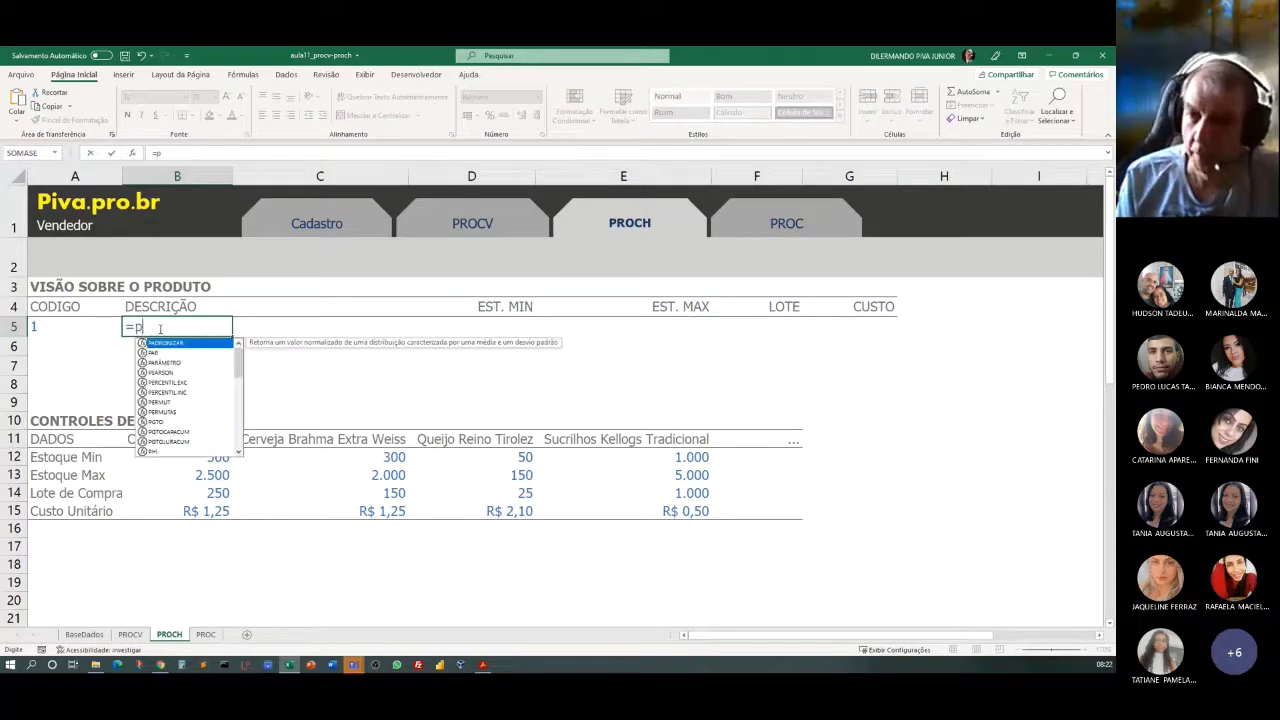
pyautogui.press('BackSpace')
pyautogui.press('BackSpace')
pyautogui.write('PROCV')
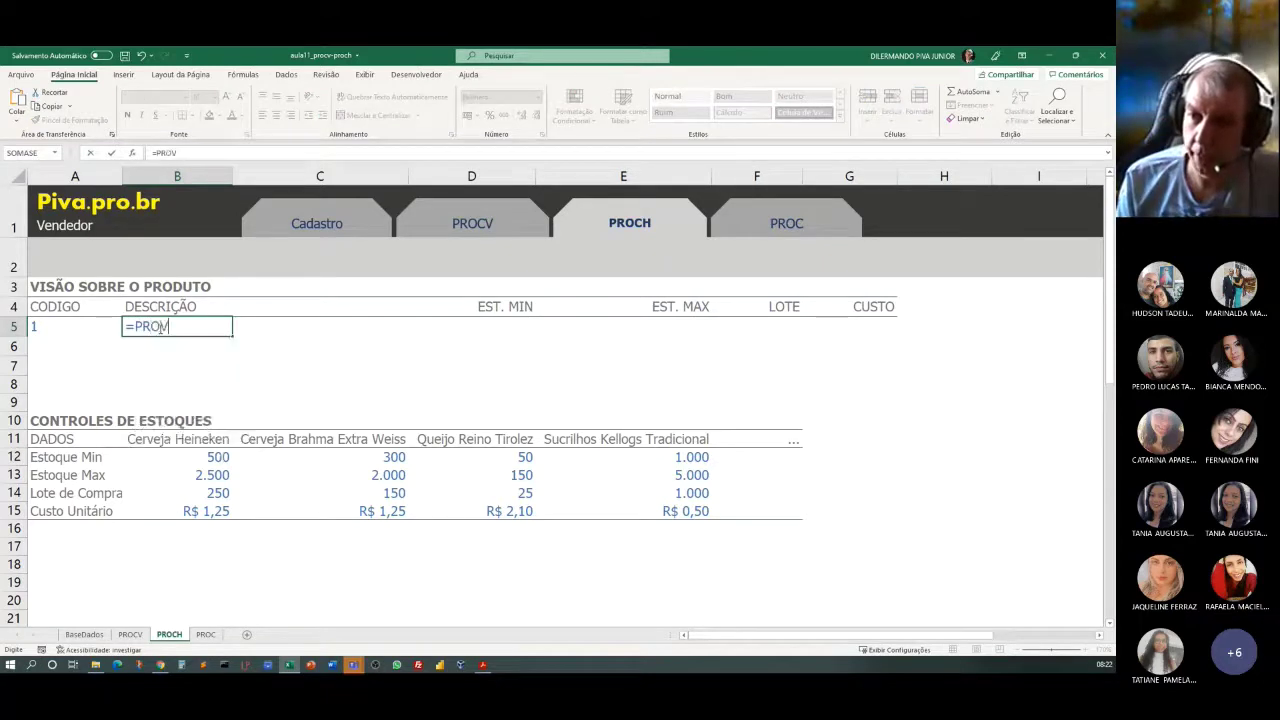
pyautogui.write('(')
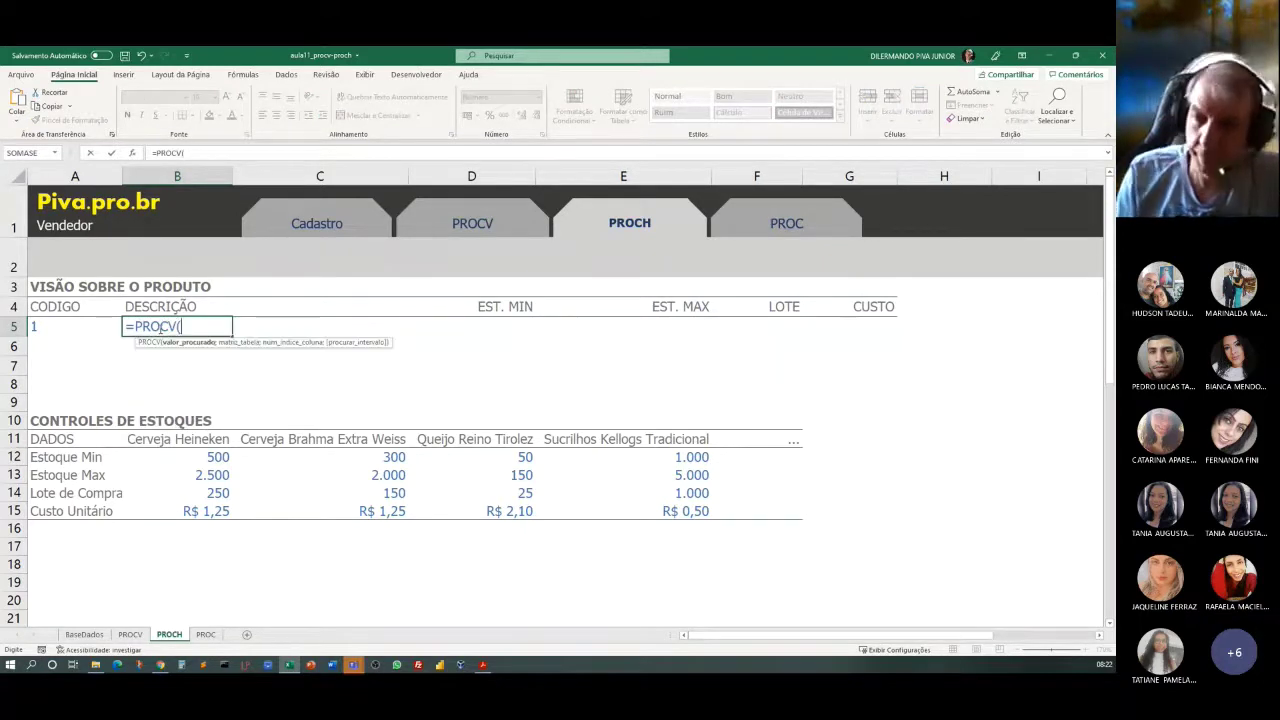
pyautogui.click(56, 325)
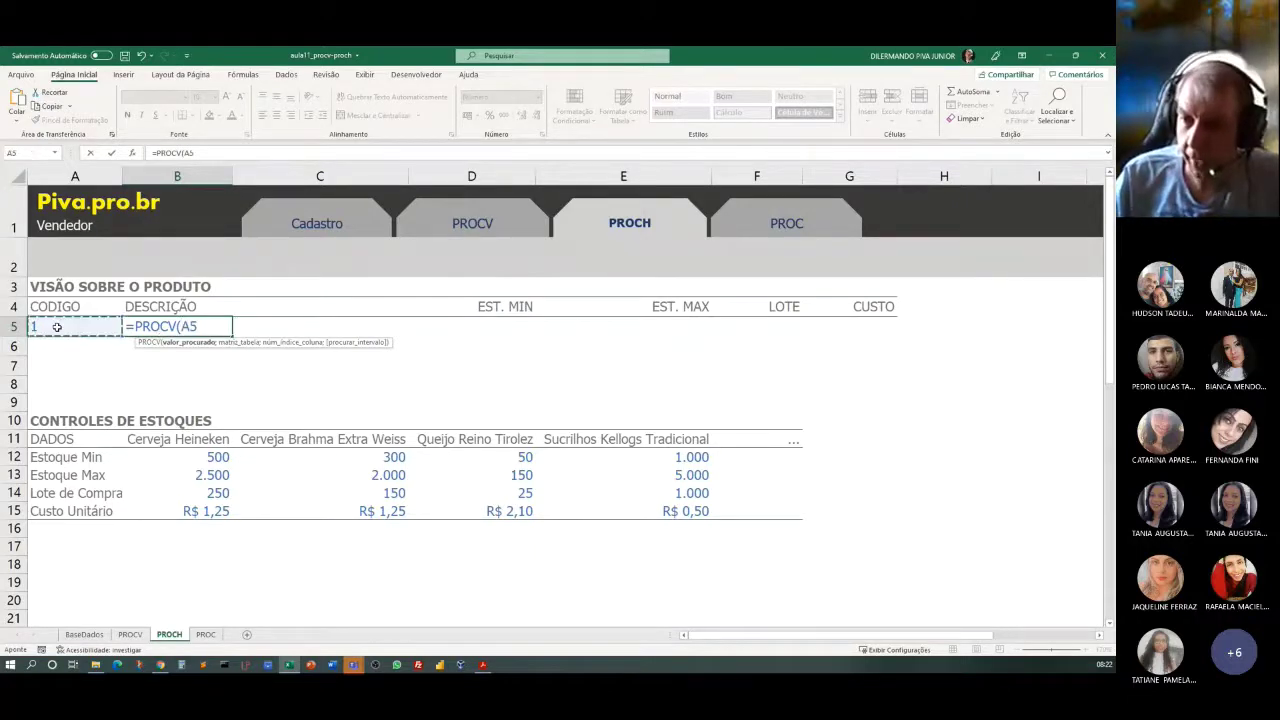
pyautogui.write(';')
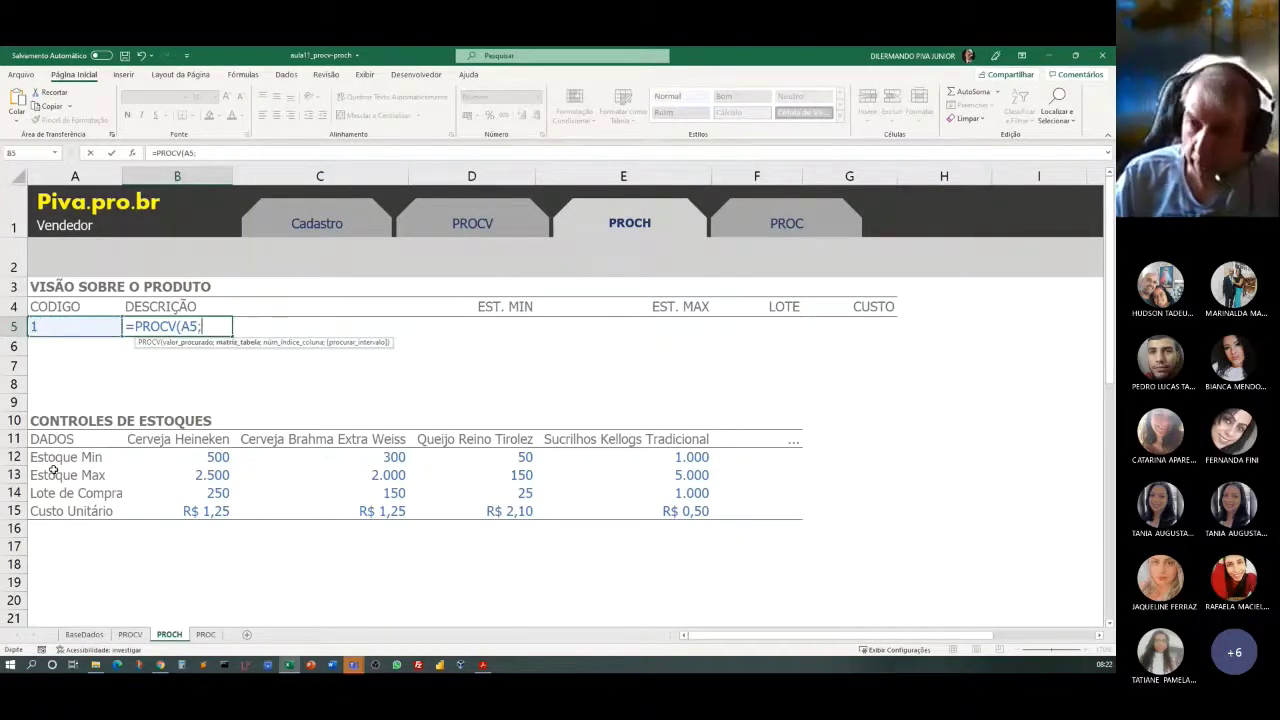
pyautogui.write('tb')
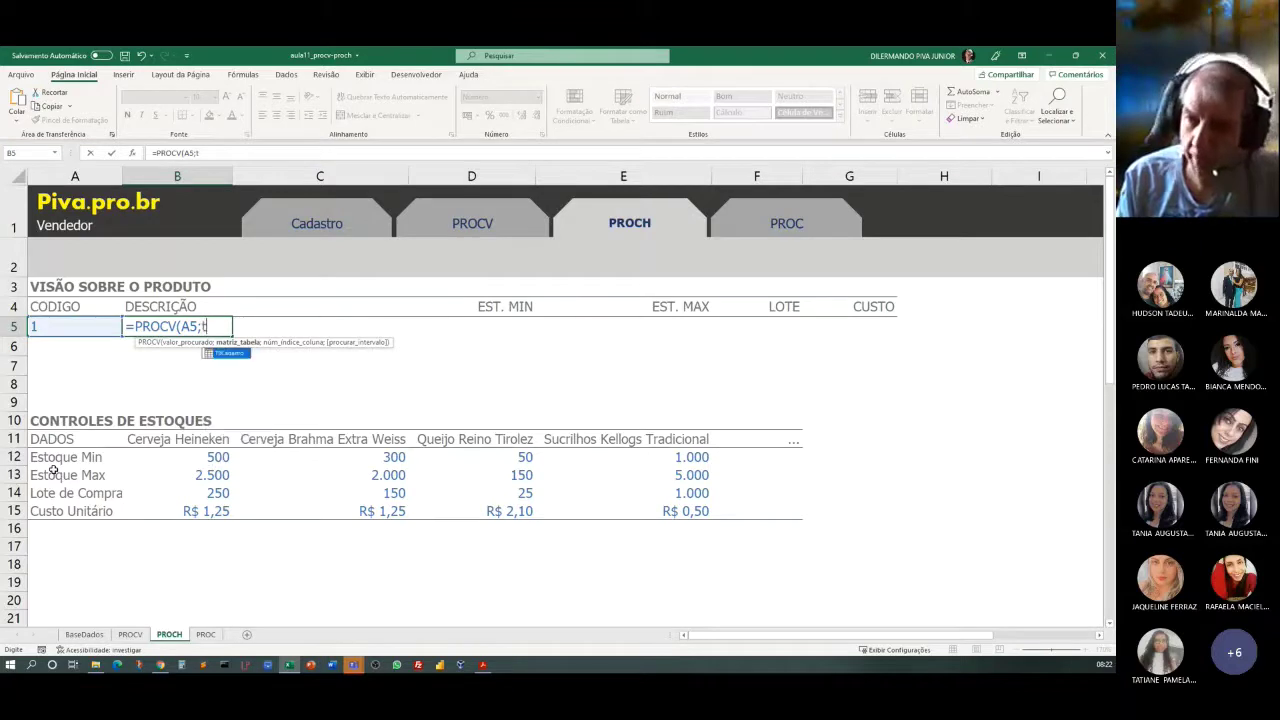
pyautogui.click(239, 357)
pyautogui.doubleClick(239, 356)
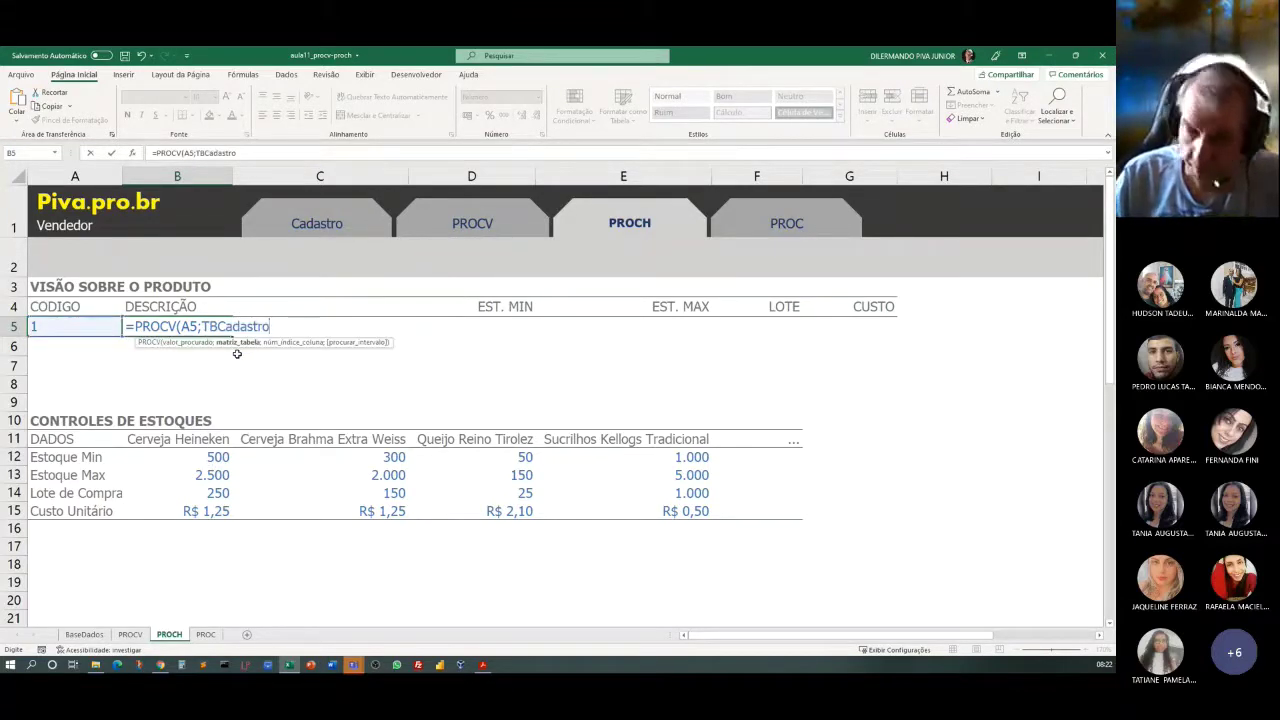
pyautogui.write(';')
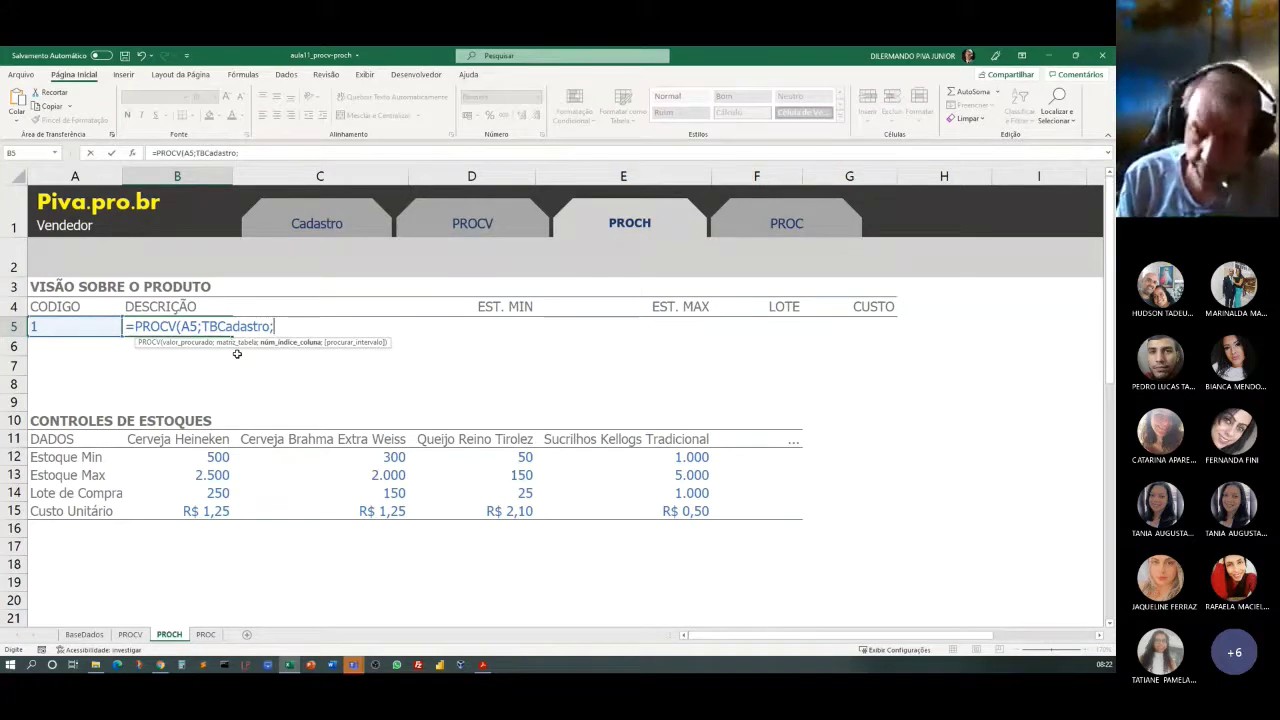
pyautogui.write('3;')
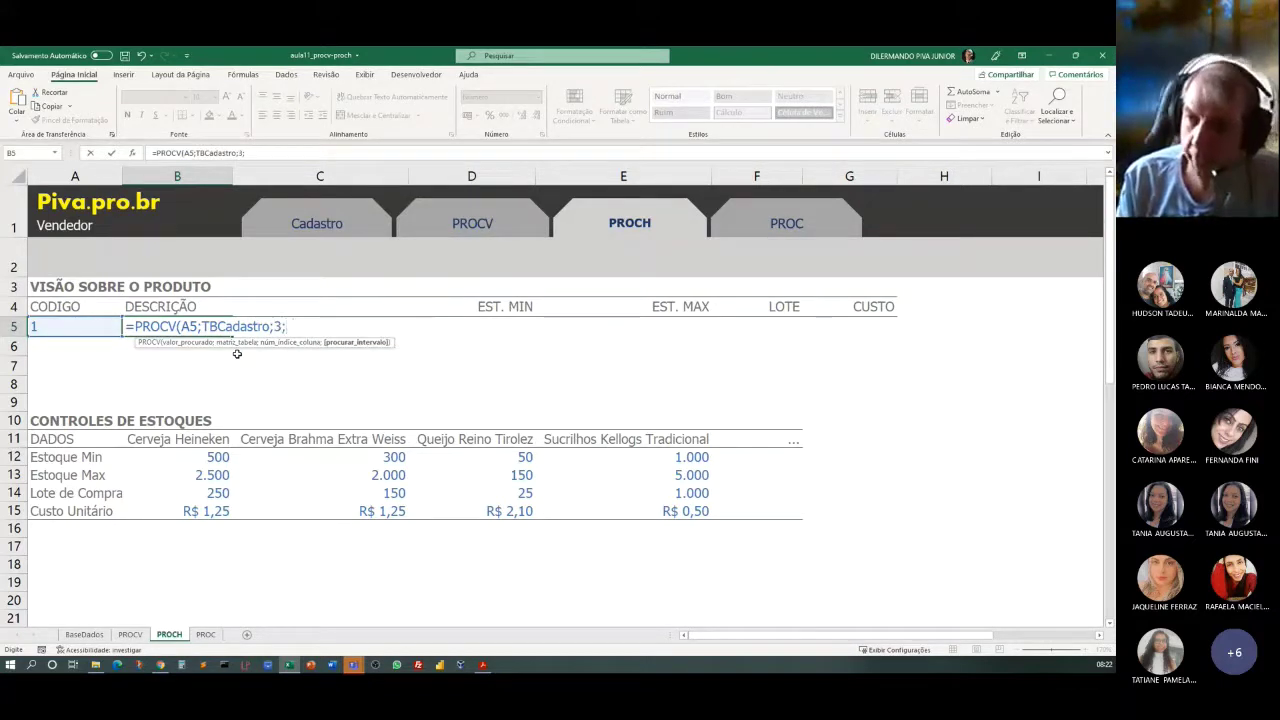
pyautogui.write('FALS')
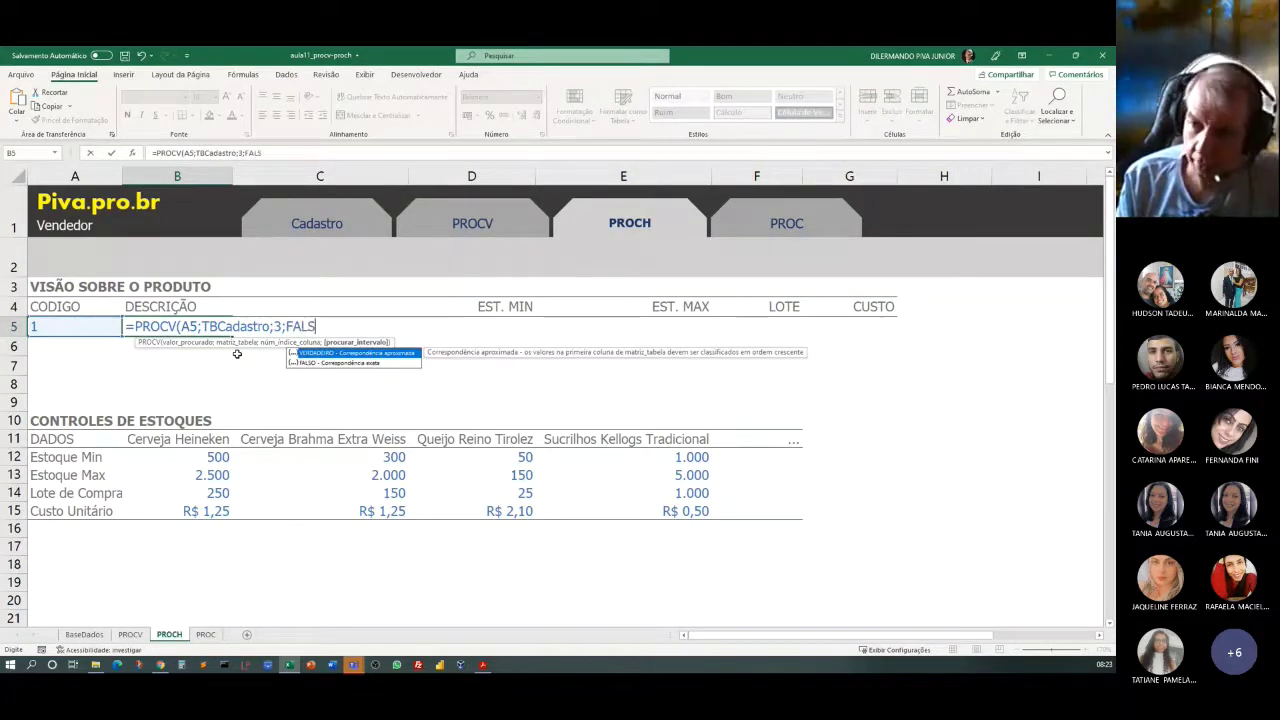
pyautogui.write('O)')
pyautogui.press('Return')
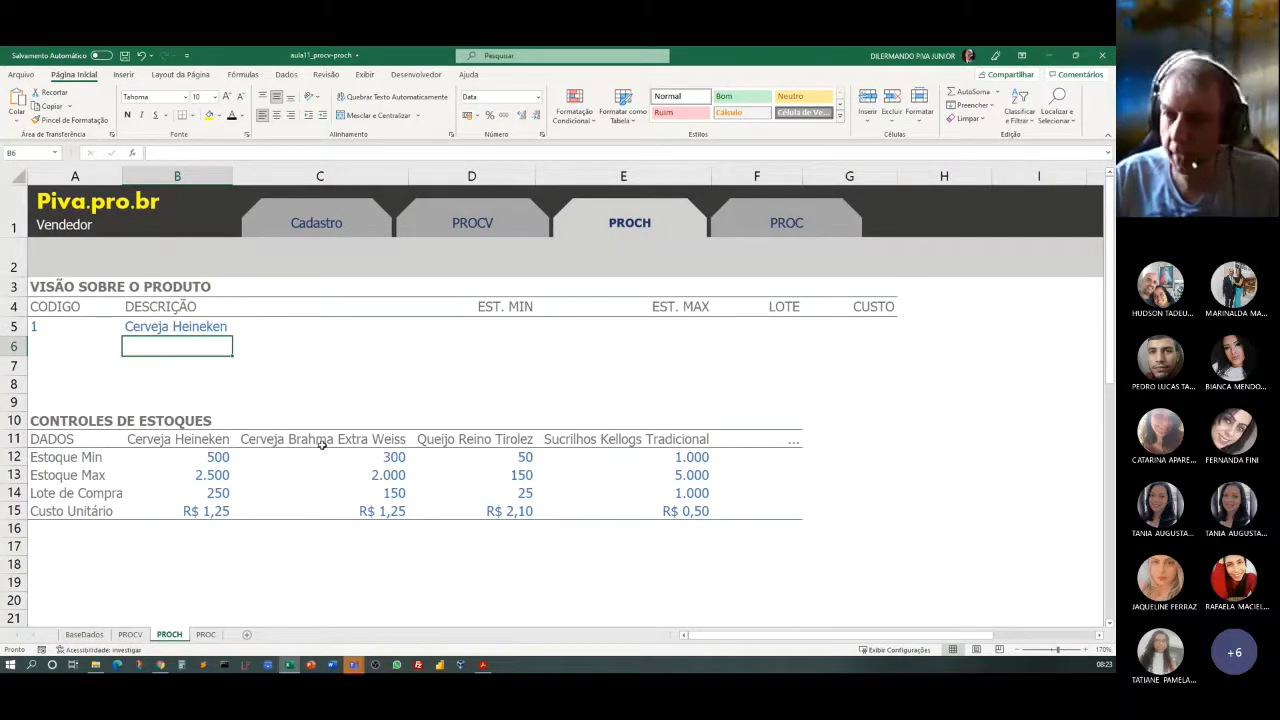
# Start the EST. MIN formula in D5 with PROCH, using description B5 as lookup value and stock control table A11:E15 as the matrix.
pyautogui.click(485, 328)
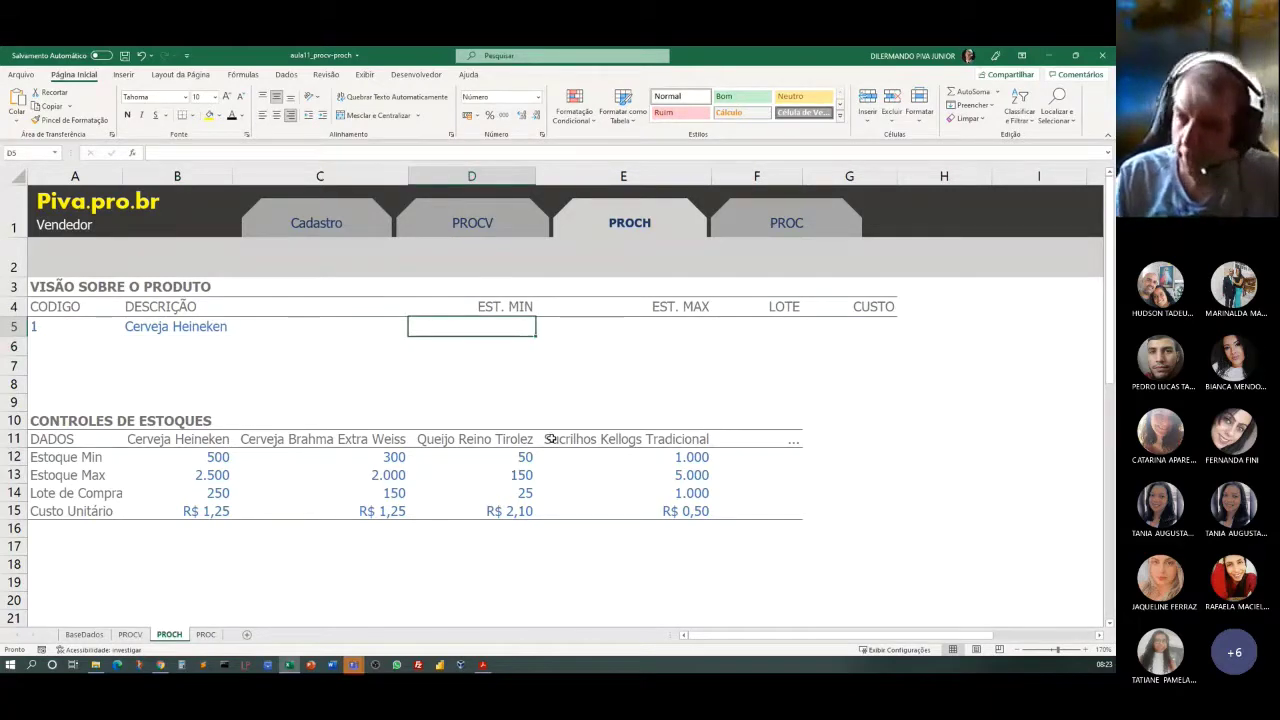
pyautogui.write('=PR')
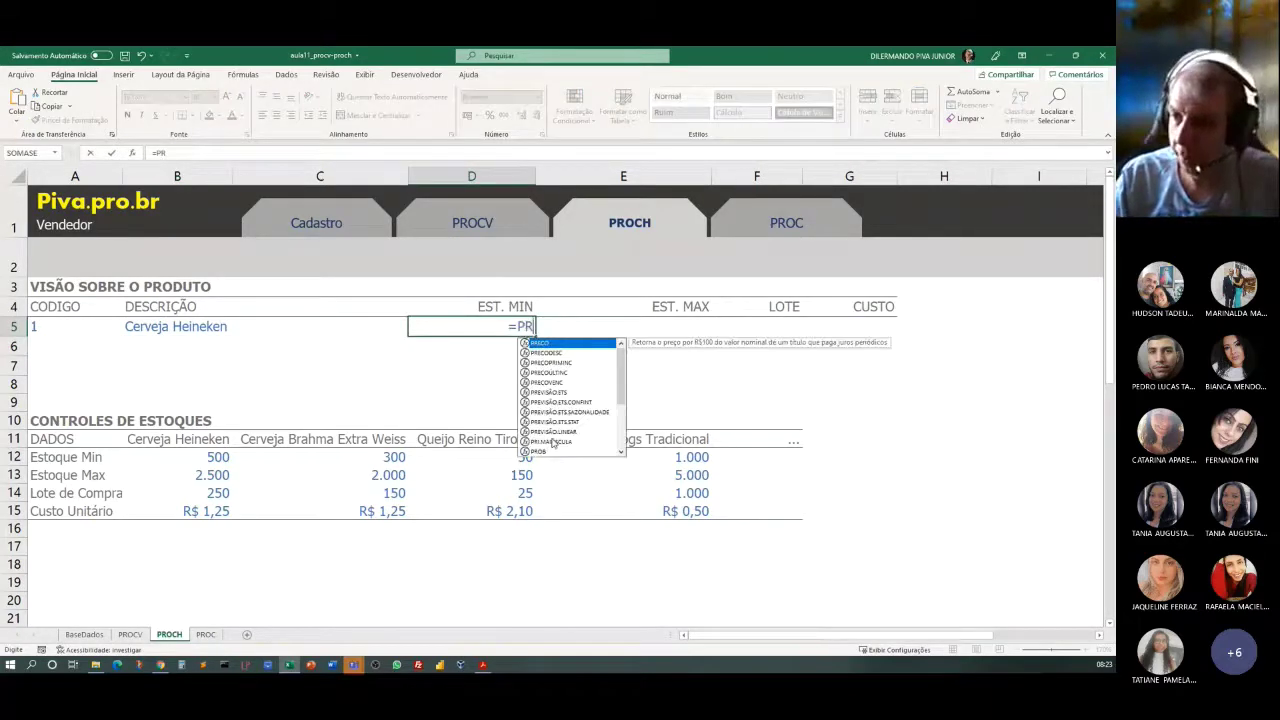
pyautogui.write('OCH')
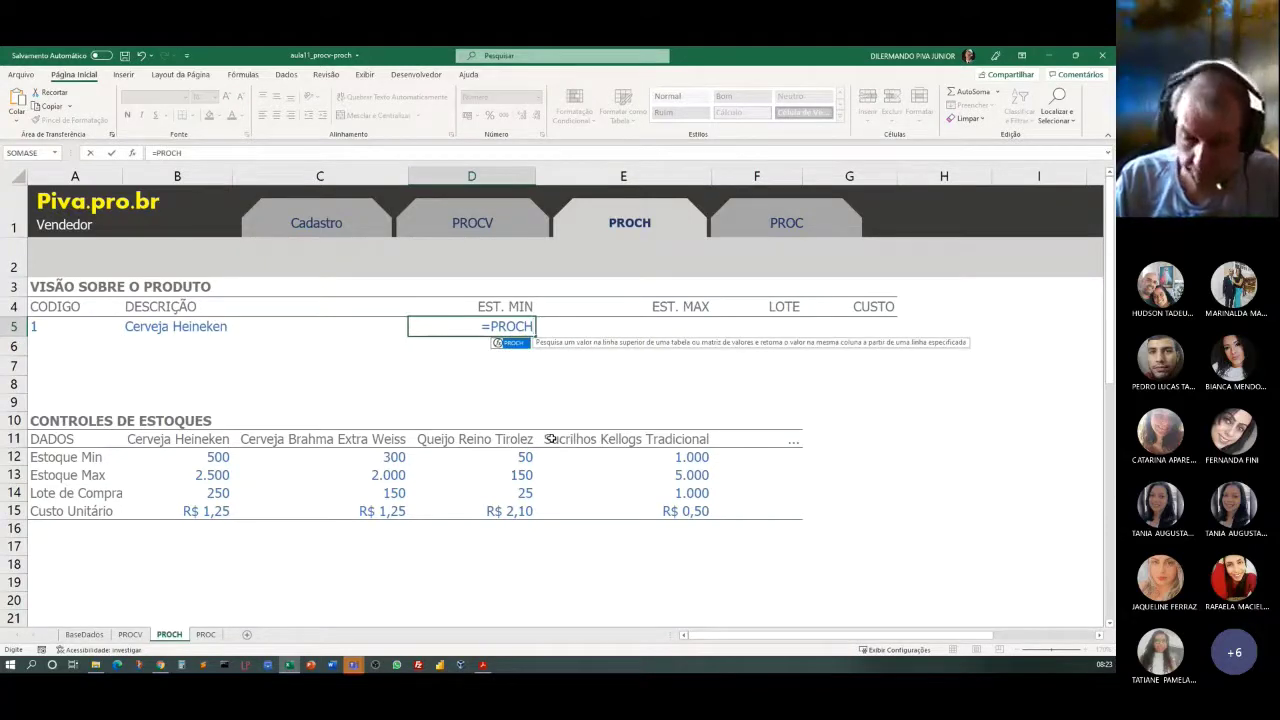
pyautogui.write('(')
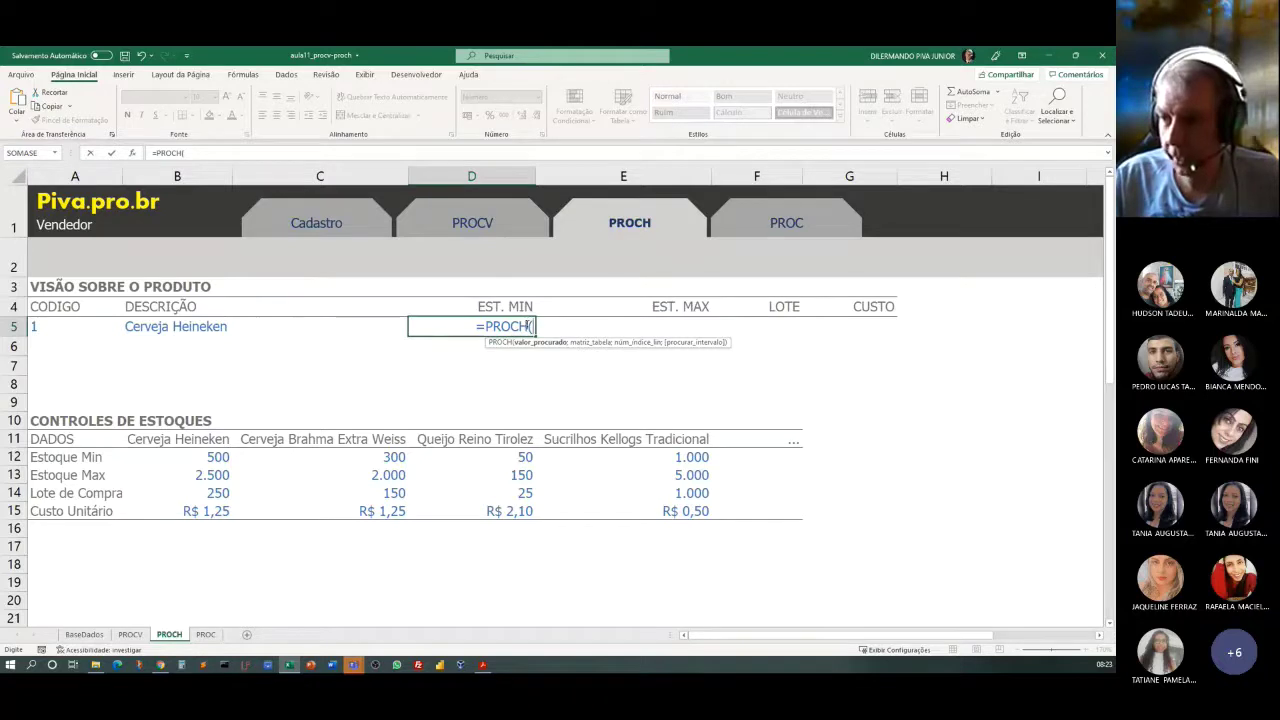
pyautogui.click(174, 328)
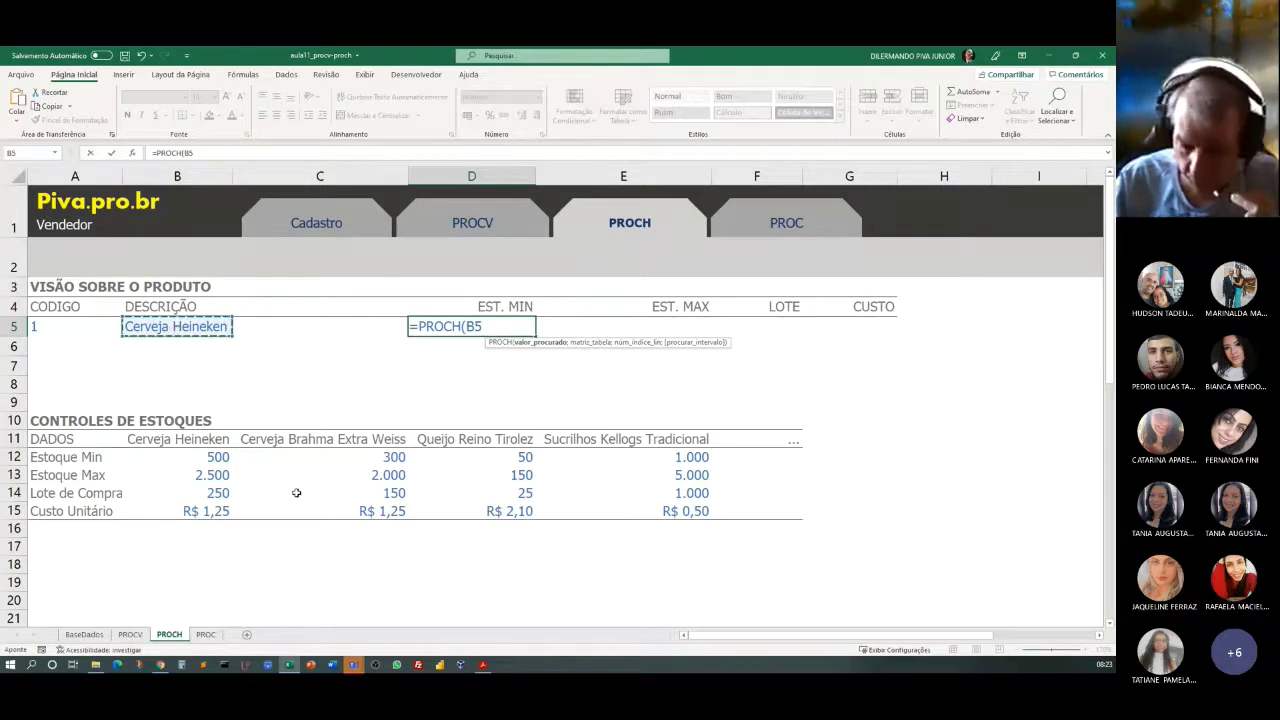
pyautogui.write(';')
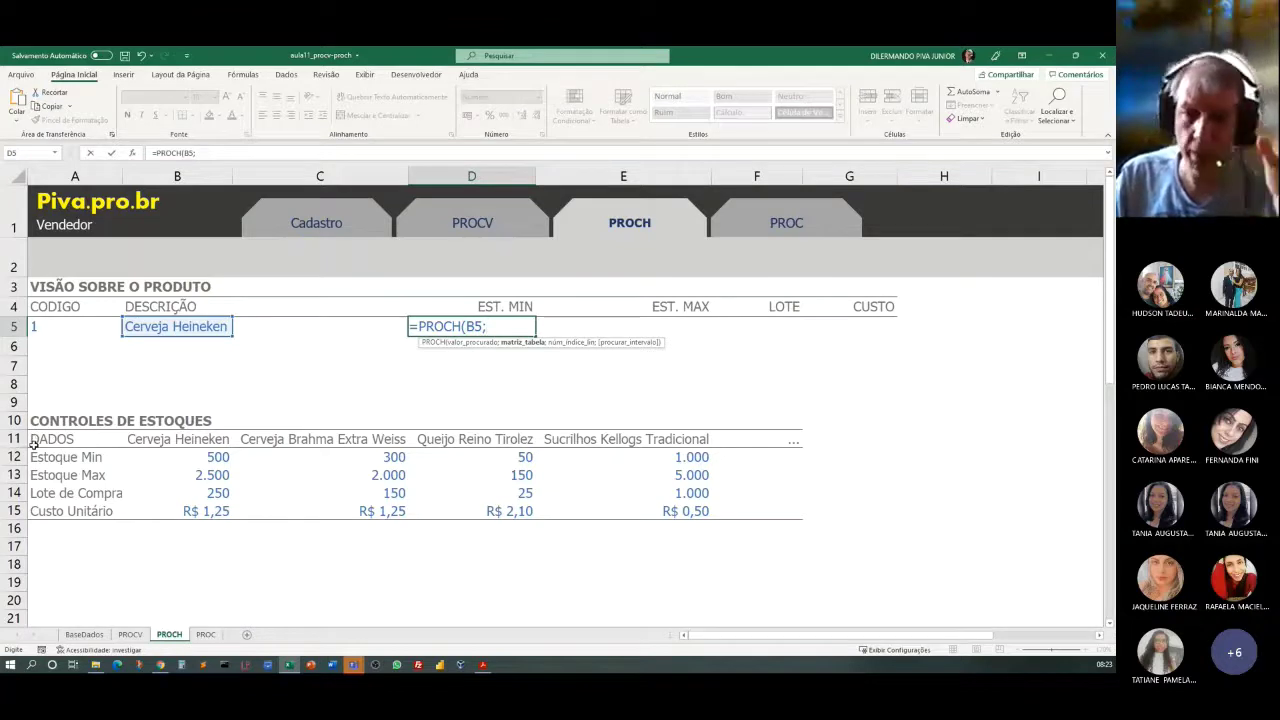
pyautogui.moveTo(42, 447); pyautogui.dragTo(617, 513)
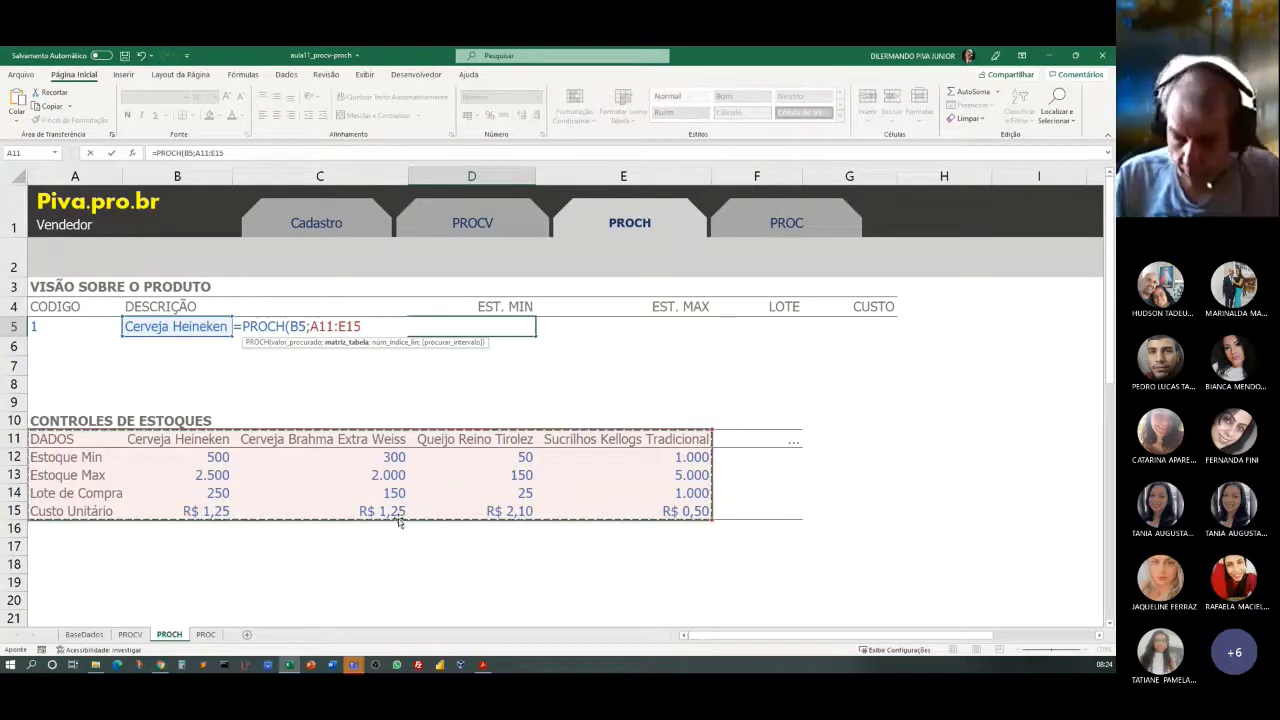
# Complete the D5 formula with row index 2 and exact match, giving =PROCH(B5;A11:E15;2;FALSO).
pyautogui.write(';')
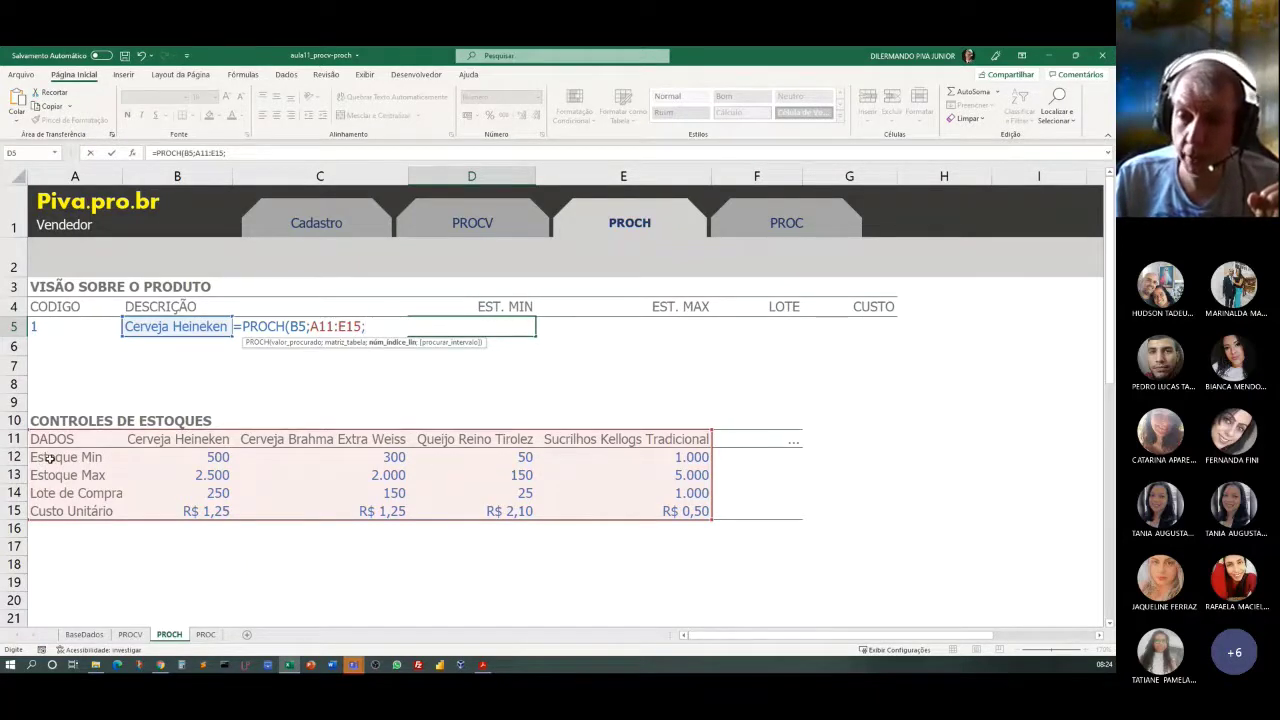
pyautogui.click(368, 326)
pyautogui.write('2')
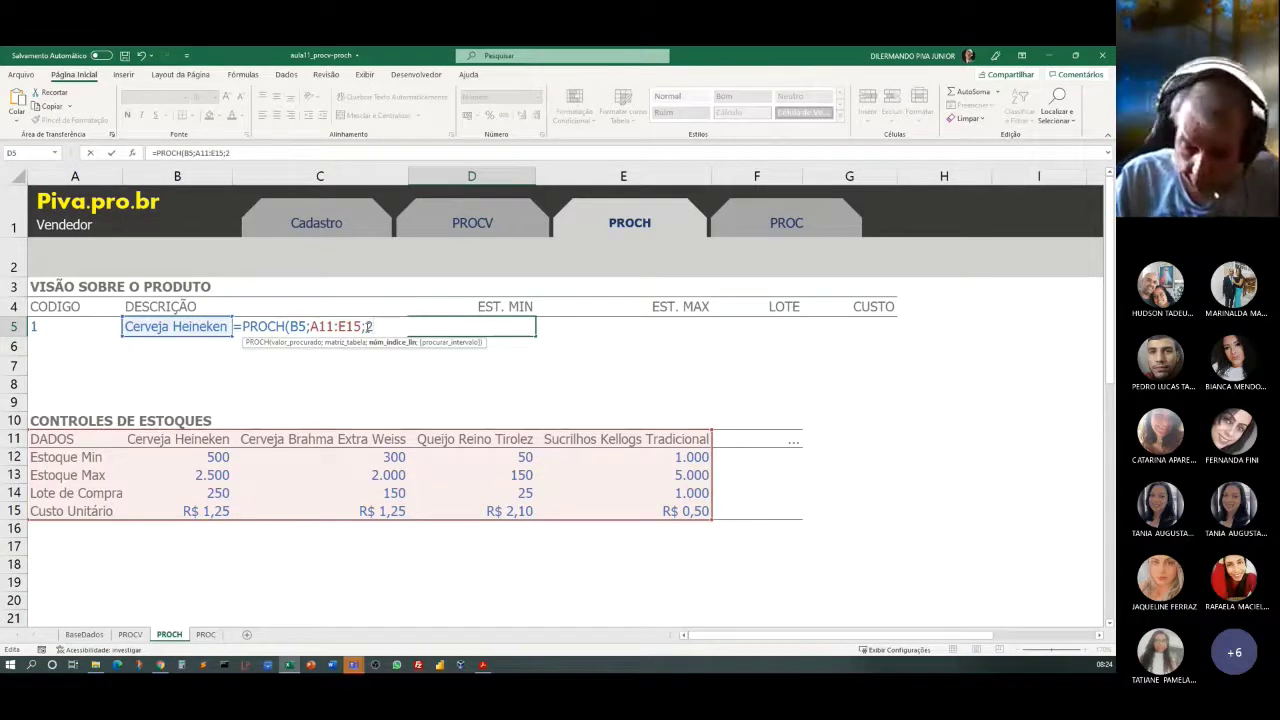
pyautogui.write(';')
pyautogui.press('Escape')
pyautogui.write('/*')
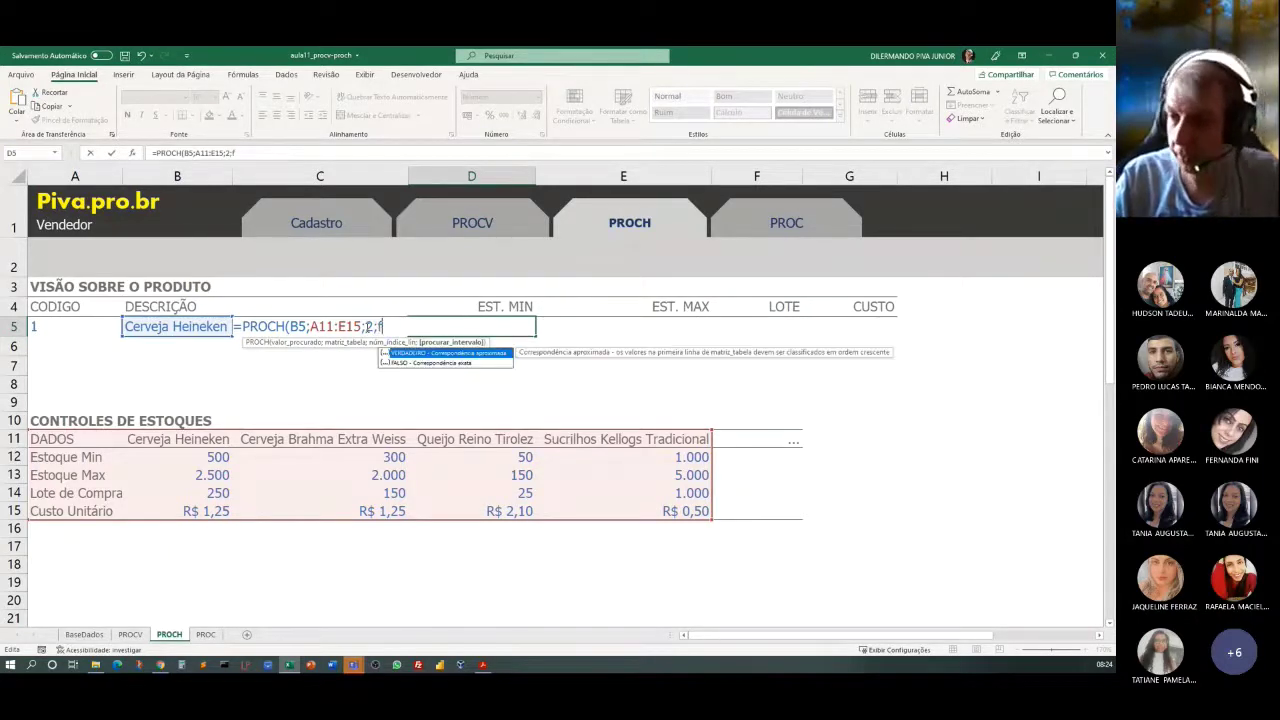
pyautogui.press('BackSpace')
pyautogui.press('BackSpace')
pyautogui.write('FA')
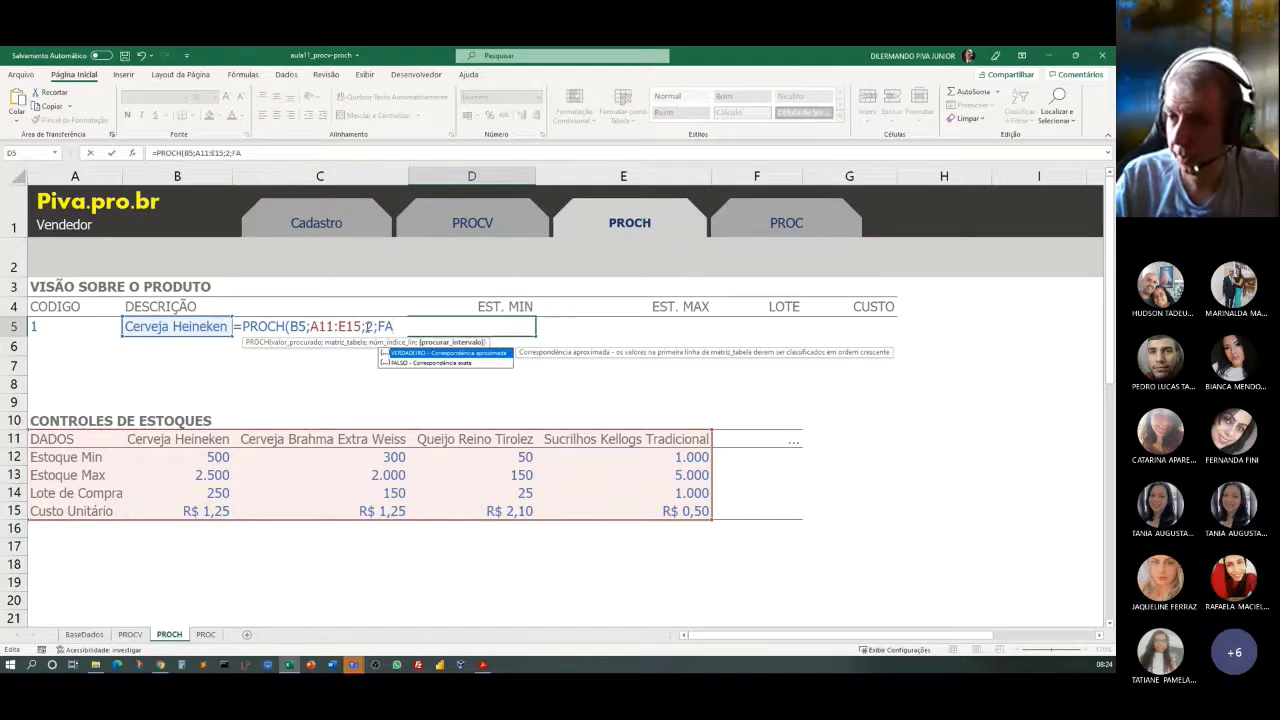
pyautogui.write('LSO)')
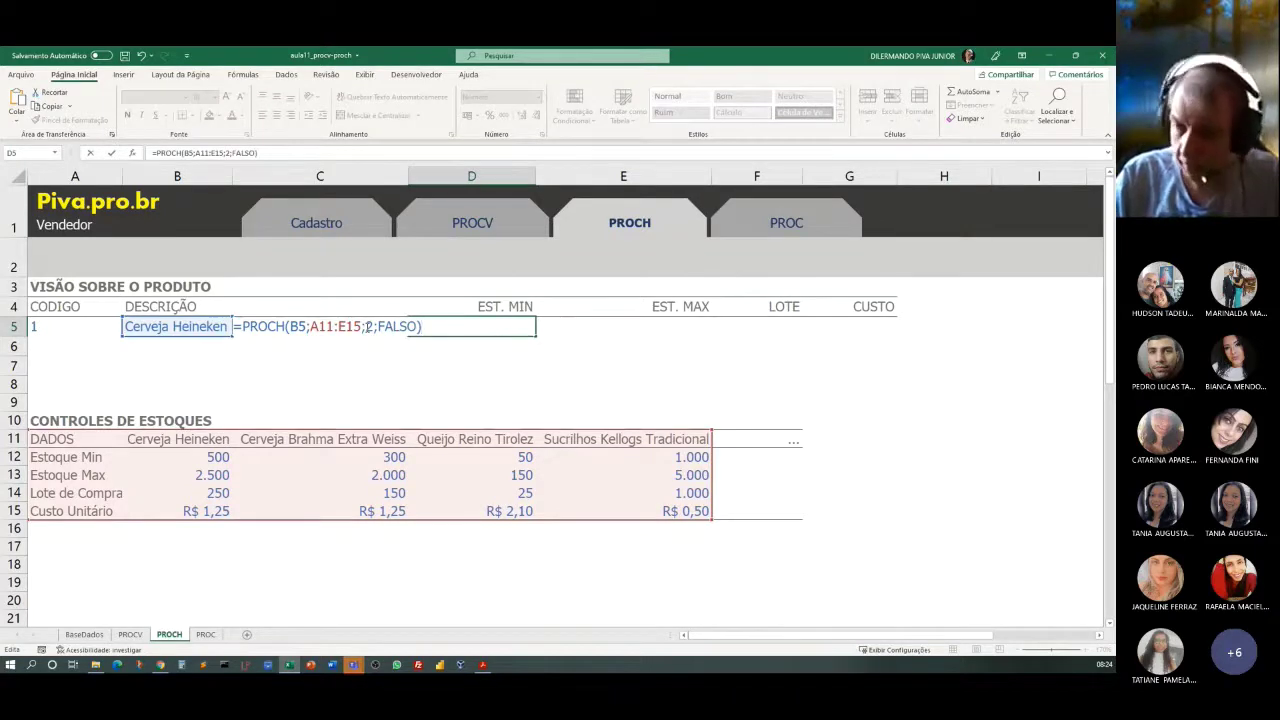
pyautogui.press('Return')
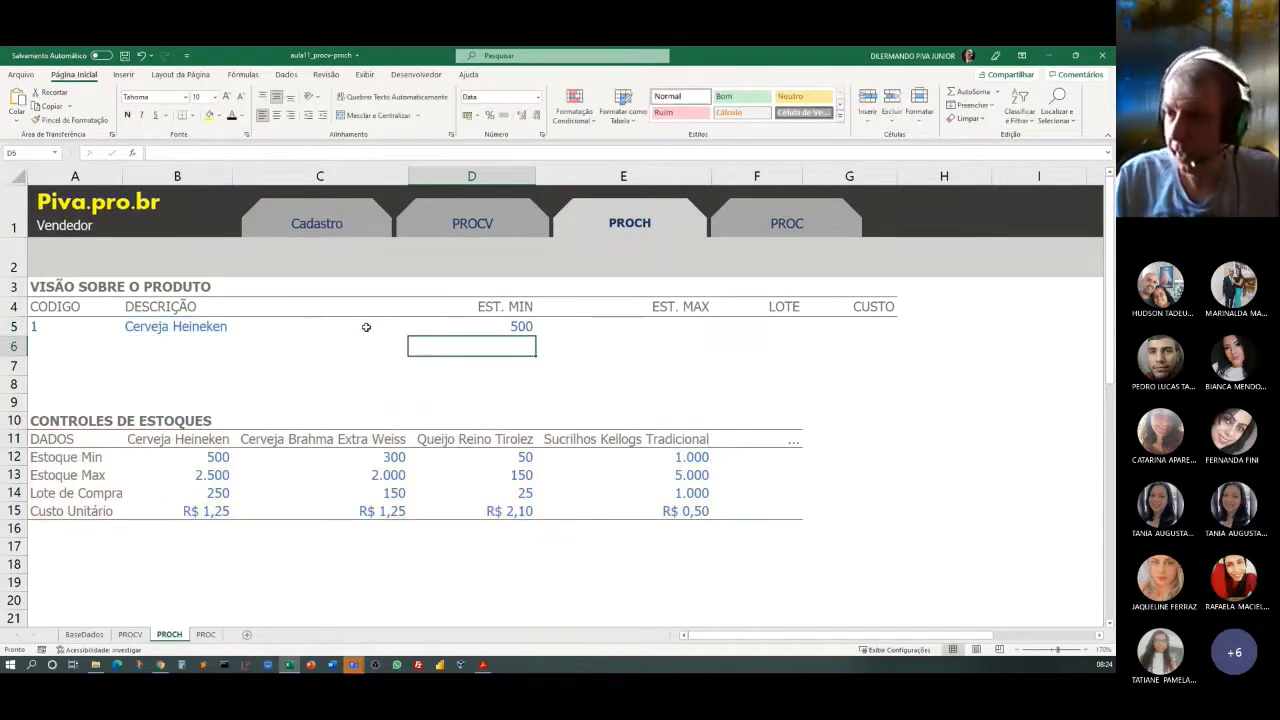
# Compare the EST. MIN result in D5 with the Estoque Min entry under Cerveja Heineken in the stock control table.
pyautogui.click(500, 329)
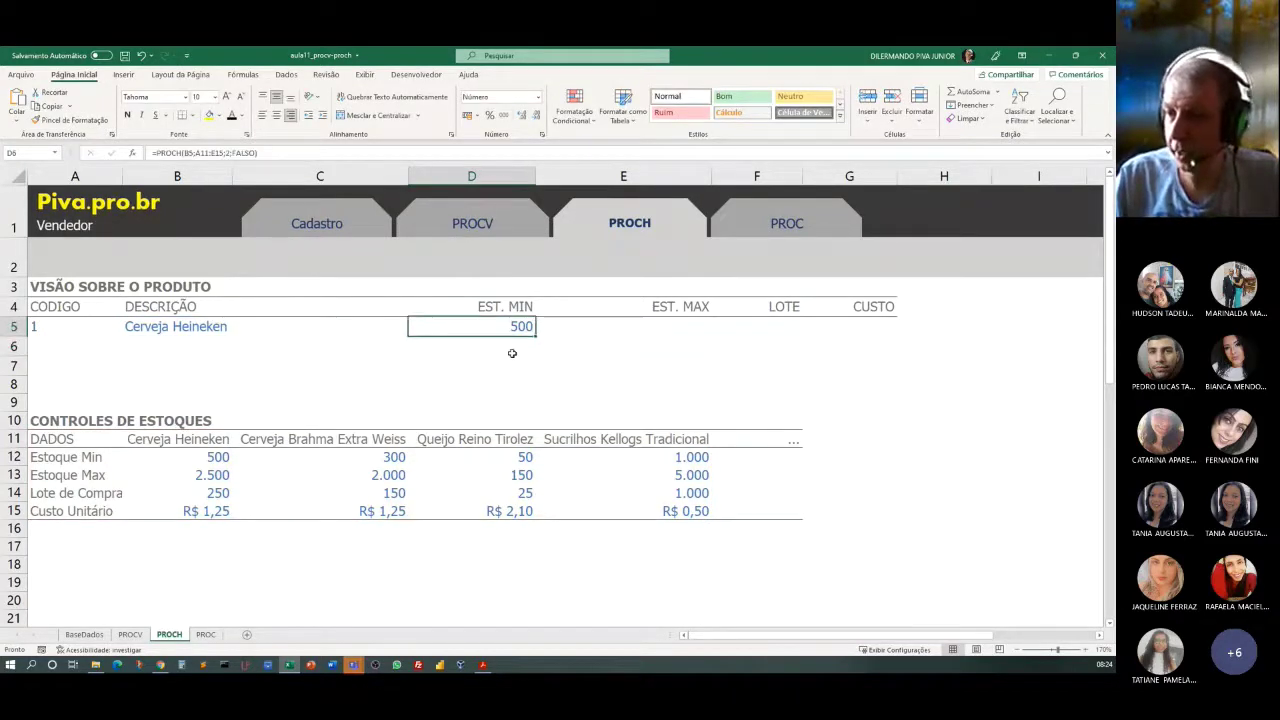
pyautogui.click(66, 461)
pyautogui.click(164, 459)
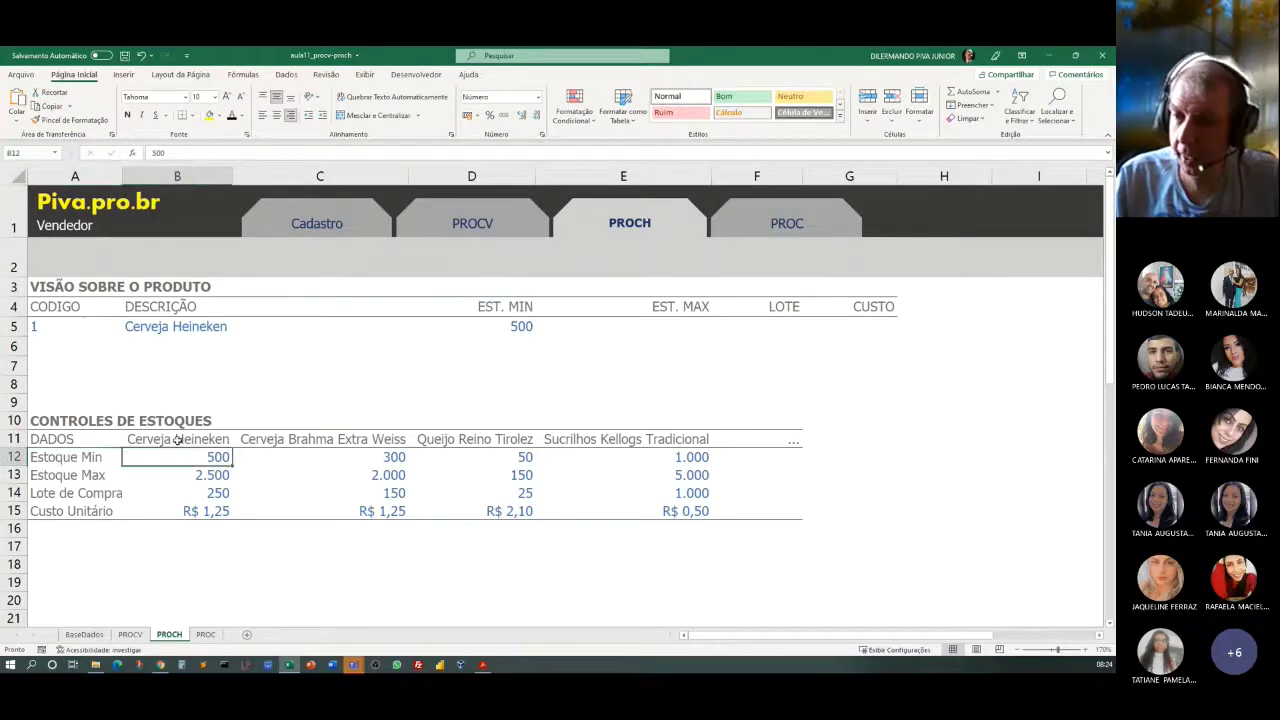
pyautogui.click(177, 441)
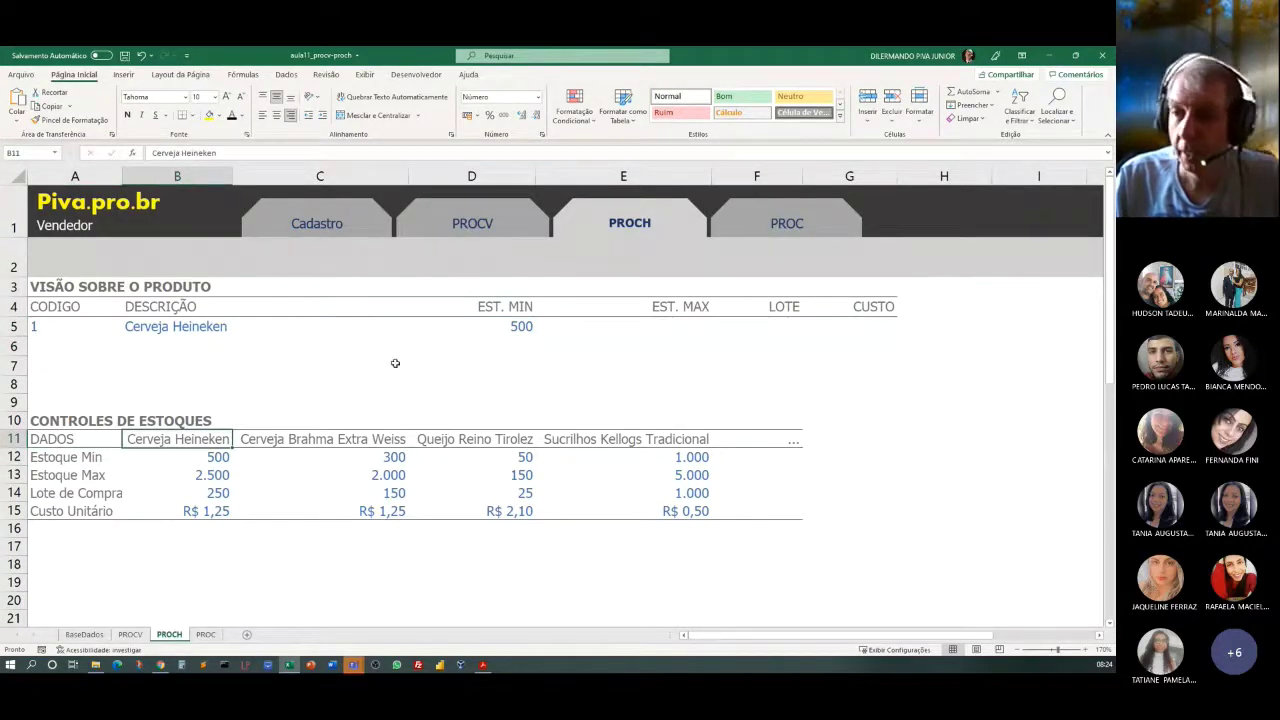
pyautogui.click(508, 332)
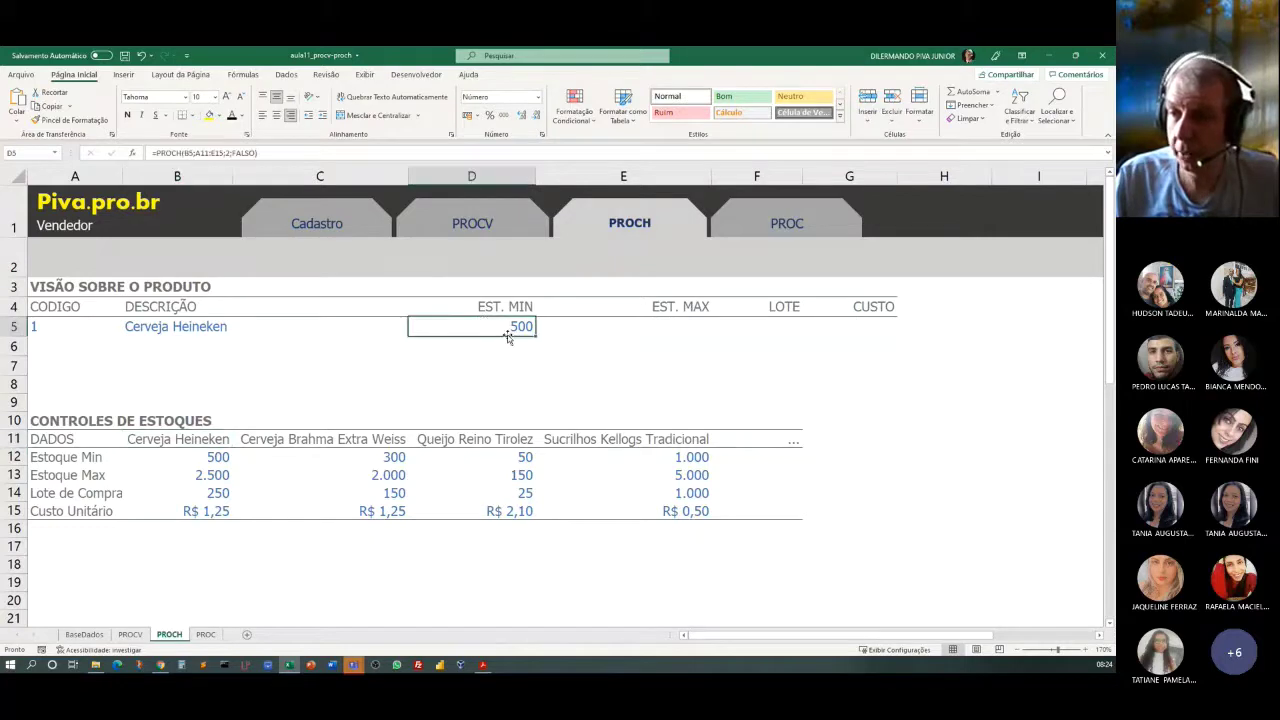
# Test the overview's lookups by entering product codes 2, 3 and finally 4 in the CODIGO cell A5, and check D5.
pyautogui.click(38, 326)
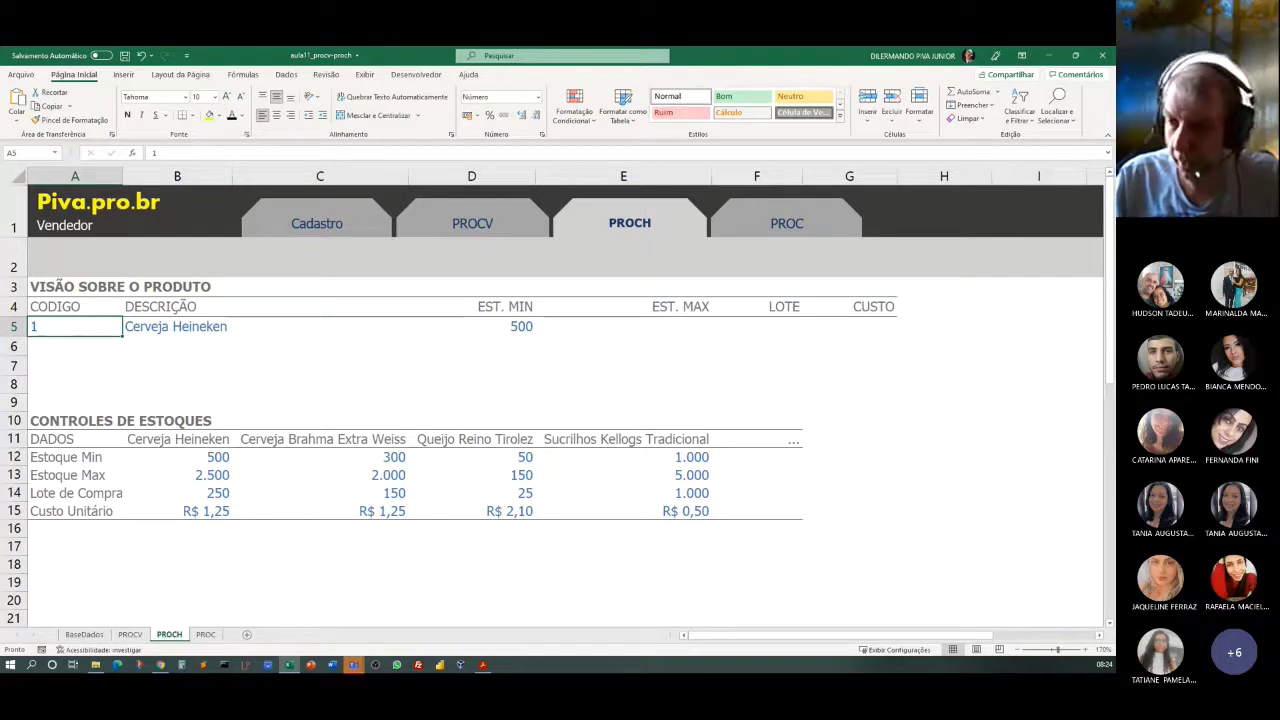
pyautogui.write('2')
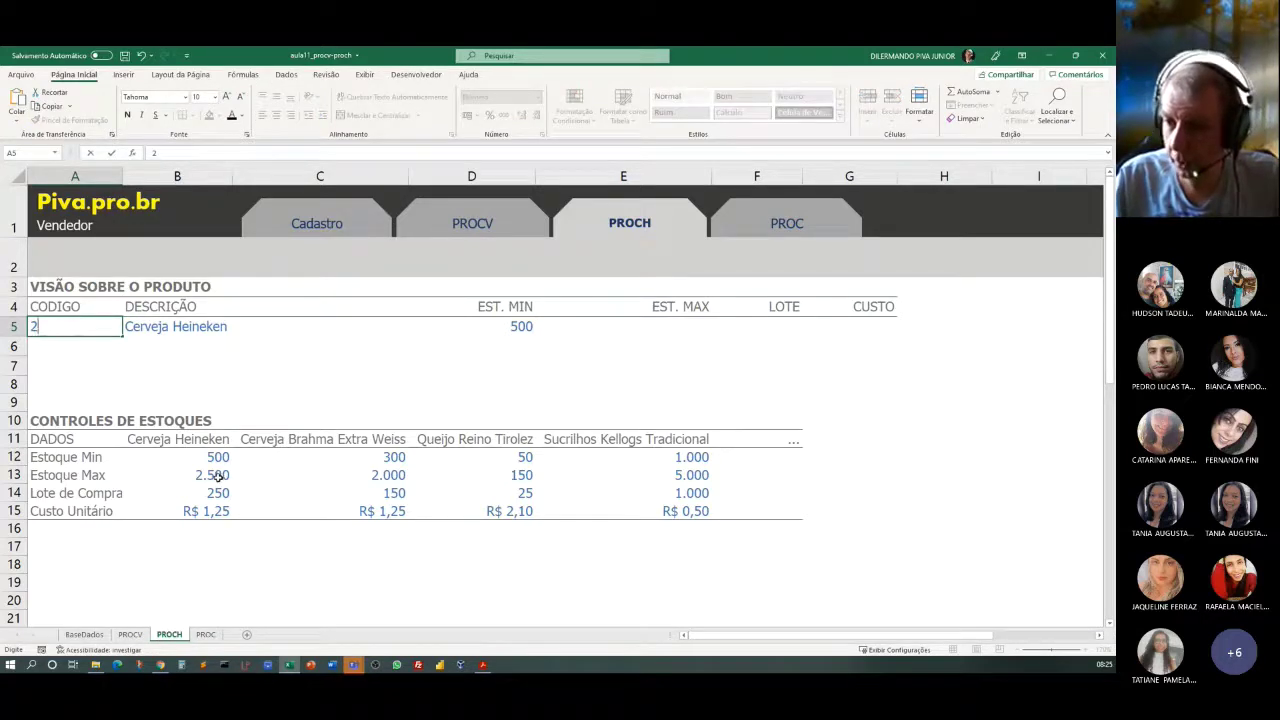
pyautogui.press('Return')
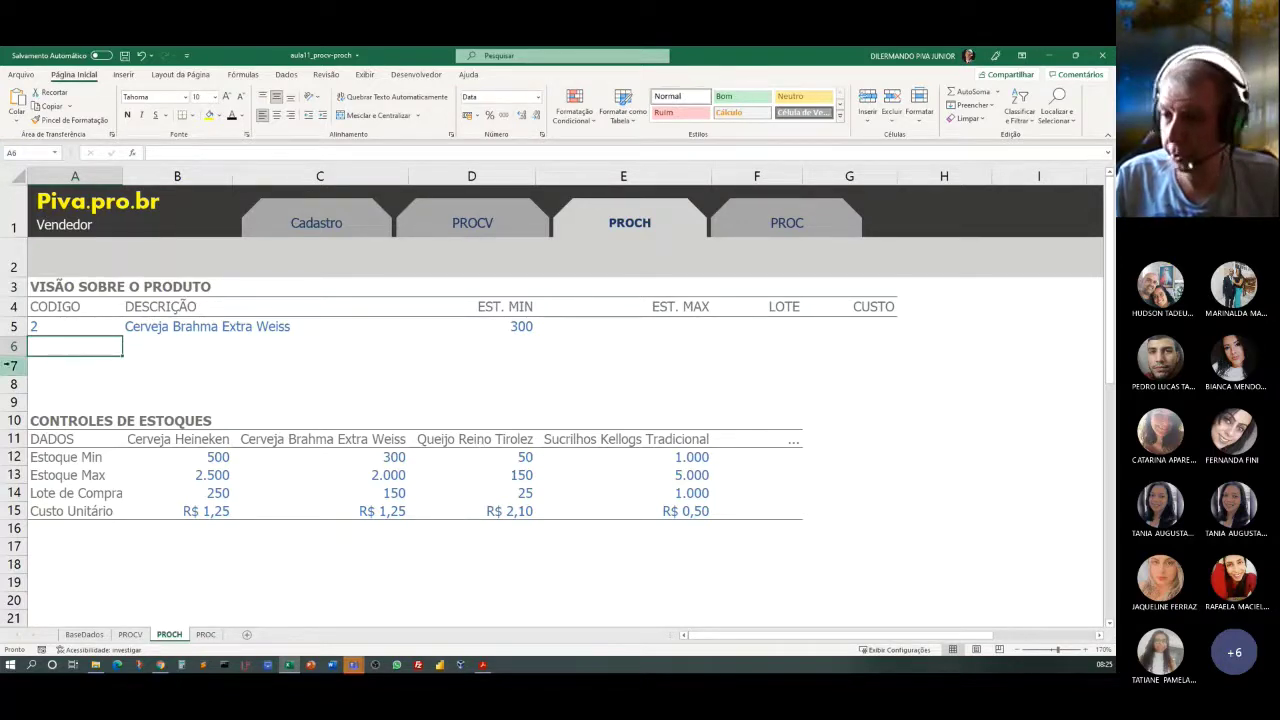
pyautogui.click(48, 326)
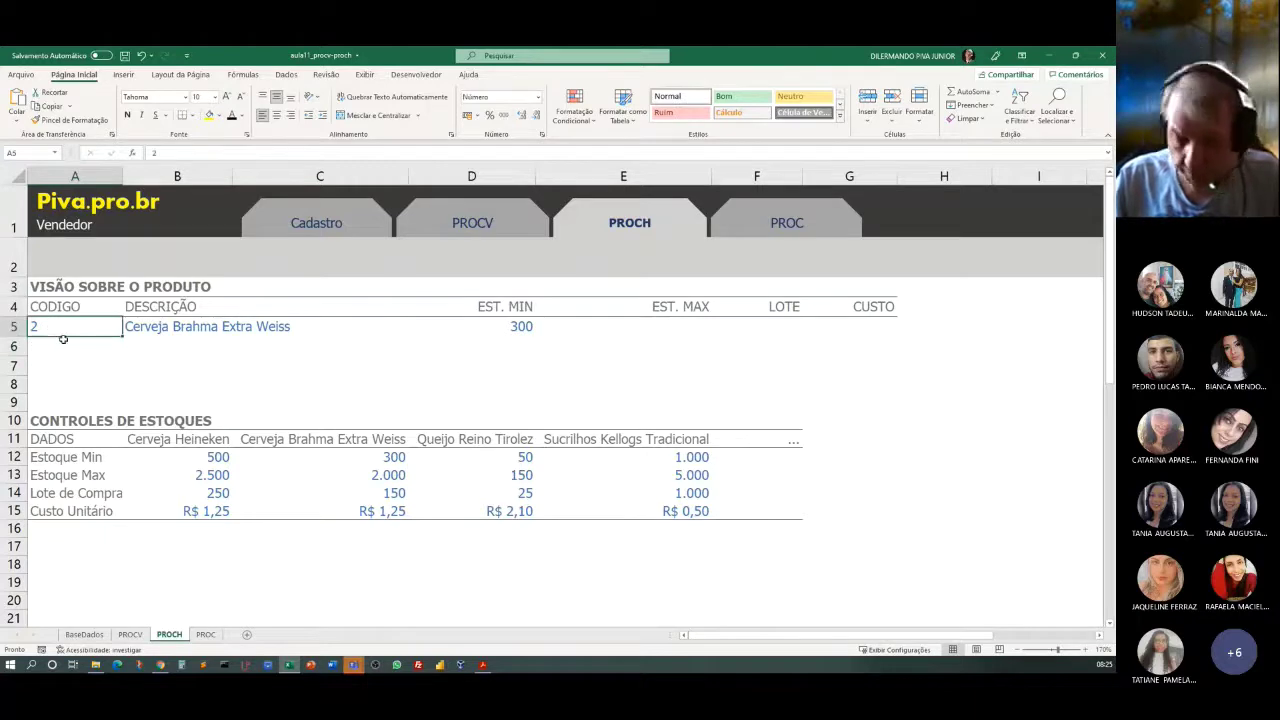
pyautogui.write('3')
pyautogui.press('Return')
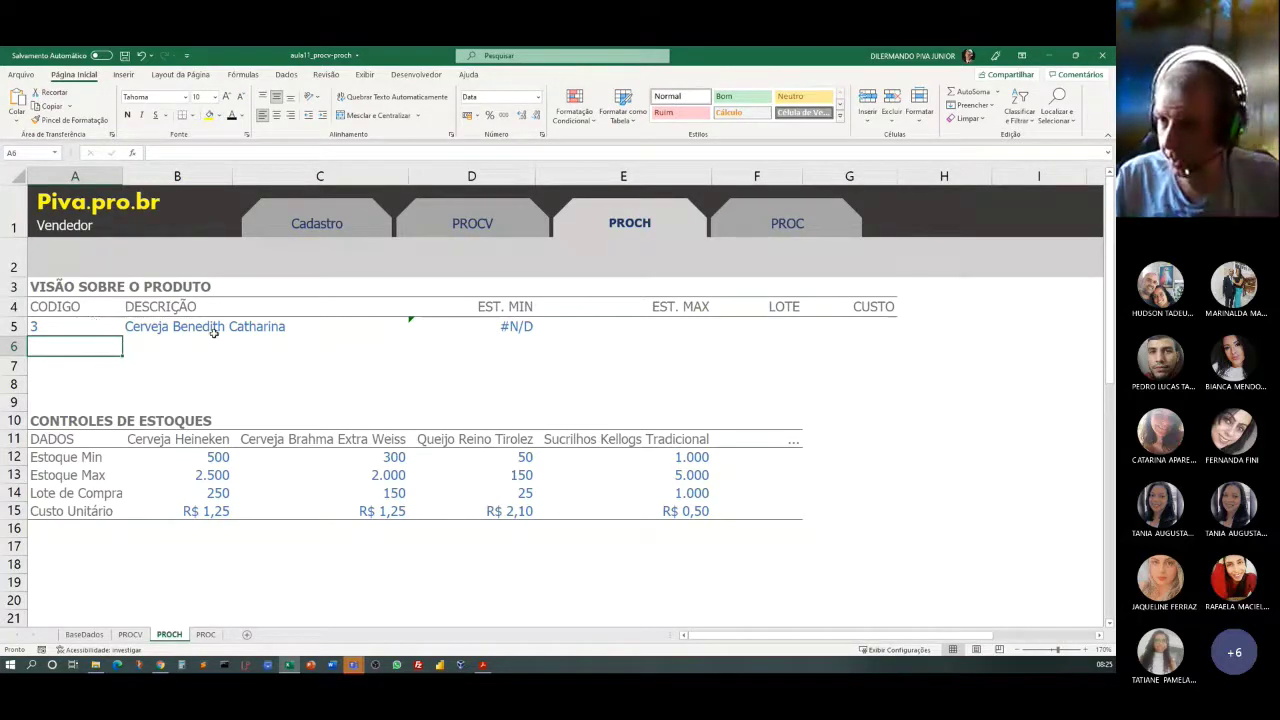
pyautogui.press('Up')
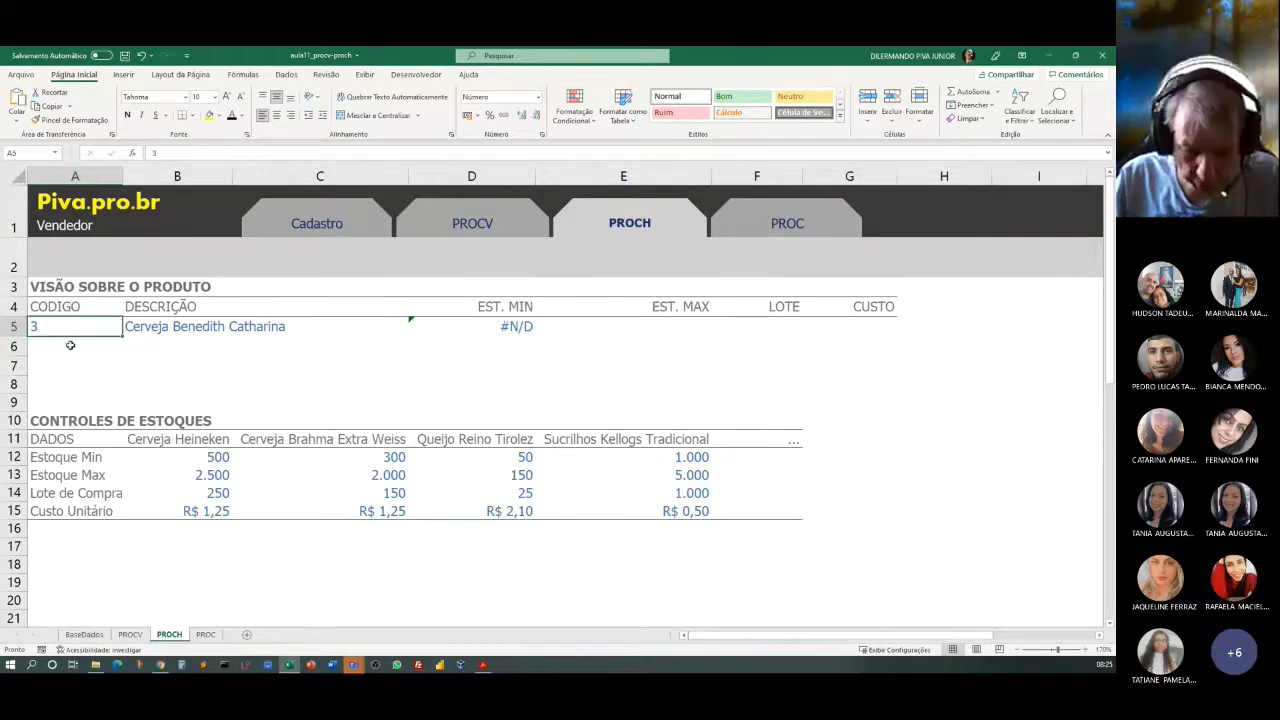
pyautogui.write('4')
pyautogui.press('Return')
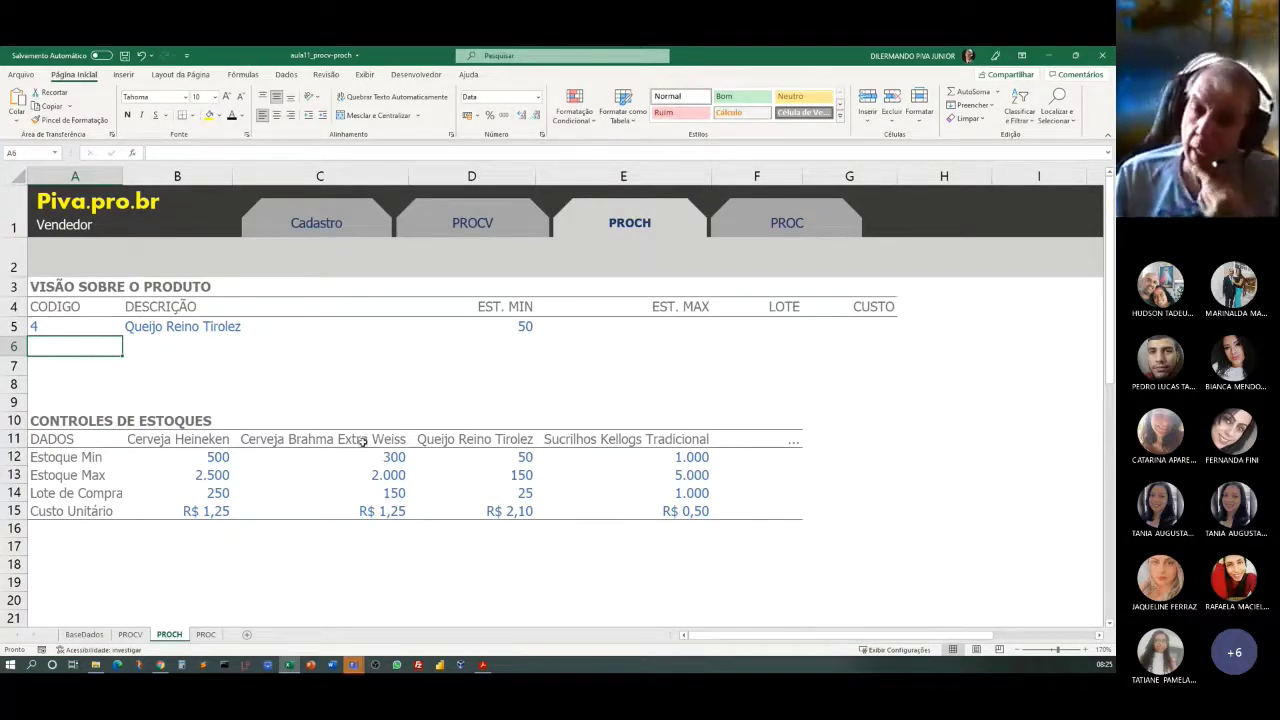
pyautogui.click(509, 330)
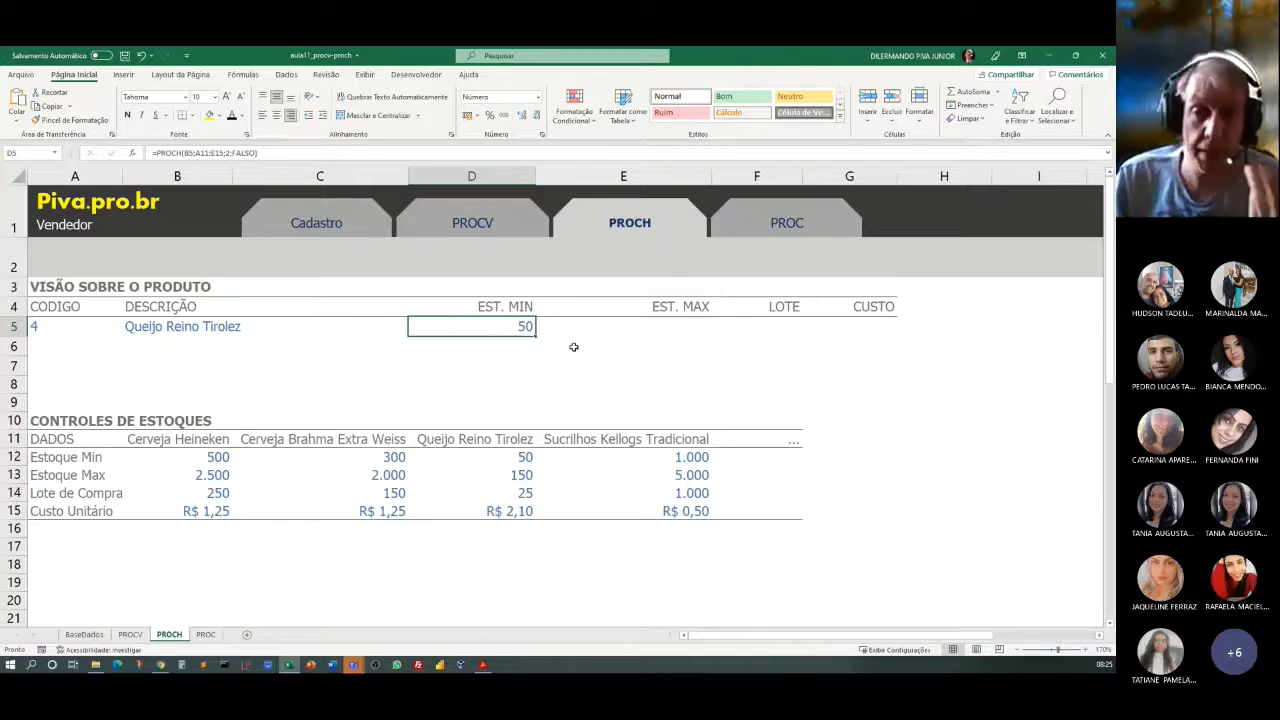
# Make the references in the D5 PROCH formula absolute: $B$5 for the lookup value and $A$11:$E$15 for the table.
pyautogui.doubleClick(498, 337)
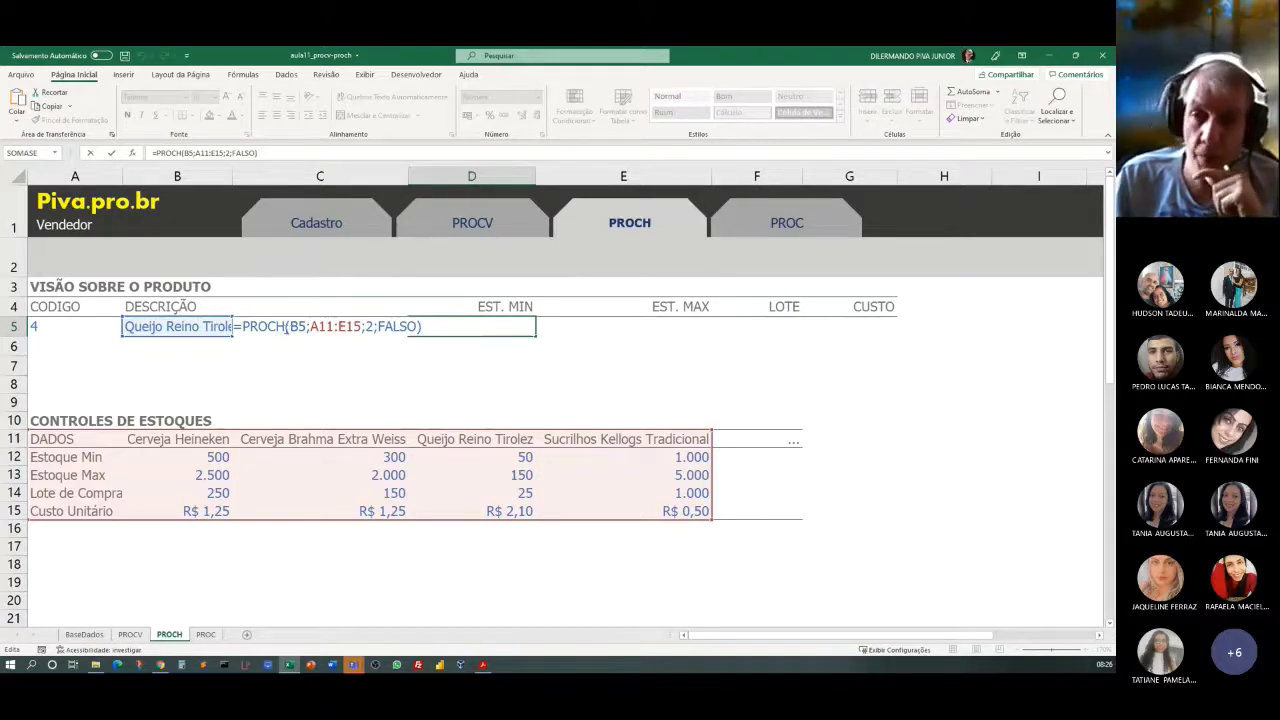
pyautogui.click(296, 326)
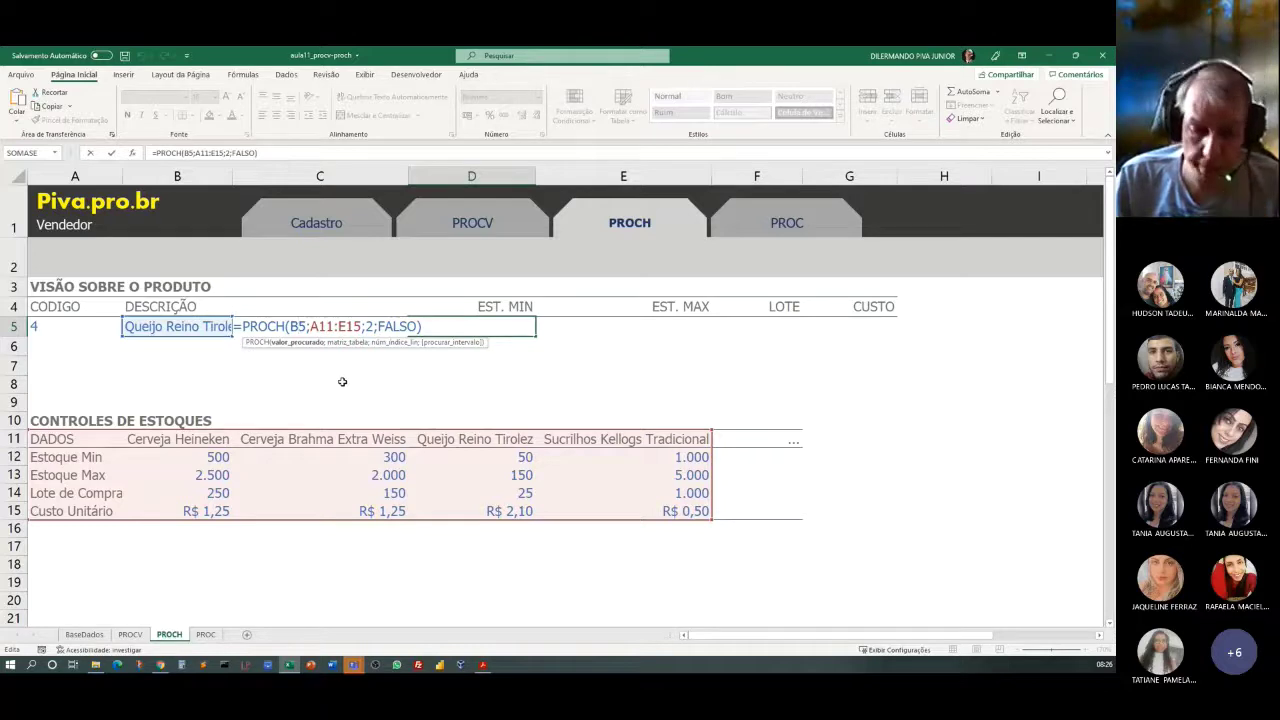
pyautogui.press('F4')
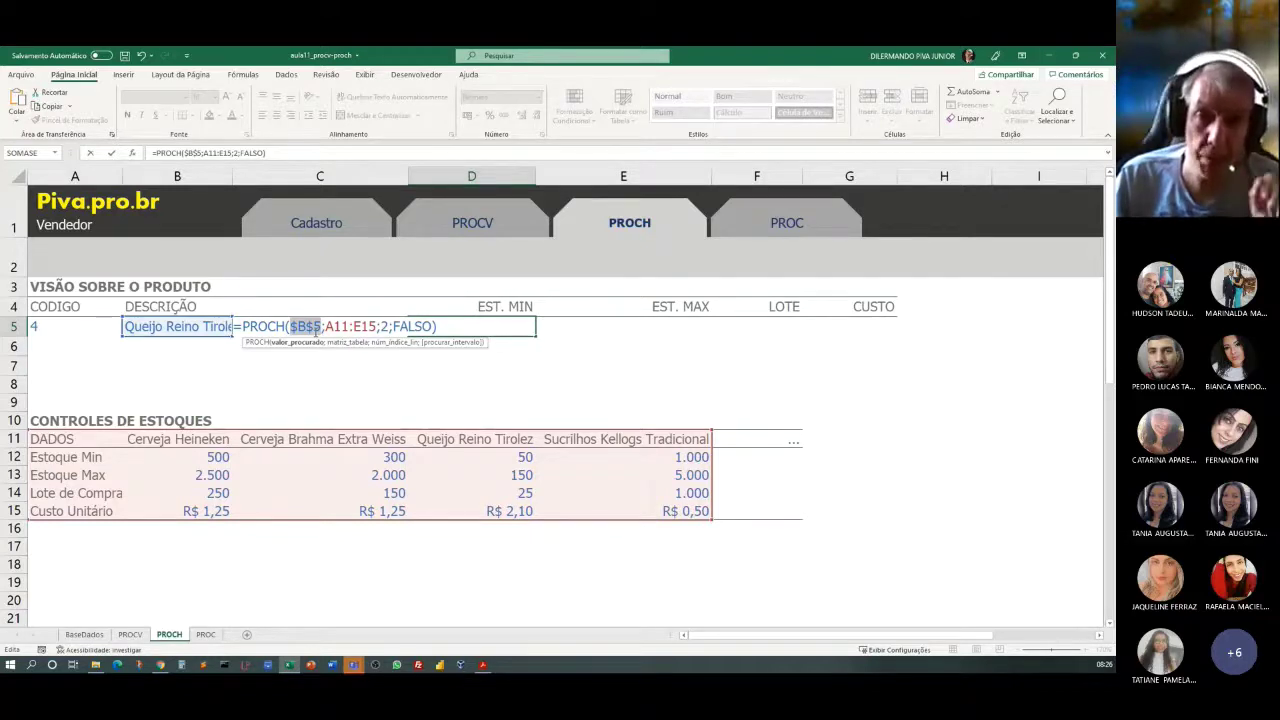
pyautogui.click(343, 327)
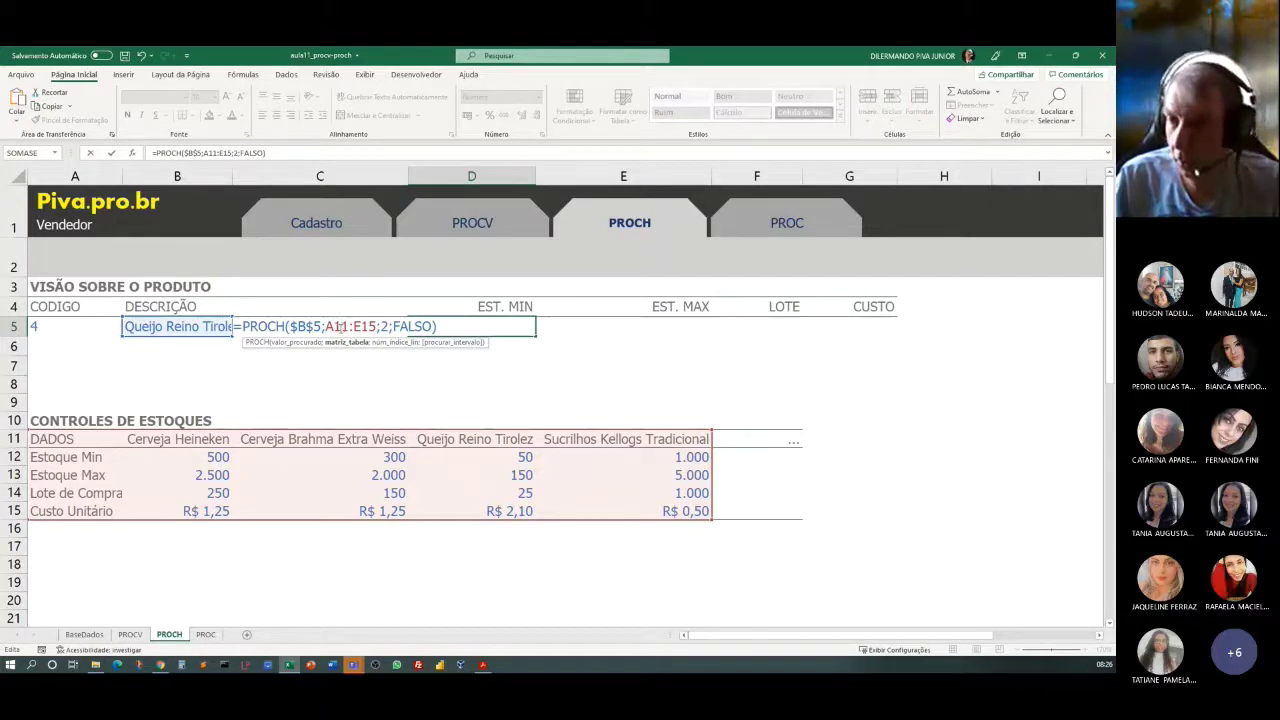
pyautogui.press('F4')
pyautogui.click(383, 326)
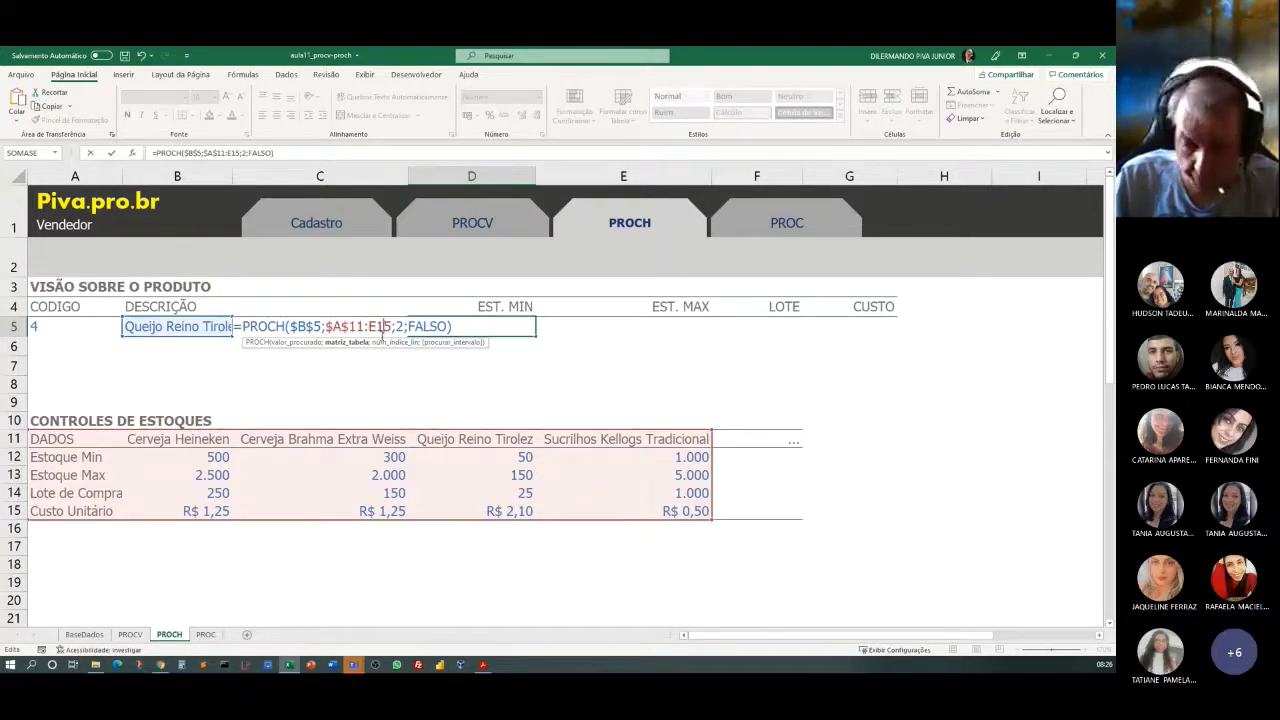
pyautogui.press('F4')
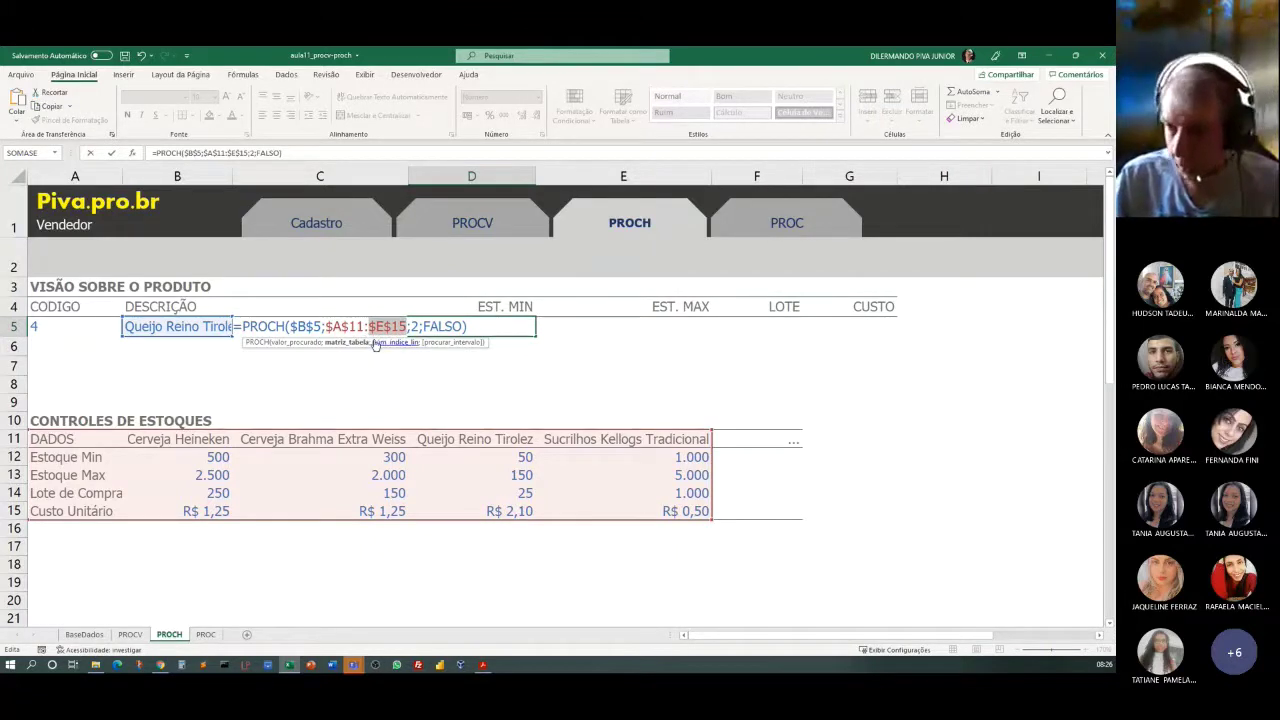
pyautogui.press('Return')
# Fill the EST. MIN formula from D5 across to the EST. MAX, LOTE and CUSTO cells E5:G5.
pyautogui.click(489, 329)
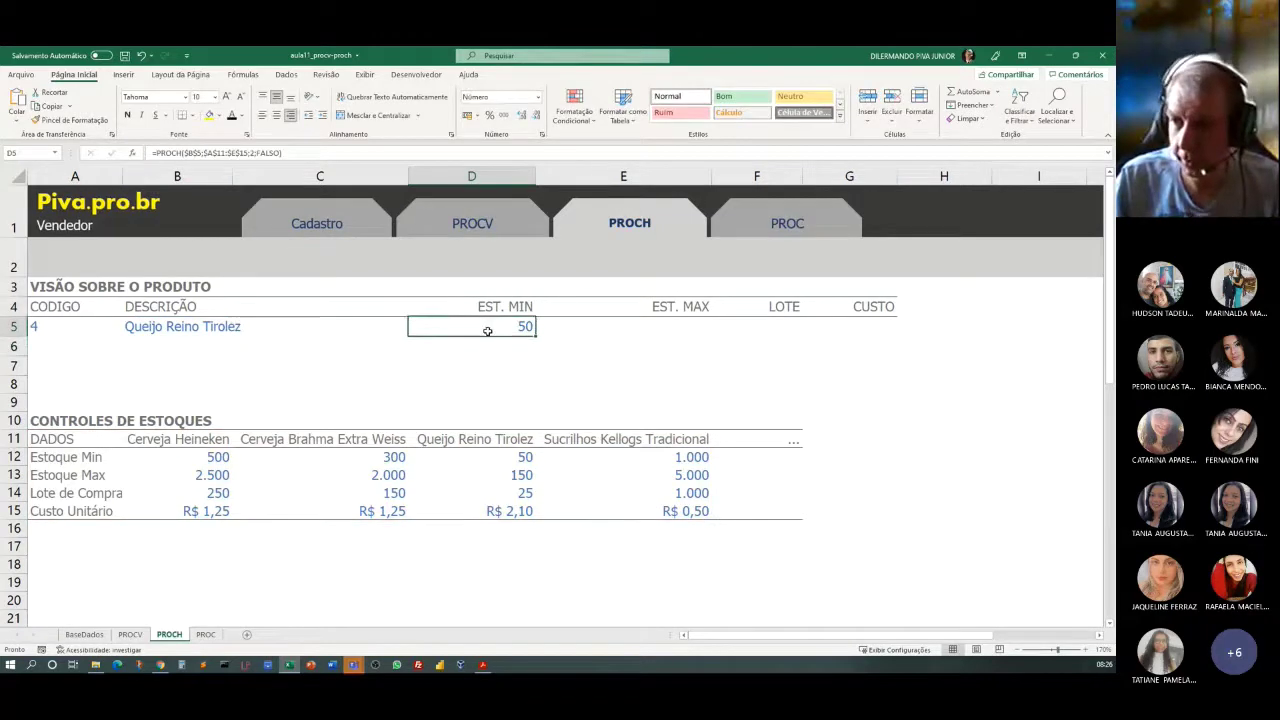
pyautogui.moveTo(537, 337); pyautogui.dragTo(634, 343)
pyautogui.moveTo(728, 337); pyautogui.dragTo(872, 330)
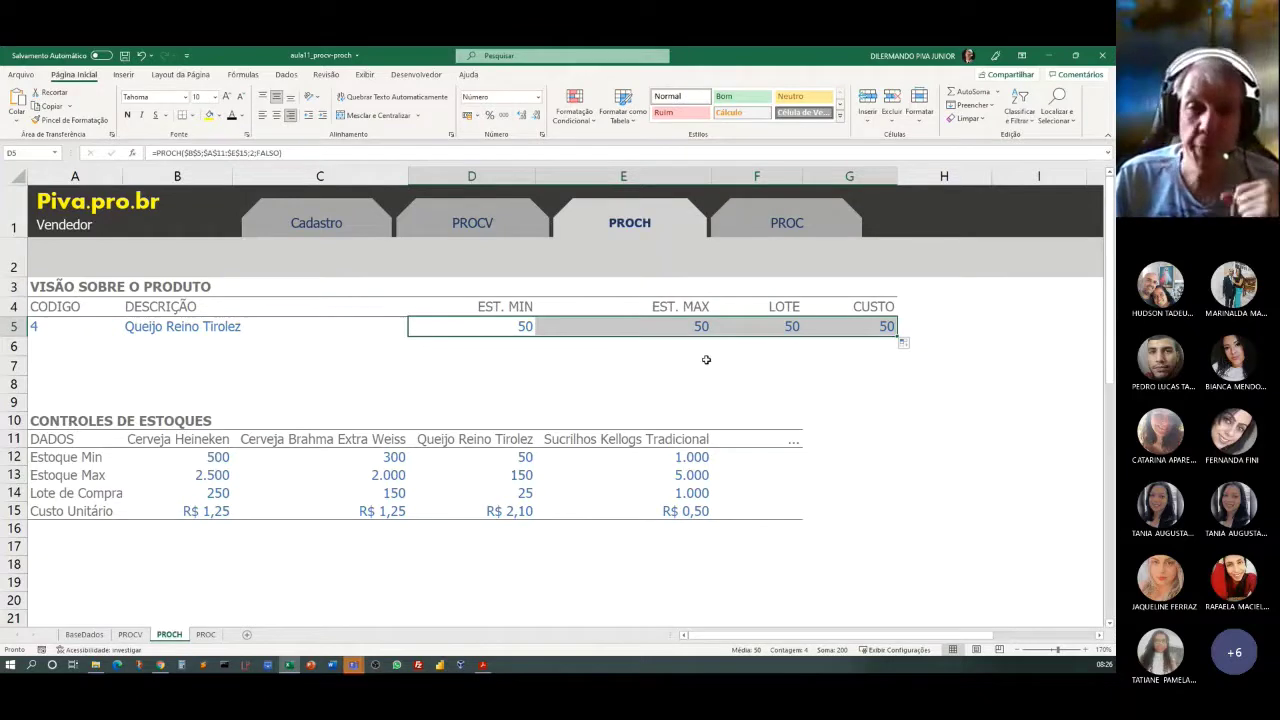
# Set the row index of the EST. MAX PROCH formula in E5 to 3.
pyautogui.click(646, 326)
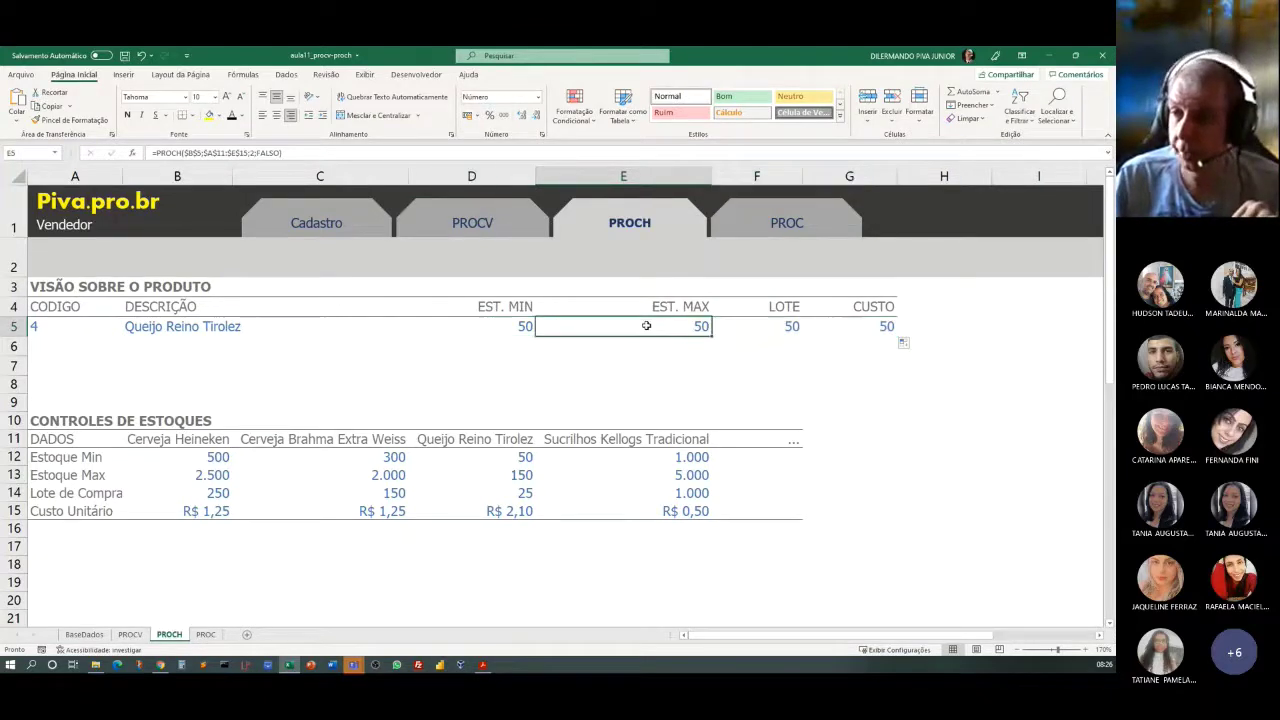
pyautogui.doubleClick(646, 326)
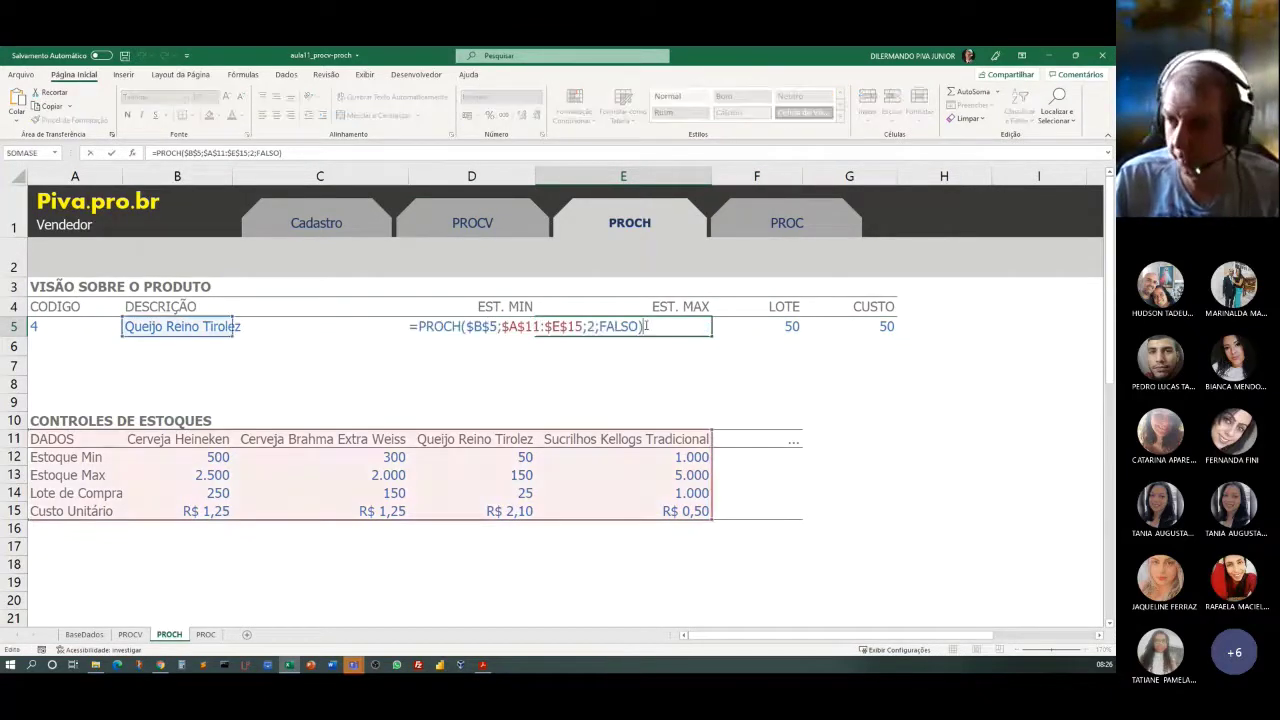
pyautogui.doubleClick(591, 326)
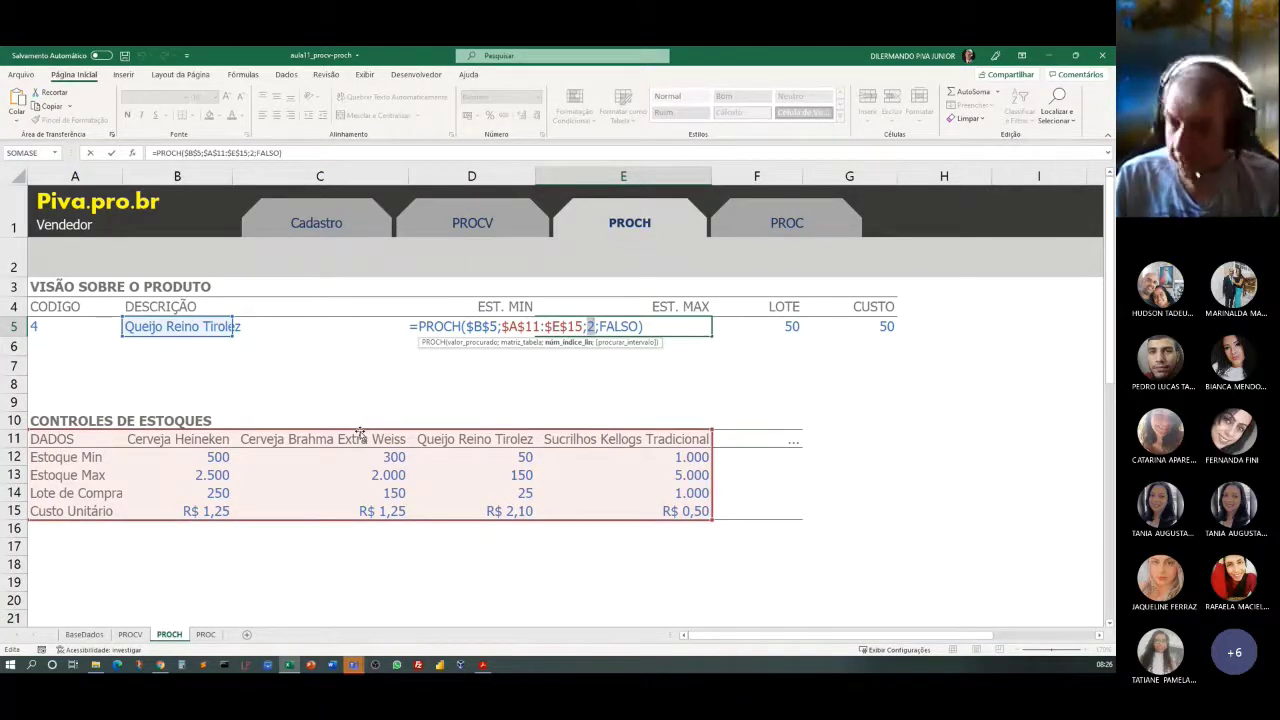
pyautogui.write('3')
pyautogui.press('Return')
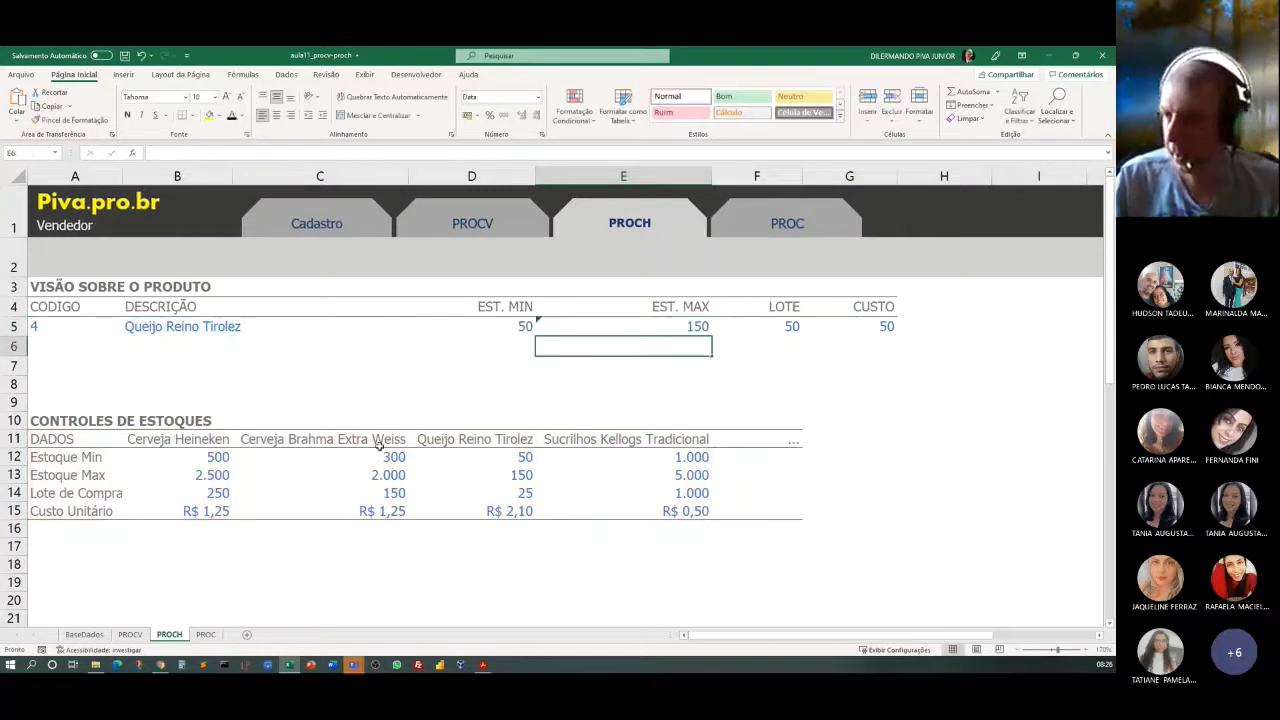
# Set the row index of the LOTE PROCH formula in F5 to 4.
pyautogui.click(765, 328)
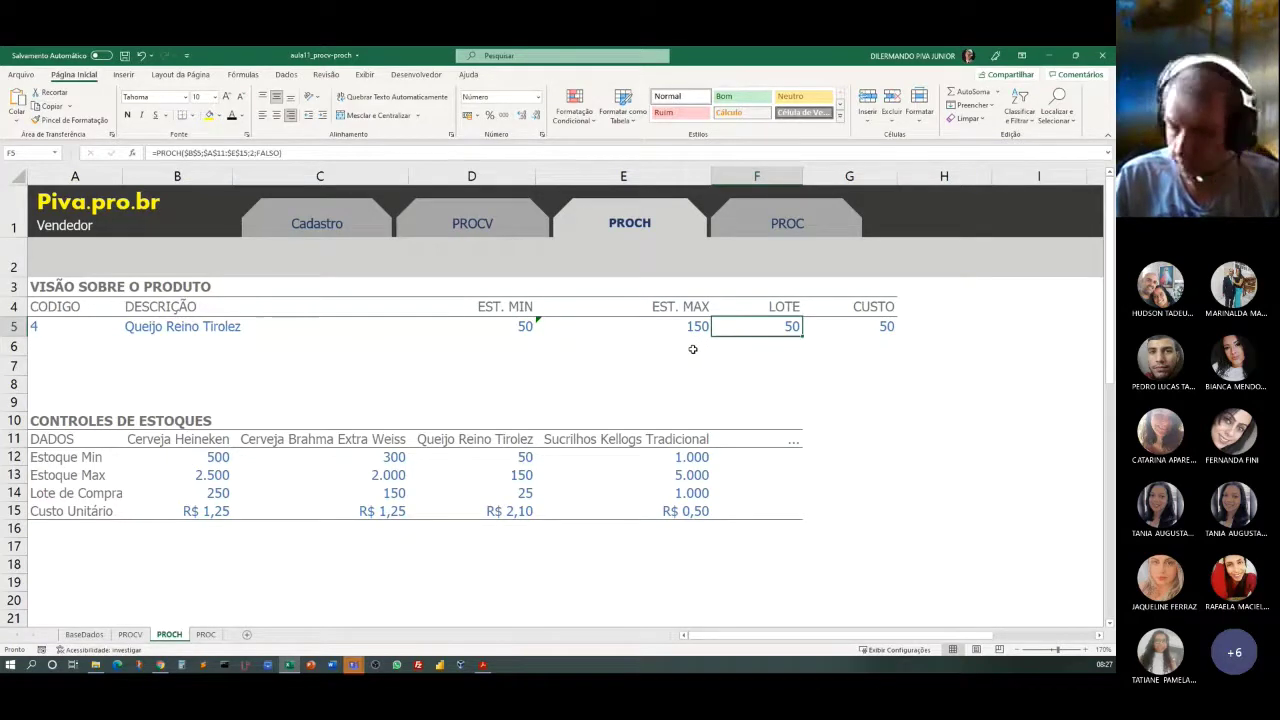
pyautogui.press('F2')
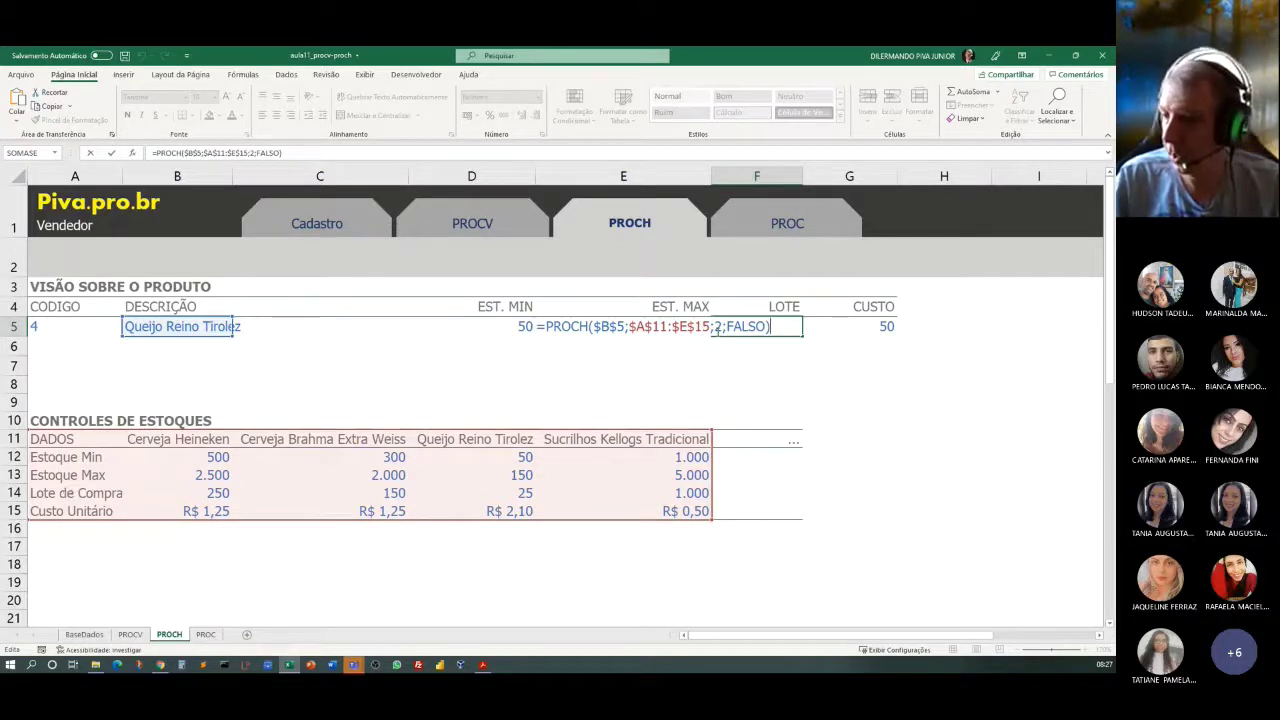
pyautogui.press('BackSpace')
pyautogui.write('4')
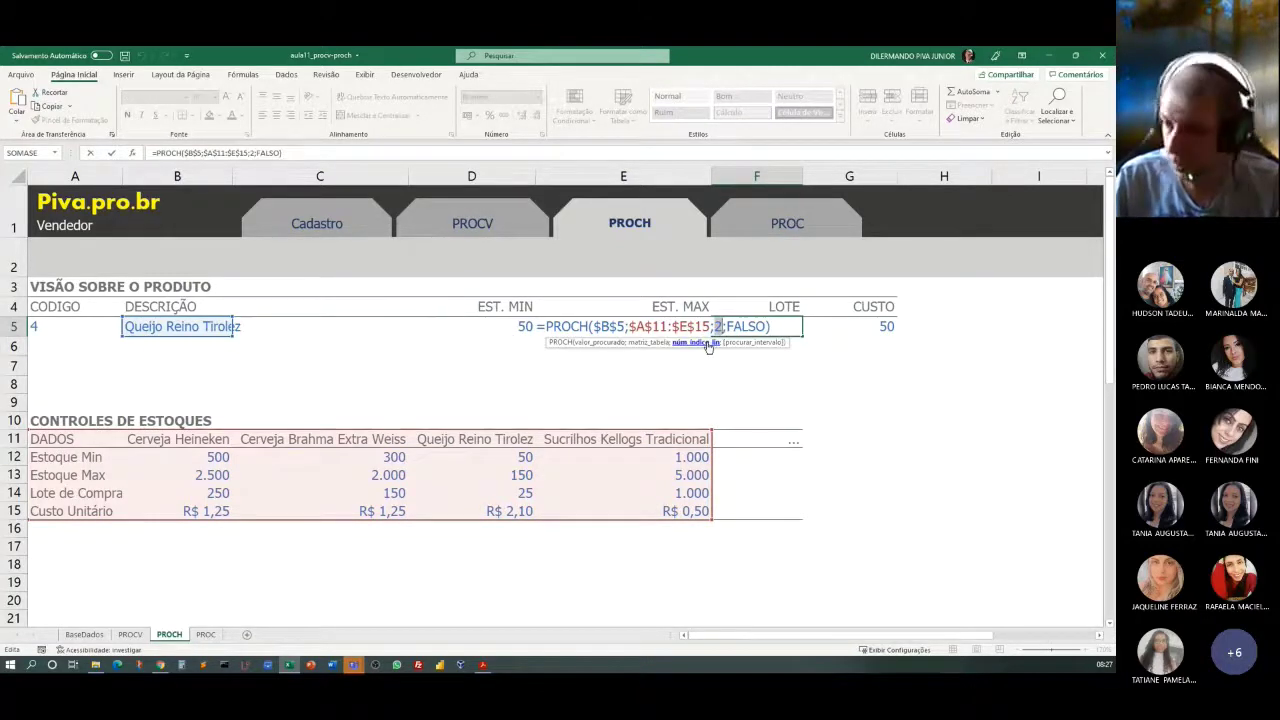
pyautogui.press('Return')
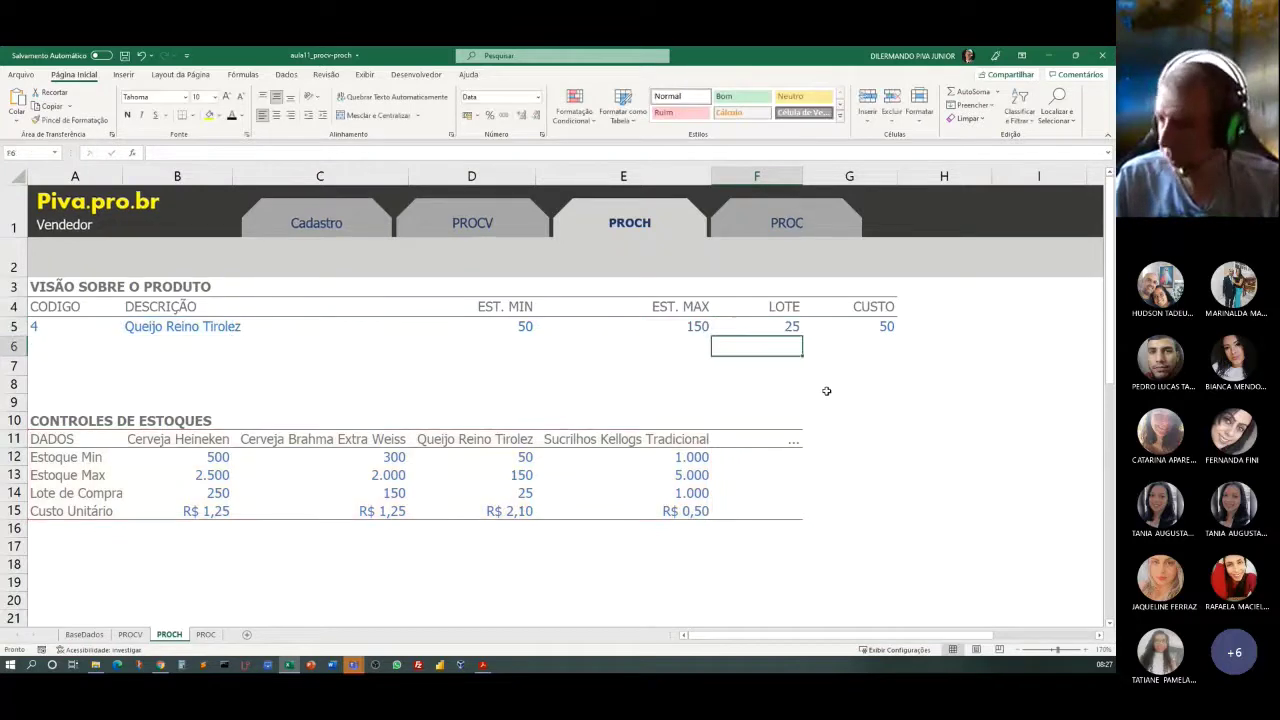
# Set the row index of the CUSTO PROCH formula in G5 to 5 and give the cell the R$ accounting format.
pyautogui.click(882, 322)
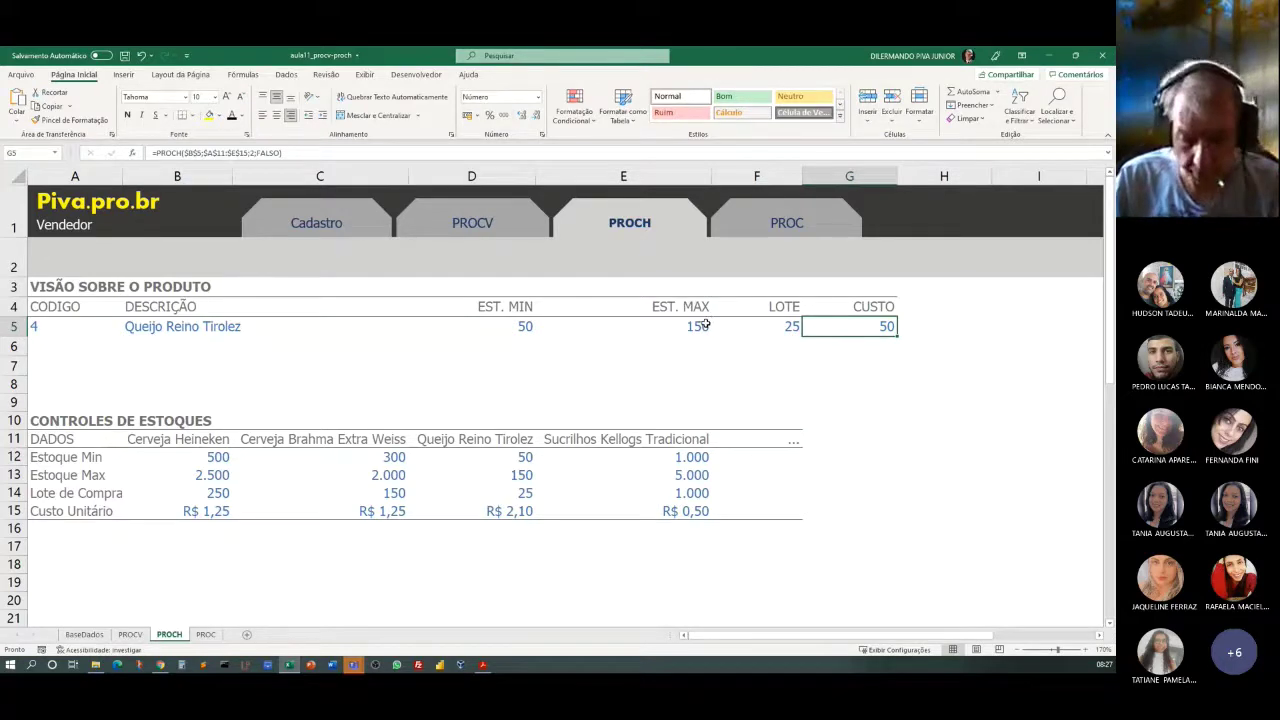
pyautogui.press('F2')
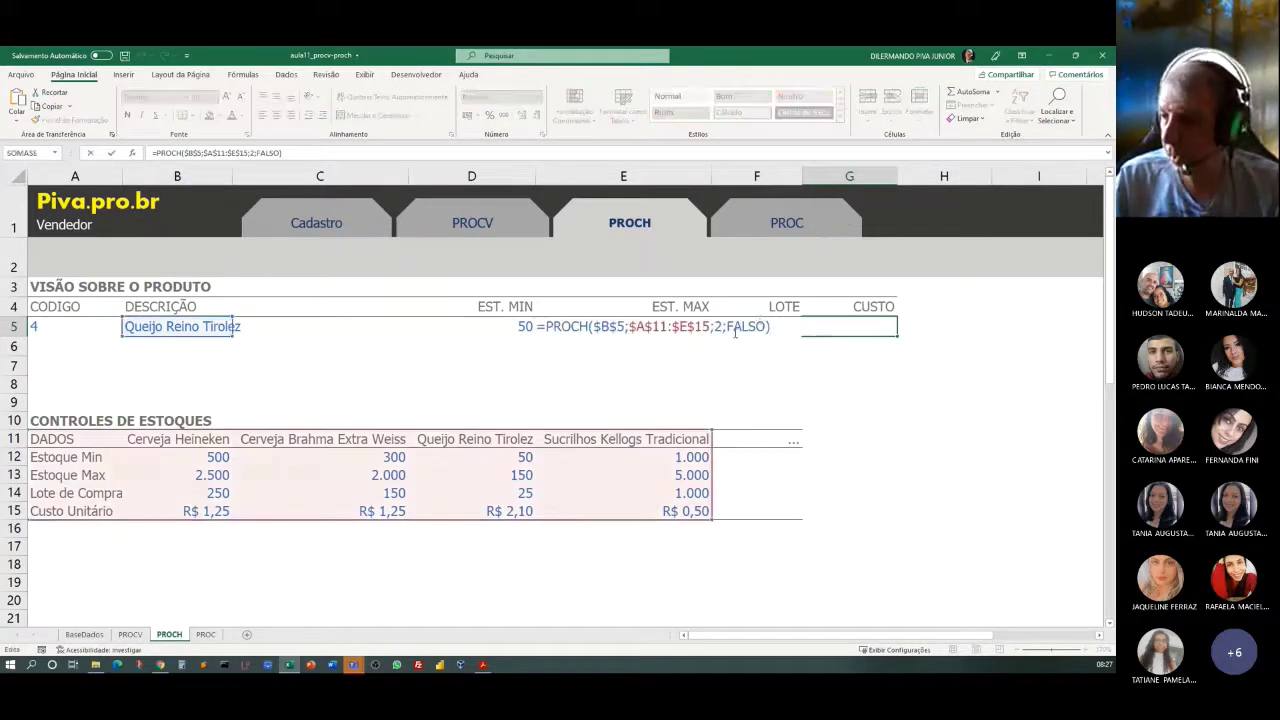
pyautogui.doubleClick(717, 326)
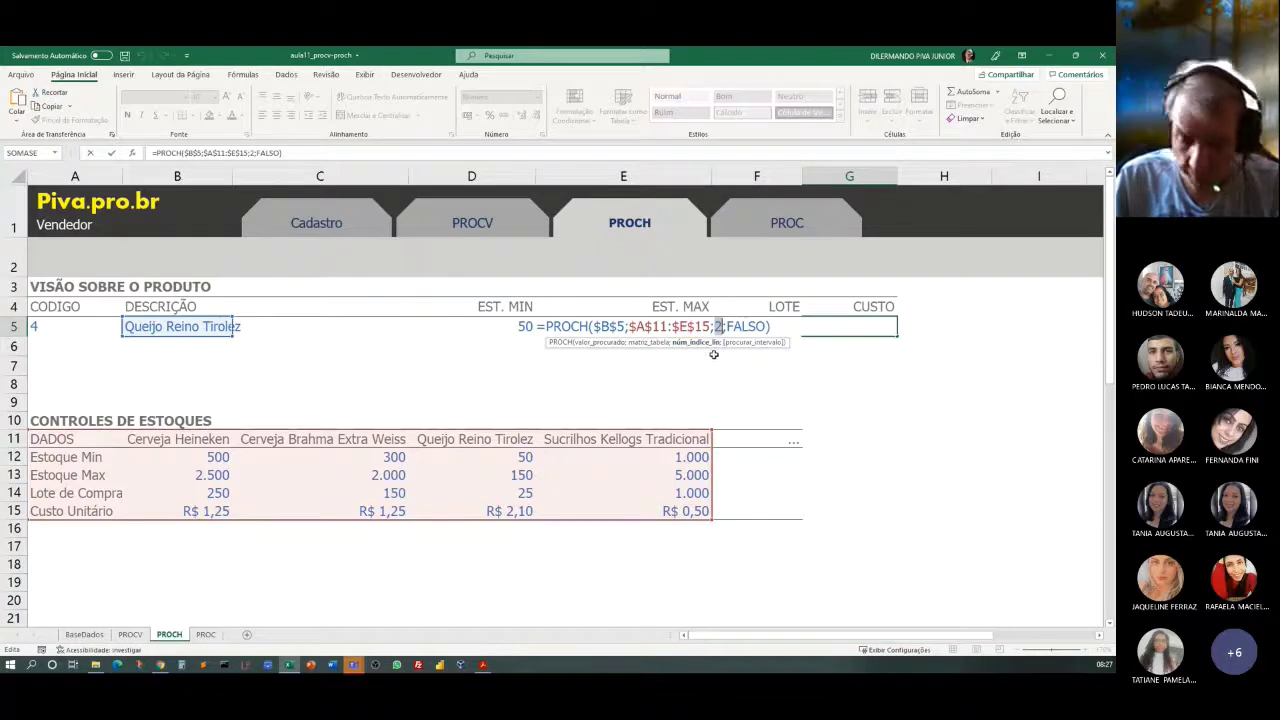
pyautogui.write('5')
pyautogui.press('Return')
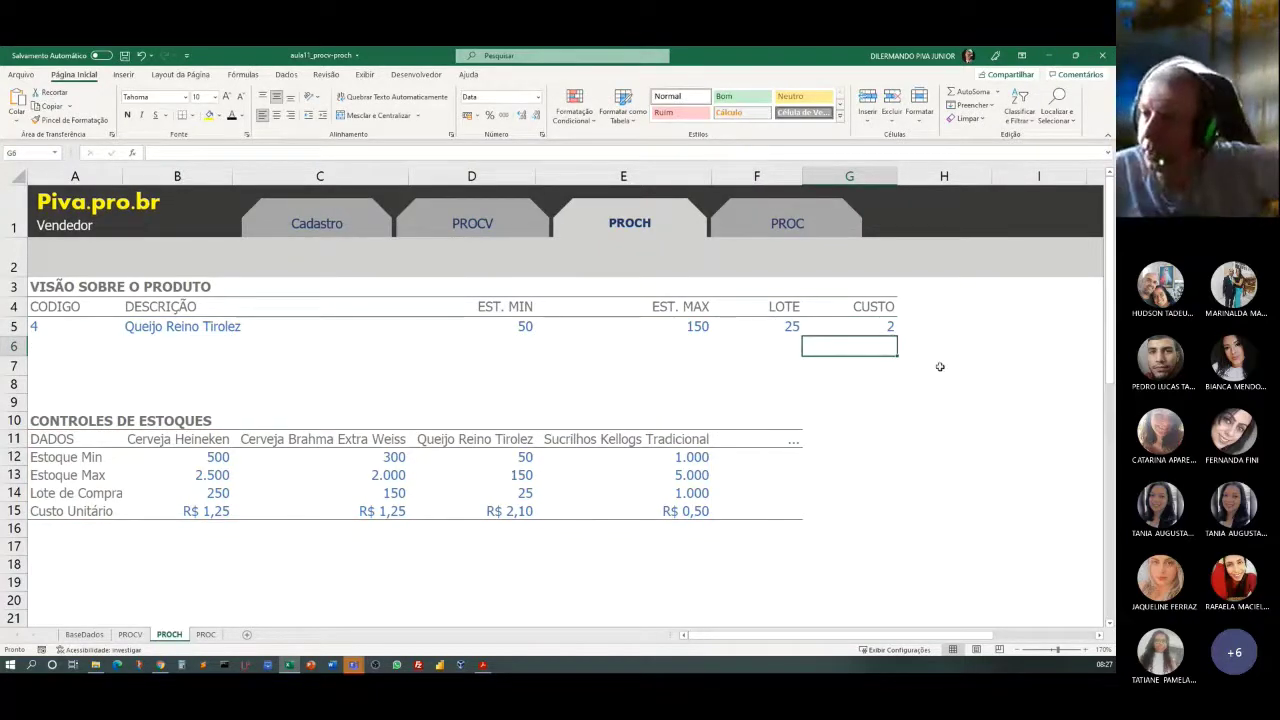
pyautogui.click(871, 328)
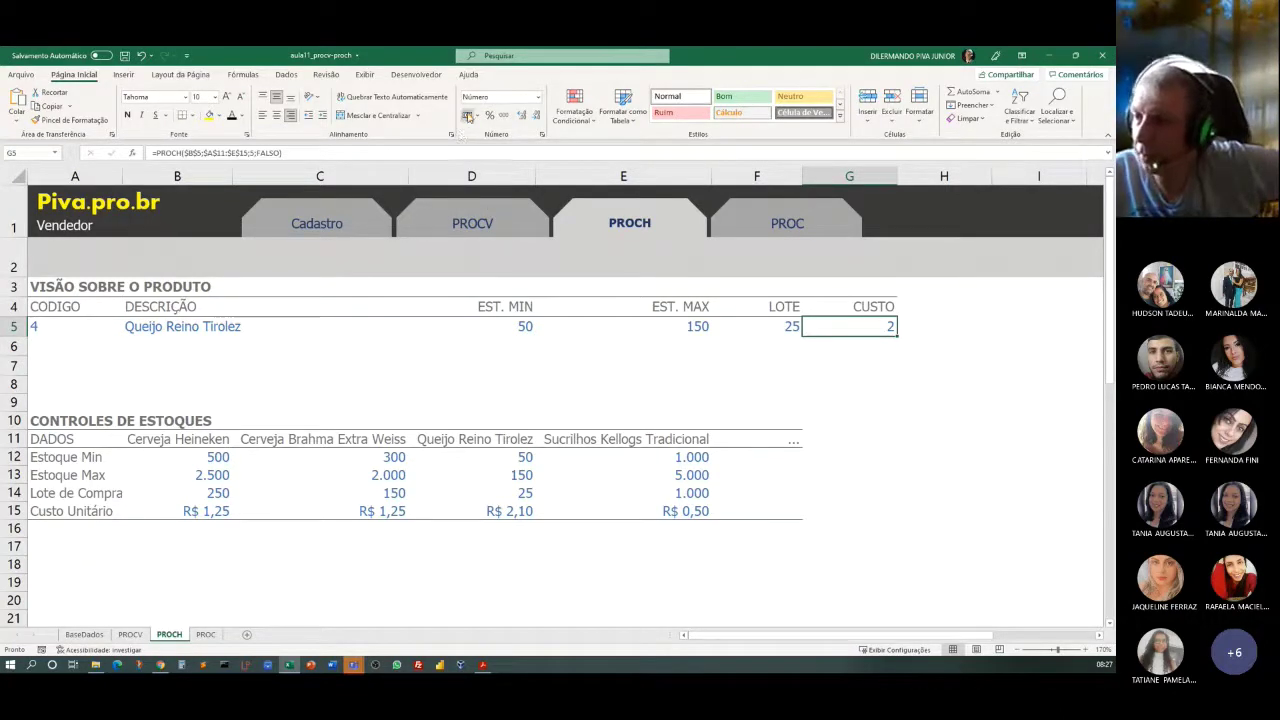
pyautogui.click(467, 116)
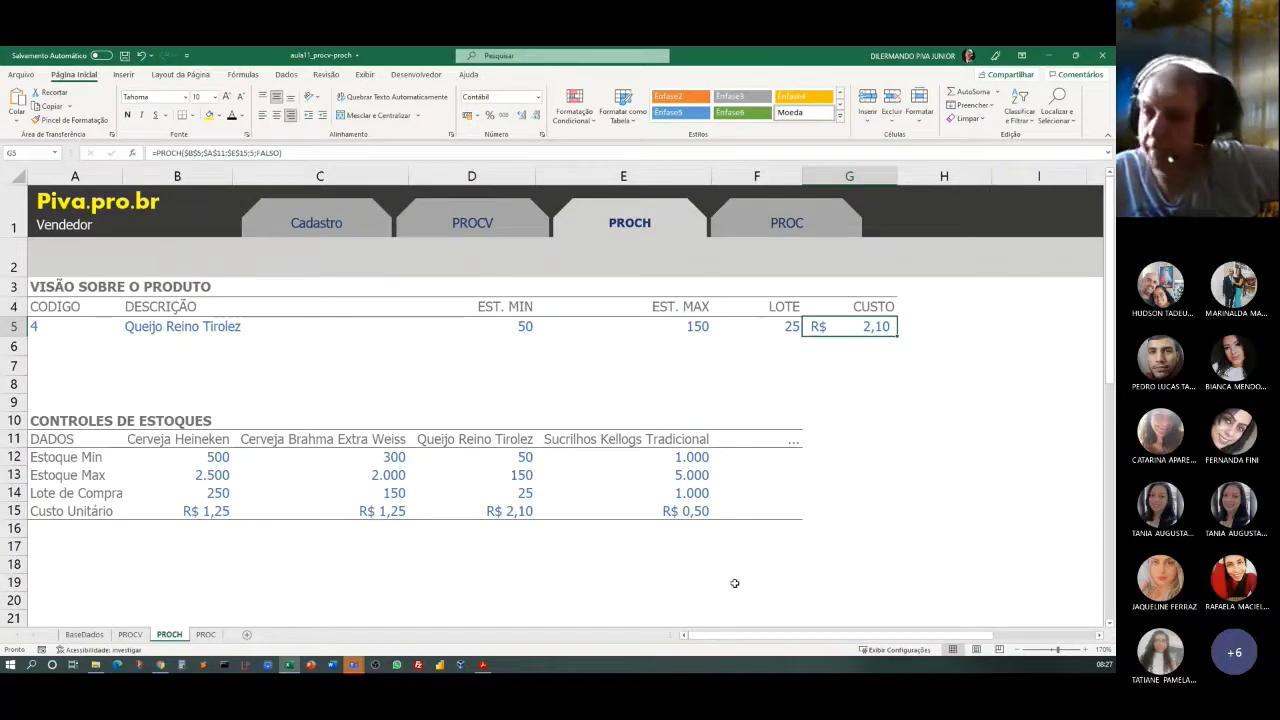
# Set the product code in A5 to 1 to test the lookups with another product.
pyautogui.click(60, 326)
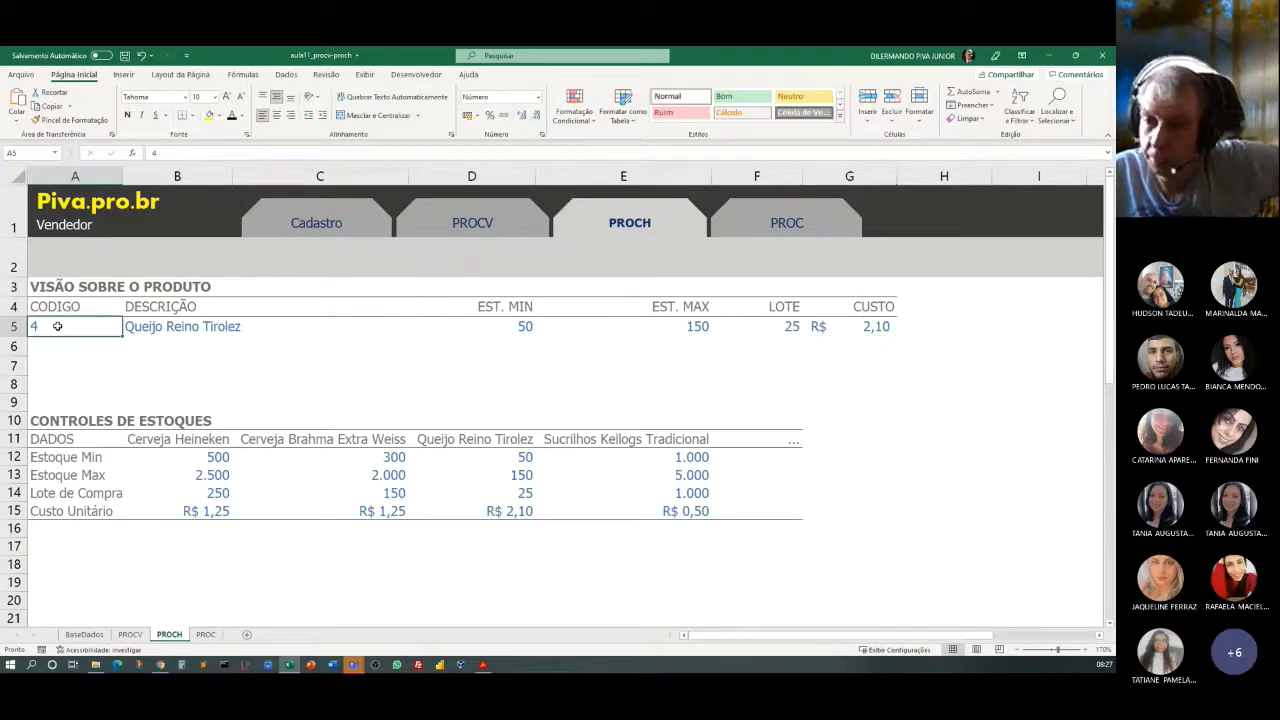
pyautogui.write('1')
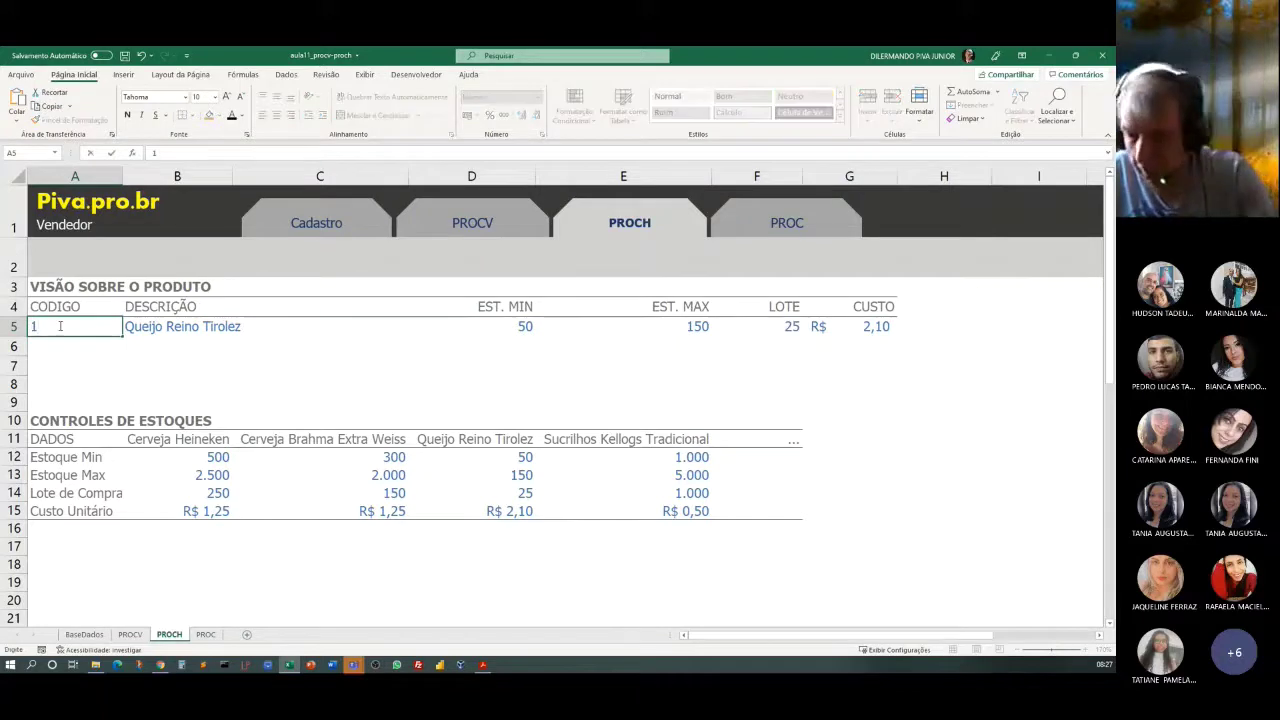
pyautogui.press('Return')
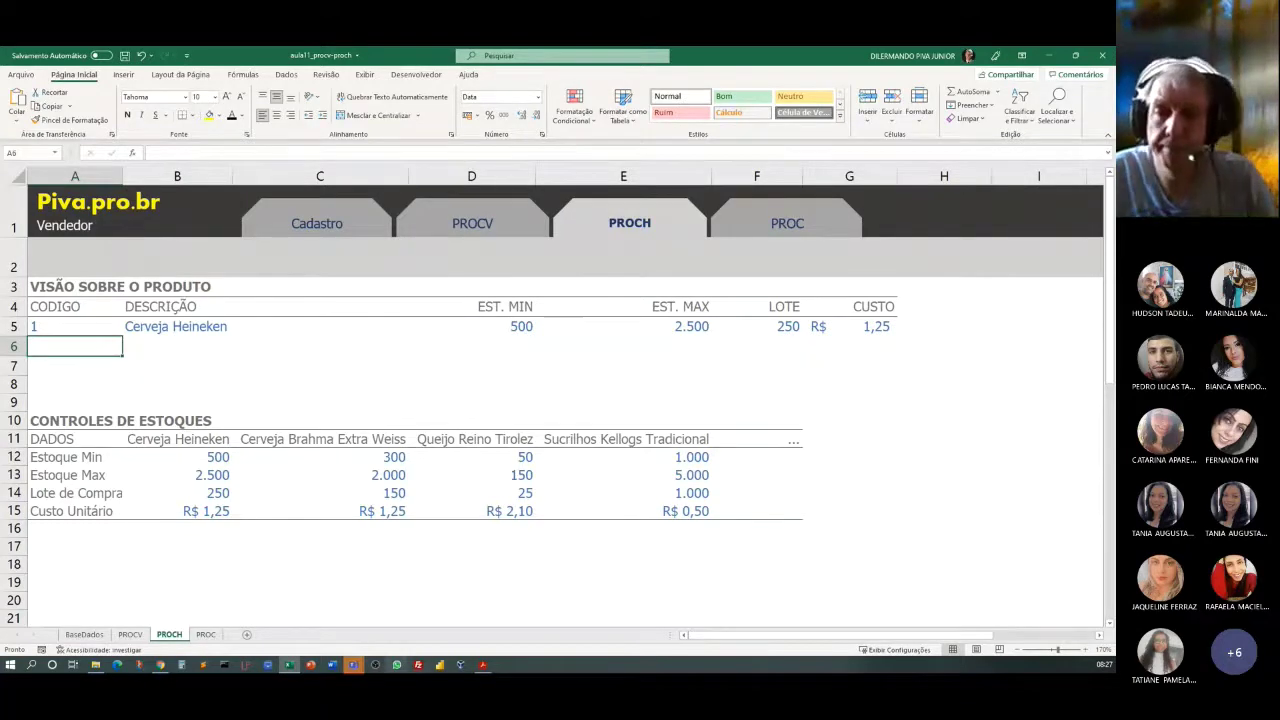
pyautogui.click(400, 388)
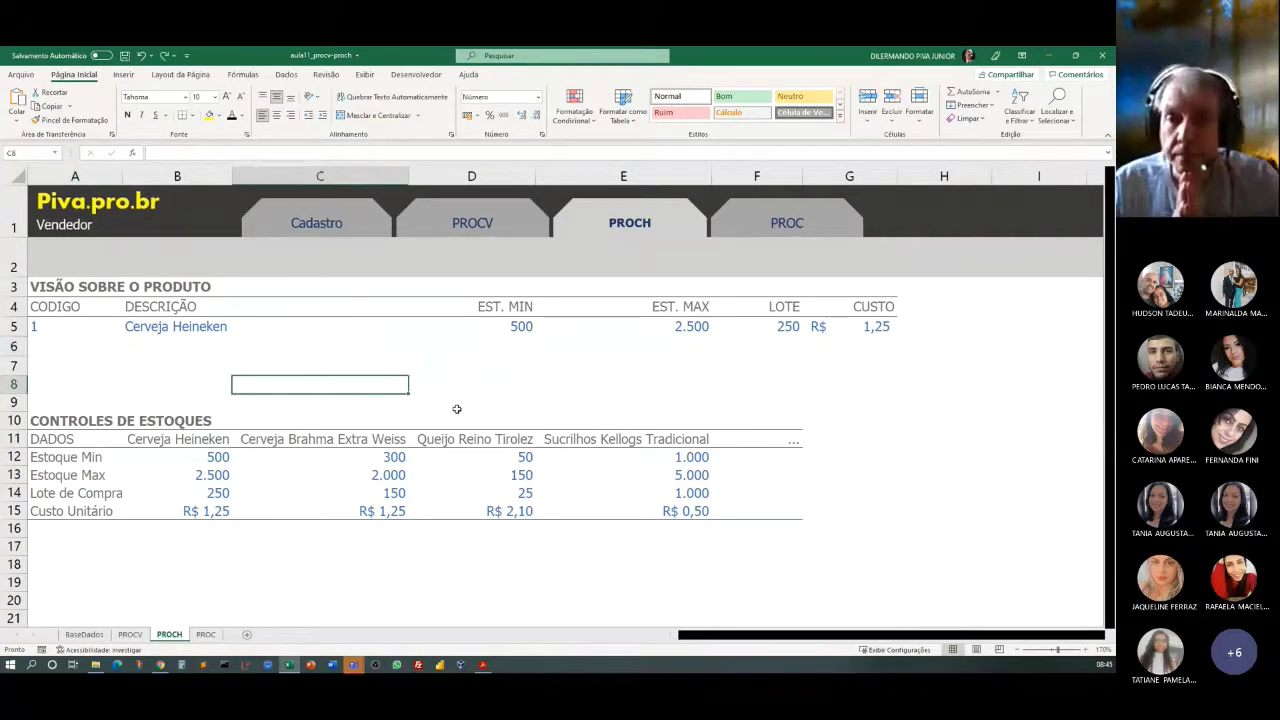
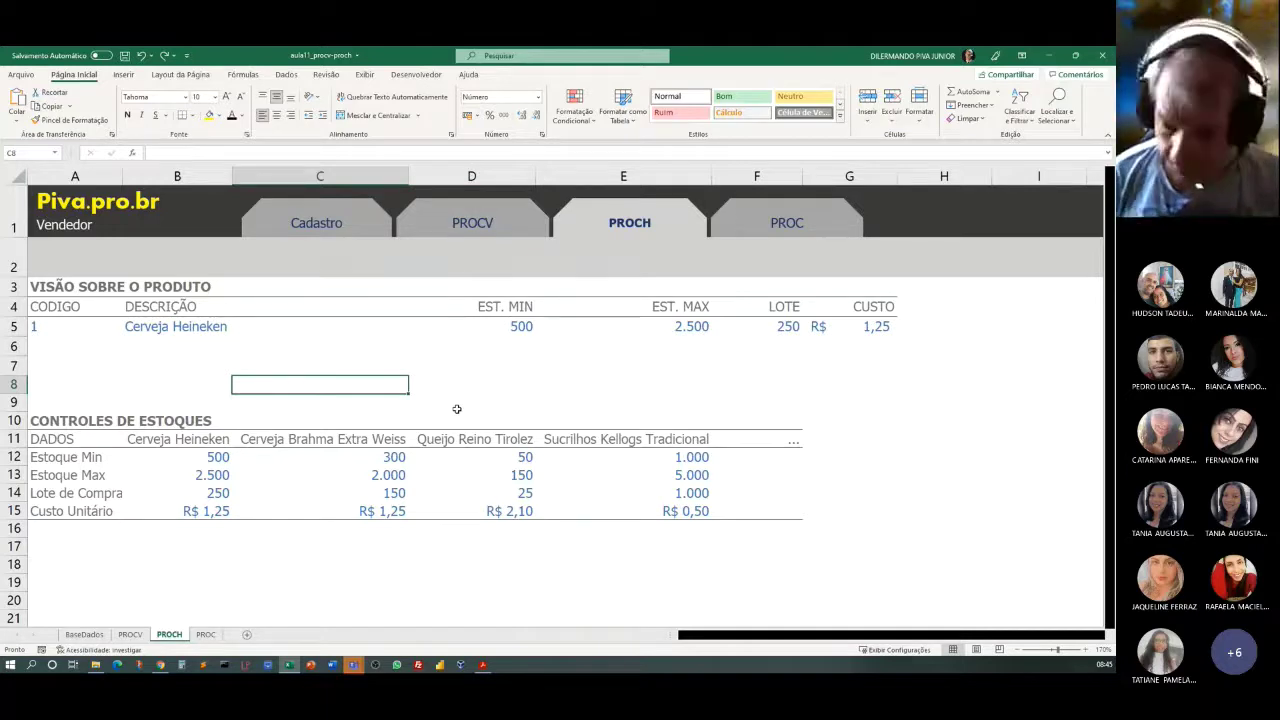
# Open the PROC sheet and examine the IRRF table's salary ranges, Alíquota and Parcela a Deduzir columns, and the Alíquota de Previdência.
pyautogui.click(206, 634)
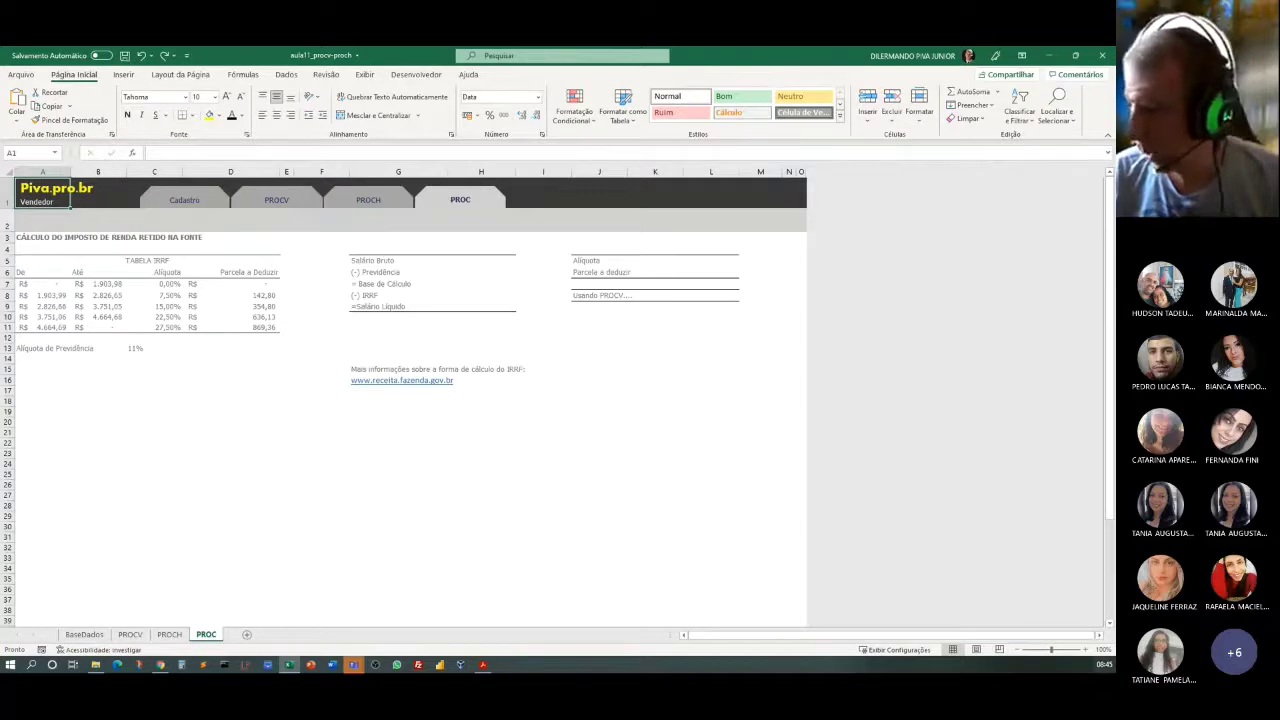
pyautogui.click(1086, 651)
pyautogui.click(1086, 651)
pyautogui.click(1086, 651)
pyautogui.click(1086, 651)
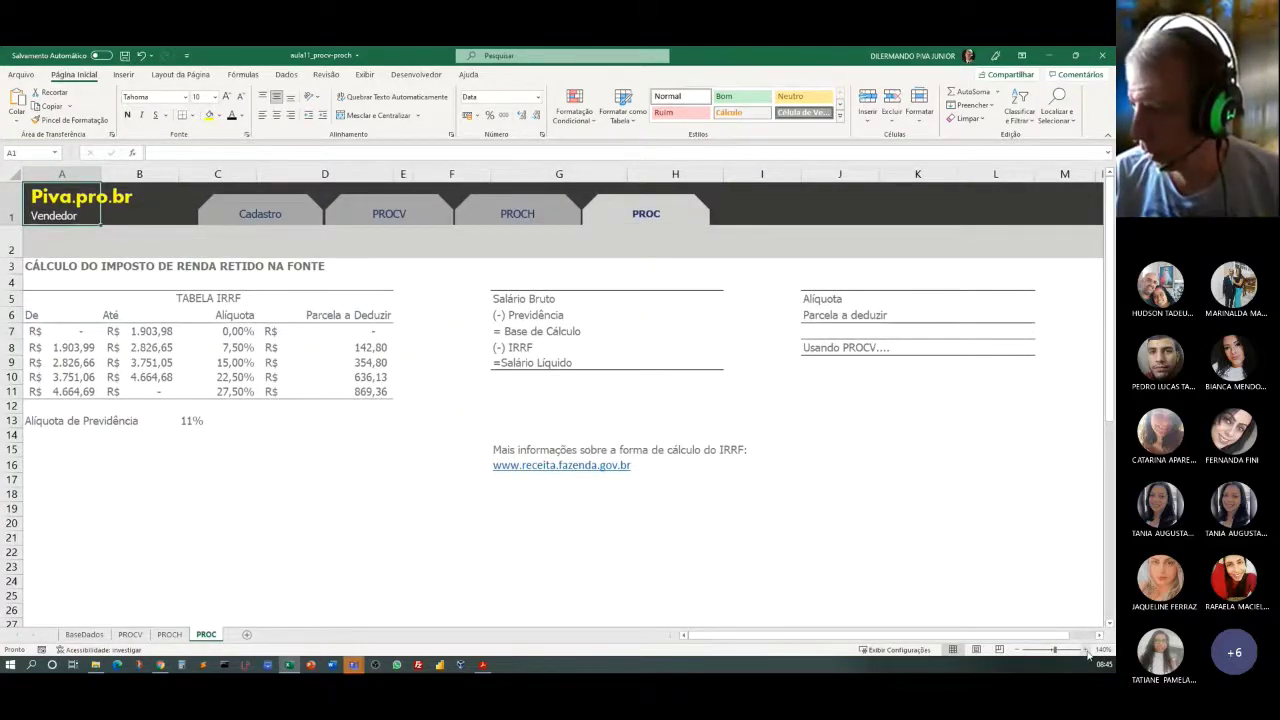
pyautogui.click(1086, 651)
pyautogui.moveTo(1052, 637); pyautogui.dragTo(992, 652)
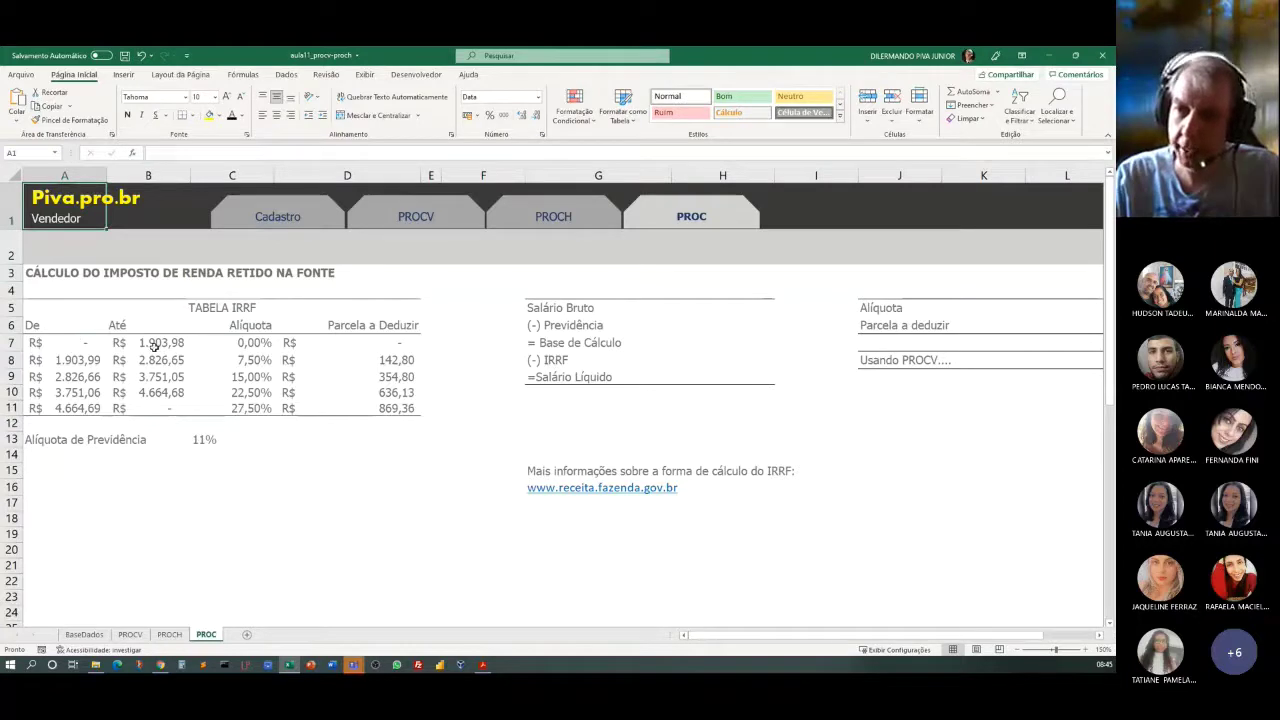
pyautogui.moveTo(58, 326); pyautogui.dragTo(133, 404)
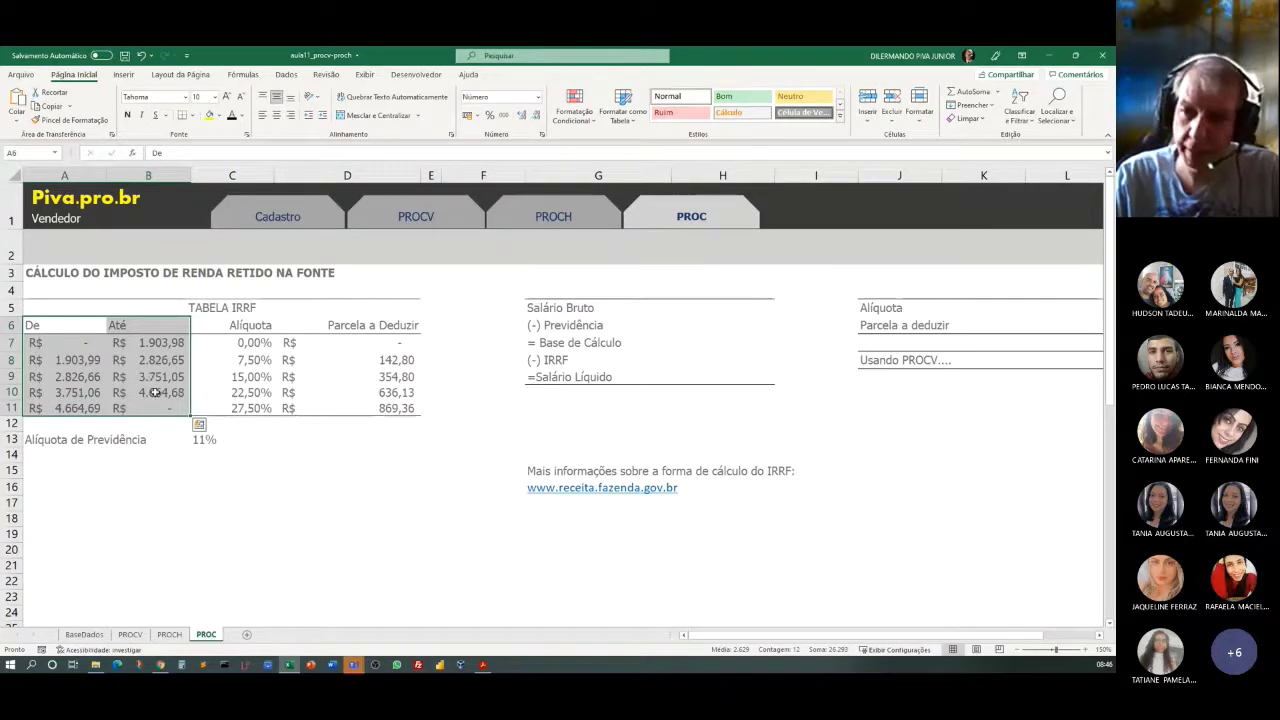
pyautogui.moveTo(250, 326); pyautogui.dragTo(257, 403)
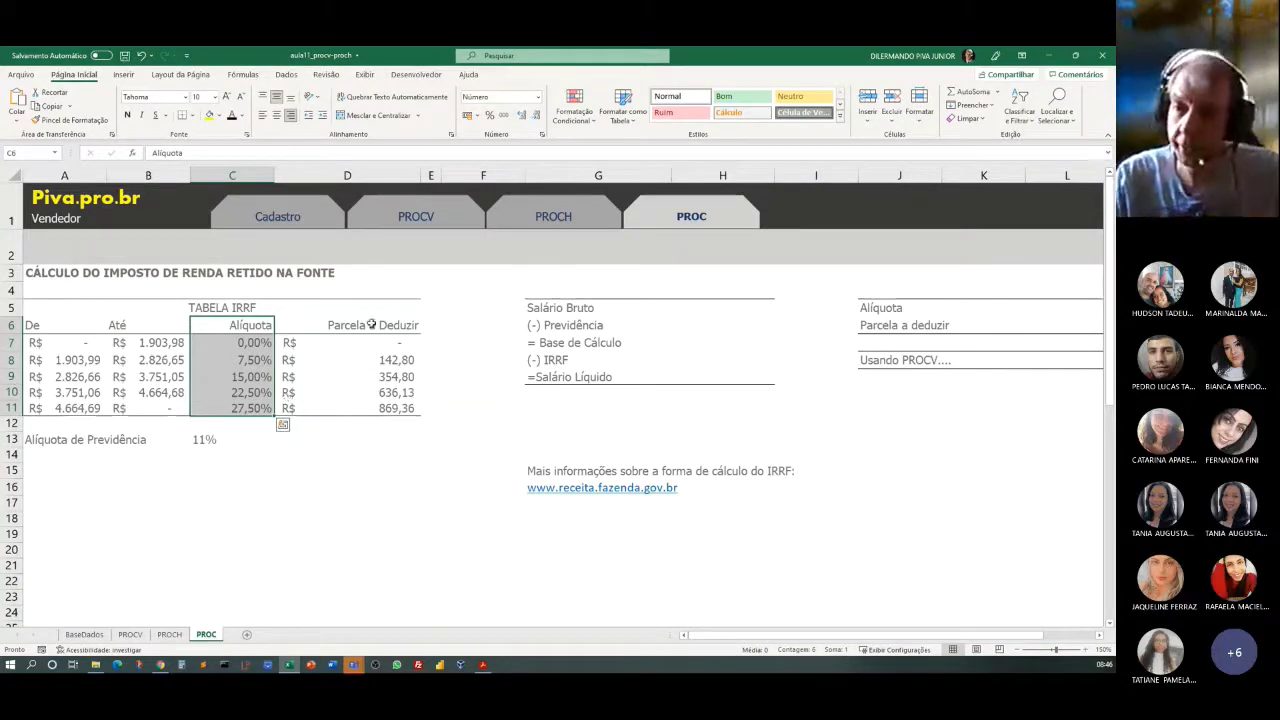
pyautogui.moveTo(372, 325); pyautogui.dragTo(381, 407)
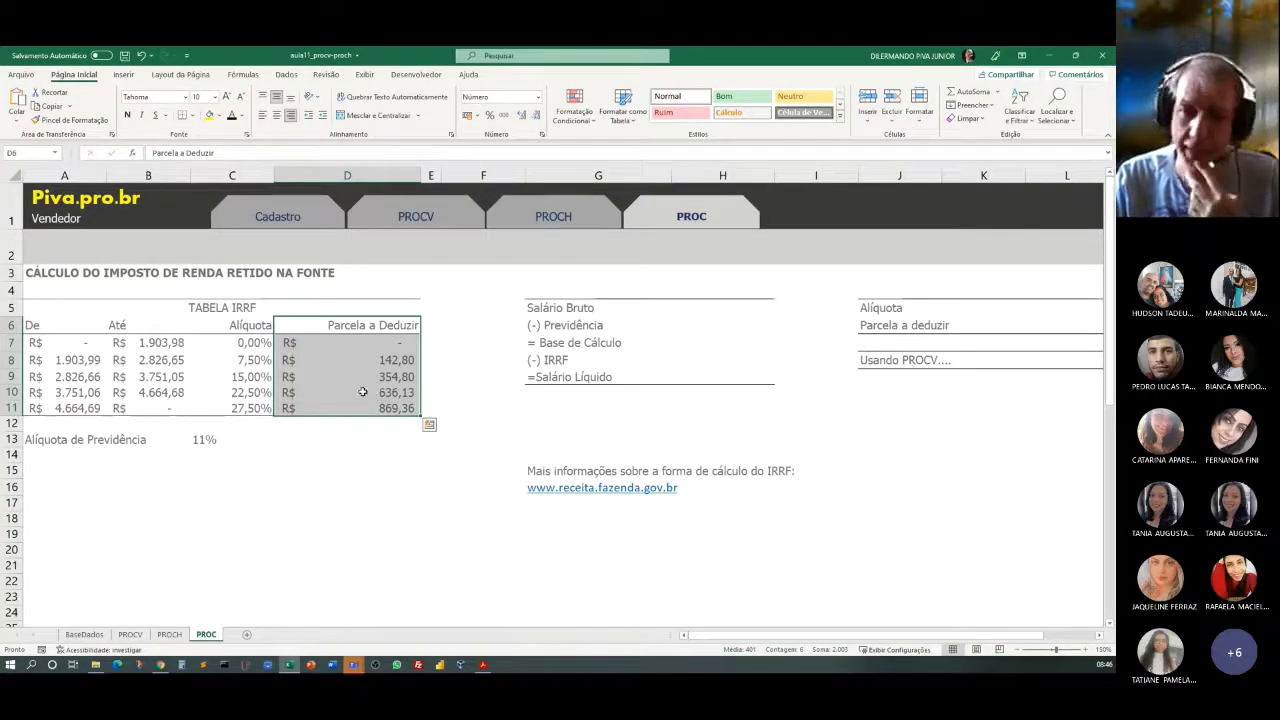
pyautogui.click(374, 468)
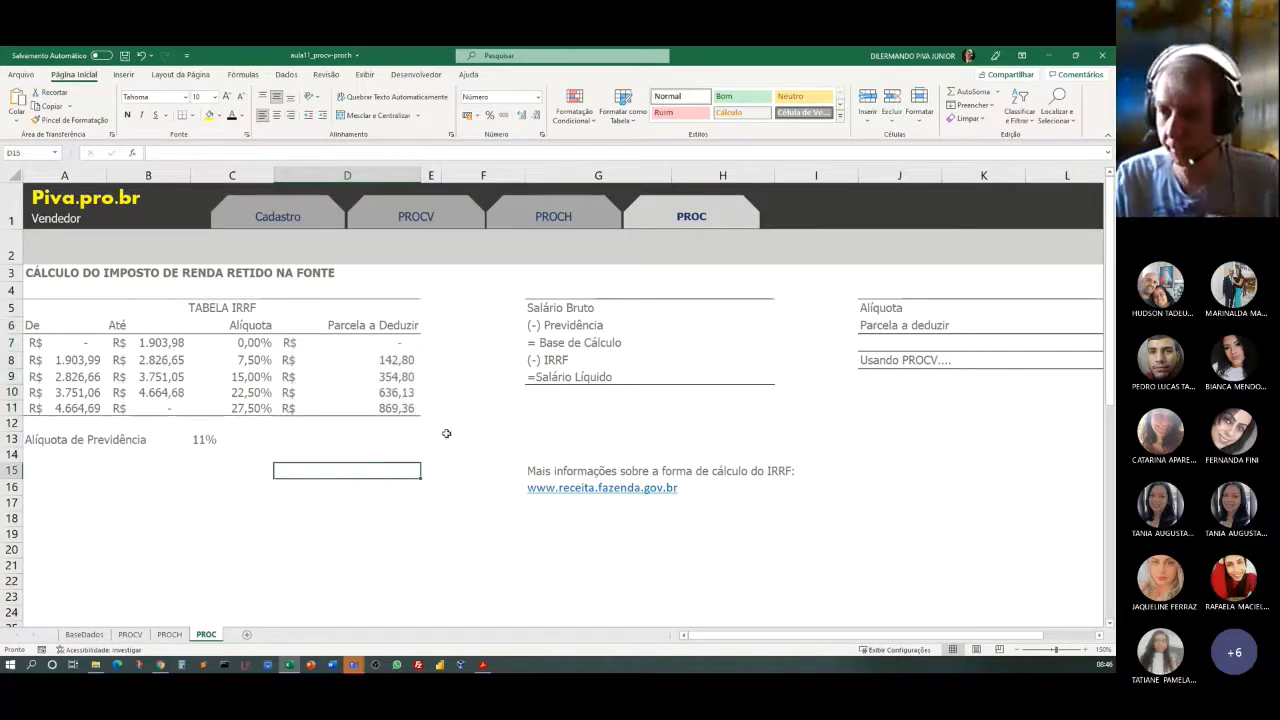
pyautogui.click(196, 442)
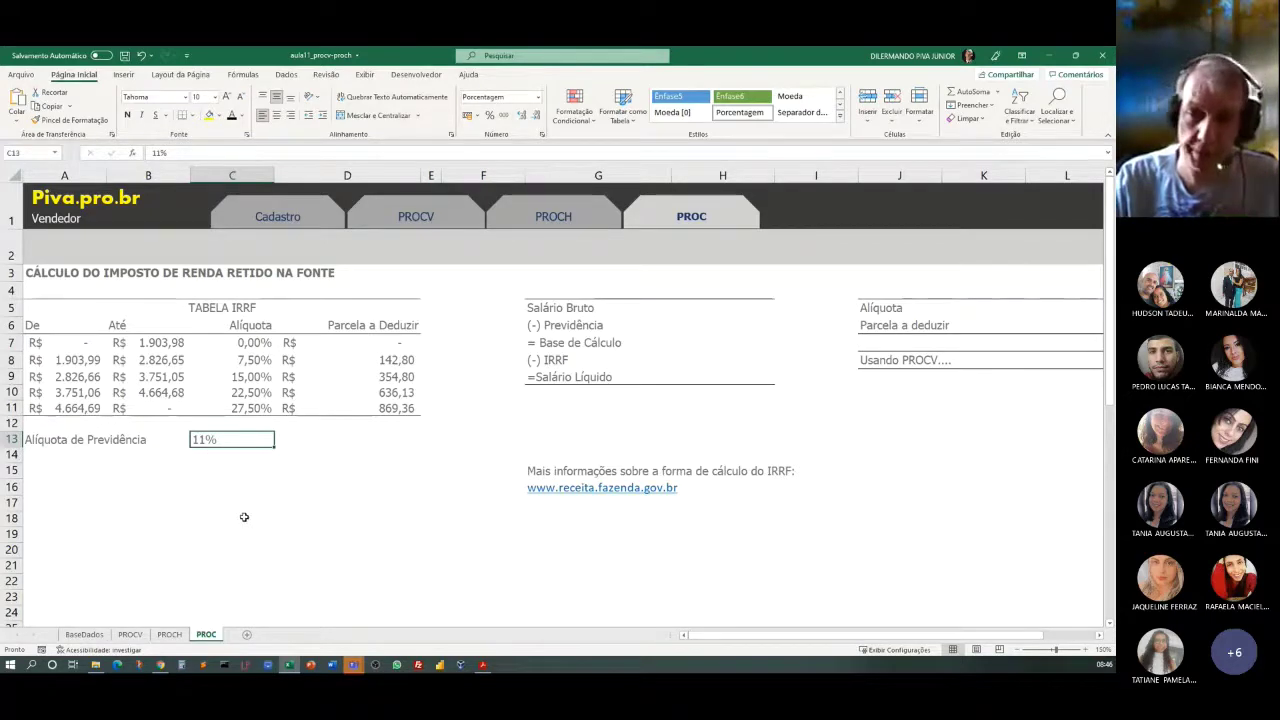
# Enter a Salário Bruto of 3.500 in H5.
pyautogui.click(652, 312)
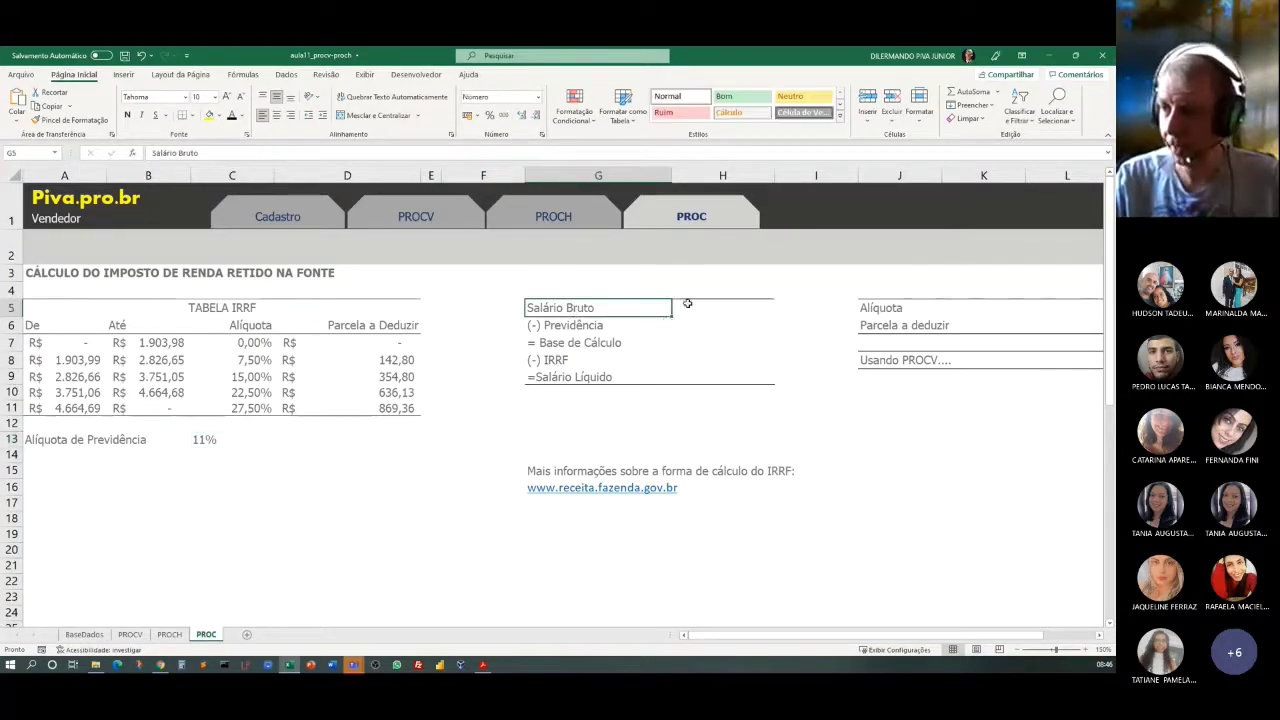
pyautogui.click(692, 305)
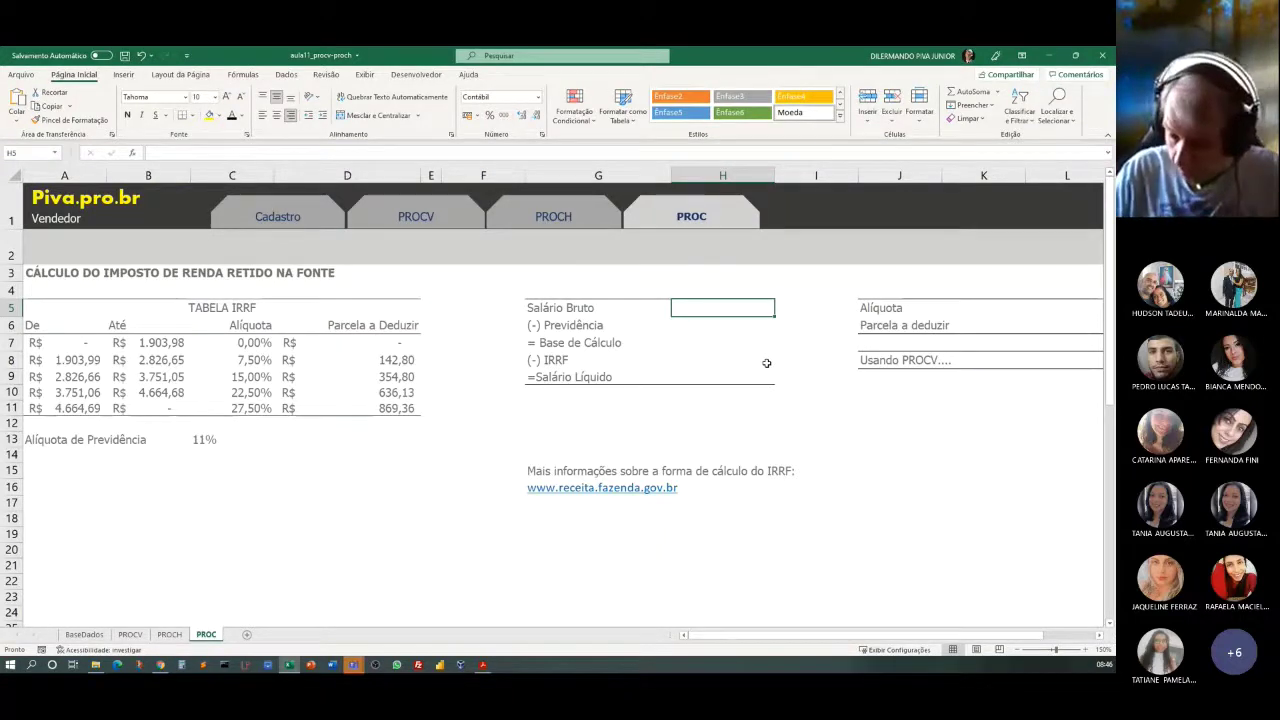
pyautogui.write('3')
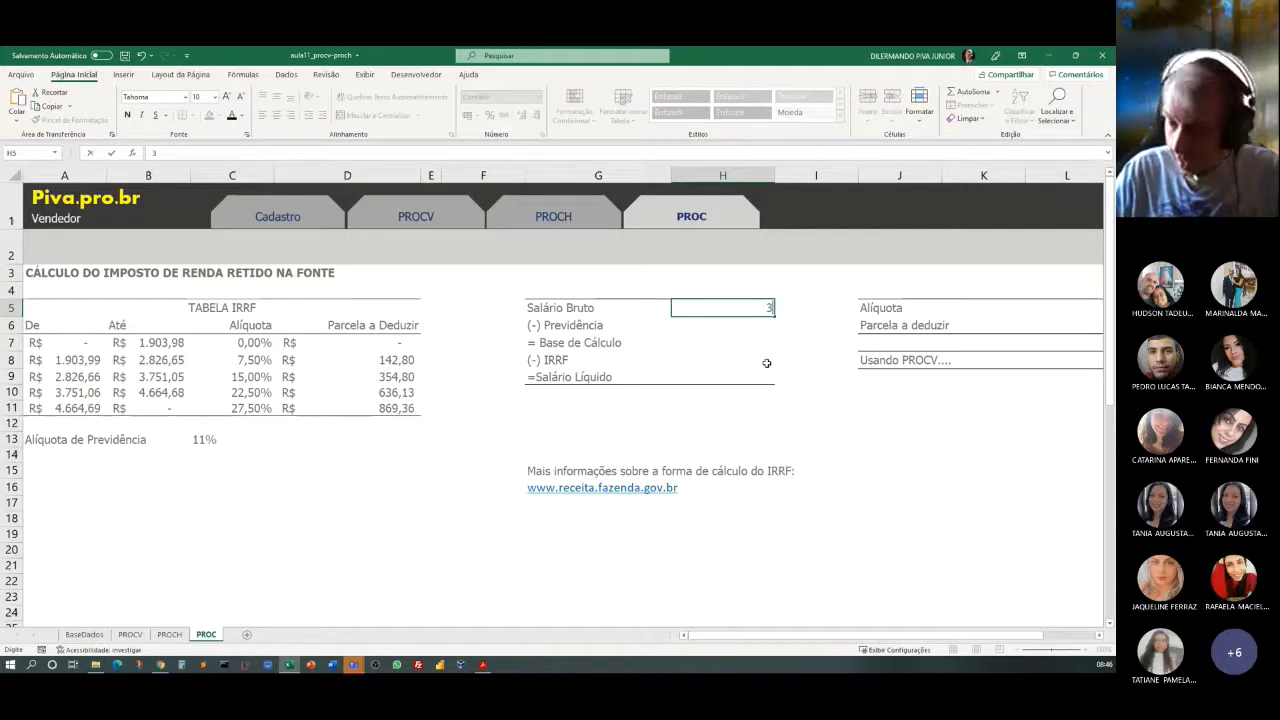
pyautogui.write('.500')
pyautogui.press('Return')
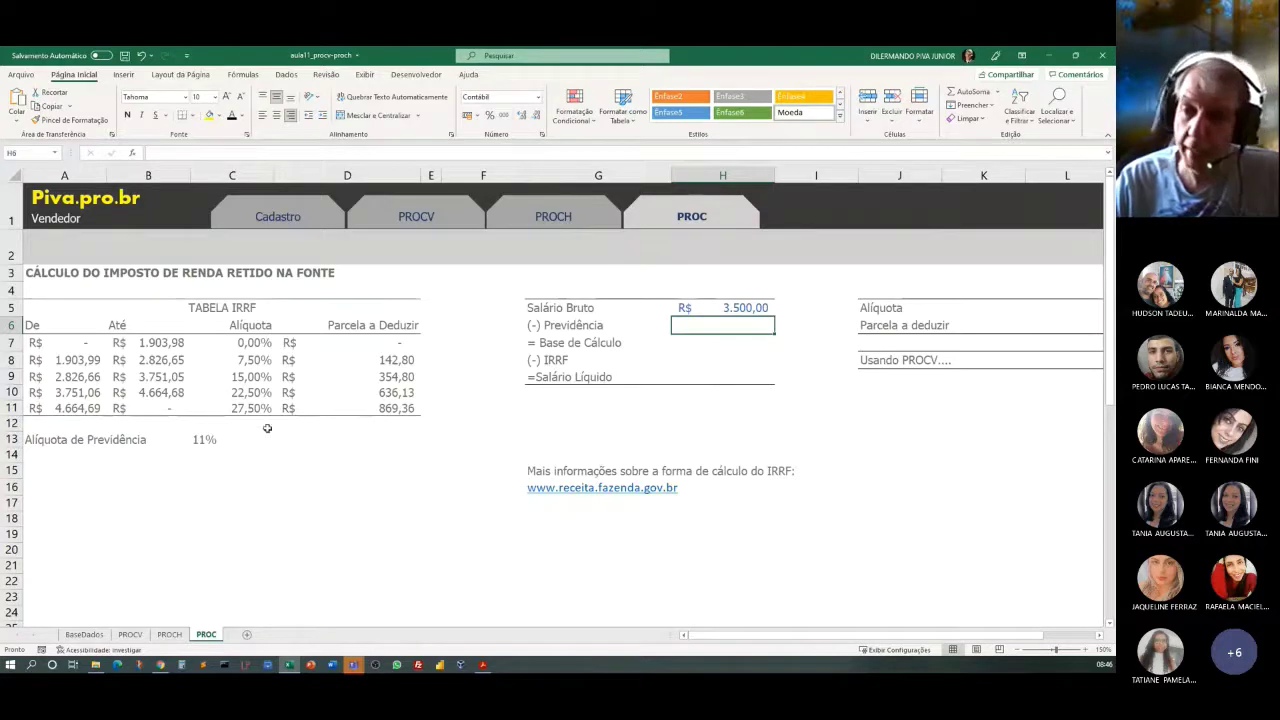
# Calculate the Previdência deduction in H6 by multiplying the gross salary by the Alíquota de Previdência with =H5*C13.
pyautogui.click(730, 307)
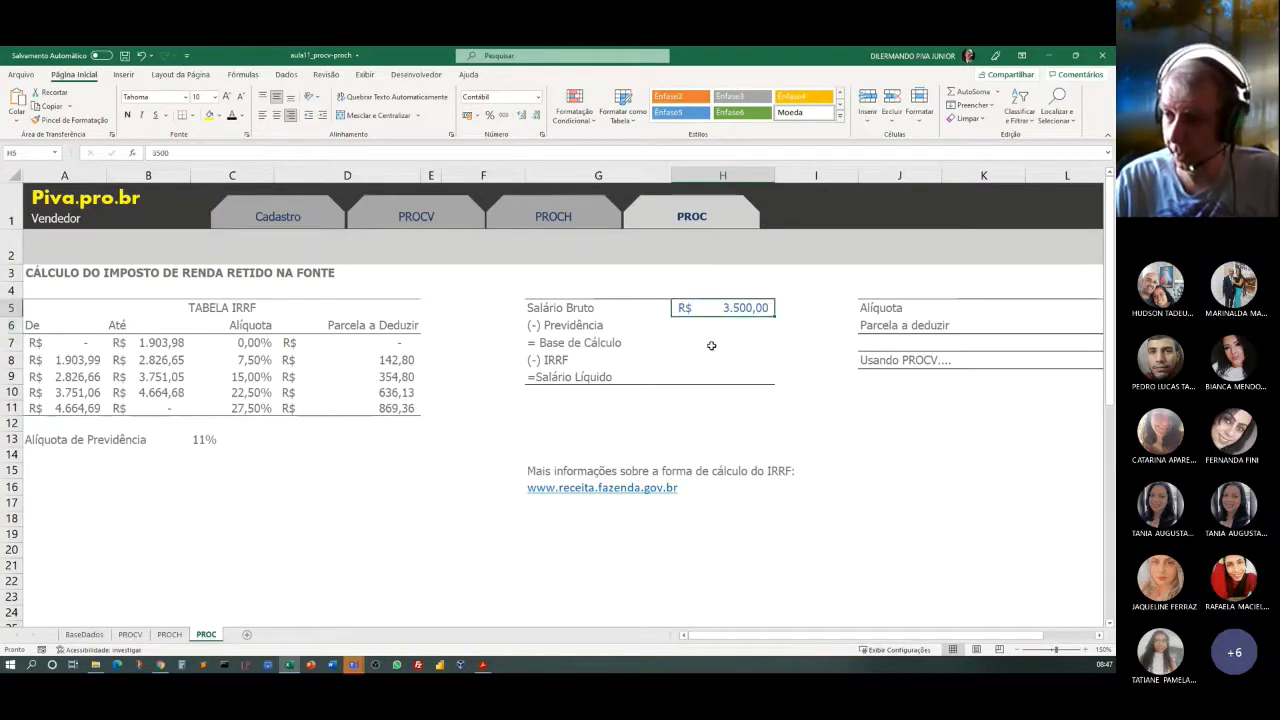
pyautogui.press('Return')
pyautogui.write('=')
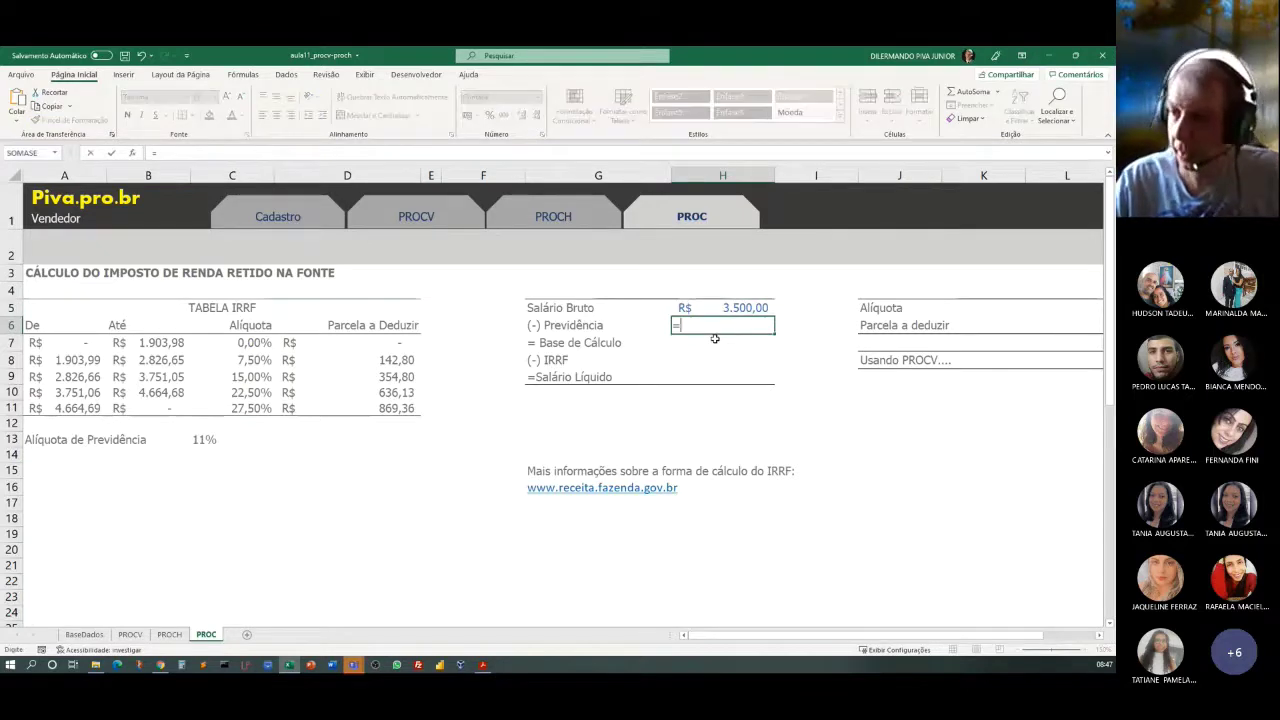
pyautogui.click(743, 303)
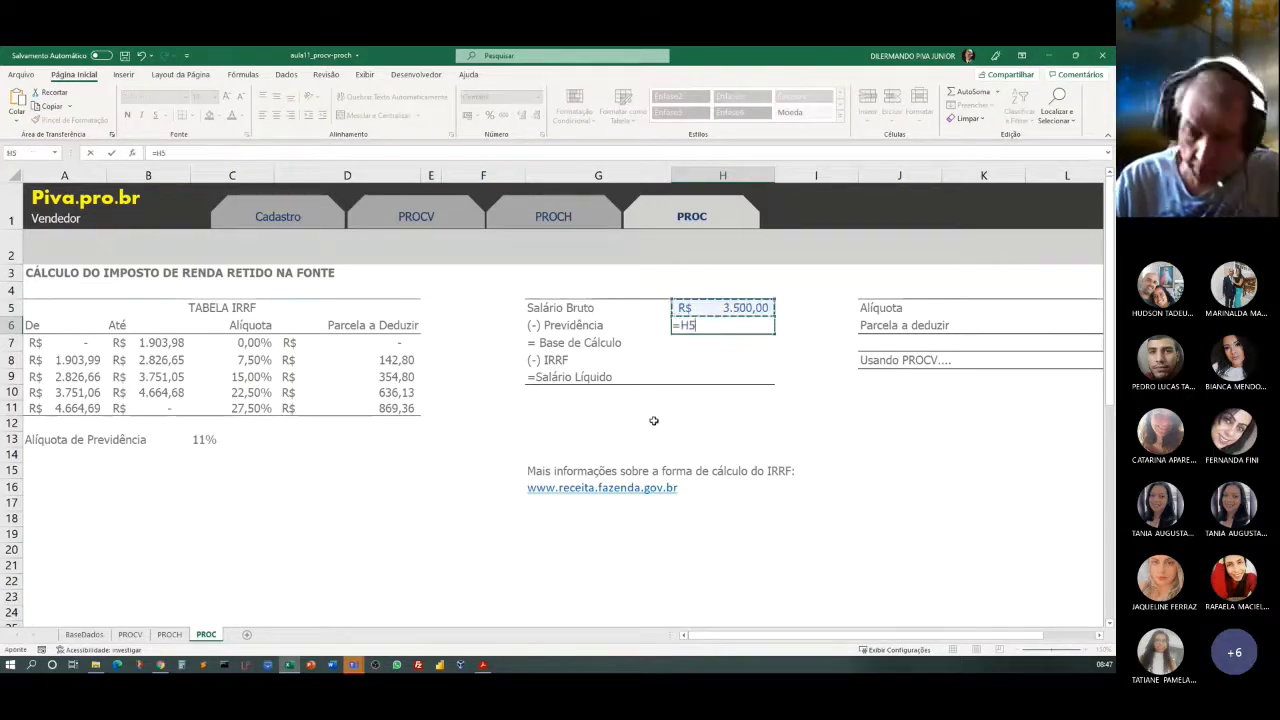
pyautogui.write('*')
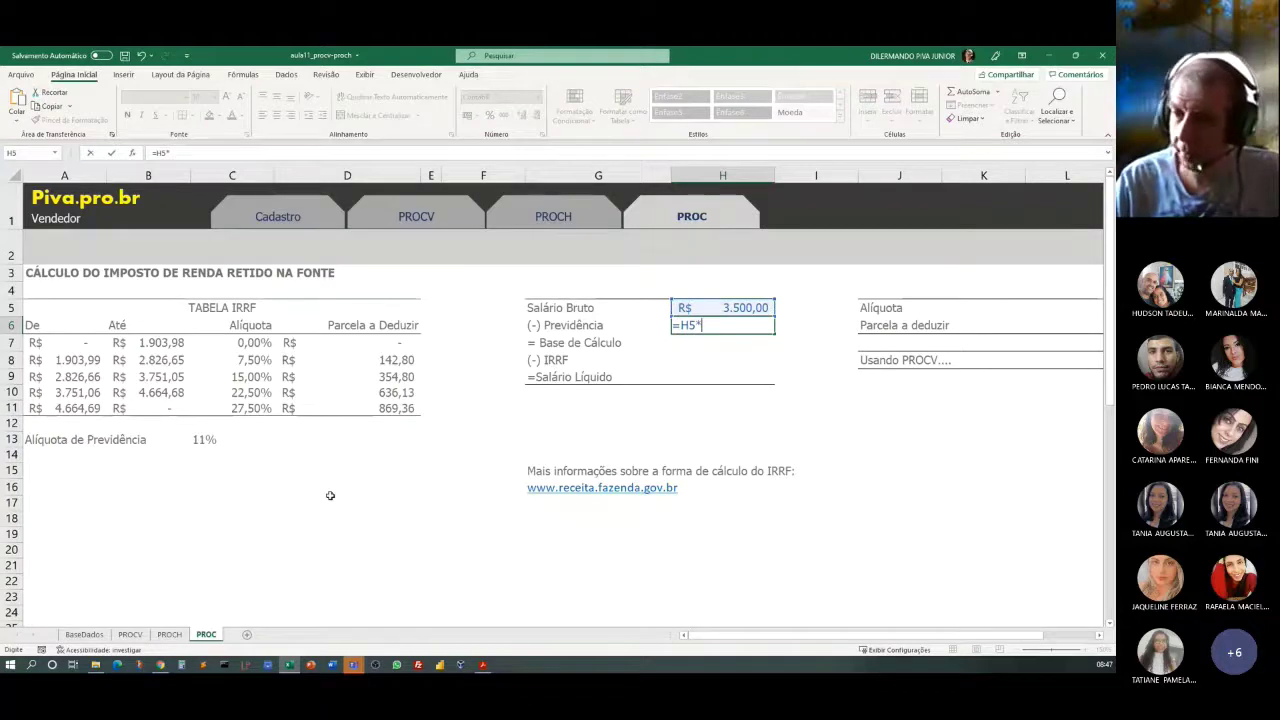
pyautogui.click(206, 440)
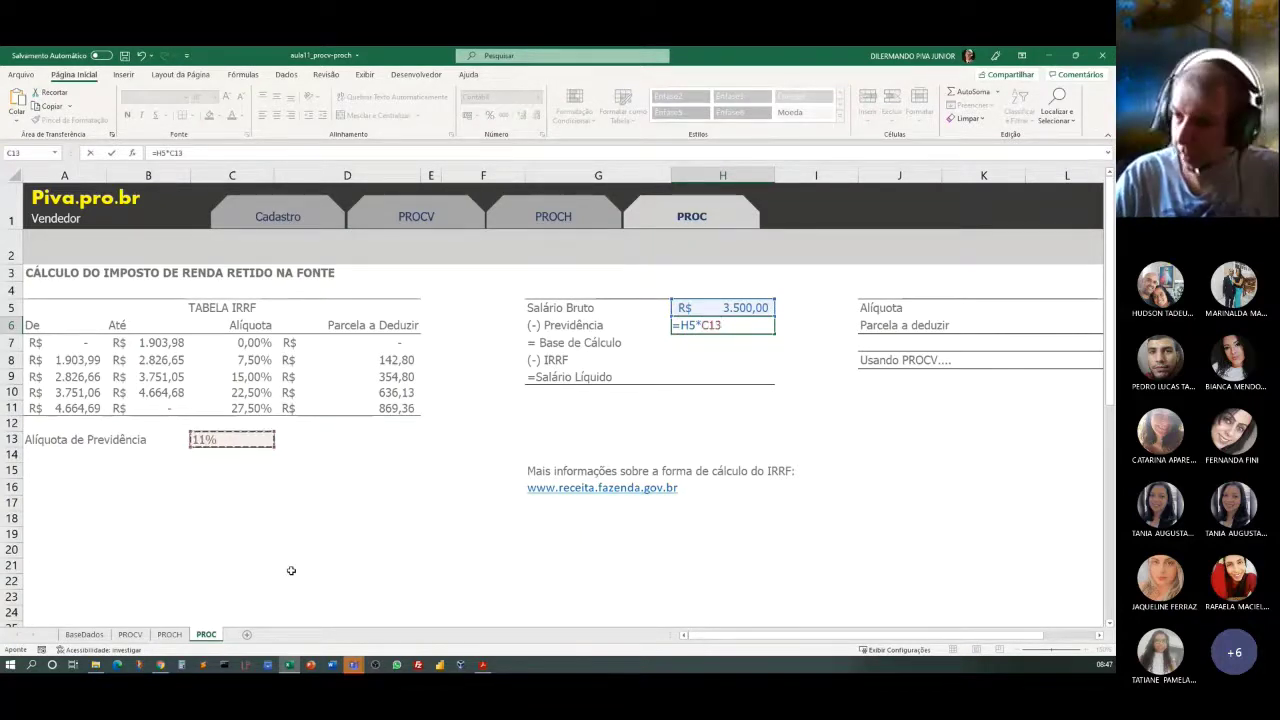
pyautogui.press('Return')
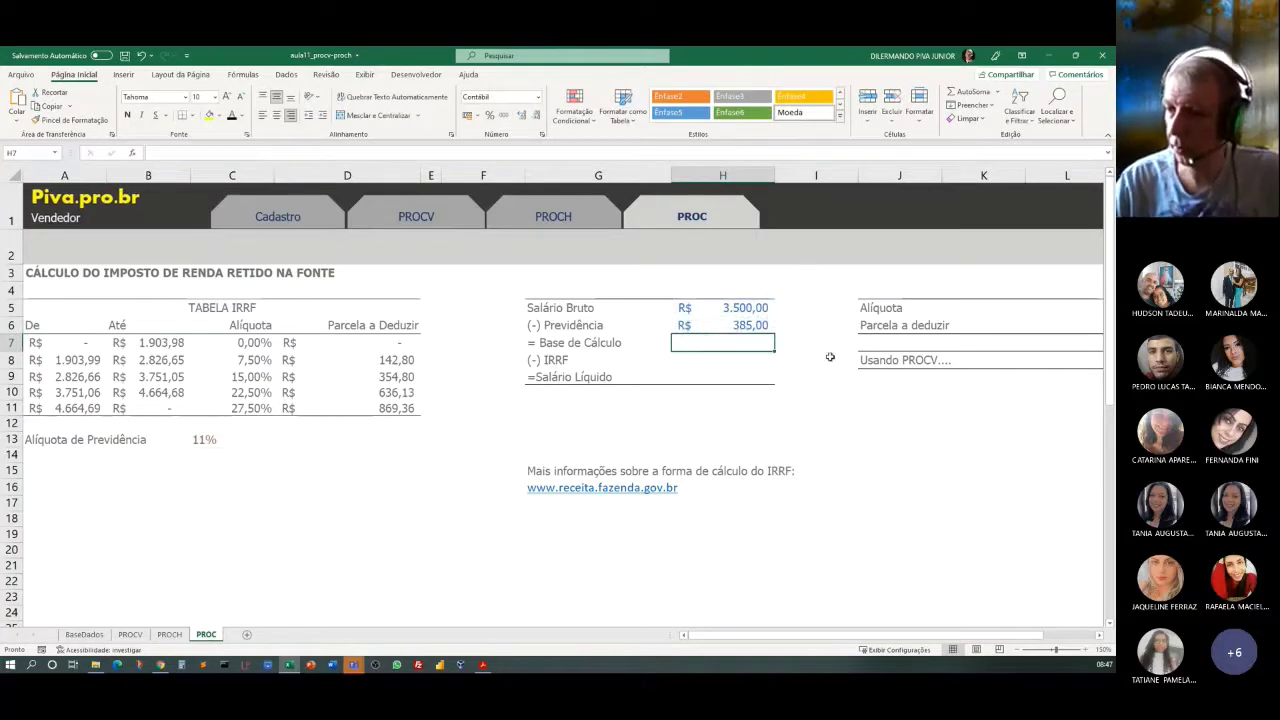
# Calculate the Base de Cálculo in H7 by subtracting Previdência from the gross salary with =H5-H6.
pyautogui.click(732, 308)
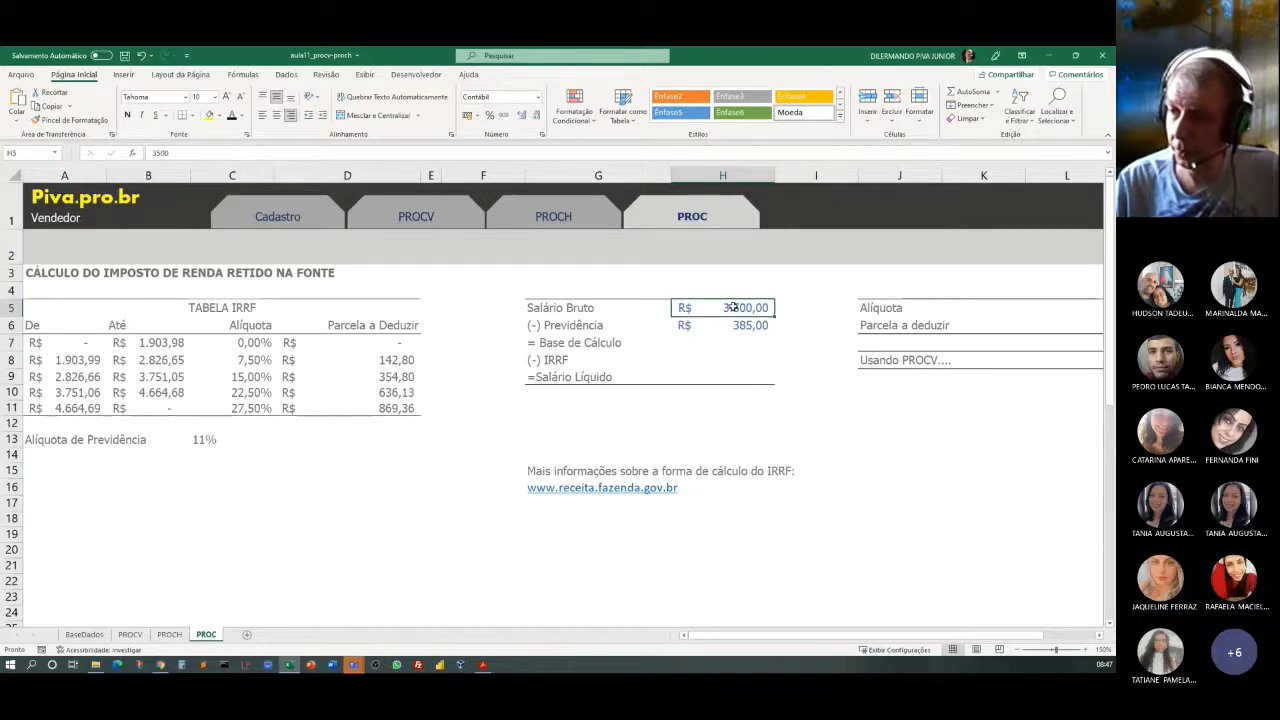
pyautogui.click(740, 325)
pyautogui.click(732, 342)
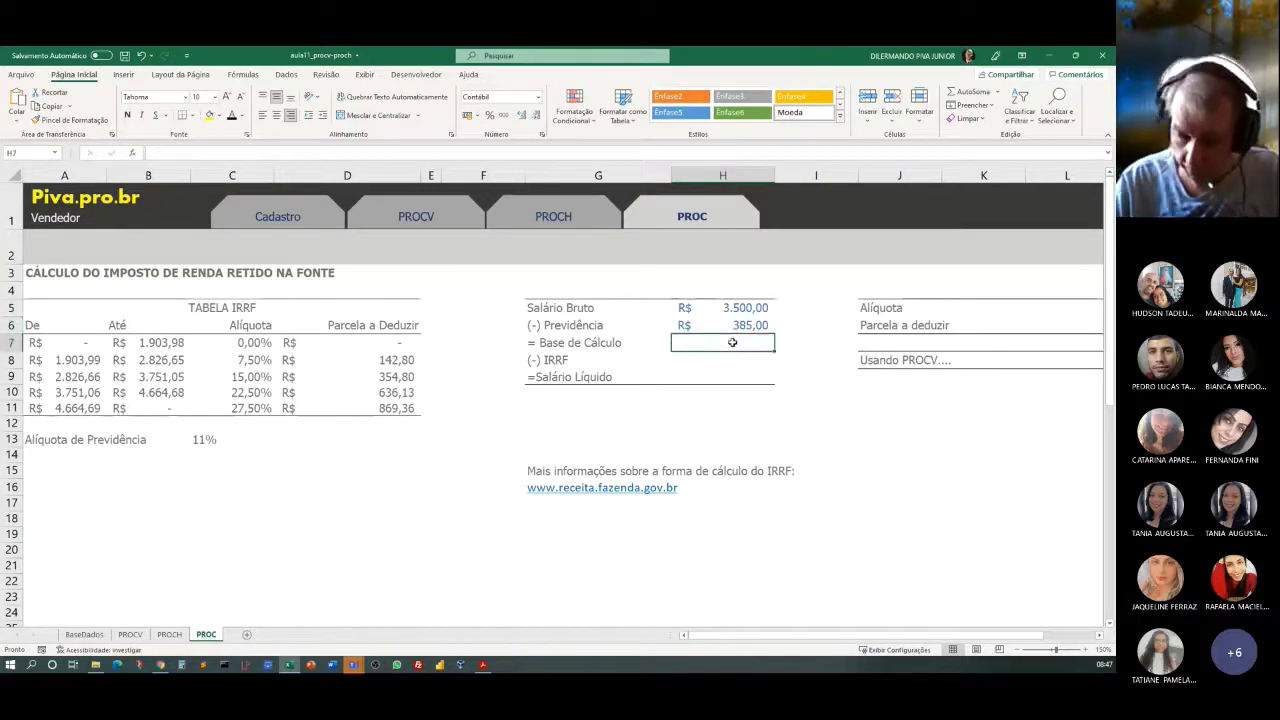
pyautogui.write('=')
pyautogui.click(752, 310)
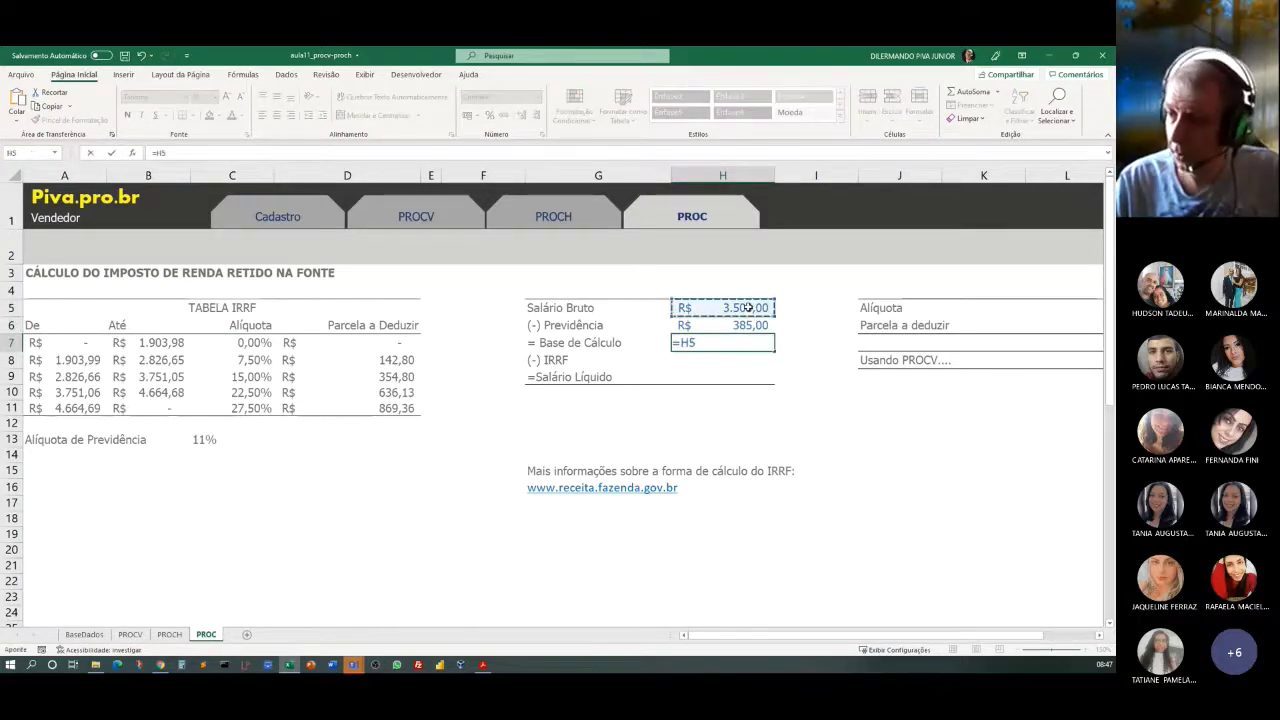
pyautogui.write('-')
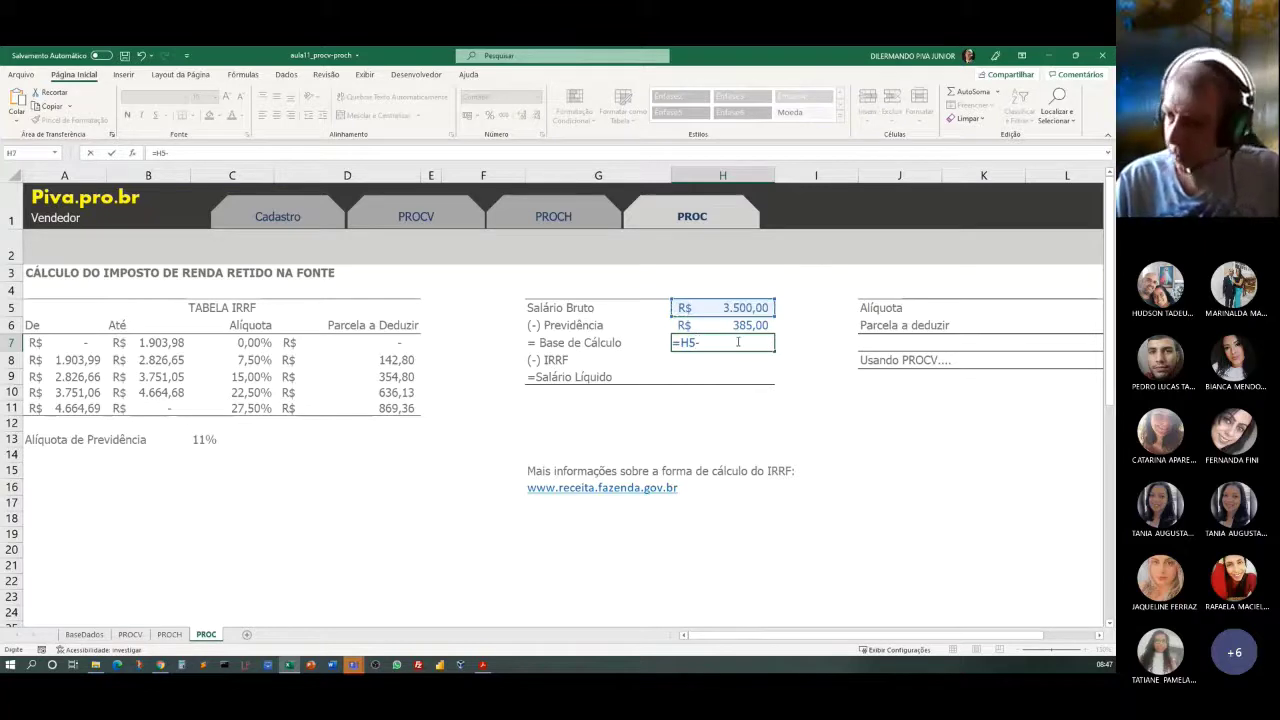
pyautogui.click(735, 326)
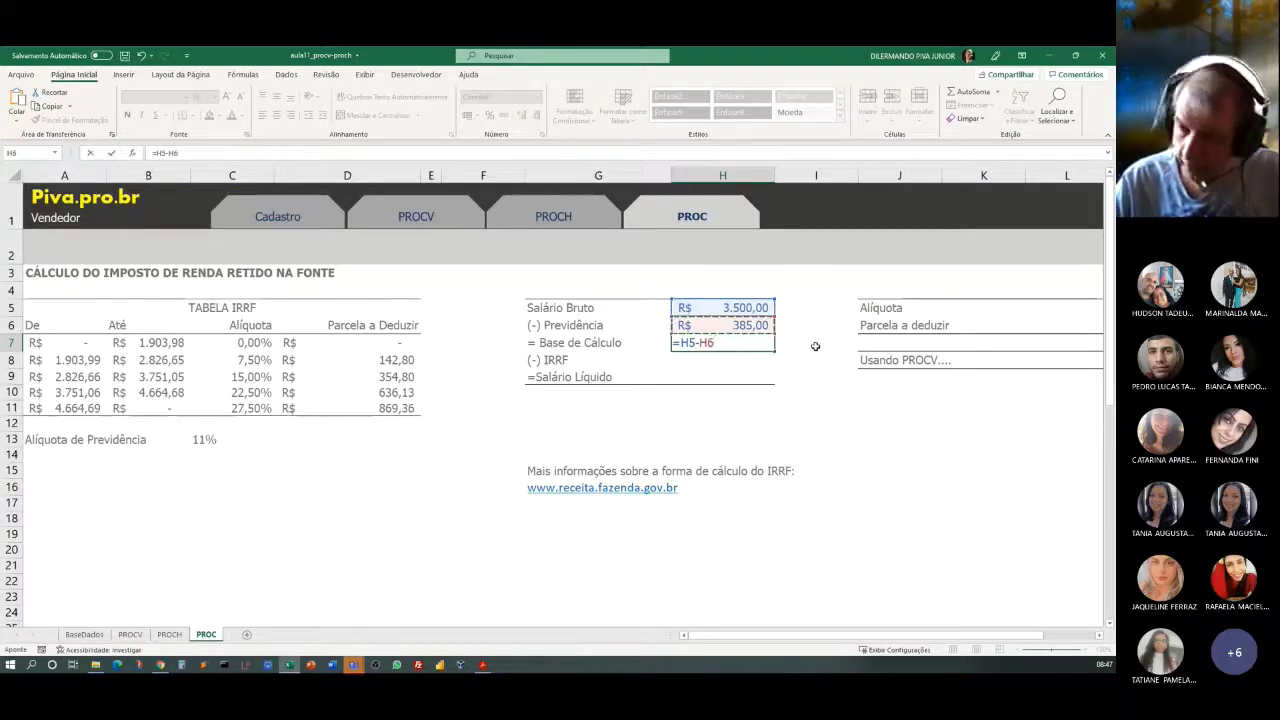
pyautogui.press('Return')
pyautogui.click(718, 349)
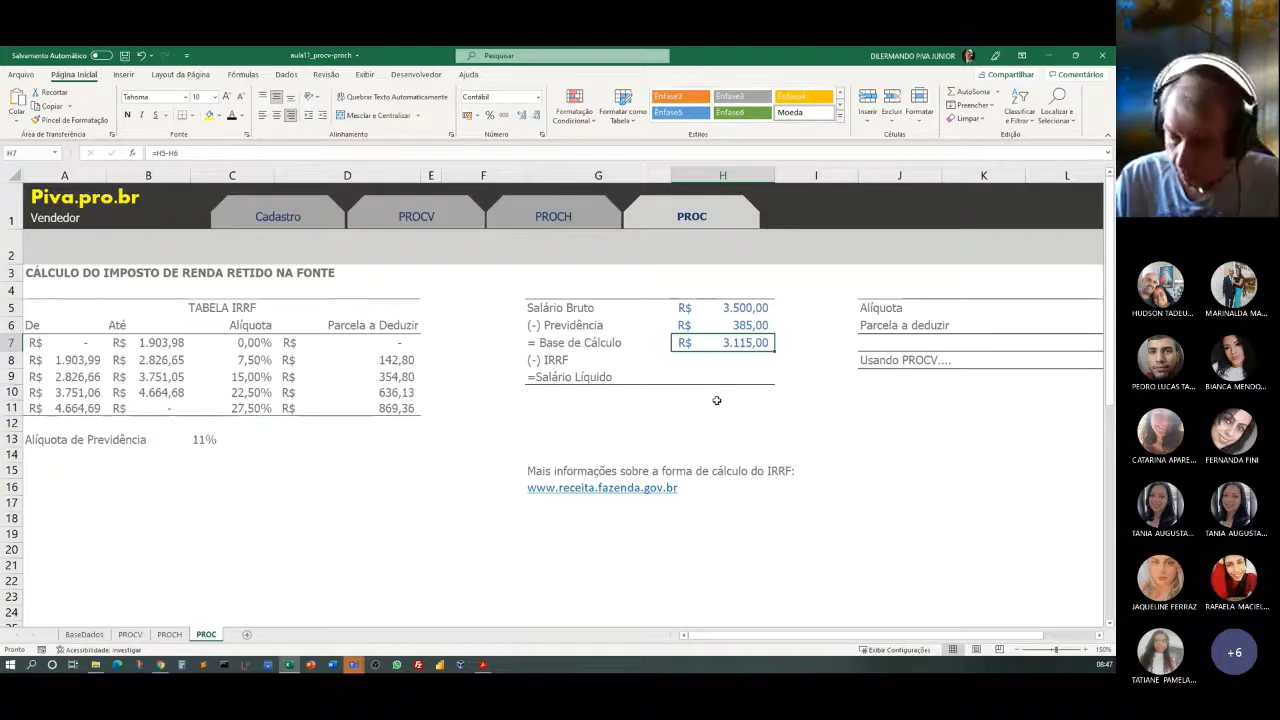
# Examine the IRRF cell H8, the Base de Cálculo in H7 and the Alíquota row where the tax rate lookup belongs.
pyautogui.click(701, 364)
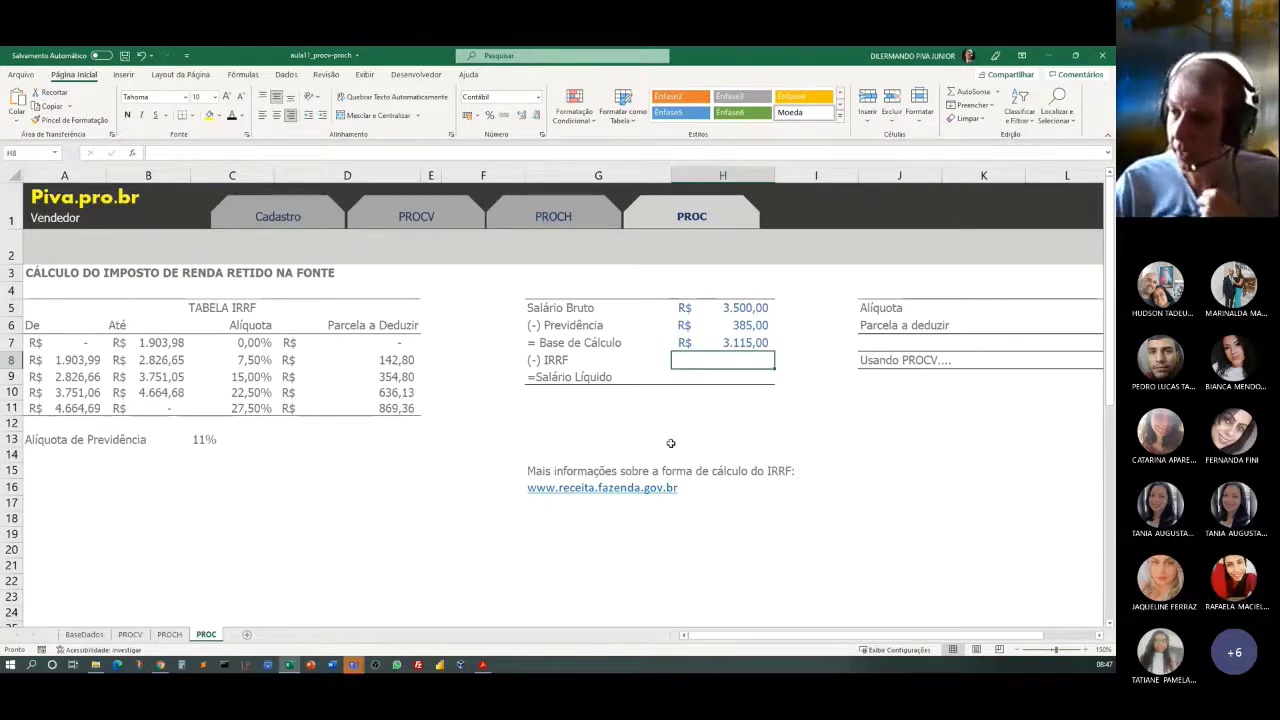
pyautogui.click(725, 344)
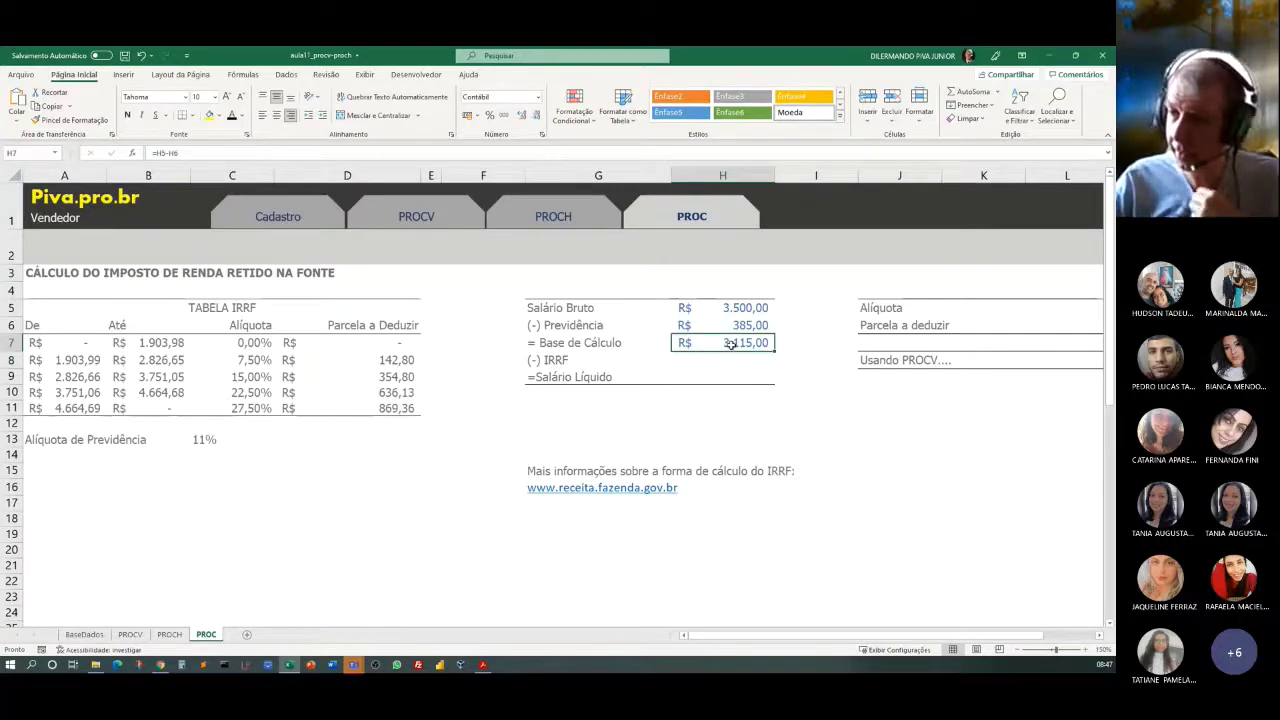
pyautogui.click(910, 307)
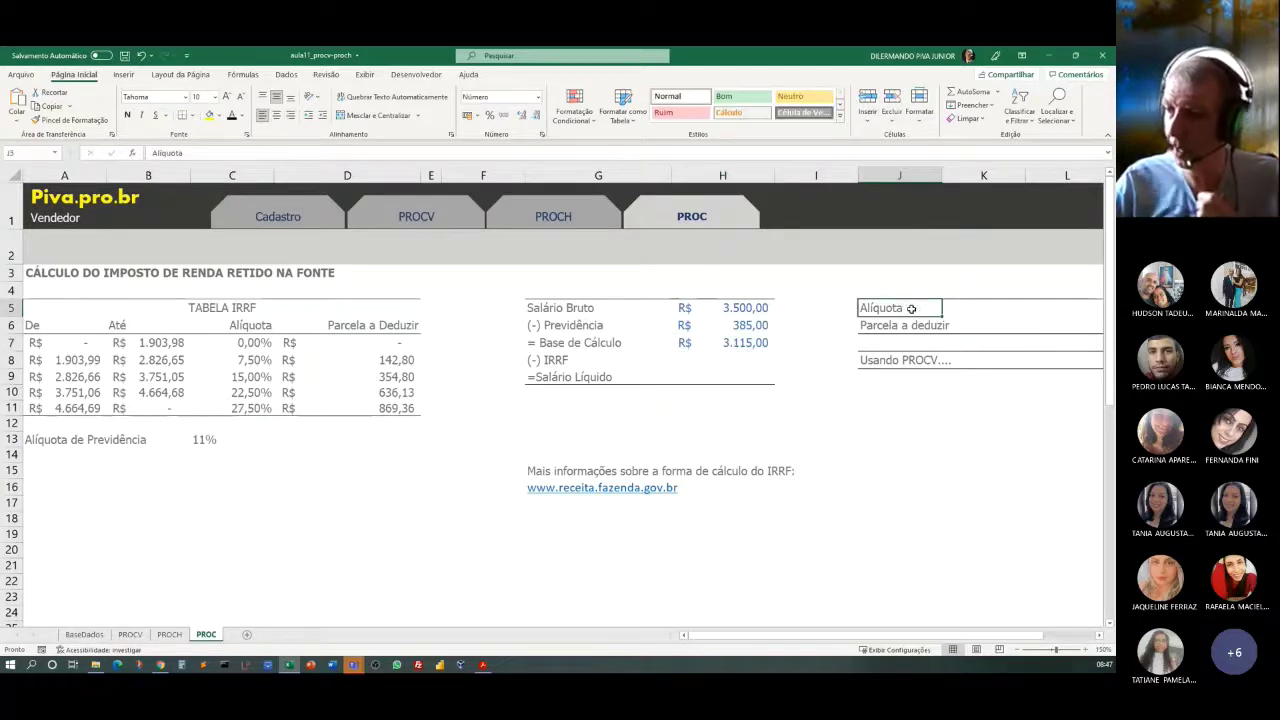
pyautogui.click(964, 307)
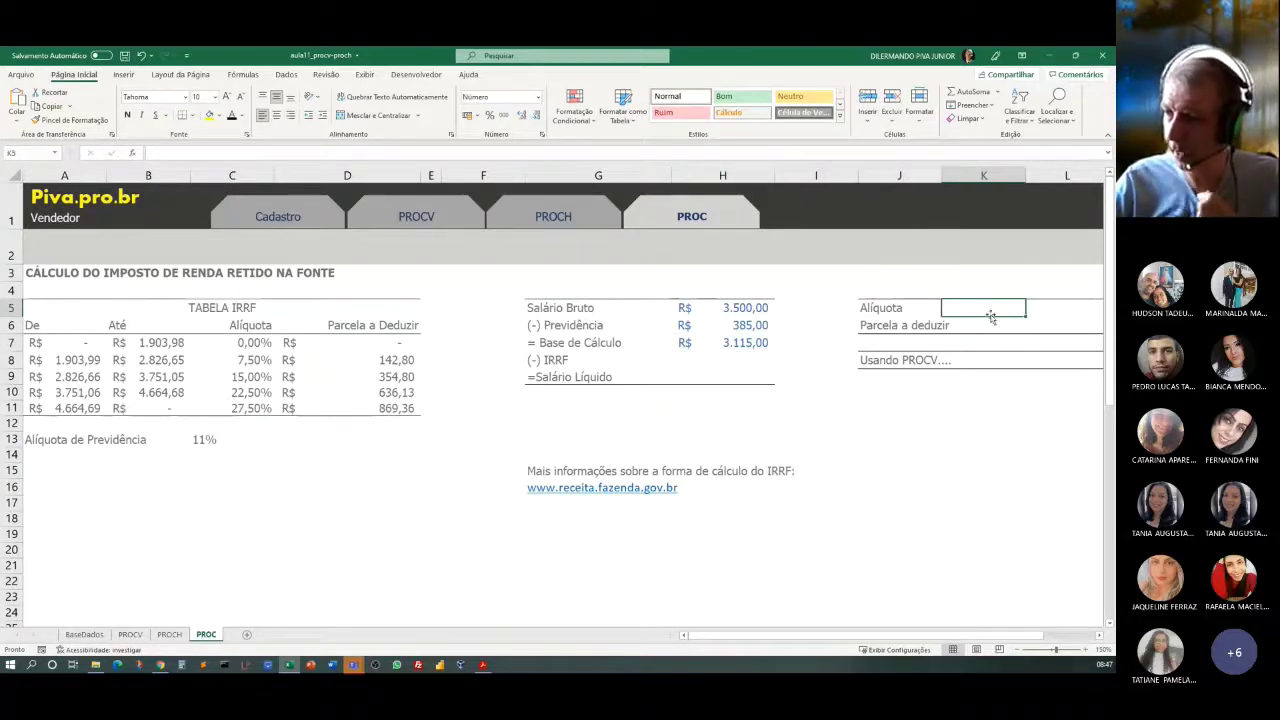
pyautogui.click(1035, 308)
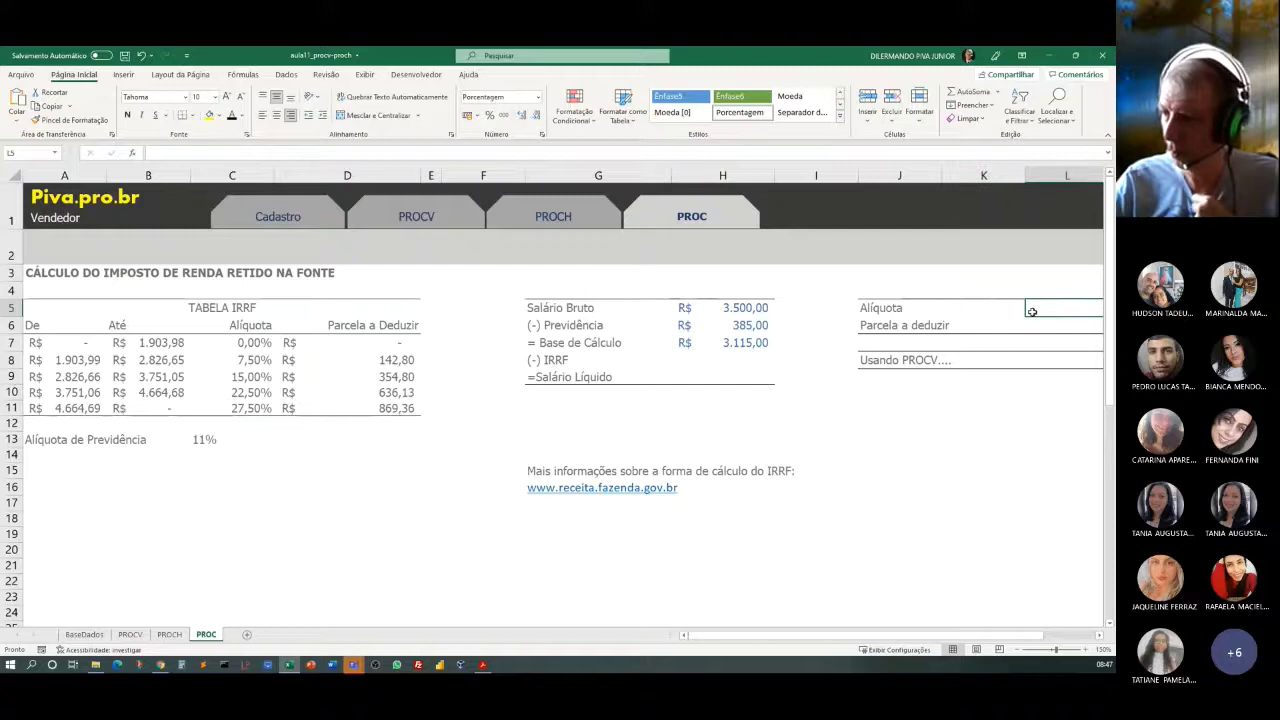
pyautogui.click(972, 307)
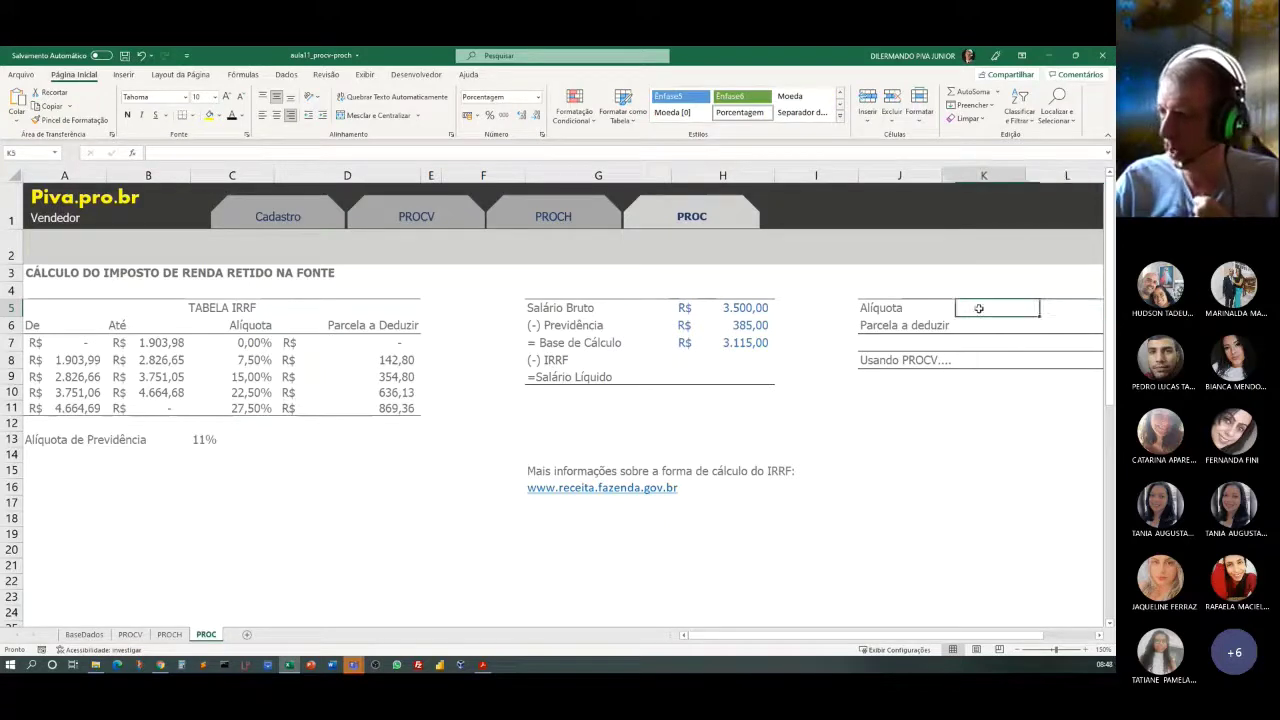
pyautogui.click(1047, 306)
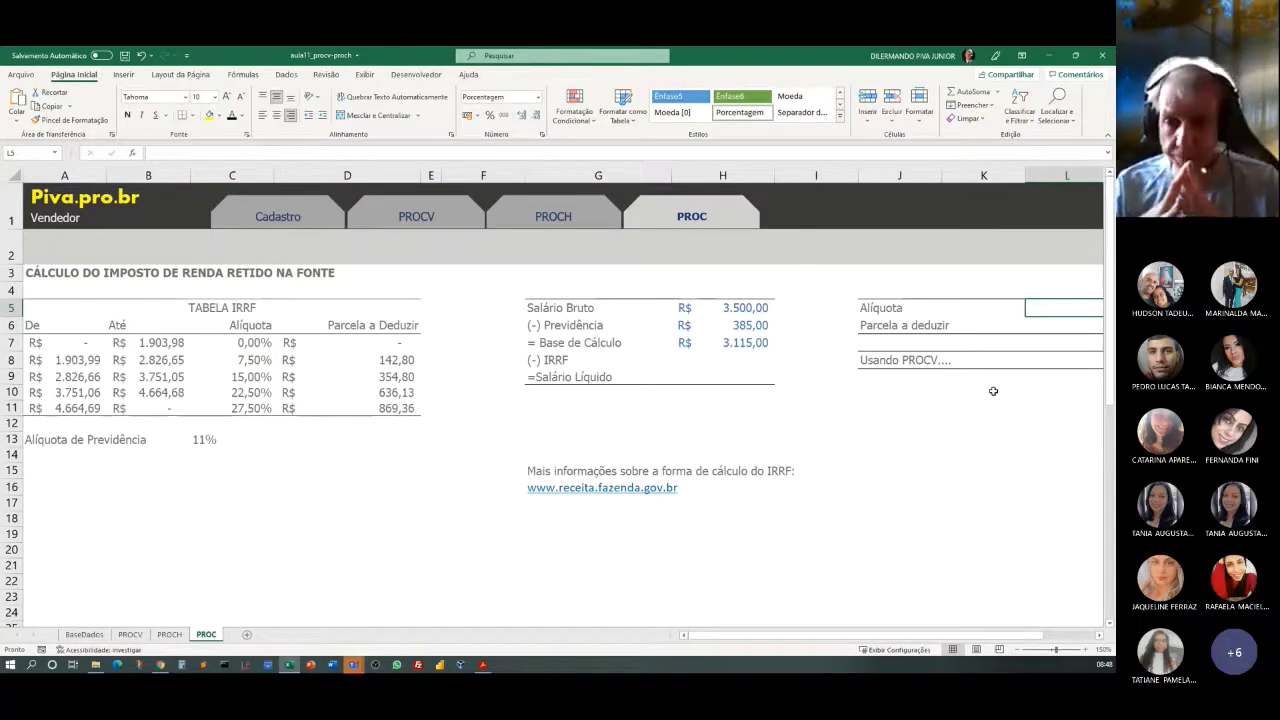
pyautogui.click(728, 343)
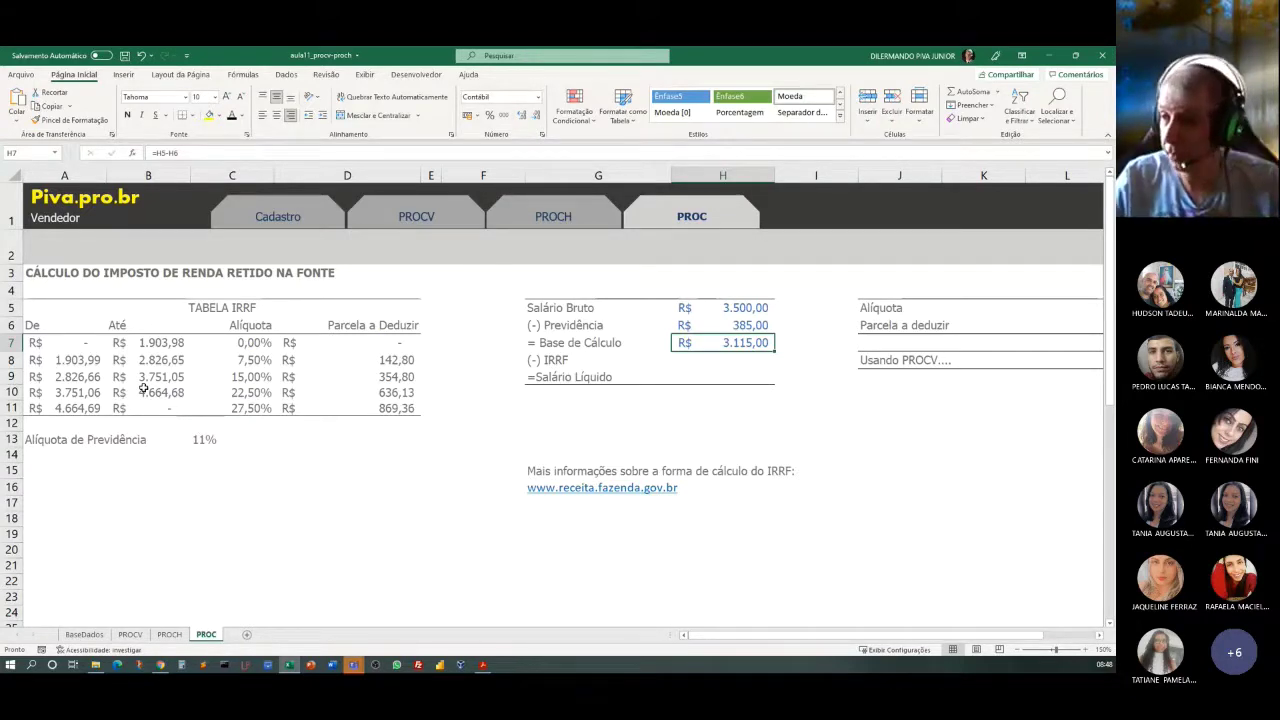
pyautogui.click(1044, 314)
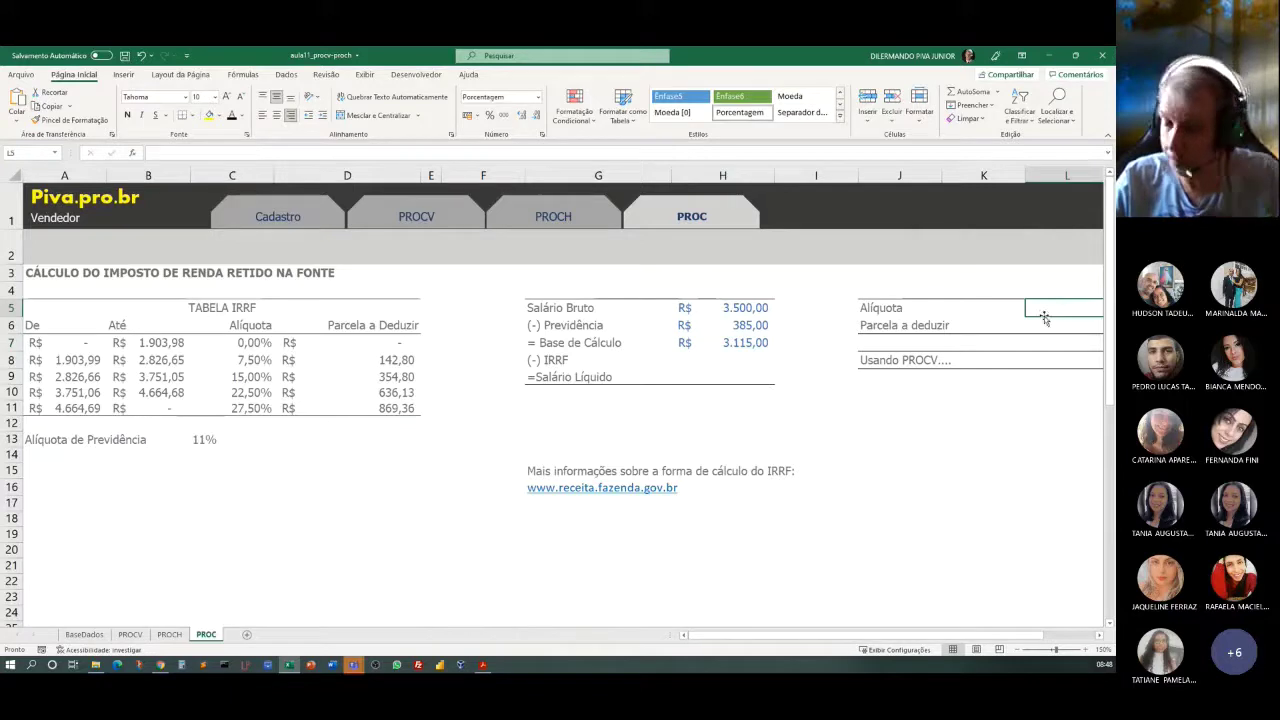
pyautogui.write('=')
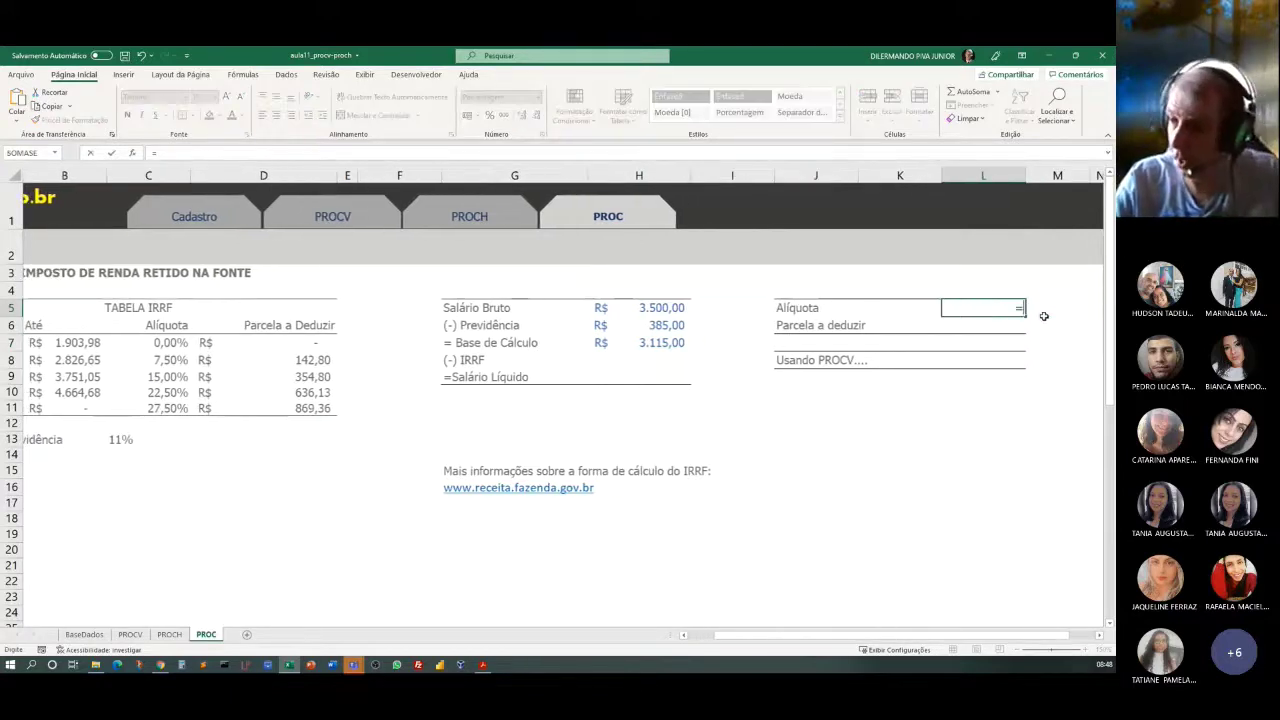
pyautogui.write('p')
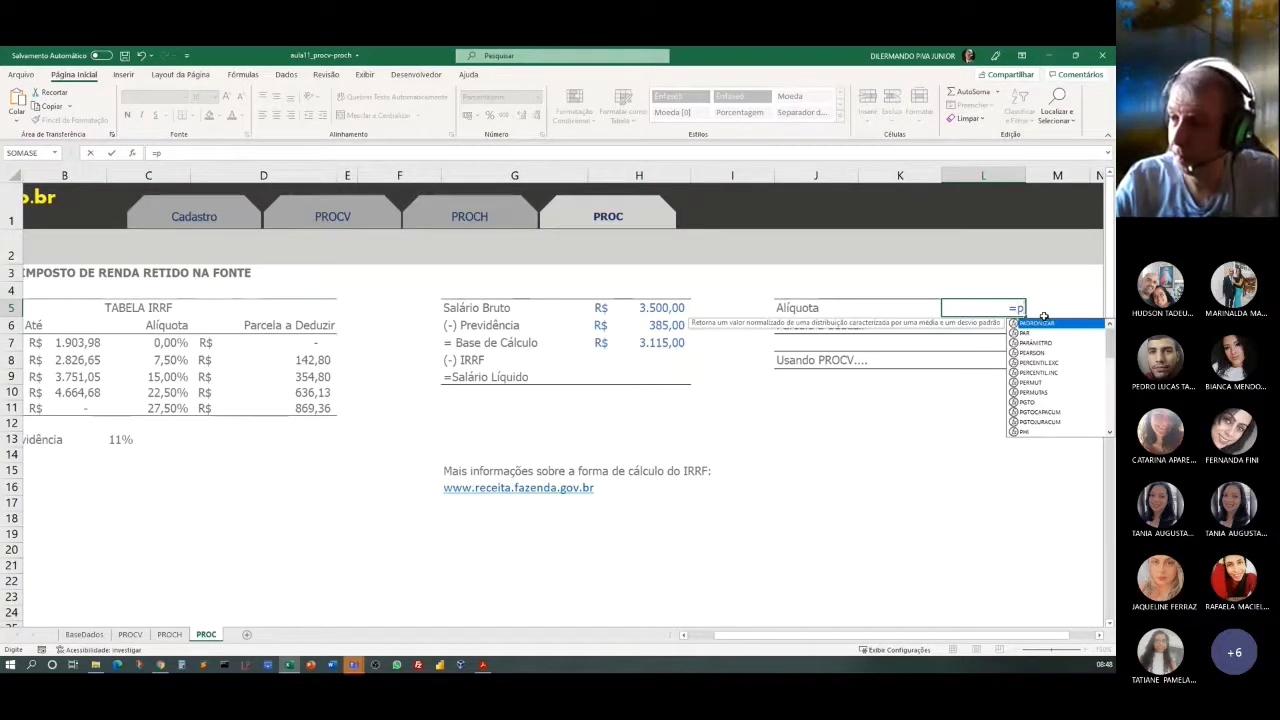
pyautogui.write('ROC')
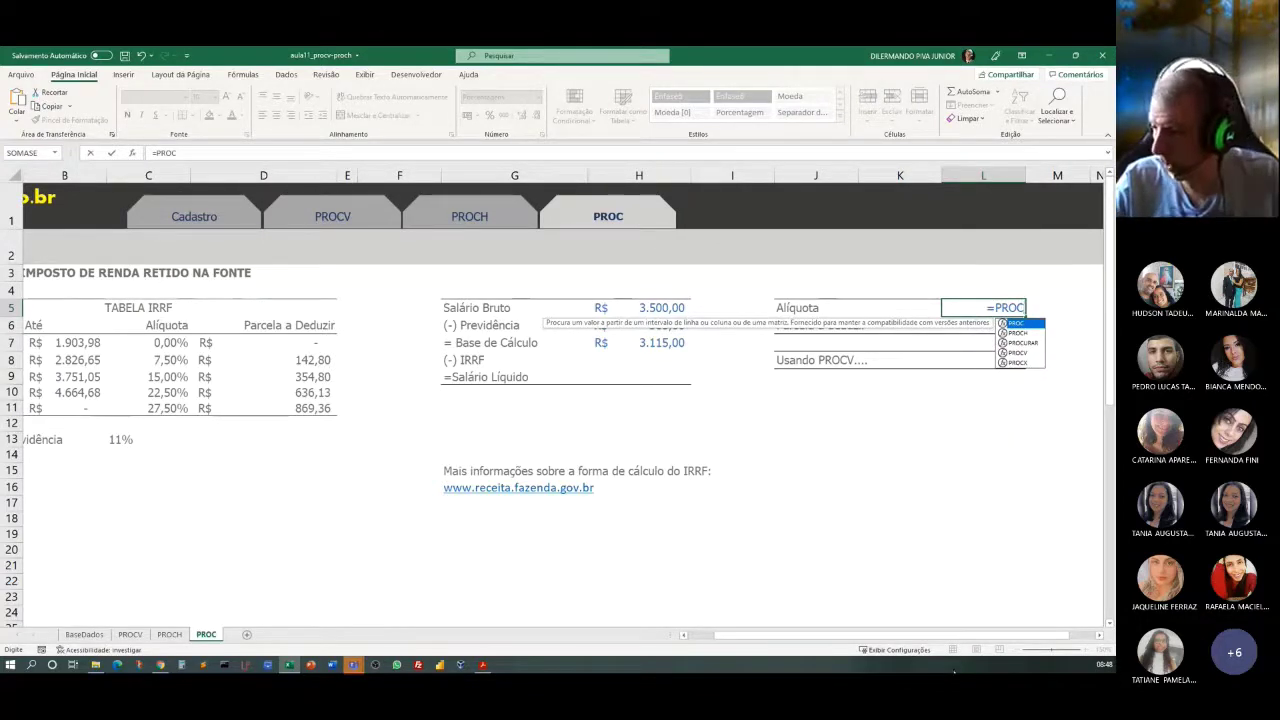
pyautogui.press('Escape')
pyautogui.press('Escape')
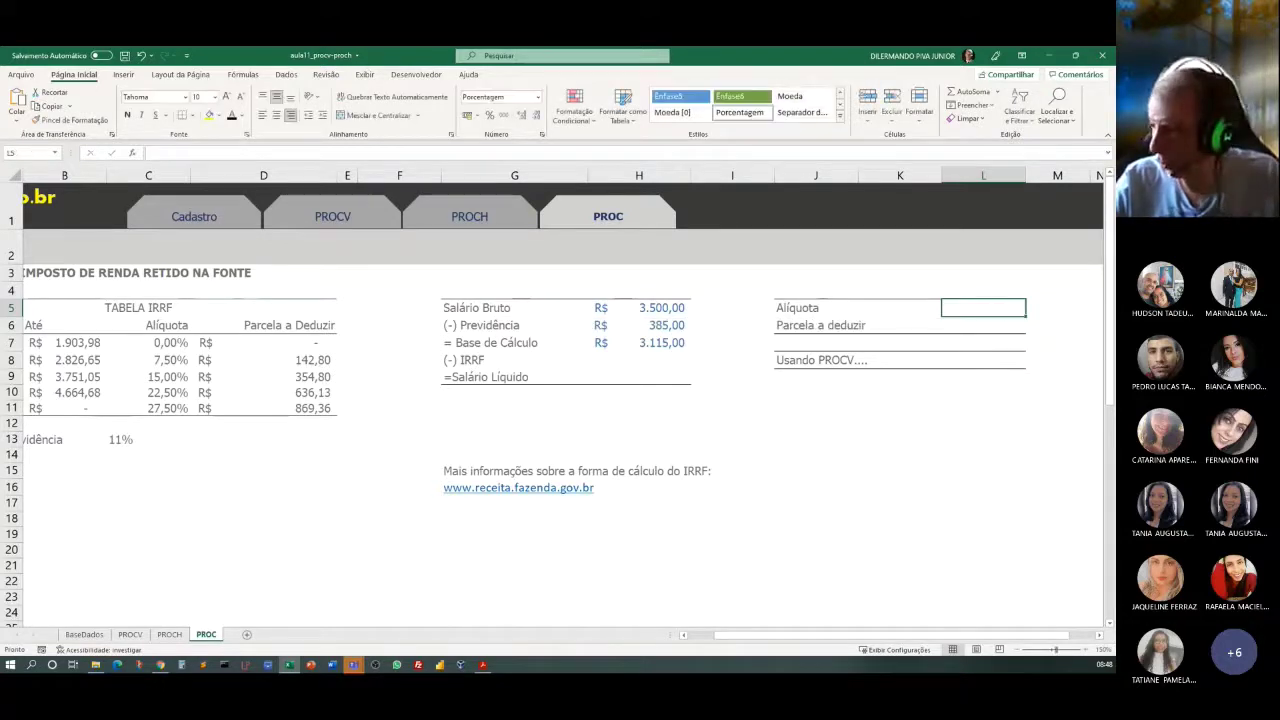
# Look up the Alíquota in L5 for the Base de Cálculo using =PROC(H7;A6:C11).
pyautogui.click(1018, 650)
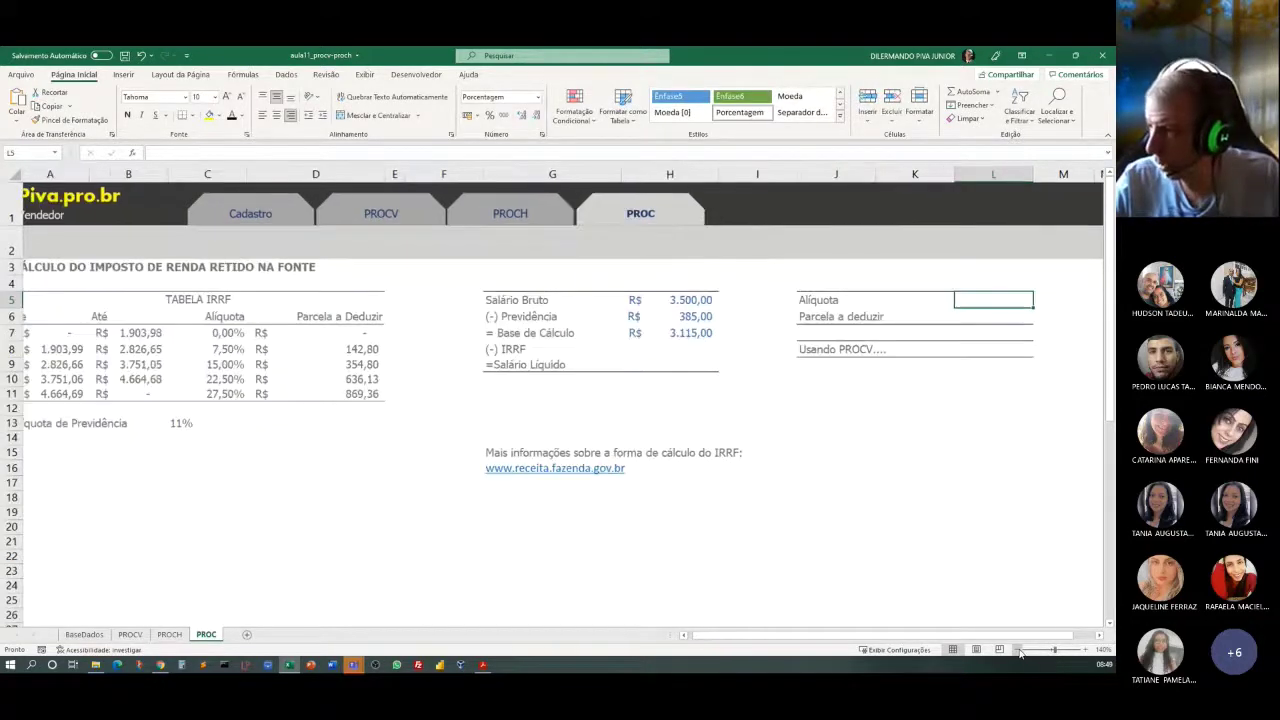
pyautogui.moveTo(967, 638); pyautogui.dragTo(848, 637)
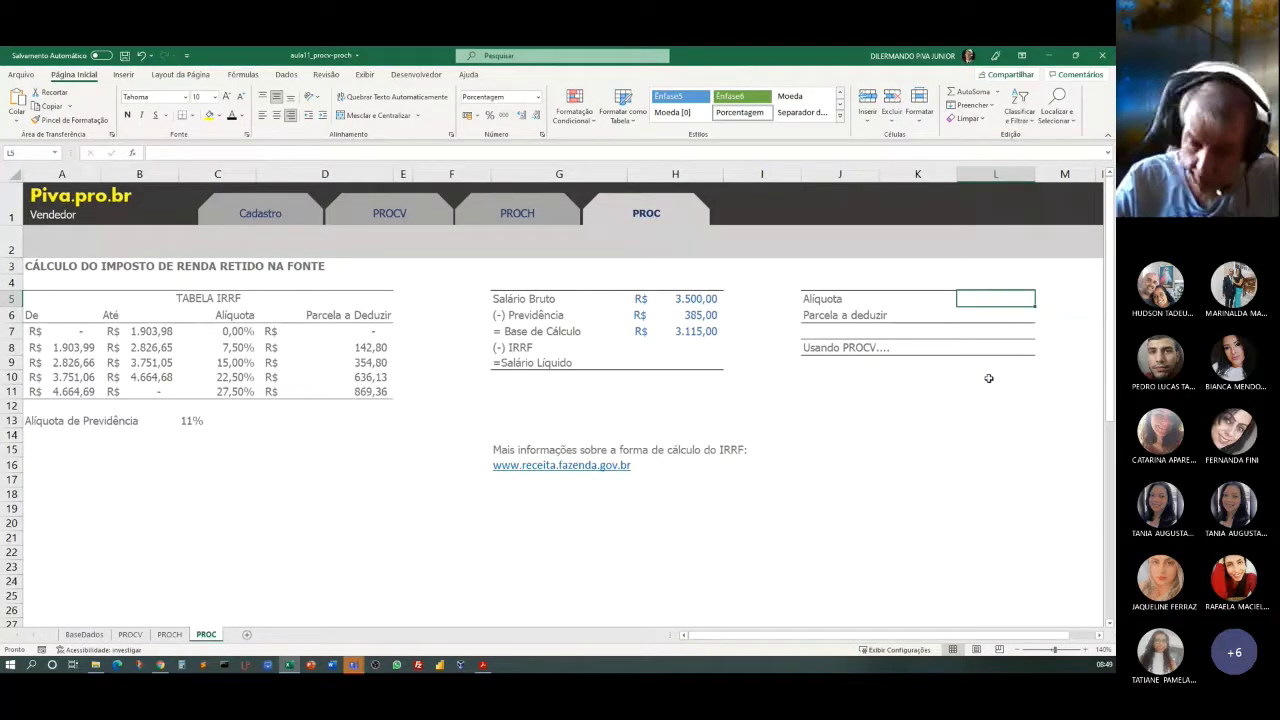
pyautogui.write('=')
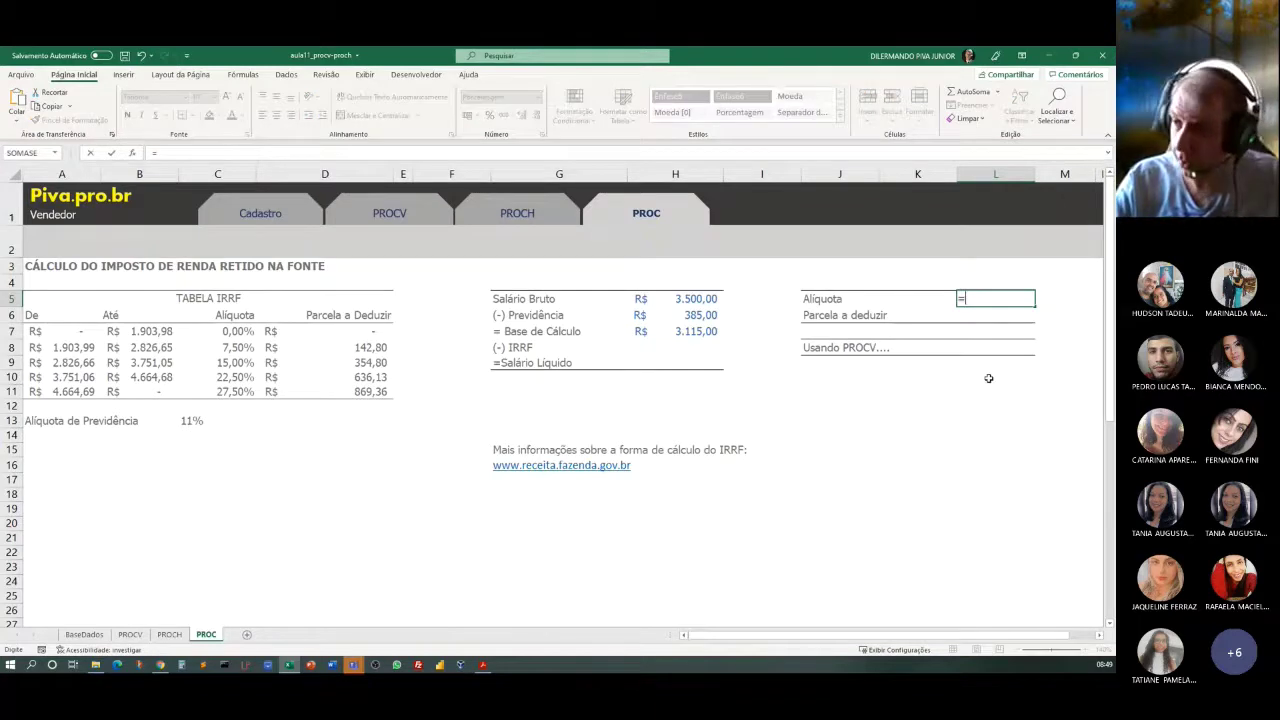
pyautogui.write('PRO')
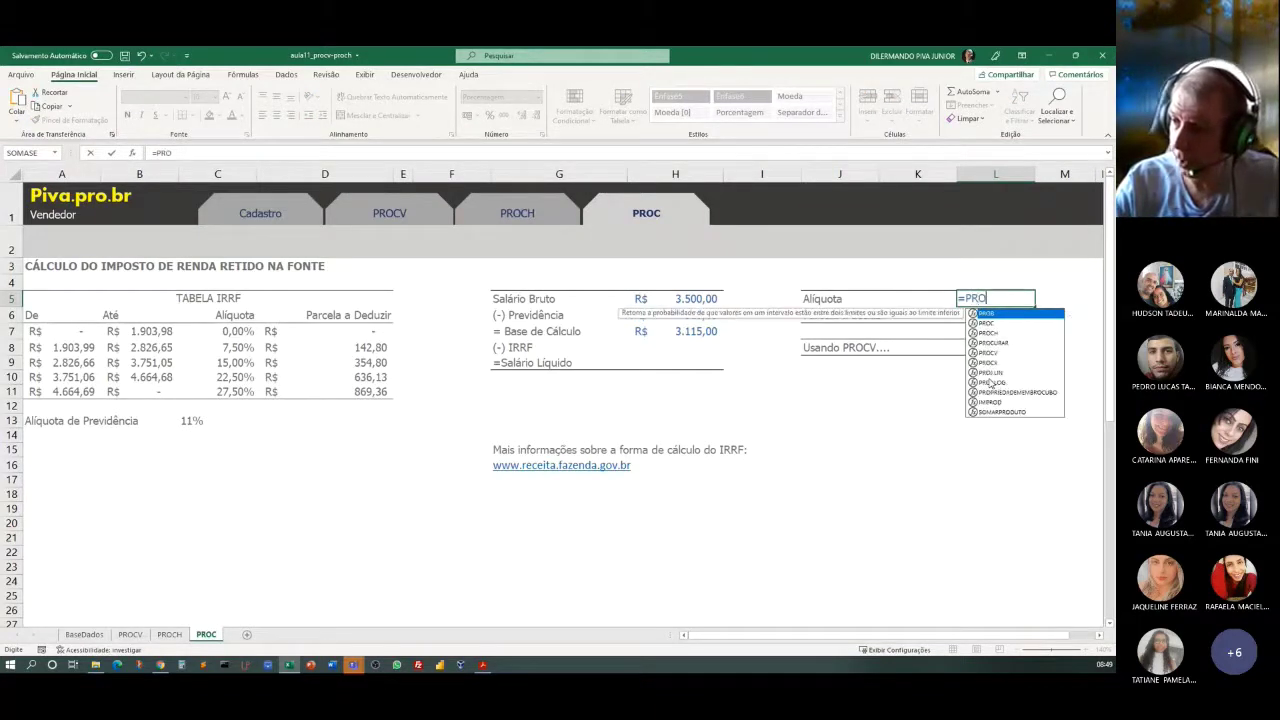
pyautogui.write('C(')
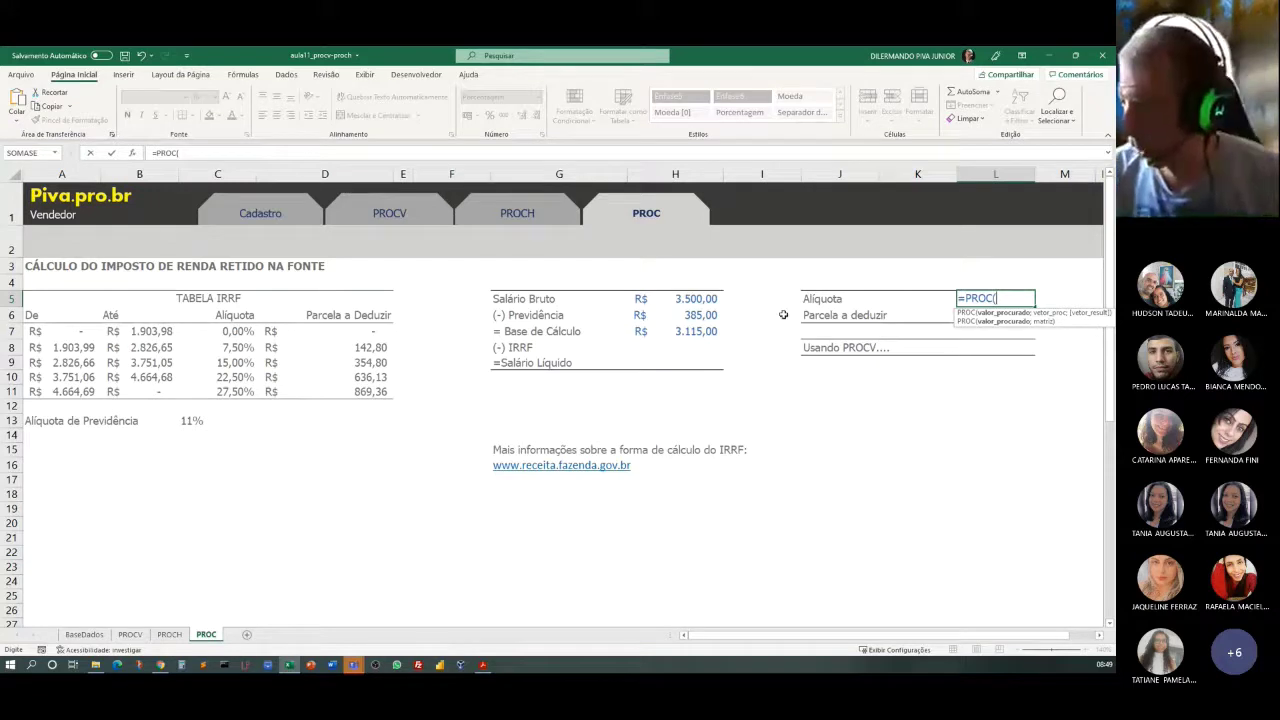
pyautogui.click(683, 331)
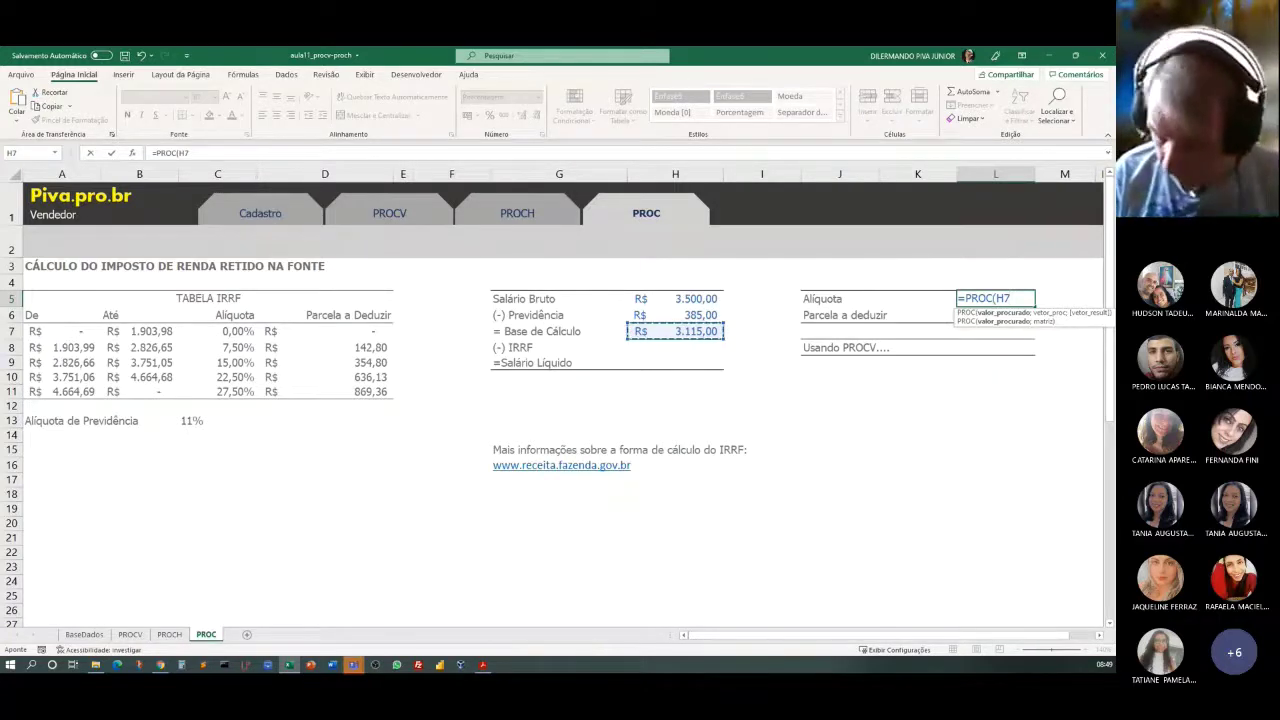
pyautogui.write(';')
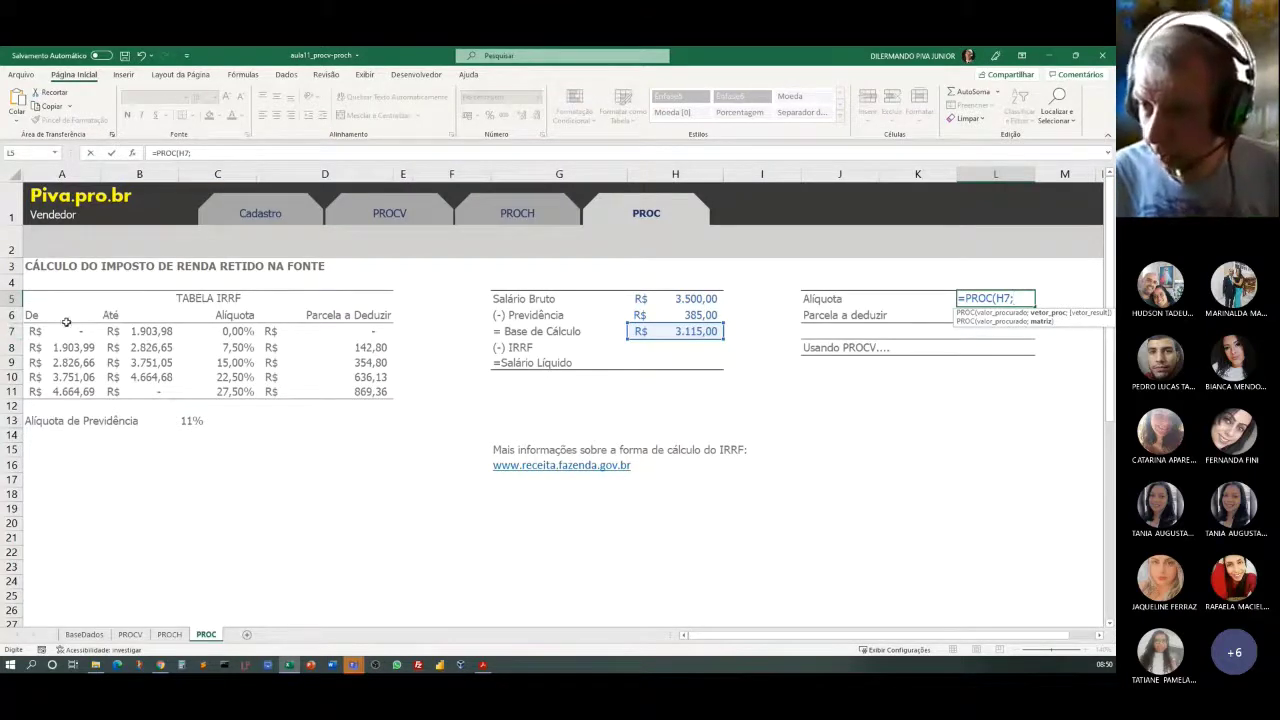
pyautogui.moveTo(33, 316); pyautogui.dragTo(214, 394)
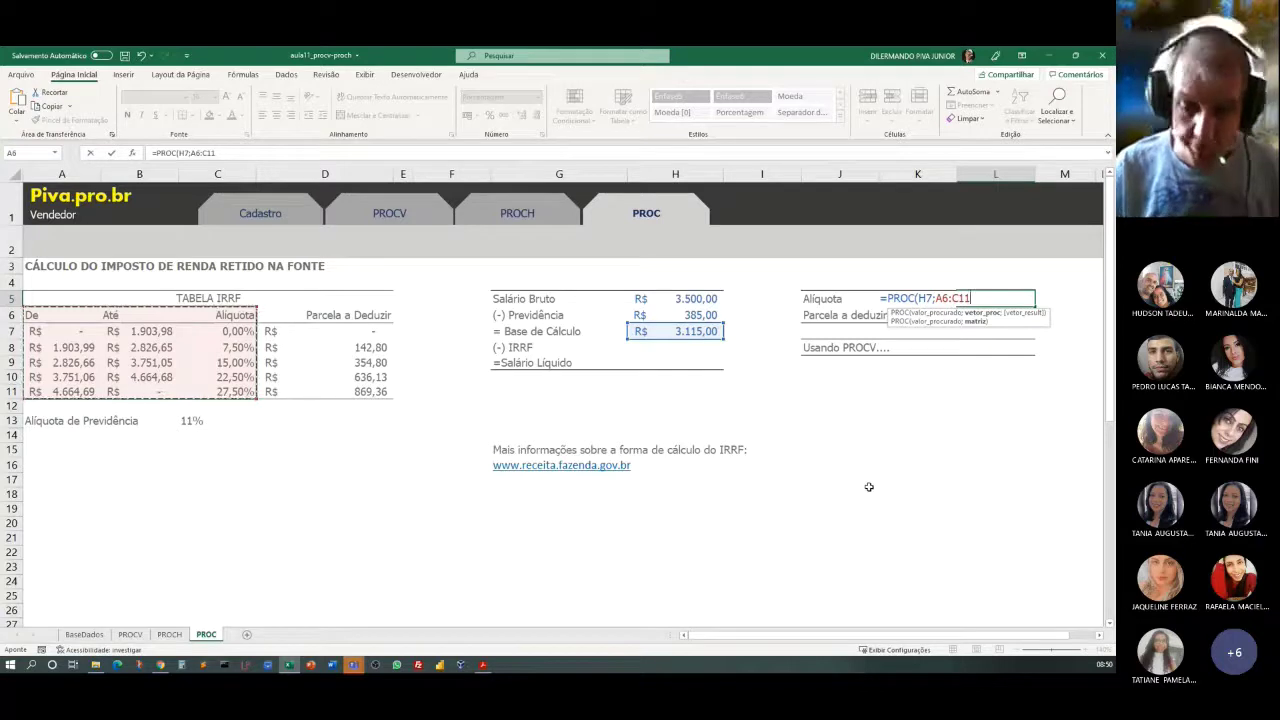
pyautogui.write(')')
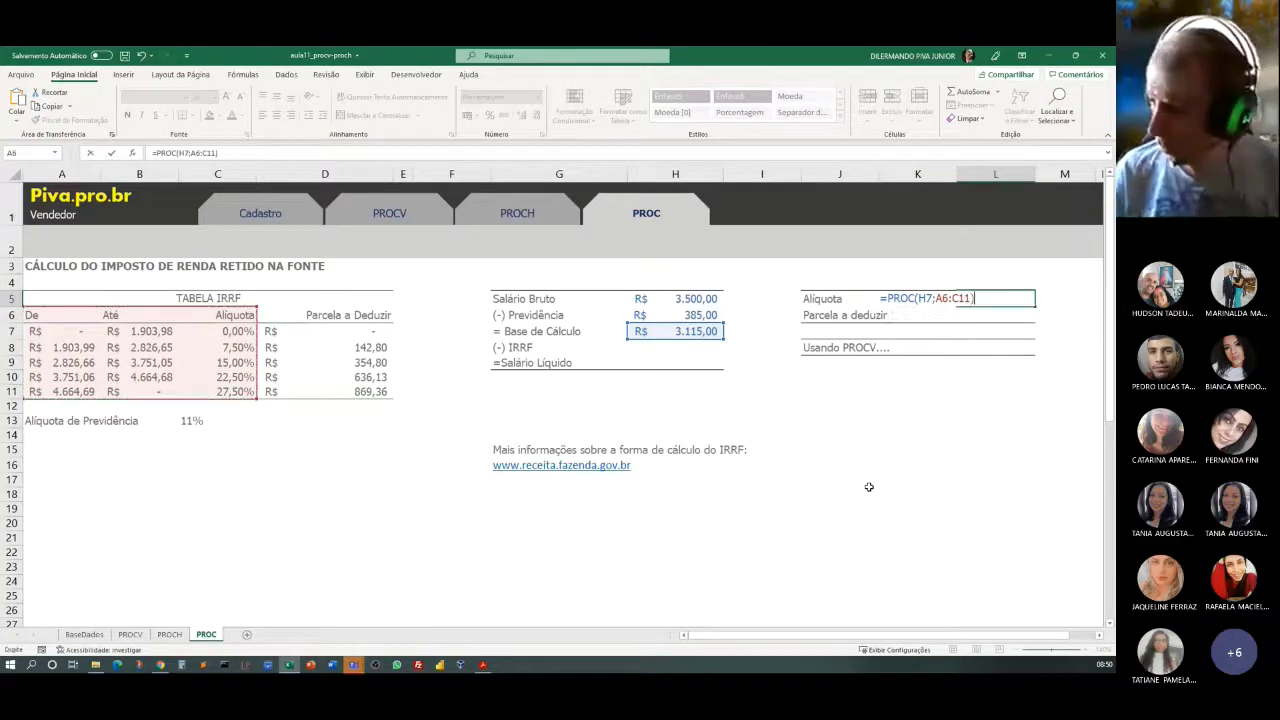
pyautogui.press('Return')
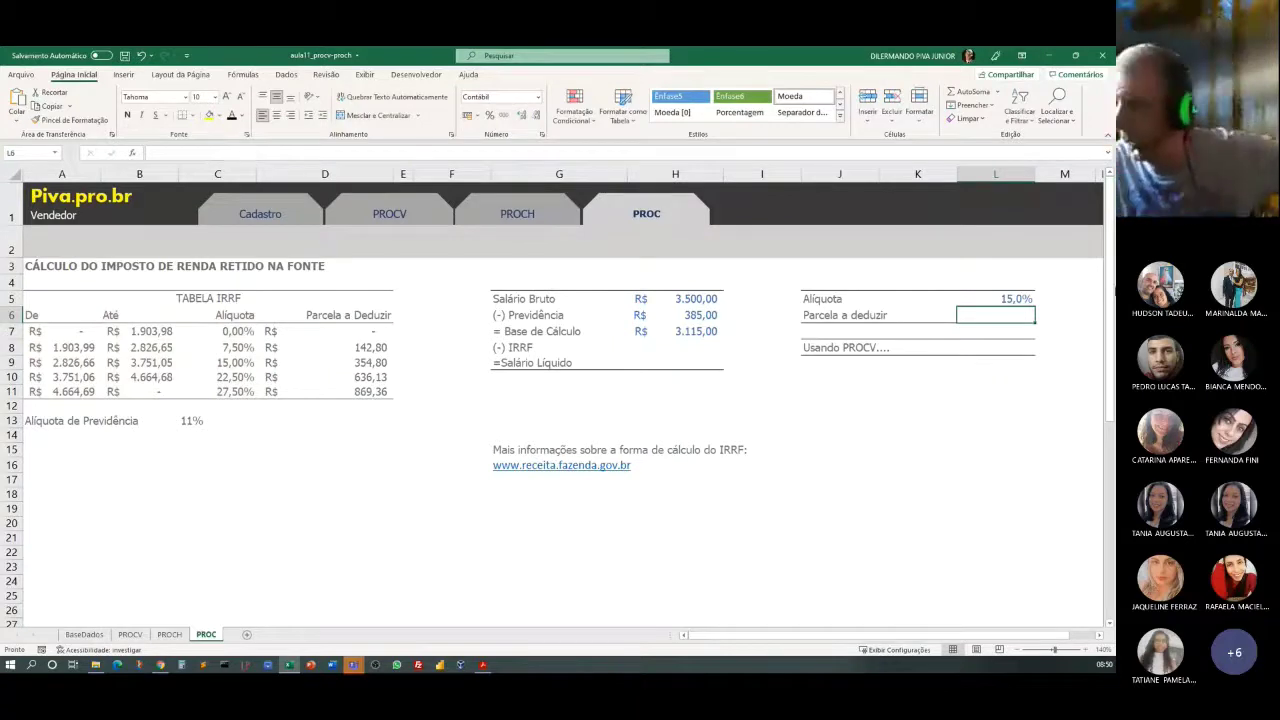
# Check the Alíquota in L5 against the De and Até limits in row 9 and the Base de Cálculo in H7.
pyautogui.click(1002, 301)
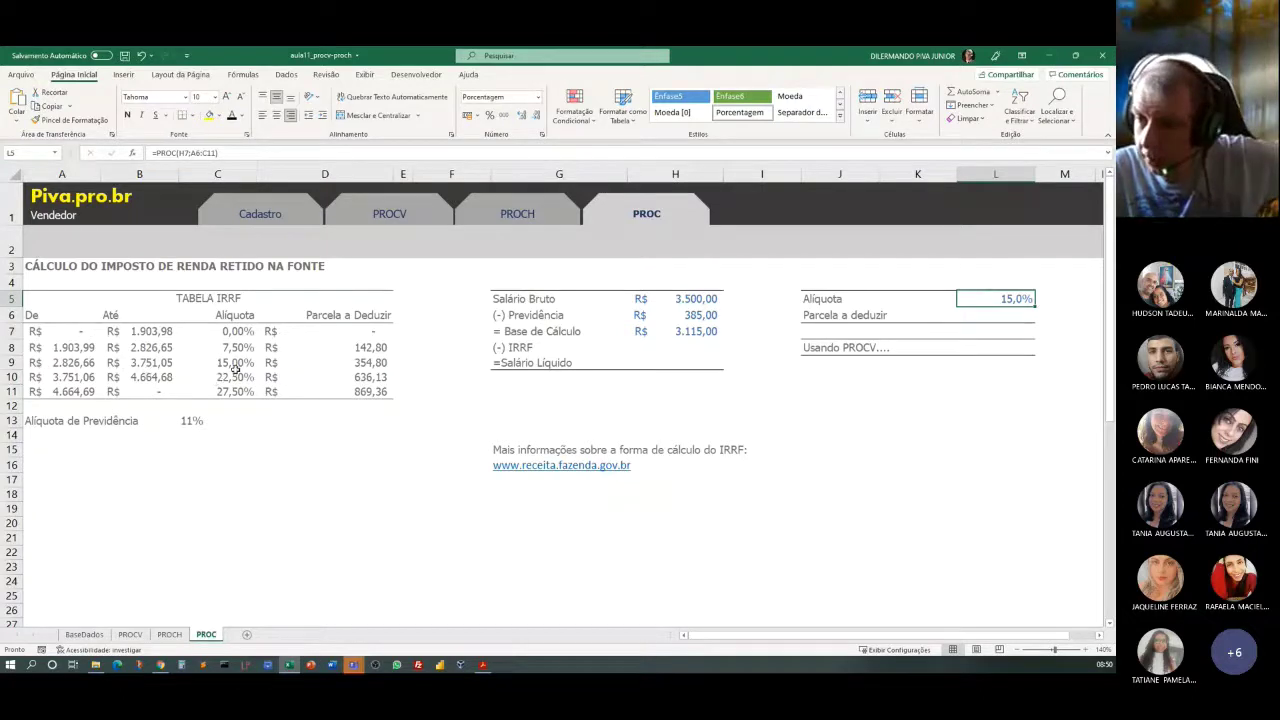
pyautogui.click(66, 364)
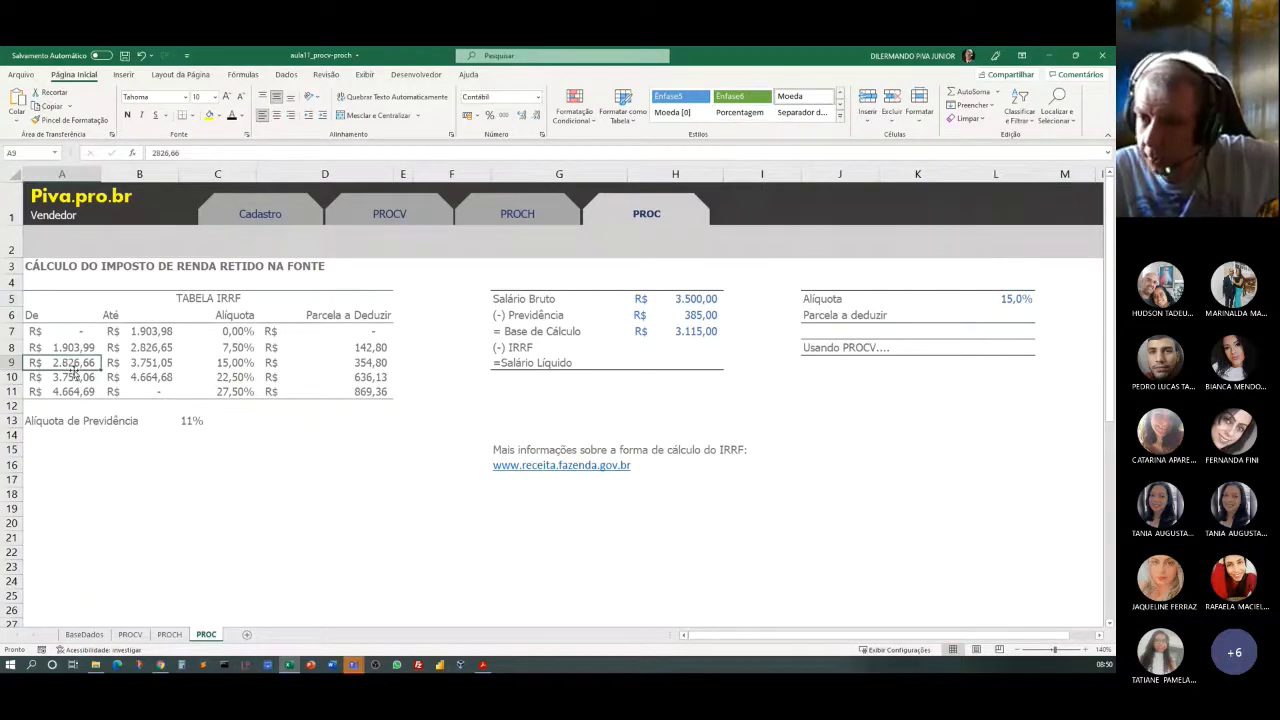
pyautogui.click(155, 366)
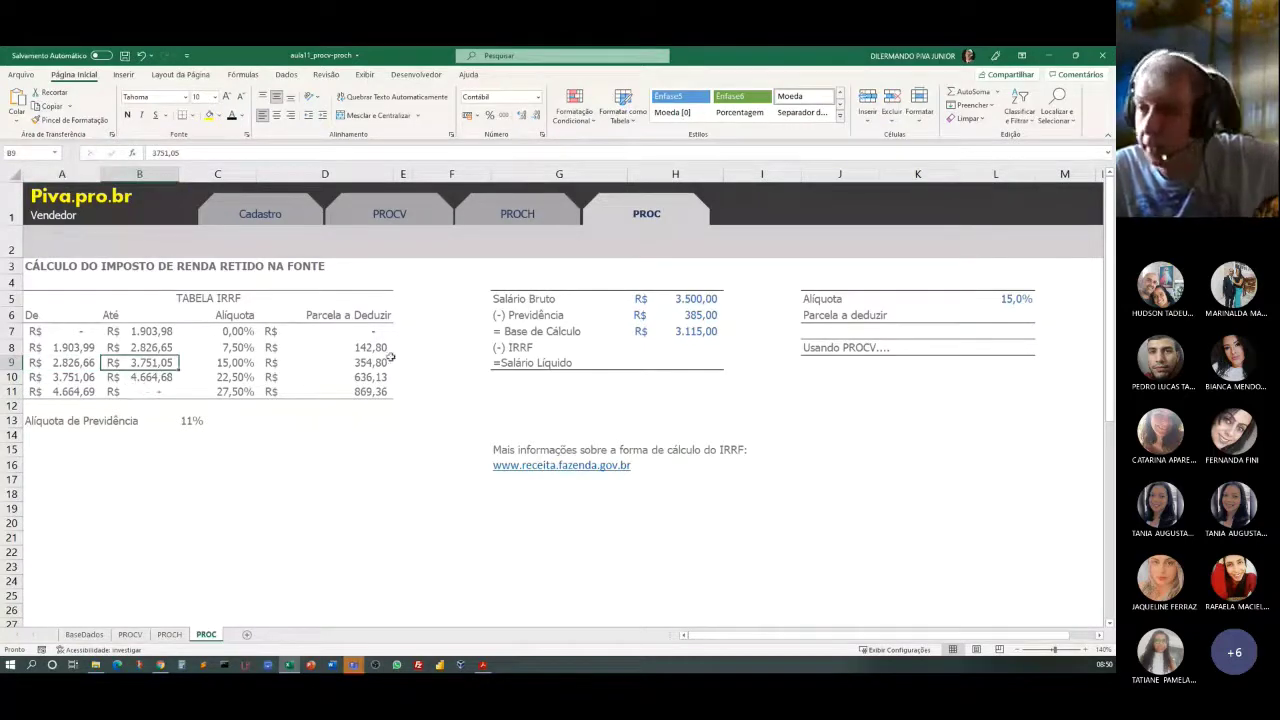
pyautogui.click(686, 333)
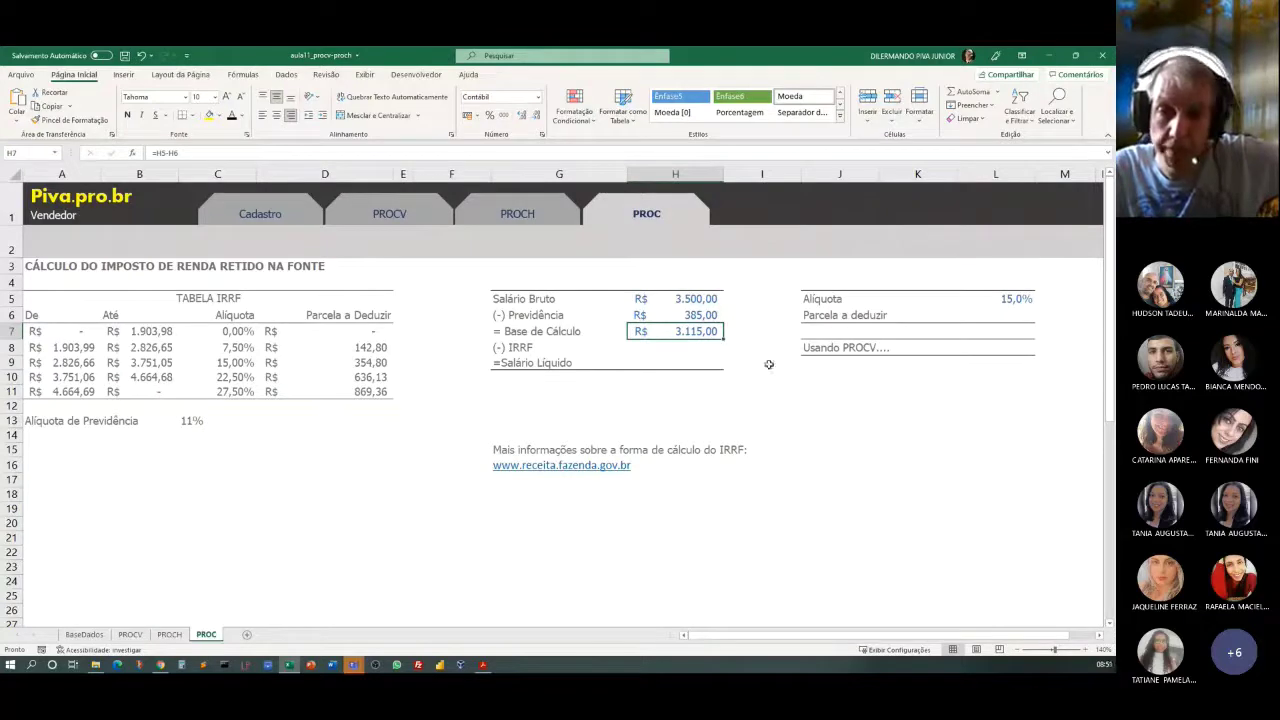
pyautogui.click(999, 299)
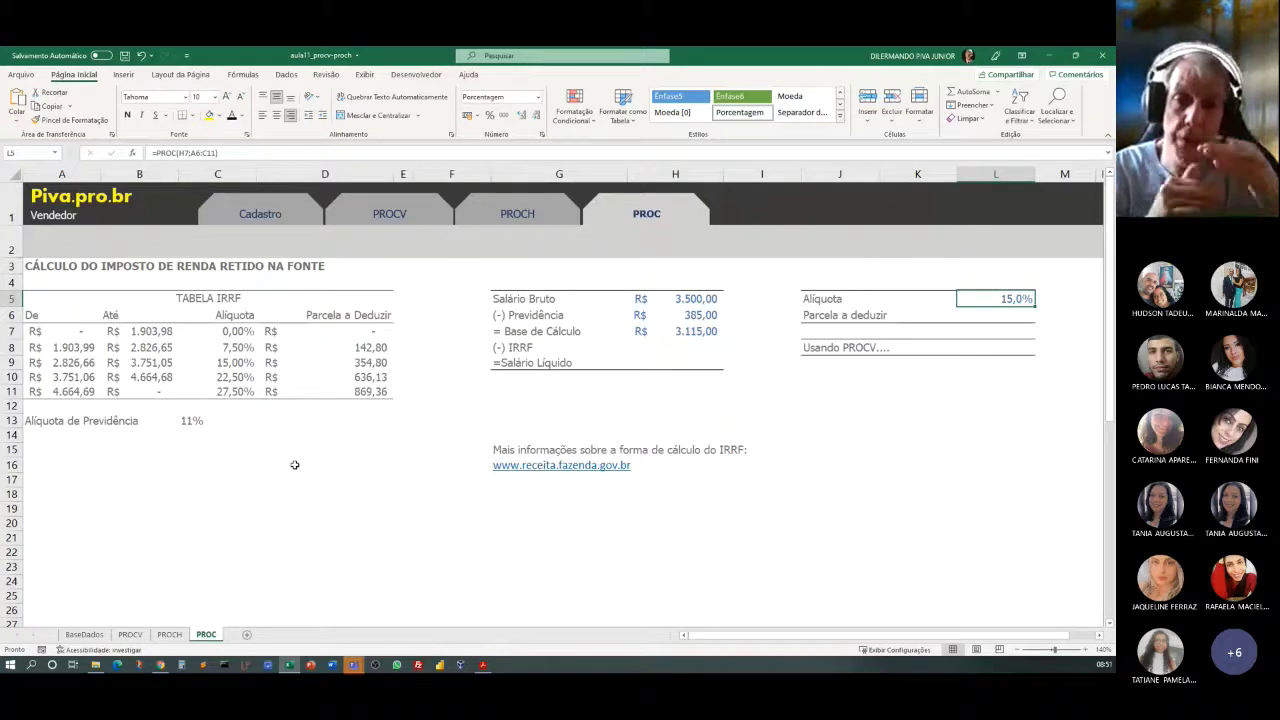
# Look up the Parcela a deduzir in L6 for the Base de Cálculo using =PROC(H7;A6:D11).
pyautogui.click(1006, 317)
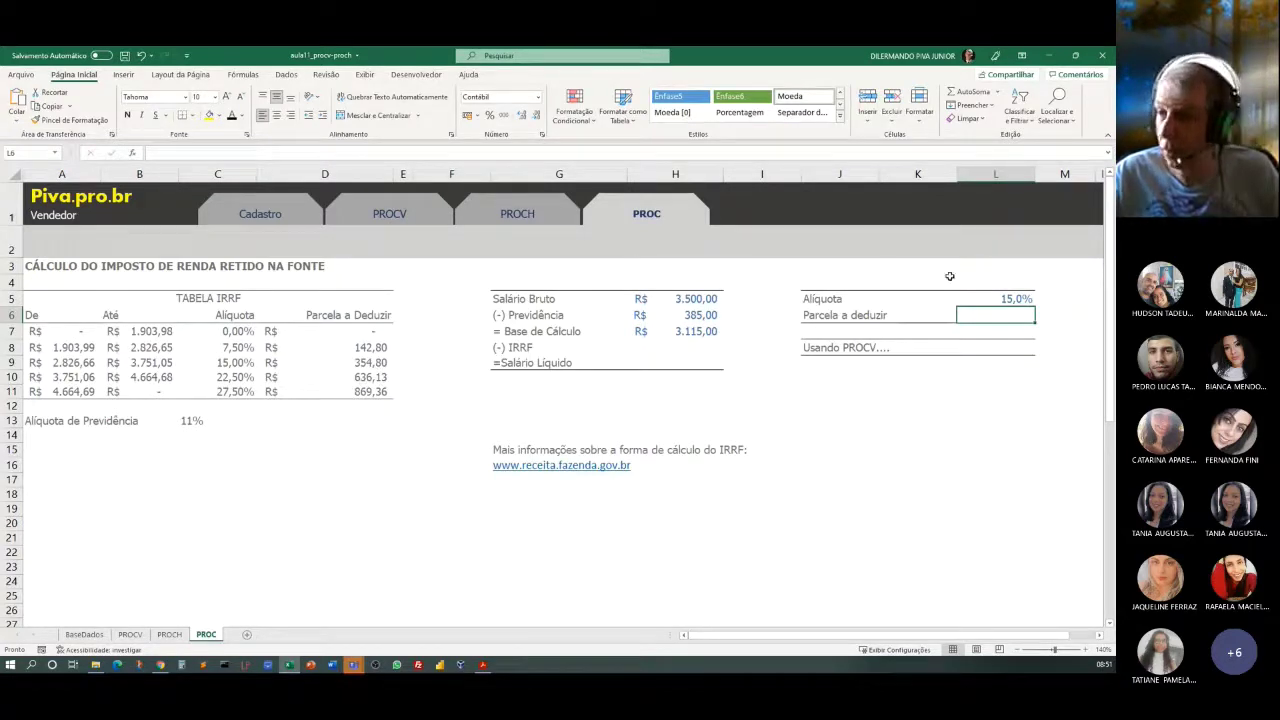
pyautogui.write('=')
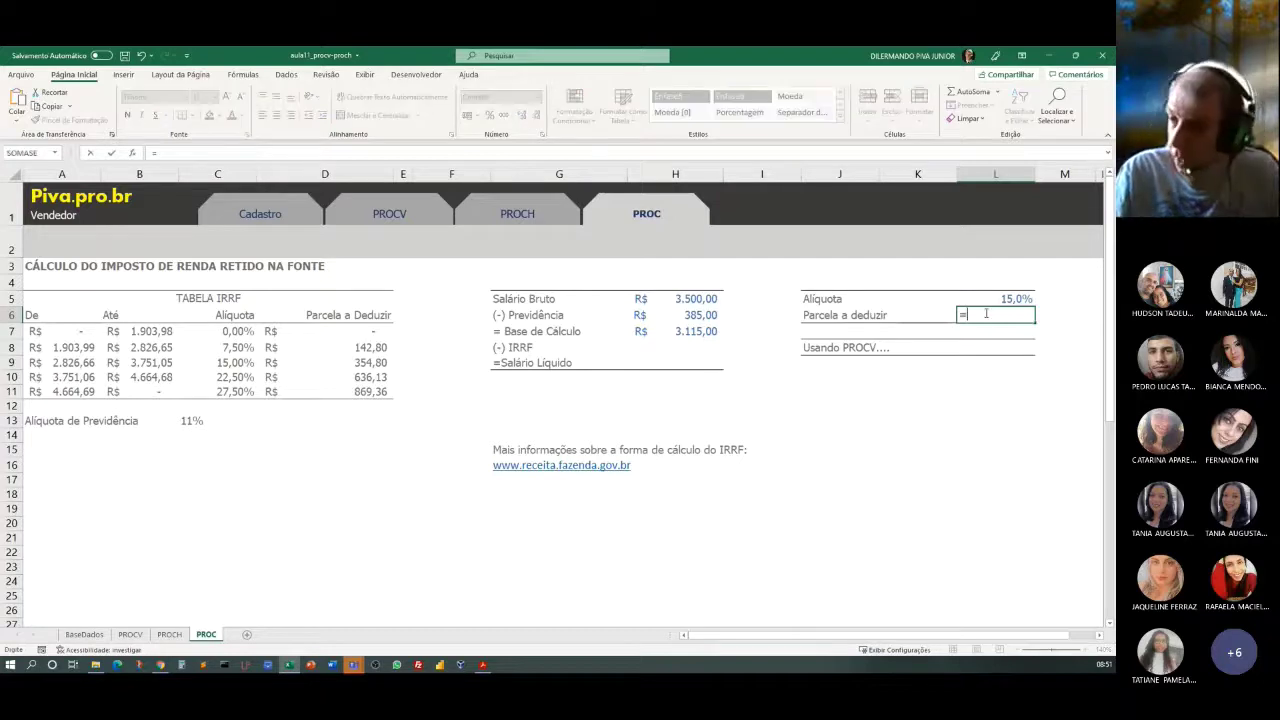
pyautogui.write('PROC')
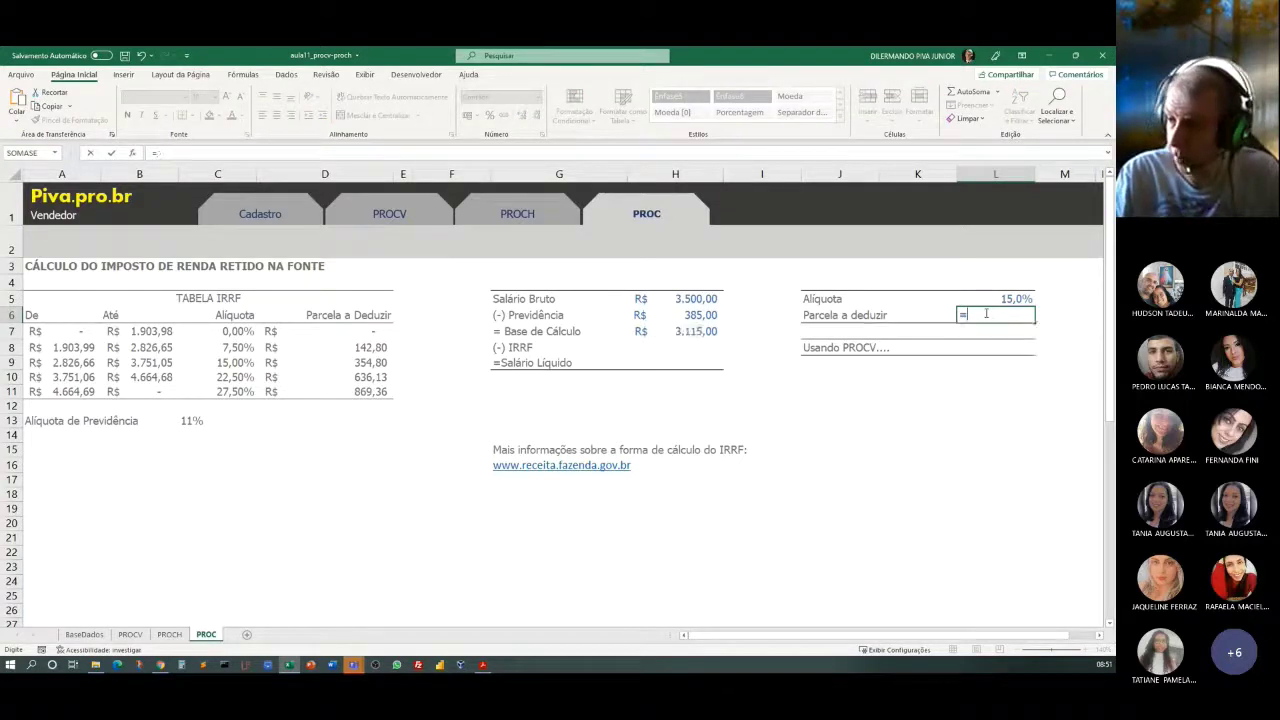
pyautogui.write('(')
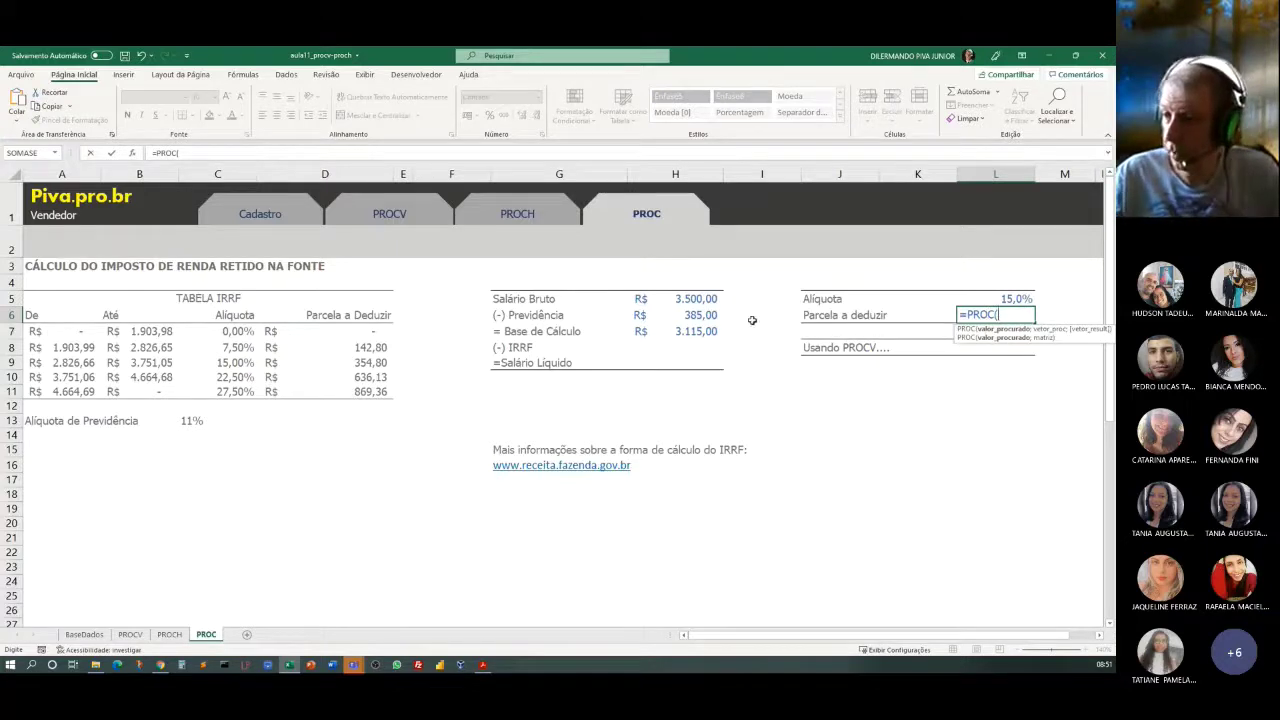
pyautogui.click(679, 336)
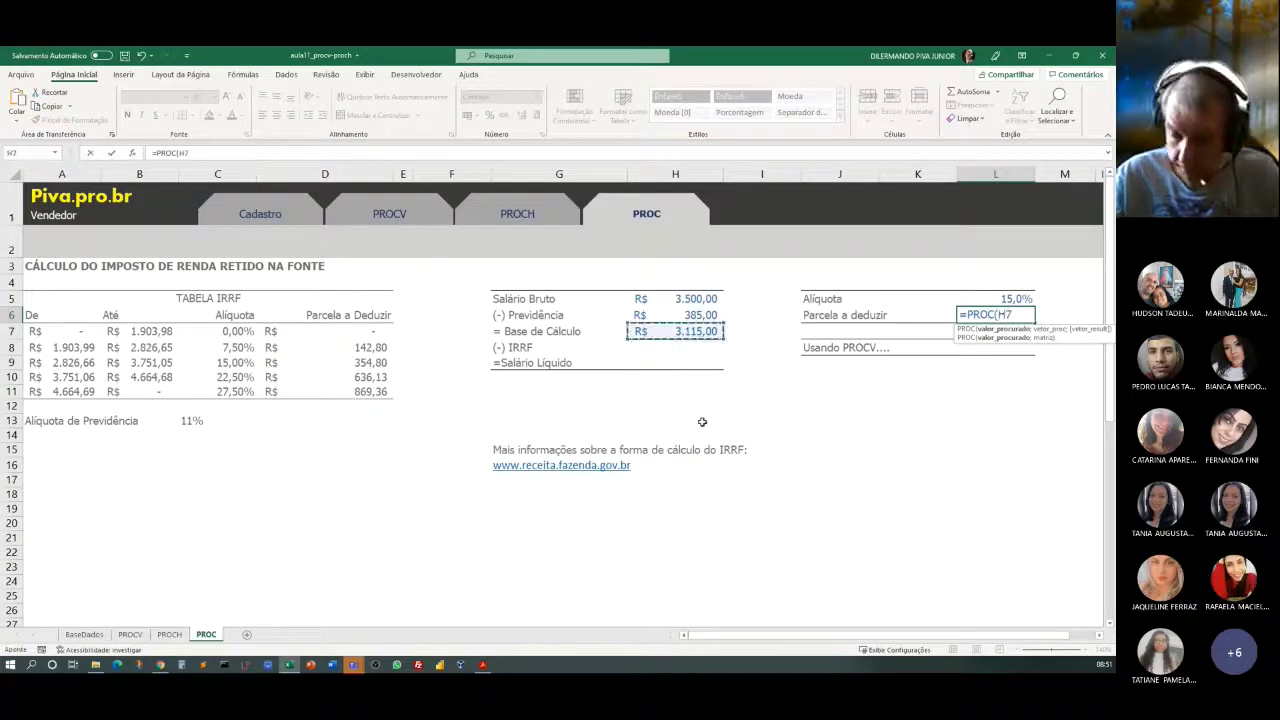
pyautogui.write(';')
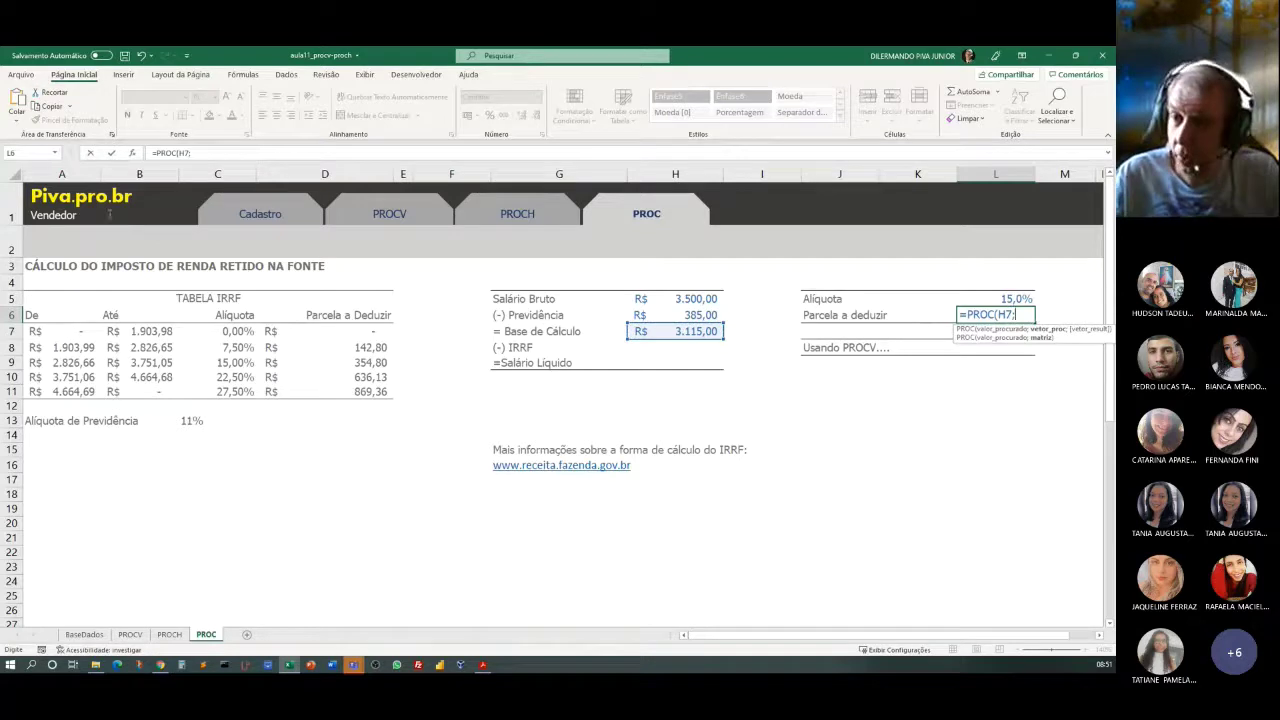
pyautogui.moveTo(41, 314); pyautogui.dragTo(296, 389)
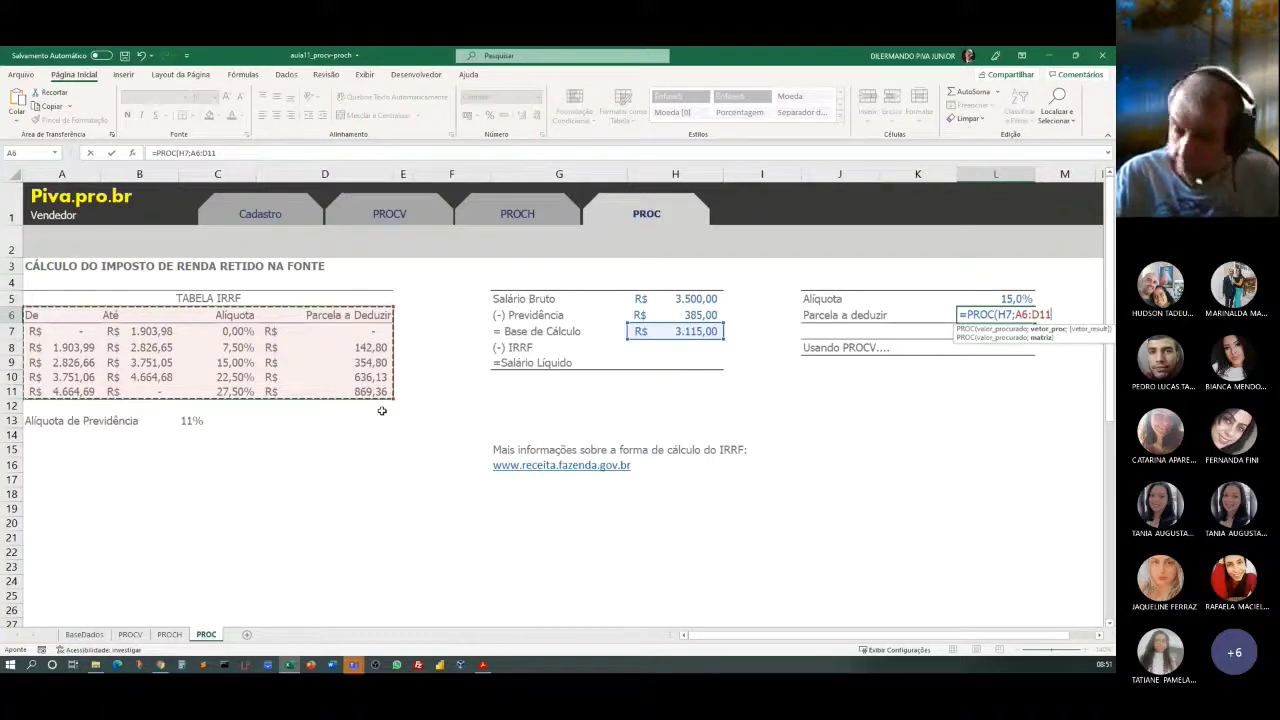
pyautogui.write(')')
pyautogui.press('Return')
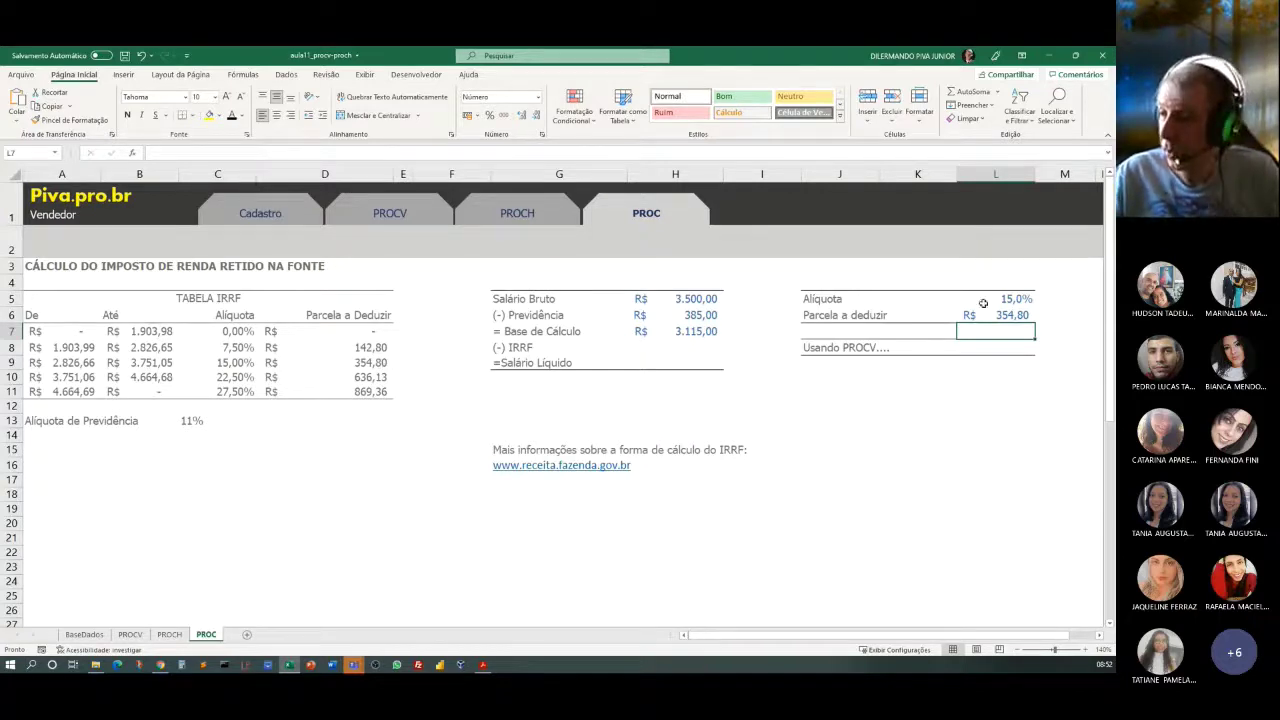
# Calculate the IRRF in H8 by multiplying the Base de Cálculo by the Alíquota and subtracting the Parcela a deduzir with =H7*L5-L6.
pyautogui.click(670, 350)
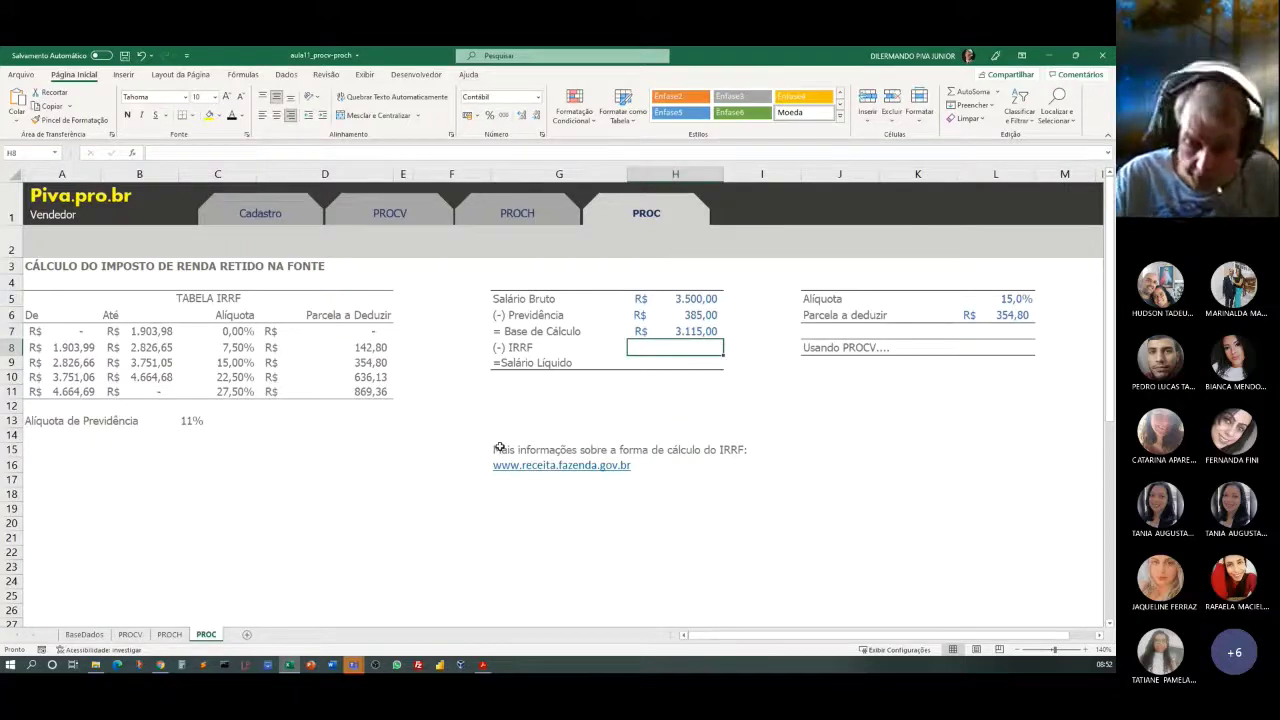
pyautogui.write('=')
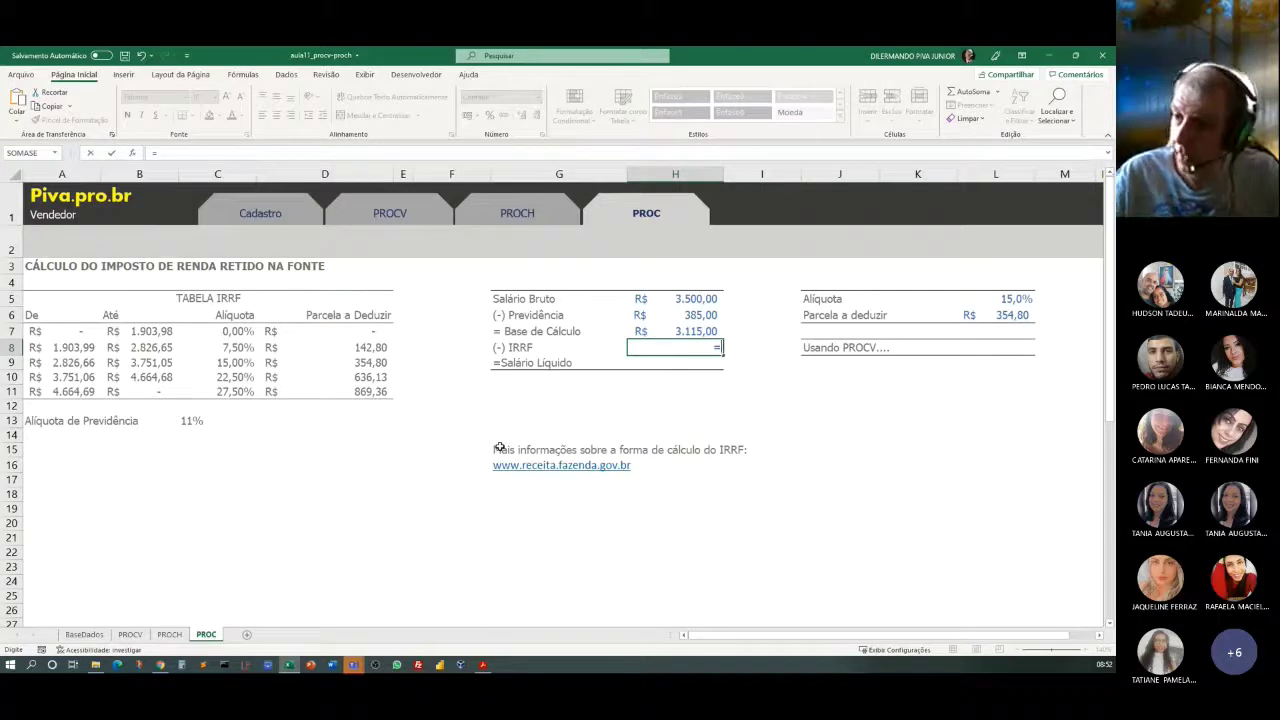
pyautogui.click(685, 329)
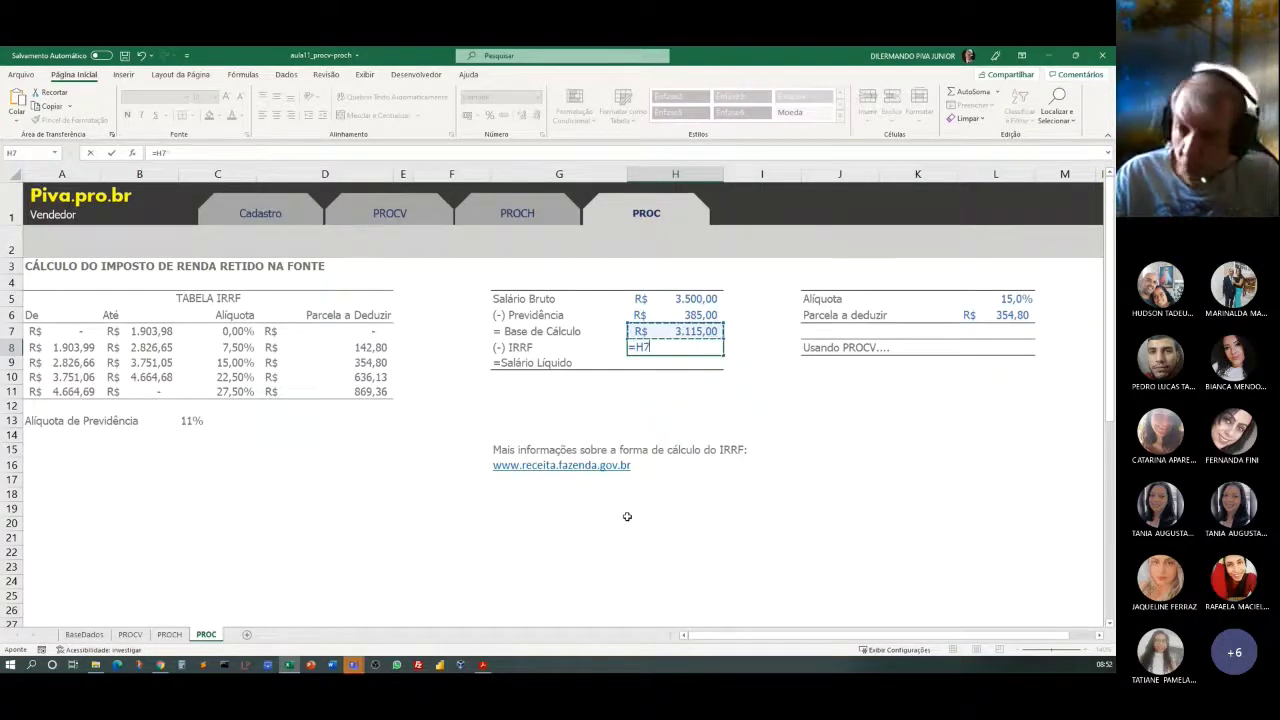
pyautogui.write('*')
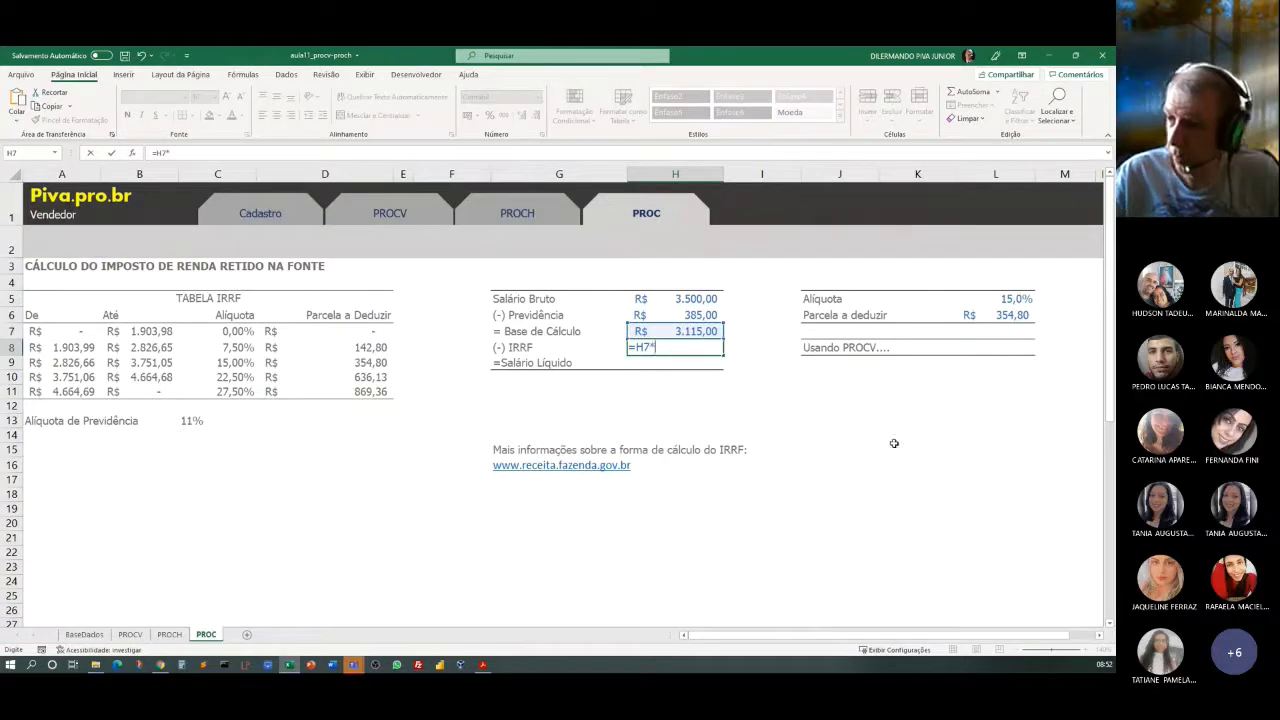
pyautogui.click(994, 298)
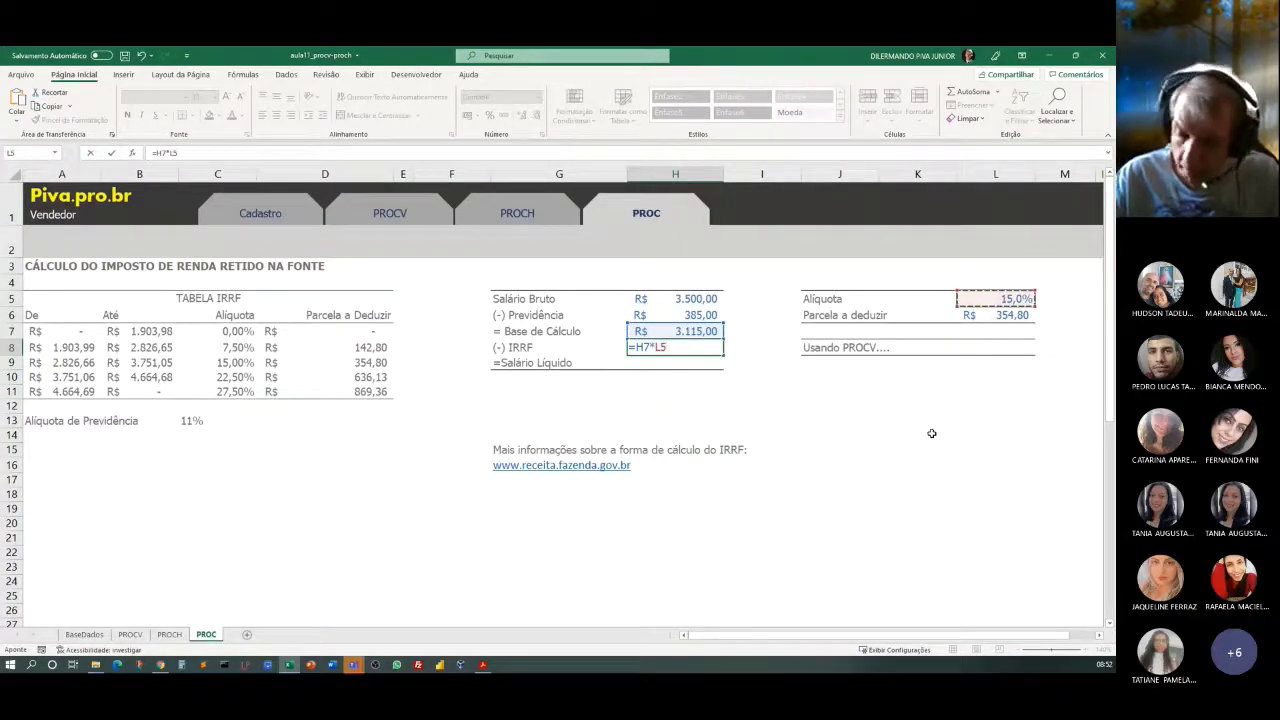
pyautogui.write('-')
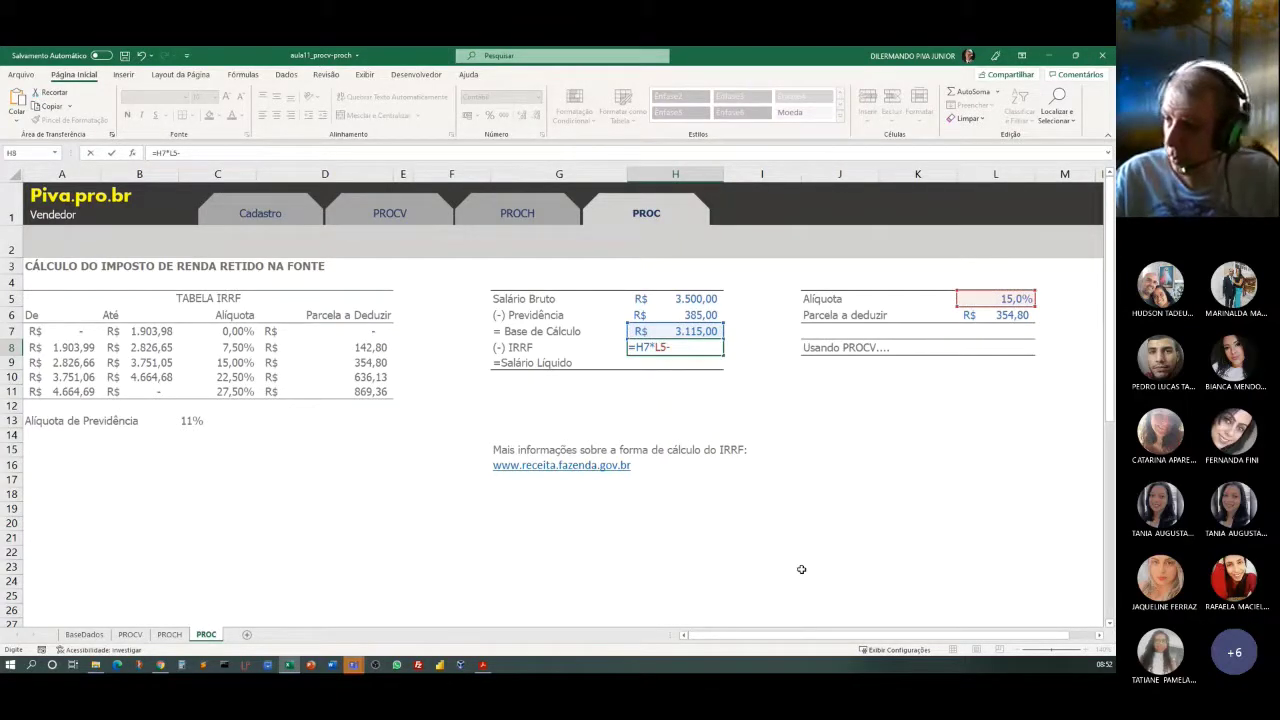
pyautogui.click(1007, 315)
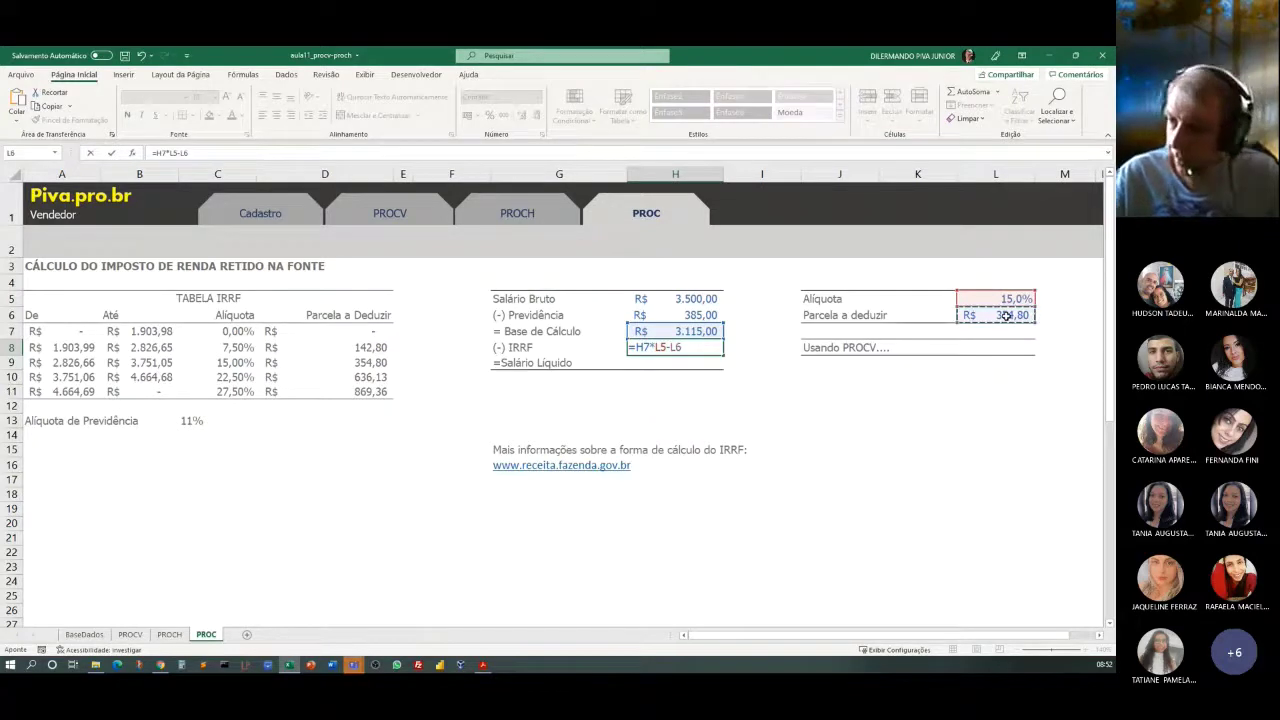
pyautogui.press('Return')
pyautogui.click(707, 349)
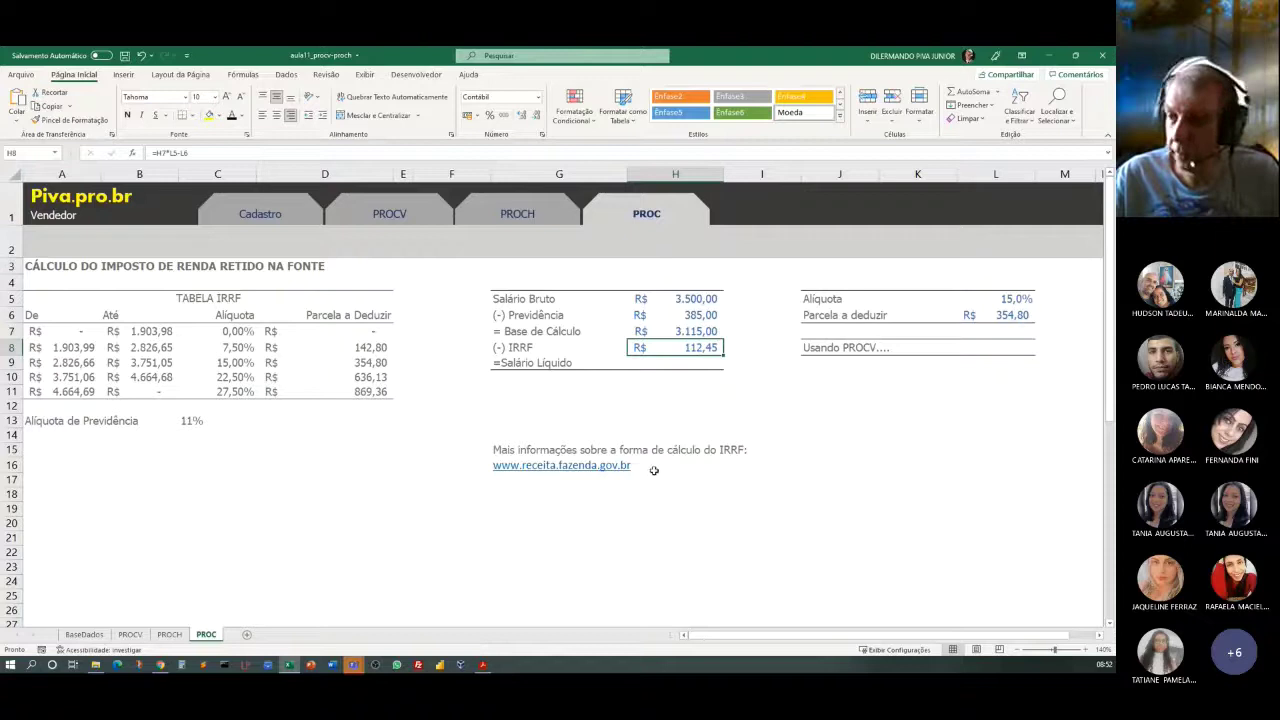
# Calculate the Salário Líquido in H9 by subtracting the IRRF from the Base de Cálculo with =H7-H8.
pyautogui.click(670, 364)
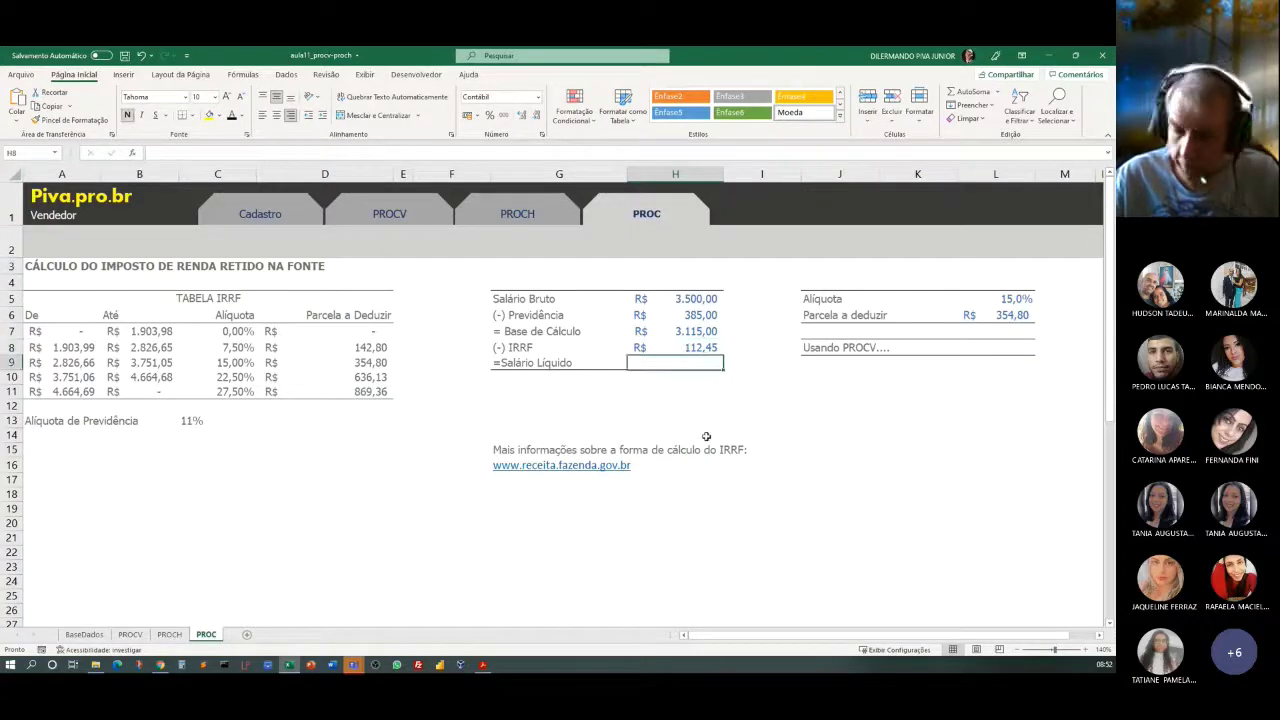
pyautogui.click(671, 330)
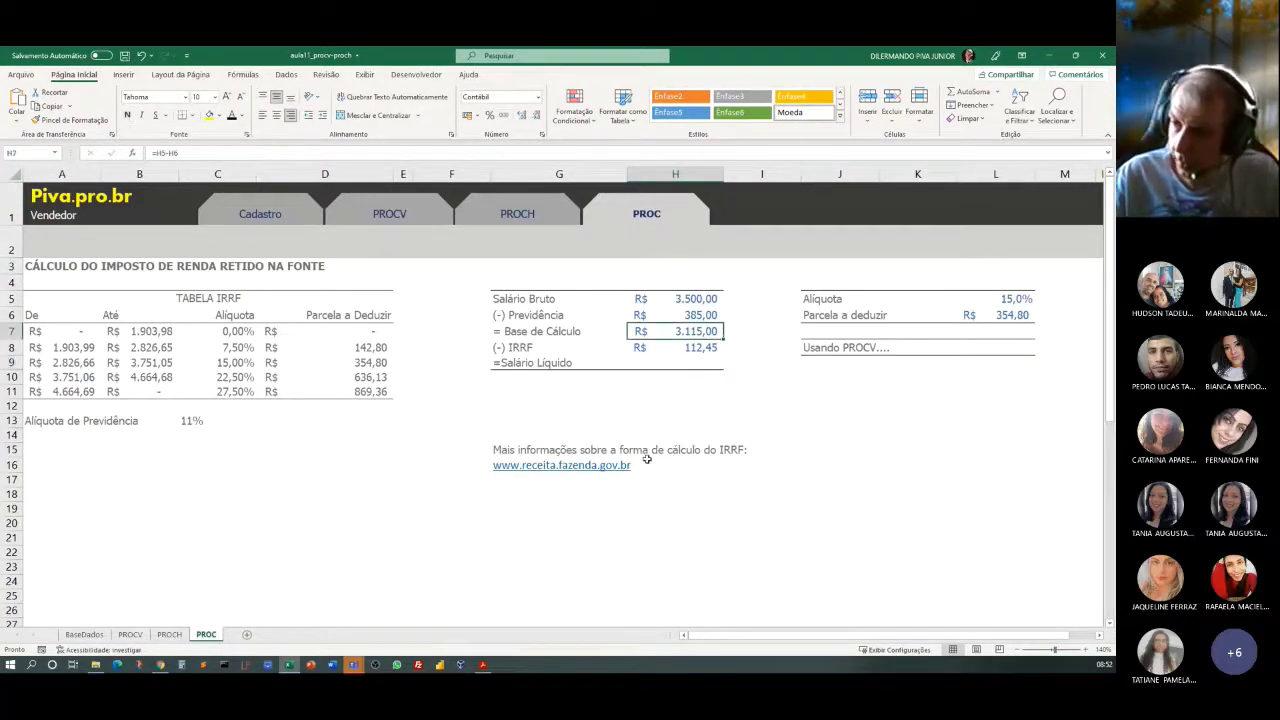
pyautogui.click(663, 363)
pyautogui.write('=')
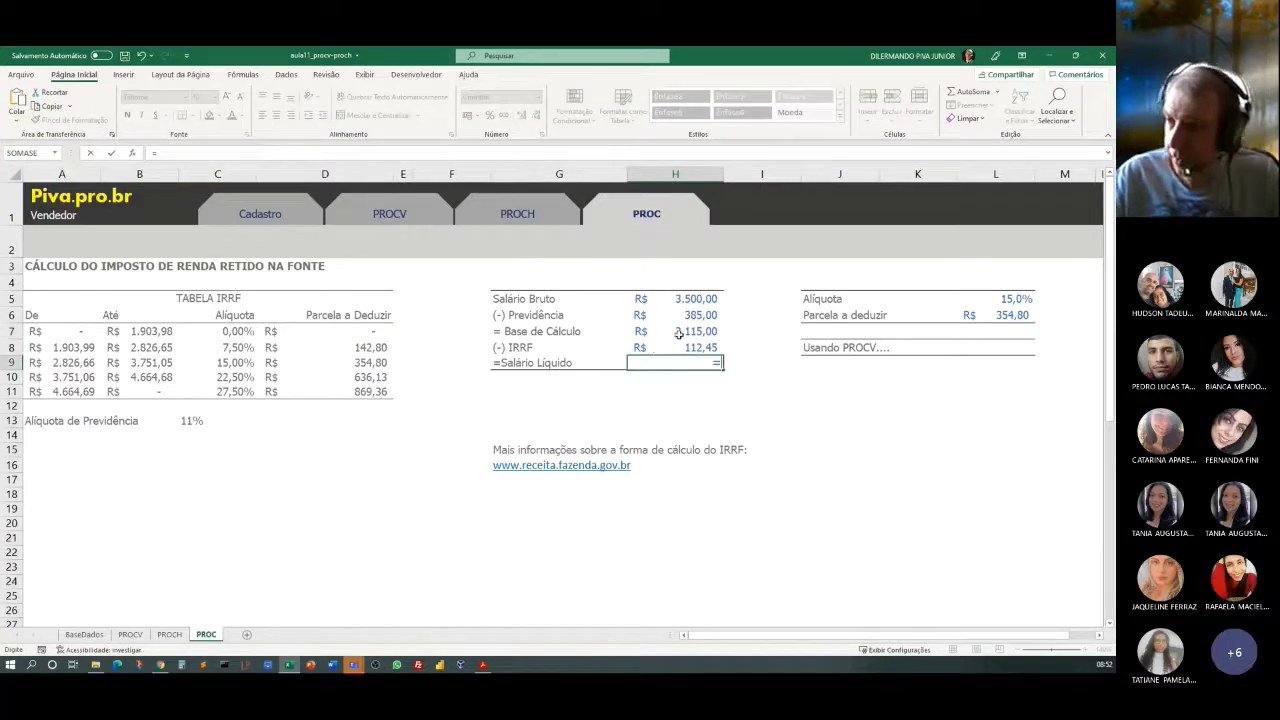
pyautogui.click(676, 331)
pyautogui.write('-')
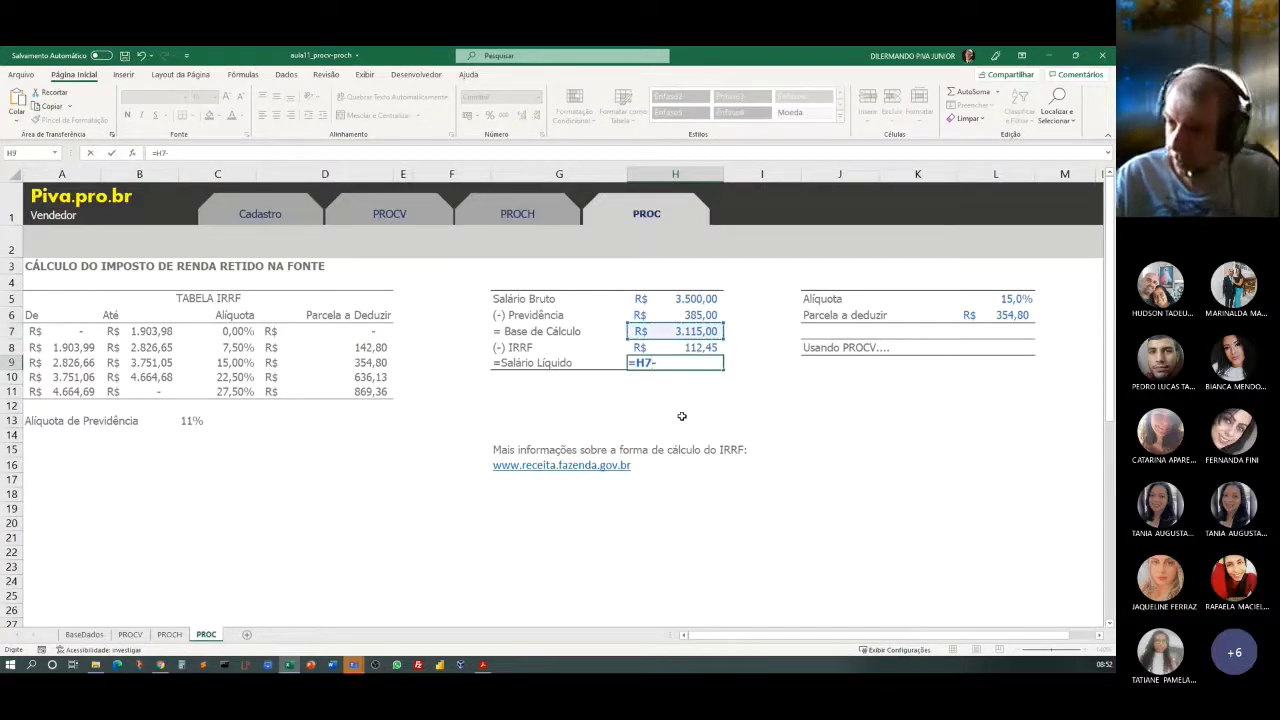
pyautogui.click(689, 348)
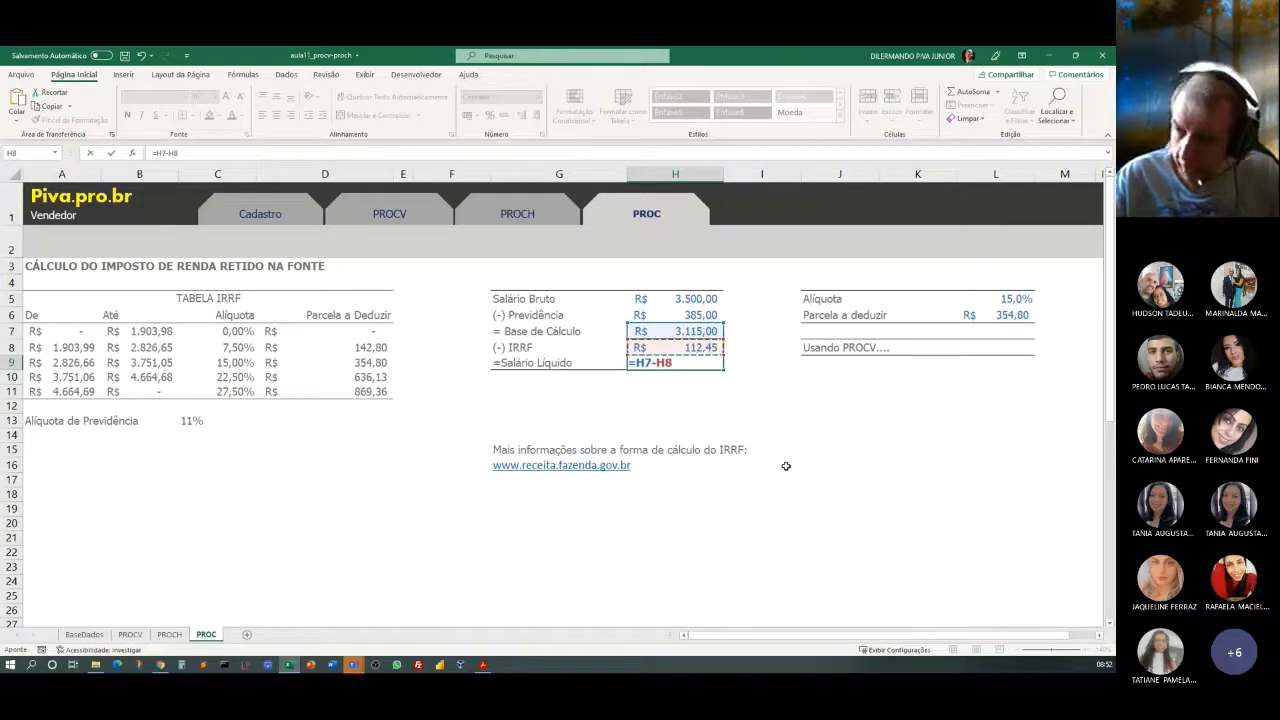
pyautogui.press('Return')
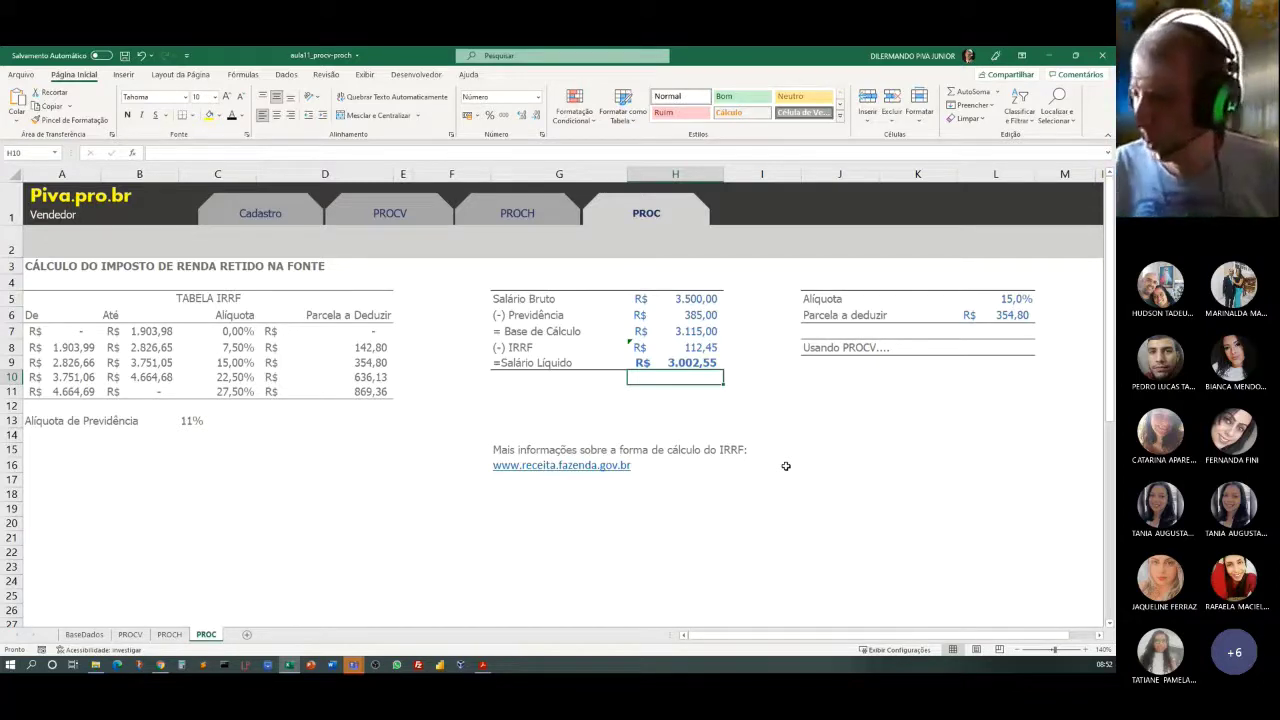
# Test the tax calculation by entering a Salário Bruto of 1500 and one of 6000 in H5.
pyautogui.click(692, 299)
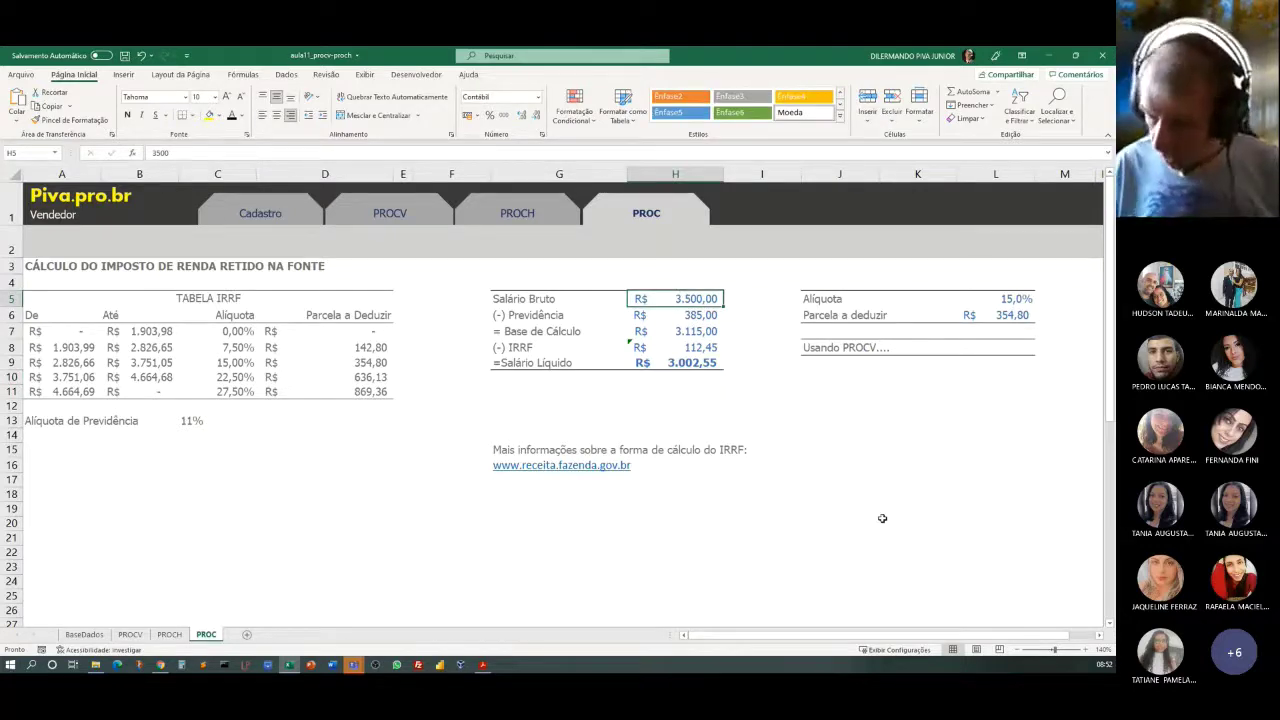
pyautogui.write('1500')
pyautogui.press('Return')
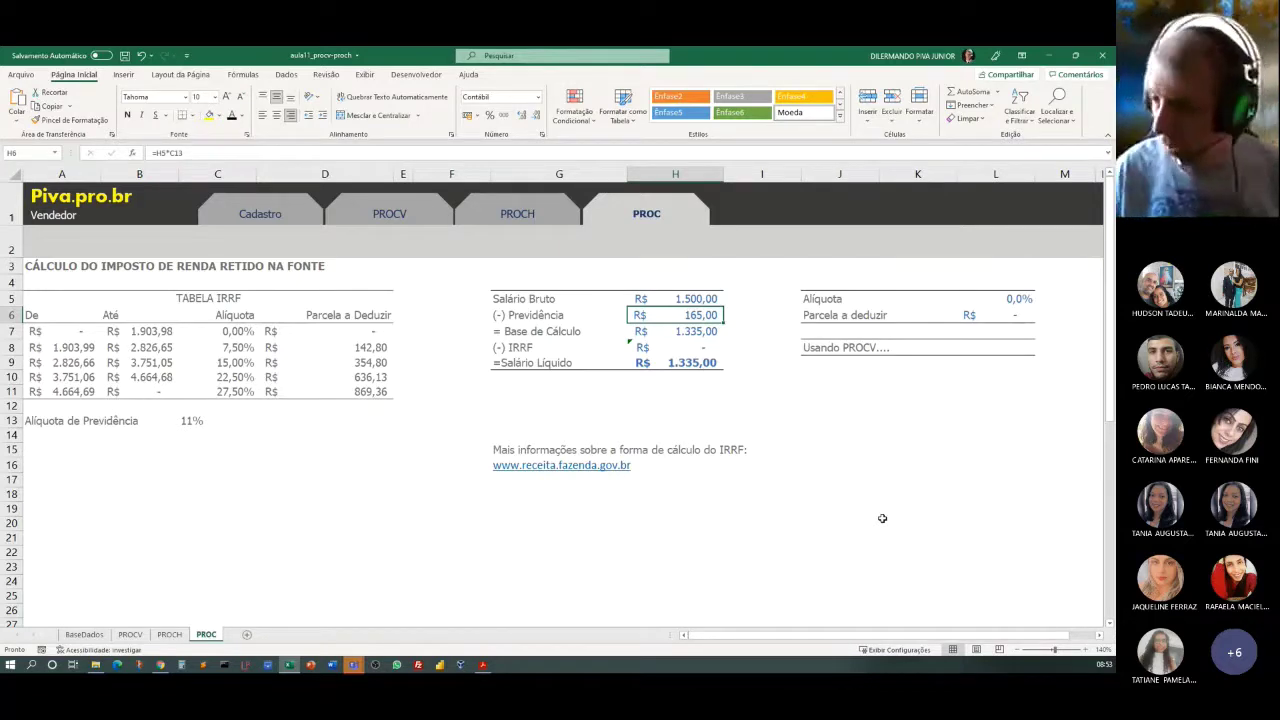
pyautogui.click(676, 298)
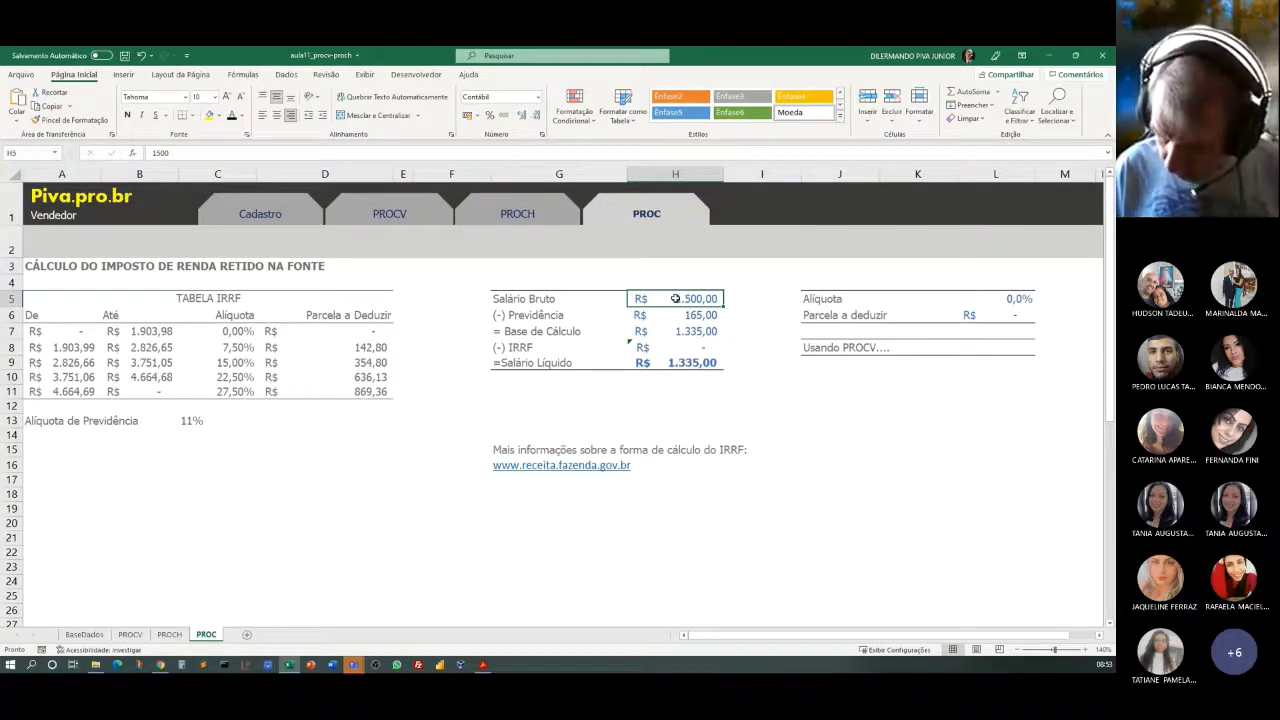
pyautogui.write('6000')
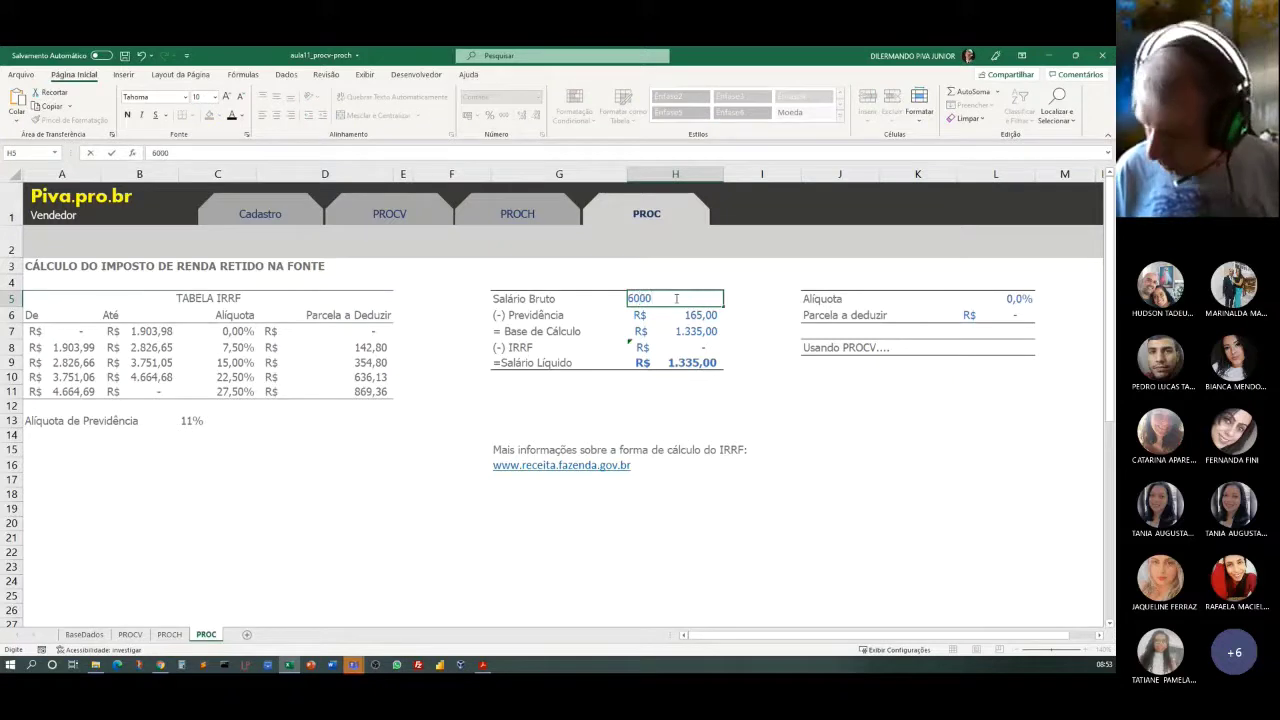
pyautogui.press('Return')
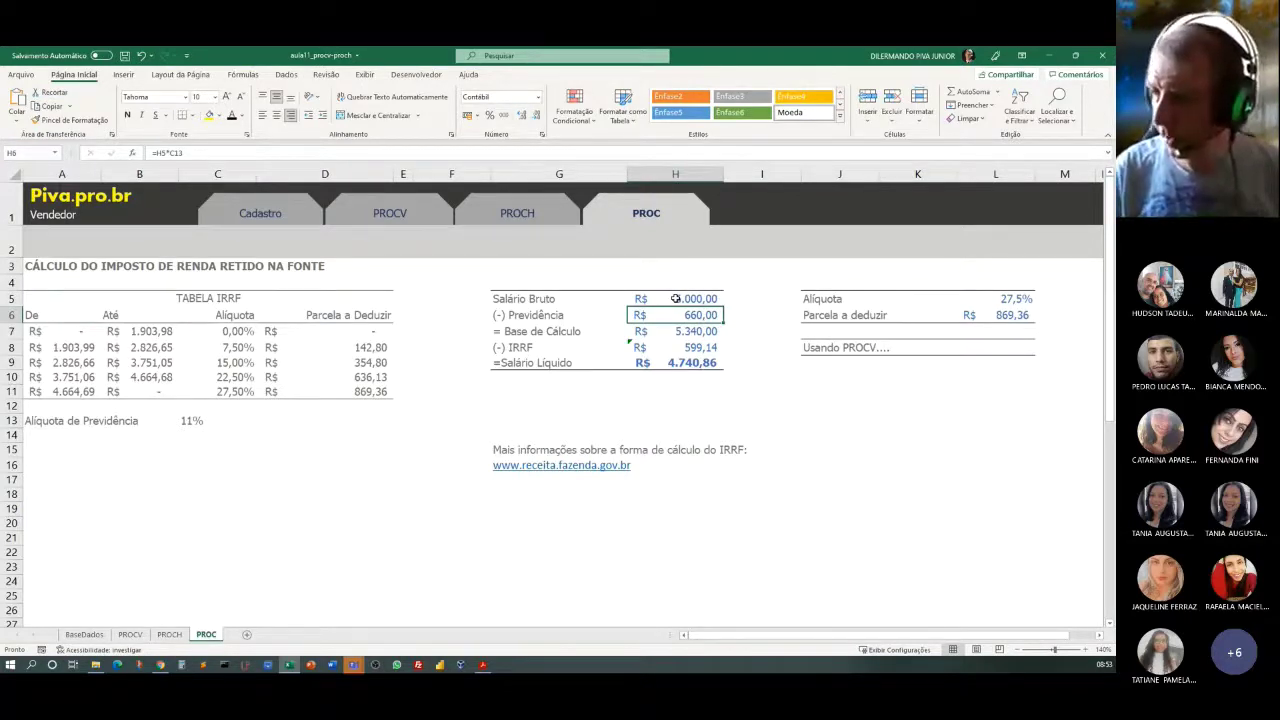
# Look up the Alíquota in L8 beside "Usando PROCV...." with the approximate-match formula =PROCV(H7;A6:D11;3;VERDADEIRO).
pyautogui.click(975, 299)
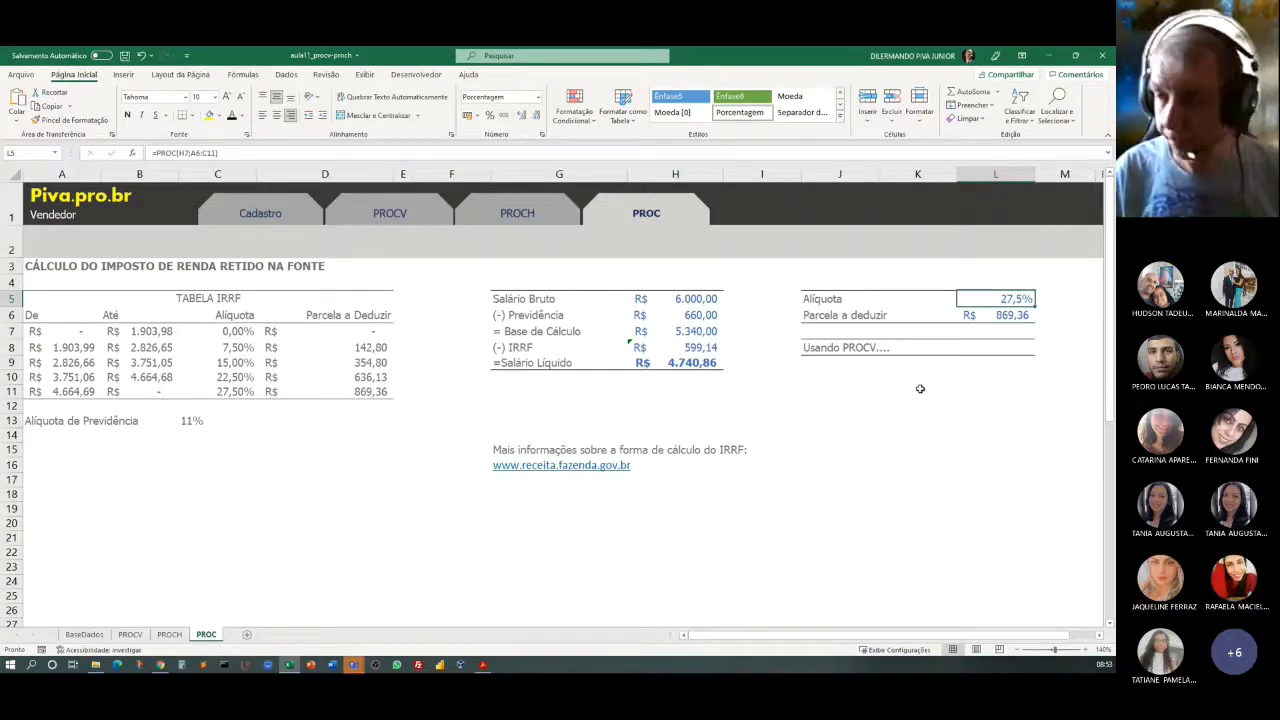
pyautogui.click(969, 345)
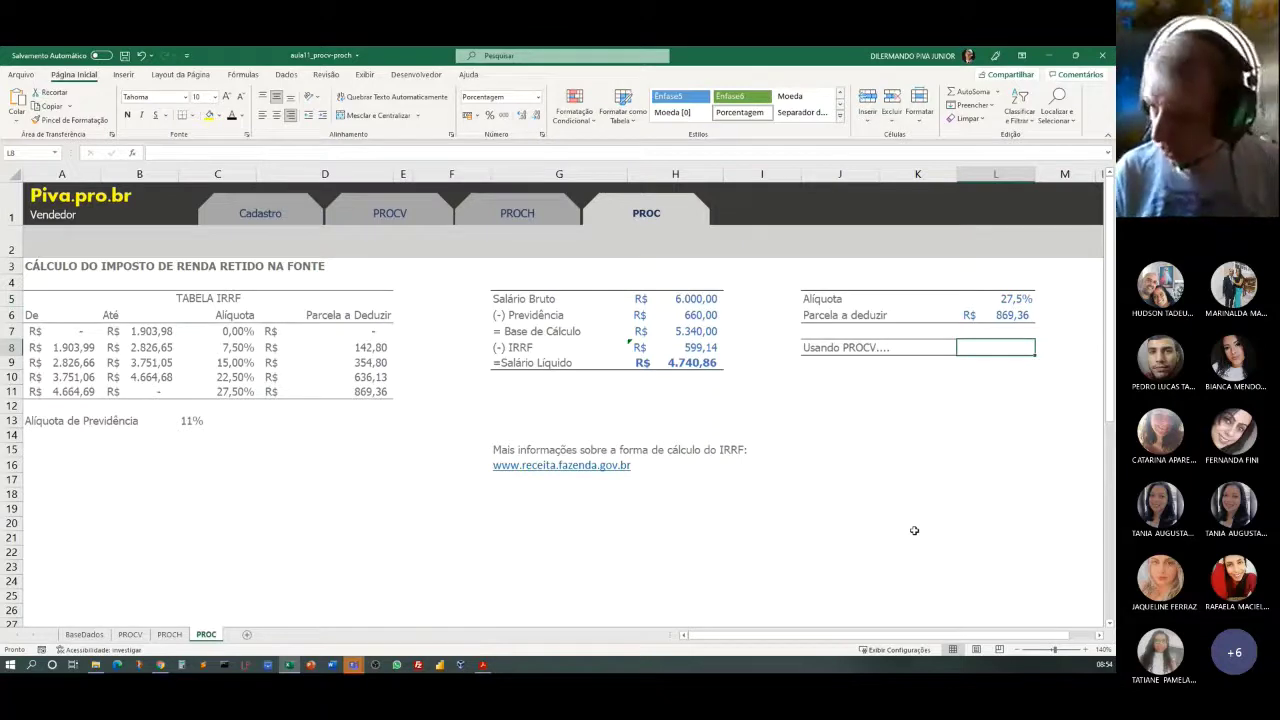
pyautogui.write('=')
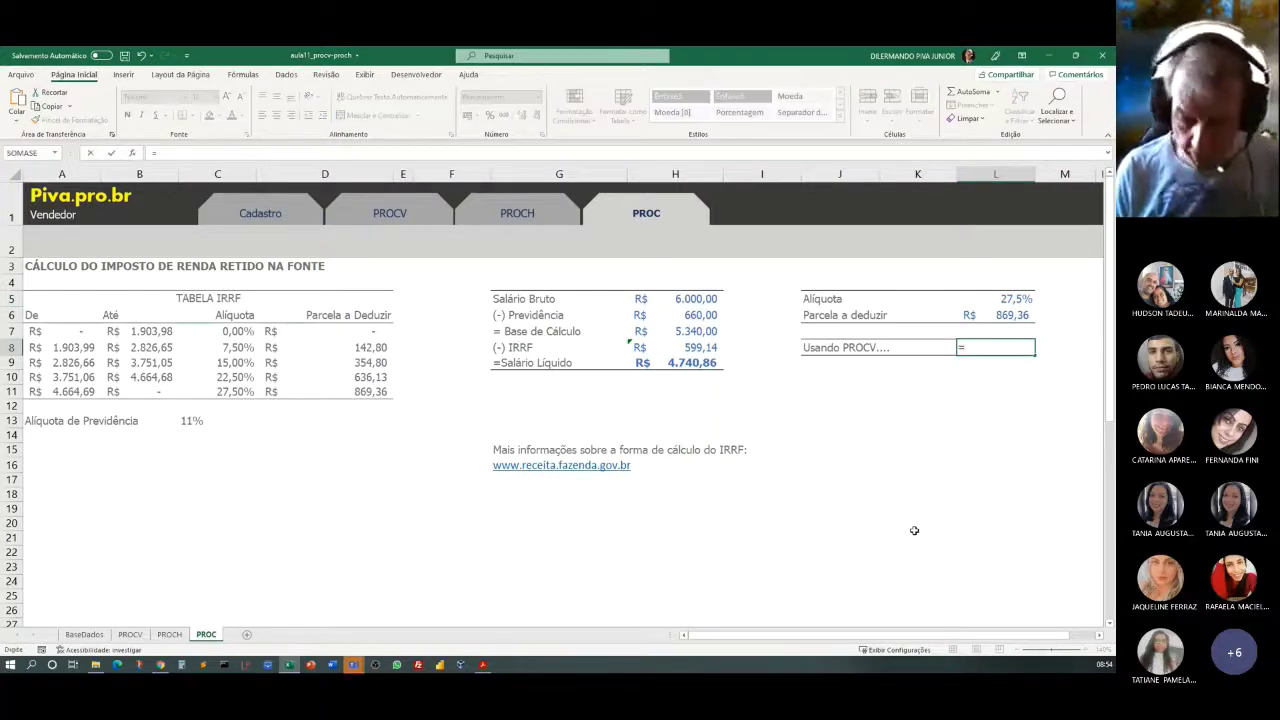
pyautogui.write('PROCV')
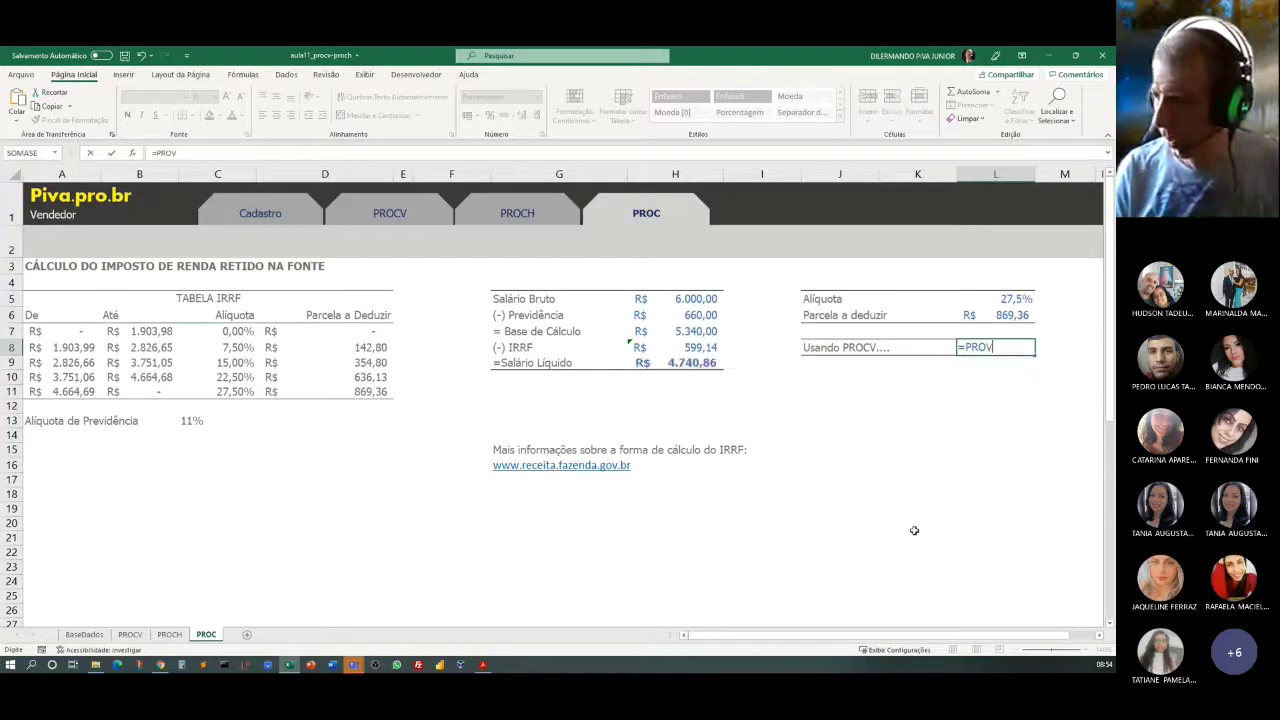
pyautogui.press('BackSpace')
pyautogui.press('BackSpace')
pyautogui.write('CV')
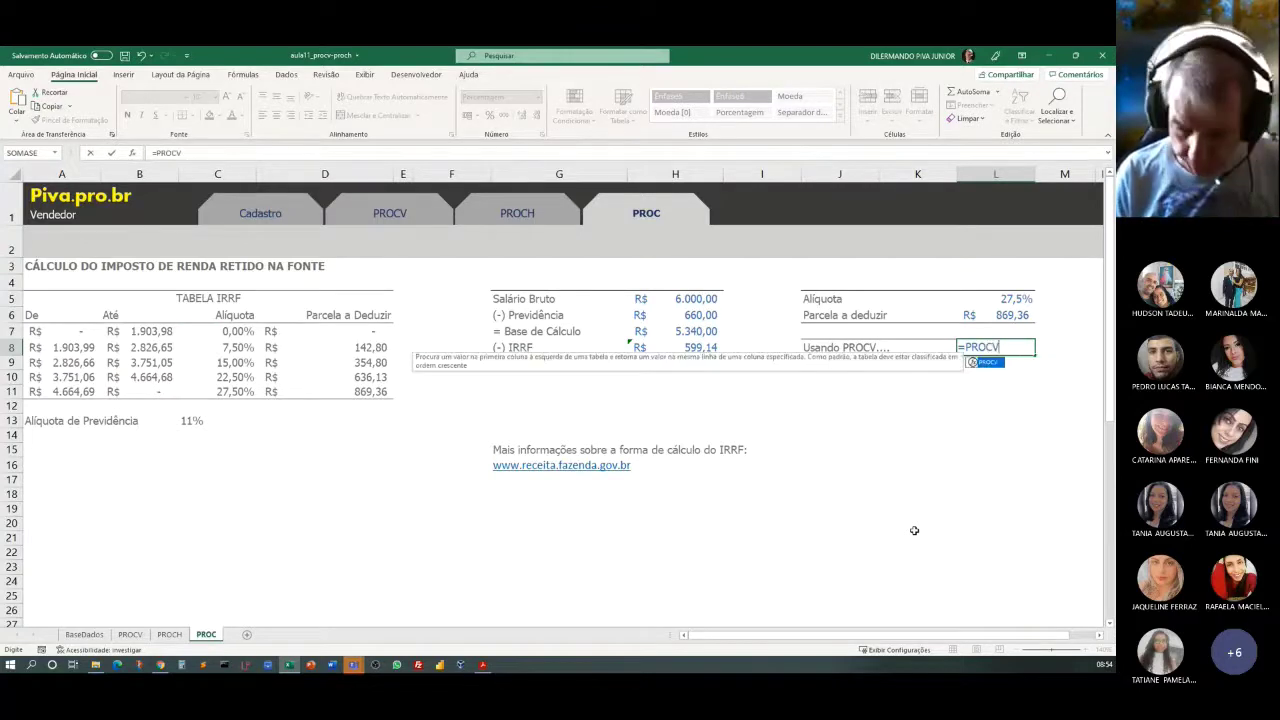
pyautogui.write('(')
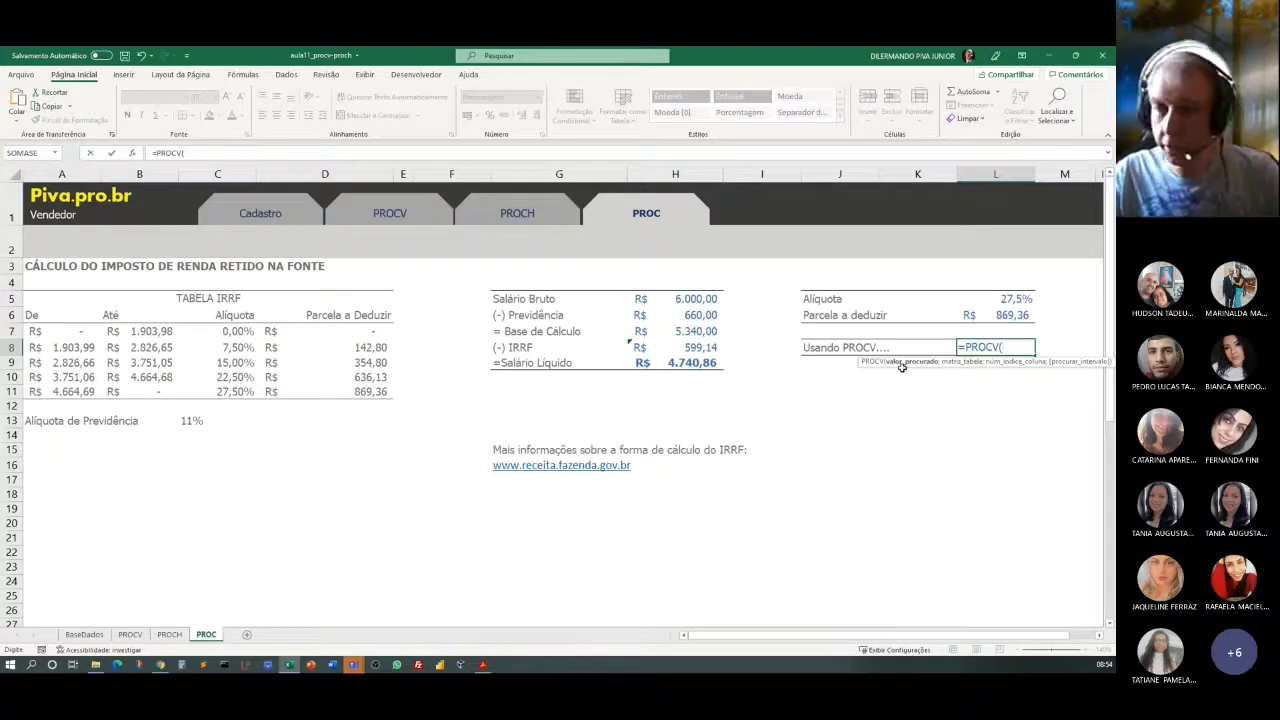
pyautogui.click(676, 334)
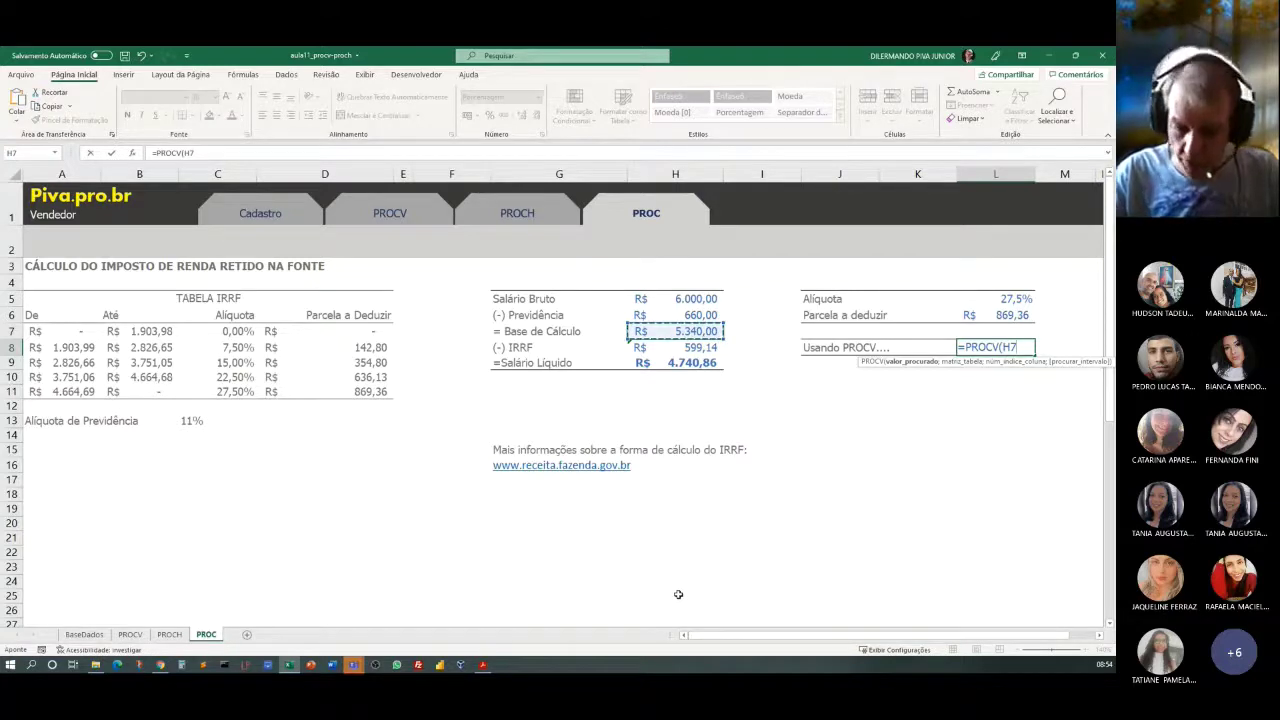
pyautogui.write(';')
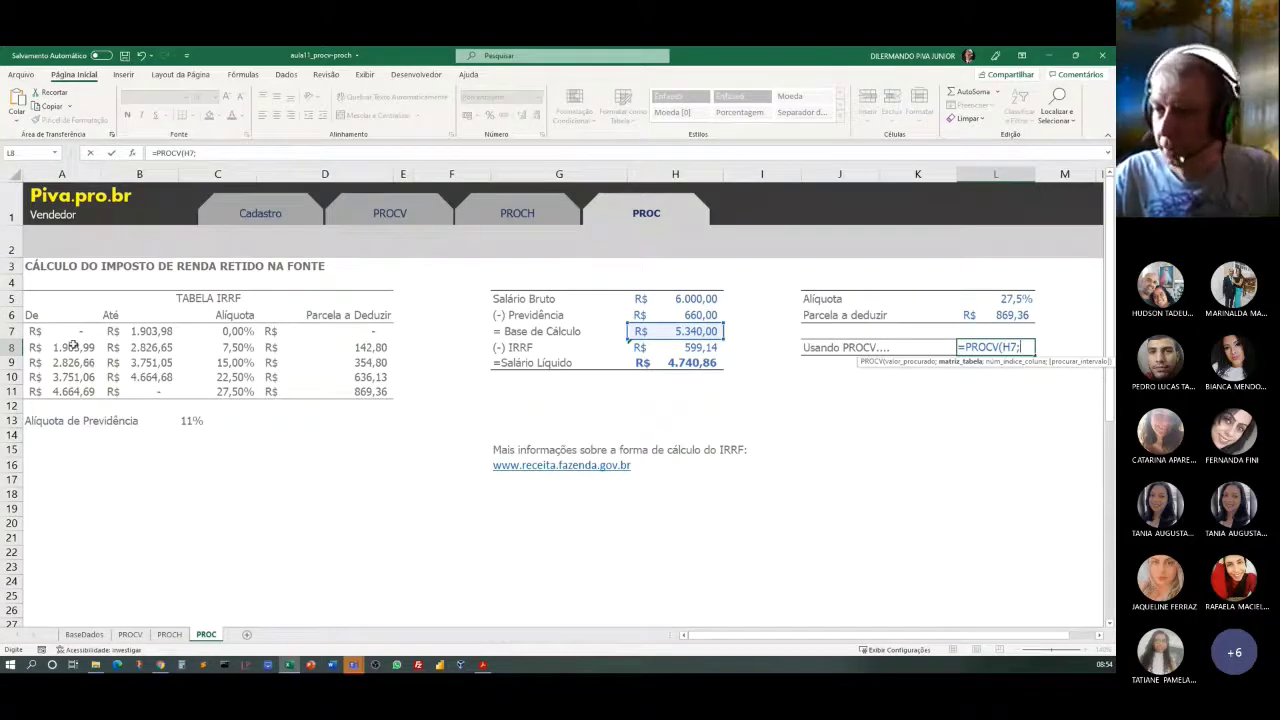
pyautogui.moveTo(36, 314); pyautogui.dragTo(323, 397)
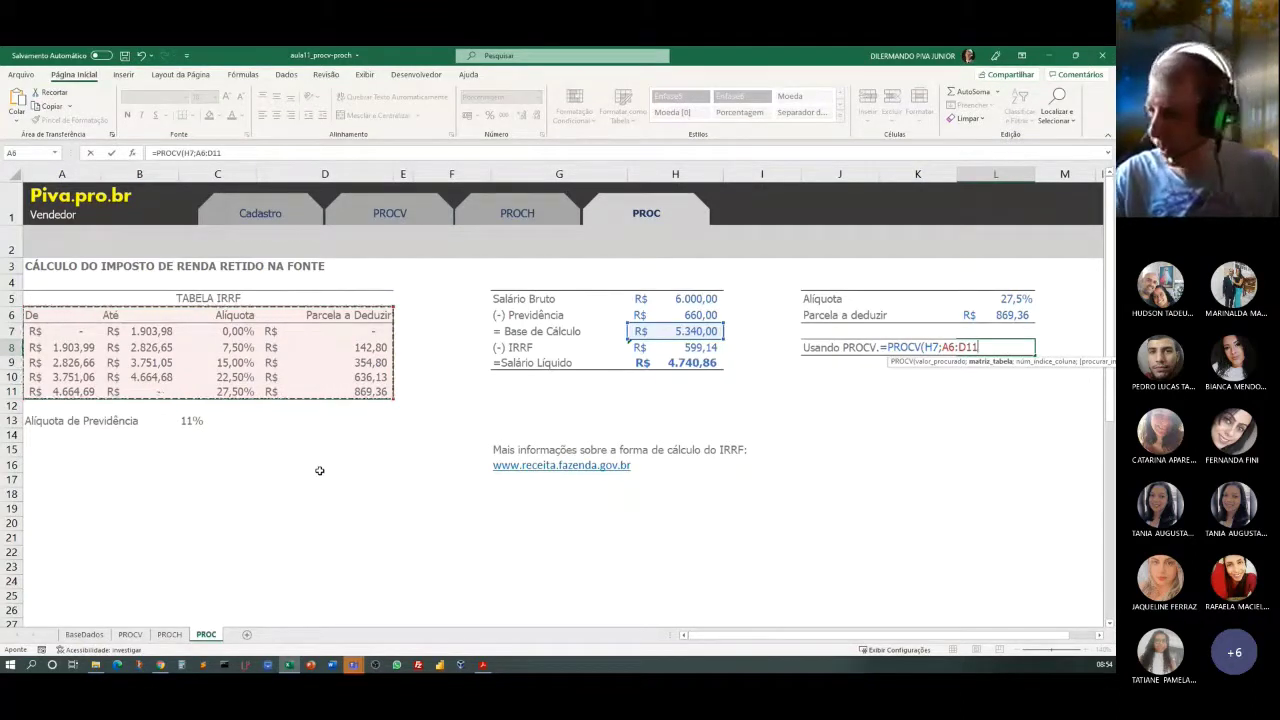
pyautogui.write(';')
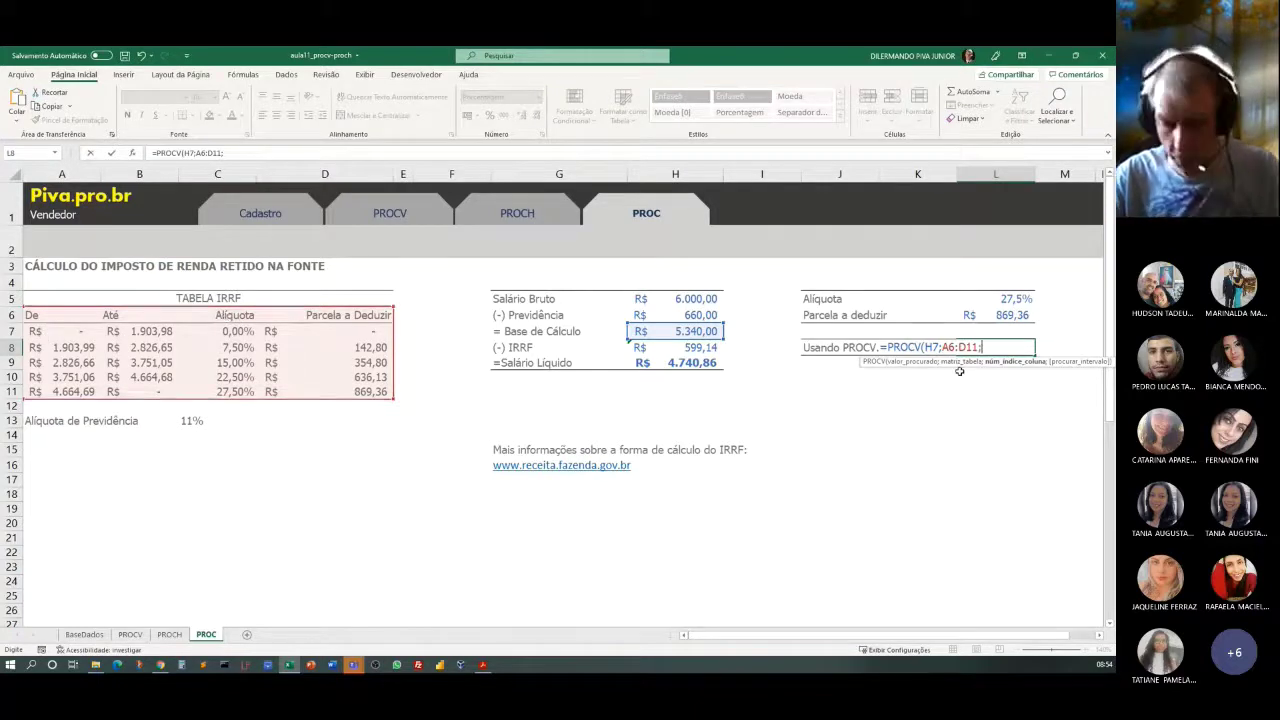
pyautogui.write('3')
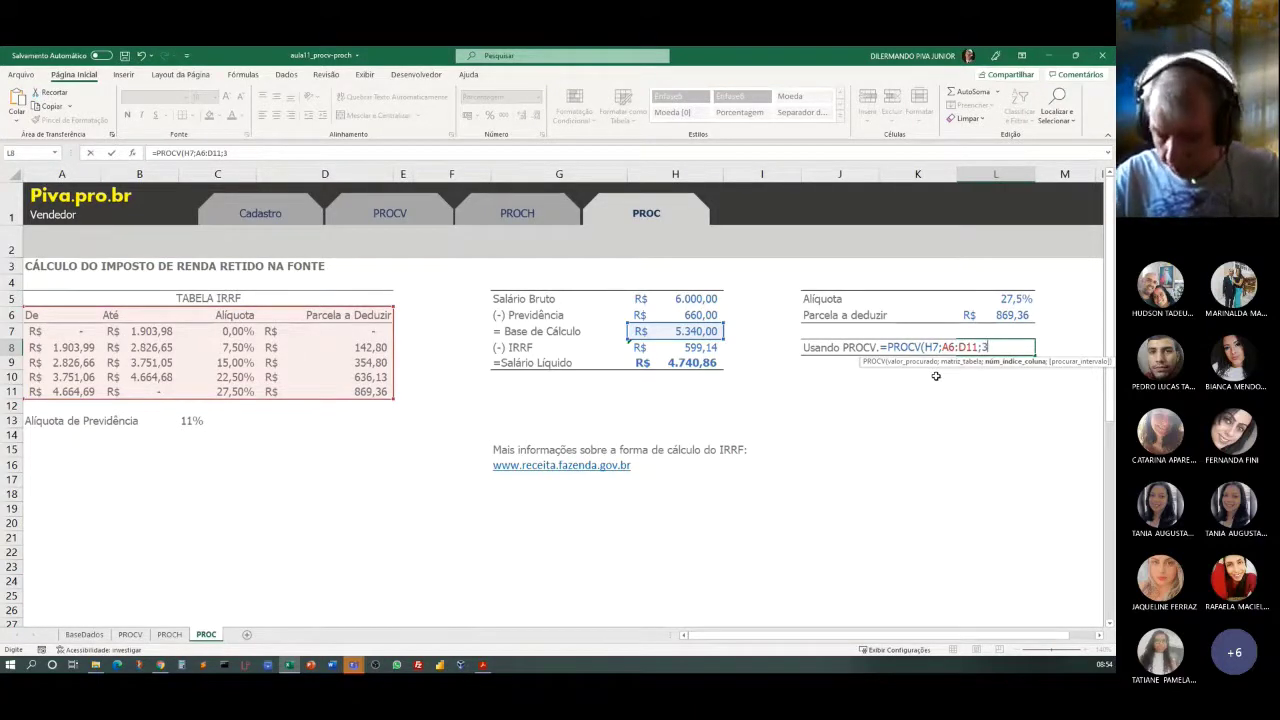
pyautogui.write(';')
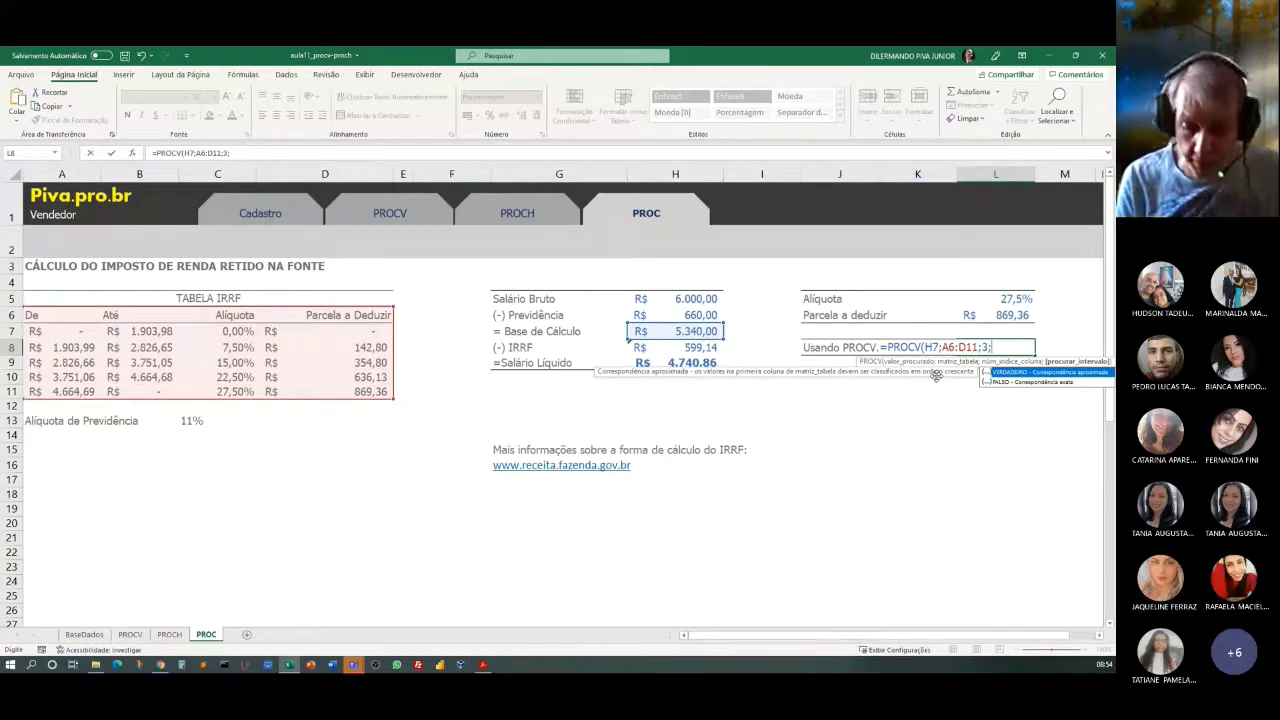
pyautogui.write('V')
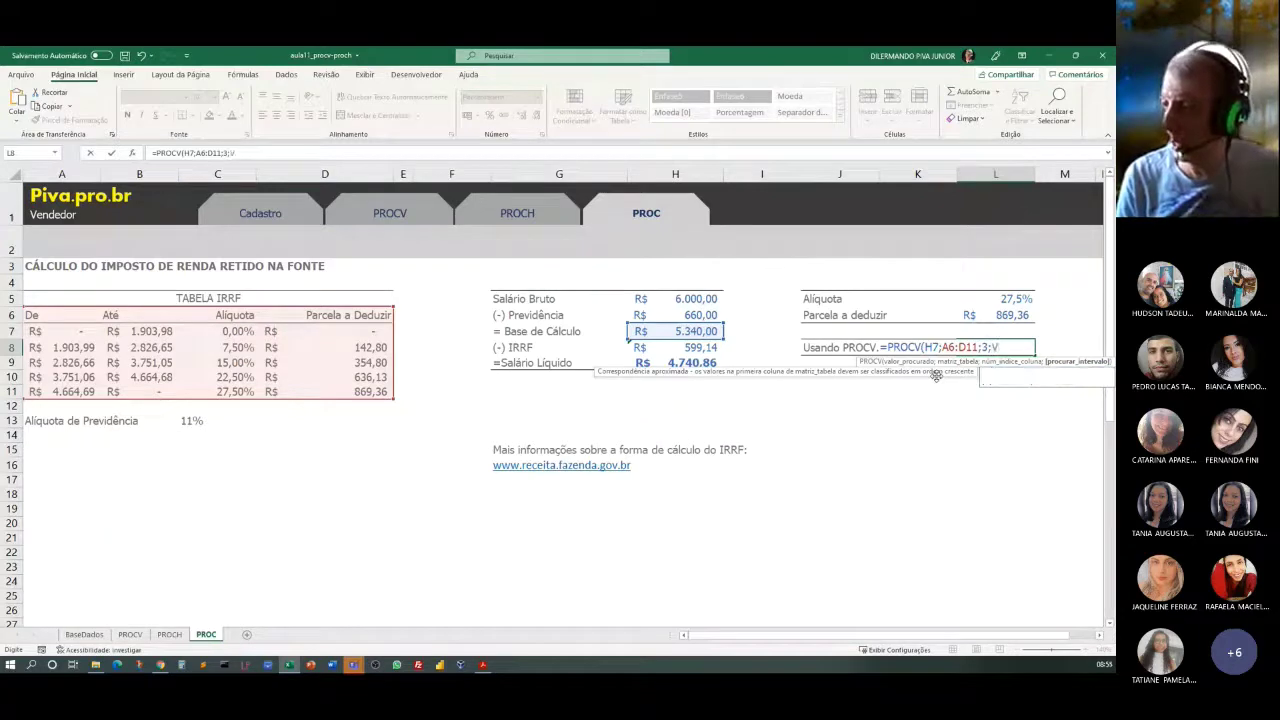
pyautogui.write('ERDADEIR')
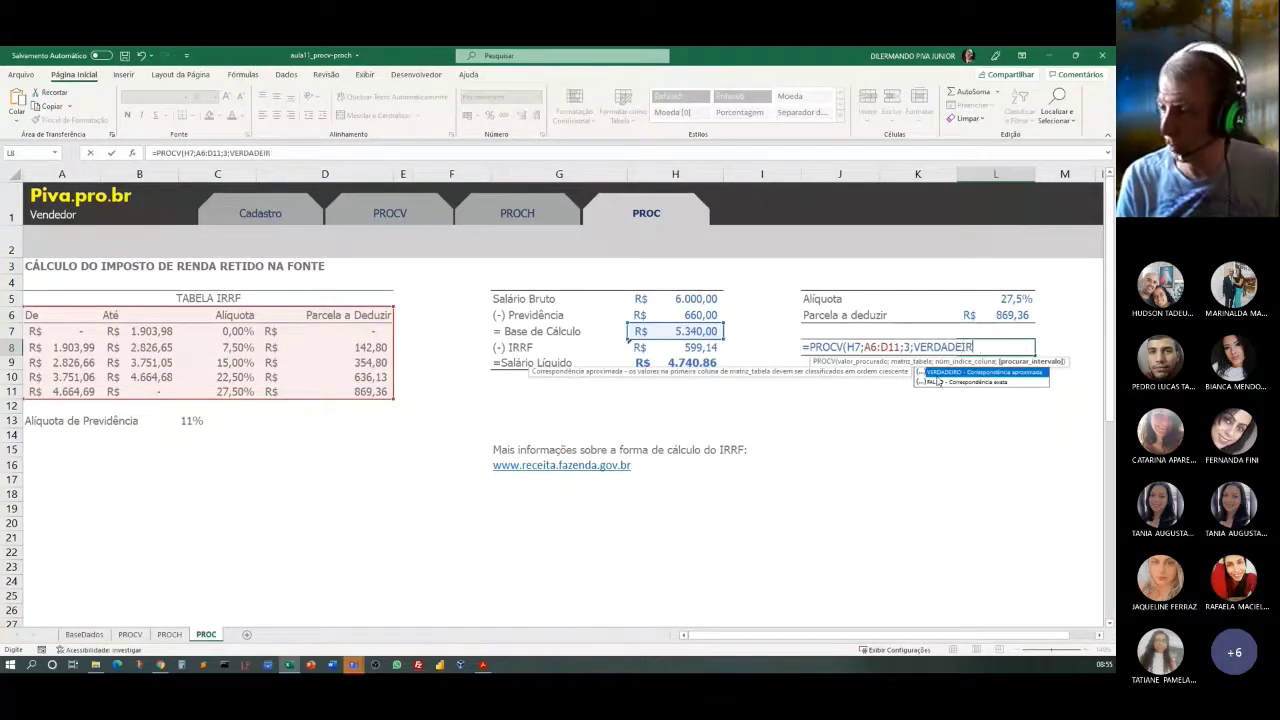
pyautogui.write('O)')
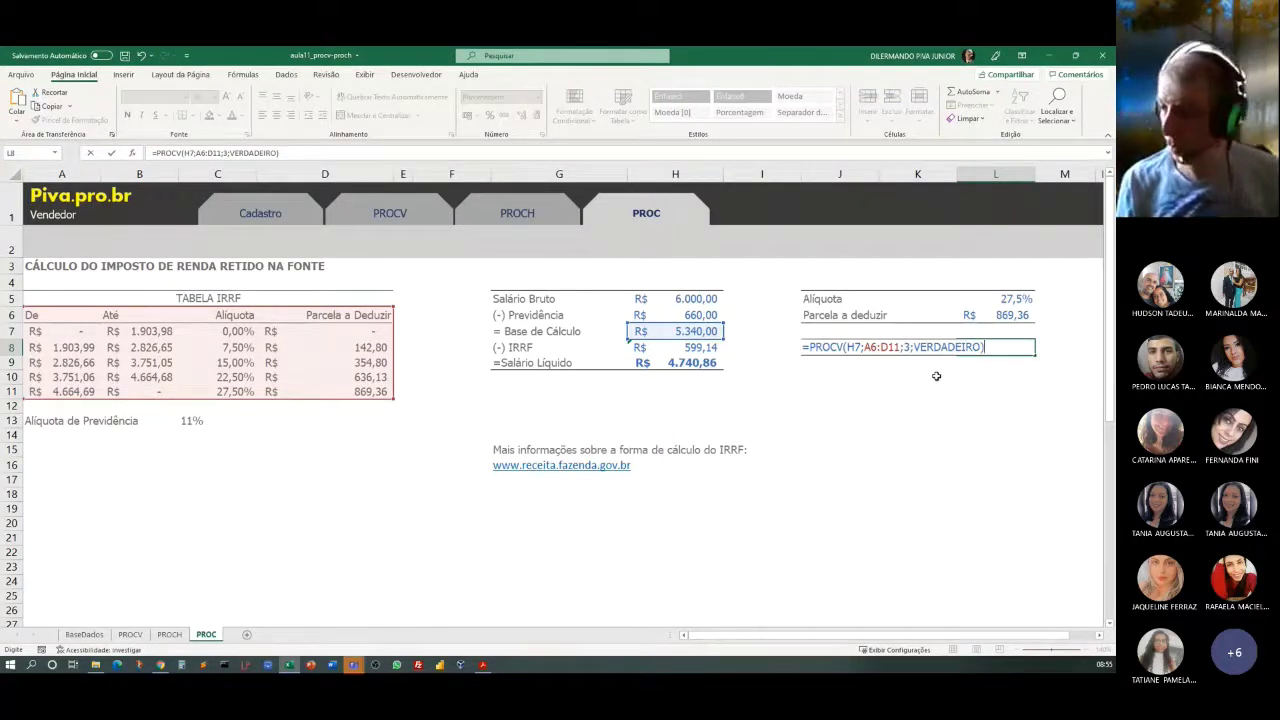
pyautogui.press('Return')
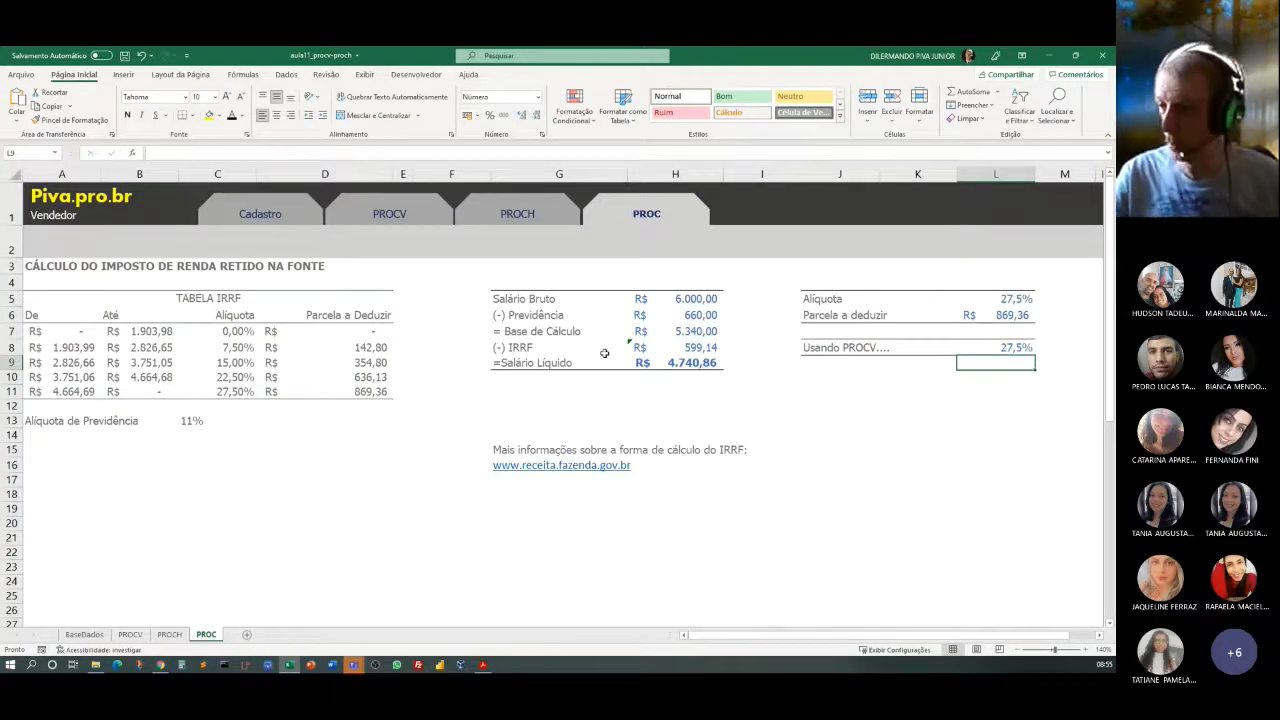
# Set the Salário Bruto in H5 to 3500.
pyautogui.click(700, 299)
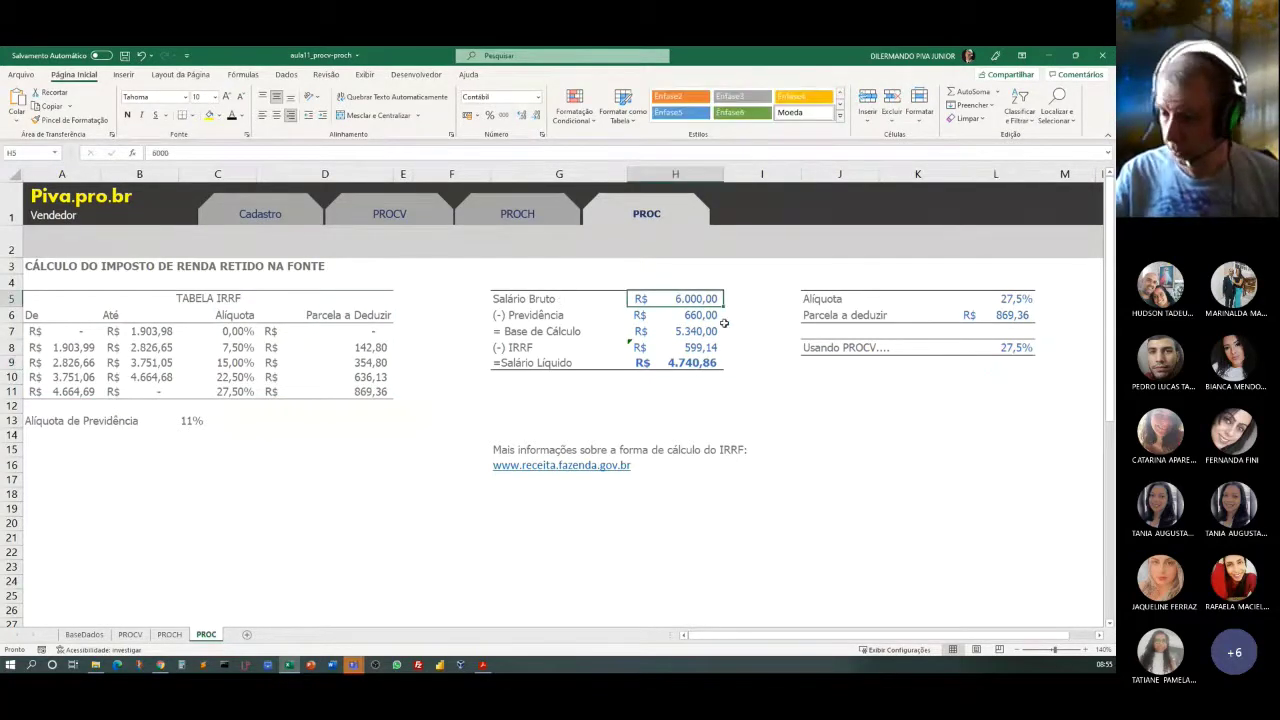
pyautogui.write('3500')
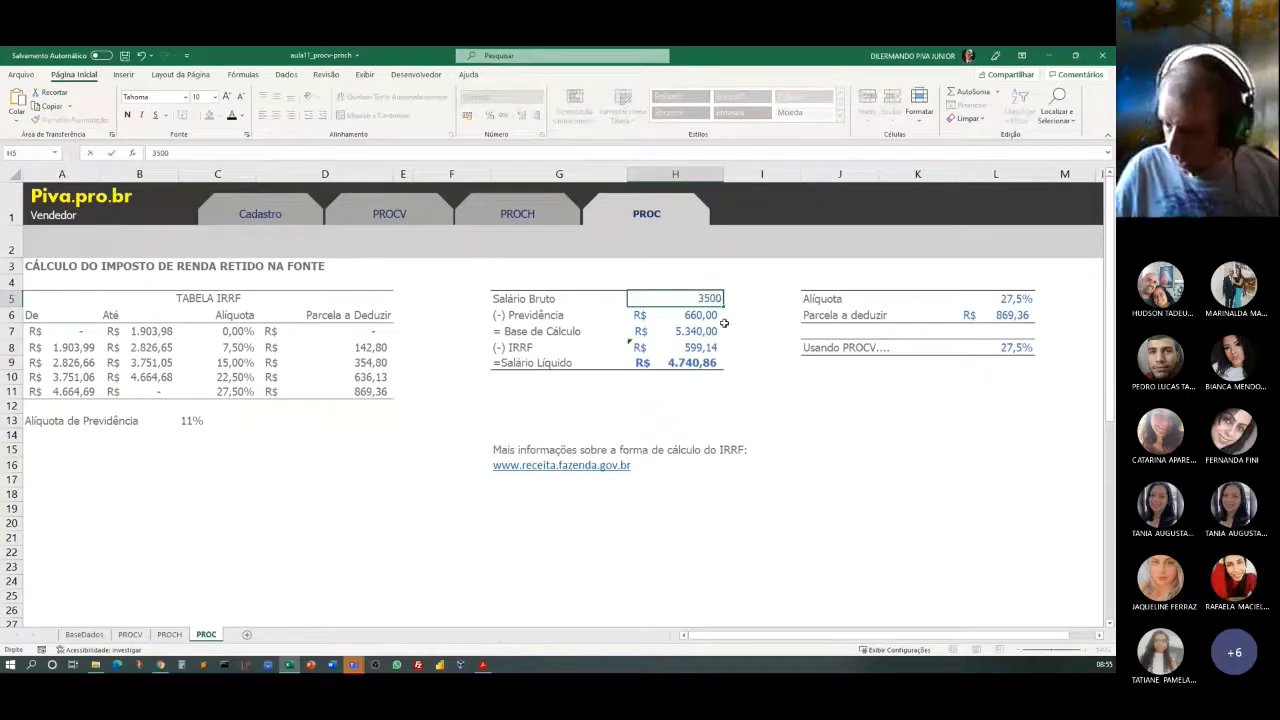
pyautogui.press('Return')
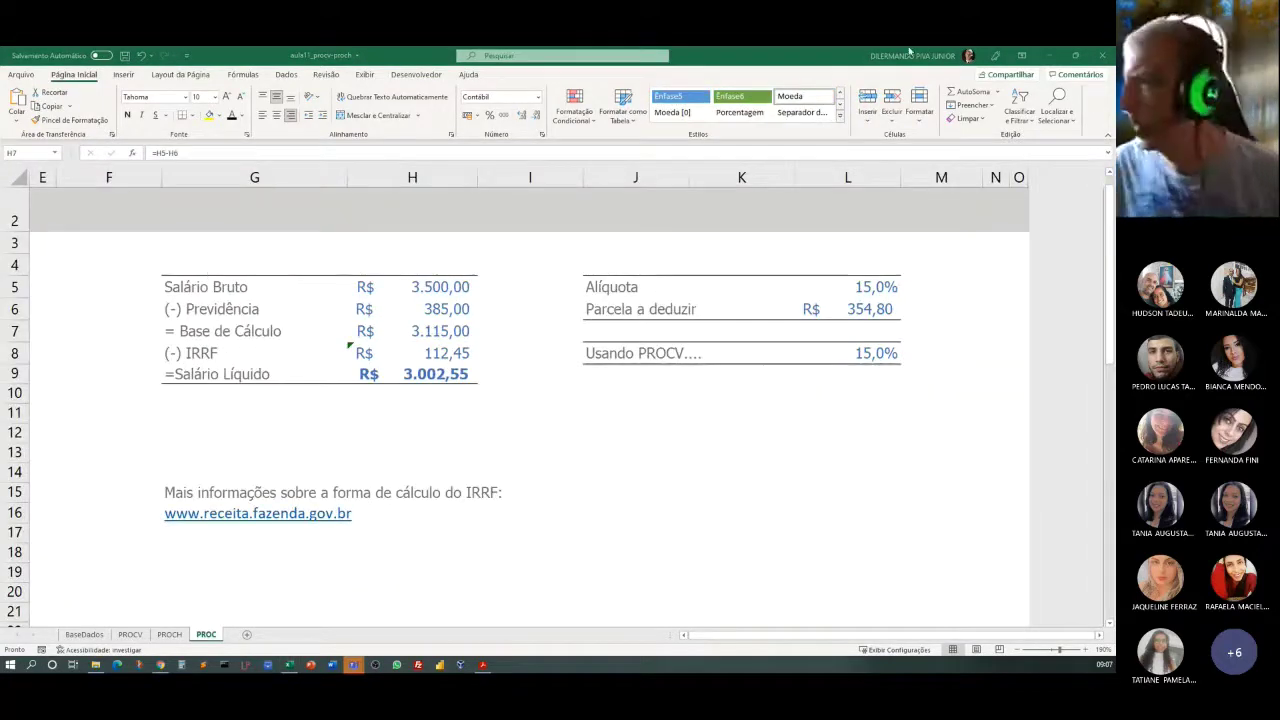
# Switch to the aulas11e12_pdf.pdf handout in Acrobat Reader and read on from section 1.2.1 PROCV to 1.2.3 SOMASE.
pyautogui.click(1048, 58)
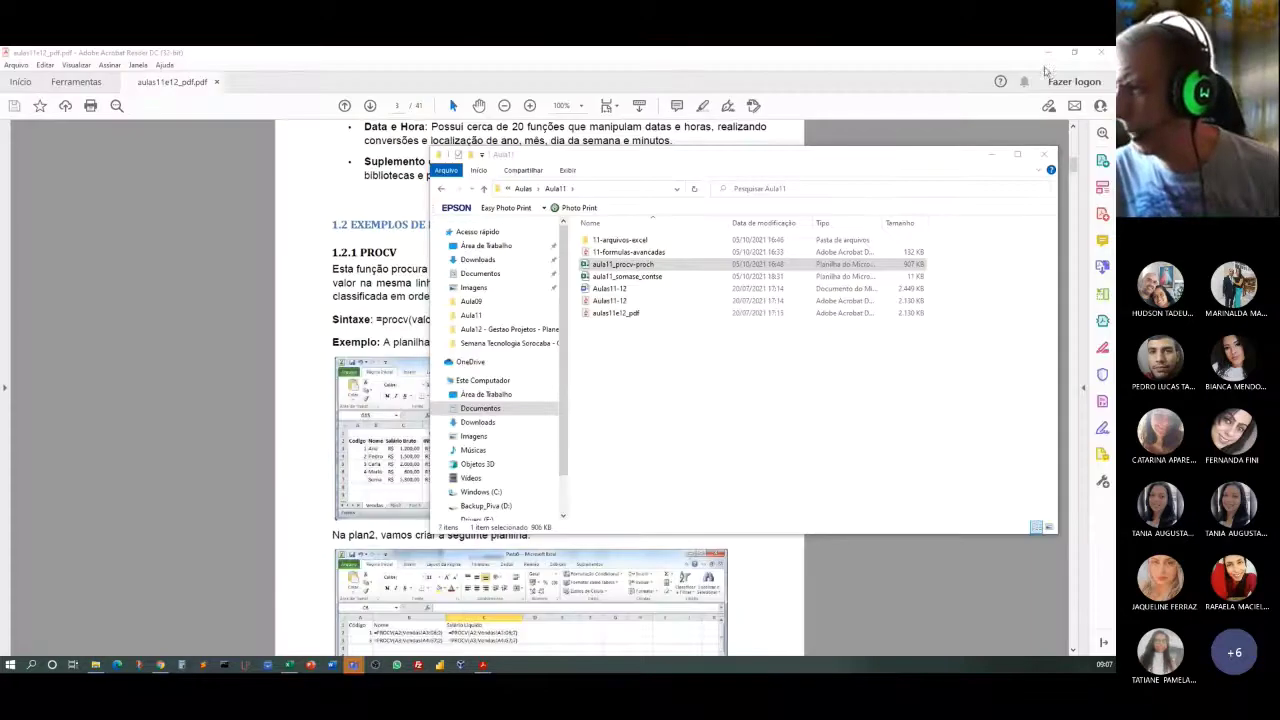
pyautogui.click(993, 155)
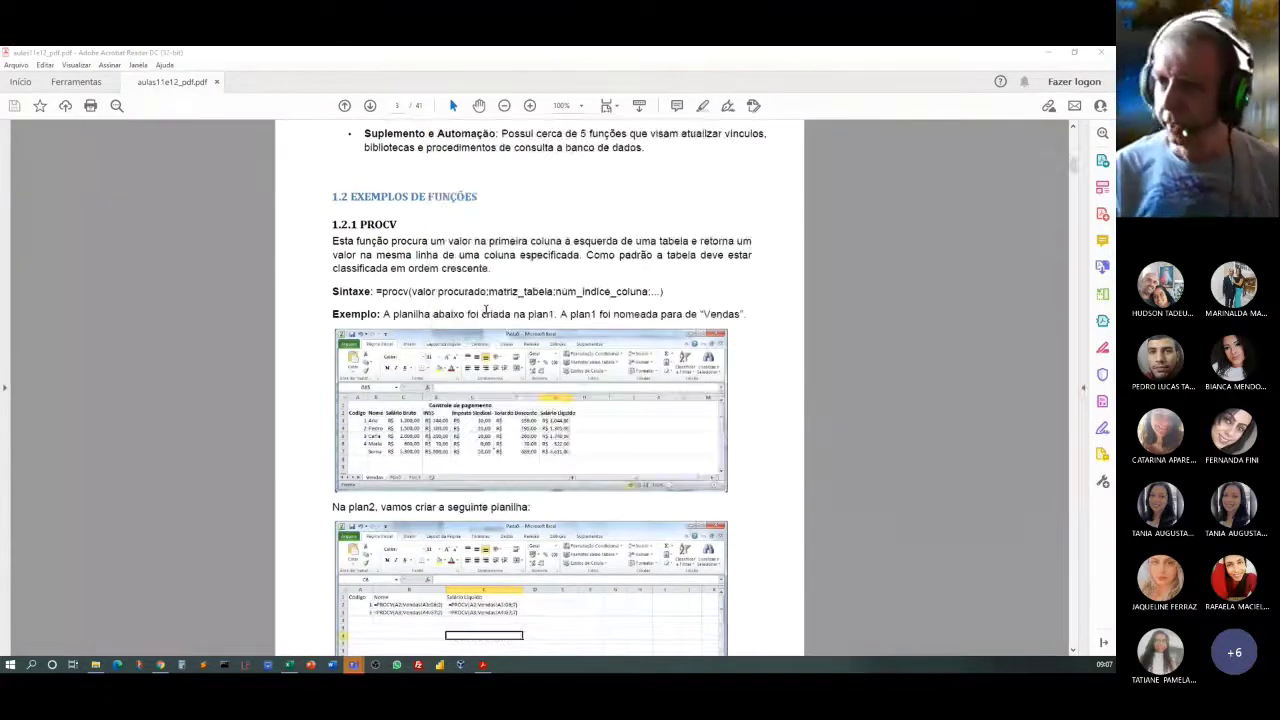
pyautogui.scroll(-5, 540, 390)
pyautogui.scroll(-12, 491, 323)
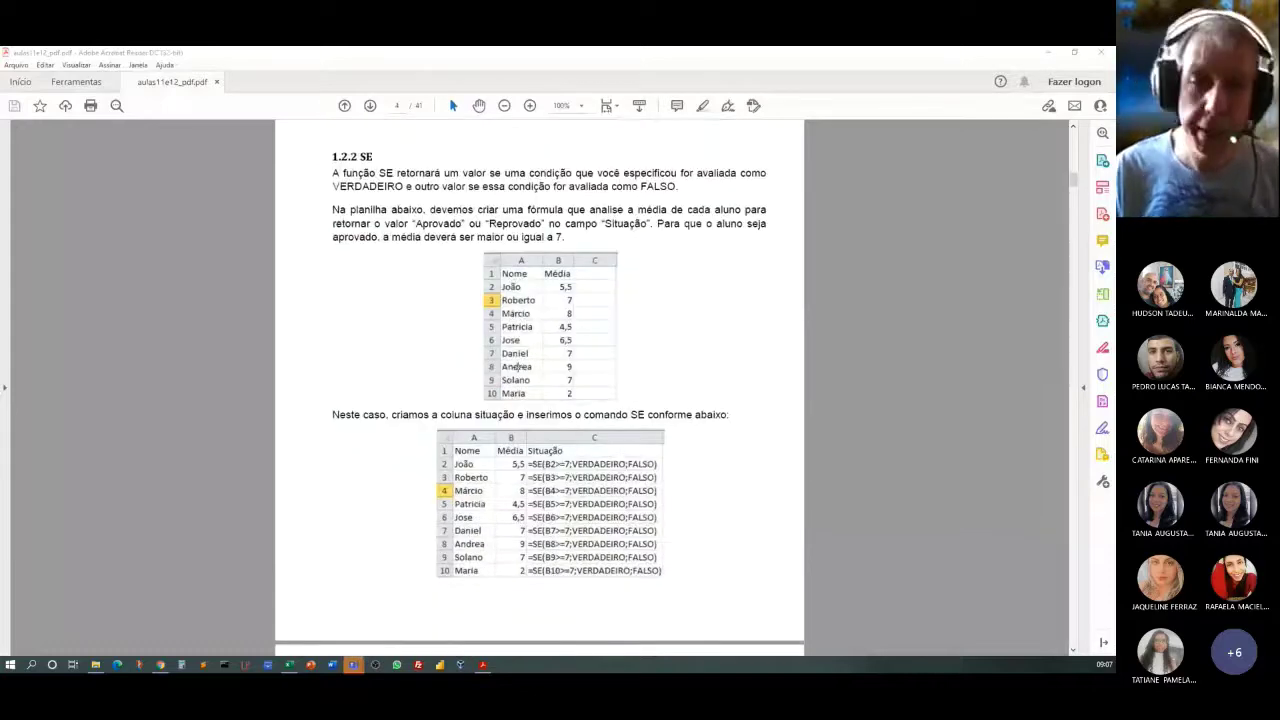
pyautogui.scroll(-6, 518, 380)
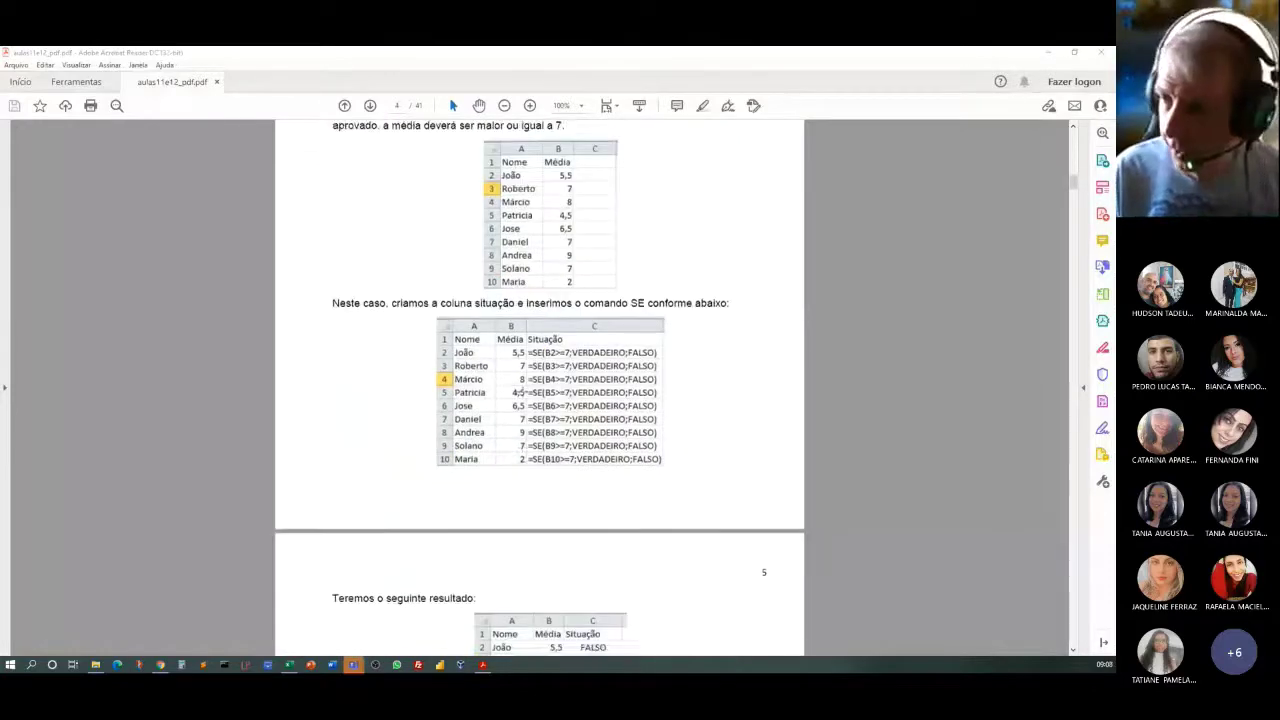
pyautogui.scroll(-7, 518, 400)
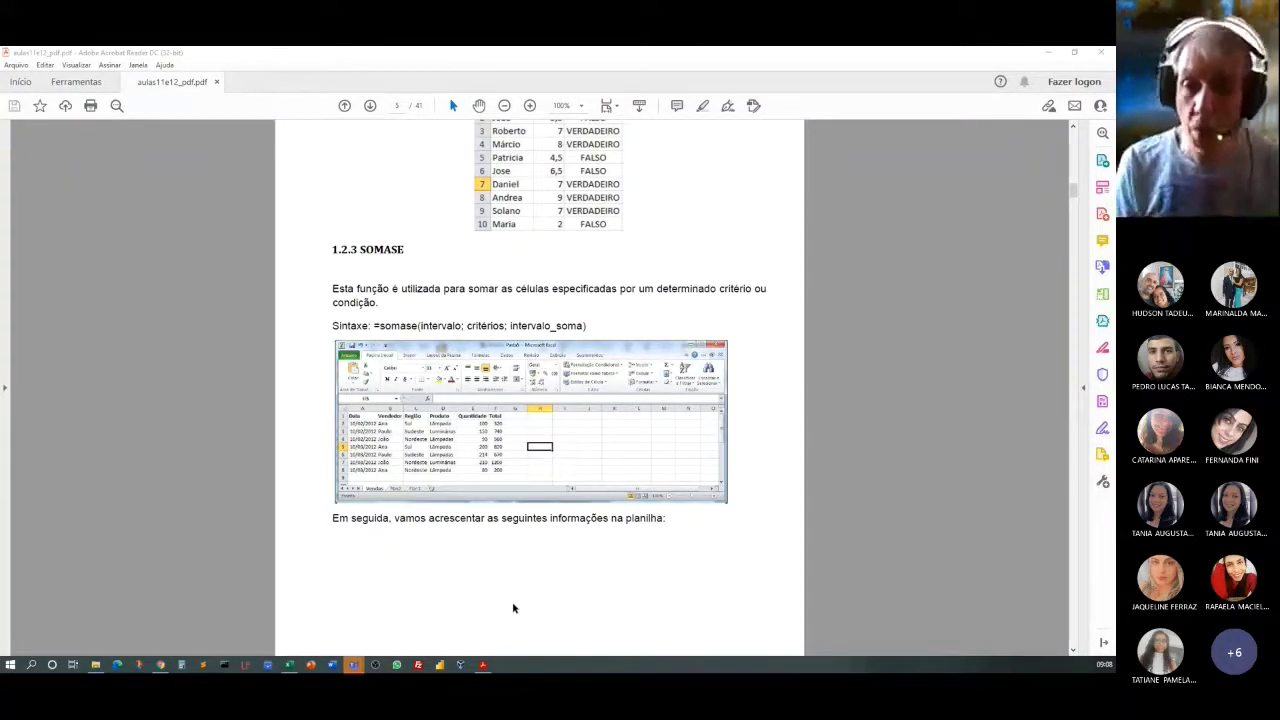
# Read the handout's SOMASE example on page 6 and open the aula11_somase_contse workbook from the Aula11 folder.
pyautogui.scroll(-6, 511, 607)
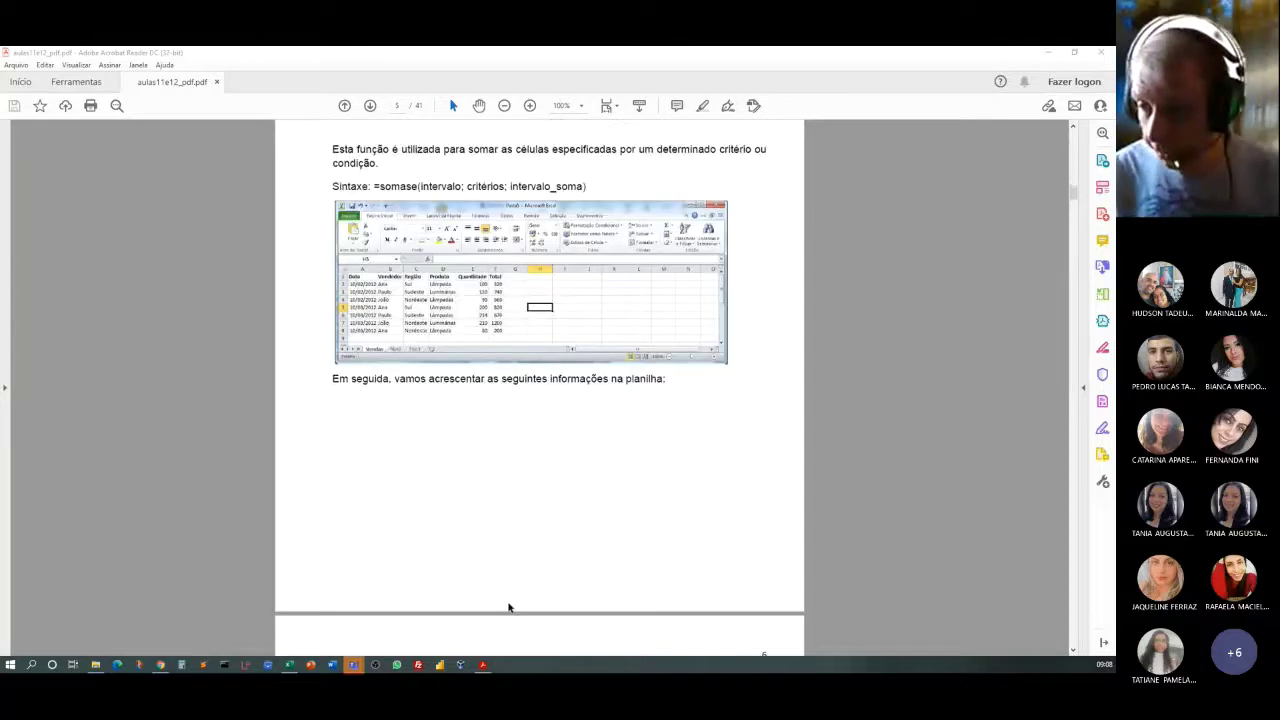
pyautogui.scroll(-5, 511, 607)
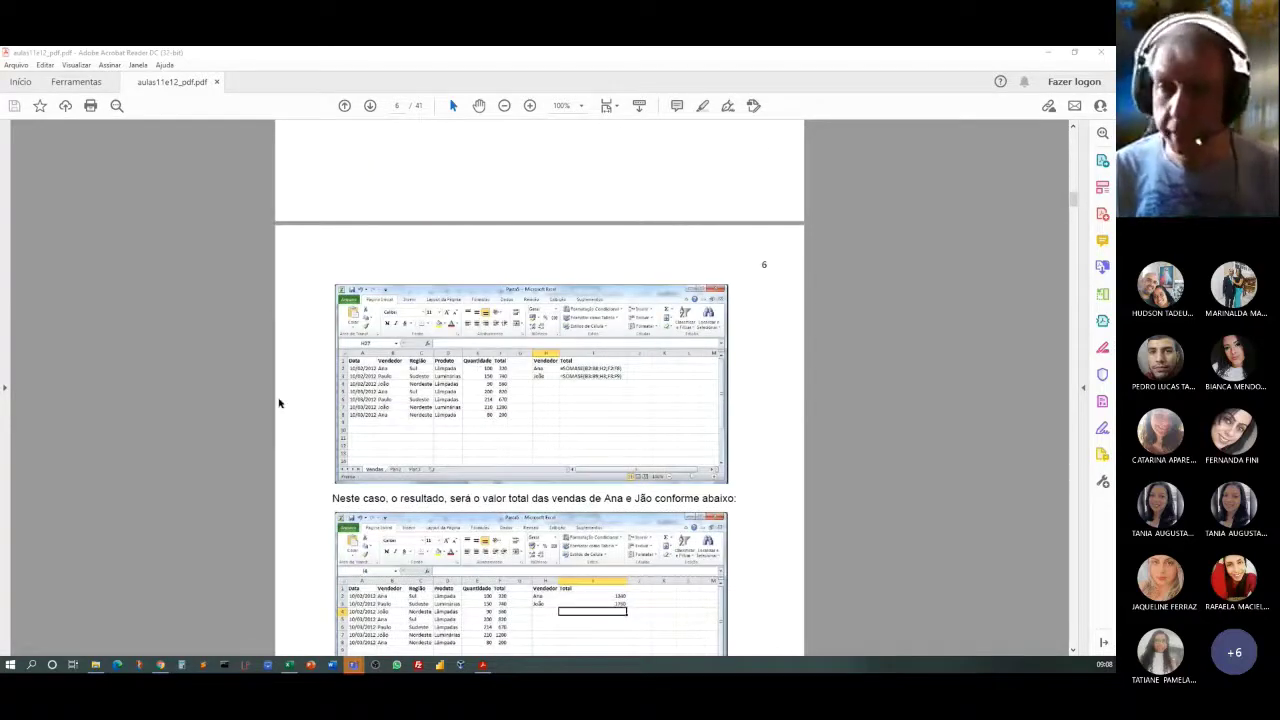
pyautogui.click(1048, 52)
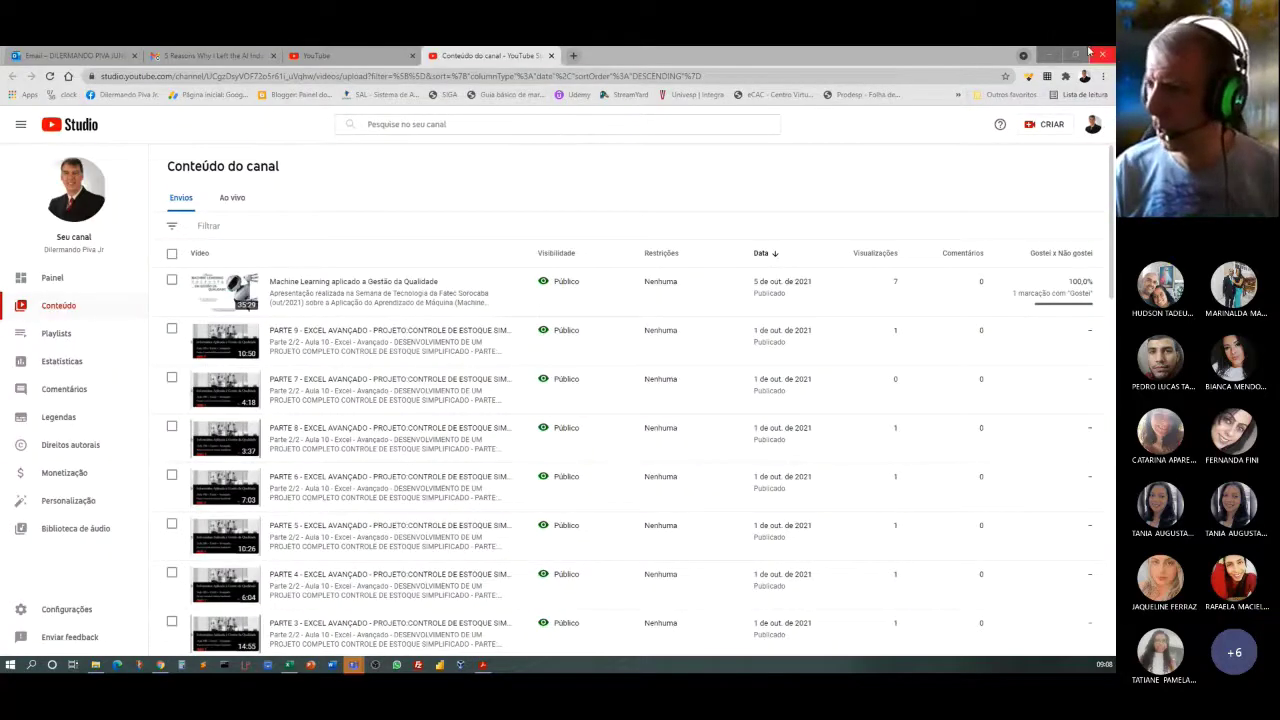
pyautogui.click(1048, 55)
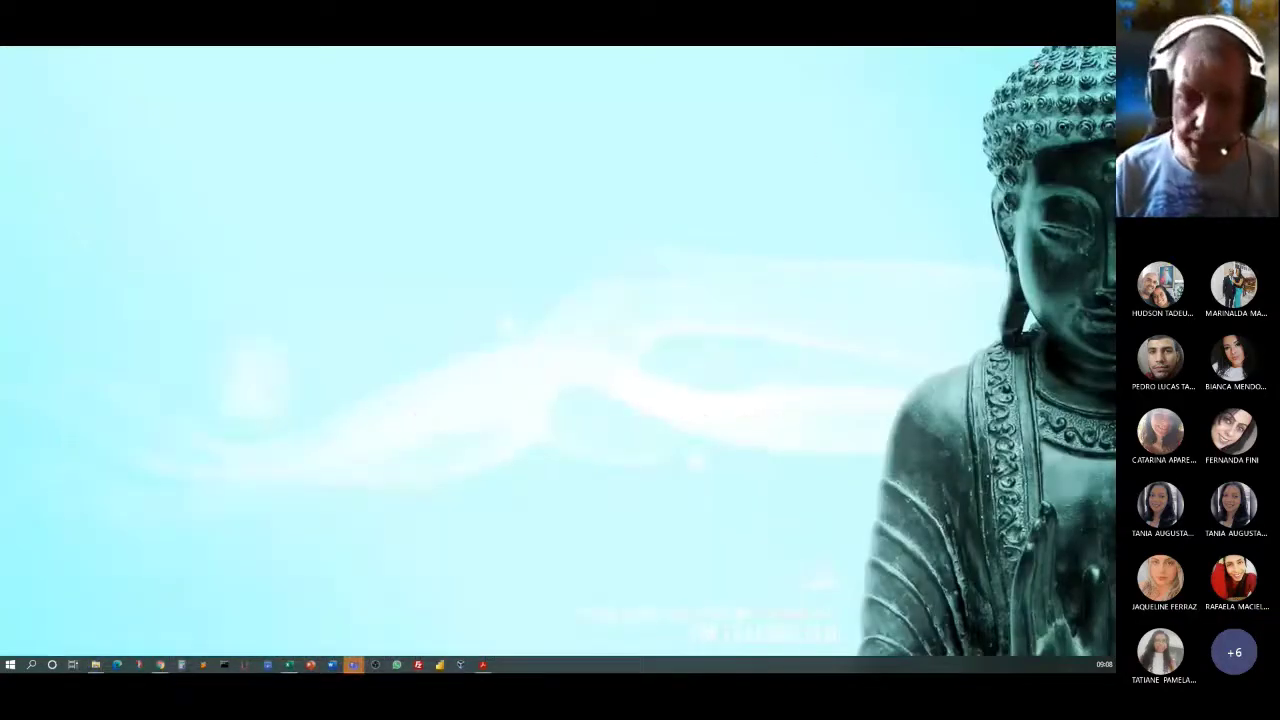
pyautogui.click(95, 664)
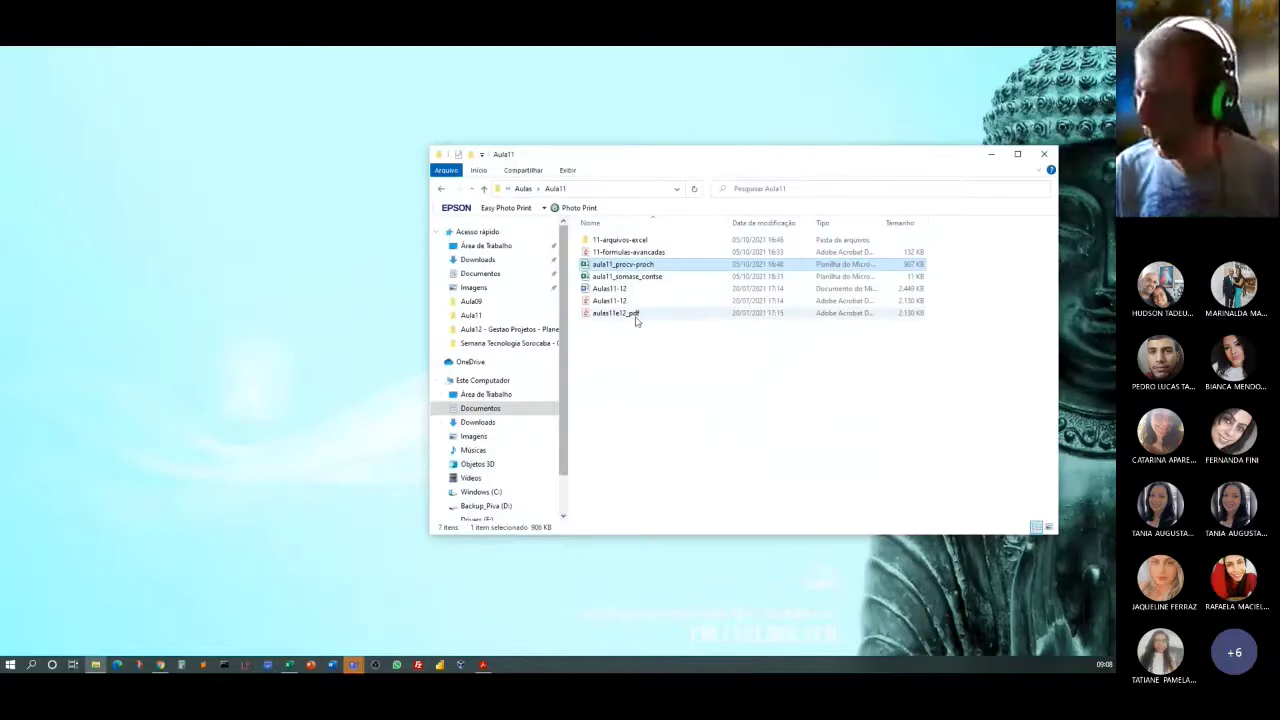
pyautogui.click(621, 278)
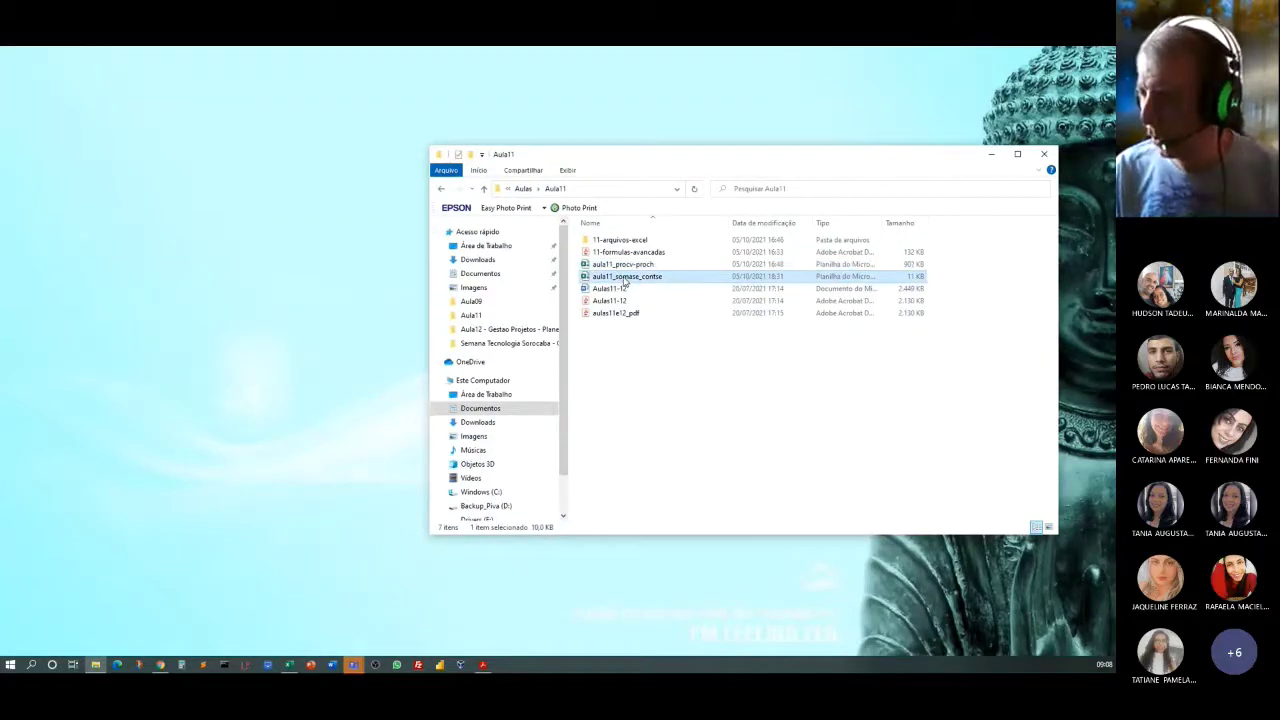
pyautogui.moveTo(625, 280); pyautogui.dragTo(1, 376)
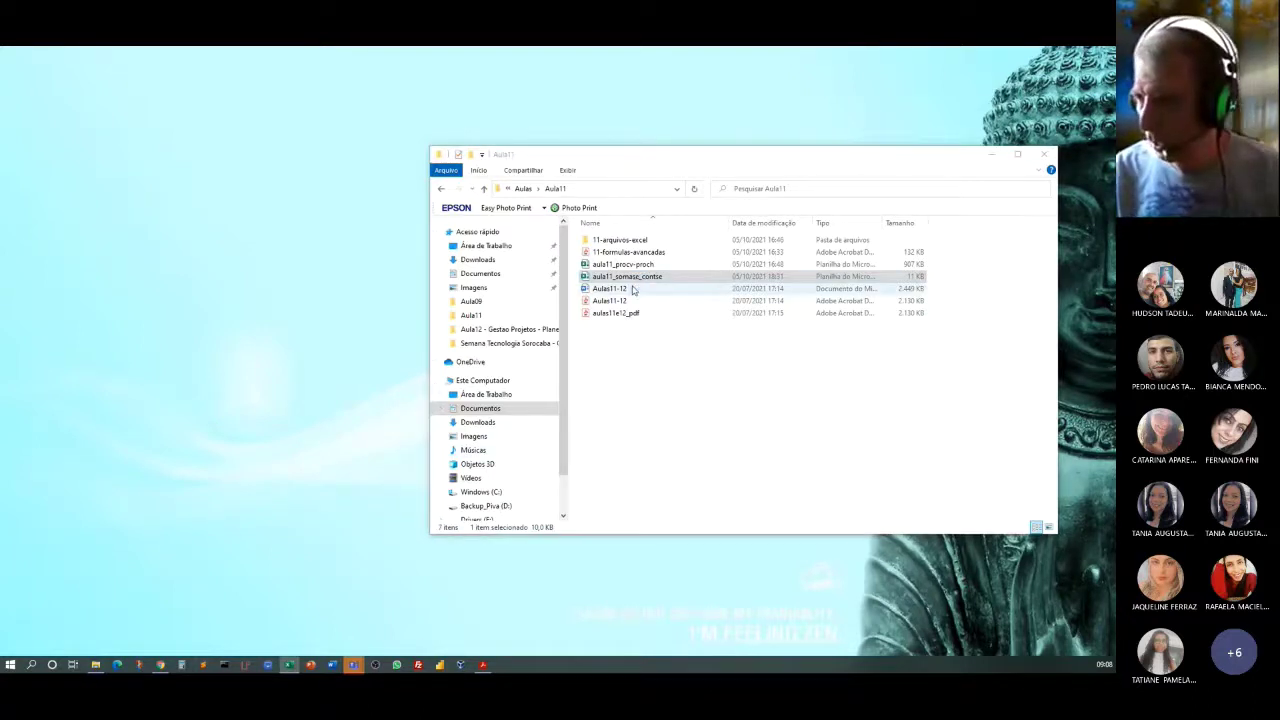
pyautogui.press('Return')
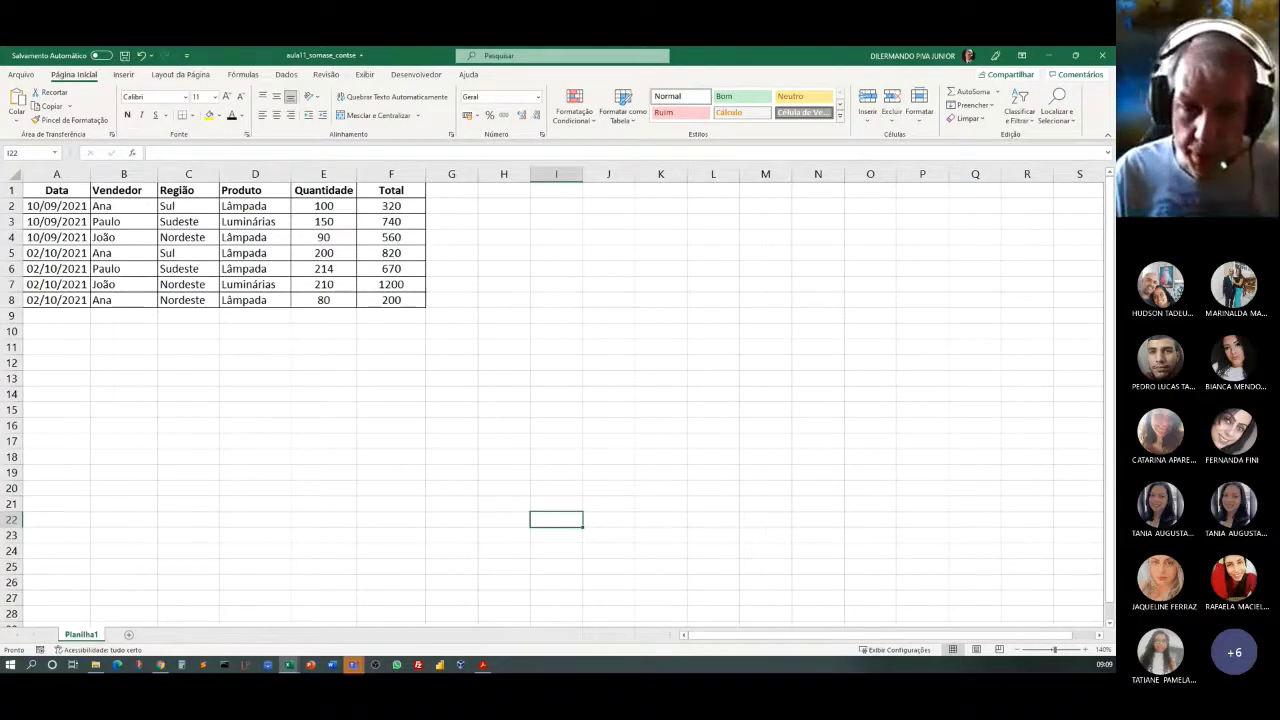
# Compare the sales table in the workbook with the handout's section 1.2.3 SOMASE.
pyautogui.hotkey('alt', 'Tab')
pyautogui.scroll(8, 648, 448)
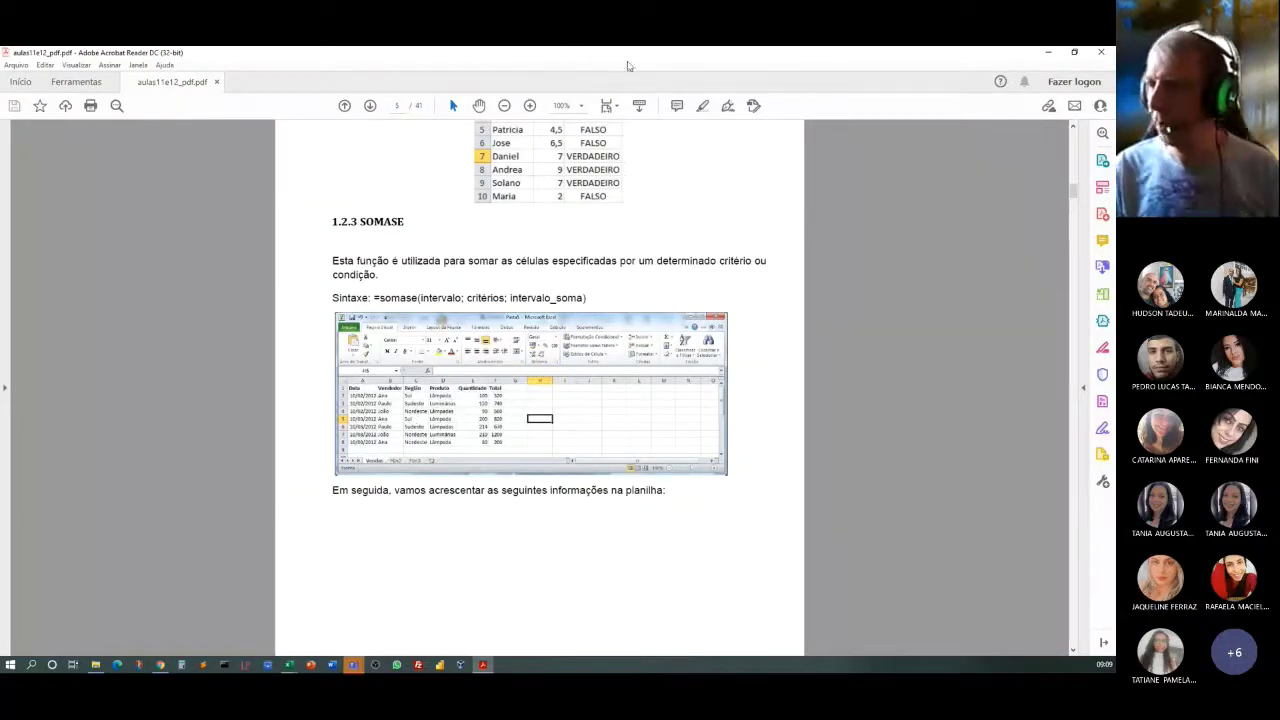
pyautogui.hotkey('alt', 'Tab')
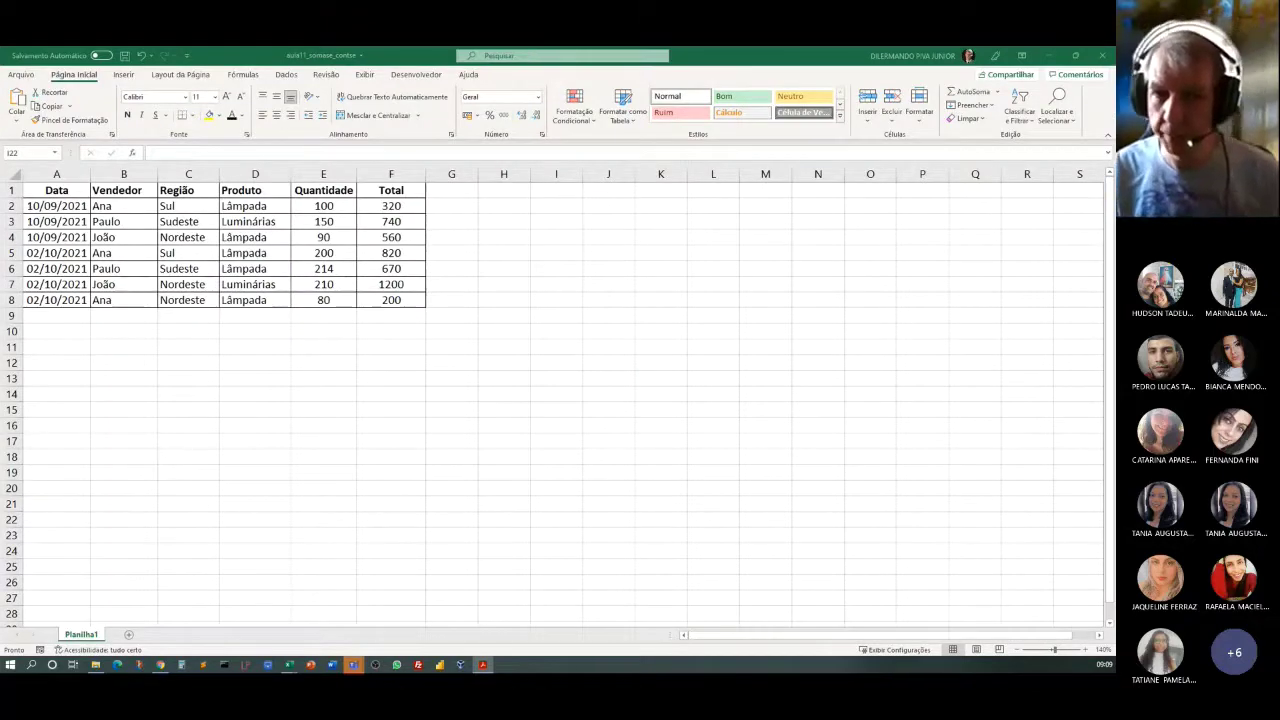
pyautogui.hotkey('alt', 'Tab')
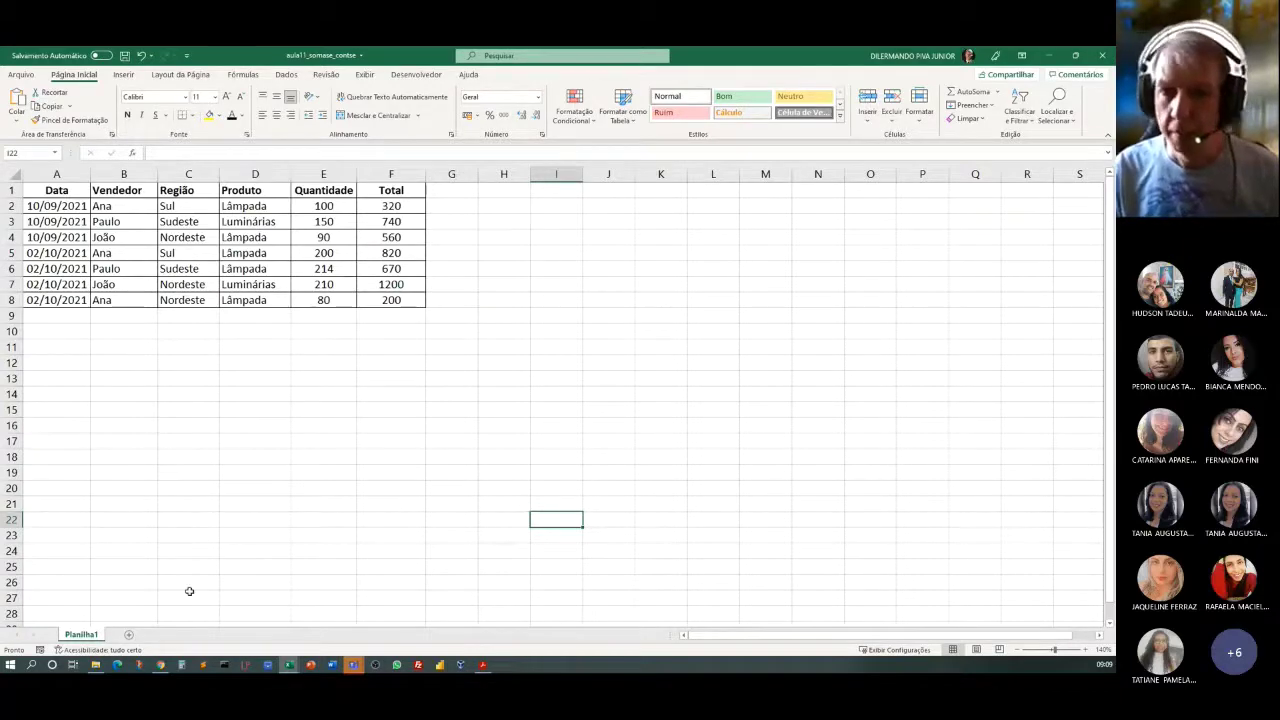
# Enter the headers Vendedor in I1 and Total in J1, and widen columns I and J.
pyautogui.click(541, 193)
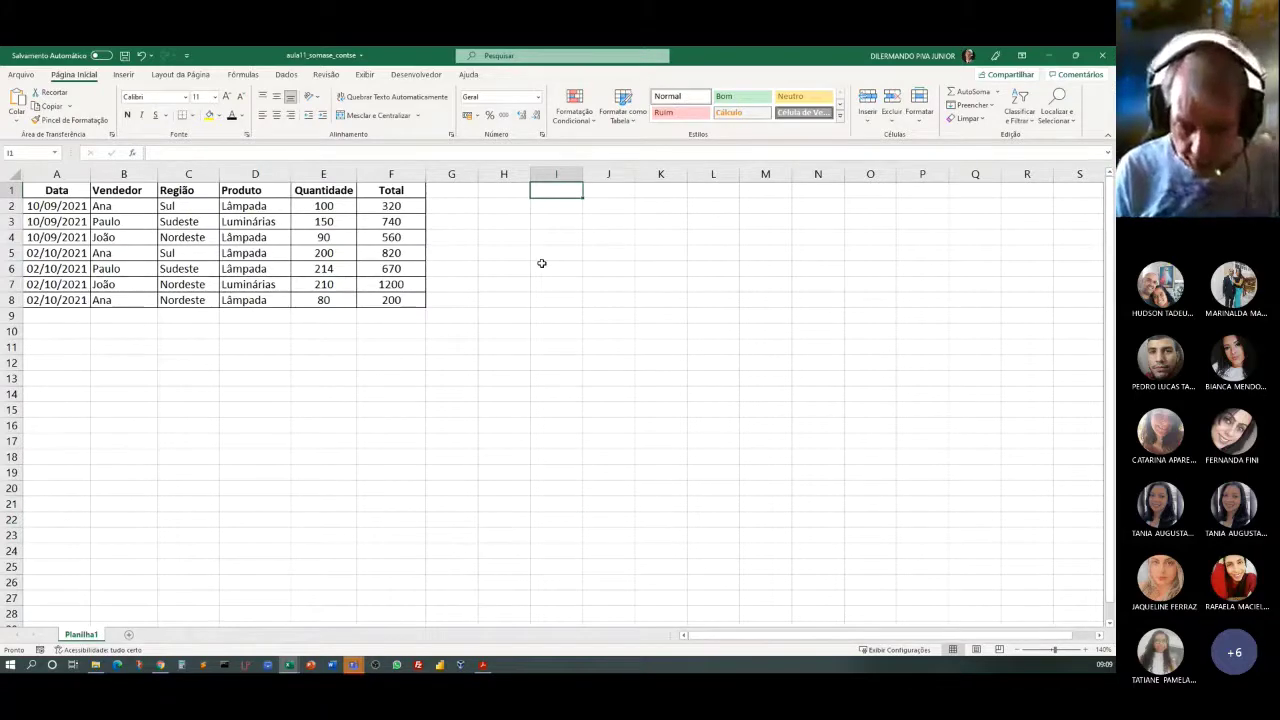
pyautogui.write('ve')
pyautogui.press('BackSpace')
pyautogui.press('BackSpace')
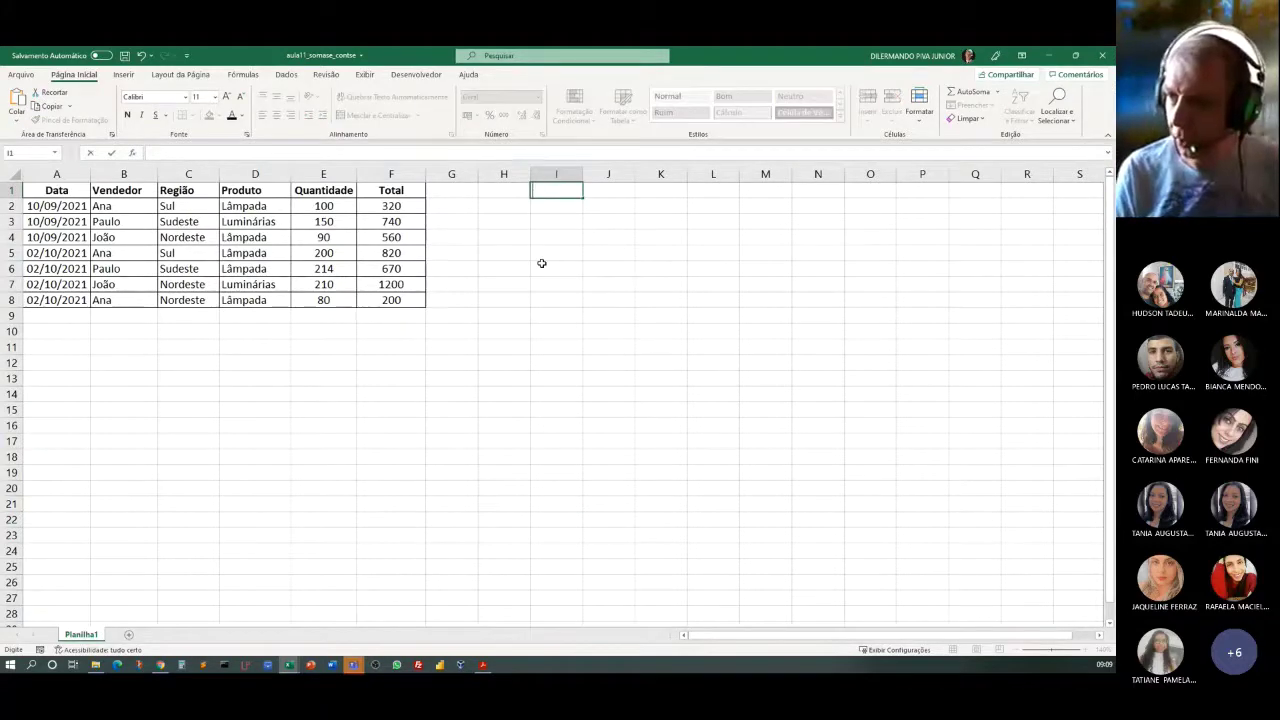
pyautogui.write('Vendedor')
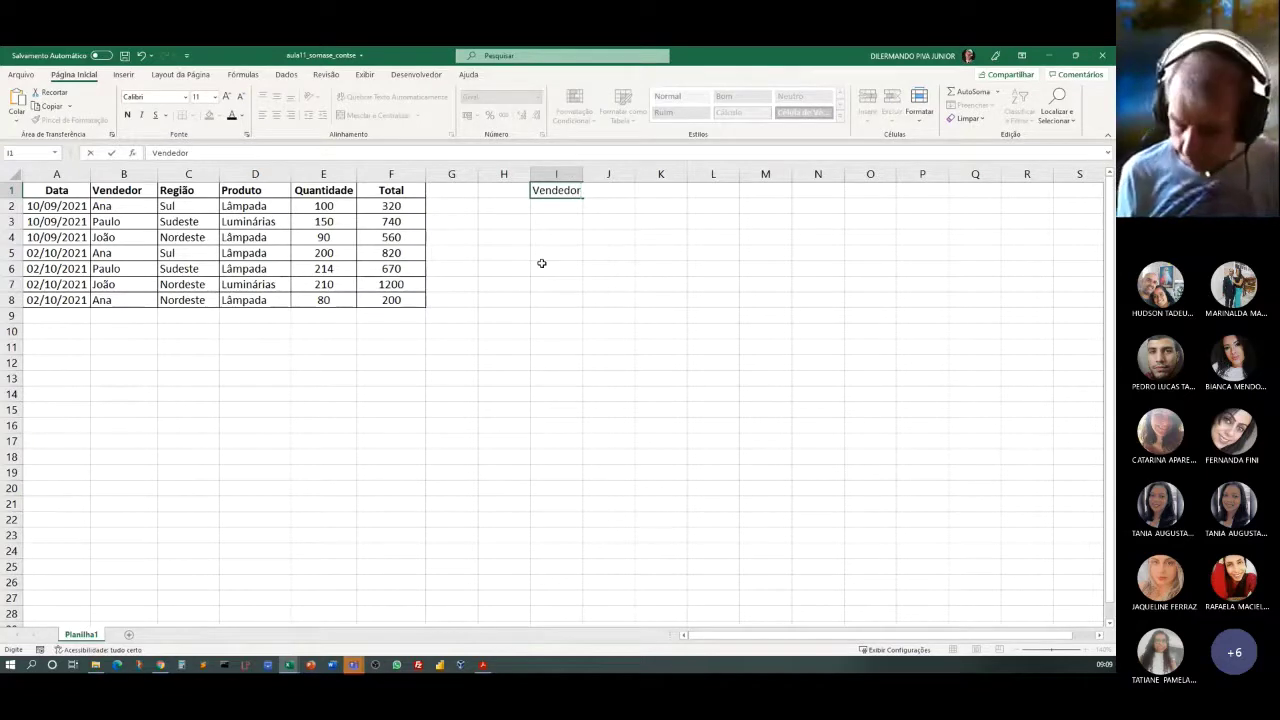
pyautogui.press('Tab')
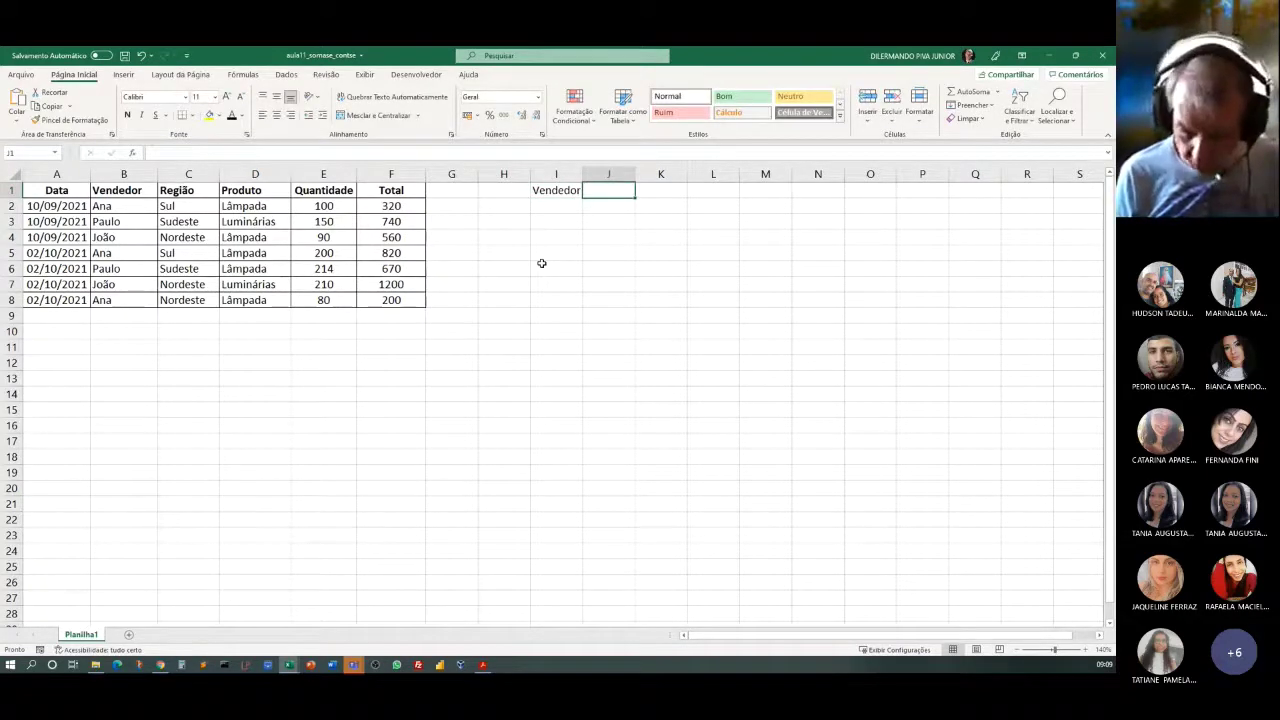
pyautogui.write('Total')
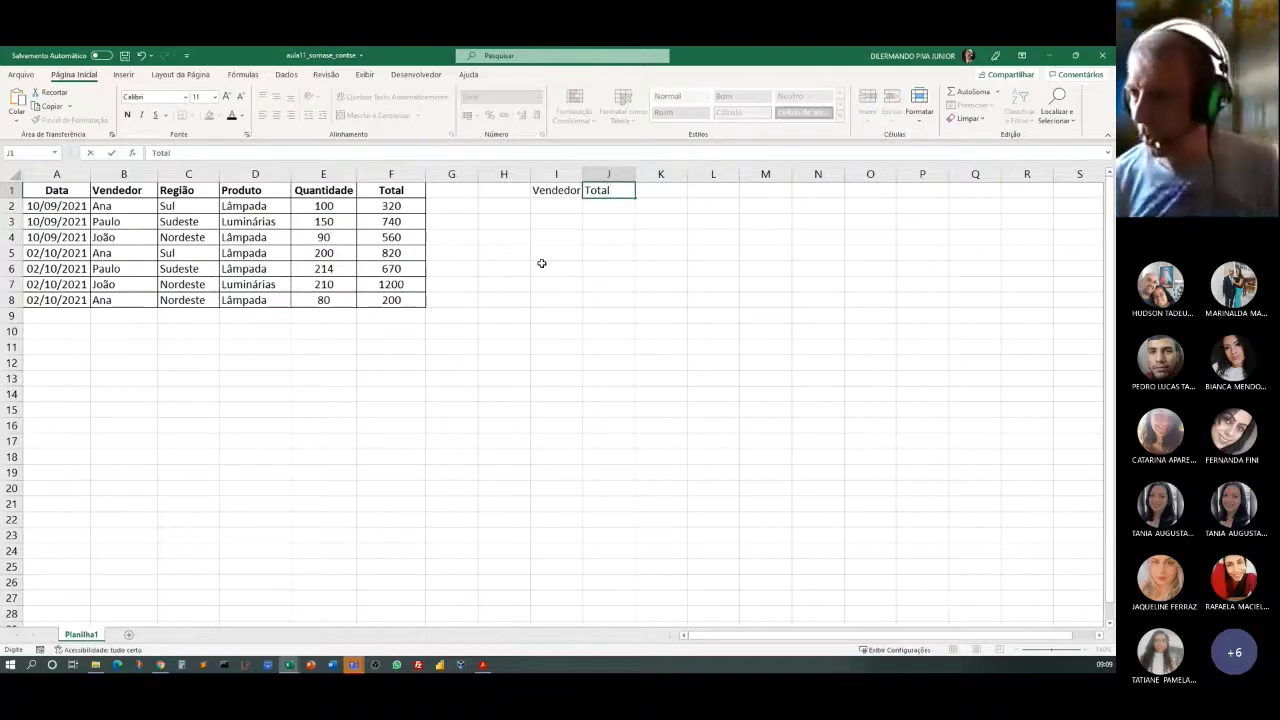
pyautogui.press('Return')
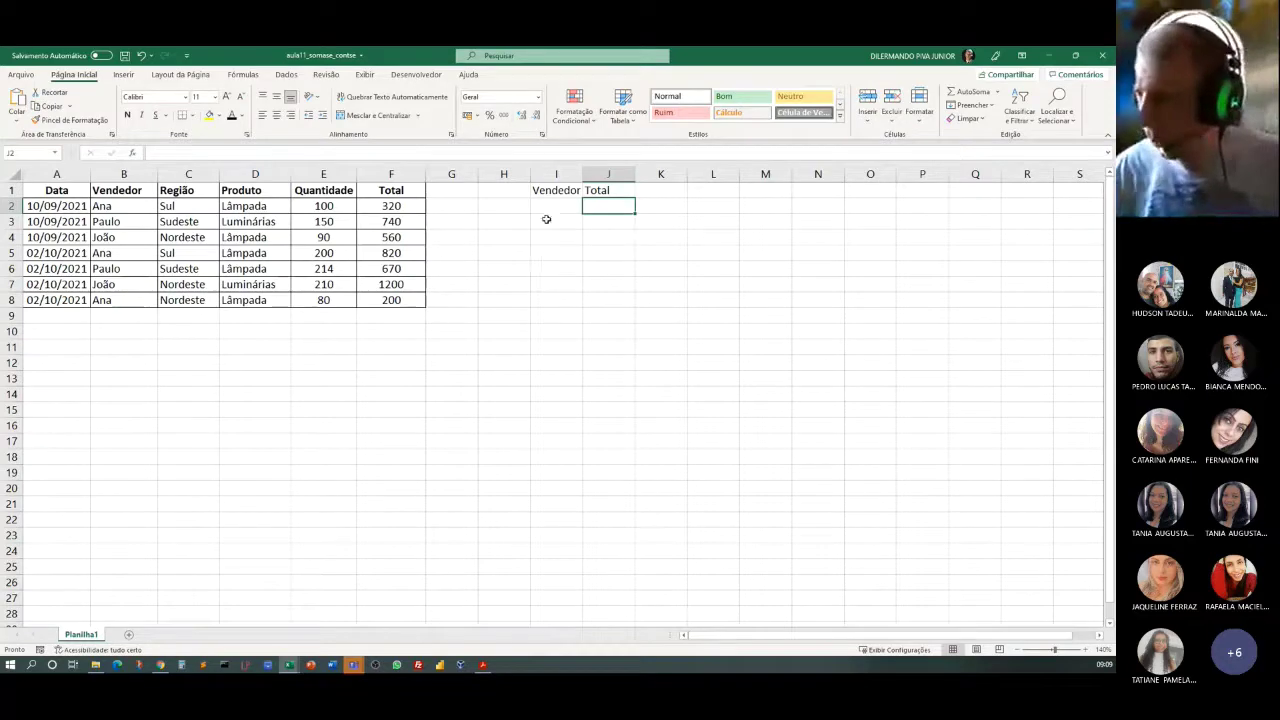
pyautogui.moveTo(635, 175); pyautogui.dragTo(602, 174)
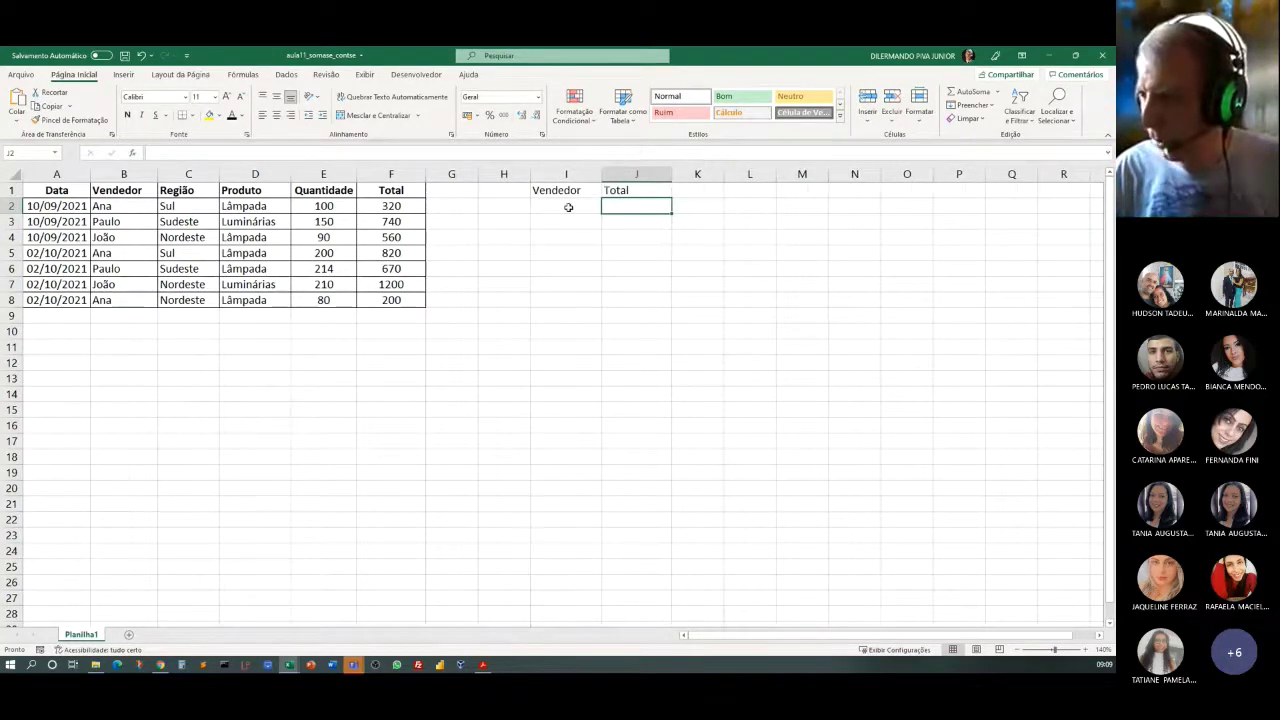
# List two sellers under Vendedor, entering the name from B2 in I2 and the name from B4 in I3.
pyautogui.click(569, 206)
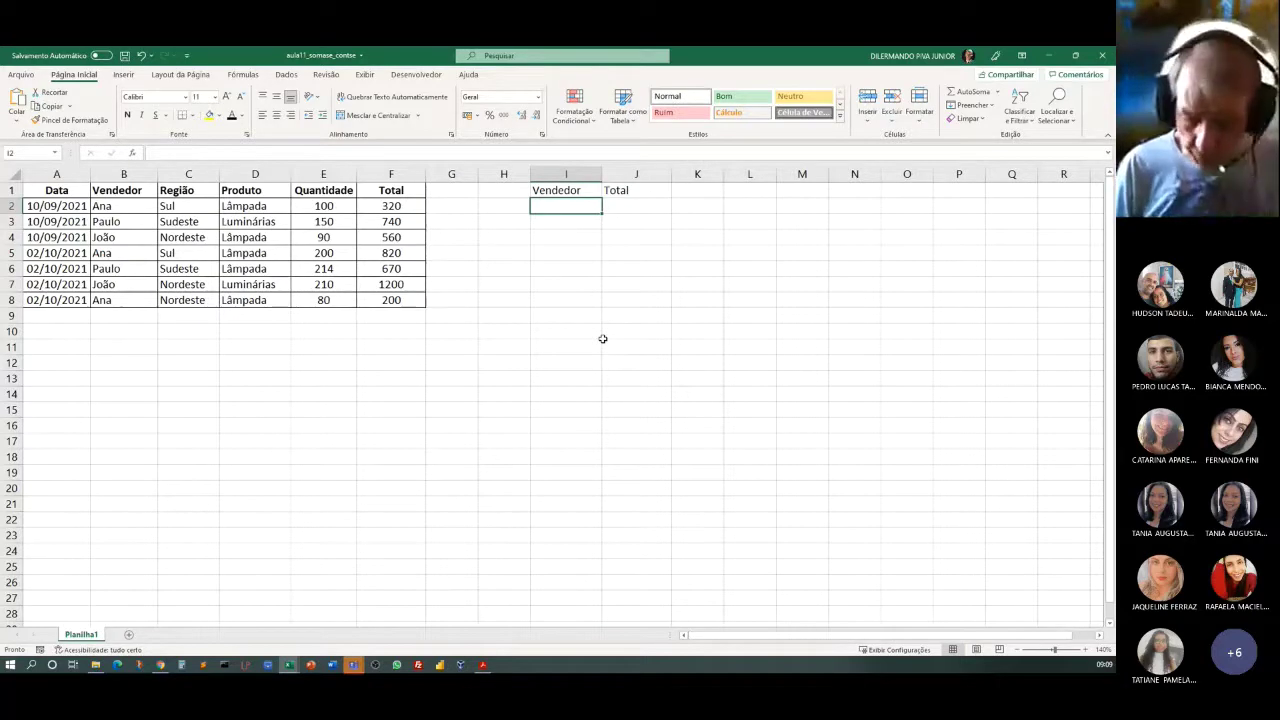
pyautogui.write('Ana')
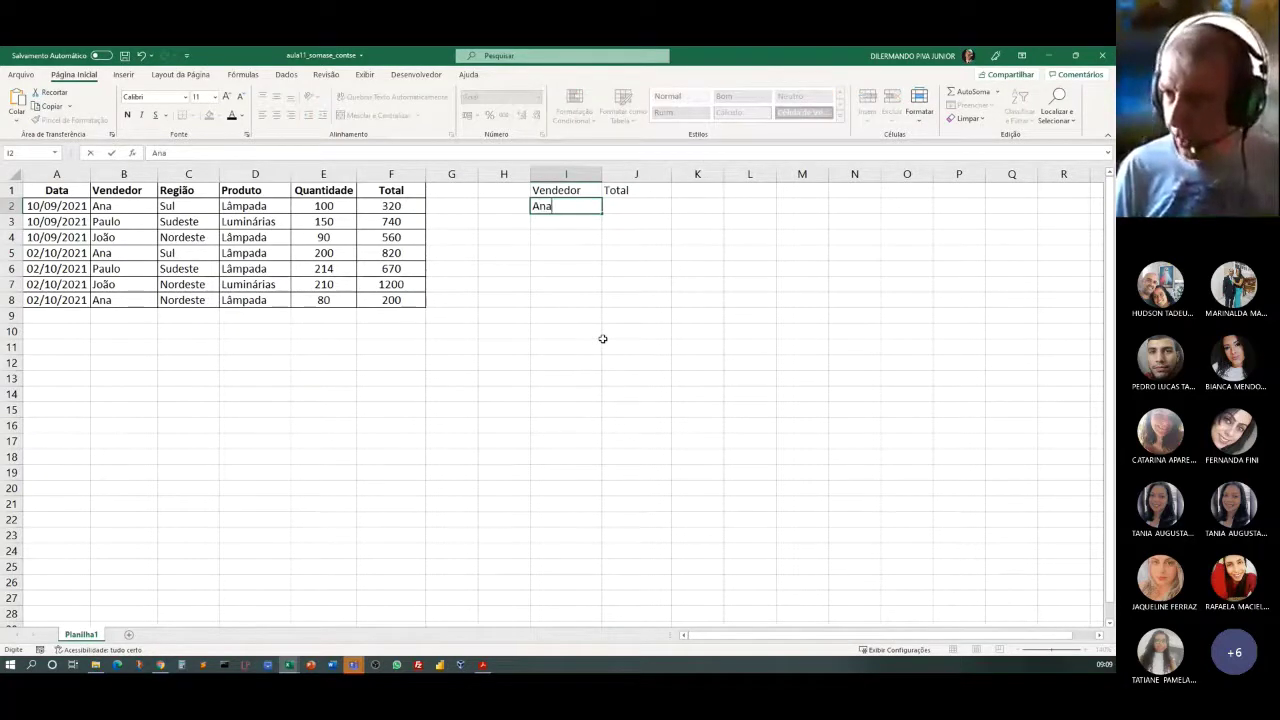
pyautogui.press('Return')
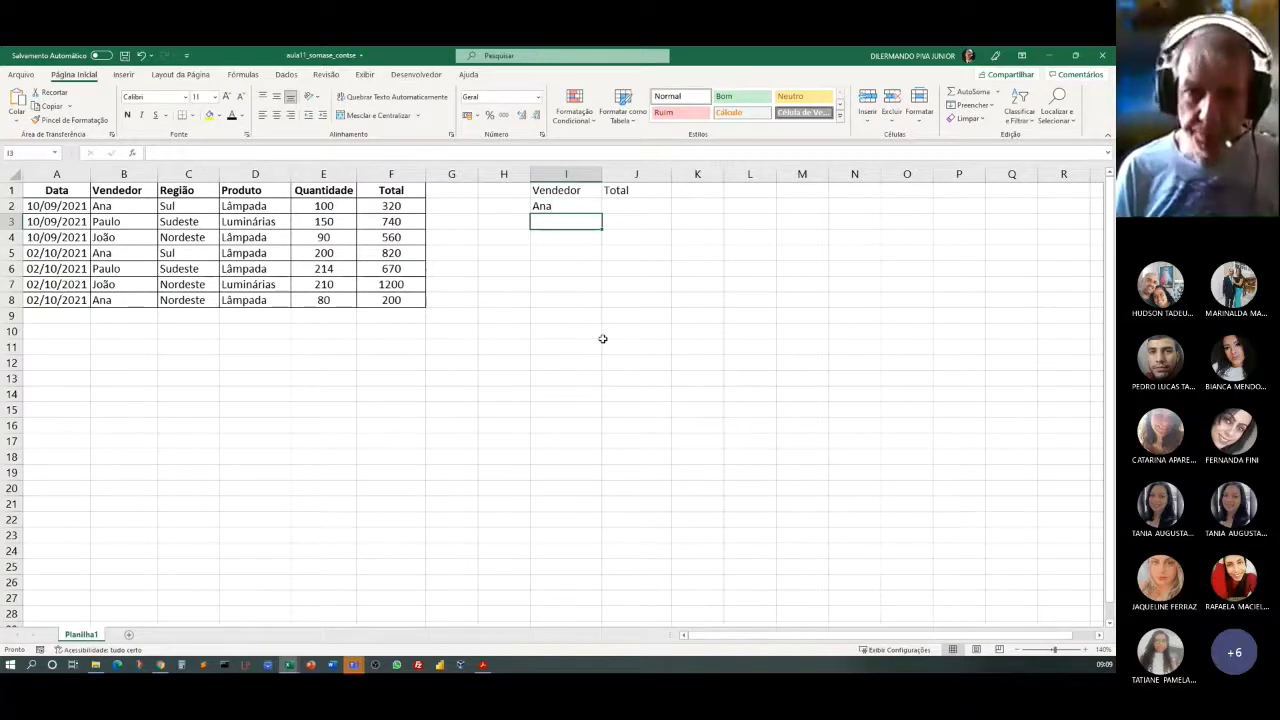
pyautogui.write('João')
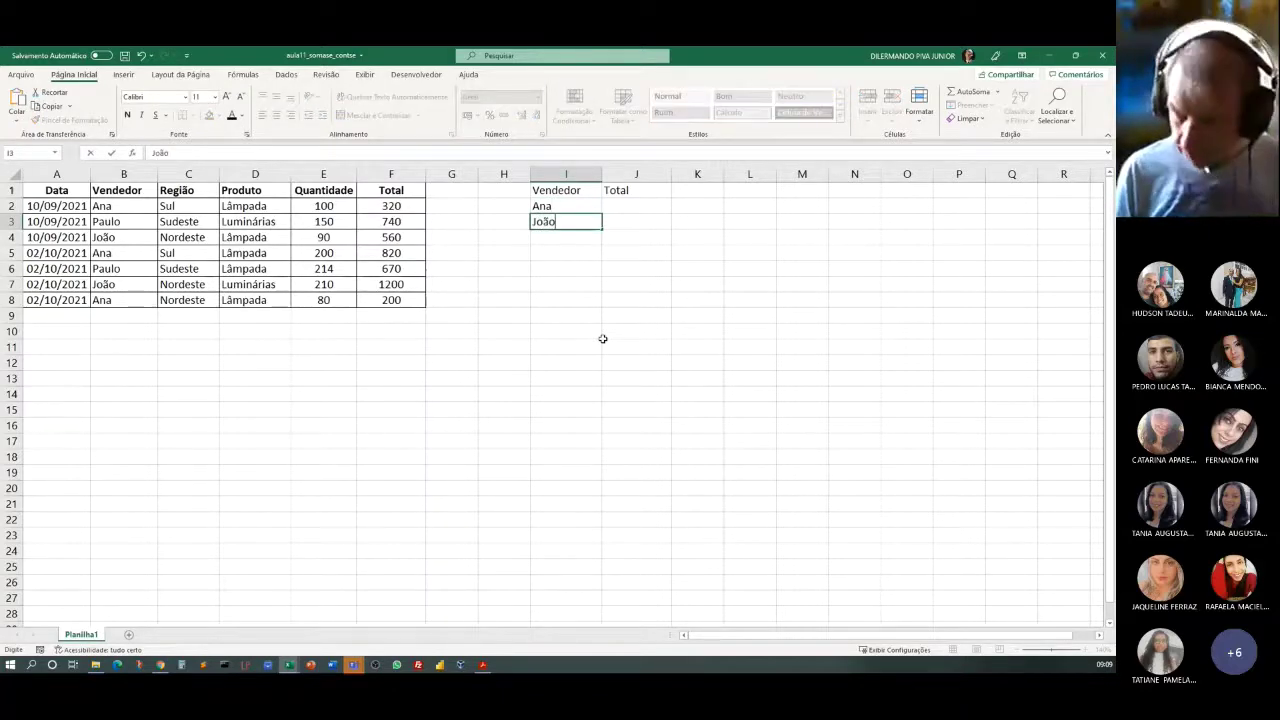
pyautogui.press('Return')
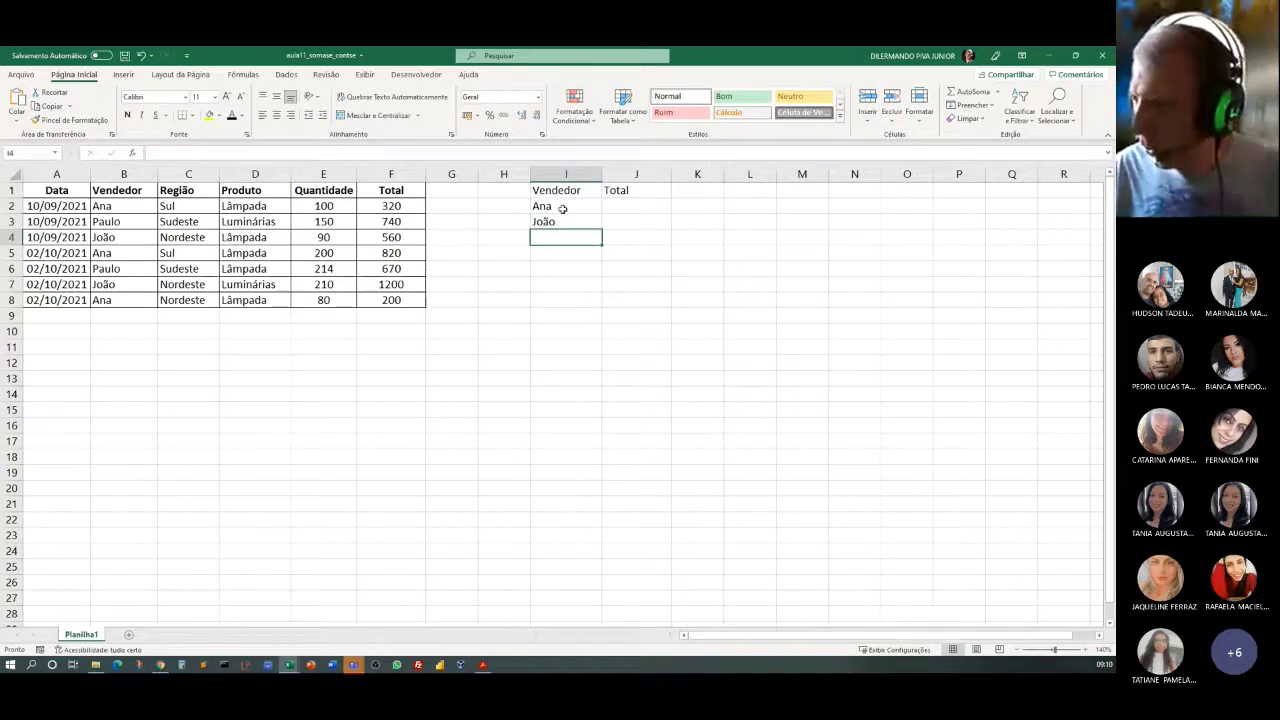
# Start a SOMASE formula in J2 with the seller names in B2:B8 as the criteria range.
pyautogui.click(612, 210)
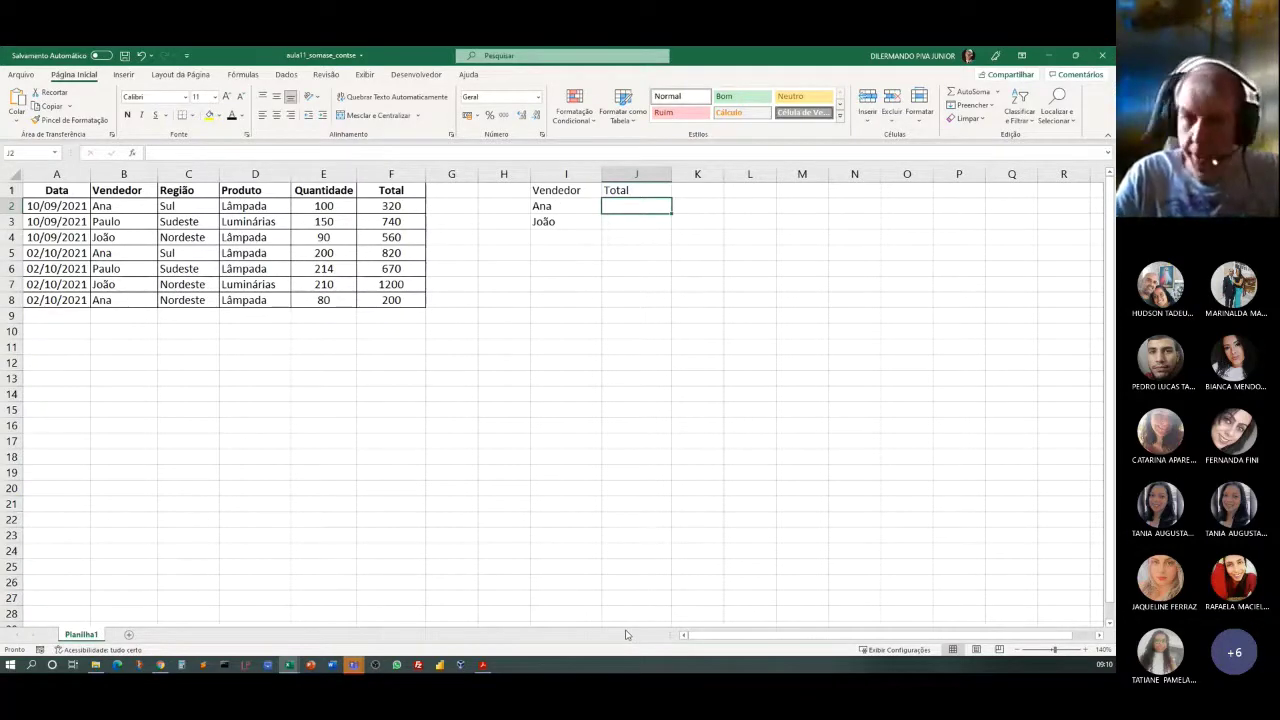
pyautogui.write('=')
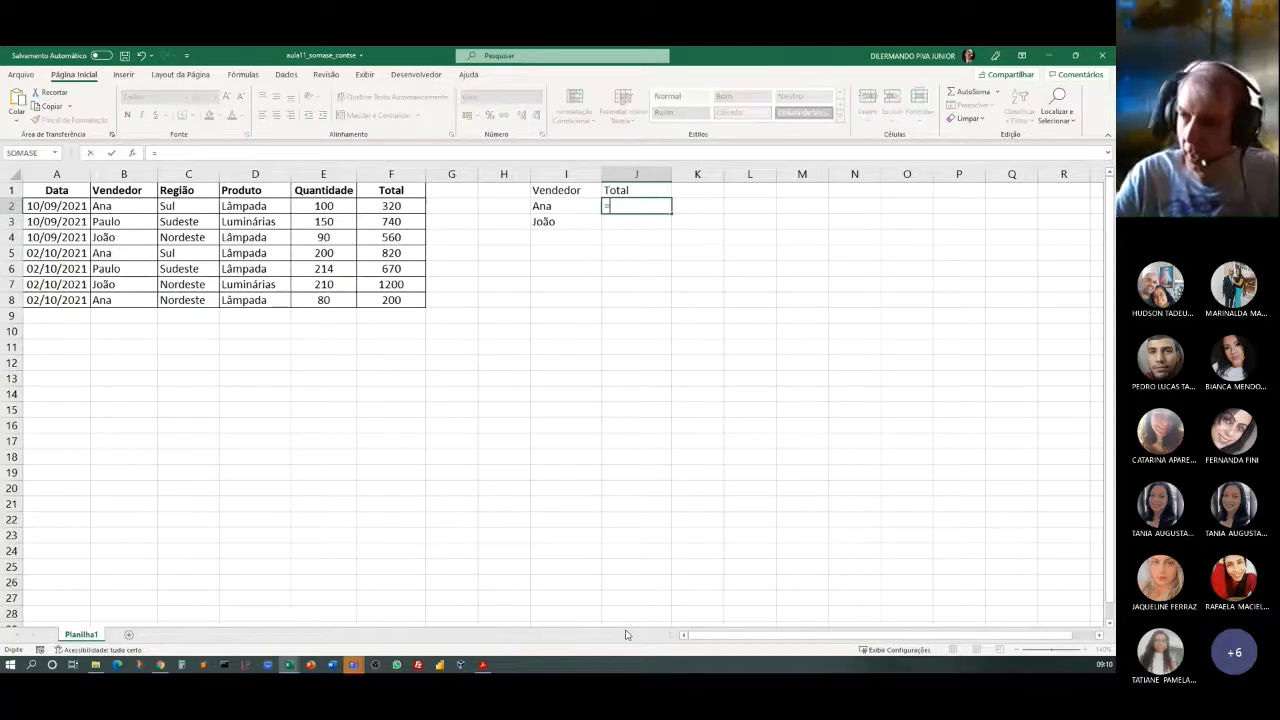
pyautogui.write('SOMASE')
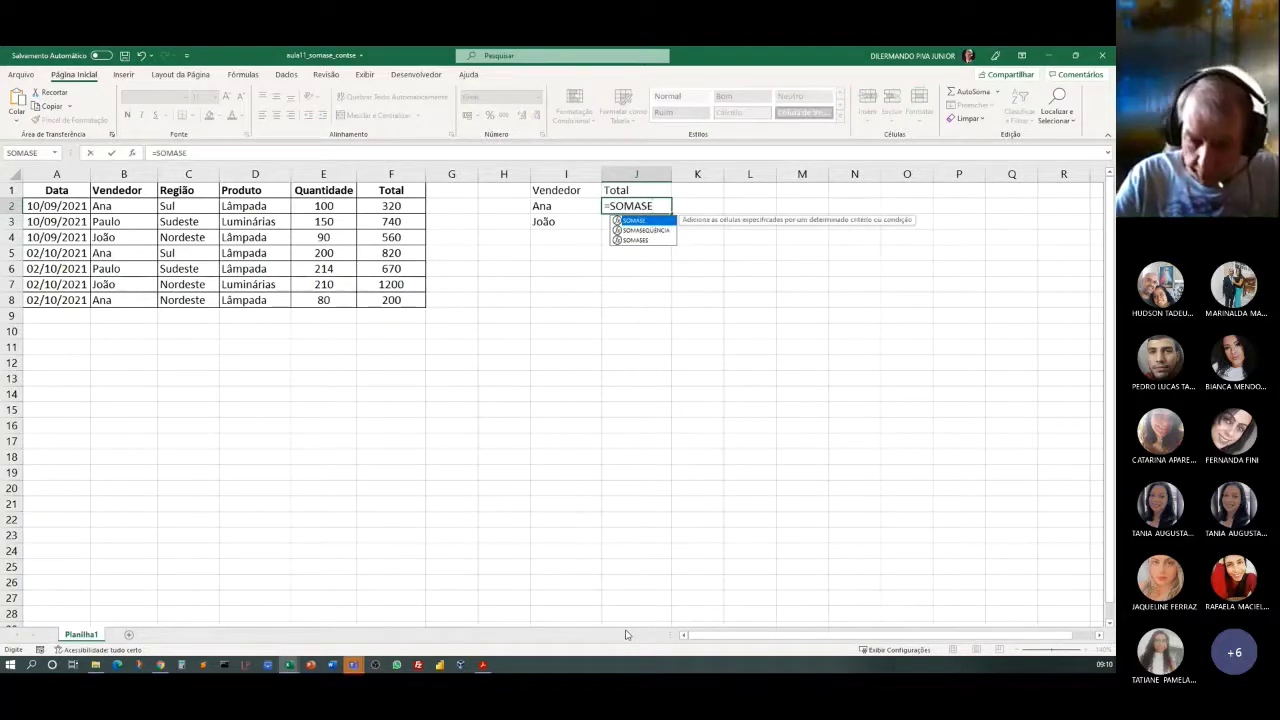
pyautogui.write('(')
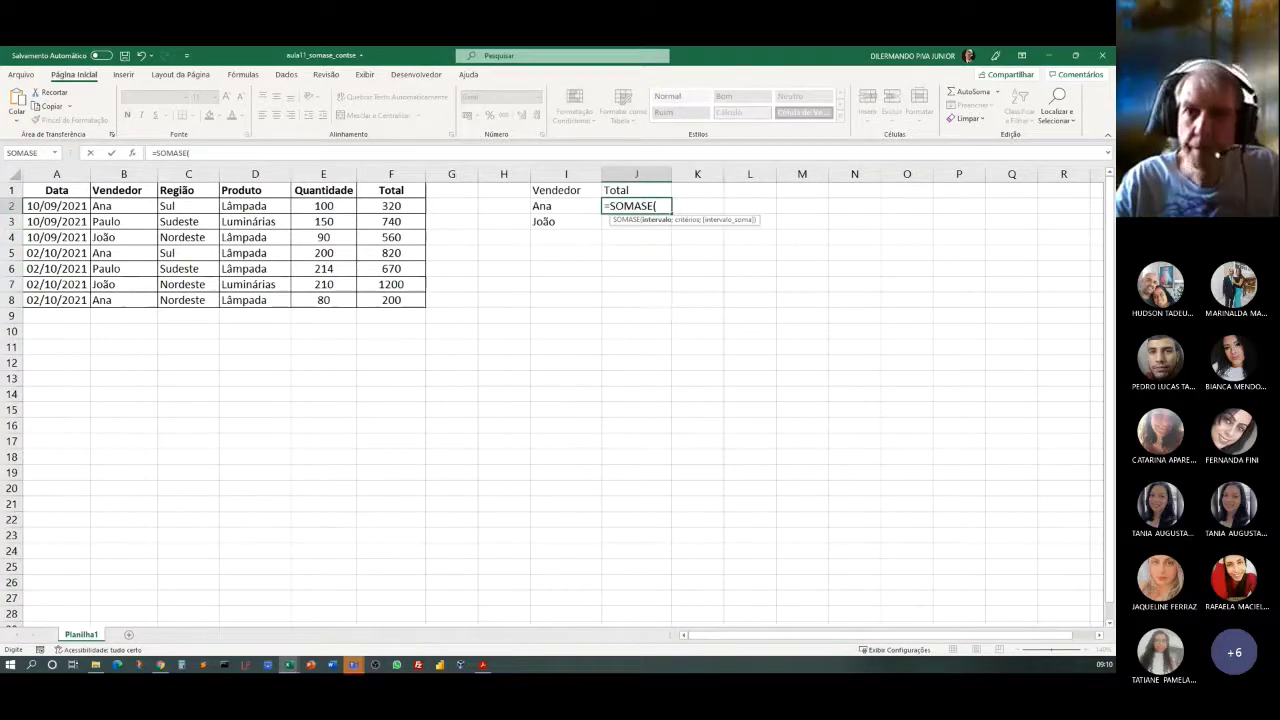
pyautogui.hotkey('alt', 'Tab')
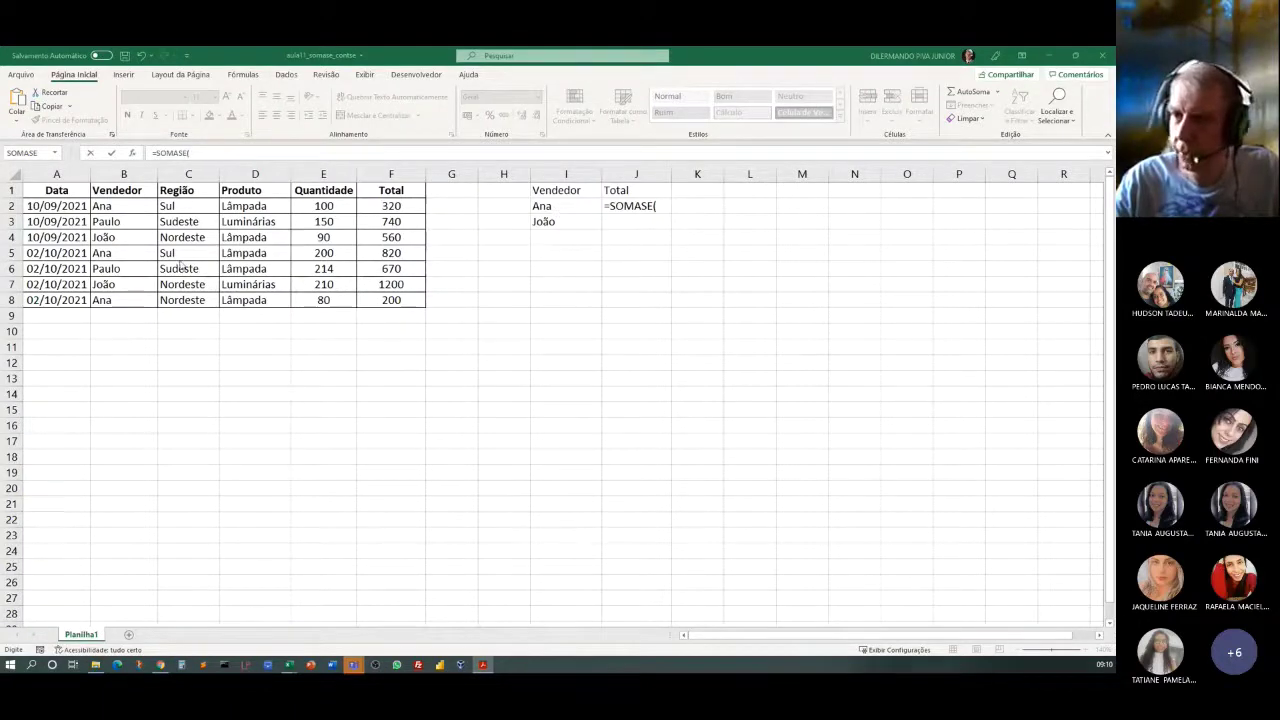
pyautogui.hotkey('alt', 'Tab')
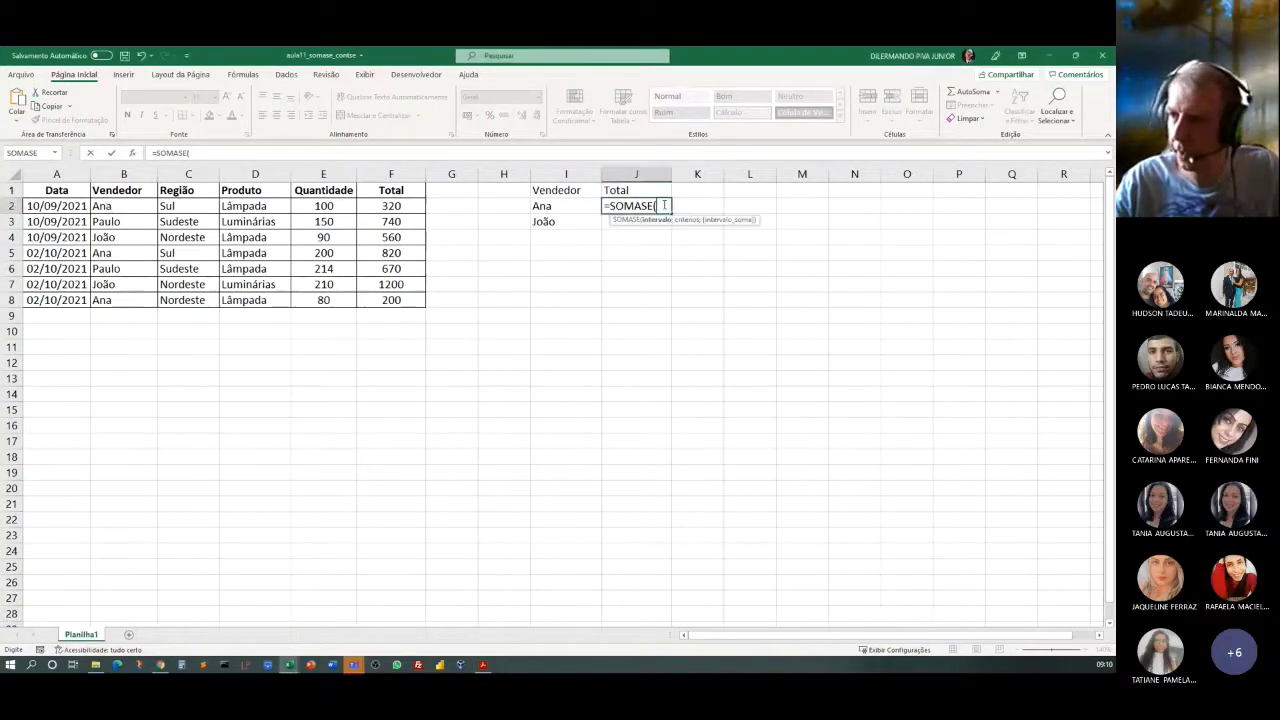
pyautogui.click(133, 208)
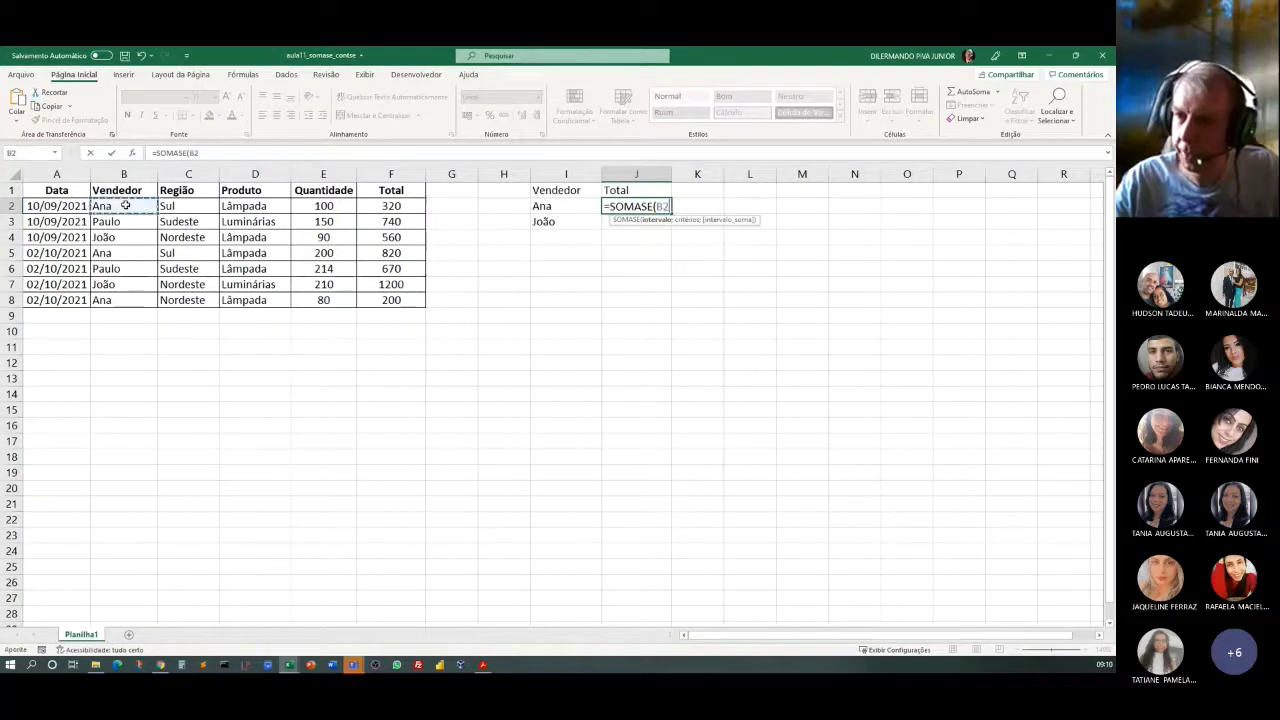
pyautogui.moveTo(133, 208); pyautogui.dragTo(310, 301)
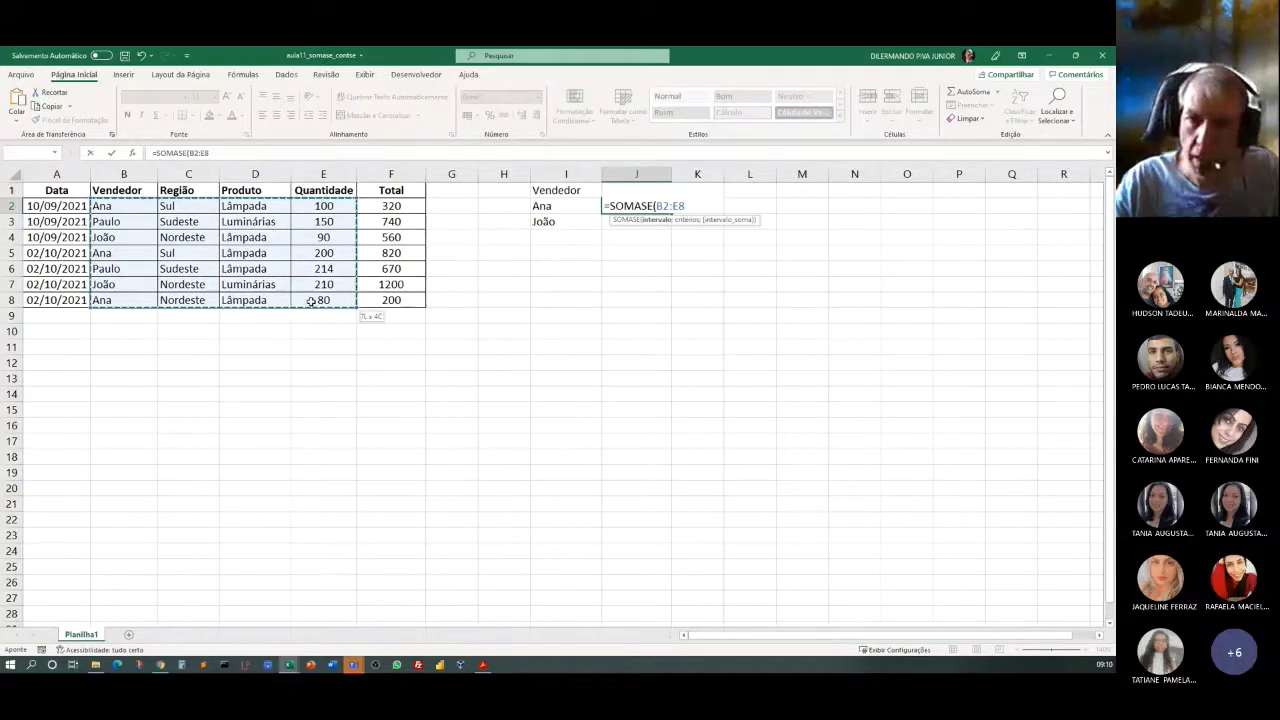
pyautogui.moveTo(313, 301); pyautogui.dragTo(130, 303)
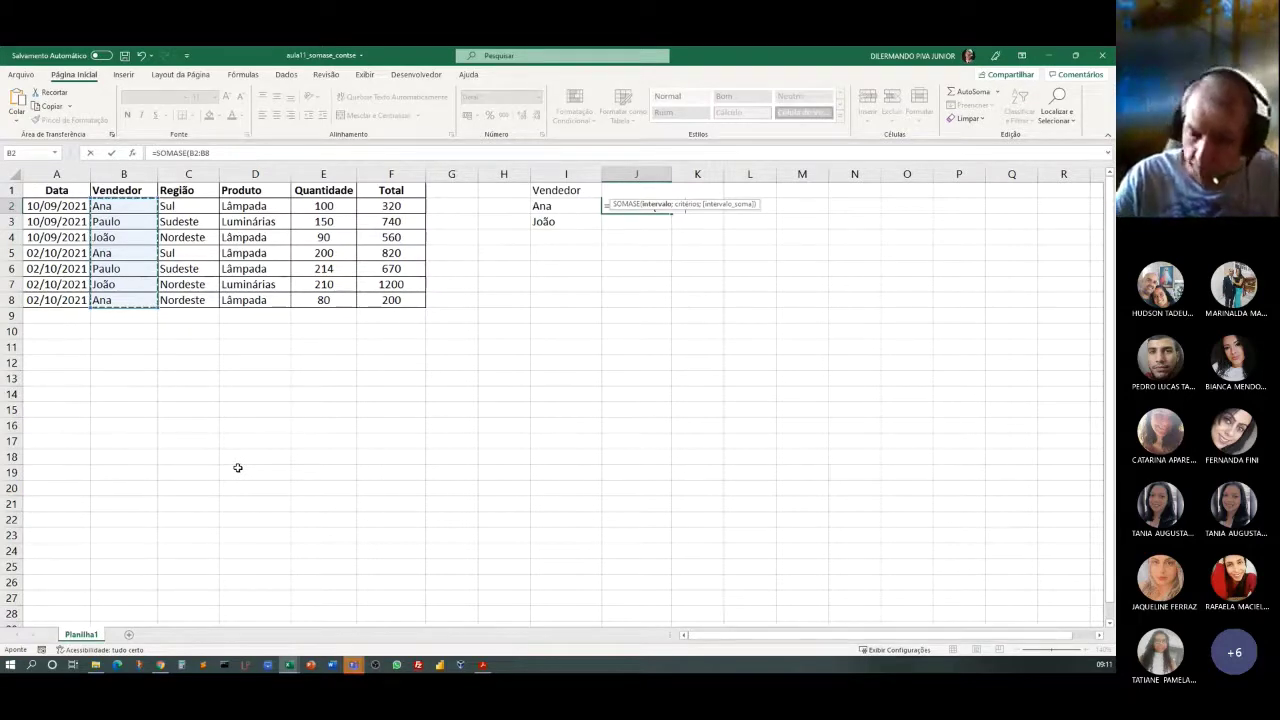
# Complete the SOMASE formula in J2 with I2 as the criterion and F2:F8 as the sum range.
pyautogui.write(';')
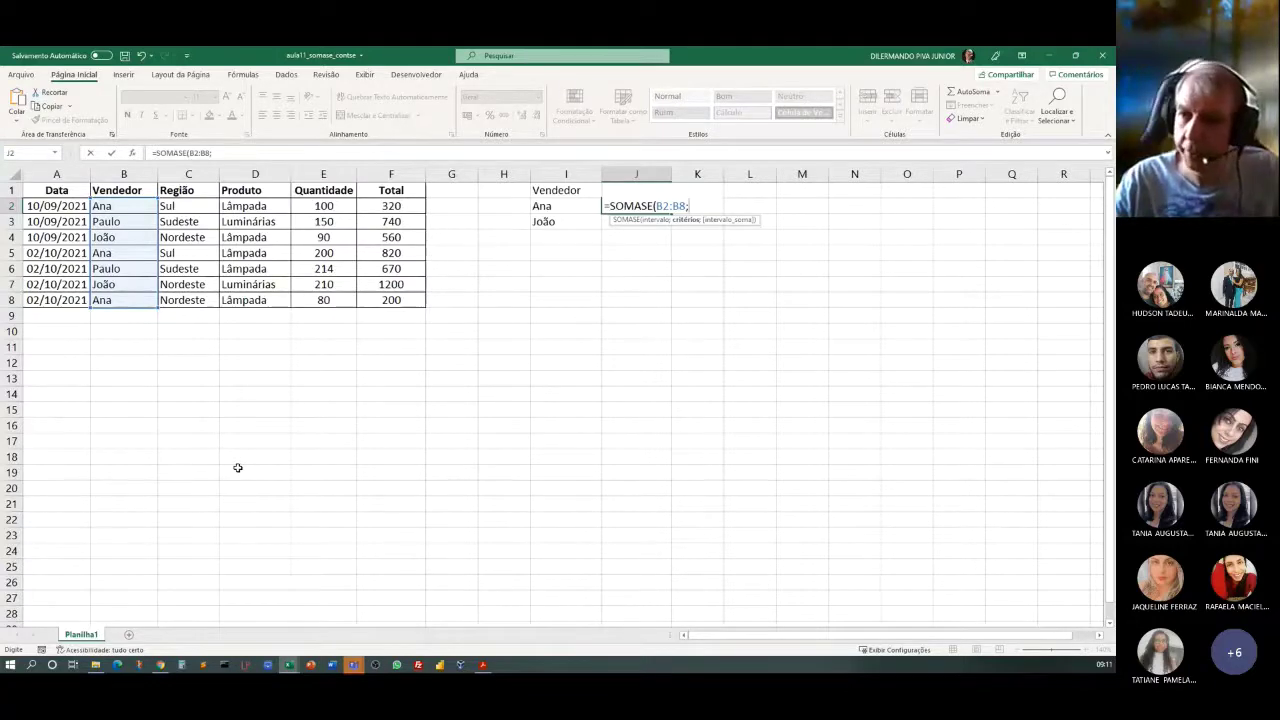
pyautogui.click(551, 207)
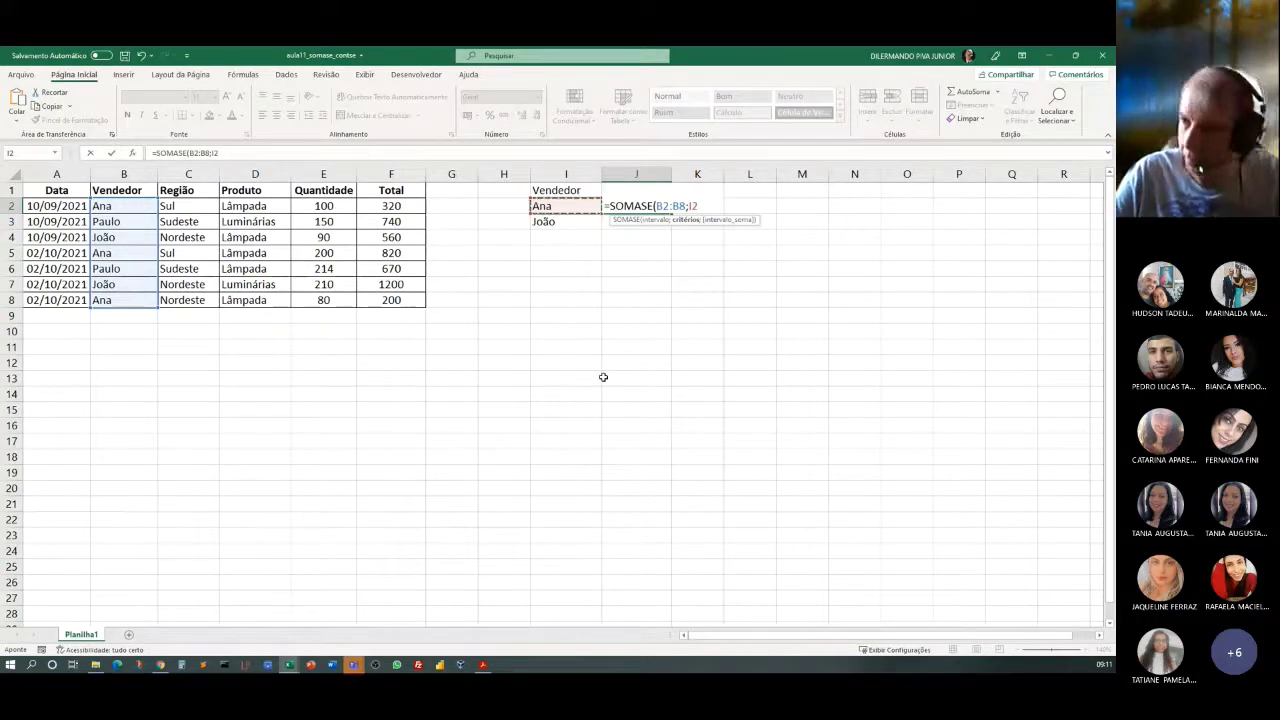
pyautogui.write(';')
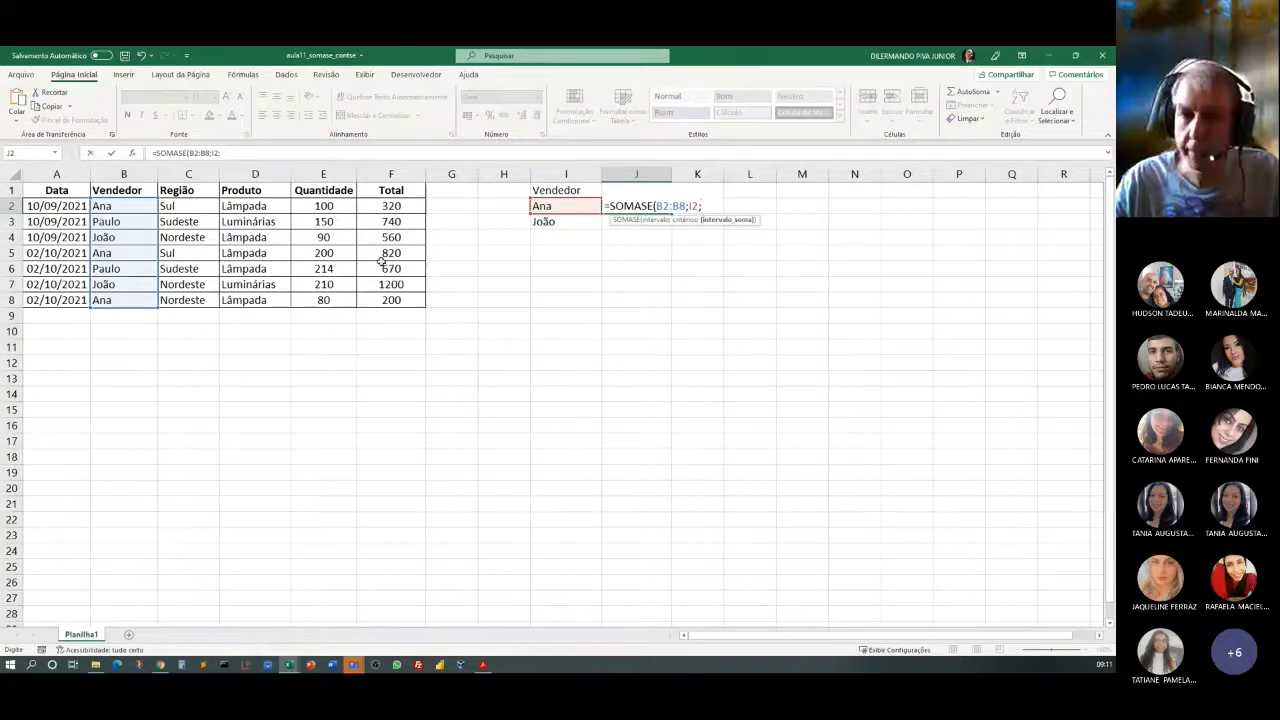
pyautogui.moveTo(376, 208); pyautogui.dragTo(376, 302)
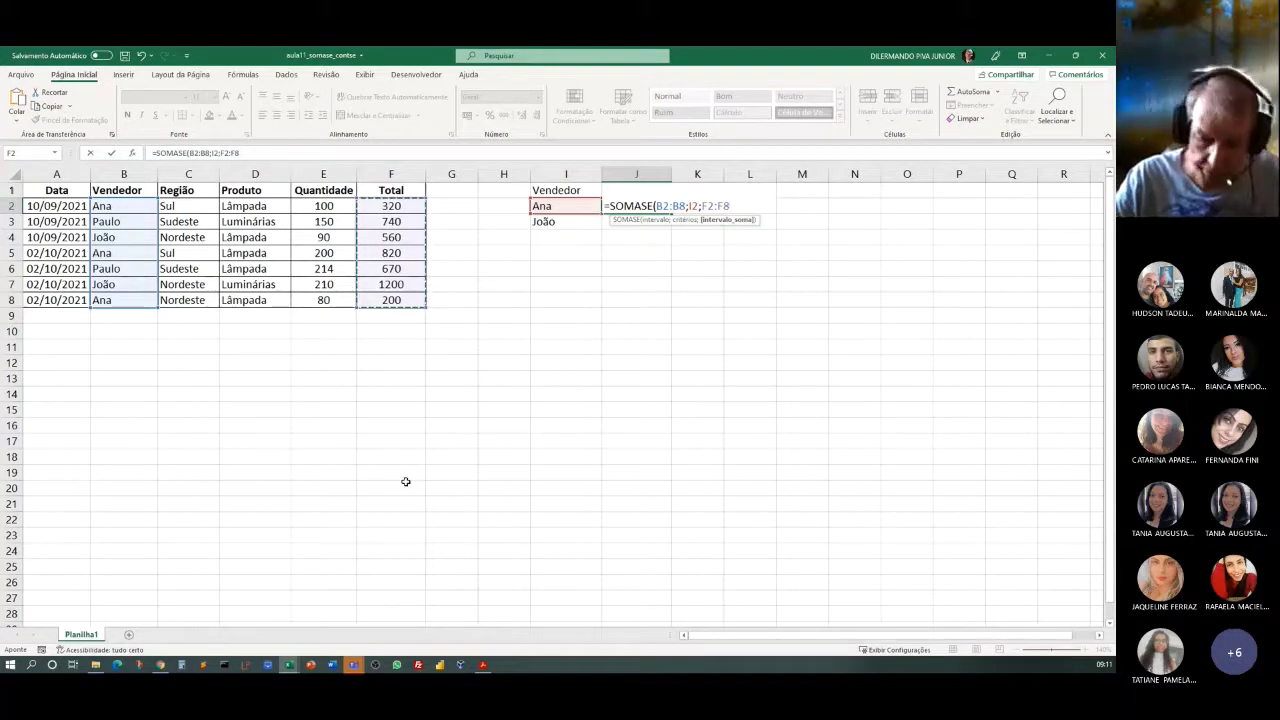
pyautogui.write(')')
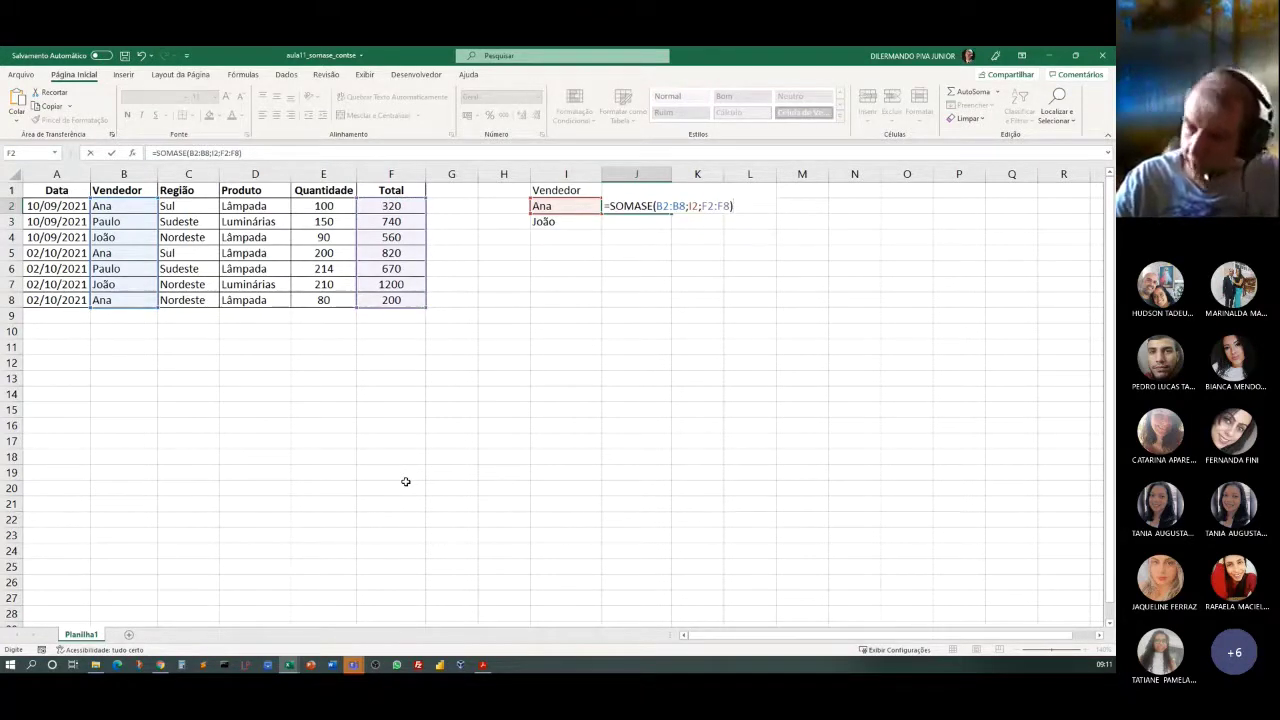
pyautogui.press('Return')
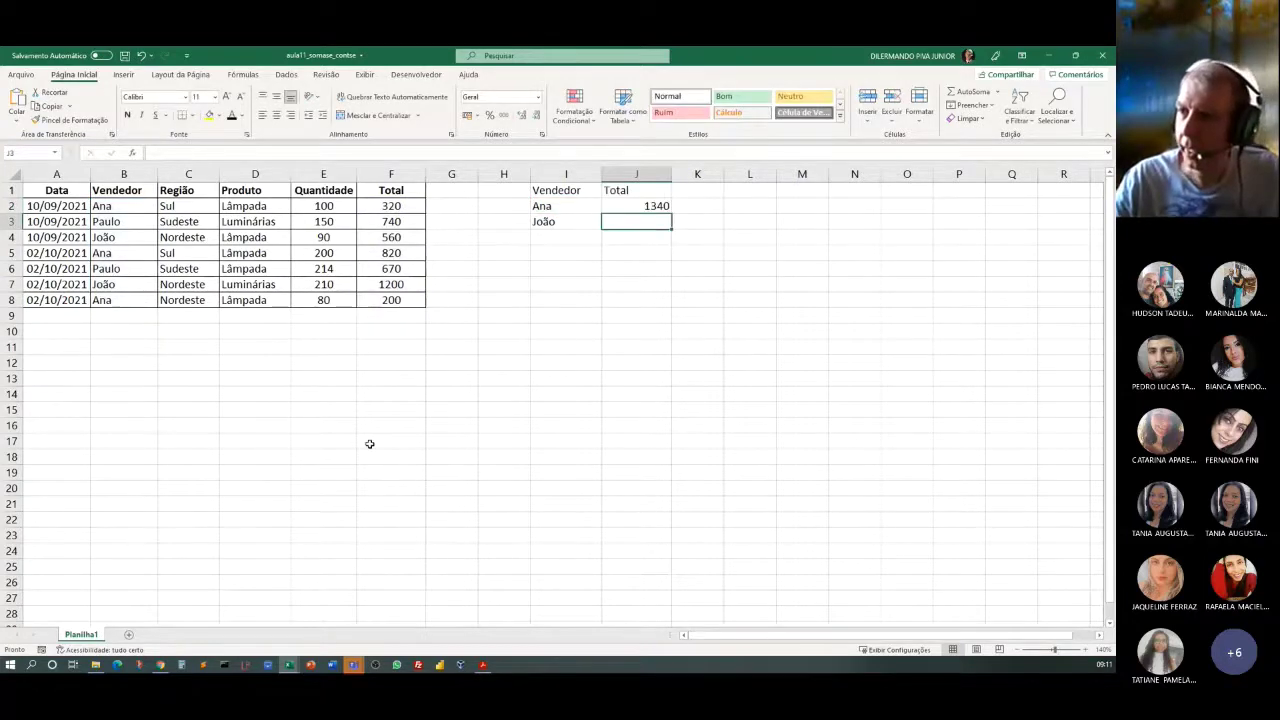
# Check the total in J2 against the first seller's sales amounts in F2, F5 and F8.
pyautogui.click(634, 206)
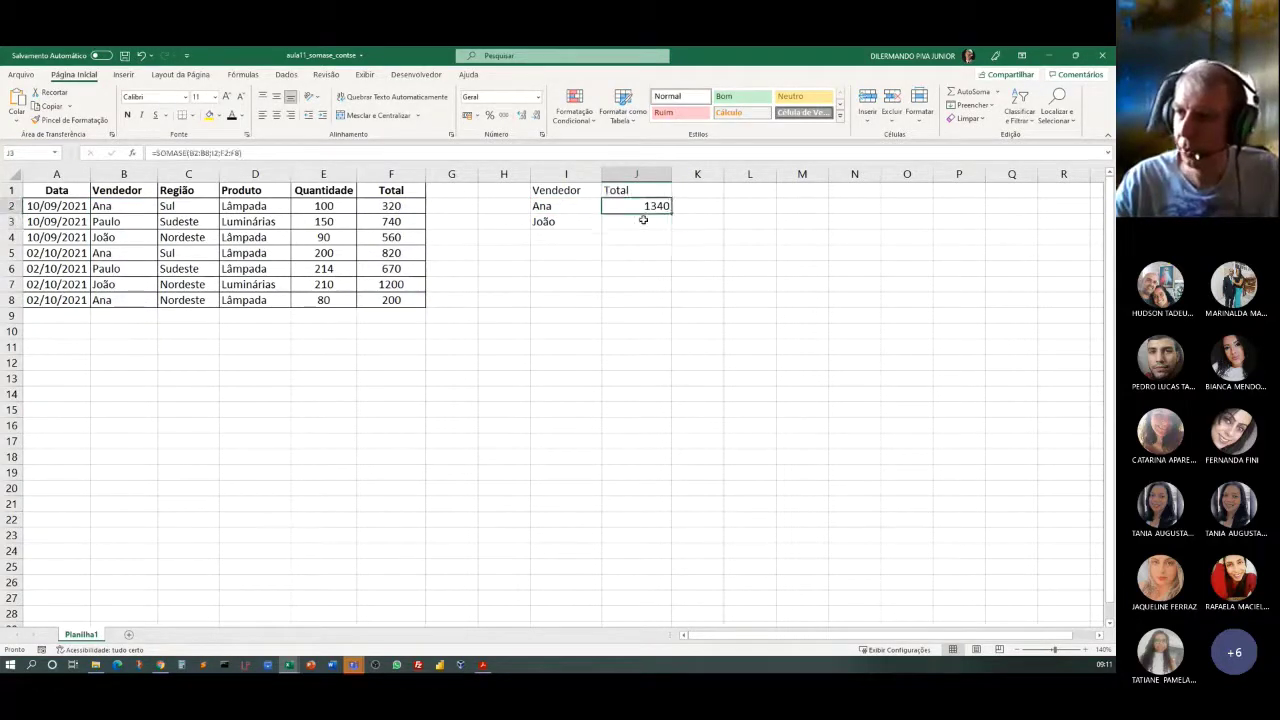
pyautogui.click(390, 207)
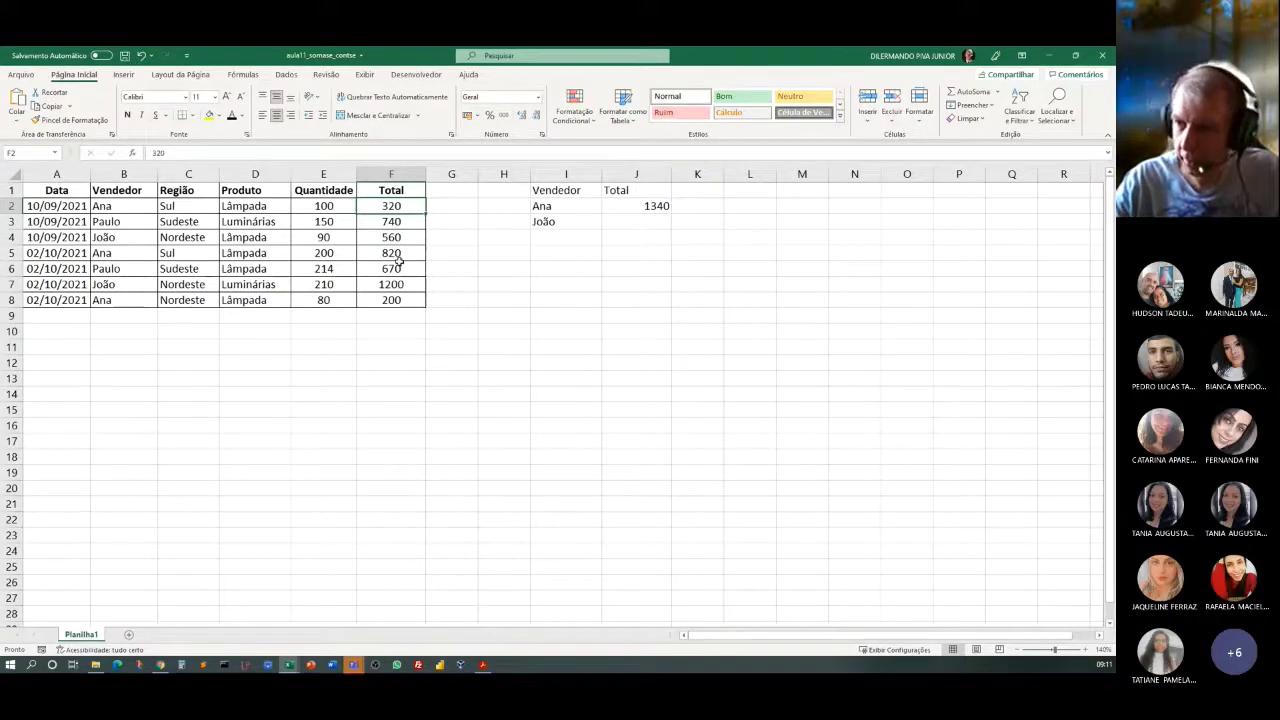
pyautogui.click(393, 255)
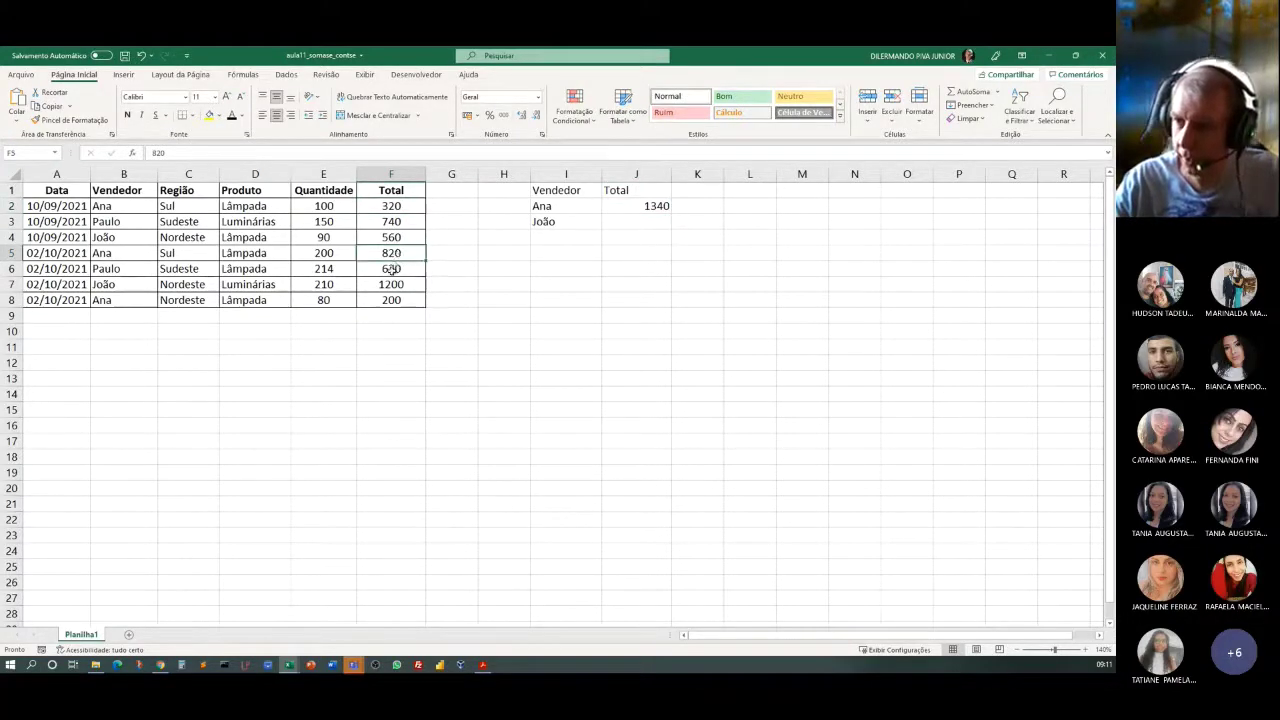
pyautogui.click(391, 301)
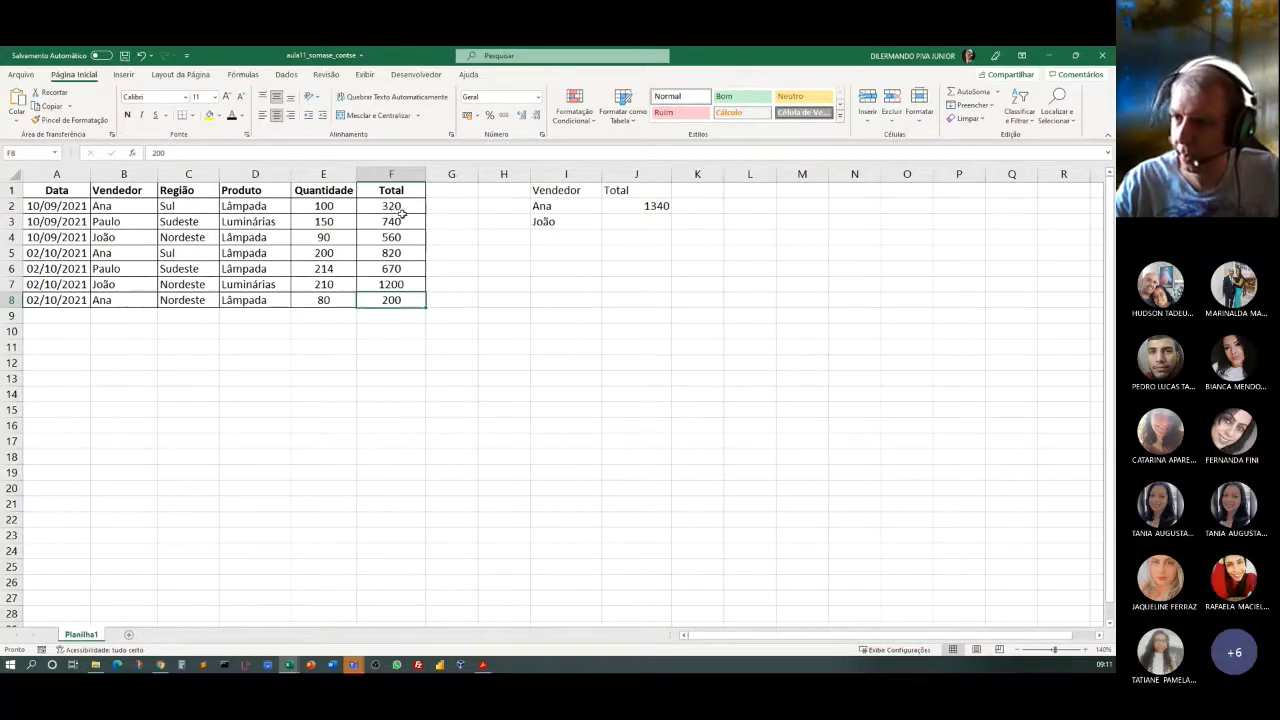
pyautogui.click(638, 207)
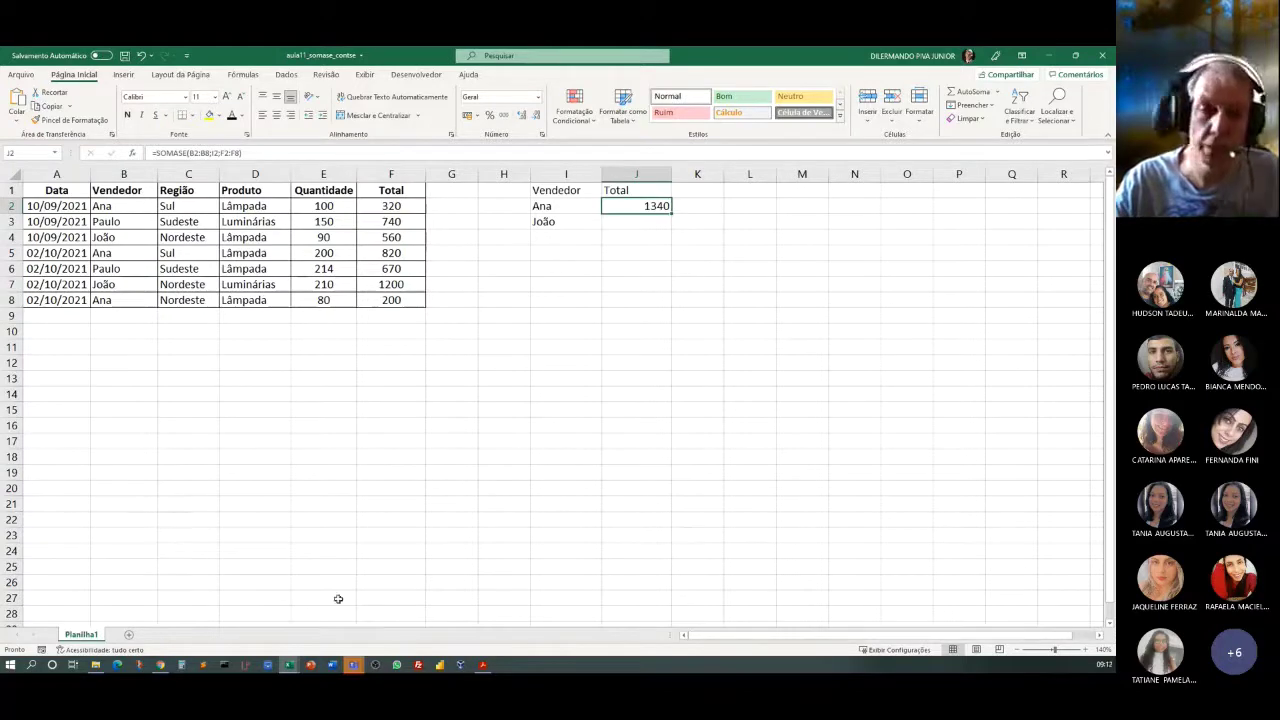
# Start a SOMASE formula in J3 for the second seller, using B2:B8 as the criteria range.
pyautogui.click(622, 219)
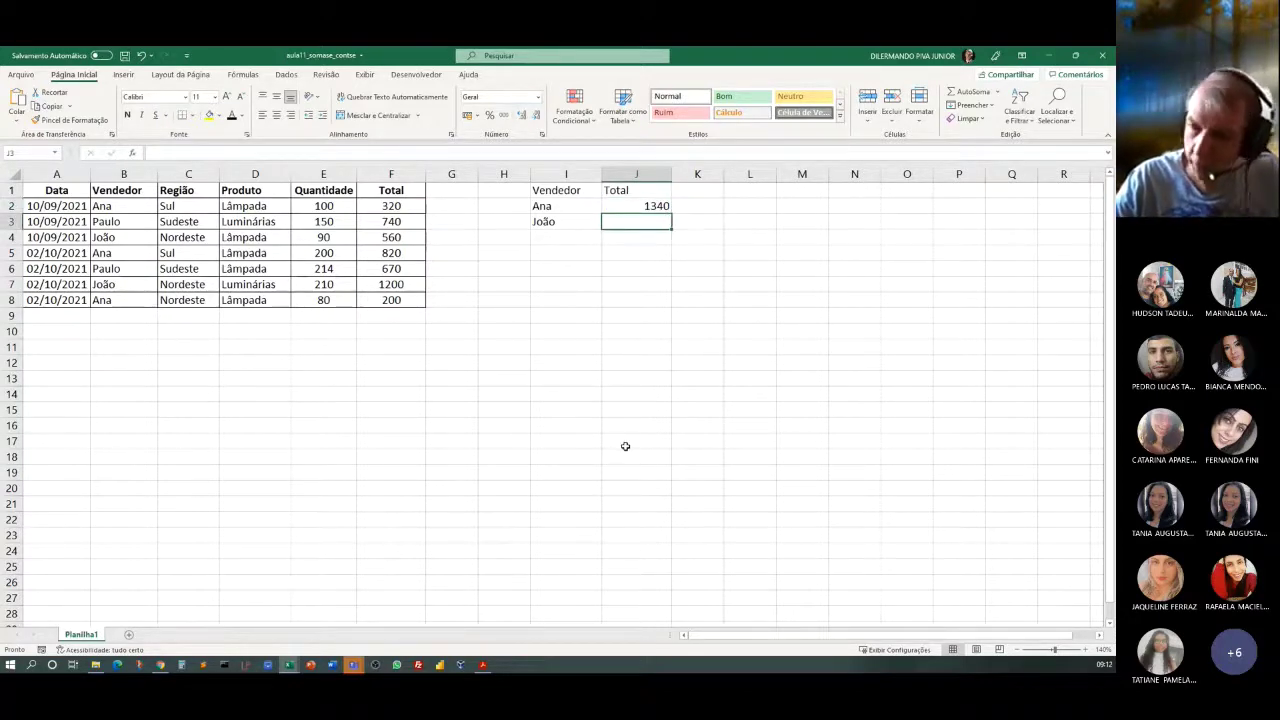
pyautogui.write('=SOM')
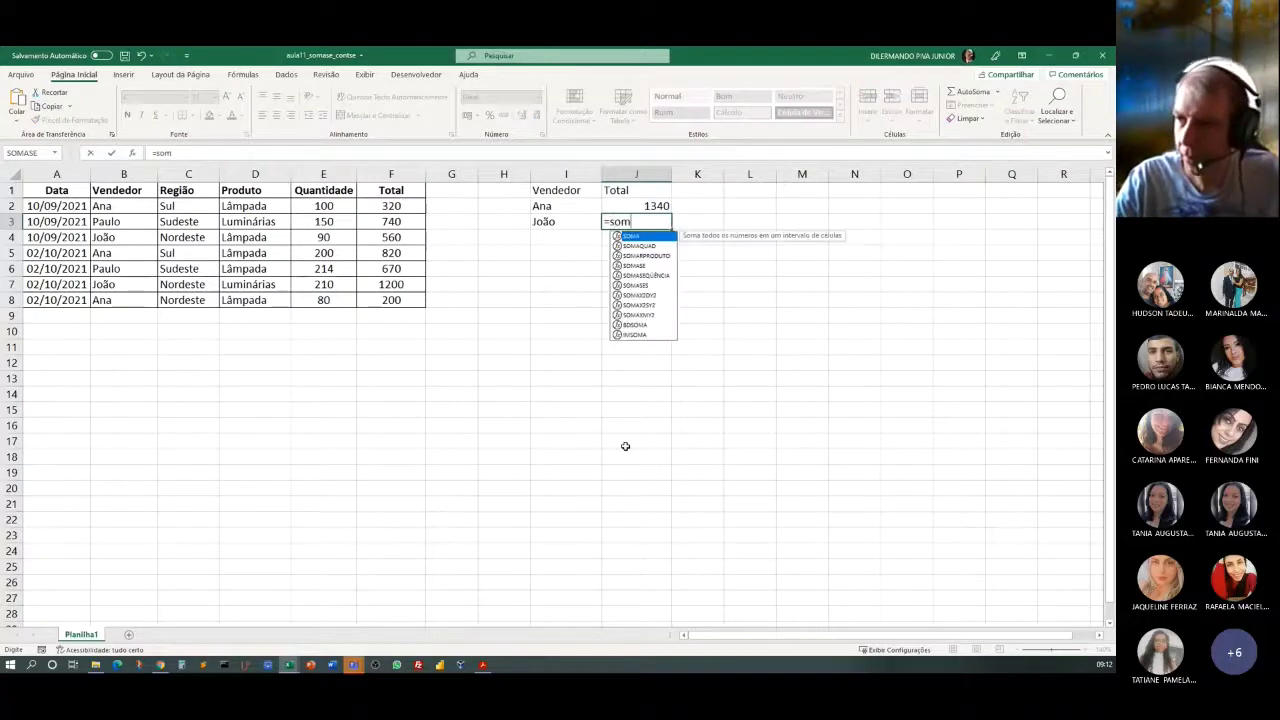
pyautogui.press('BackSpace')
pyautogui.press('BackSpace')
pyautogui.press('BackSpace')
pyautogui.write('SOMASE')
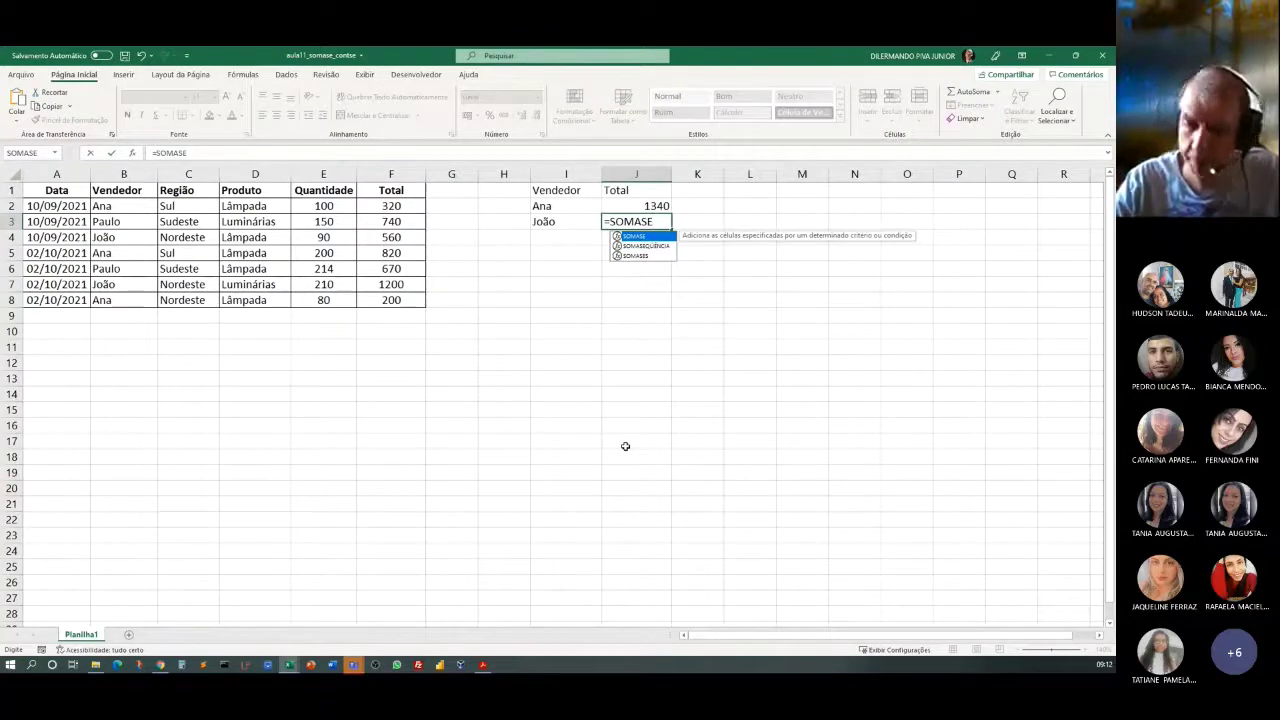
pyautogui.write('(')
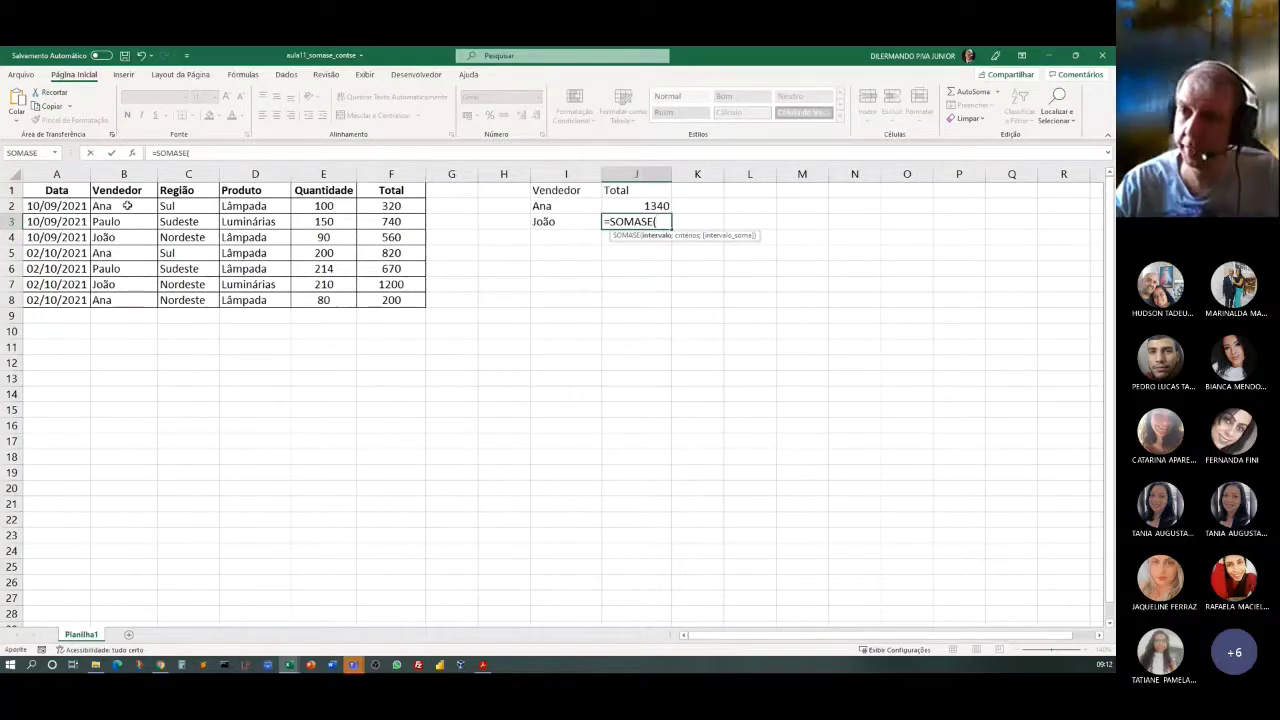
pyautogui.moveTo(128, 206); pyautogui.dragTo(126, 297)
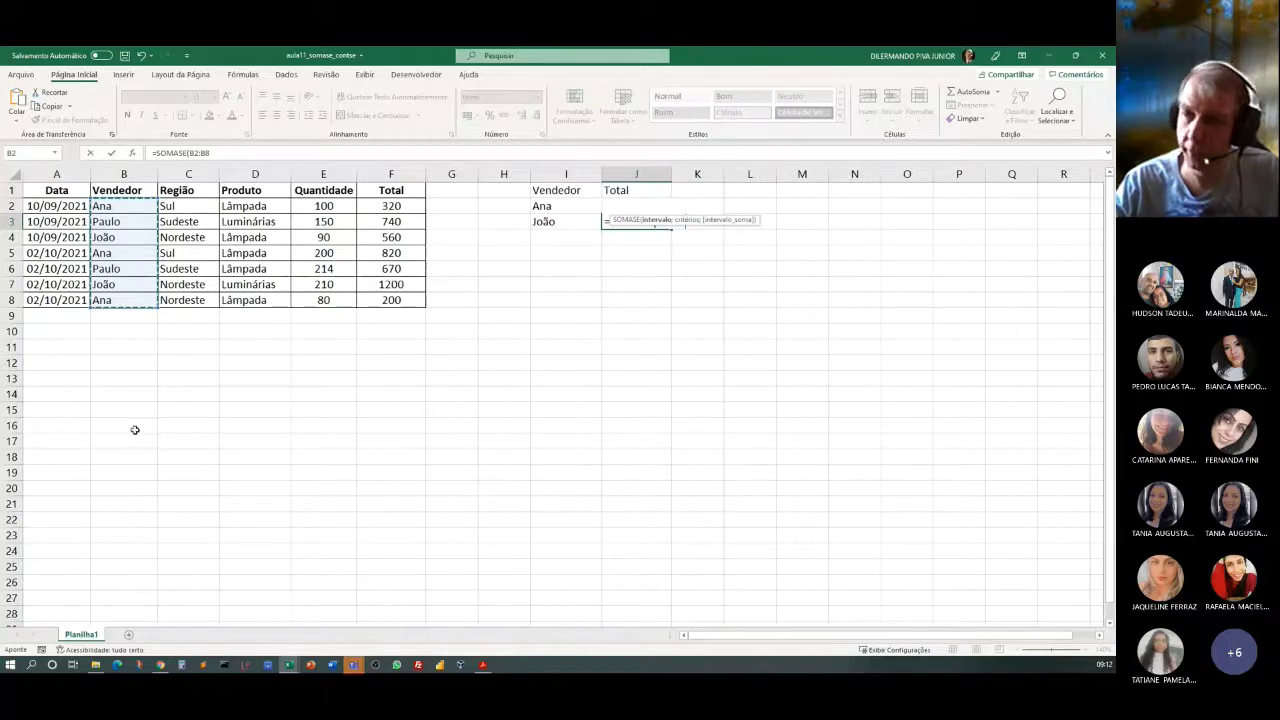
# Complete the SOMASE formula in J3 with I3 as the criterion and F2:F8 as the sum range.
pyautogui.write(';')
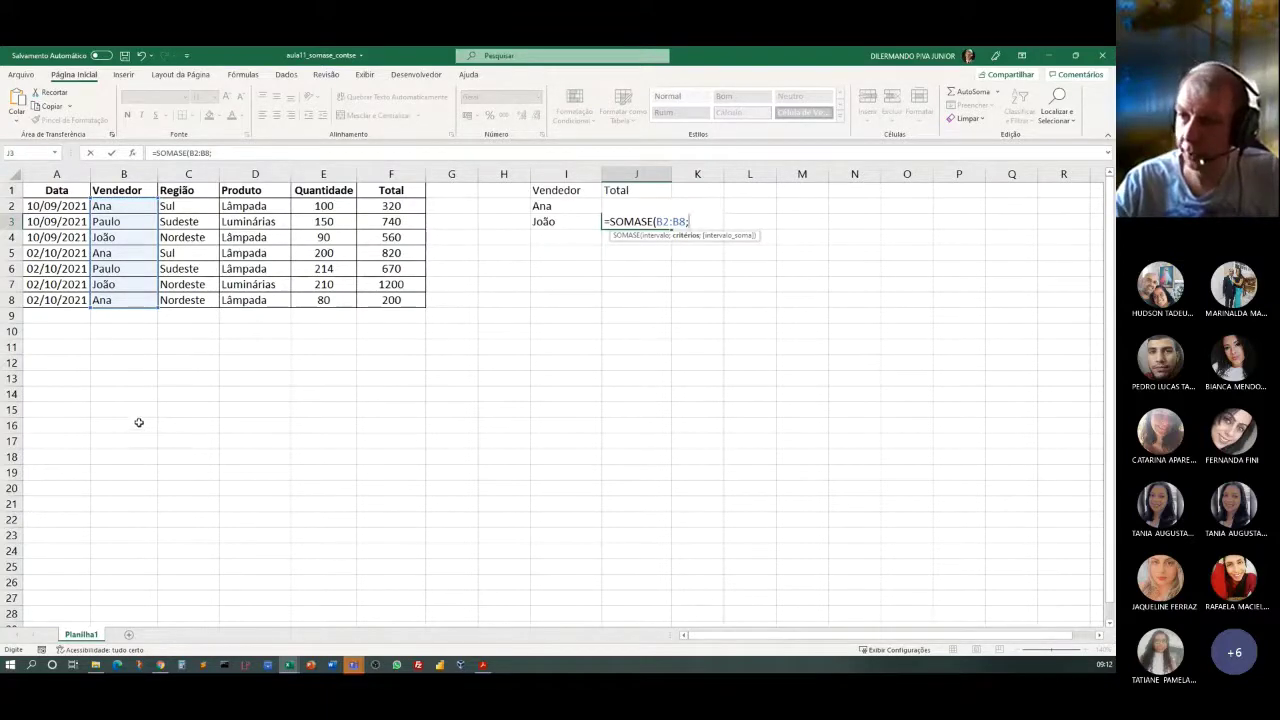
pyautogui.click(551, 221)
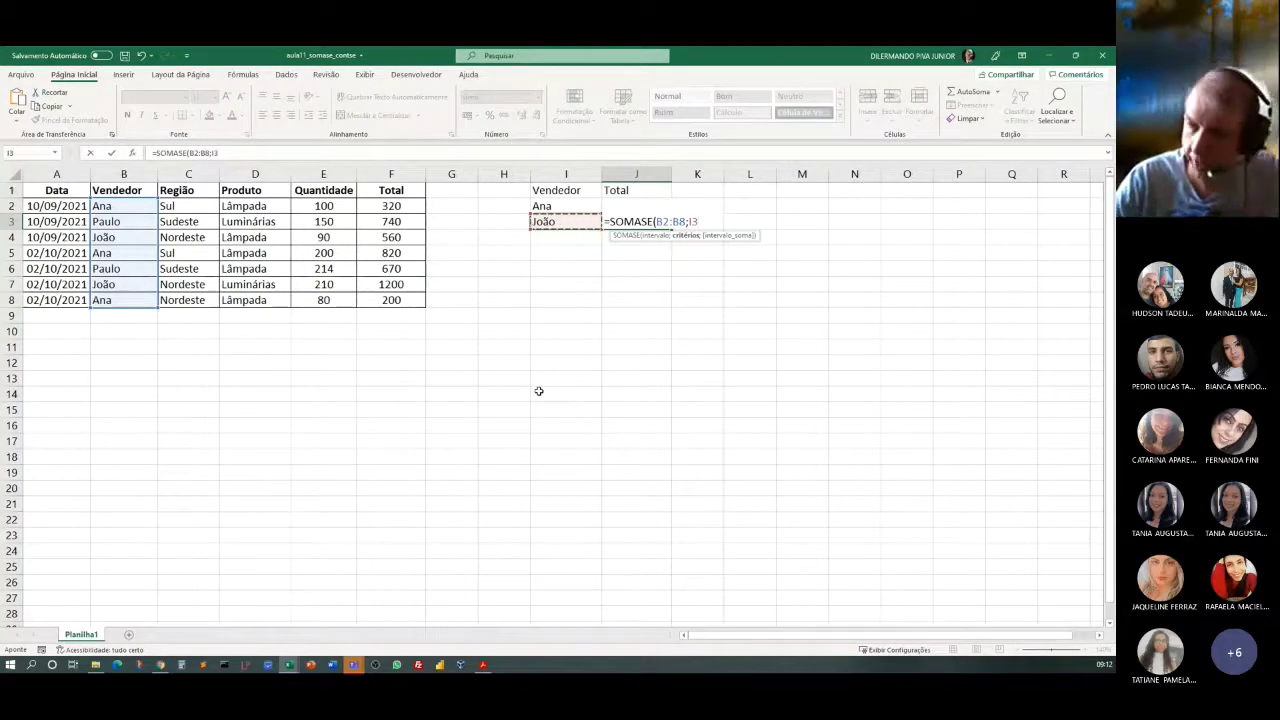
pyautogui.write(';')
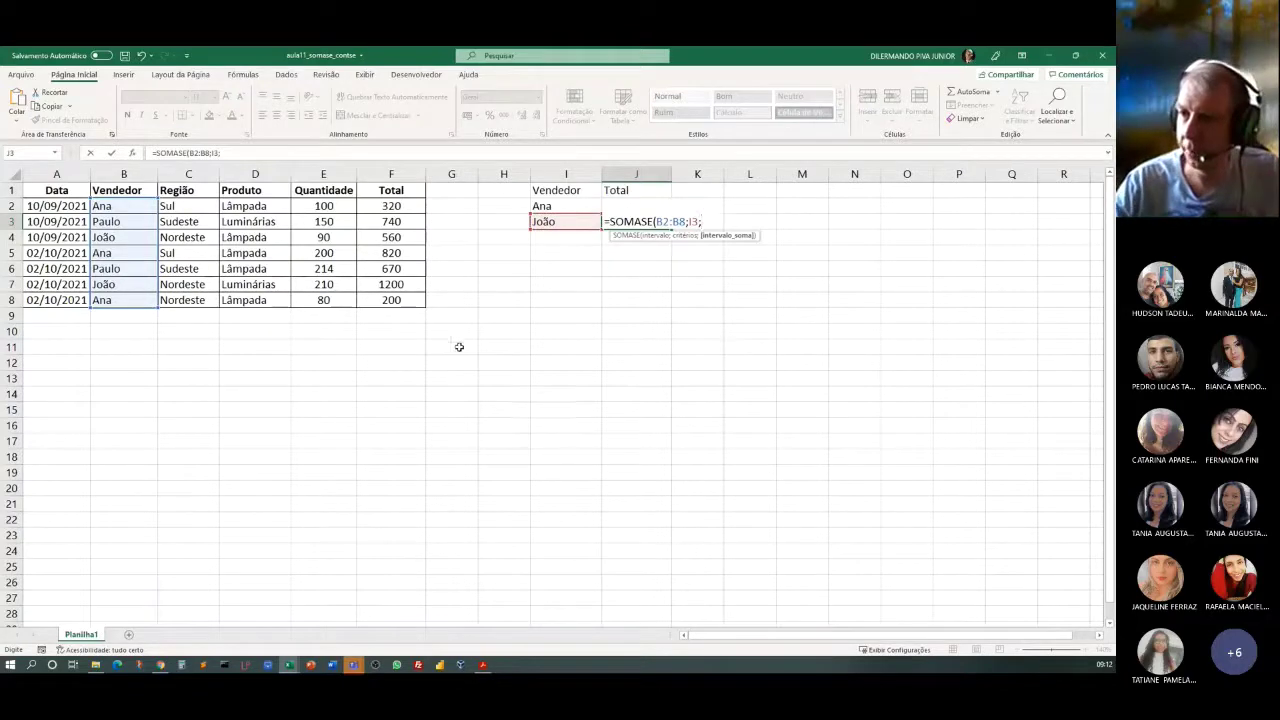
pyautogui.moveTo(371, 206); pyautogui.dragTo(371, 297)
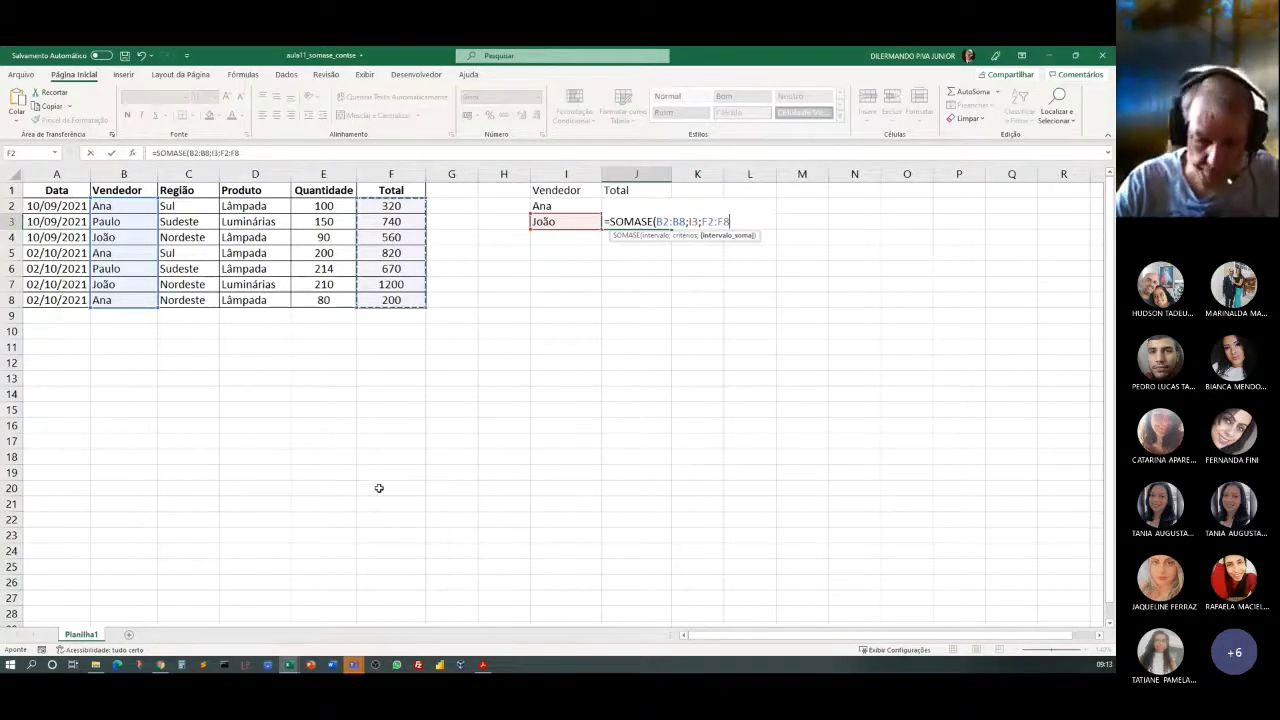
pyautogui.write(')')
pyautogui.press('Return')
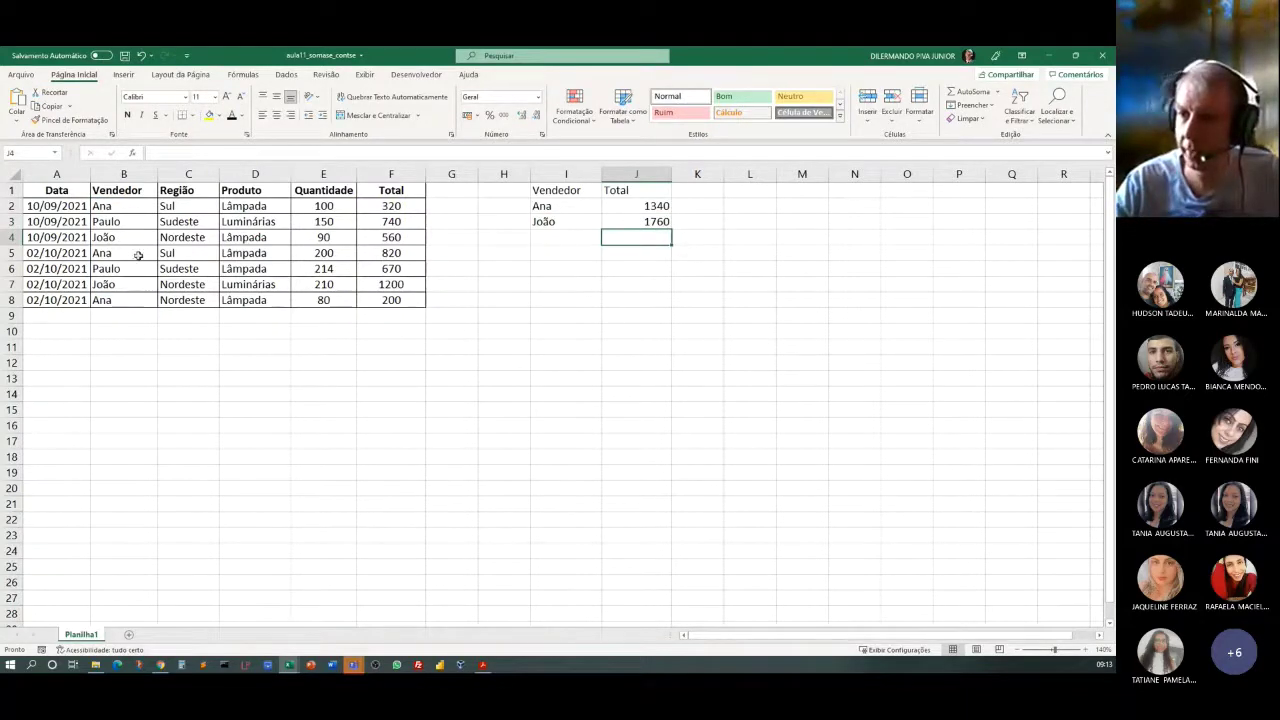
# Check the total in J3 against the second seller's sales amounts in F4 and F7.
pyautogui.click(409, 237)
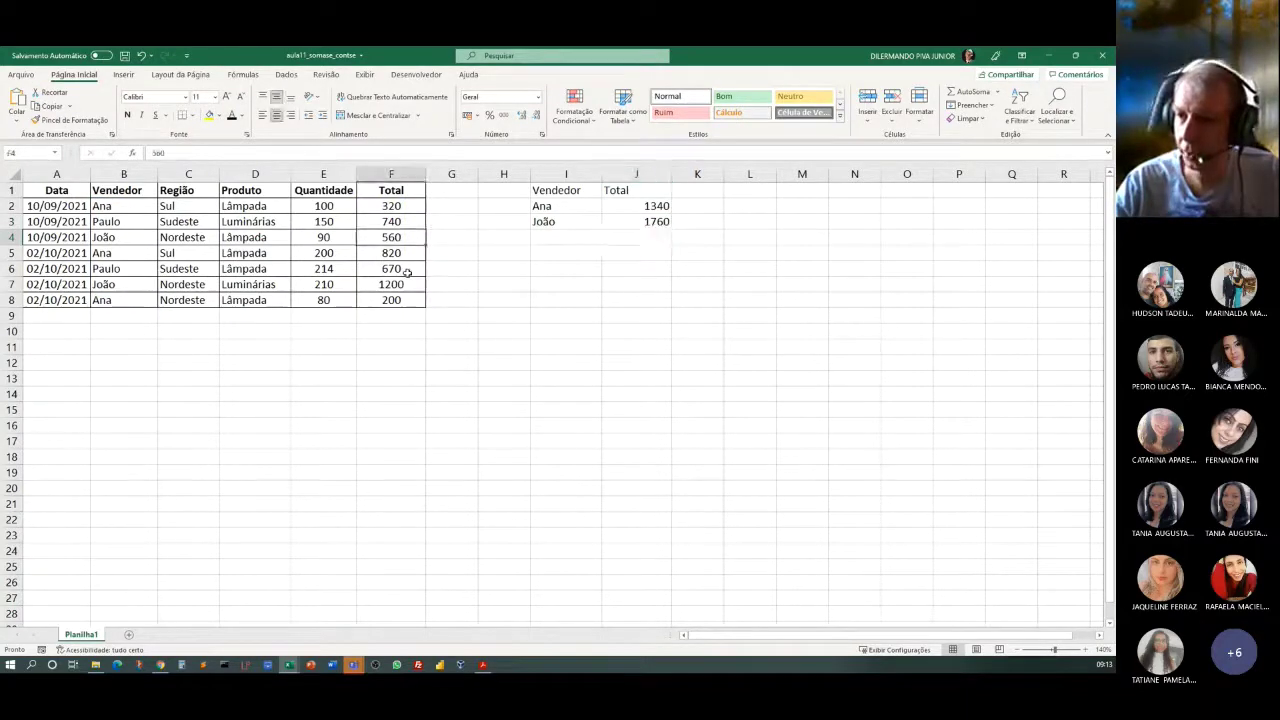
pyautogui.click(409, 286)
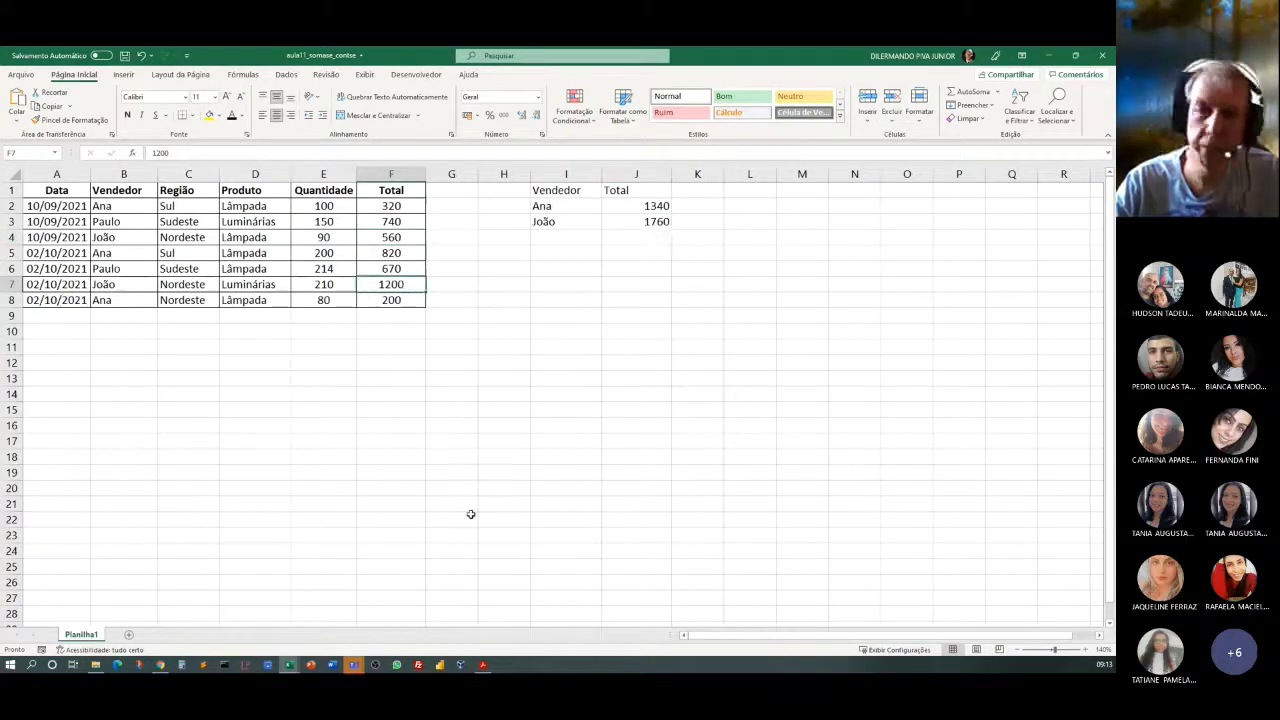
pyautogui.click(482, 477)
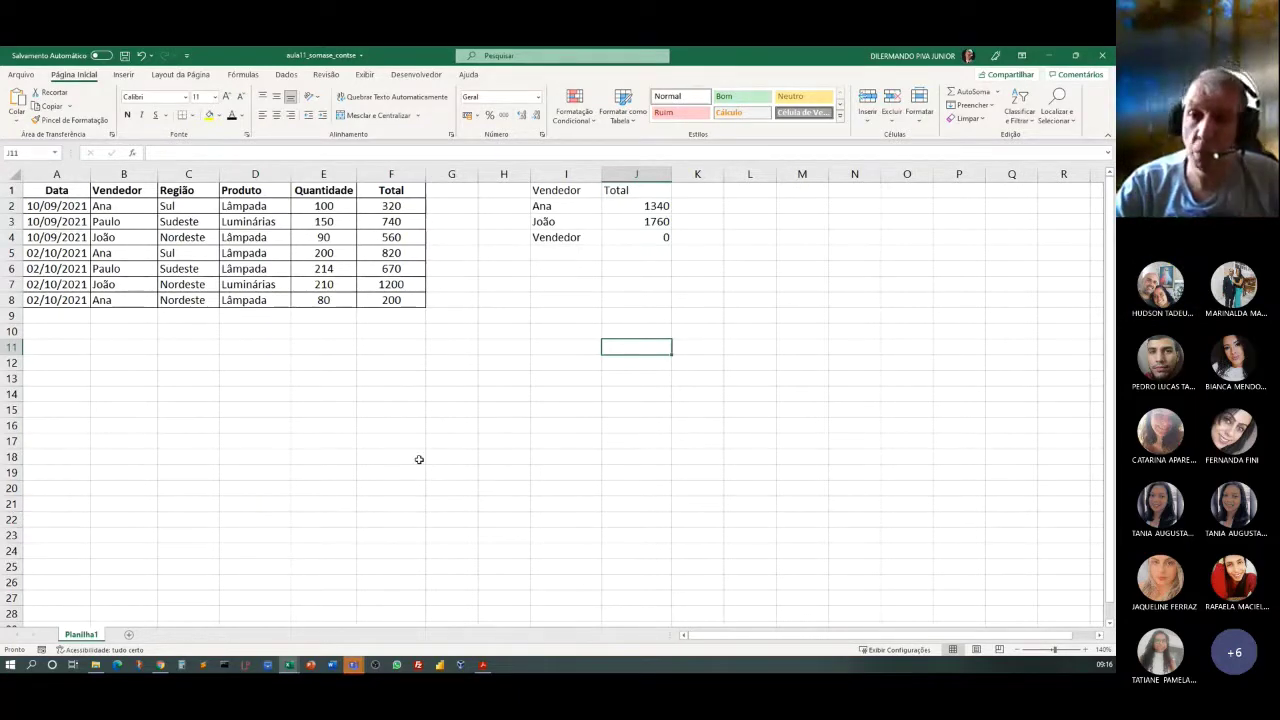
pyautogui.click(610, 470)
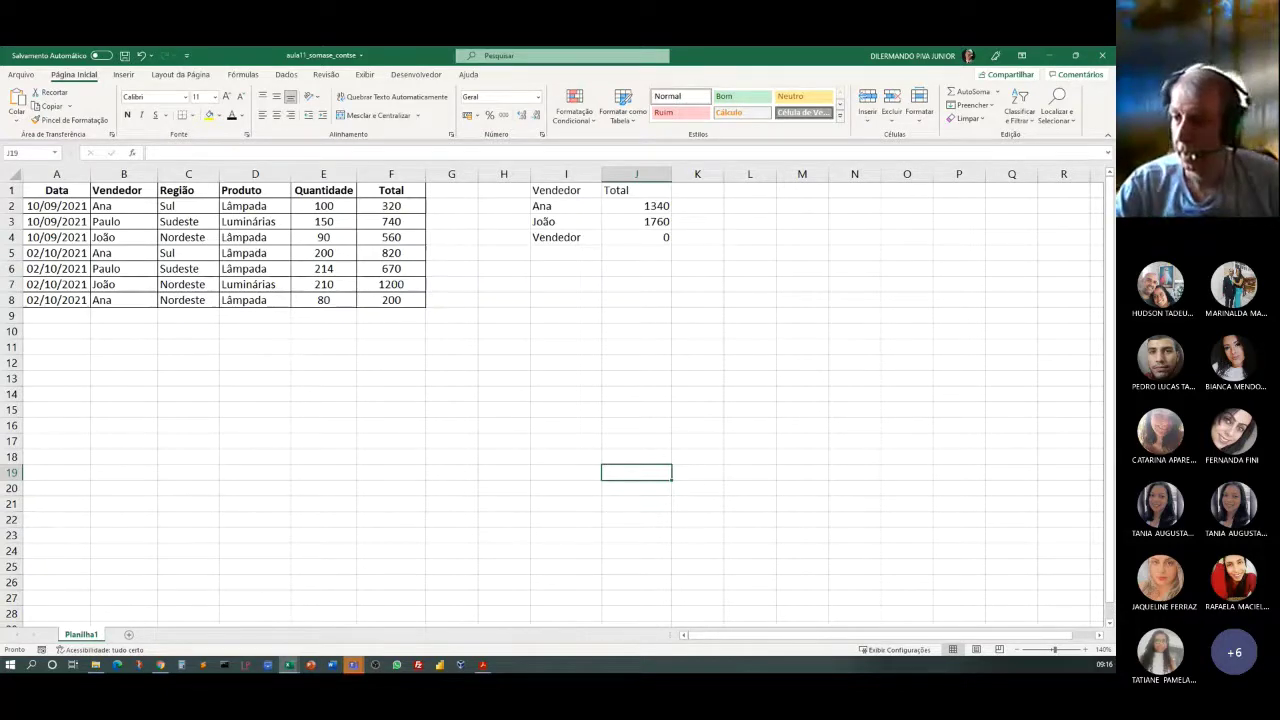
# Switch to the handout in Acrobat Reader and review the SOMASE example's formulas and resulting totals for both sellers.
pyautogui.hotkey('alt', 'Tab')
pyautogui.scroll(5, 632, 370)
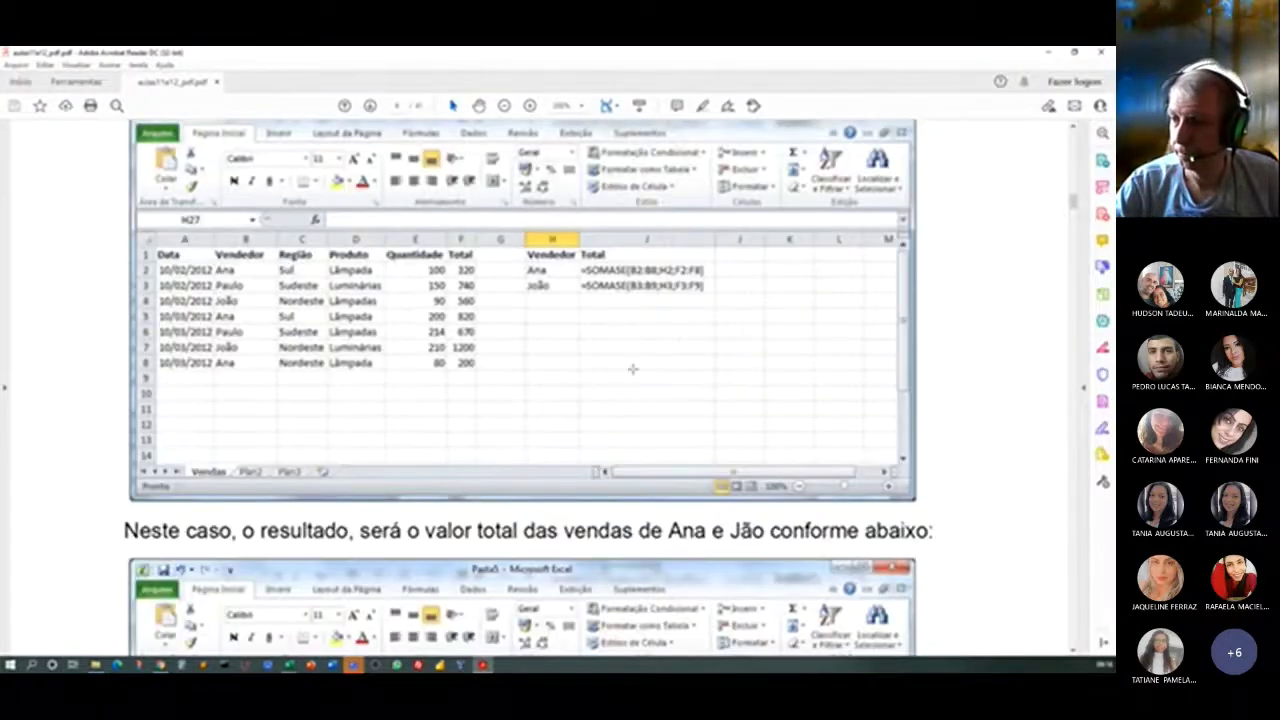
pyautogui.scroll(3, 632, 369)
pyautogui.scroll(-11, 632, 369)
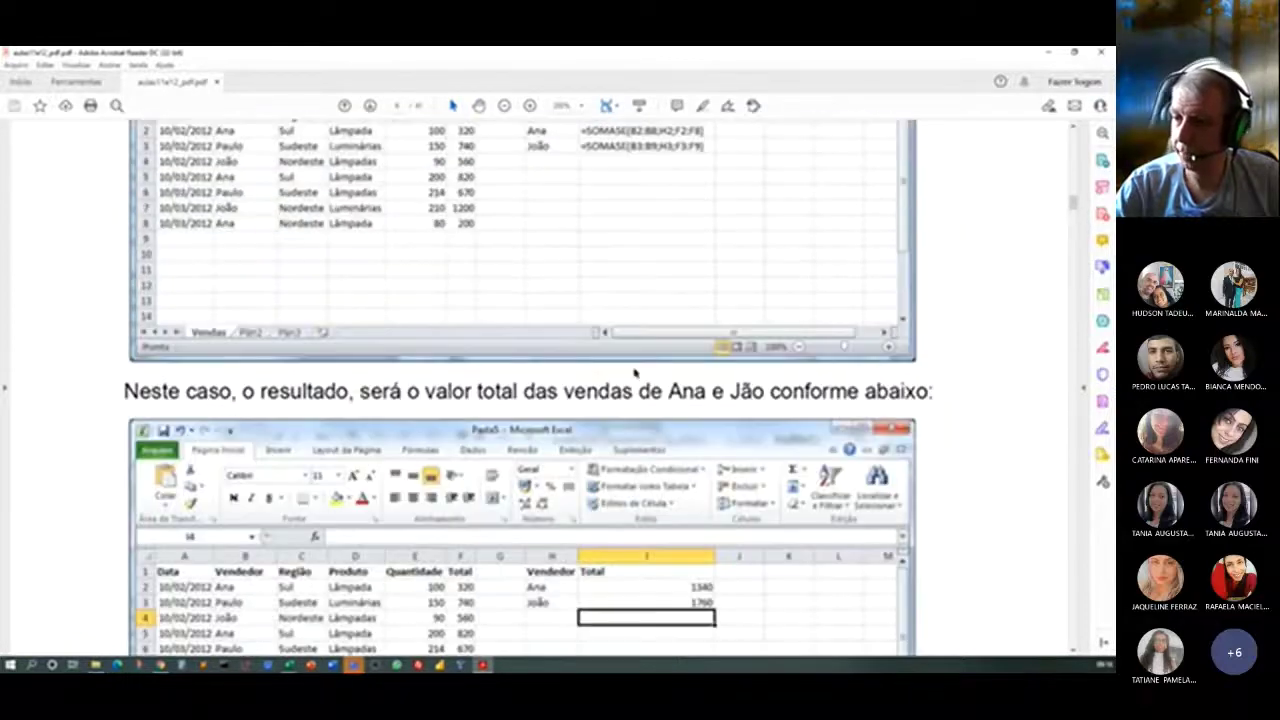
# Read the handout's section 1.2.4 on CONT.SE, covering its definition, syntax and the example on page 7.
pyautogui.scroll(-8, 630, 366)
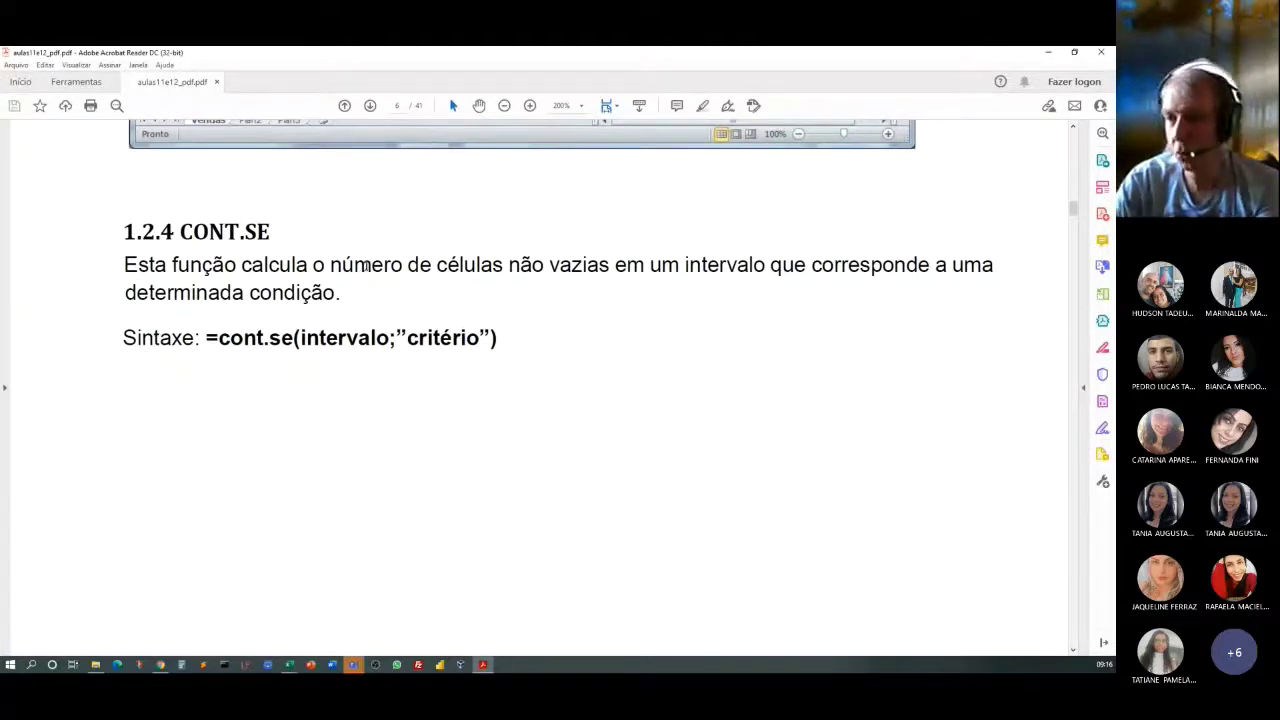
pyautogui.moveTo(333, 266); pyautogui.dragTo(606, 275)
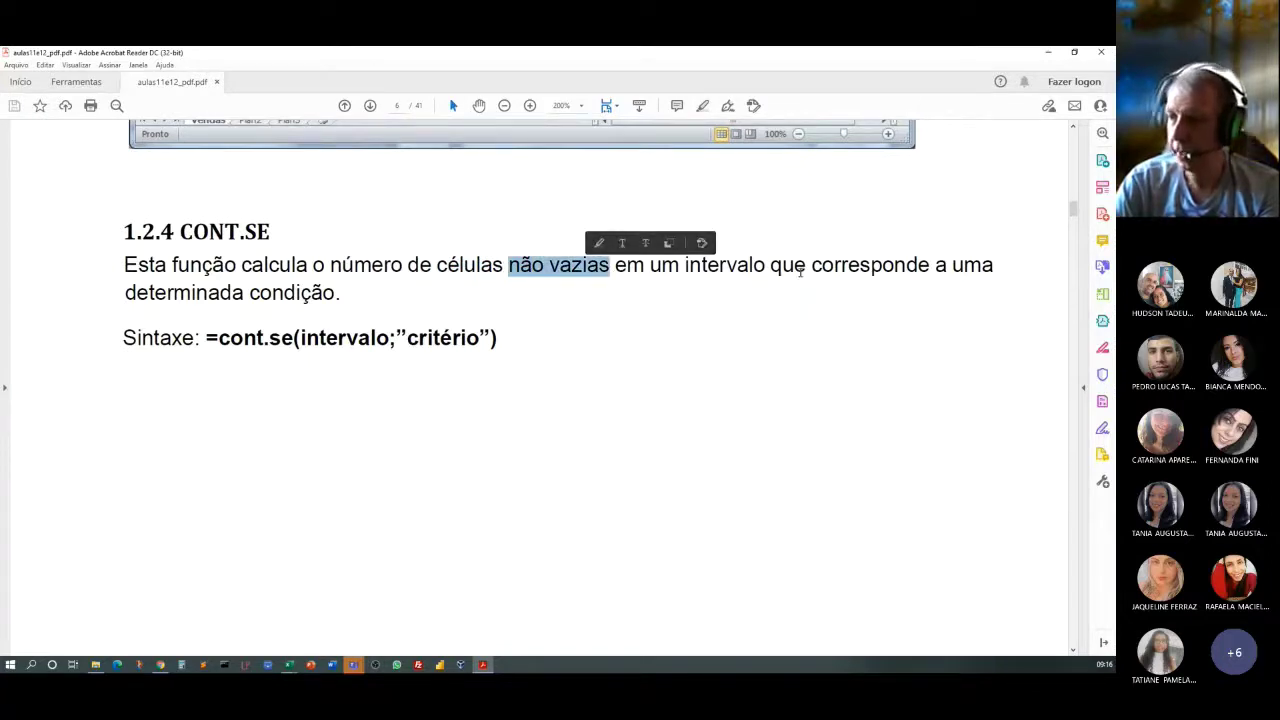
pyautogui.moveTo(127, 293); pyautogui.dragTo(329, 309)
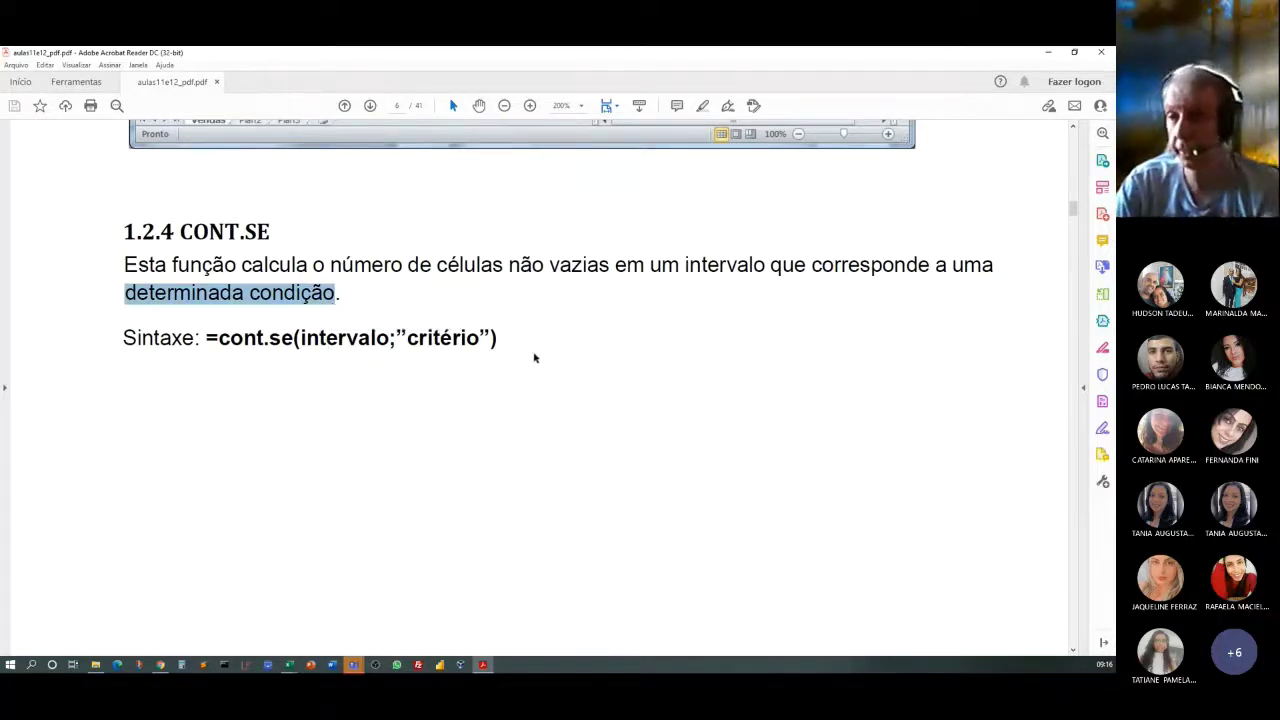
pyautogui.scroll(-1, 534, 358)
pyautogui.scroll(-8, 534, 358)
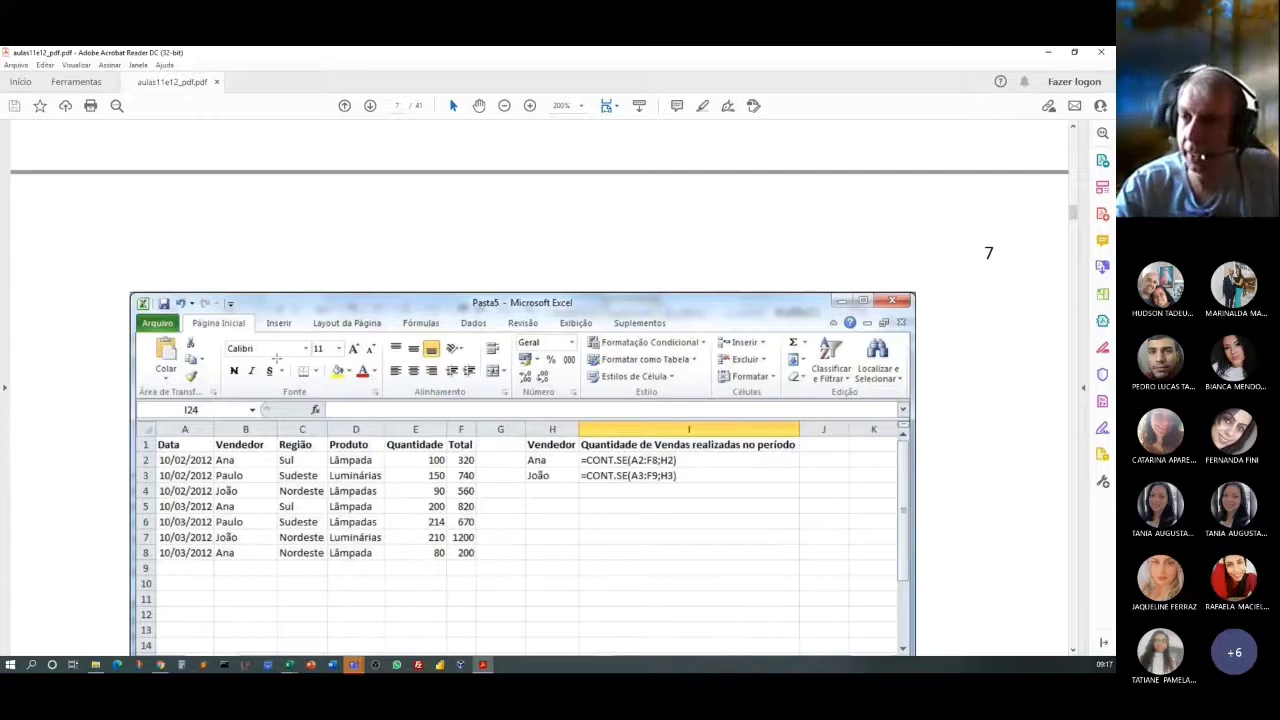
# Switch back to the Excel workbook and review the Vendedor and Total headings in I1 and J1.
pyautogui.press('super+Down')
pyautogui.press('super+Down')
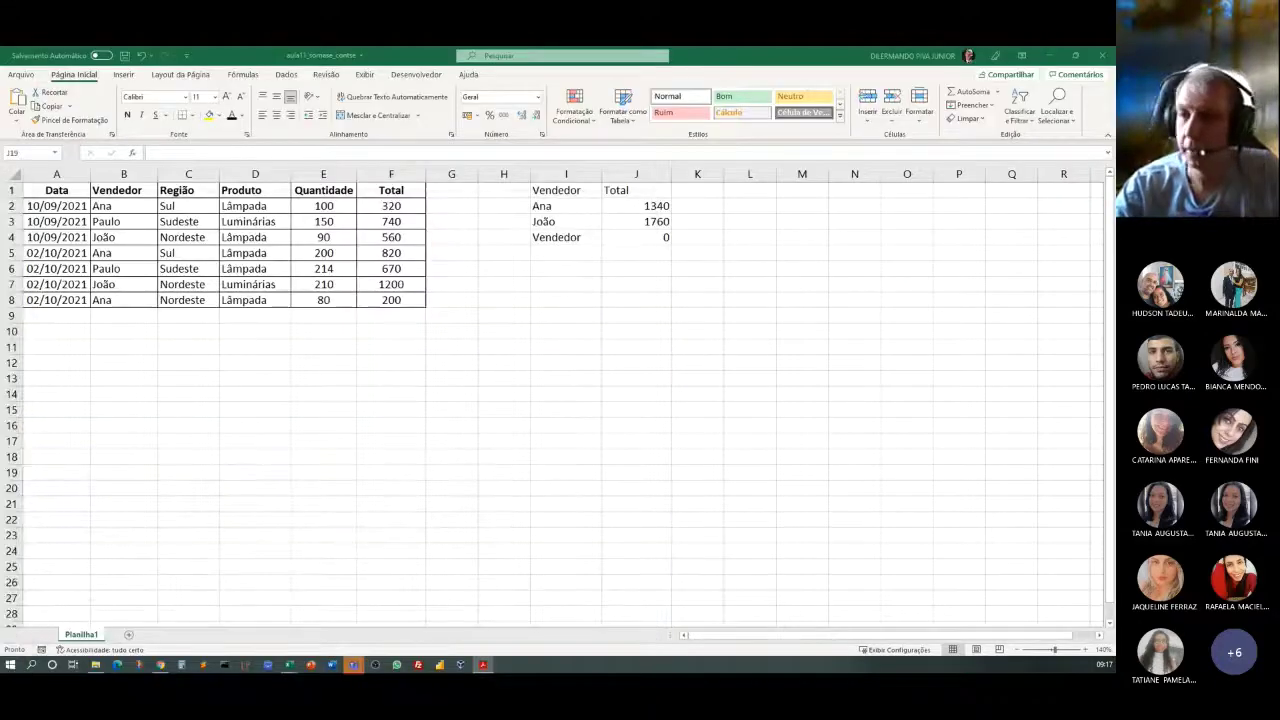
pyautogui.click(555, 273)
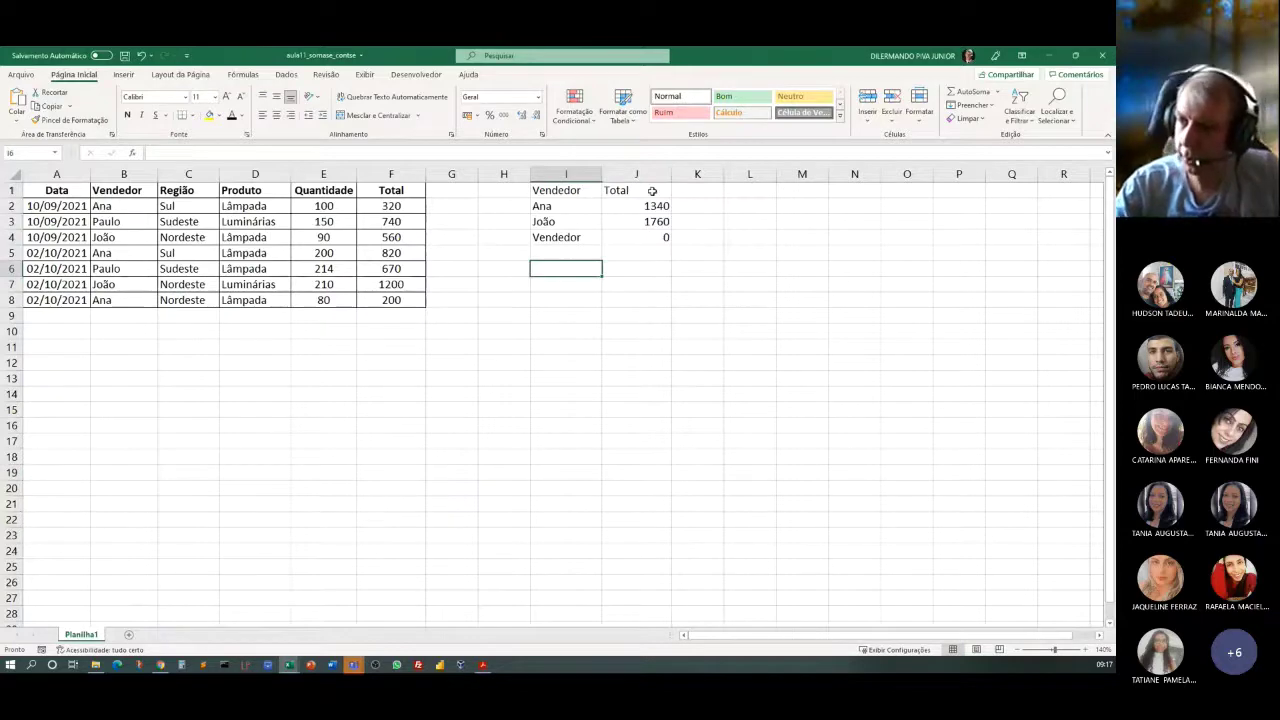
pyautogui.click(557, 190)
pyautogui.click(625, 190)
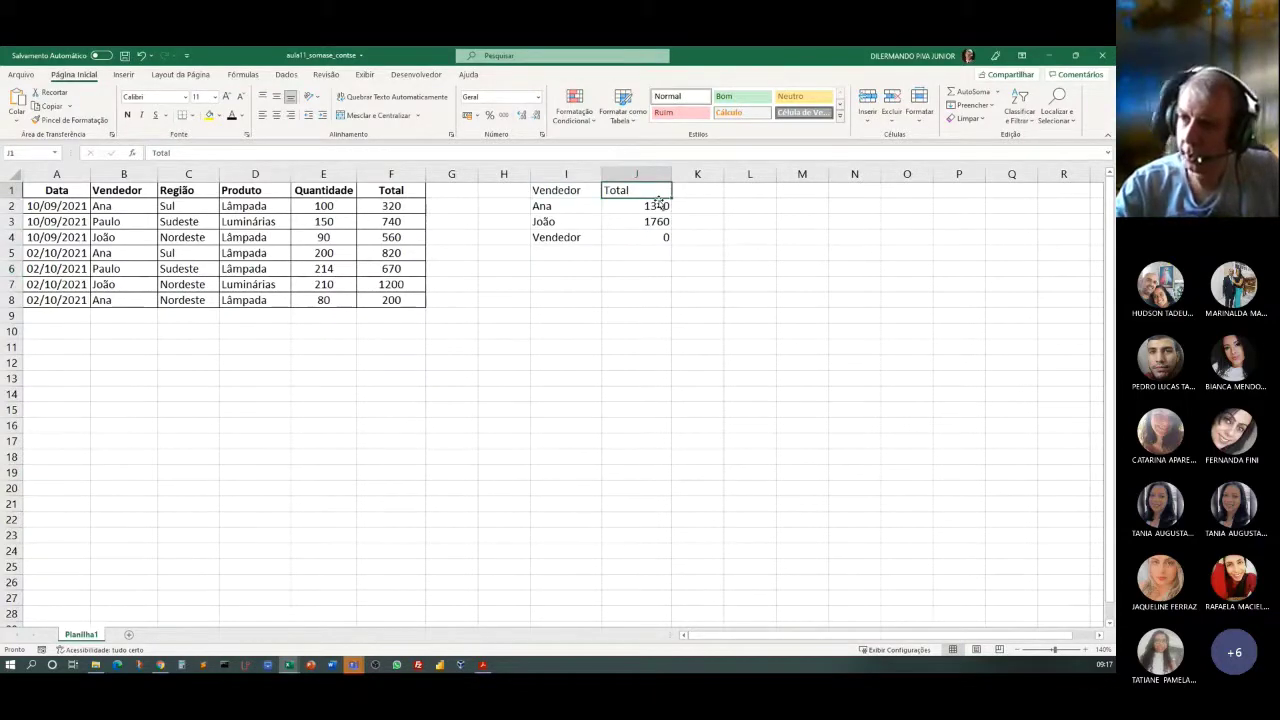
pyautogui.click(568, 270)
# Enter the heading Vendedor in cell L1 for a second summary table.
pyautogui.click(742, 191)
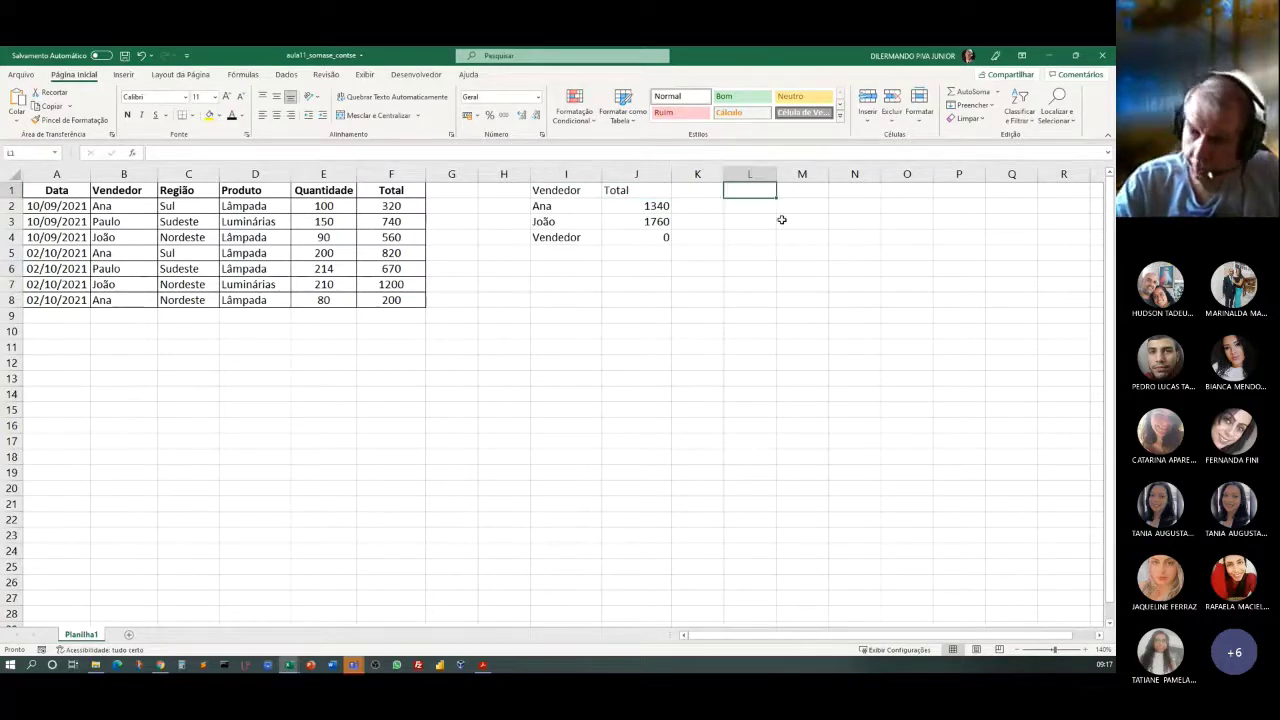
pyautogui.write('vEND')
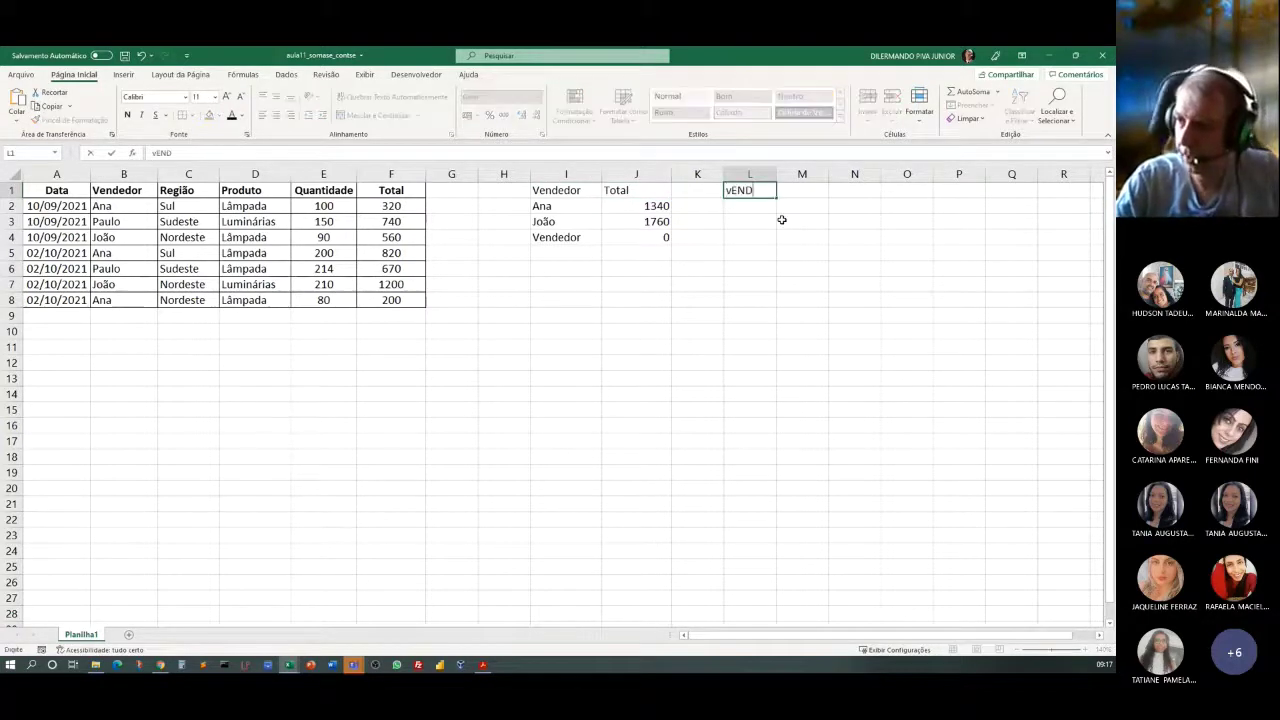
pyautogui.press('BackSpace')
pyautogui.press('BackSpace')
pyautogui.press('BackSpace')
pyautogui.press('BackSpace')
pyautogui.write('Vendedor')
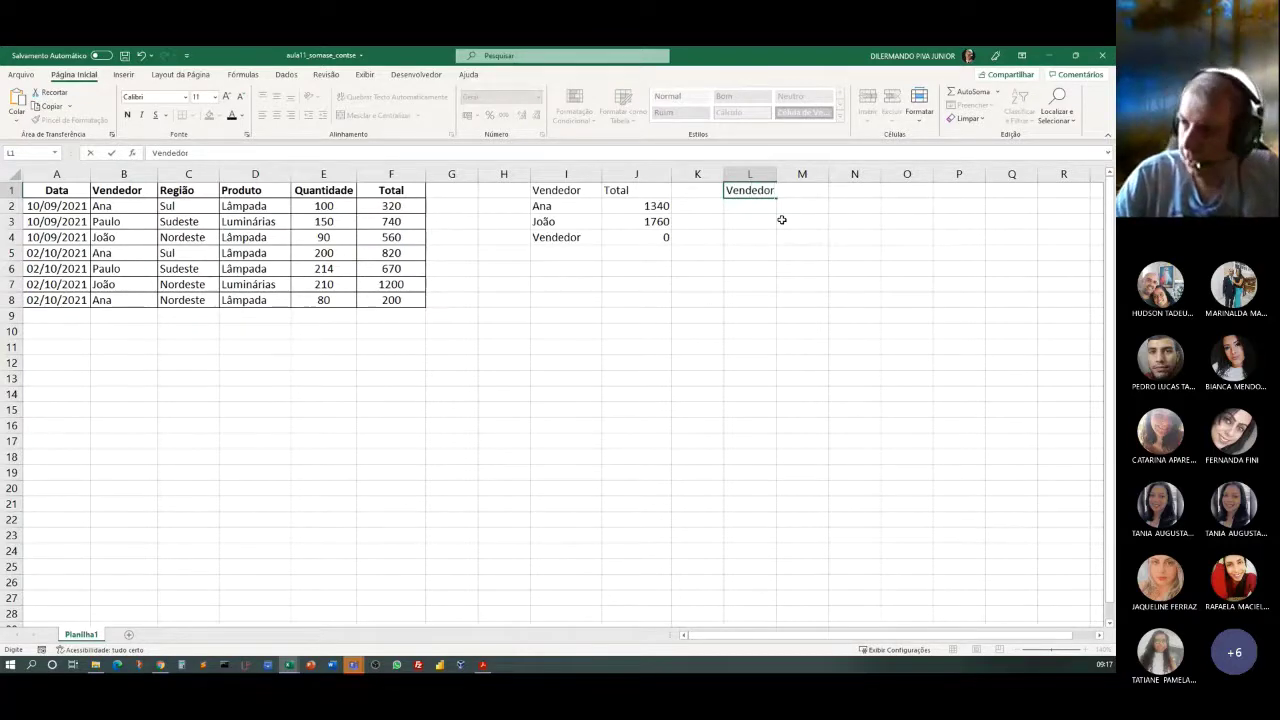
# Enter the heading Qtd. Vendas in M1 and widen column M to fit it.
pyautogui.press('Tab')
pyautogui.write('Qtd.')
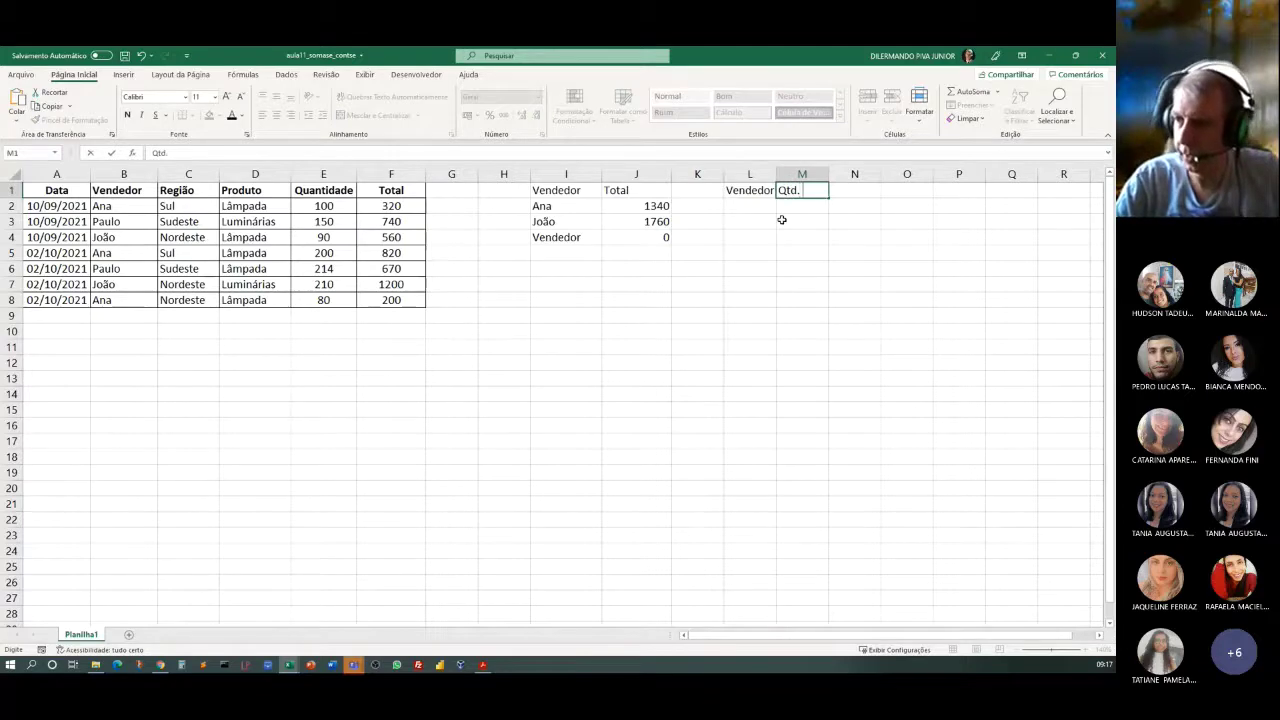
pyautogui.write(' Vendas')
pyautogui.press('Return')
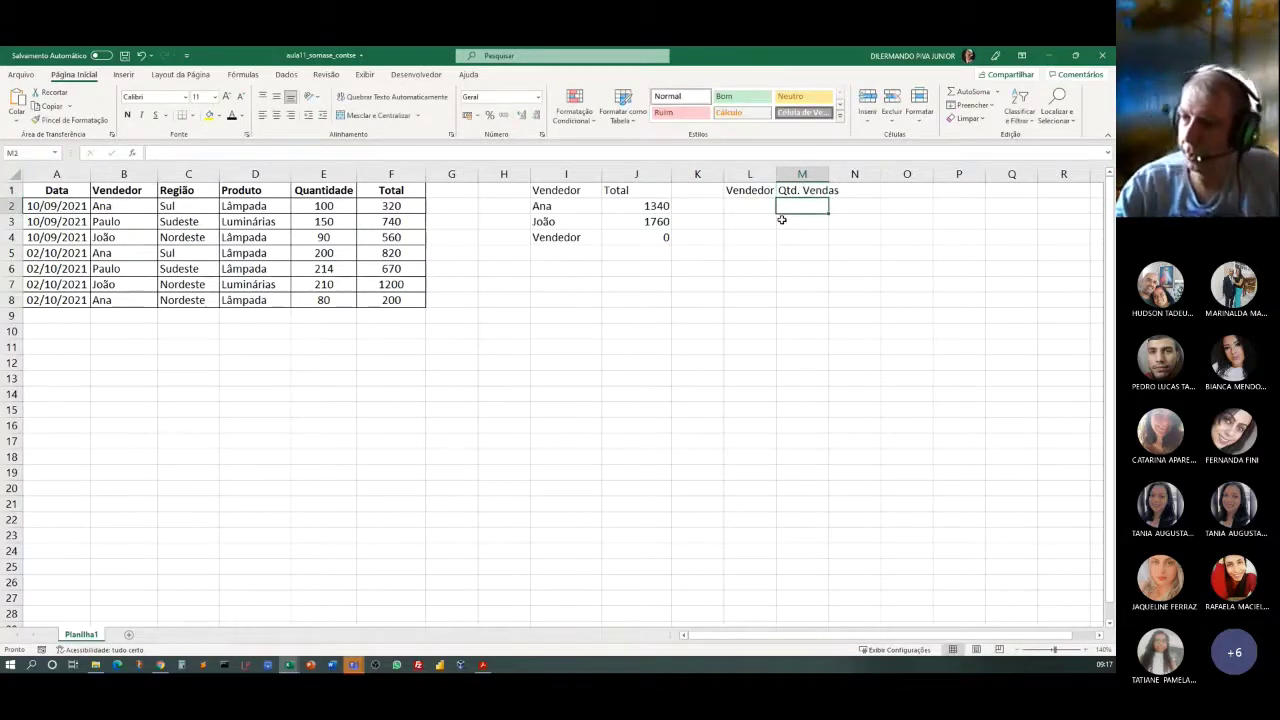
pyautogui.moveTo(829, 176); pyautogui.dragTo(843, 178)
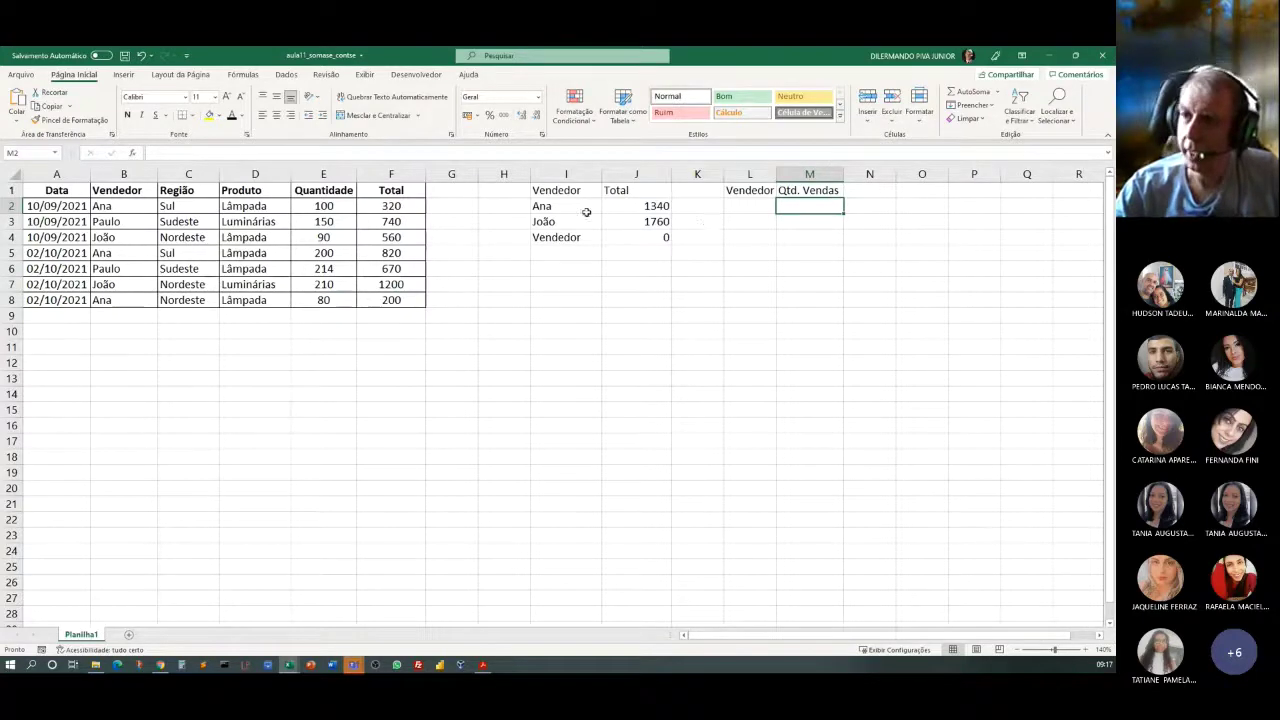
# Enter the names of the sellers from B2 and B3 in cells L2 and L3.
pyautogui.click(740, 209)
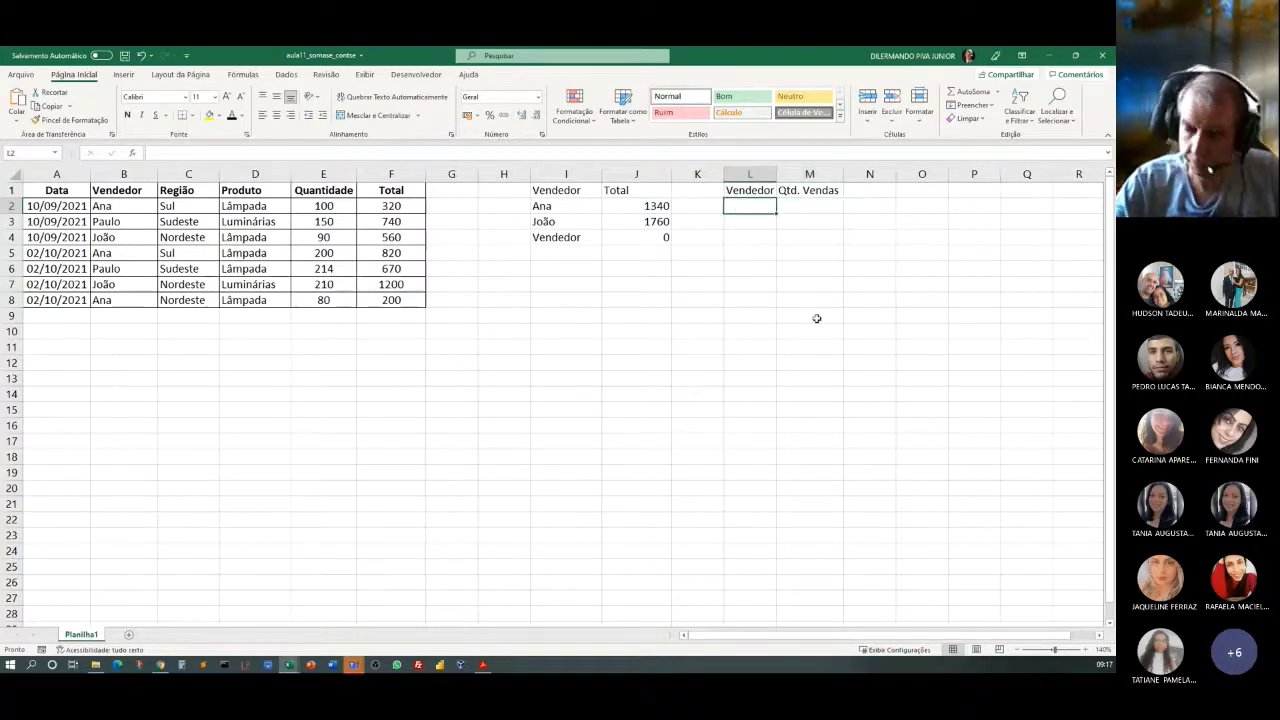
pyautogui.write('A')
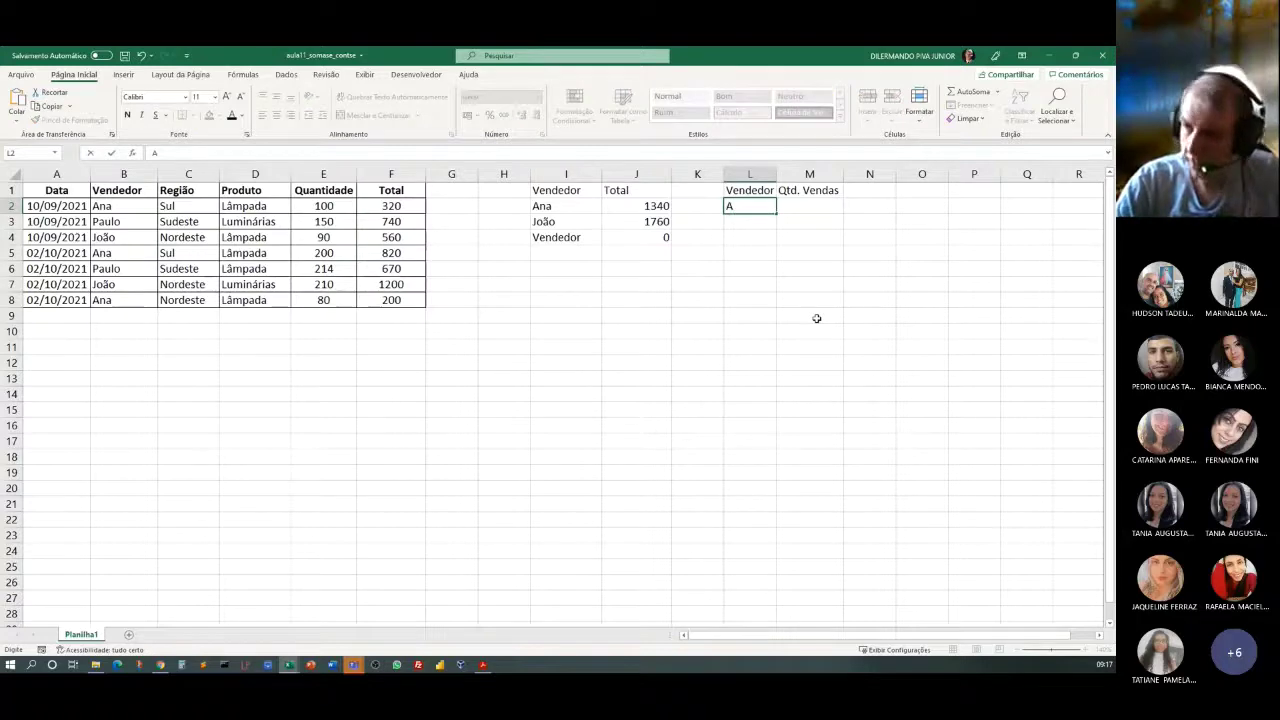
pyautogui.write('na')
pyautogui.press('Return')
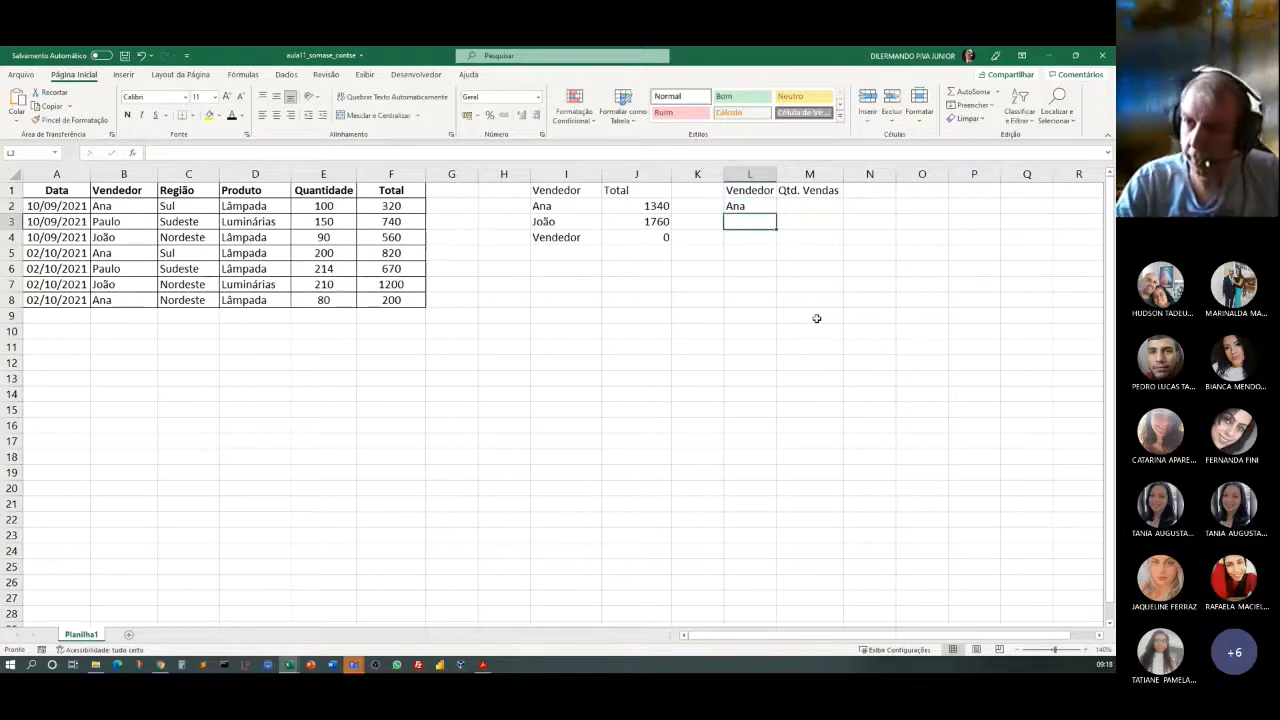
pyautogui.write('Paulo')
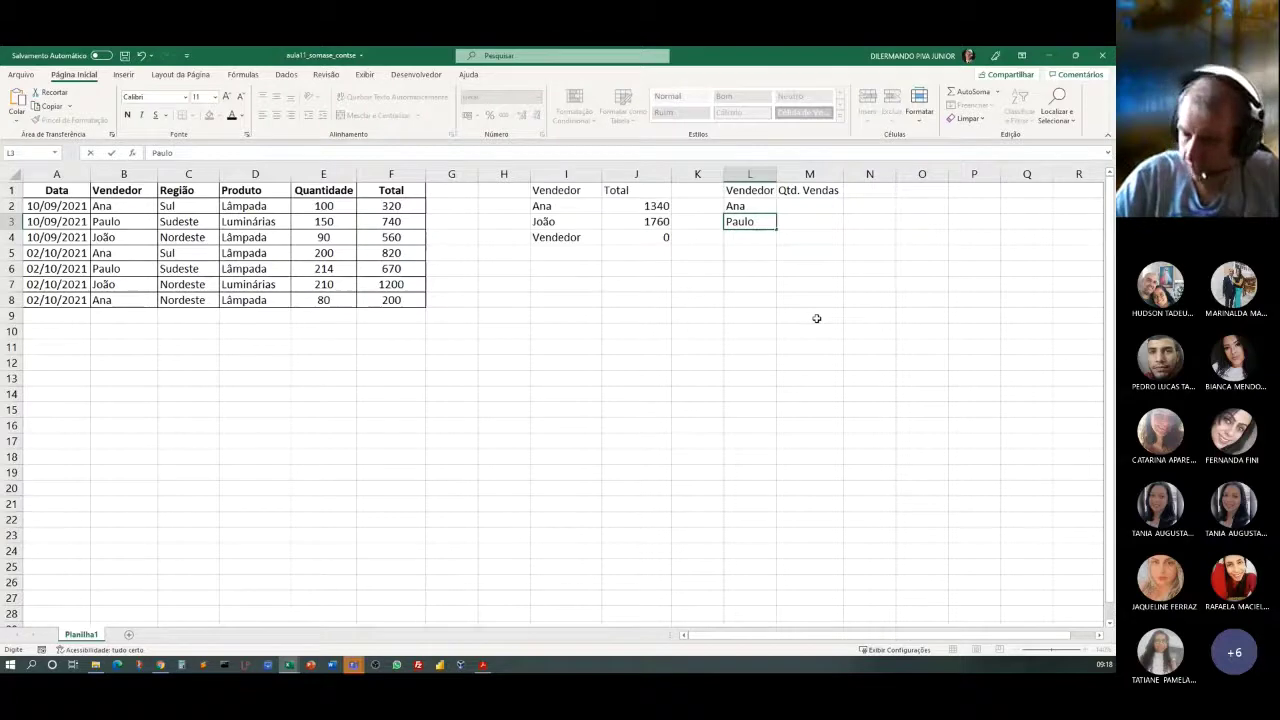
pyautogui.press('Tab')
# Count the first seller's sales in M2 with the formula =CONT.SE(B2:B8;L2).
pyautogui.press('Up')
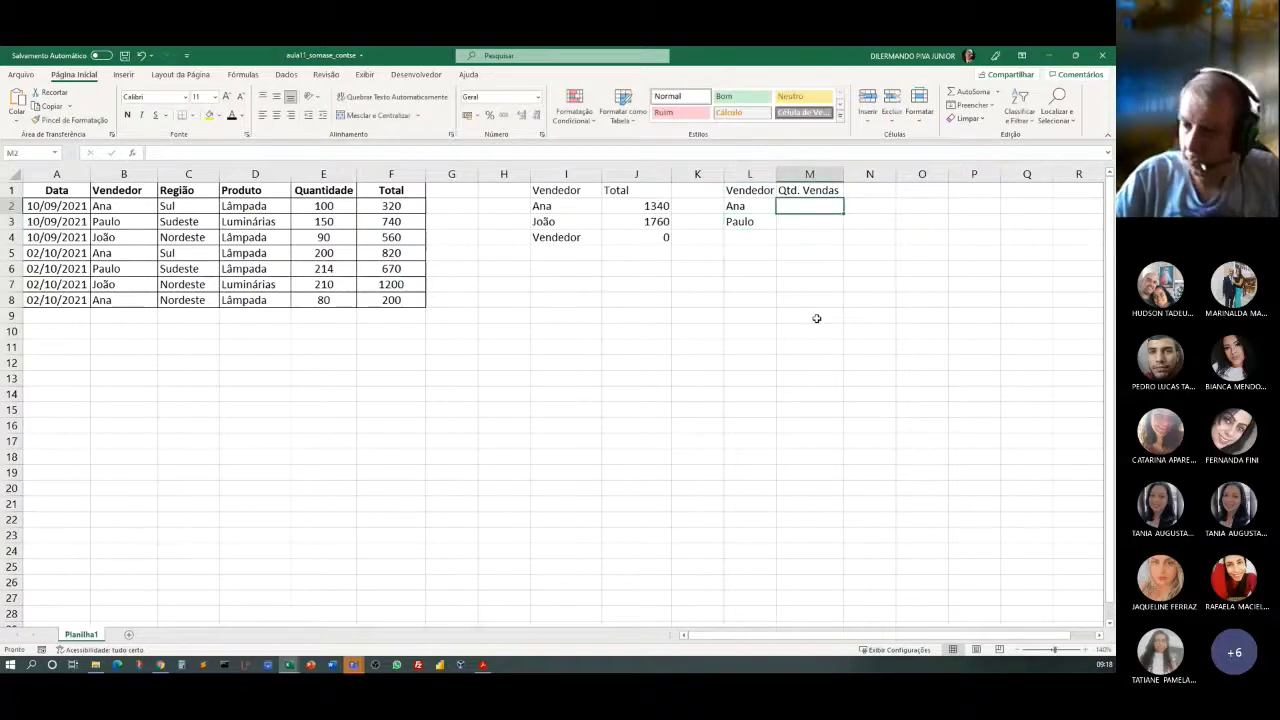
pyautogui.write('=')
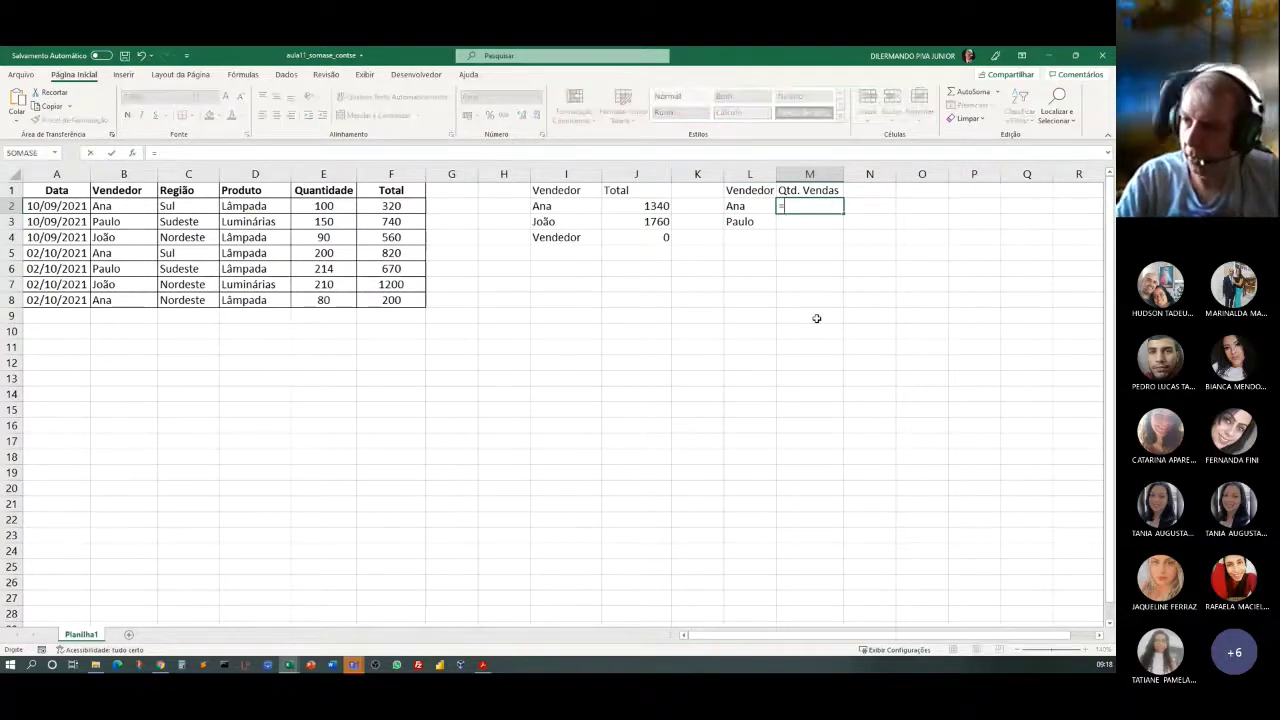
pyautogui.write('CONT')
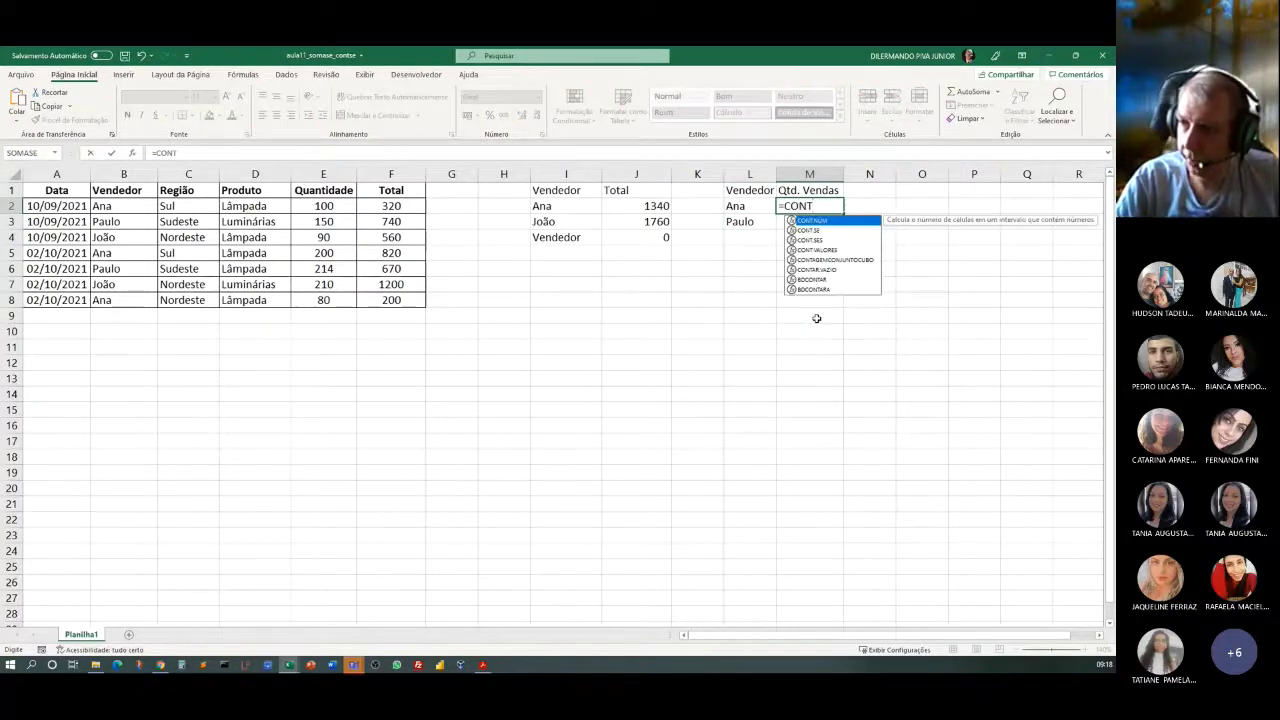
pyautogui.doubleClick(812, 231)
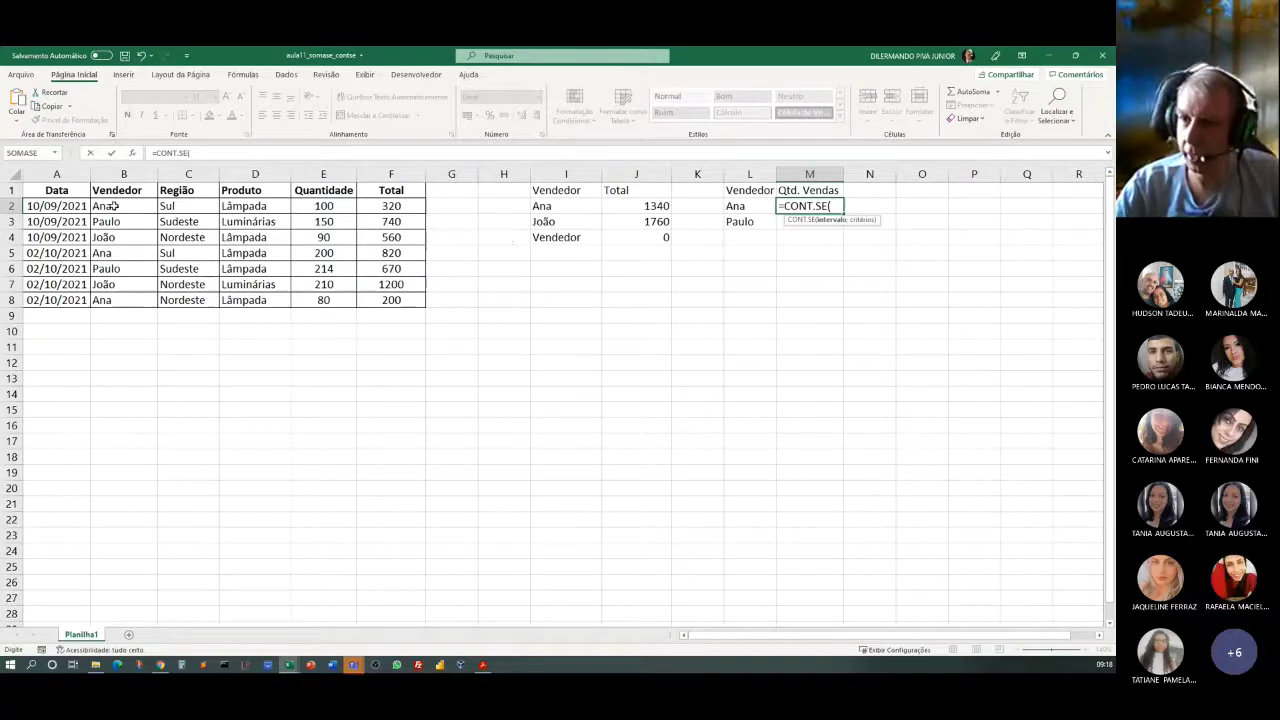
pyautogui.moveTo(115, 206); pyautogui.dragTo(125, 298)
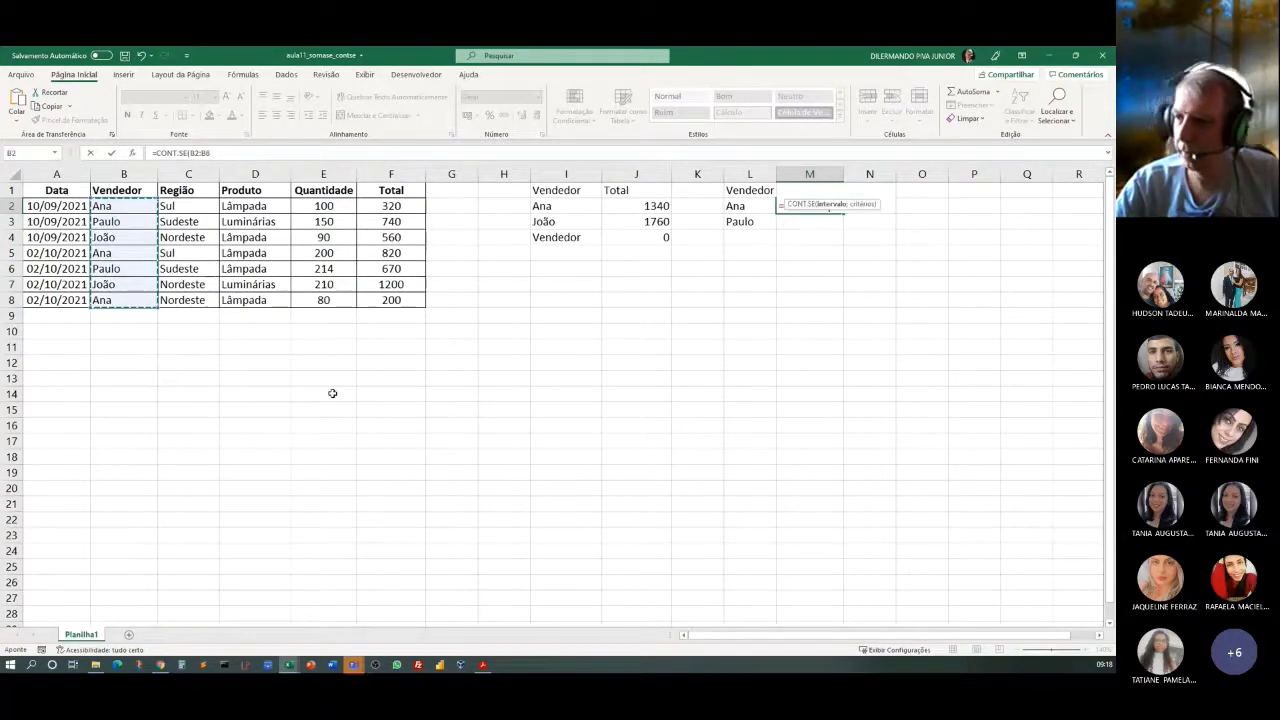
pyautogui.write(';')
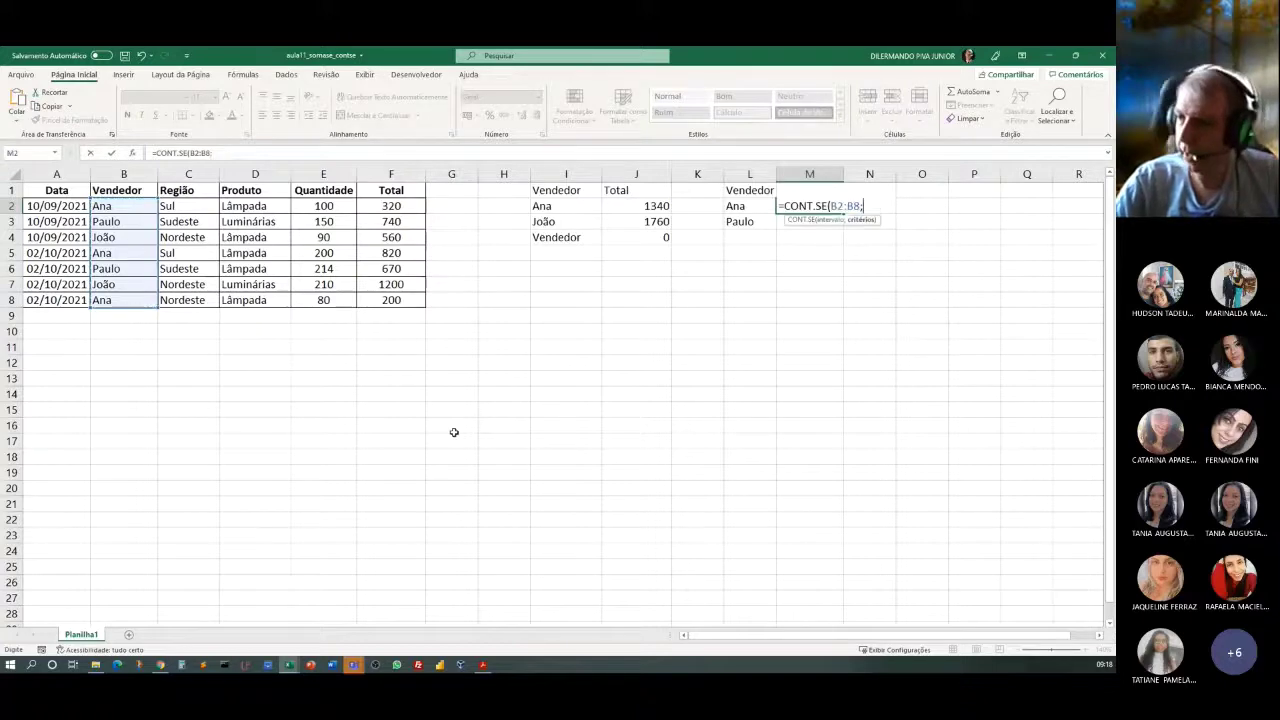
pyautogui.click(737, 206)
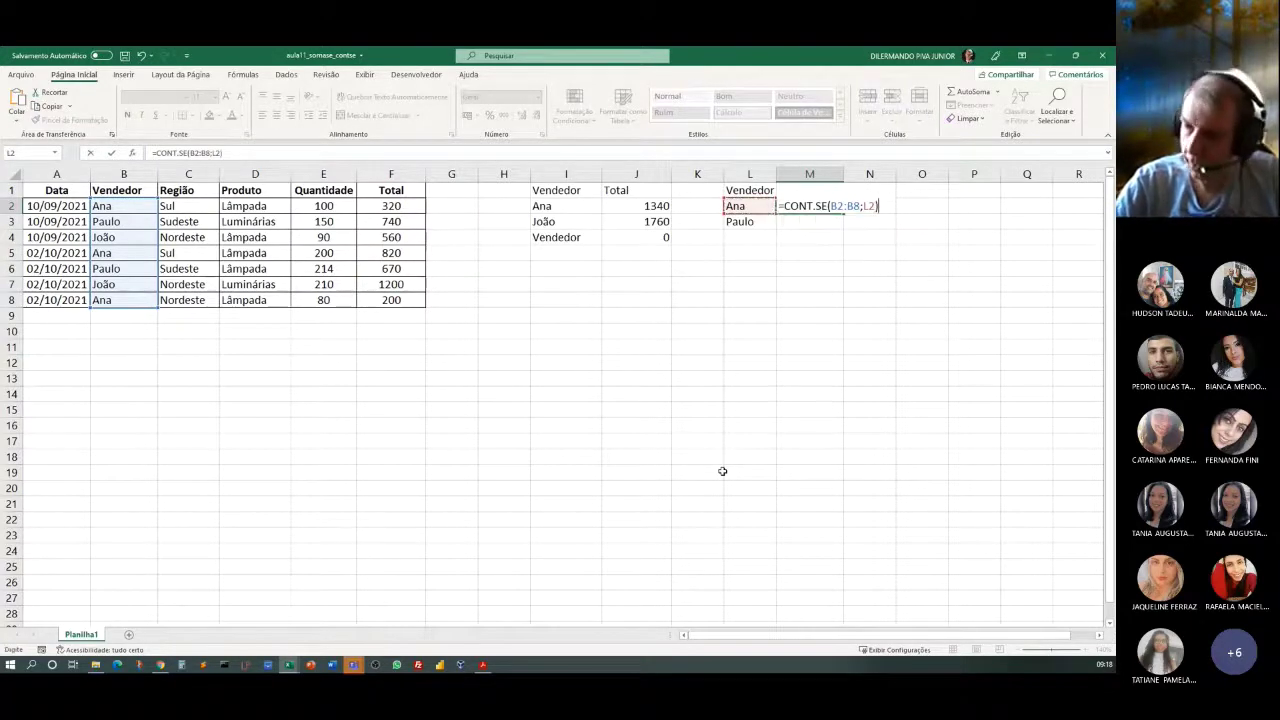
pyautogui.press('Return')
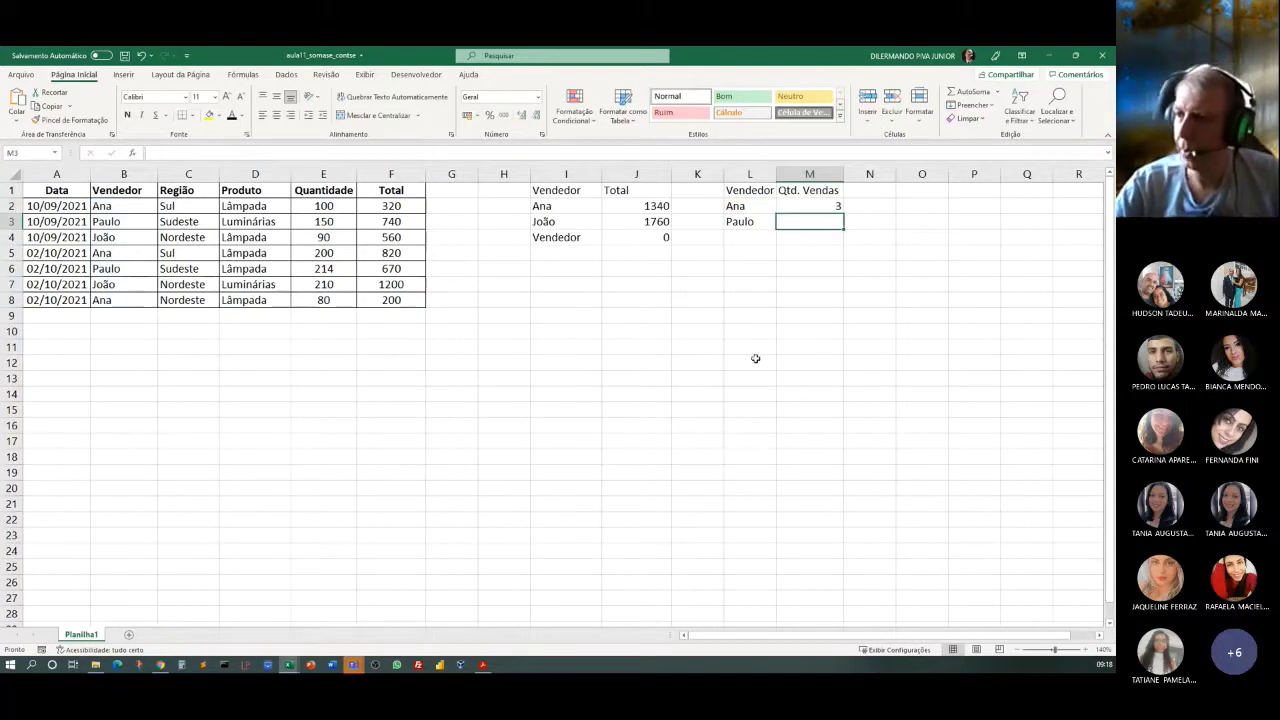
# Check the count in M2 against the first seller's entries in B2, B5 and B8.
pyautogui.click(792, 204)
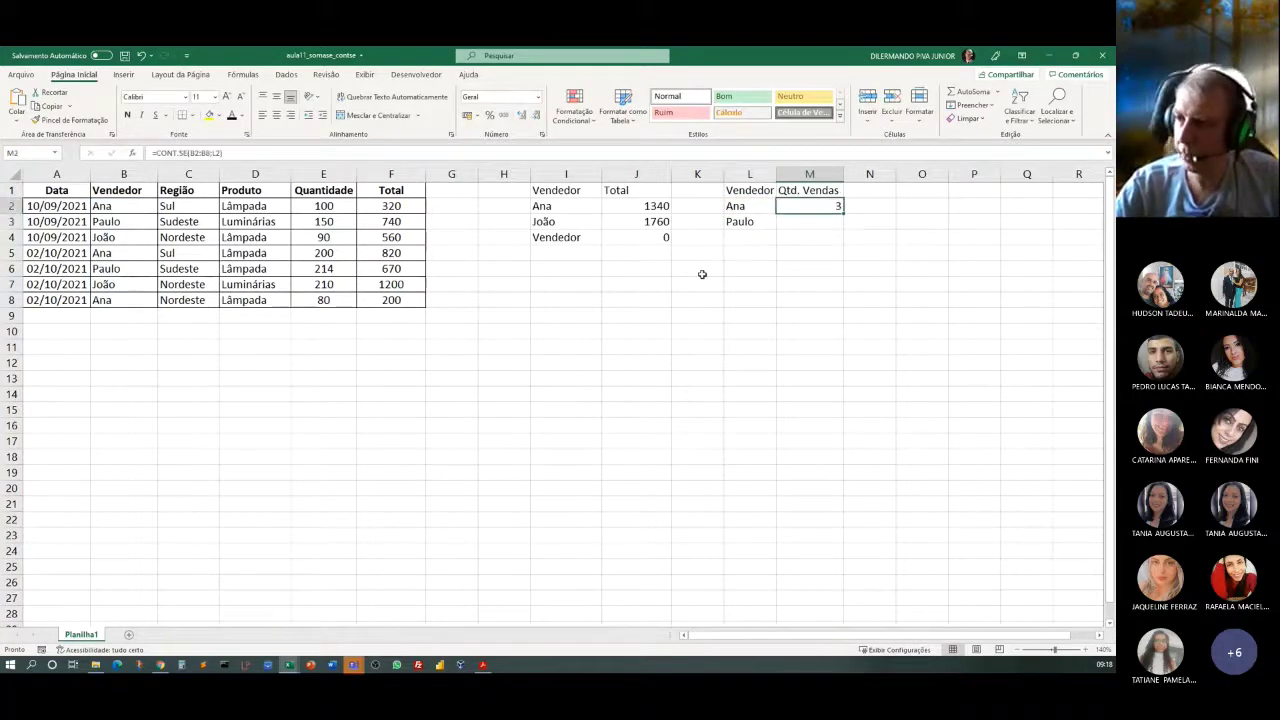
pyautogui.click(100, 207)
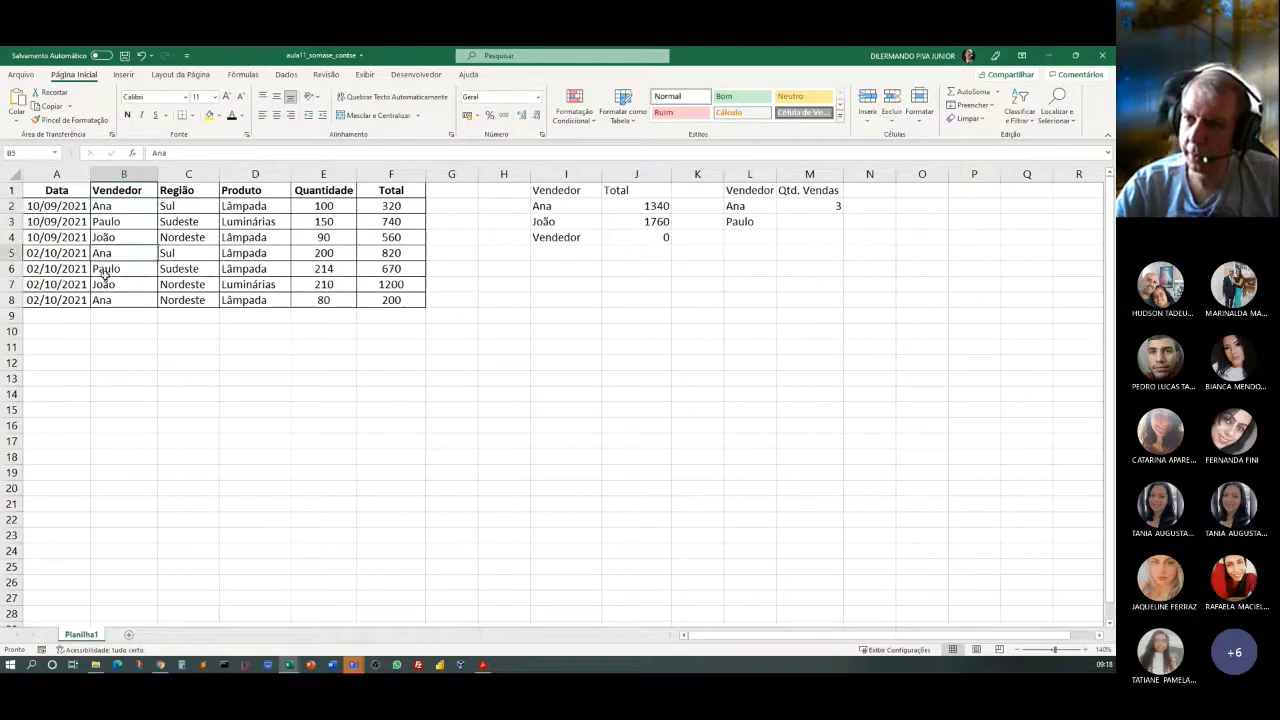
pyautogui.click(106, 302)
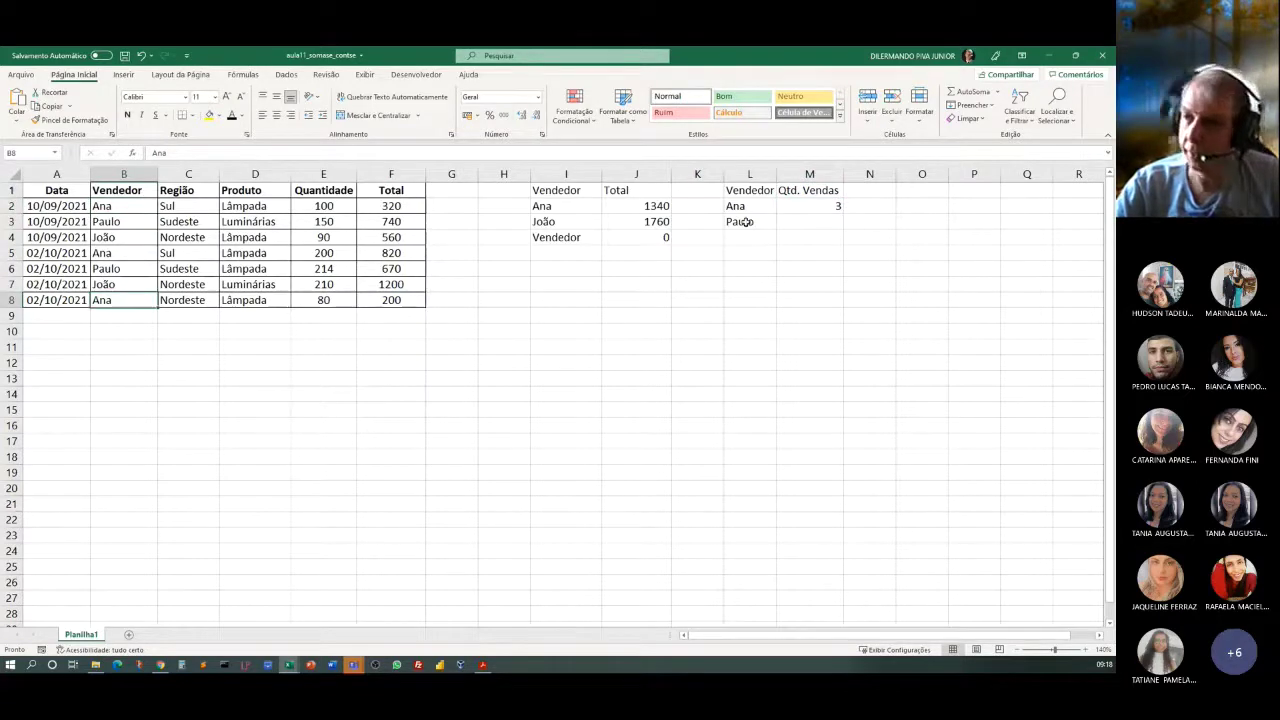
# Count the second seller's sales in M3 with the formula =CONT.SE(B2:B8;L3).
pyautogui.click(798, 224)
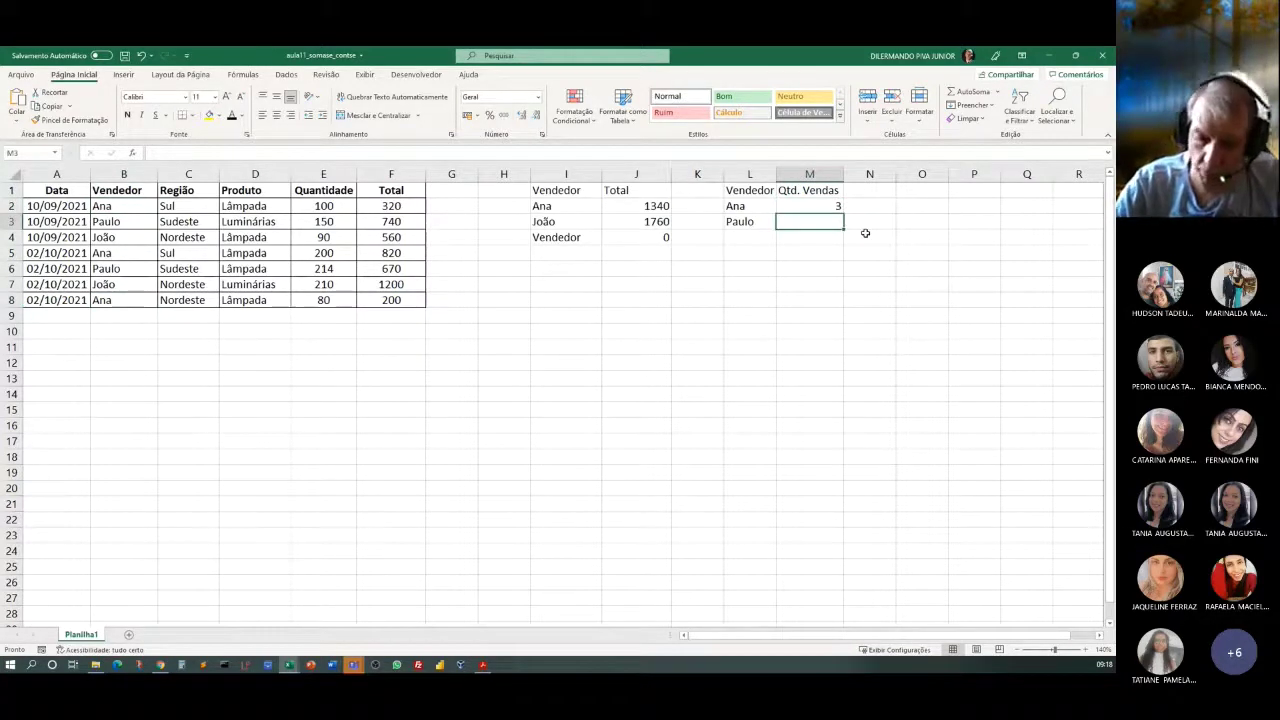
pyautogui.write('=CONTE')
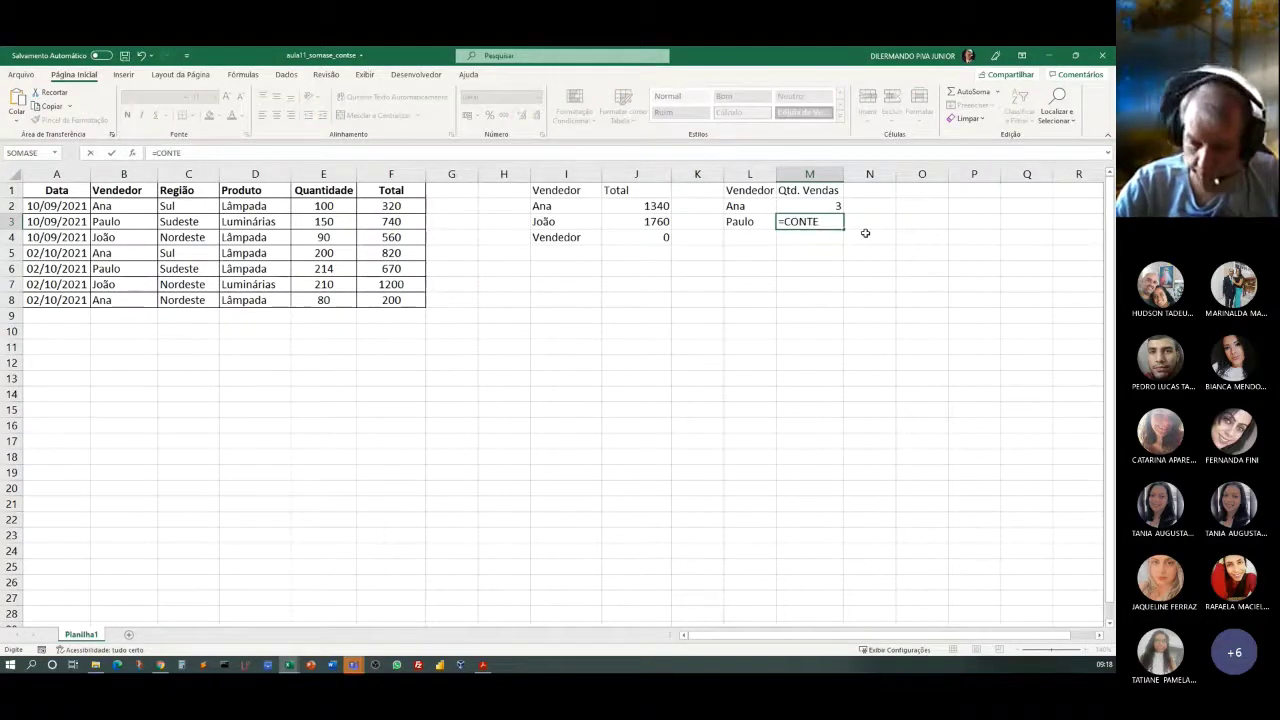
pyautogui.press('BackSpace')
pyautogui.write('.SE')
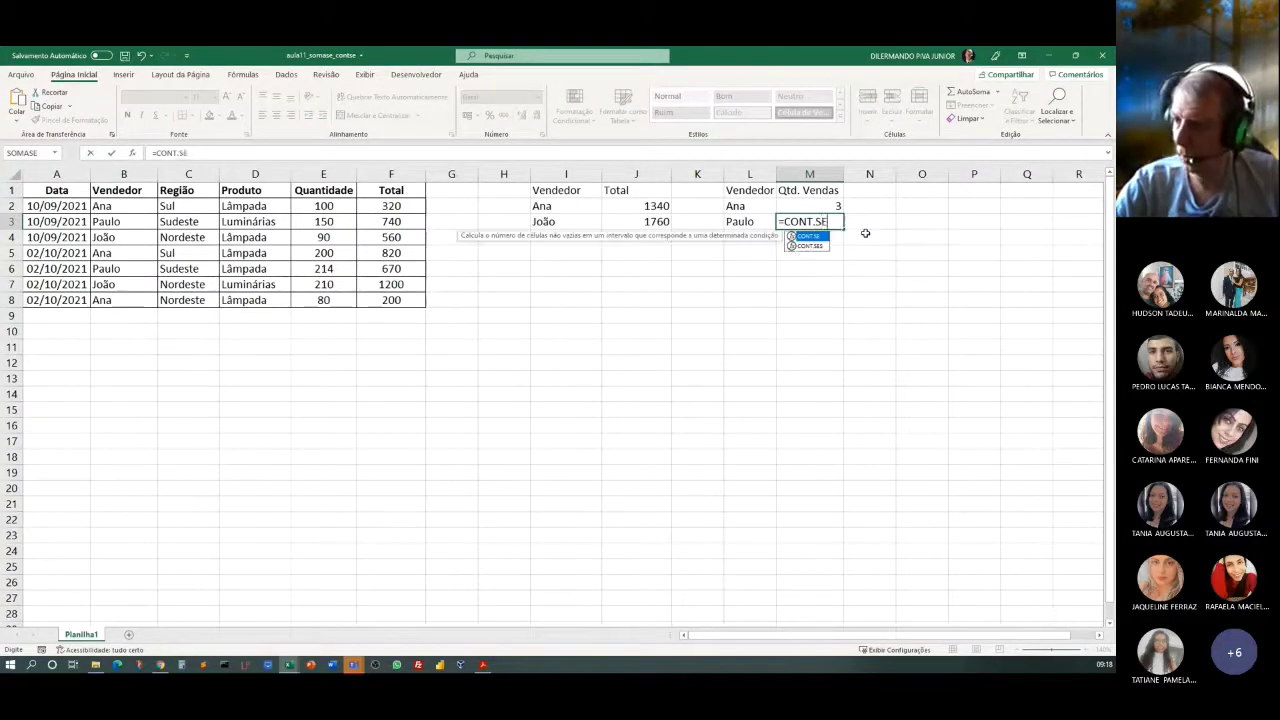
pyautogui.write('(')
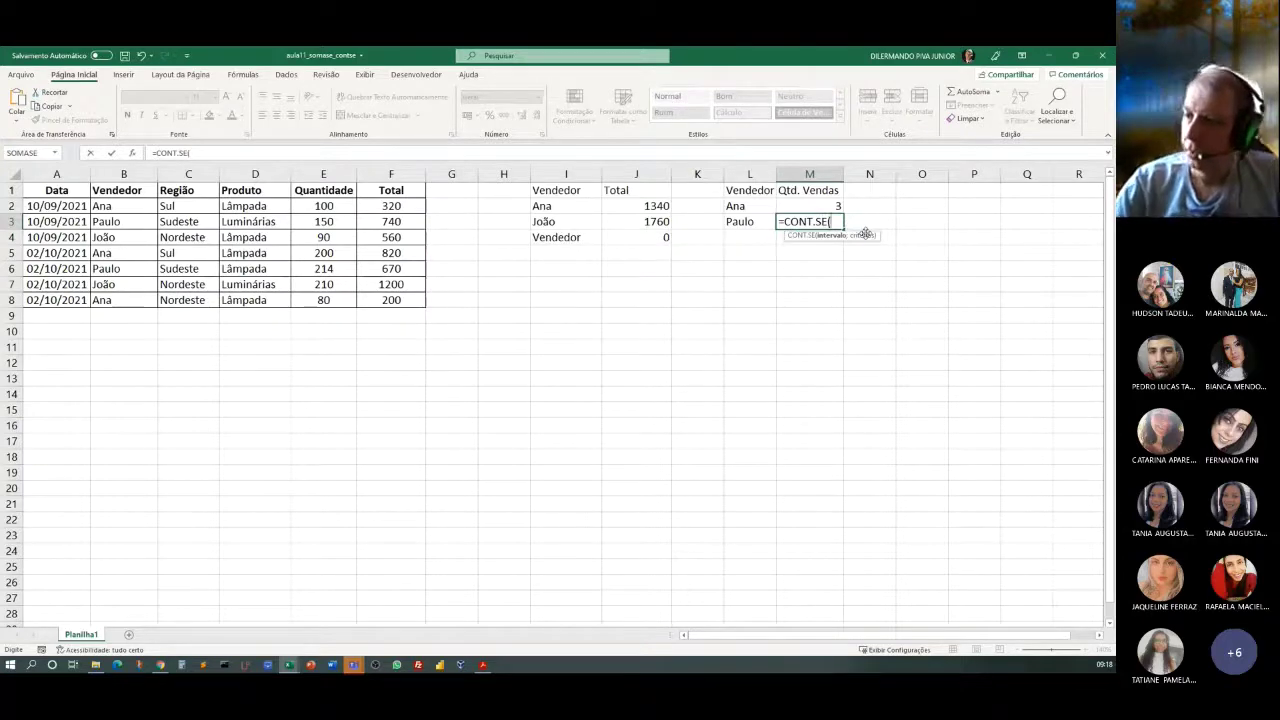
pyautogui.moveTo(104, 206); pyautogui.dragTo(105, 300)
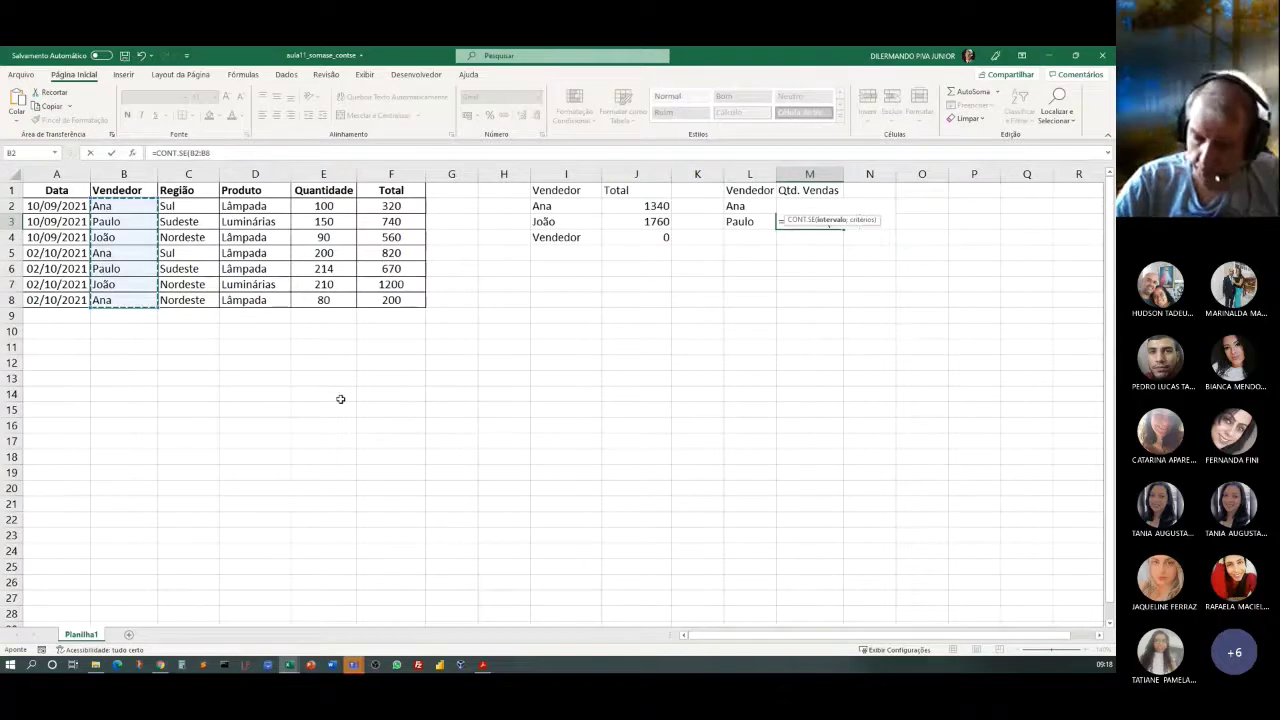
pyautogui.write(';')
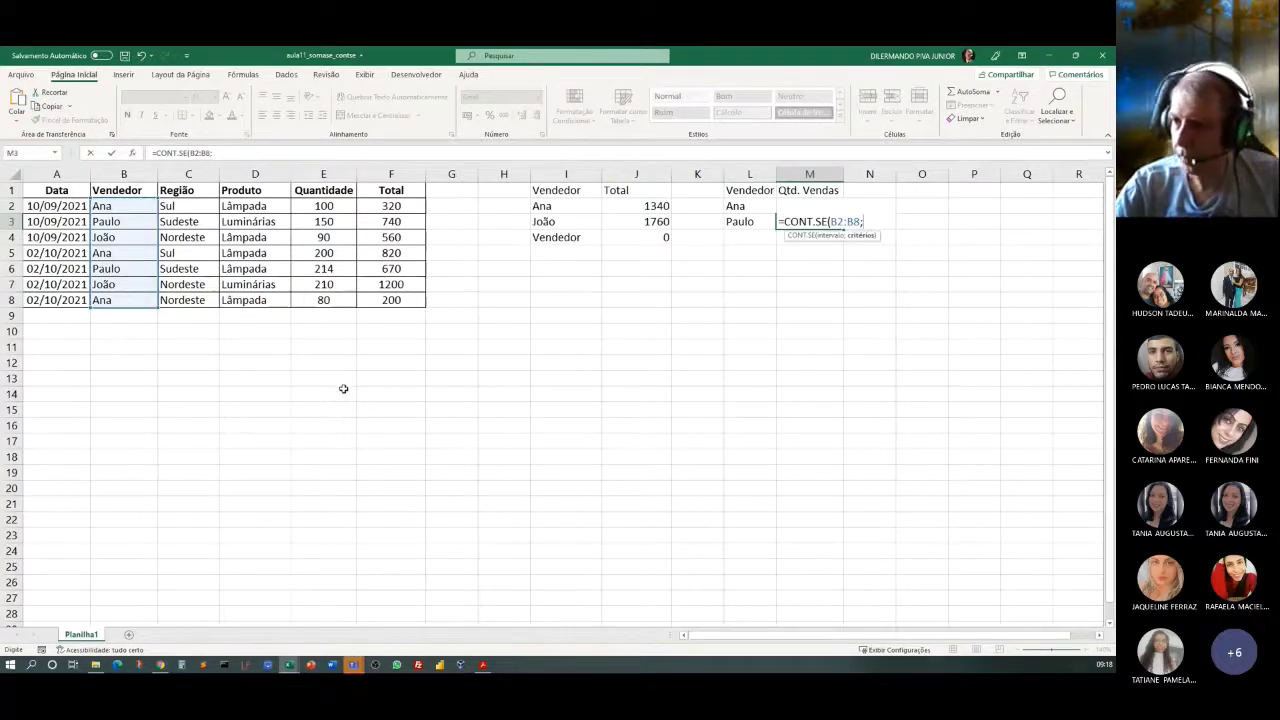
pyautogui.click(735, 222)
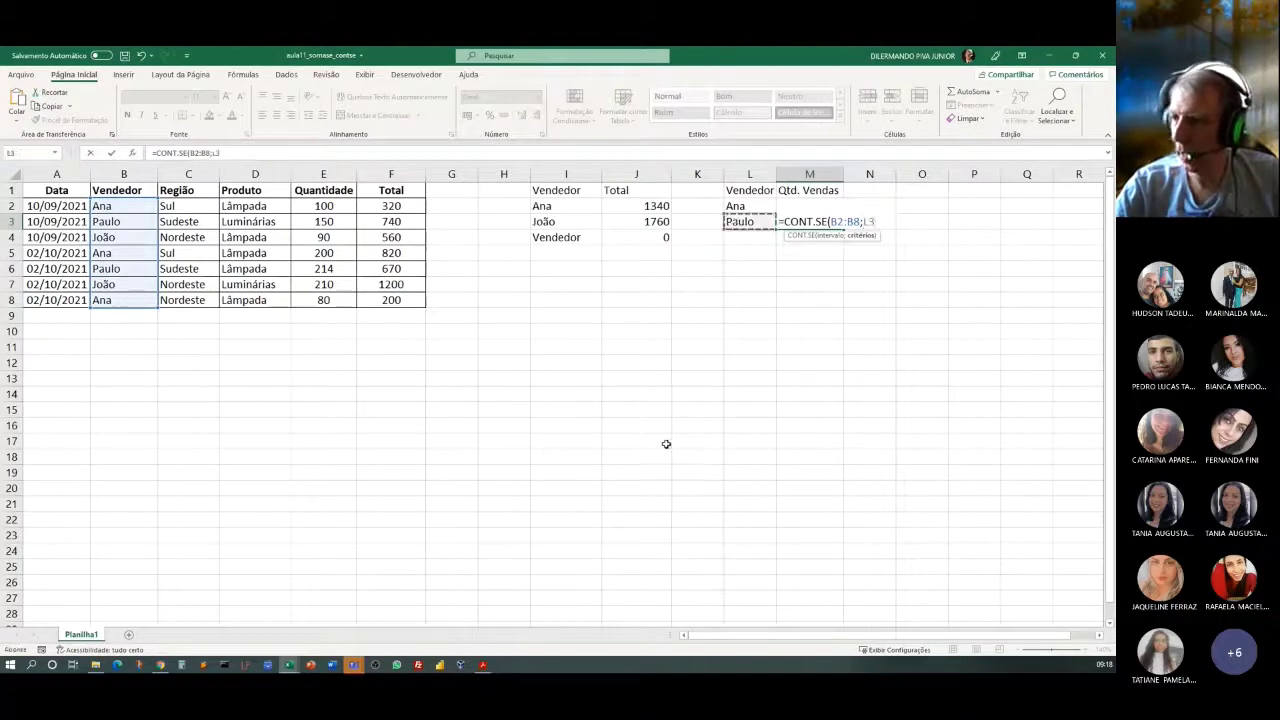
pyautogui.write(')')
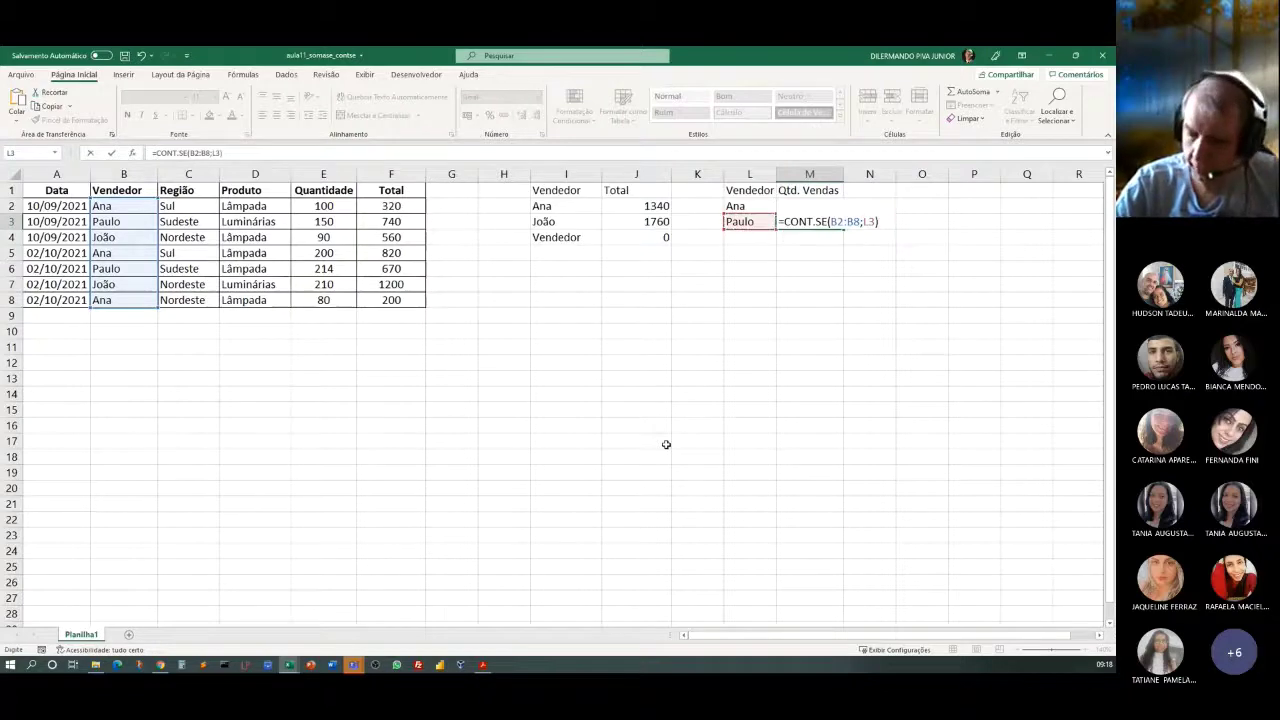
pyautogui.press('Return')
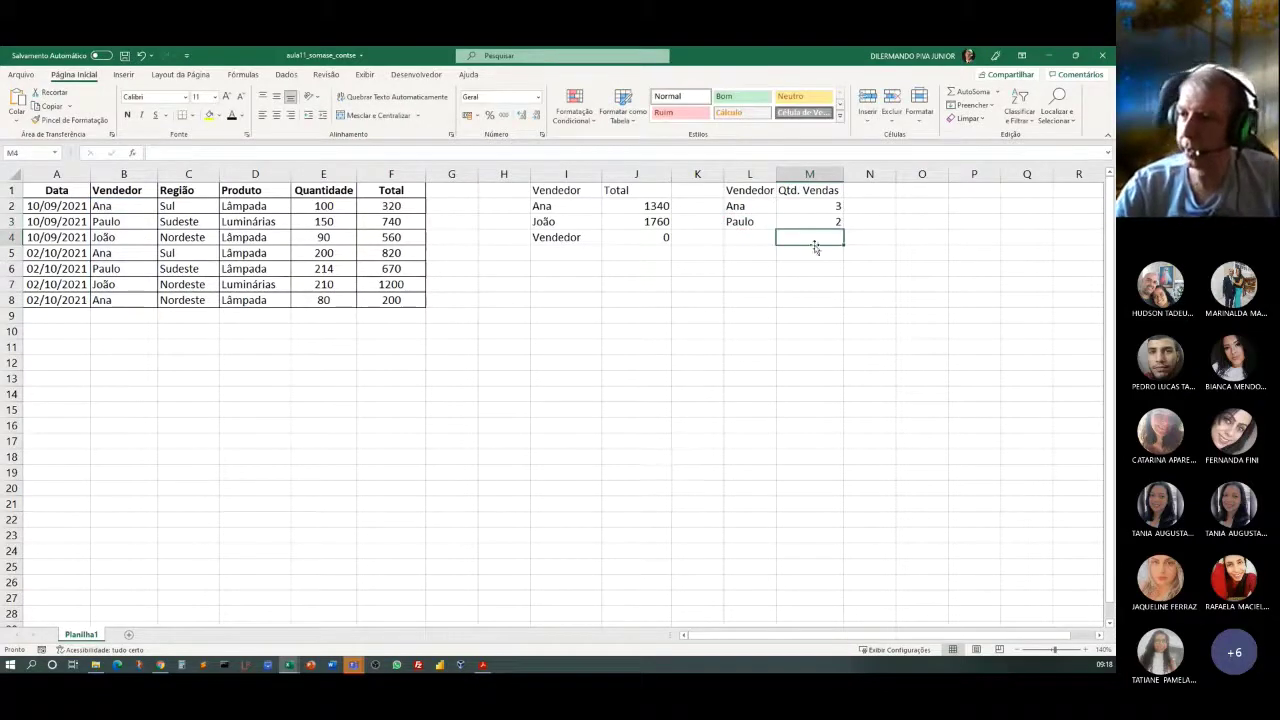
# Check the count in M3 against the second seller's entries in B3 and B6.
pyautogui.click(105, 221)
pyautogui.click(105, 253)
pyautogui.click(105, 237)
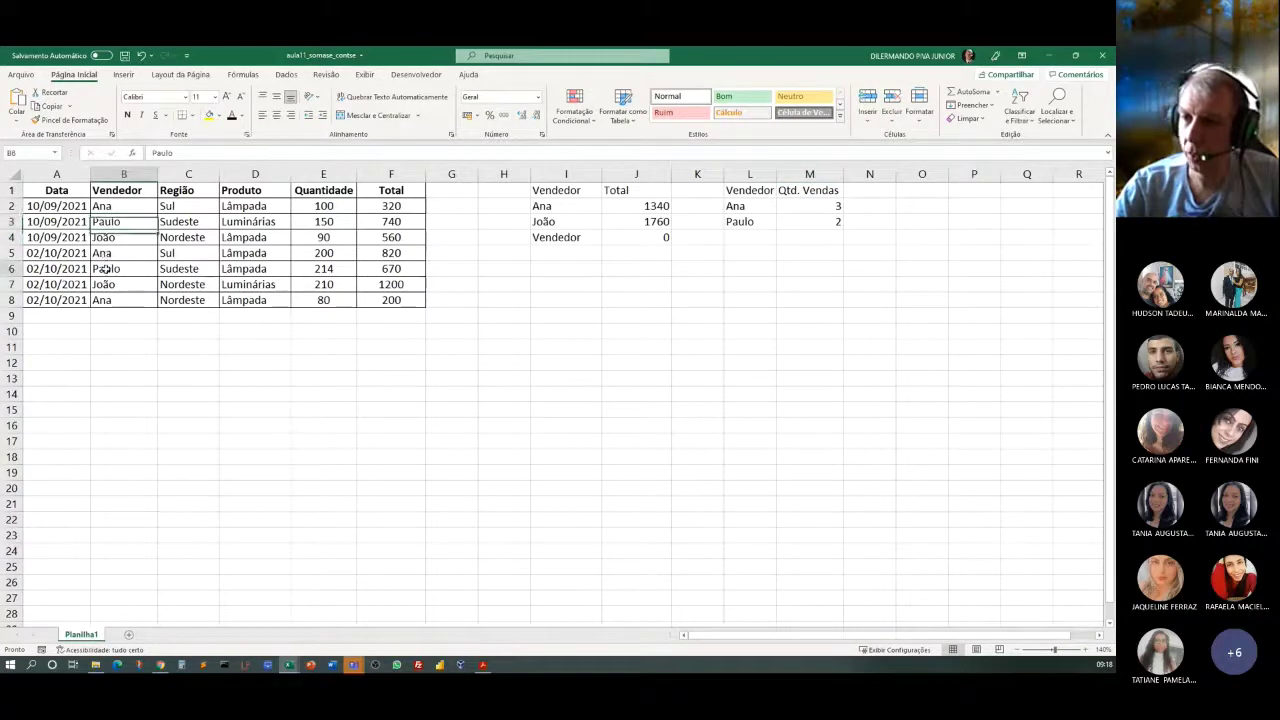
pyautogui.click(105, 268)
pyautogui.click(703, 316)
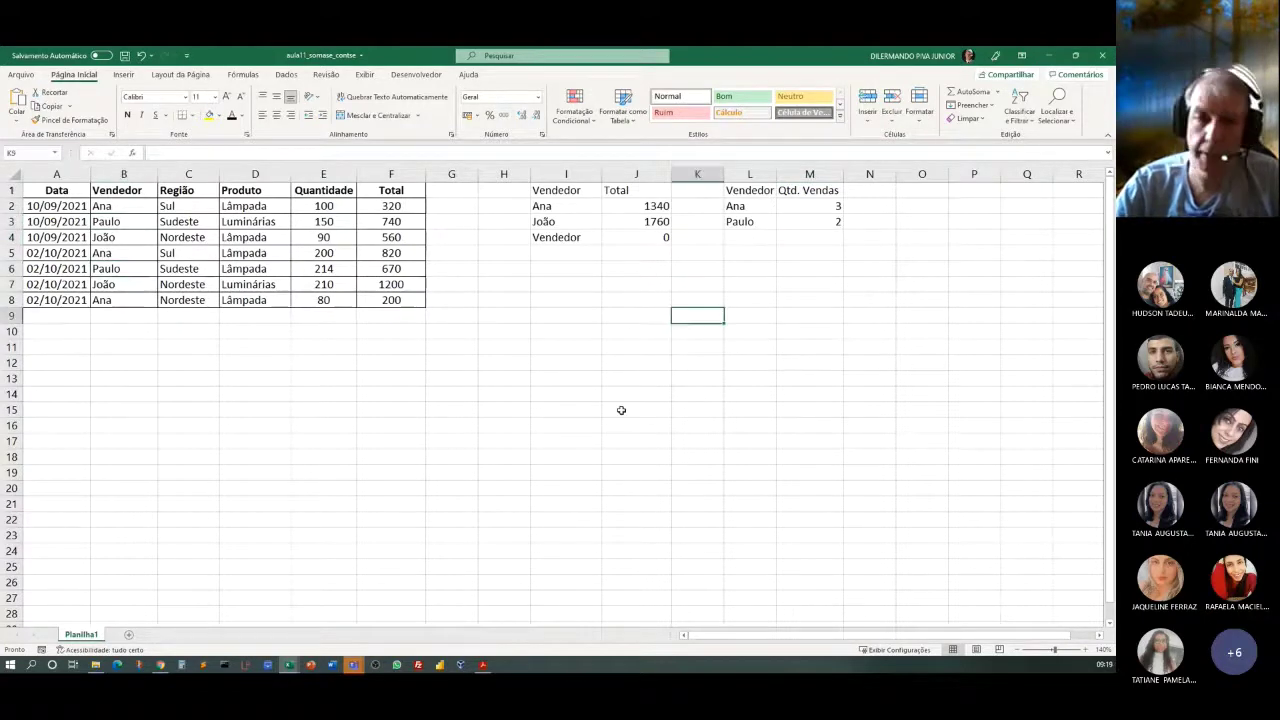